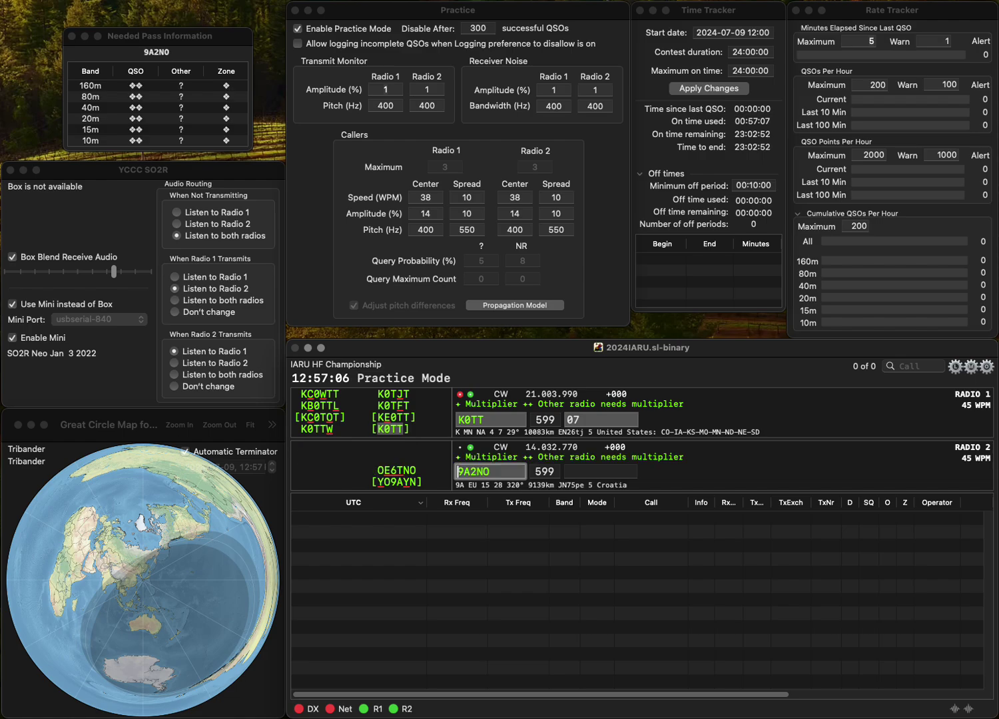
- Log 9A2NO on 20m, then send exchanges to G4ARE on 15m and F4CYQ on 20m
key(Return)
key(Return)
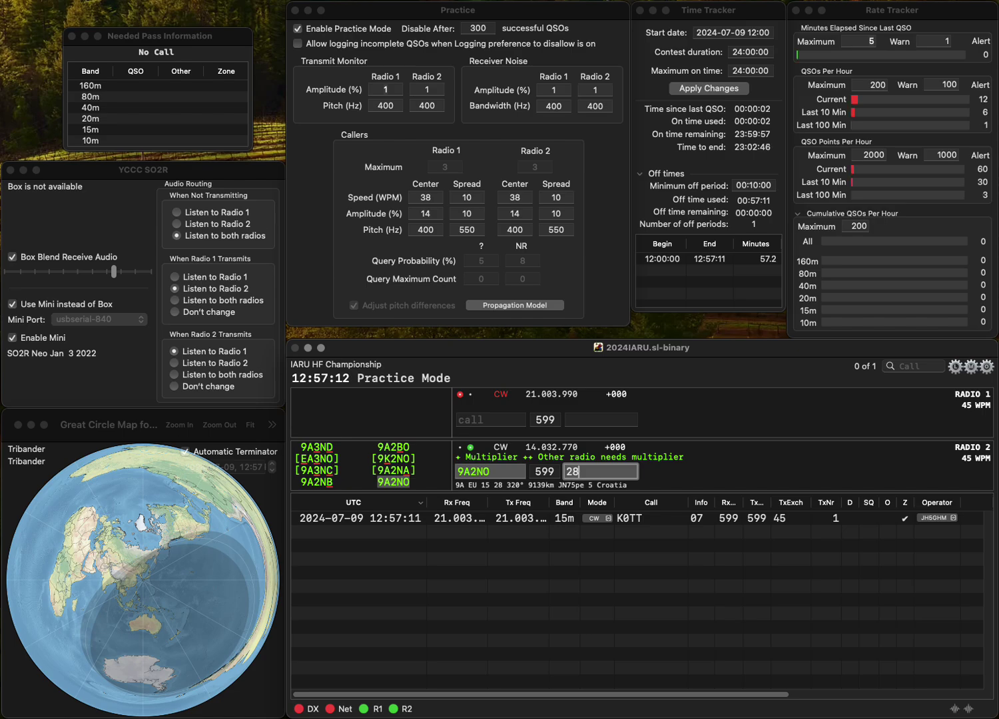
key(Return)
text(G4ARE)
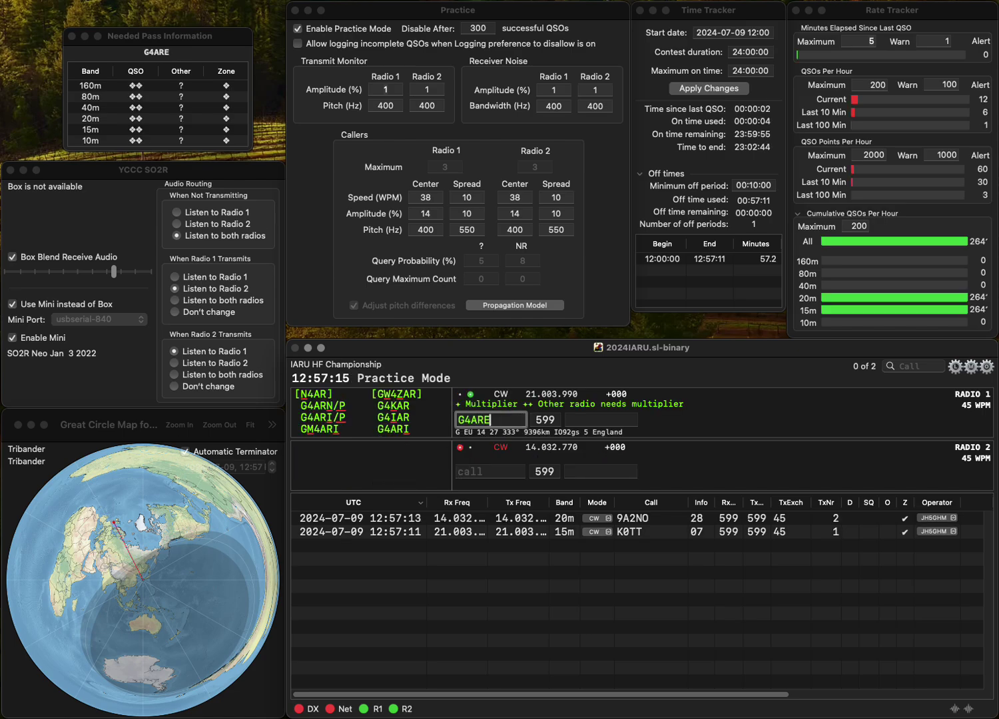
key(Return)
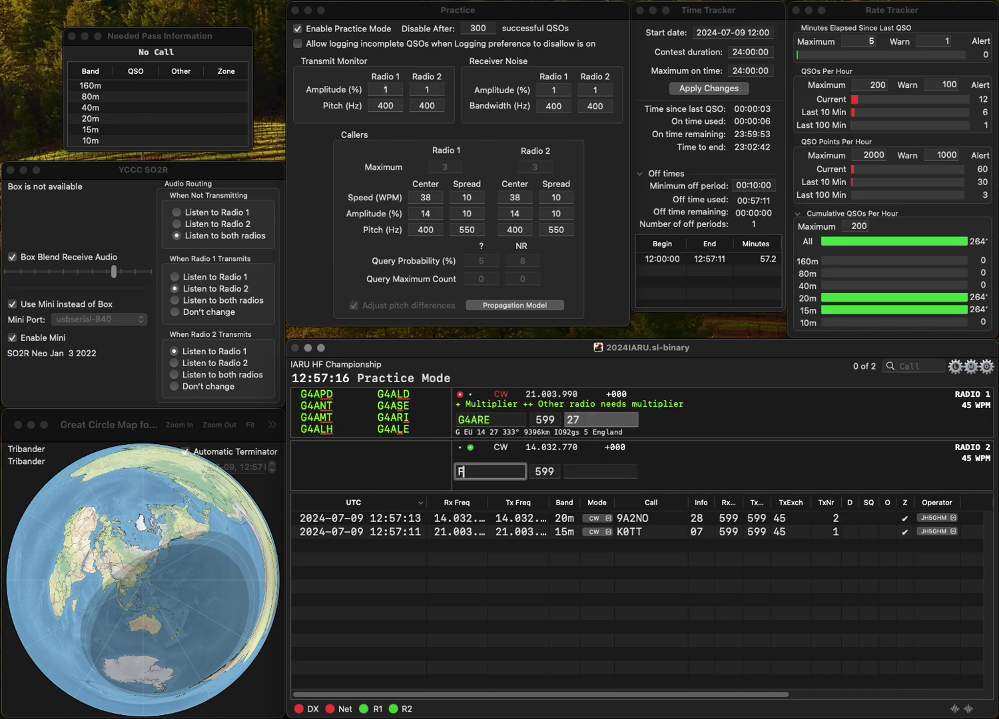
text(F4CYQ)
key(Return)
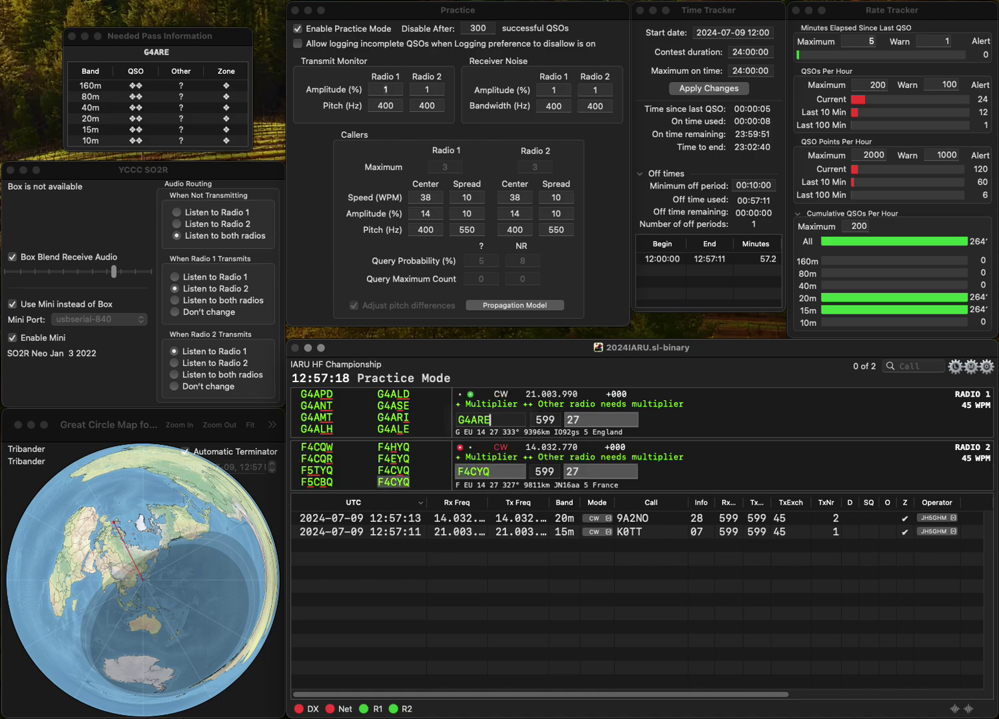
key(Left)
key(BackSpace)
text(L)
key(Return)
key(Tab)
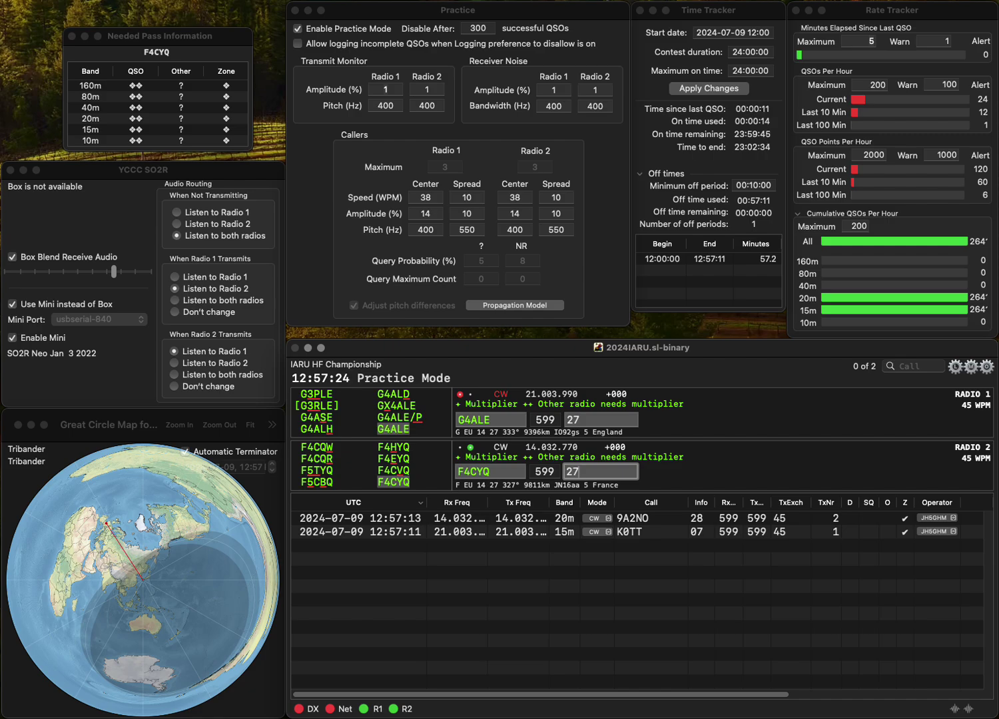
key(Return)
key(Tab)
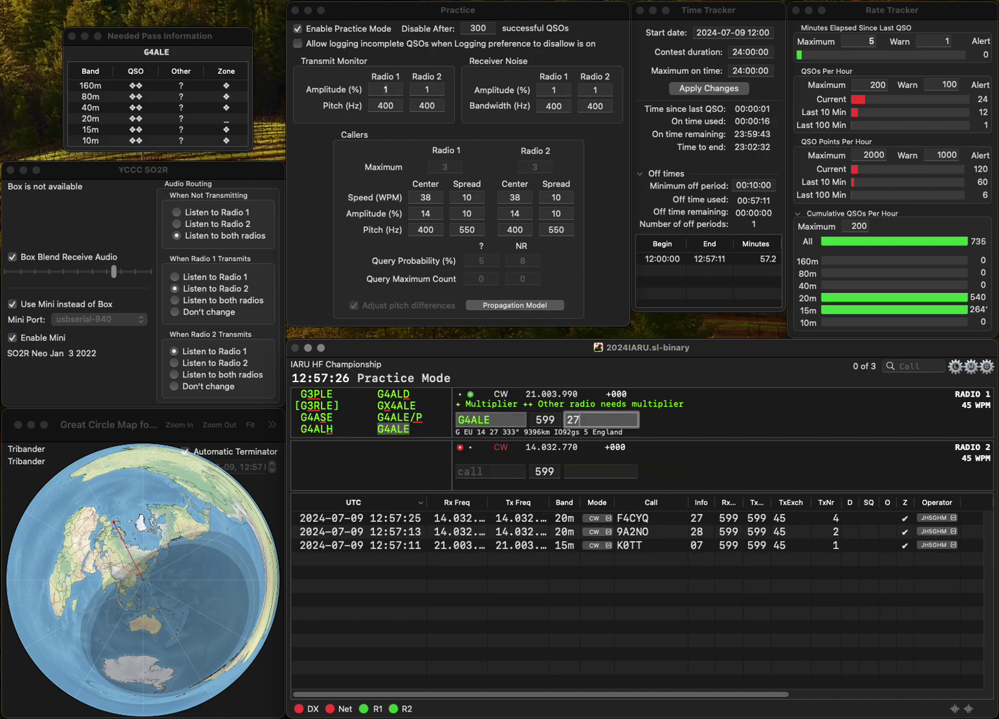
key(Return)
text(O)
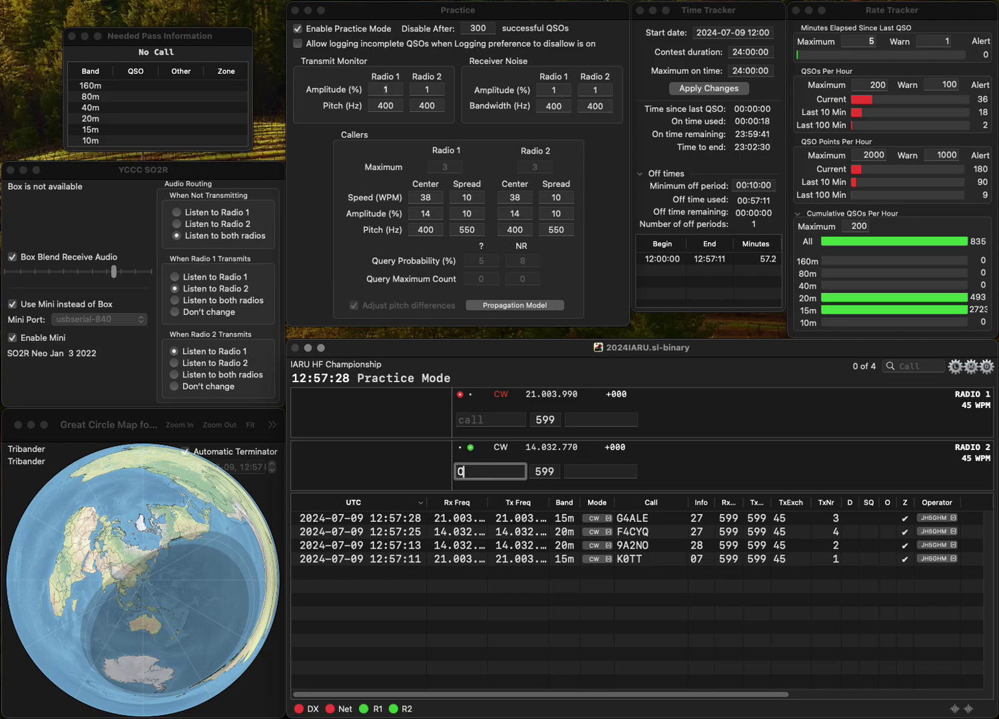
text(N7HB)
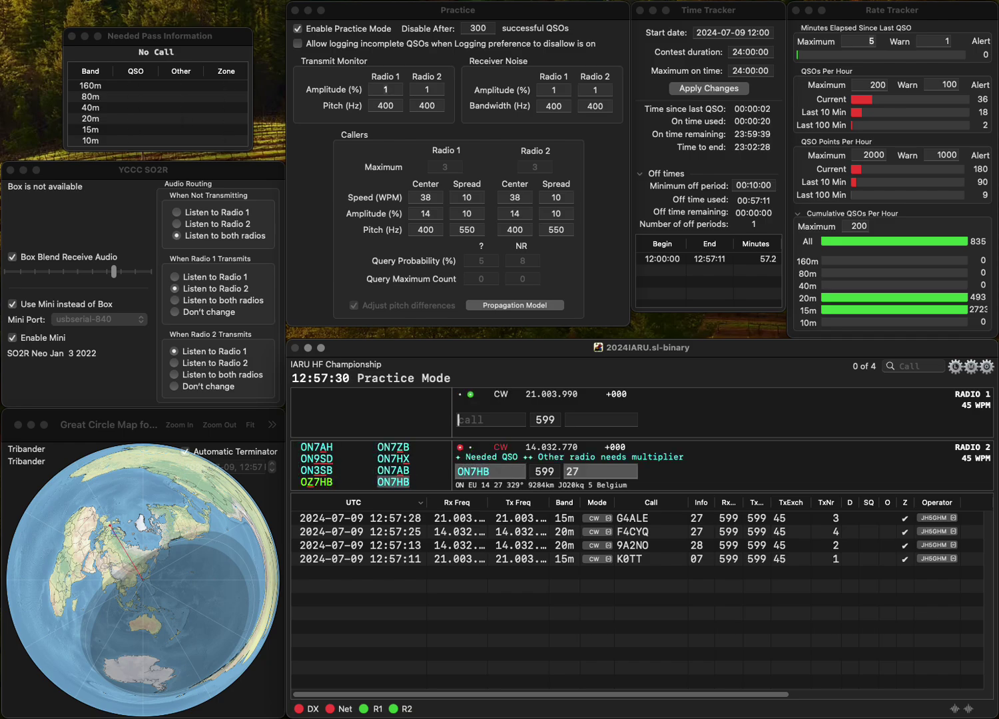
key(Return)
text(JA5K)
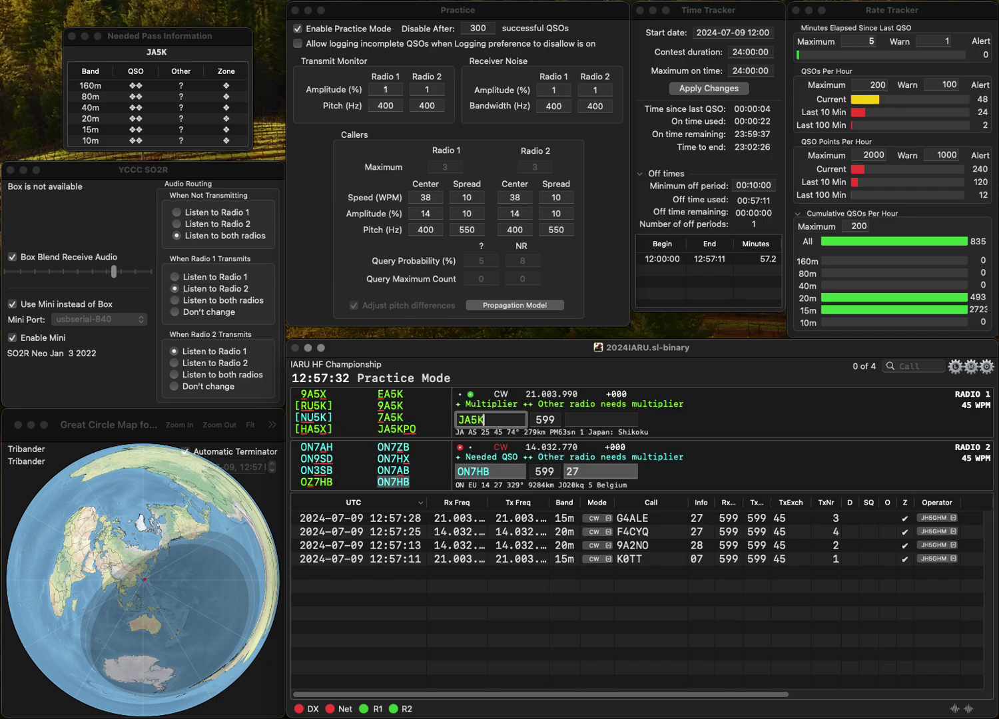
text(PO)
key(Return)
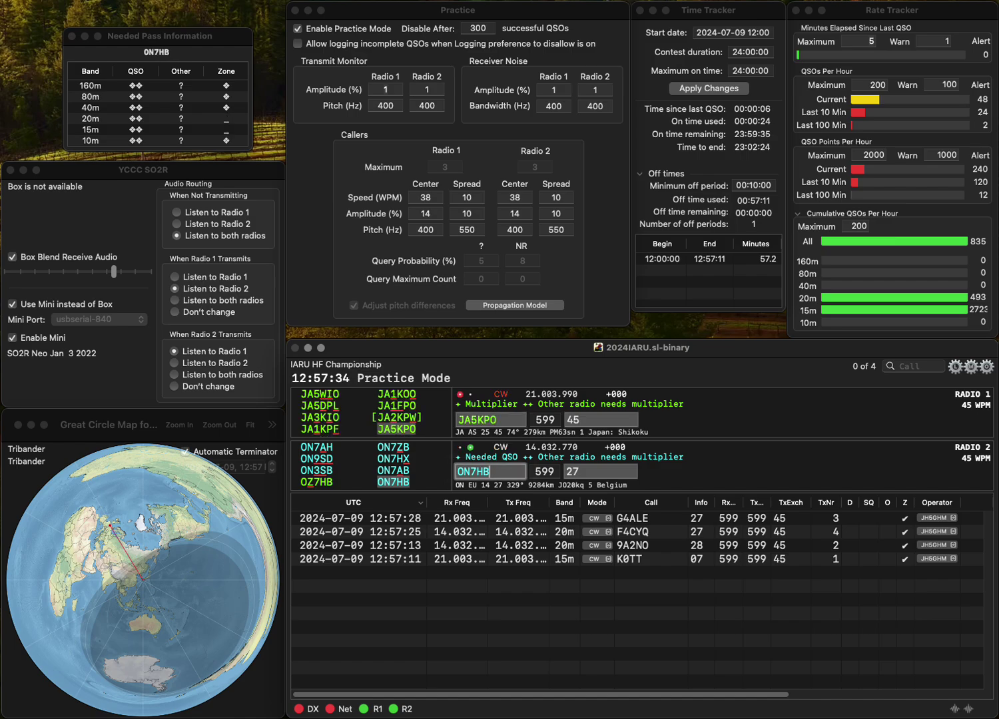
key(Return)
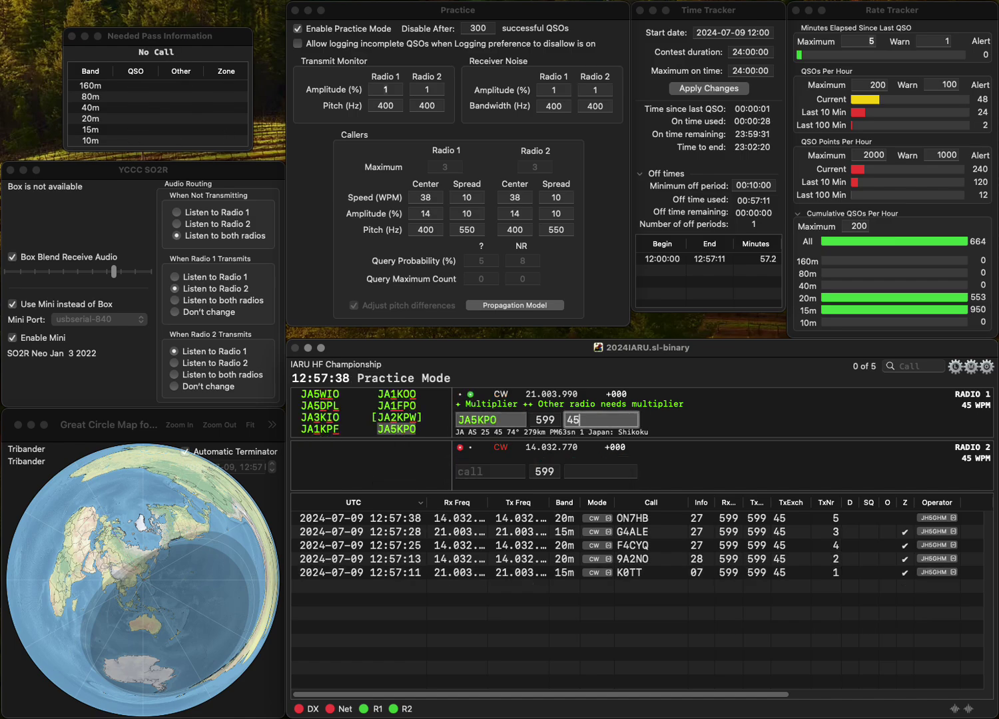
key(Return)
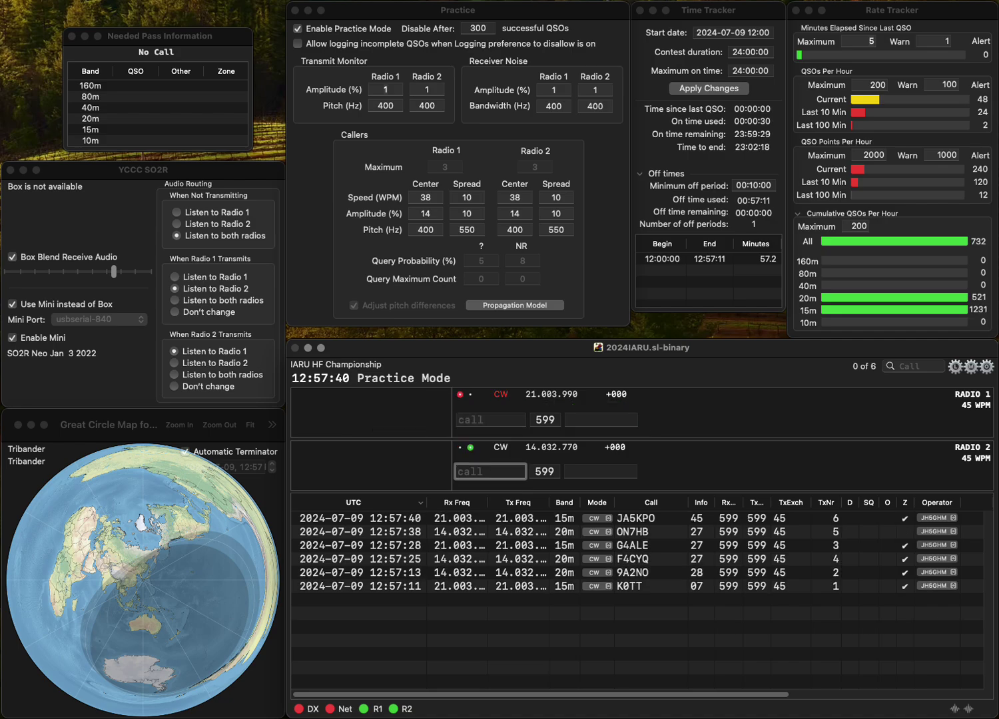
text(COW)
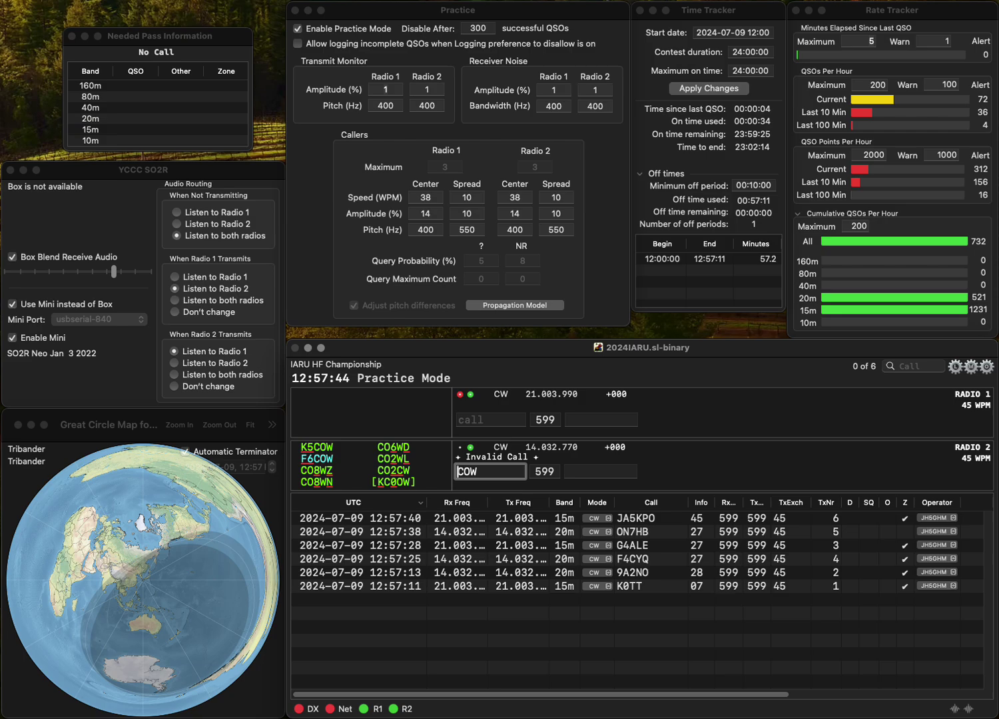
key(Return)
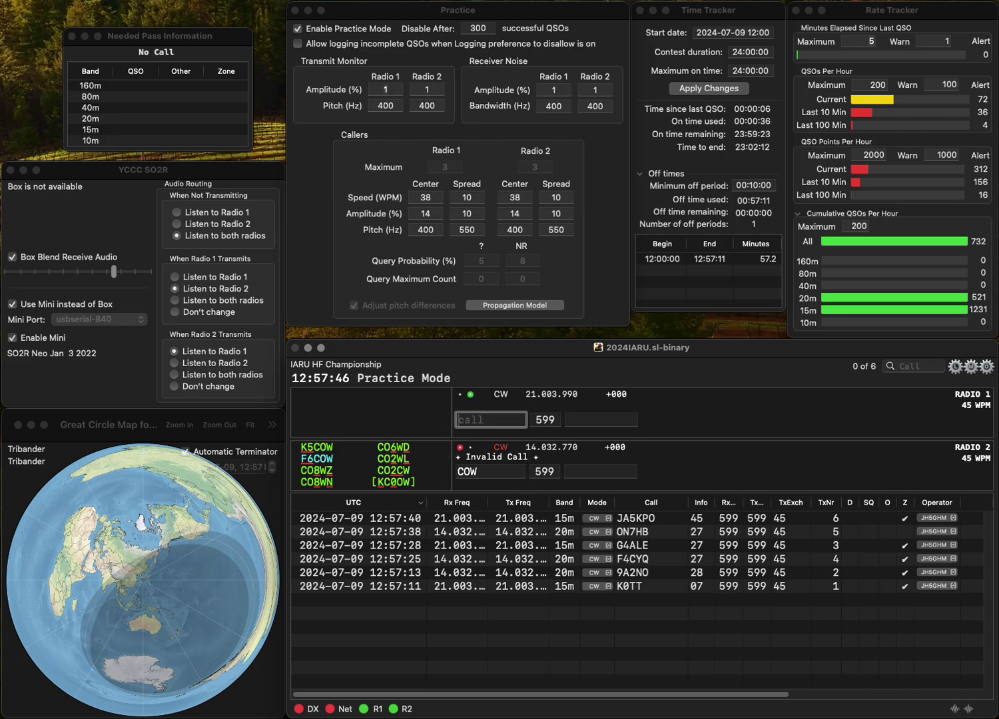
text(KC0ZNI)
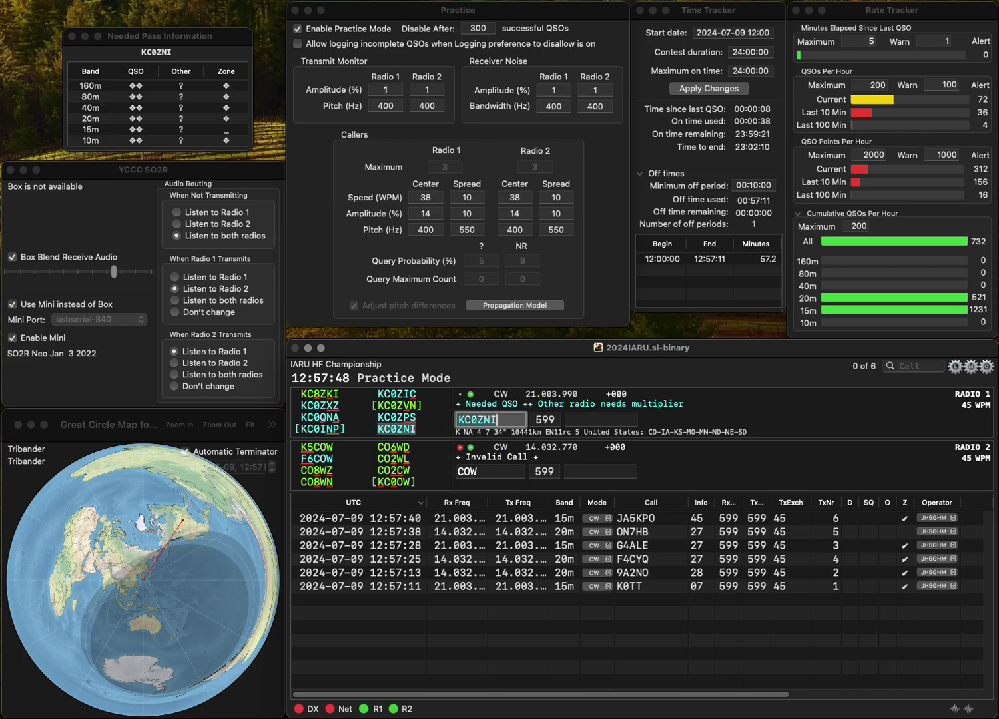
key(Return)
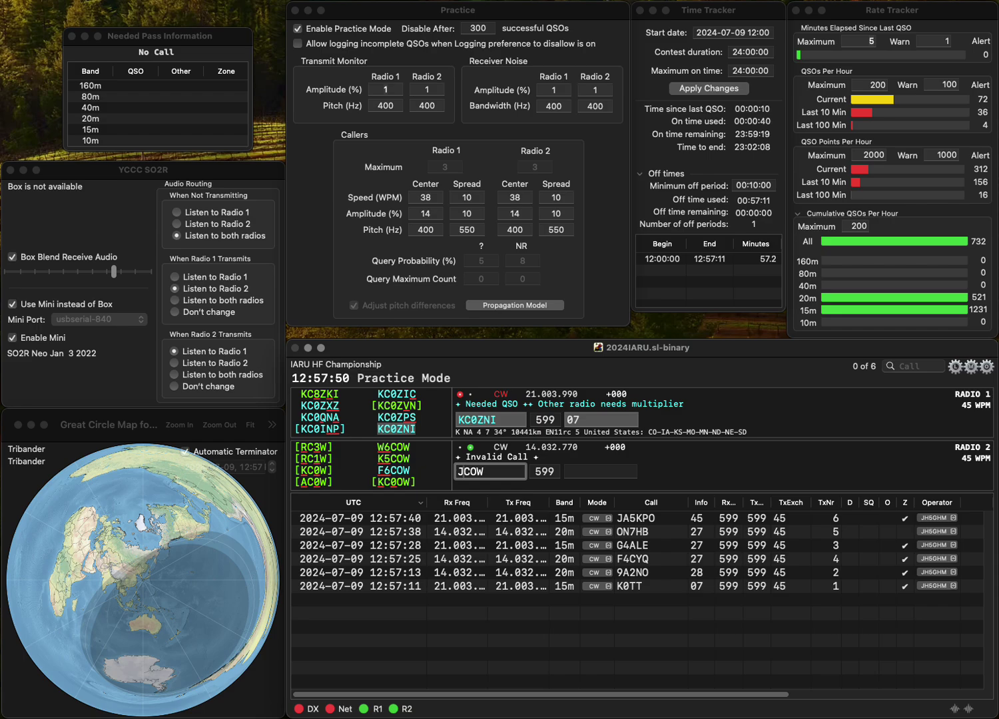
text(W6)
key(Return)
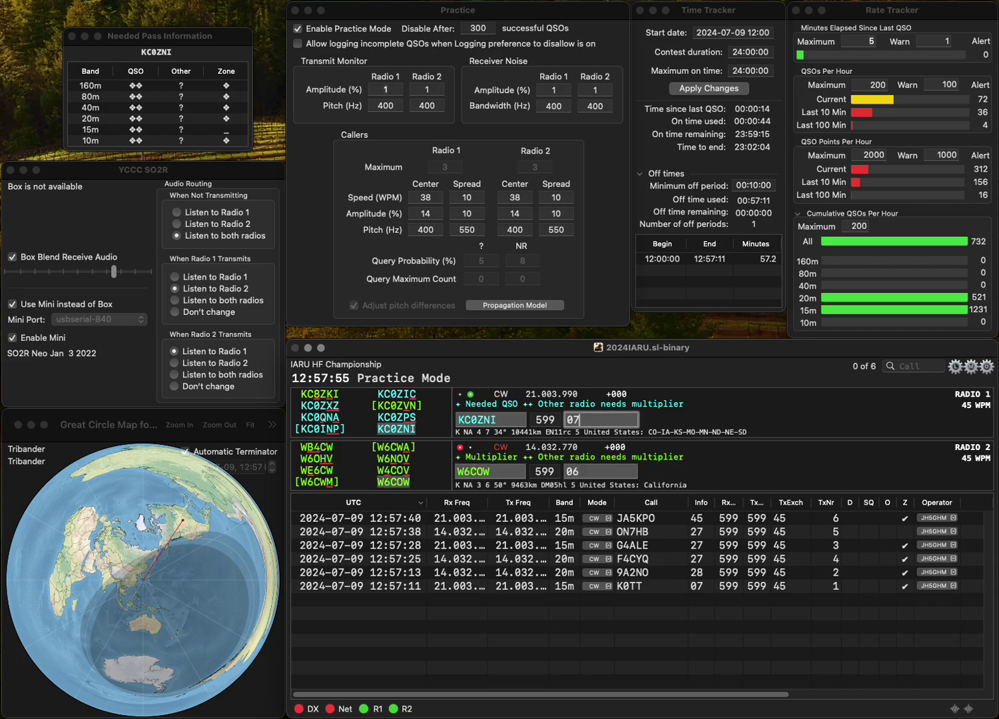
key(Return)
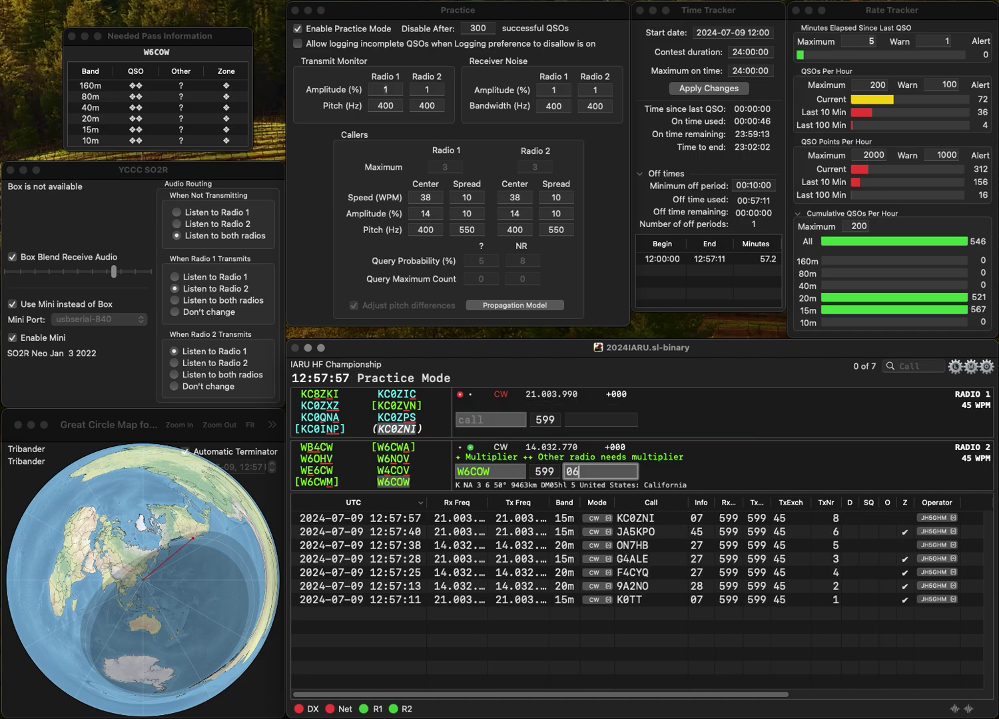
key(Return)
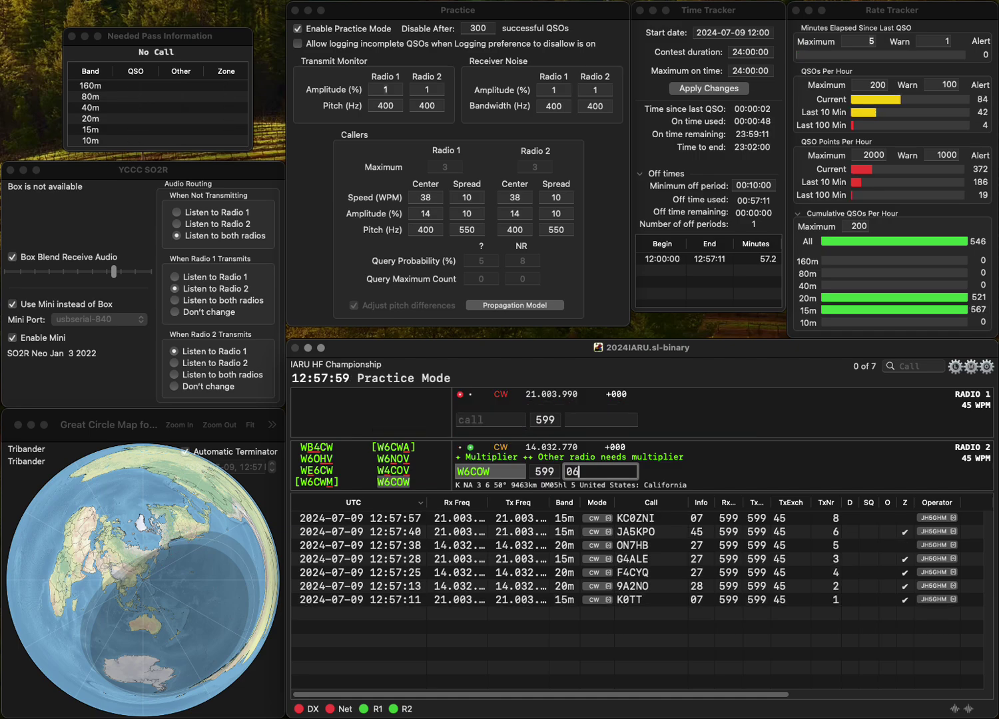
text(G4GCU)
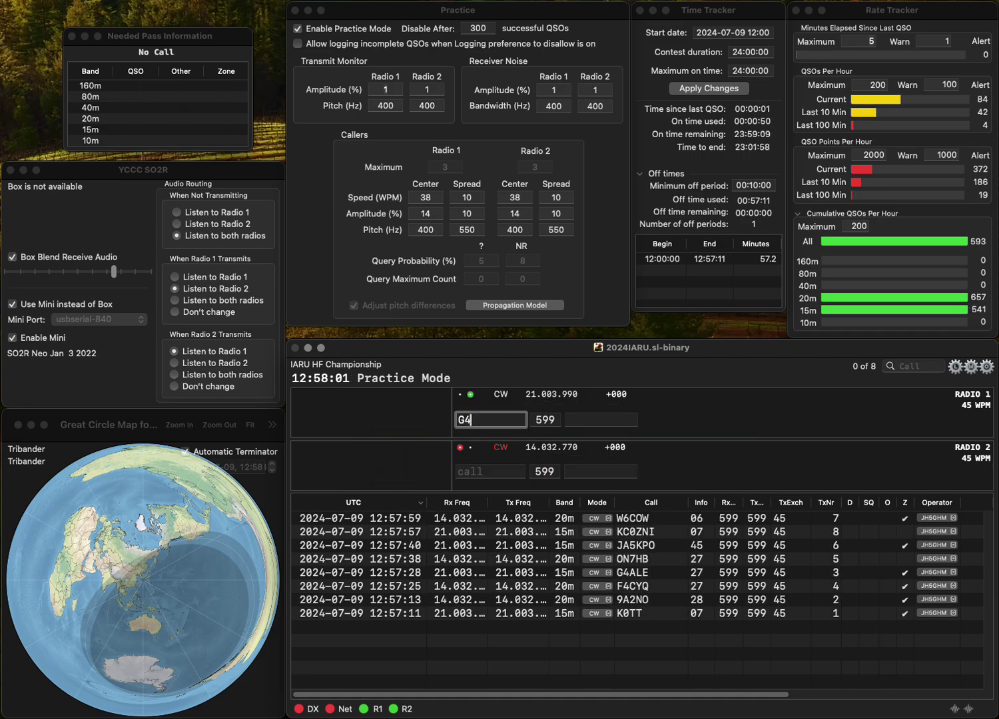
key(Return)
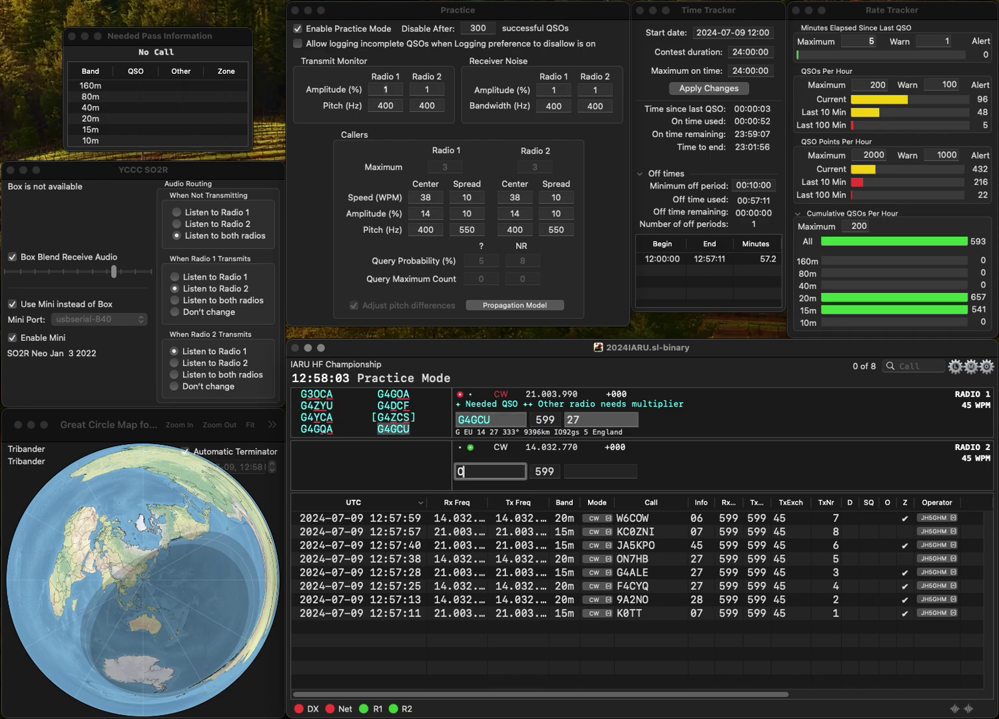
- Correct the mistyped 20m callsign ON4NTHS to ON4CHT and send its exchange
text(ON4N)
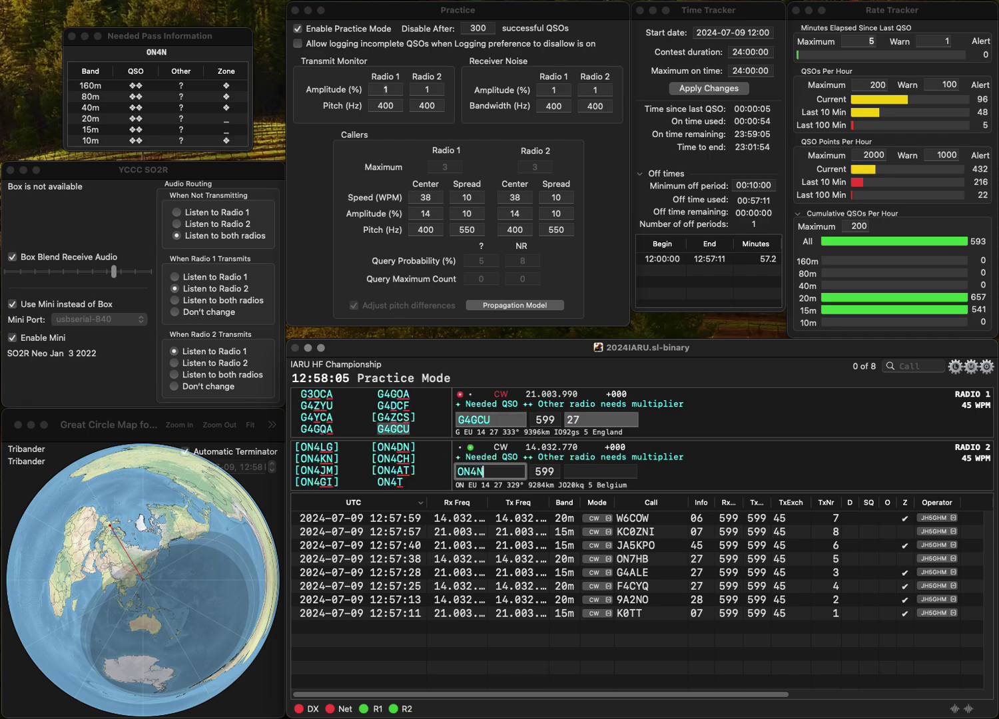
text(THS)
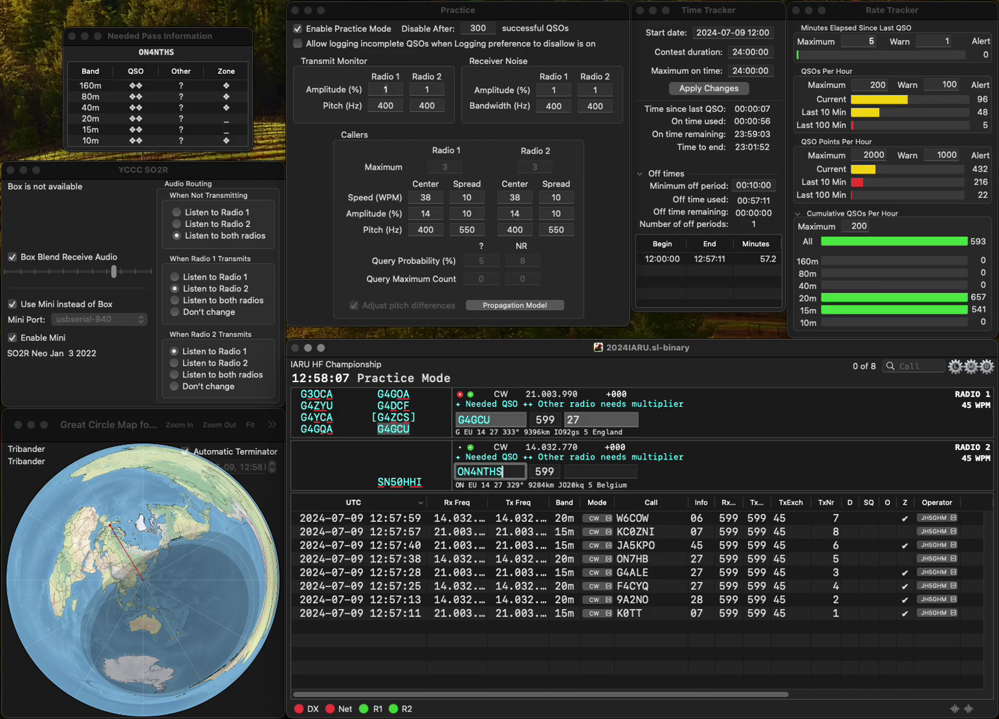
key(BackSpace)
key(BackSpace)
text(ST)
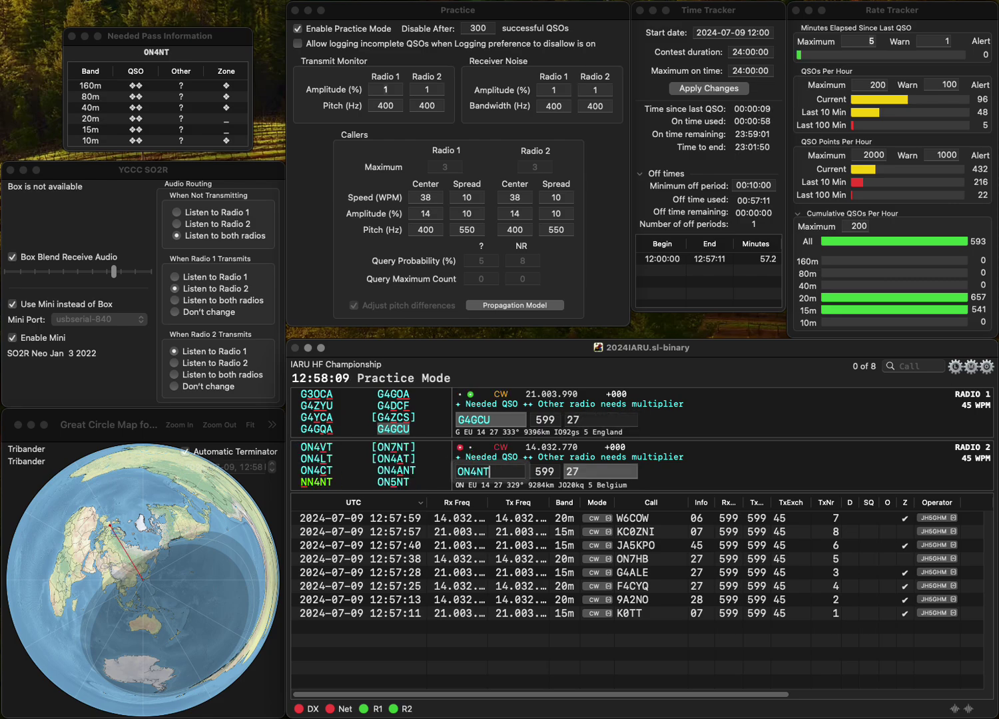
key(Left)
key(Left)
key(BackSpace)
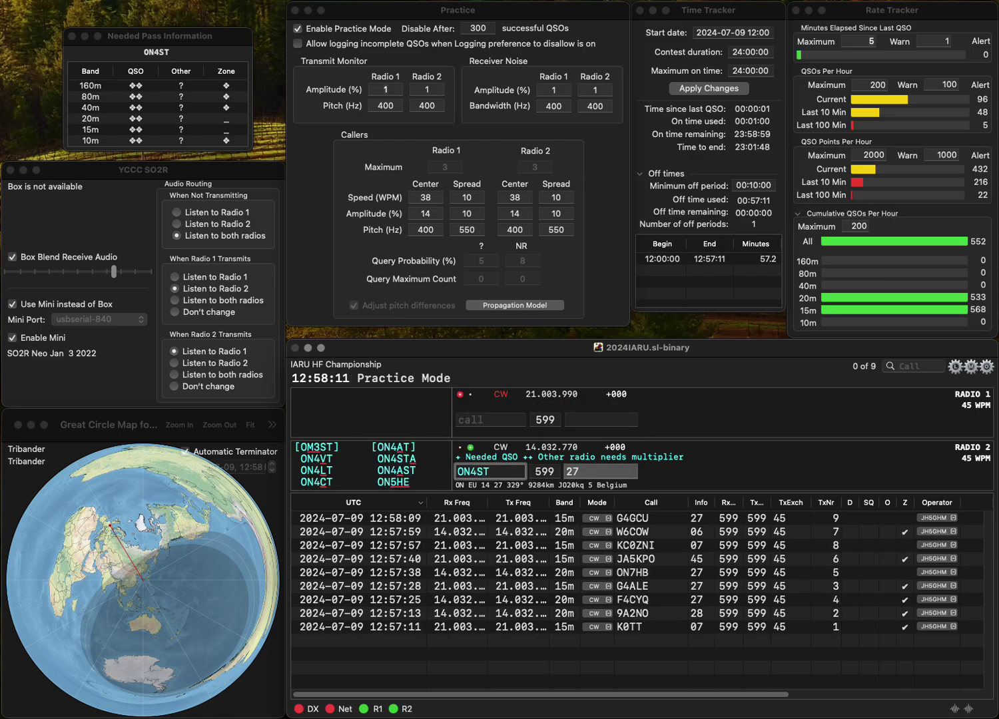
text(C)
key(Right)
key(BackSpace)
text(H)
key(Return)
text(J)
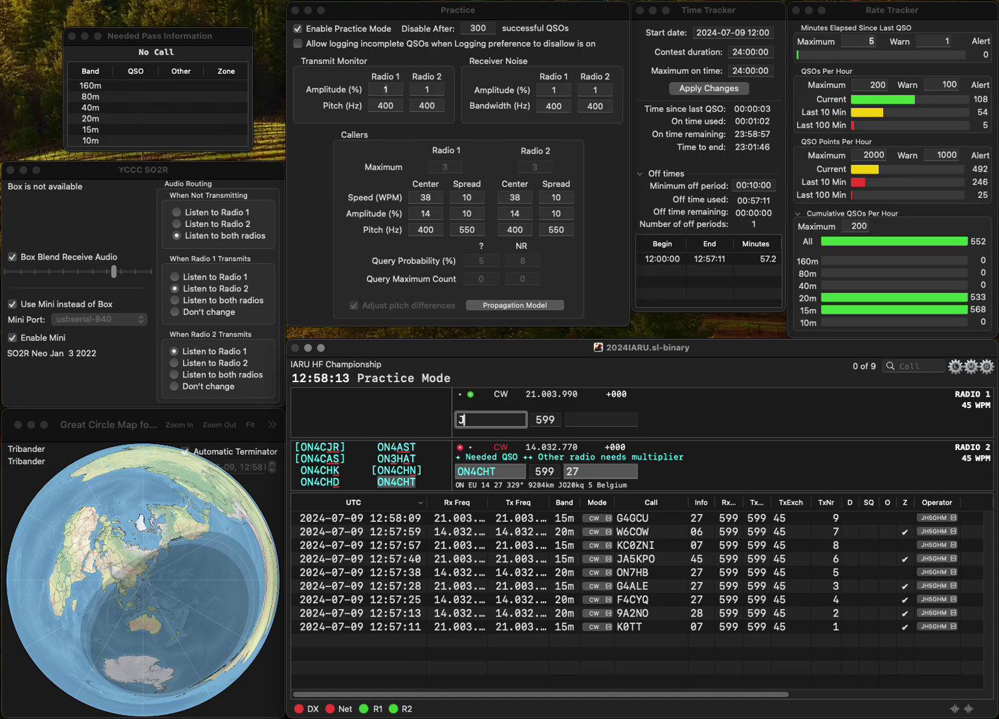
text(Q1GLJ)
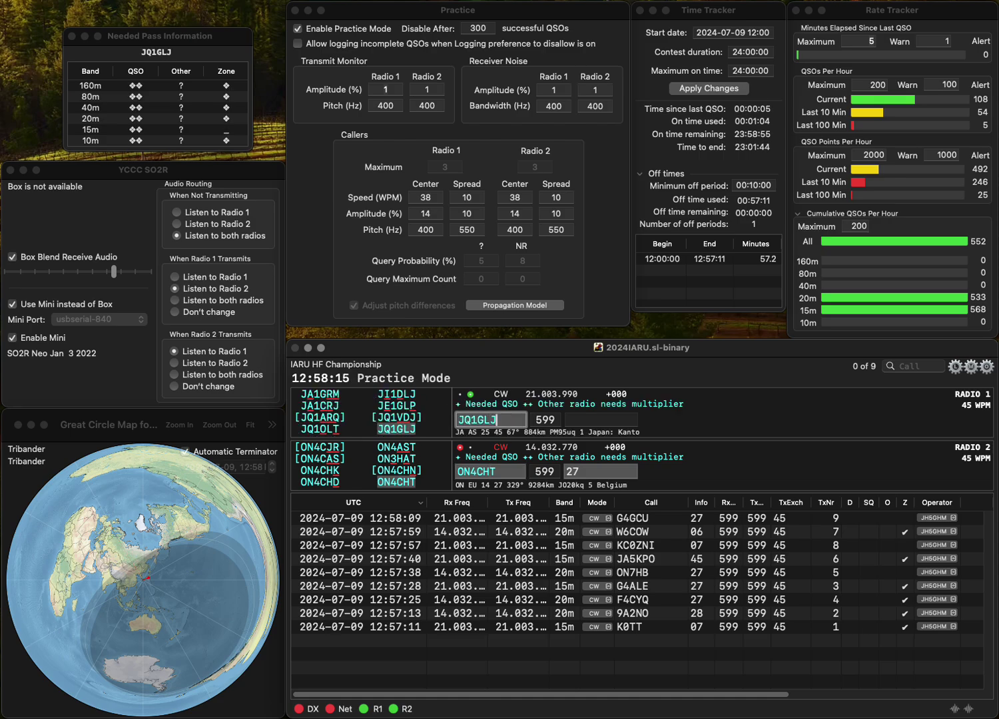
key(Return)
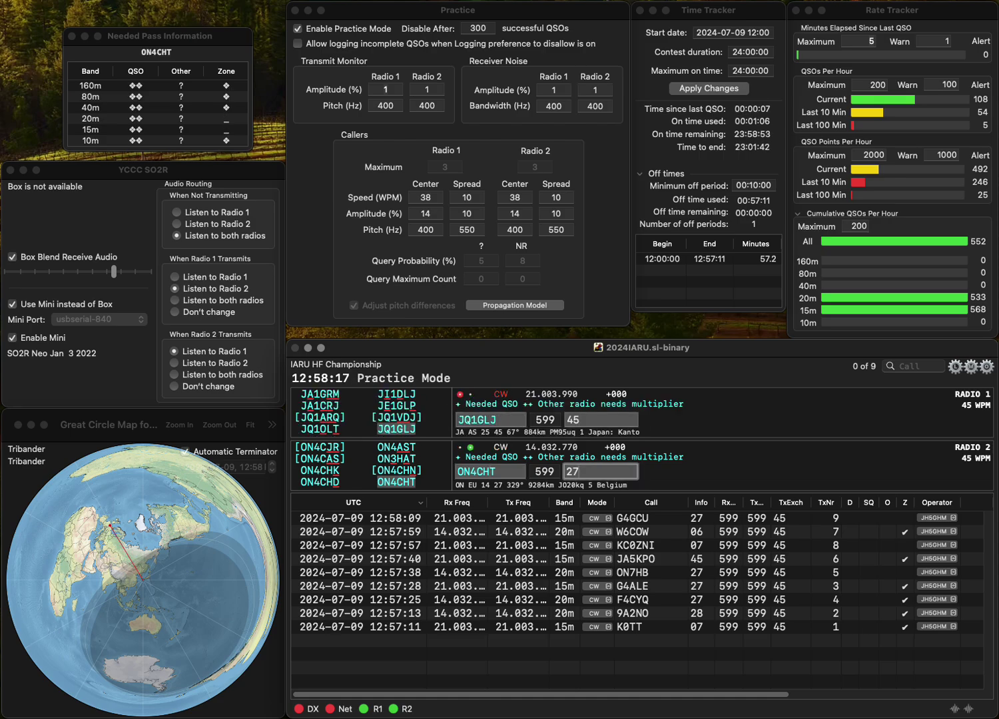
key(Return)
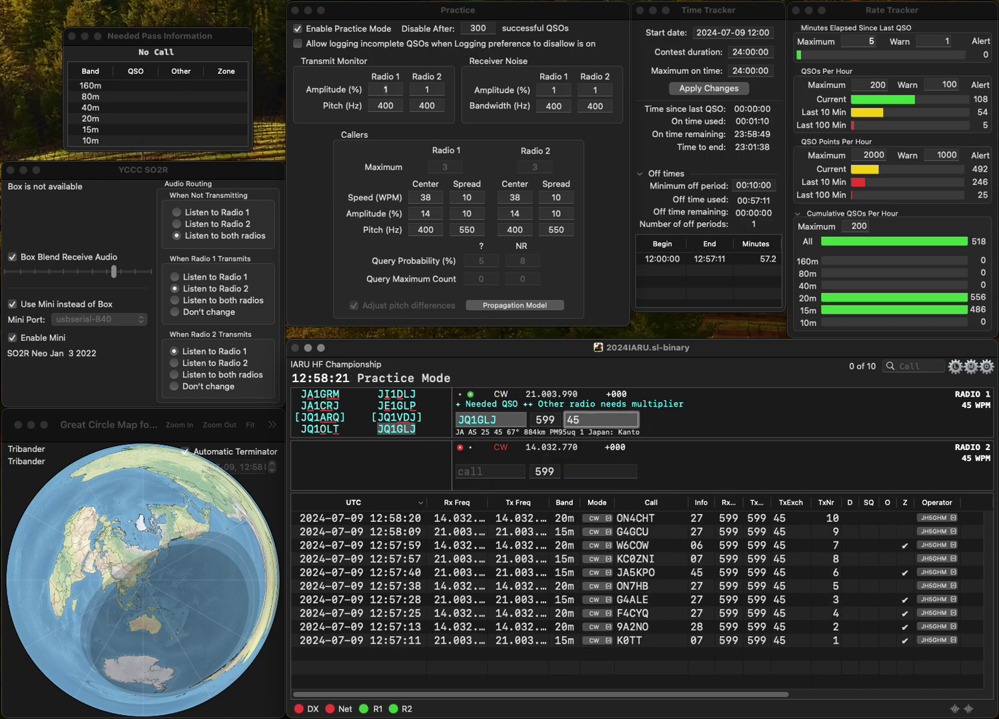
key(Return)
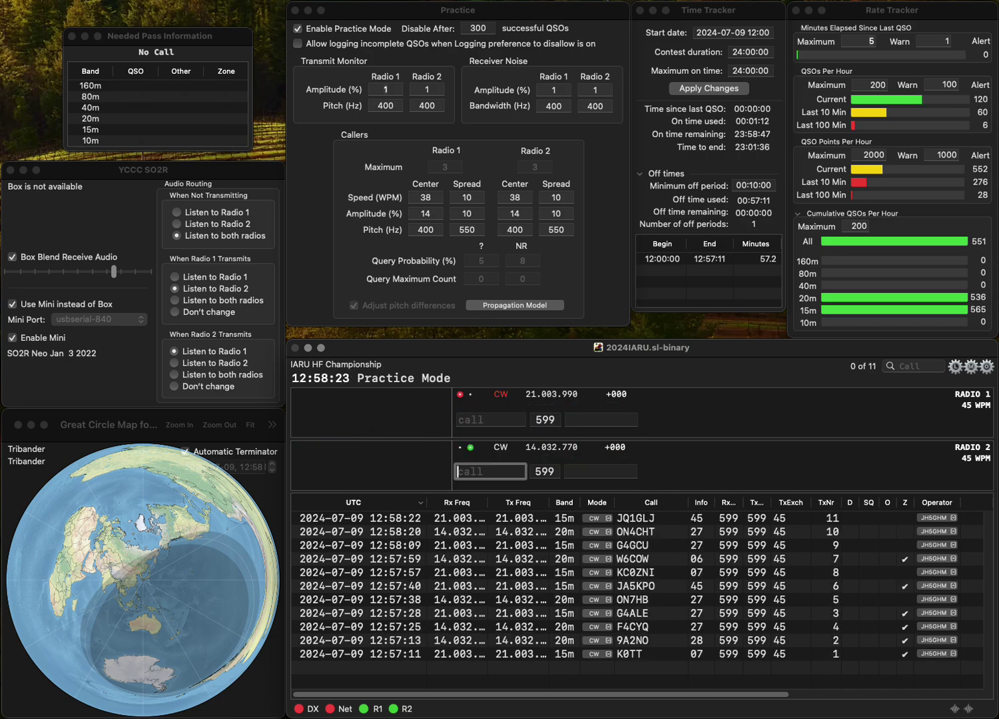
text(DL0MW/P)
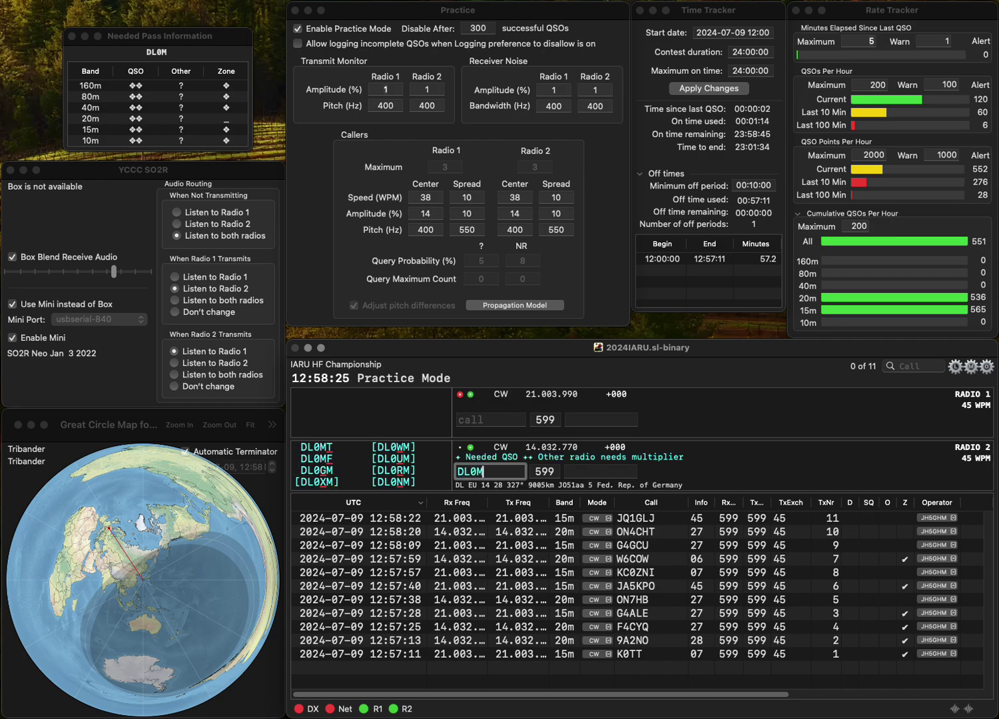
key(Return)
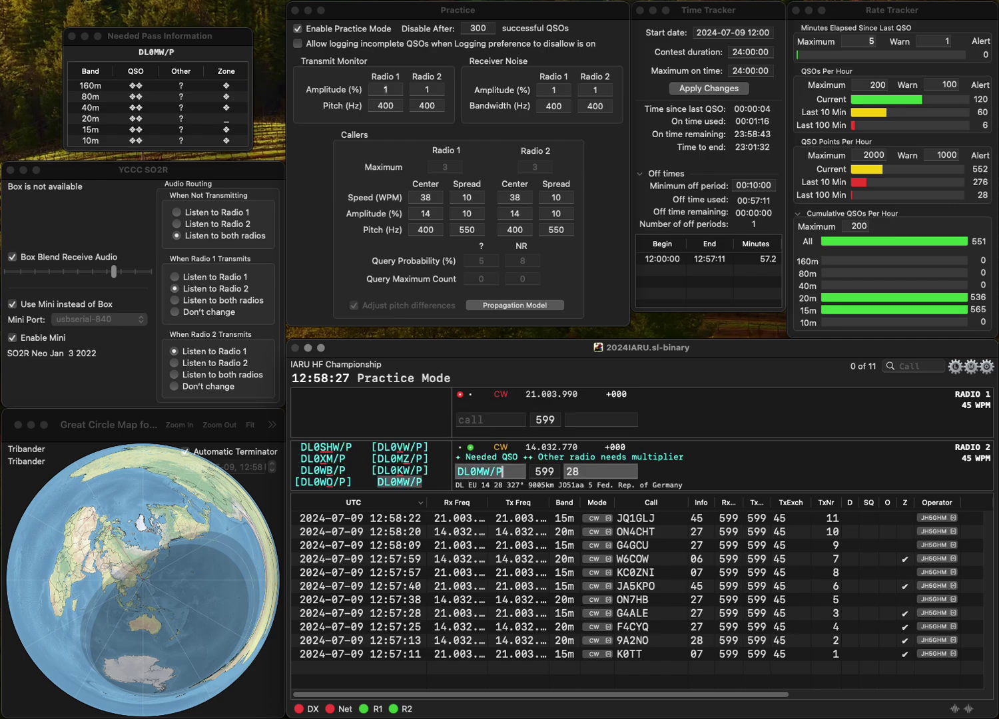
text(HB9NE)
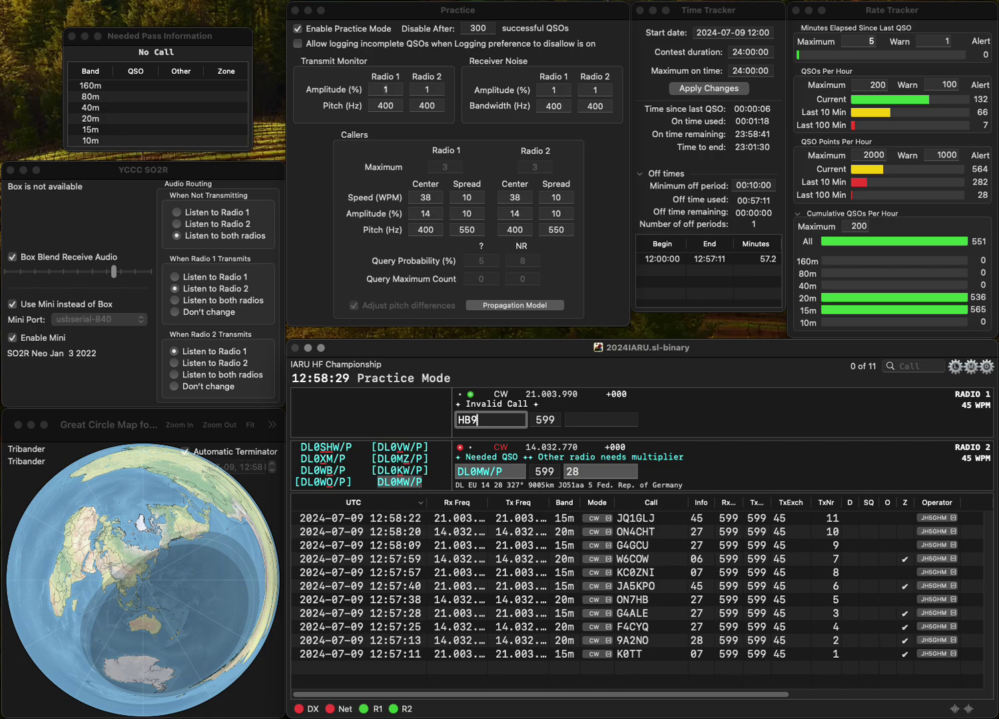
key(Return)
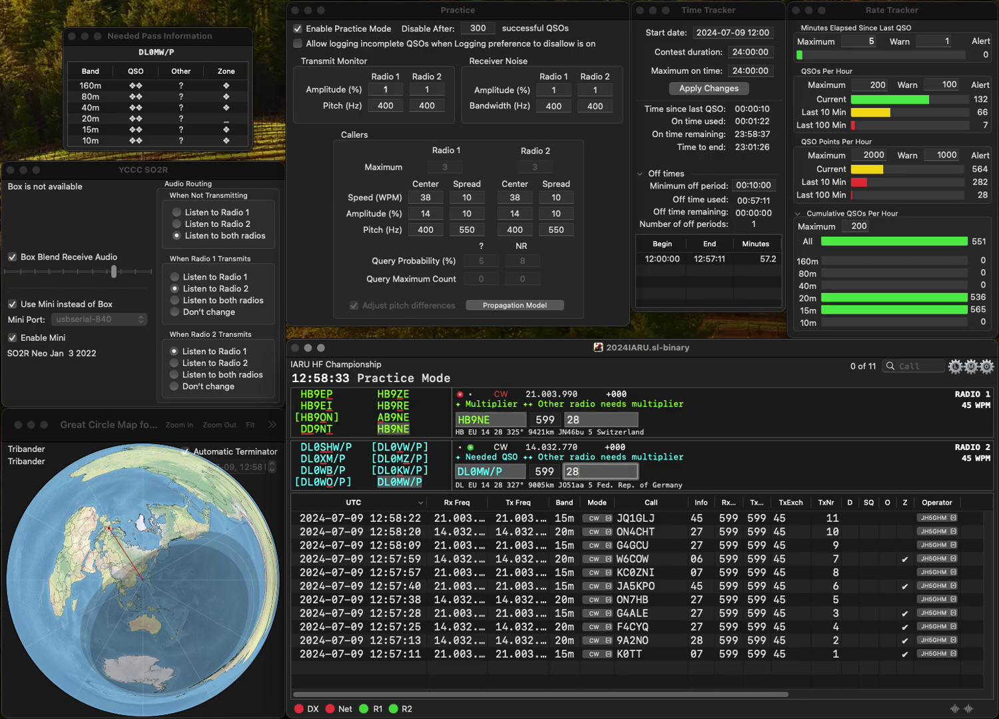
key(Return)
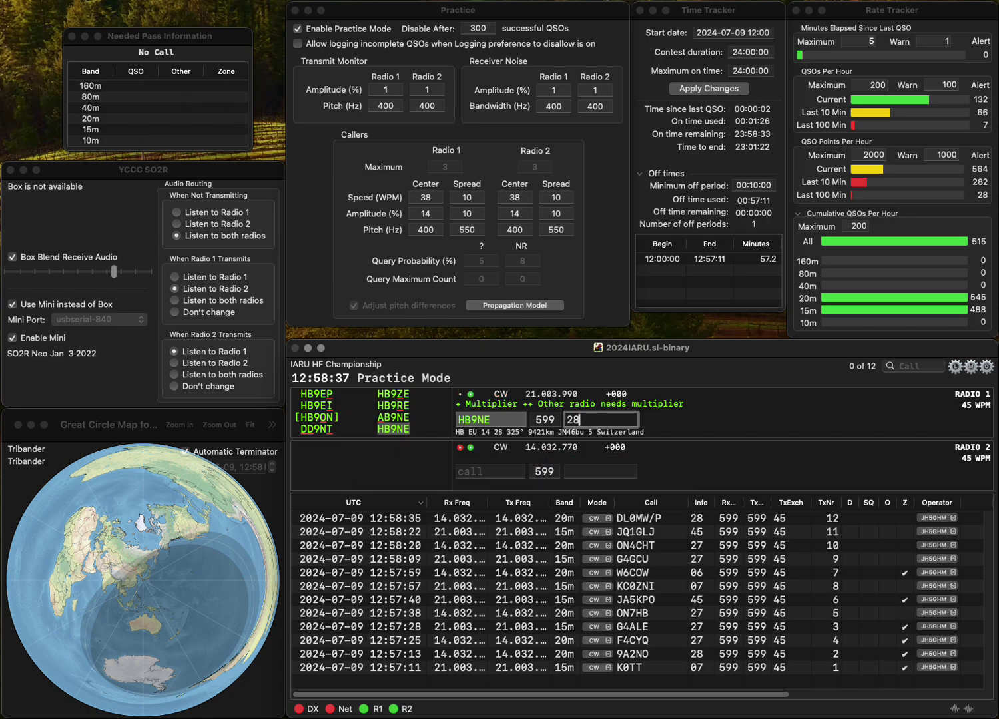
key(Return)
- Log TM5DX with exchange 27 on 20m and IO6HQ with exchange ARI on 15m
text(TM5DX)
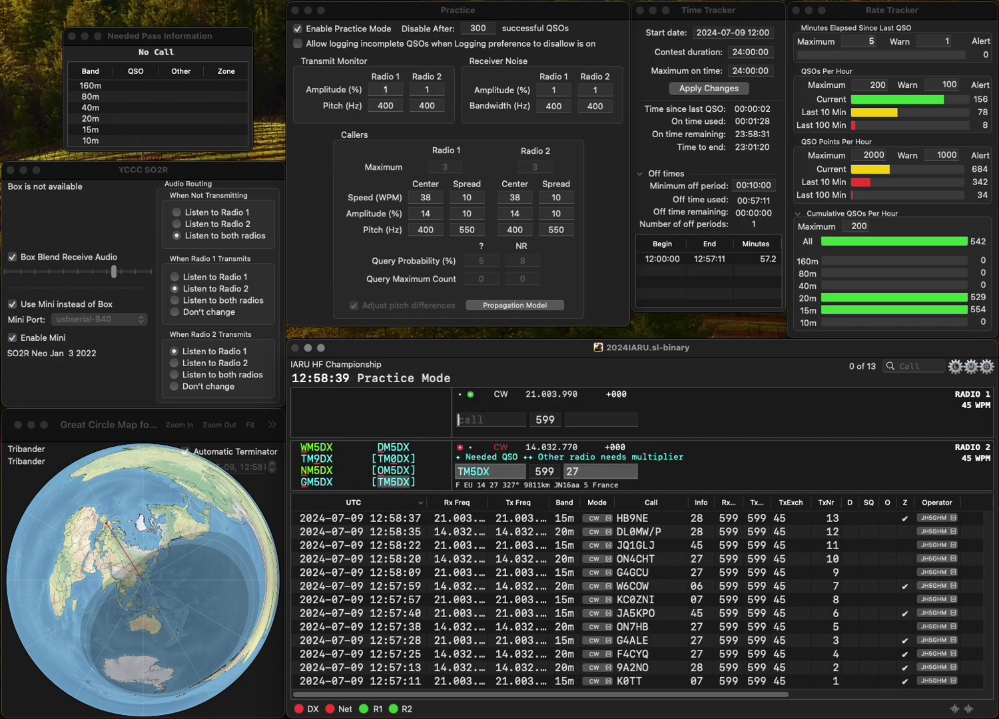
key(Return)
text(I)
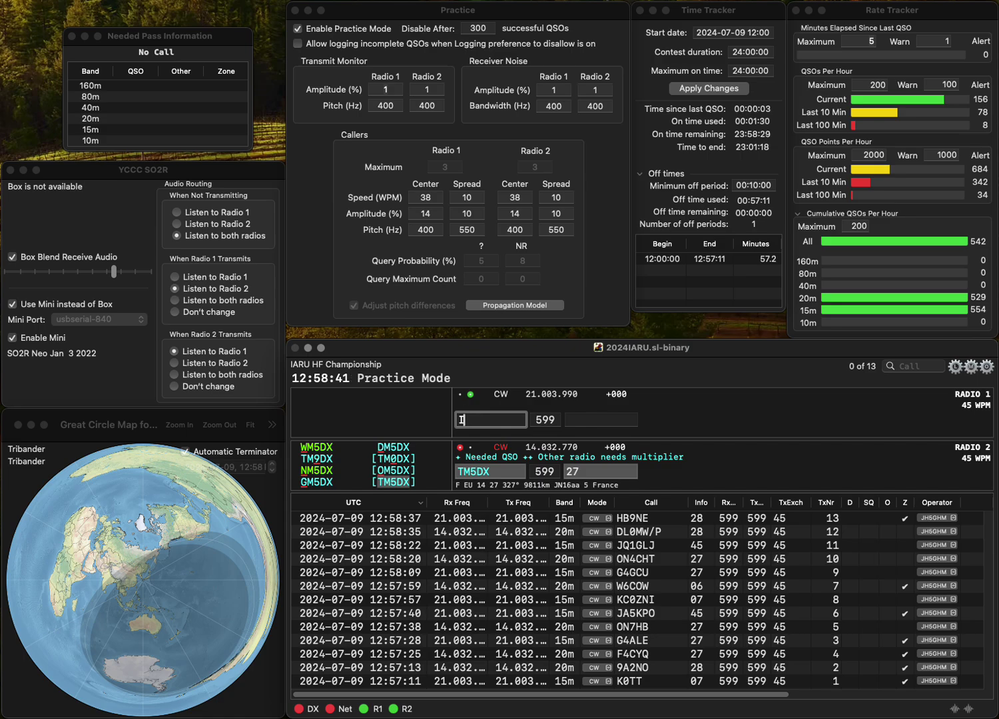
text(O6HQ)
key(Return)
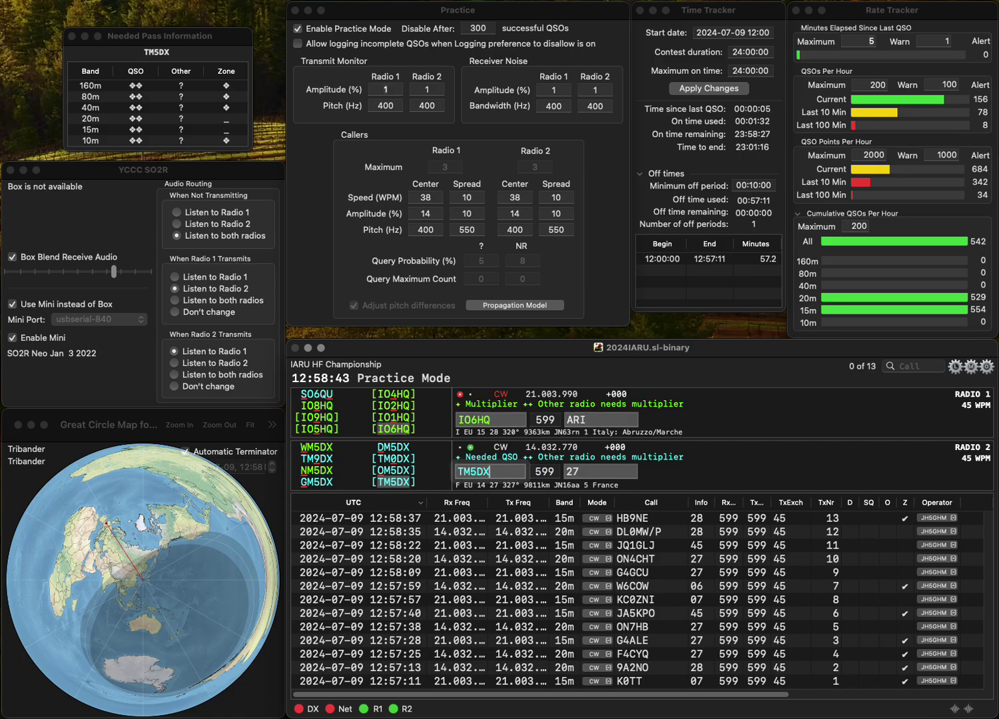
key(Tab)
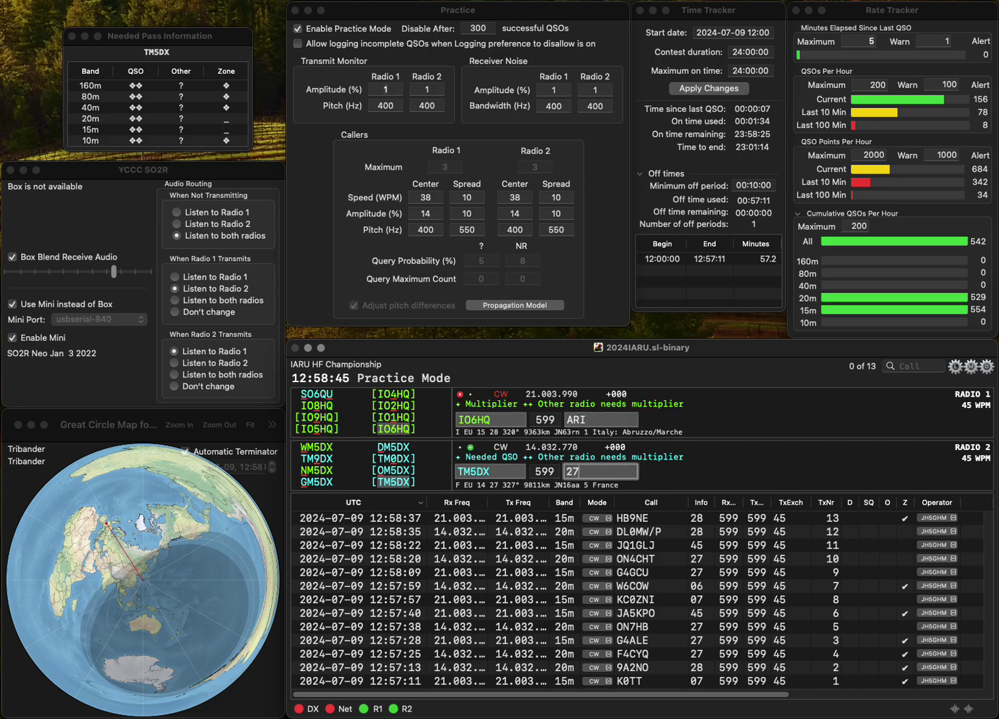
key(Return)
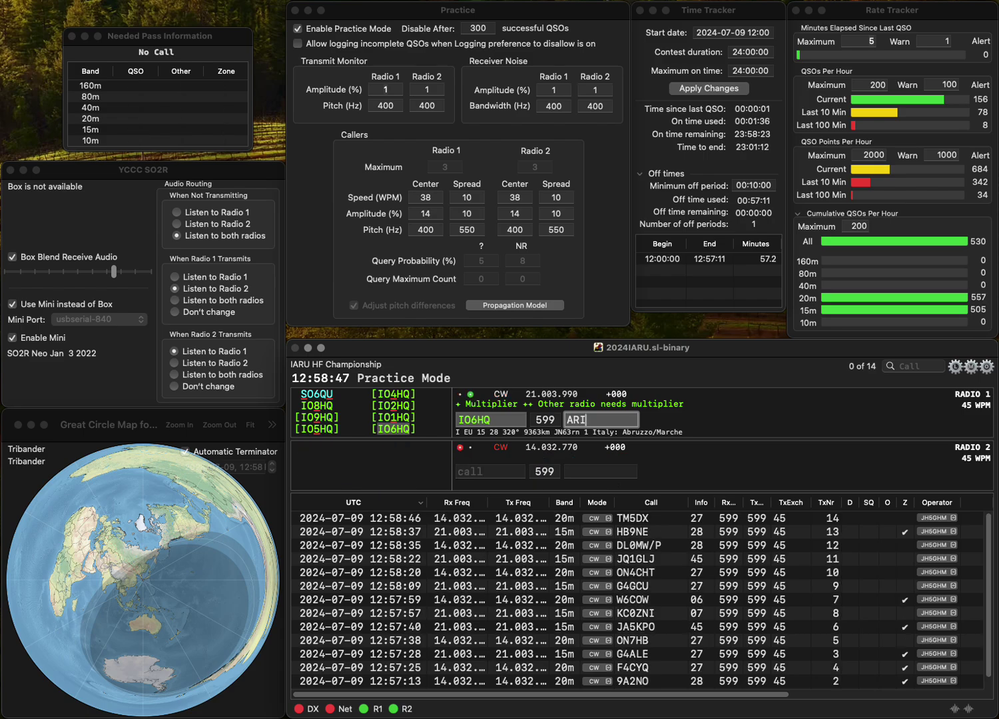
key(Return)
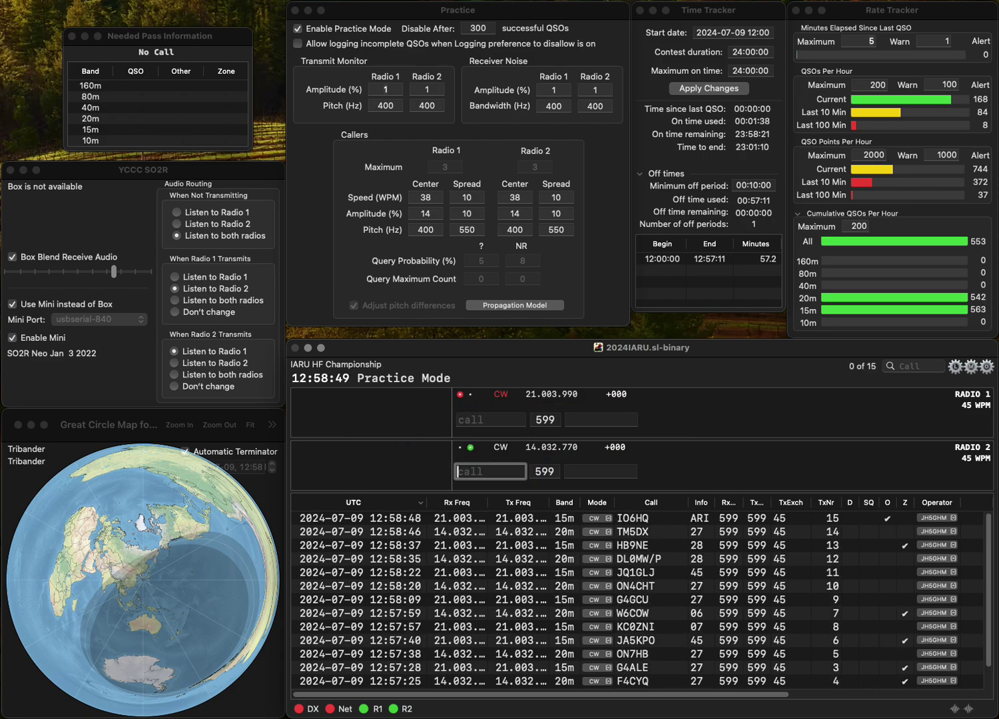
text(RA3TJX)
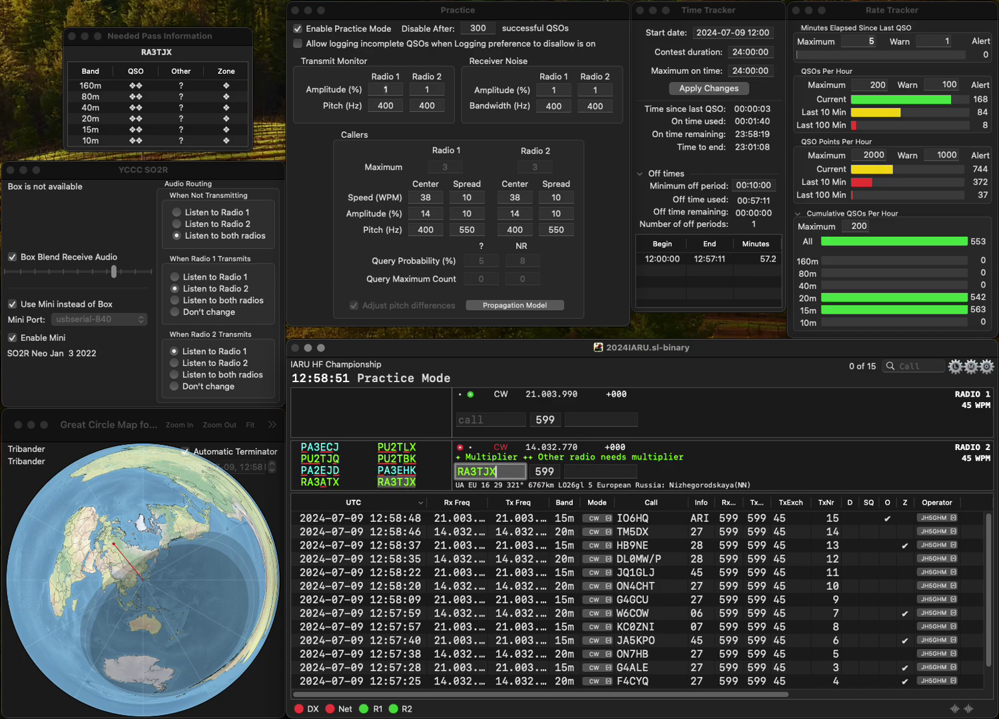
key(Return)
text(R3)
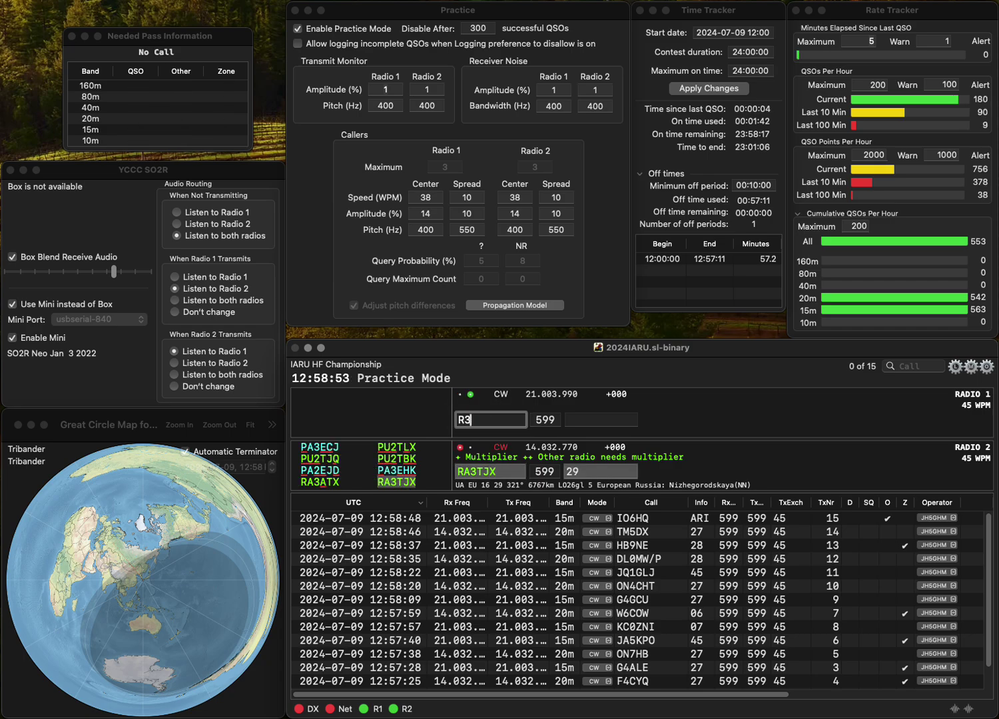
text(CR)
key(Return)
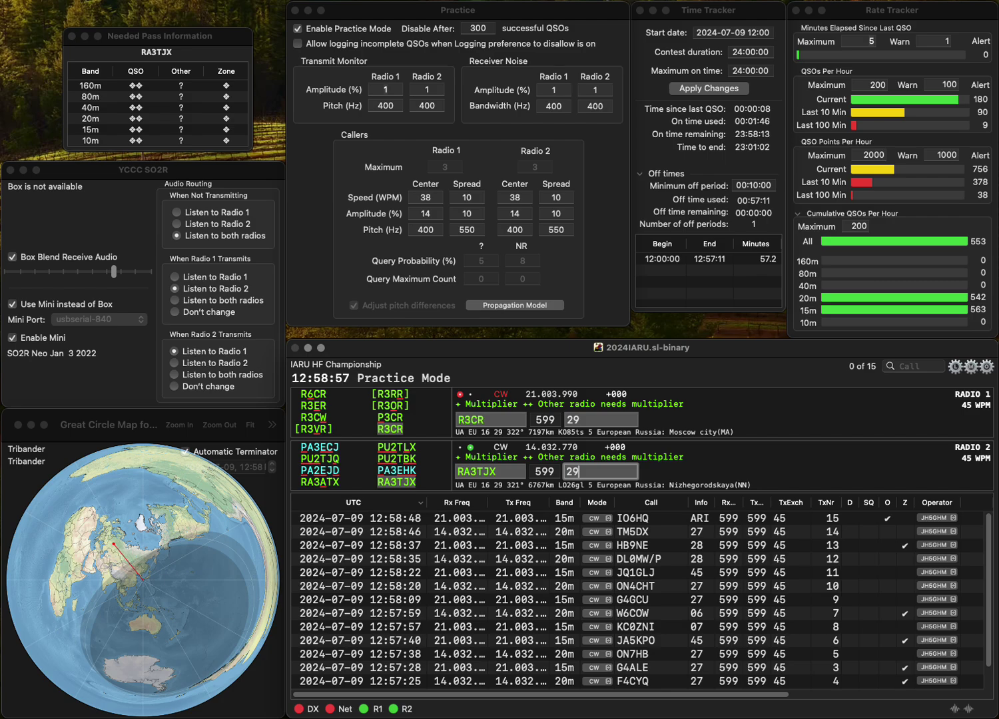
key(Return)
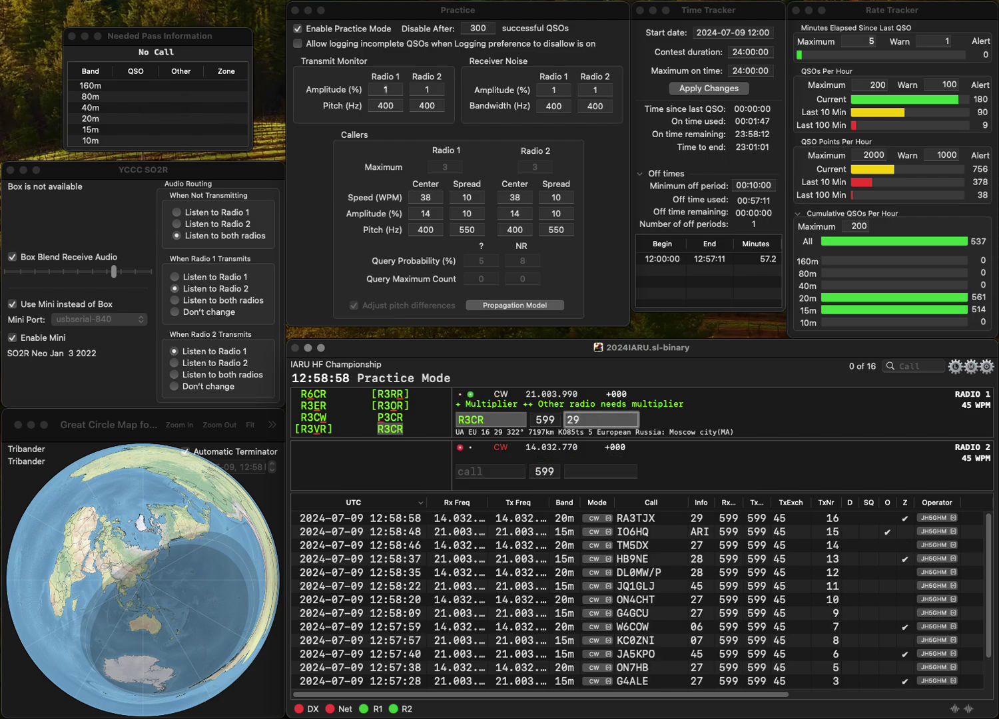
key(Return)
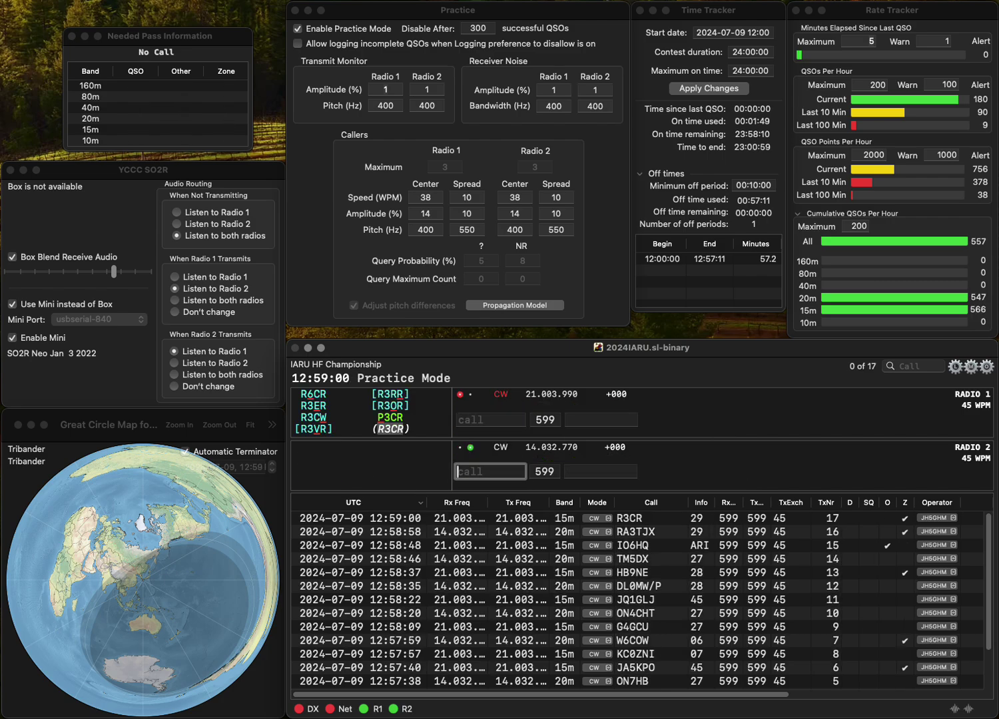
- Log DF8DU on 20m while partial call 3P waits on 15m
text(DF8DU)
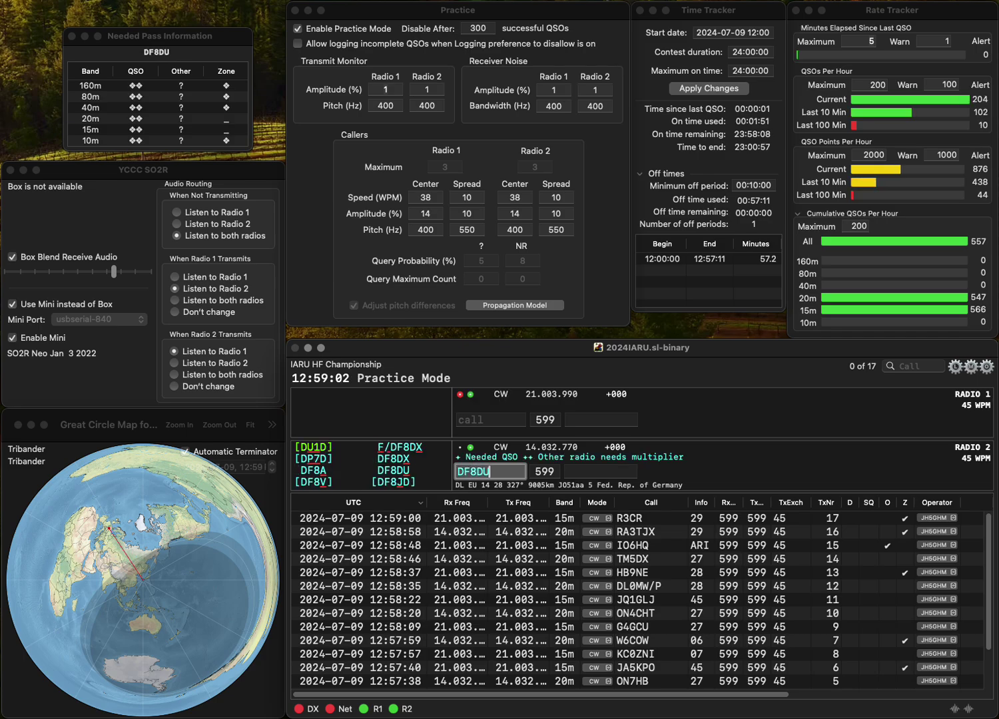
key(Return)
text(3)
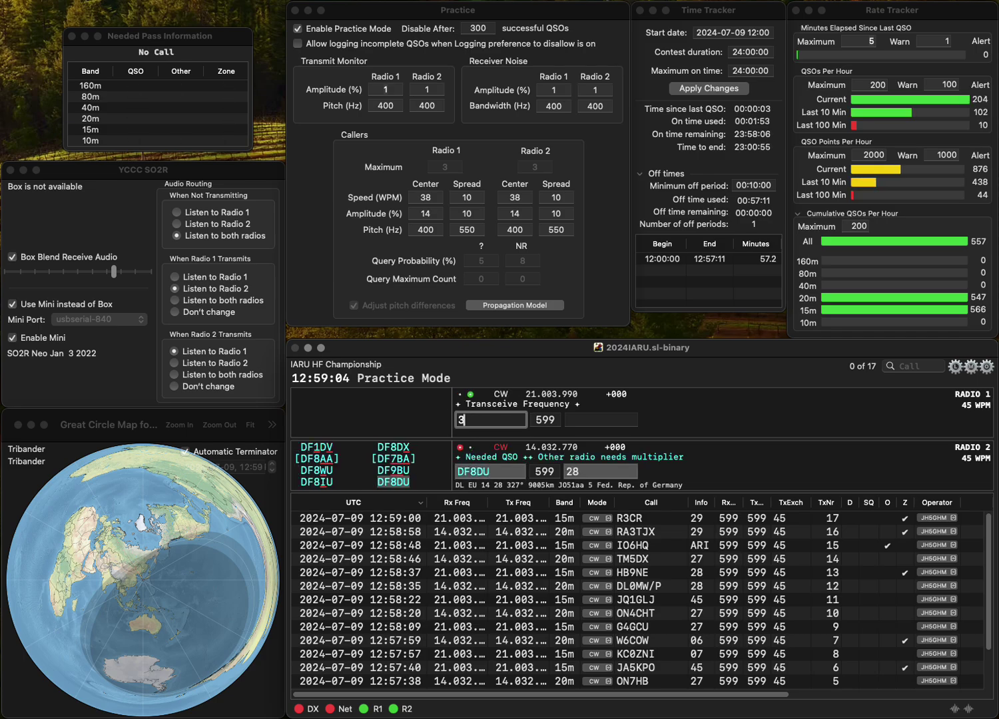
text(P)
key(Return)
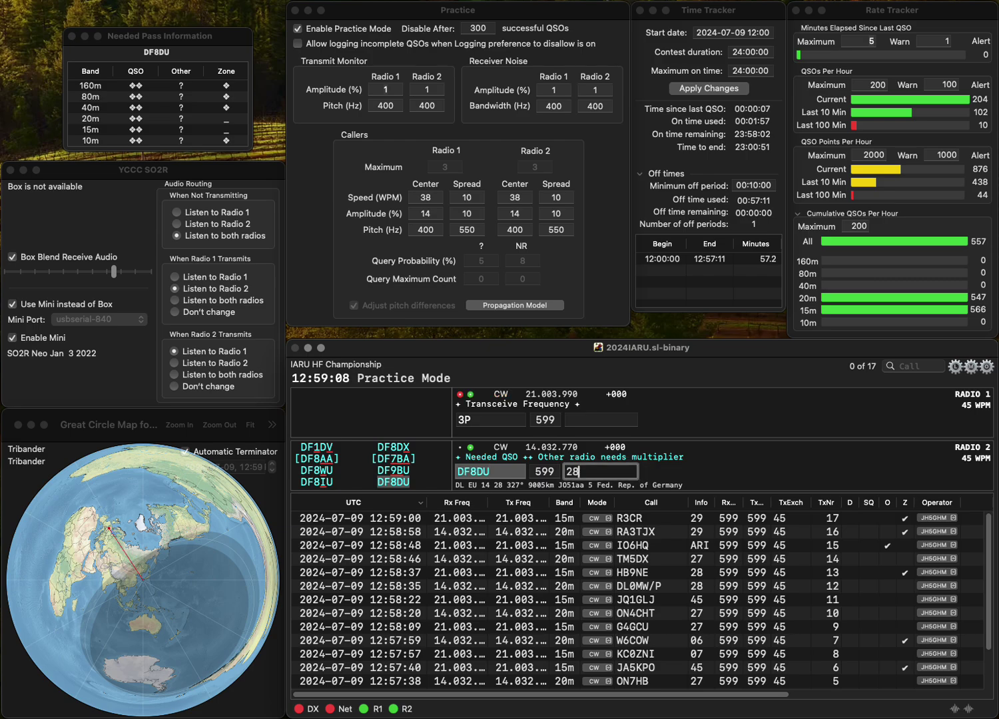
key(Return)
text(UR)
key(BackSpace)
text(A)
key(Return)
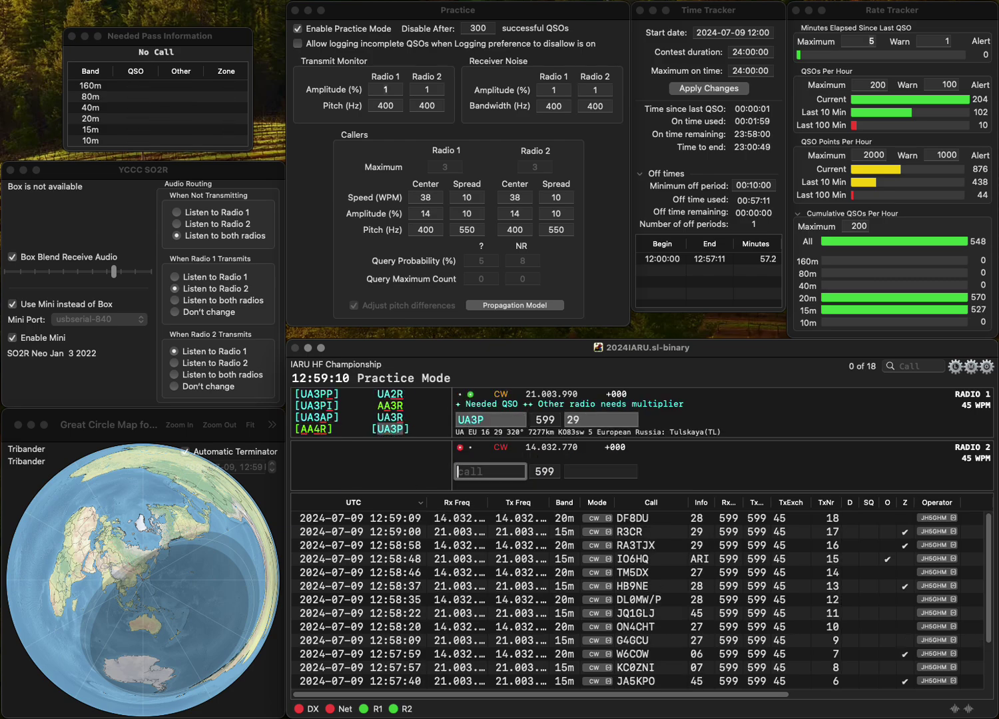
text(N3)
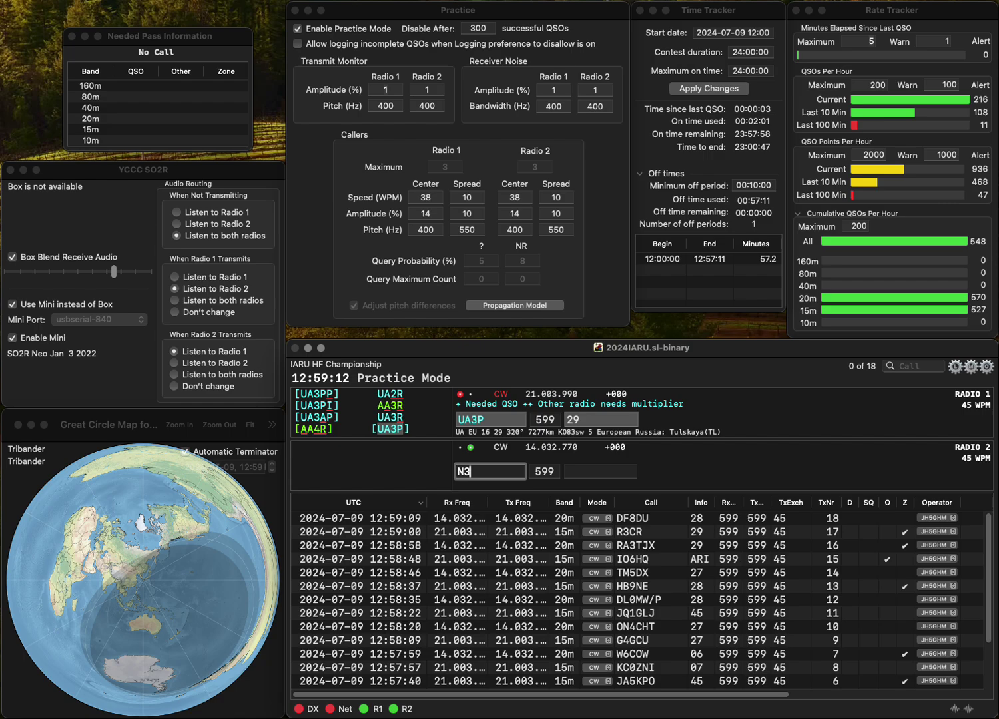
text(NA)
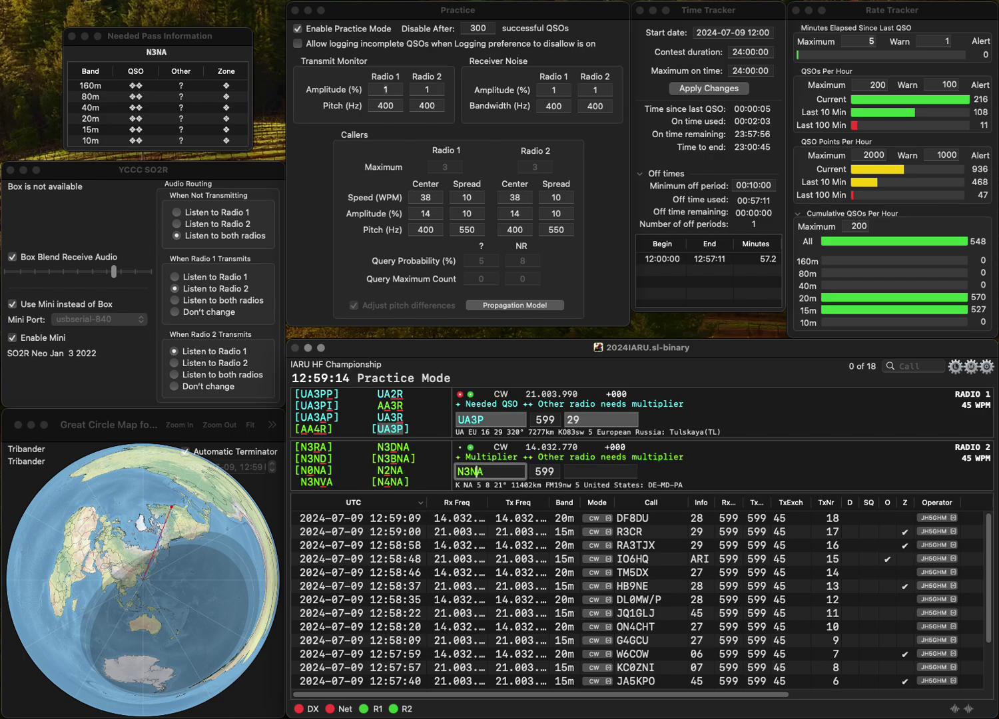
key(Return)
key(Return)
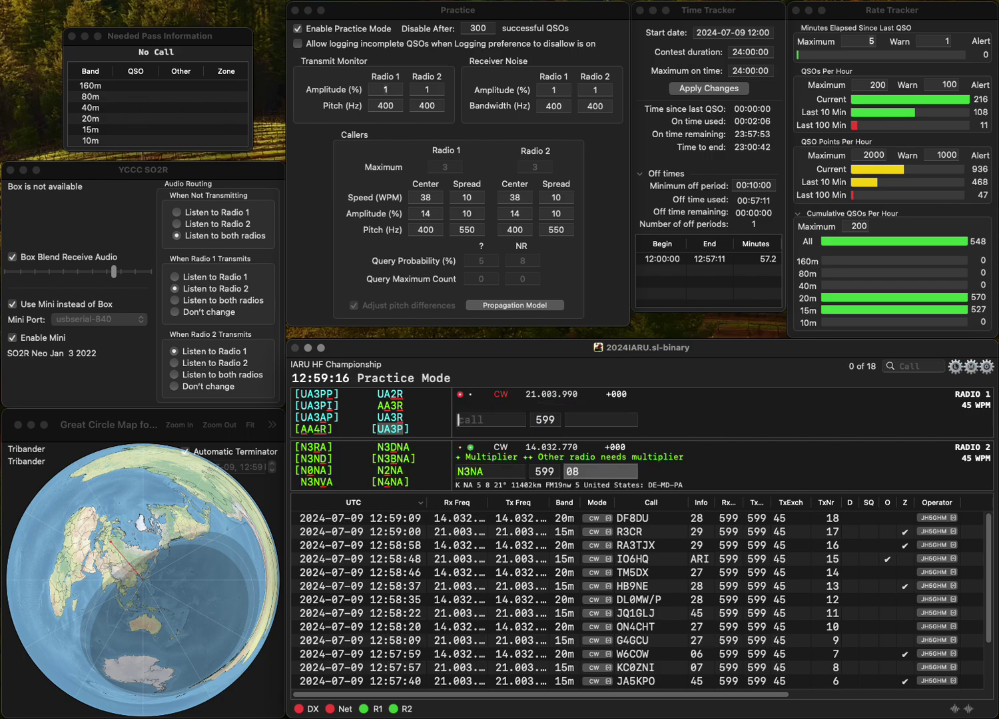
text(V)
key(Return)
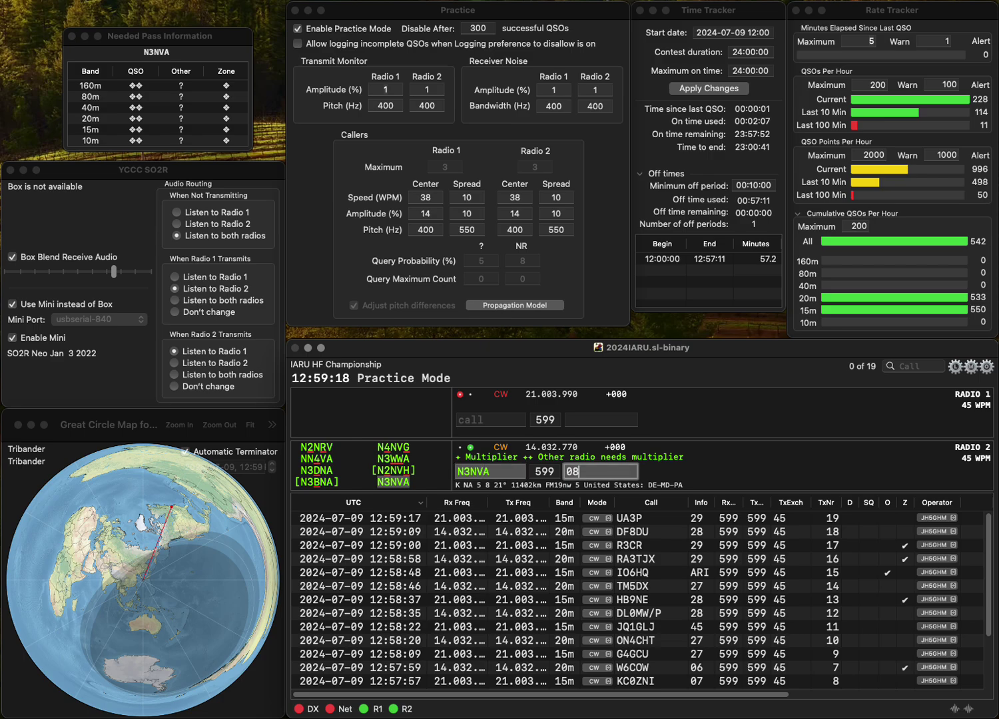
- Correct BEL to BH4EEL with zone 44, and work and log K2RRV on radio 2
text(B)
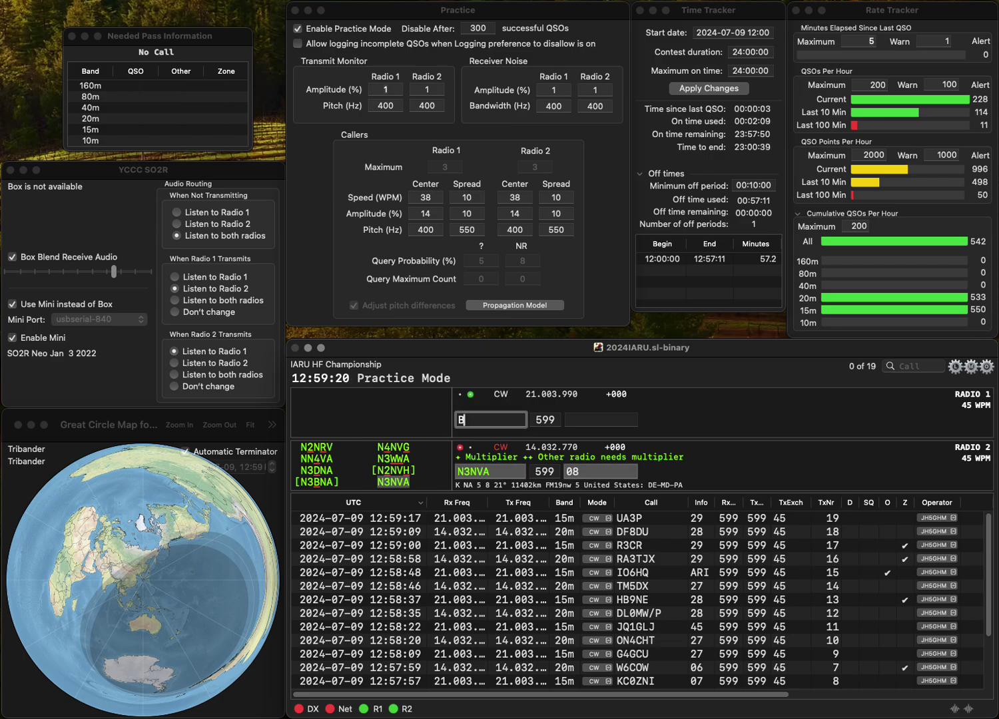
text(EL)
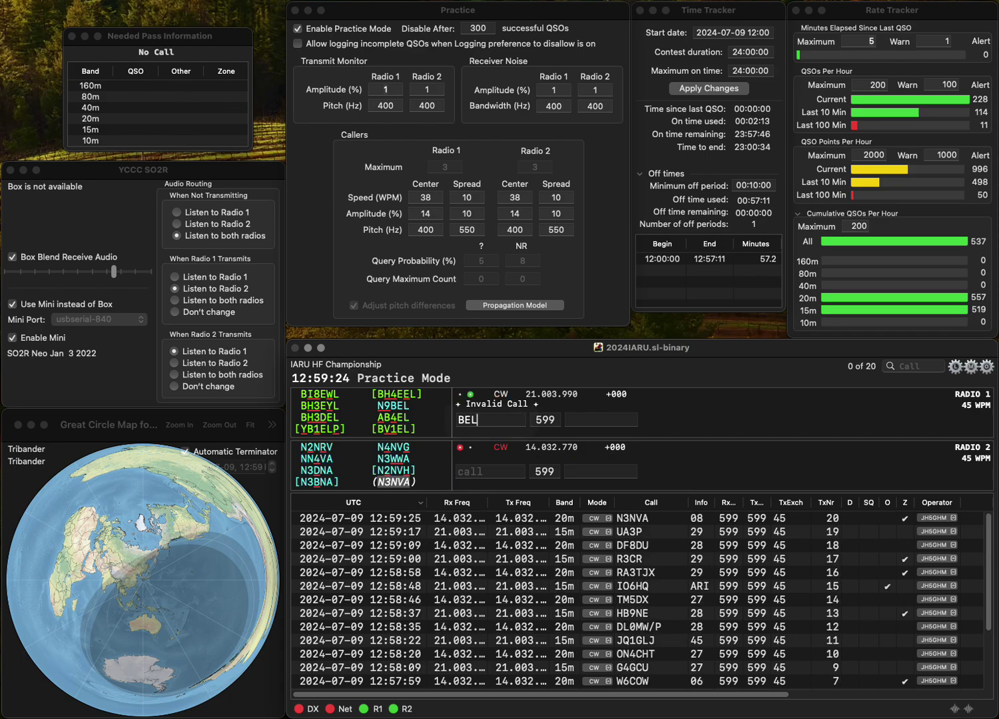
key(Left)
text(H4)
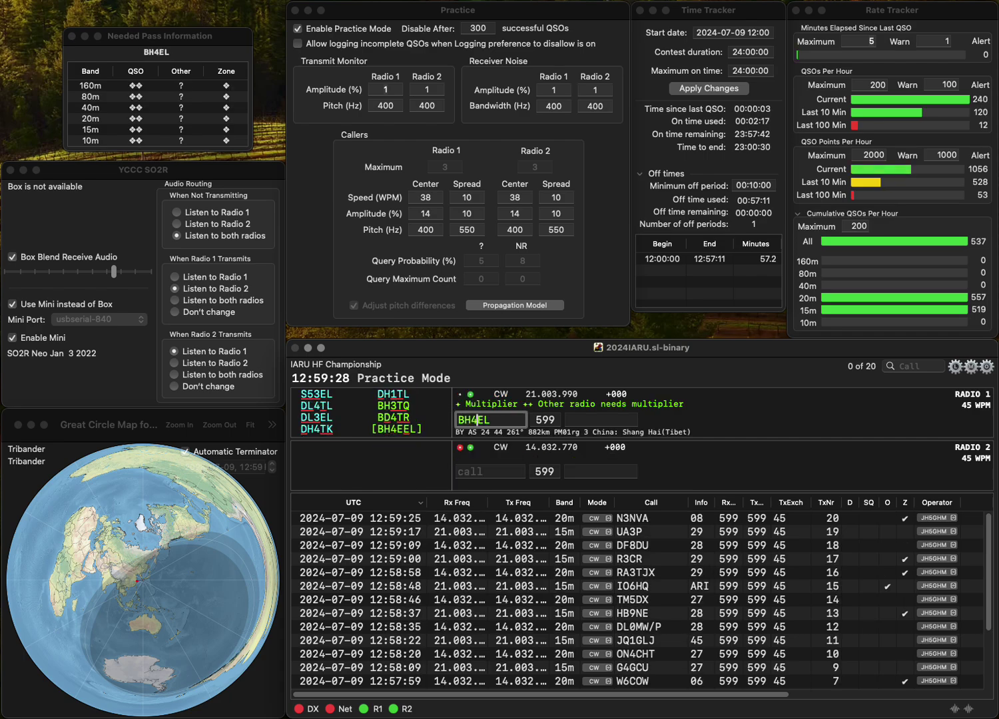
text(E)
key(Return)
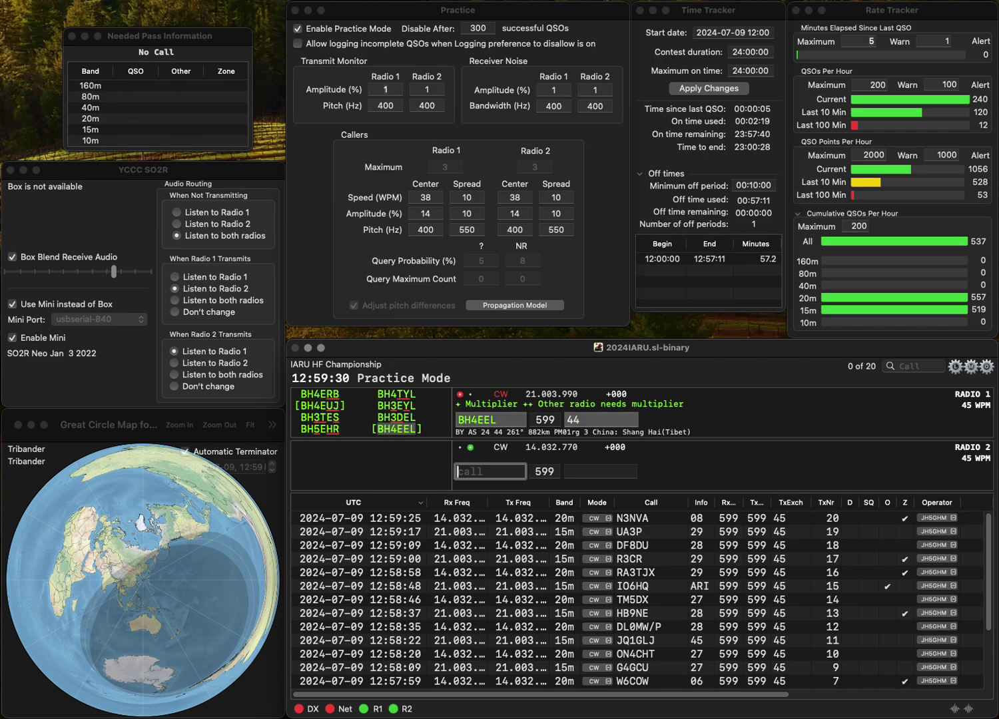
text(K2RRV)
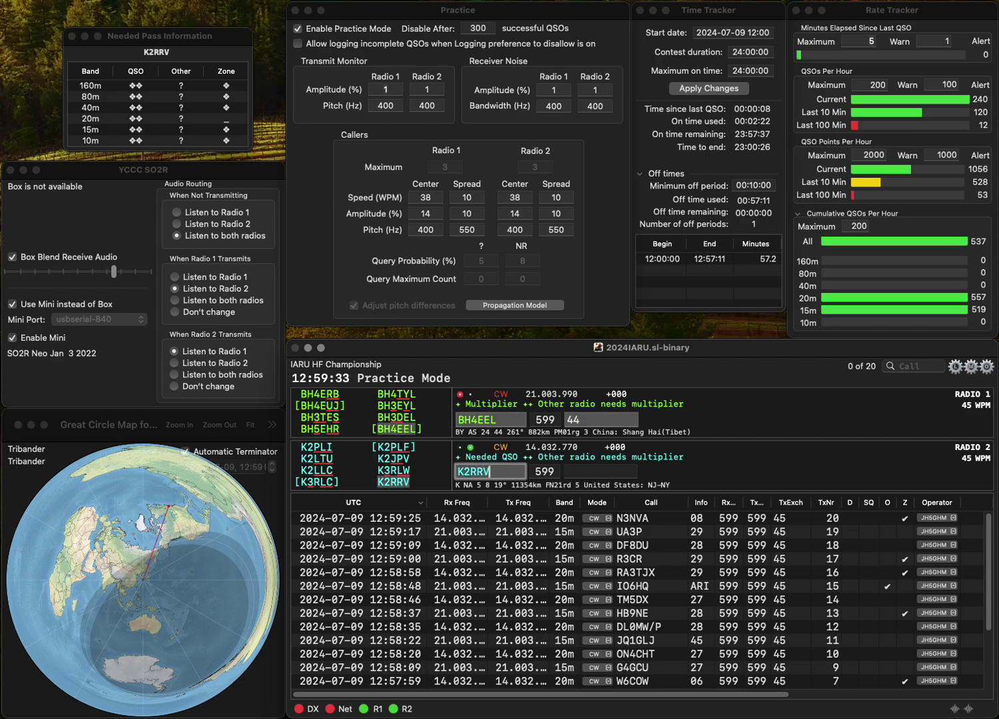
key(Return)
click(579, 420)
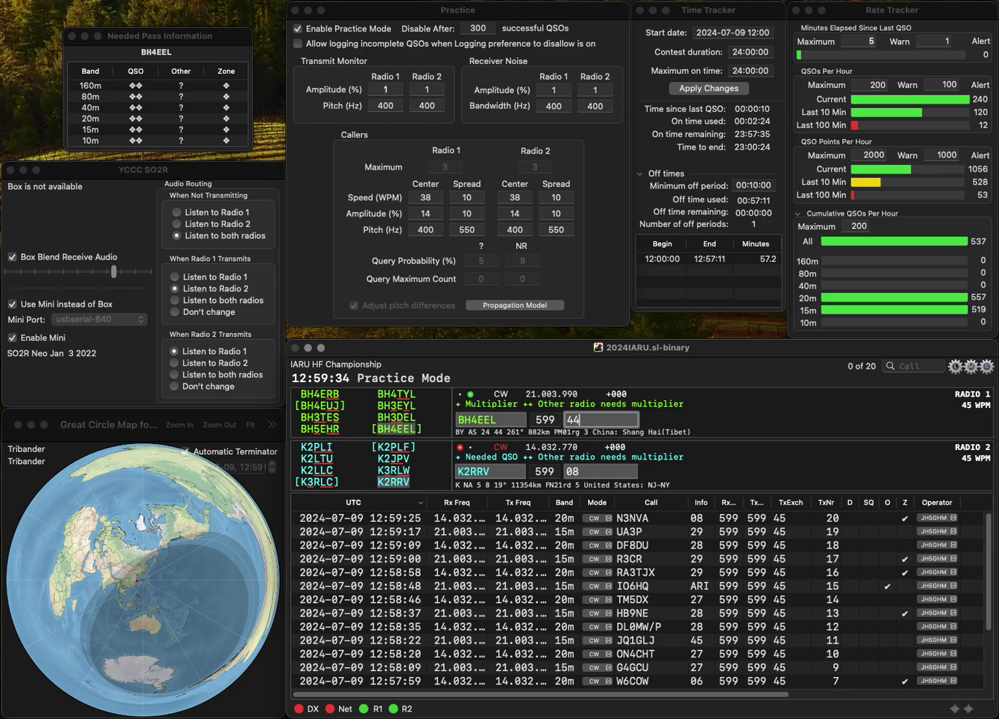
key(Return)
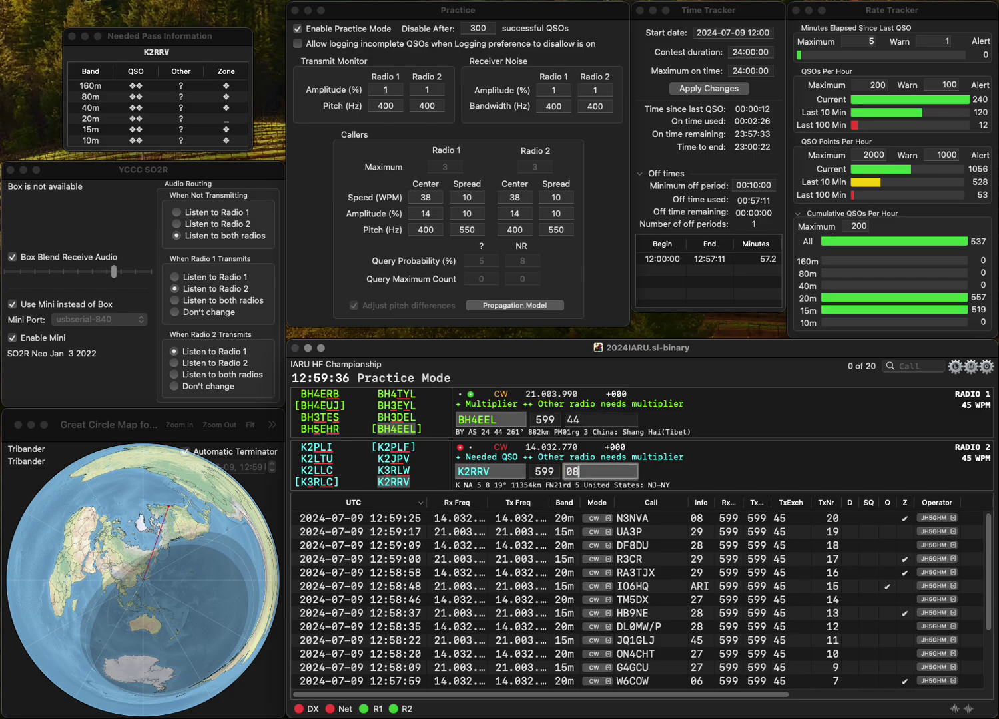
key(Return)
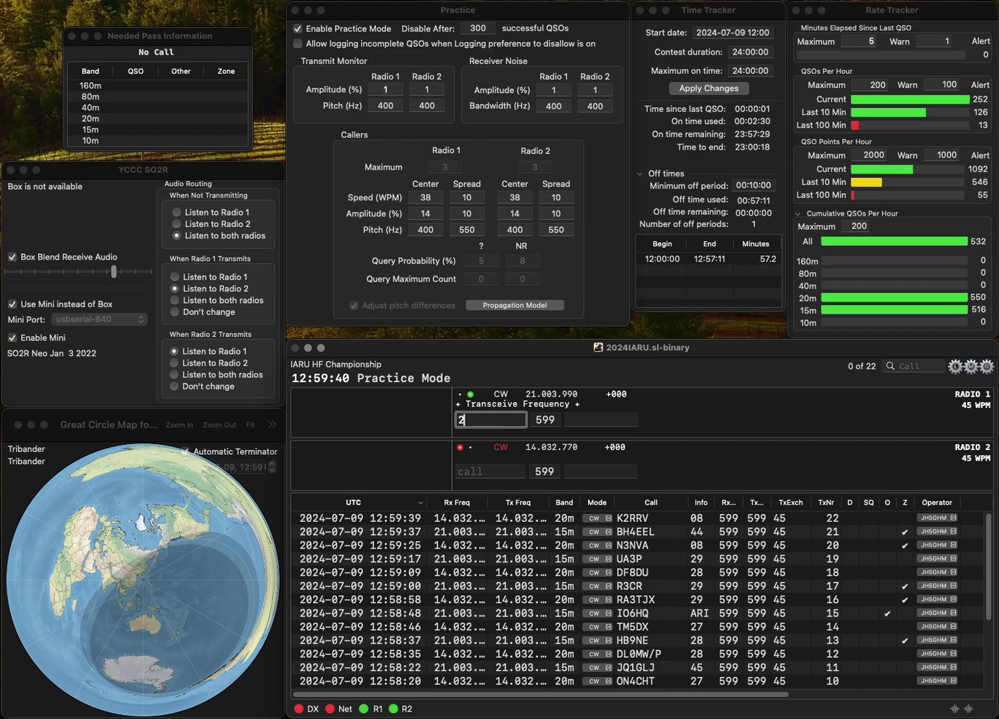
text(B2HQ)
key(Return)
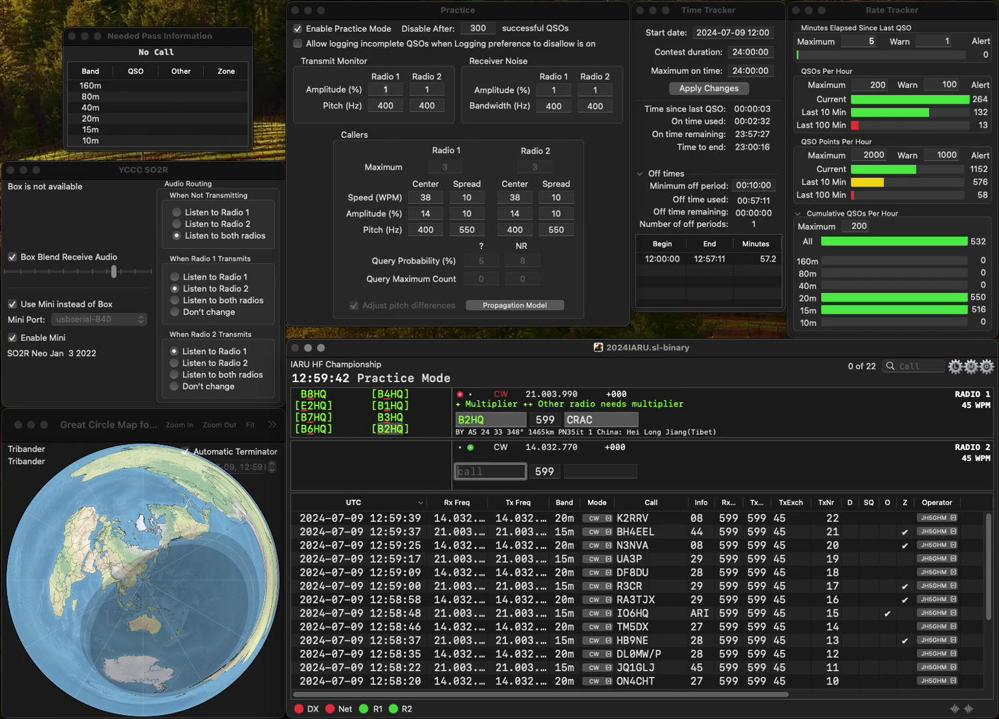
text(SP7JYM)
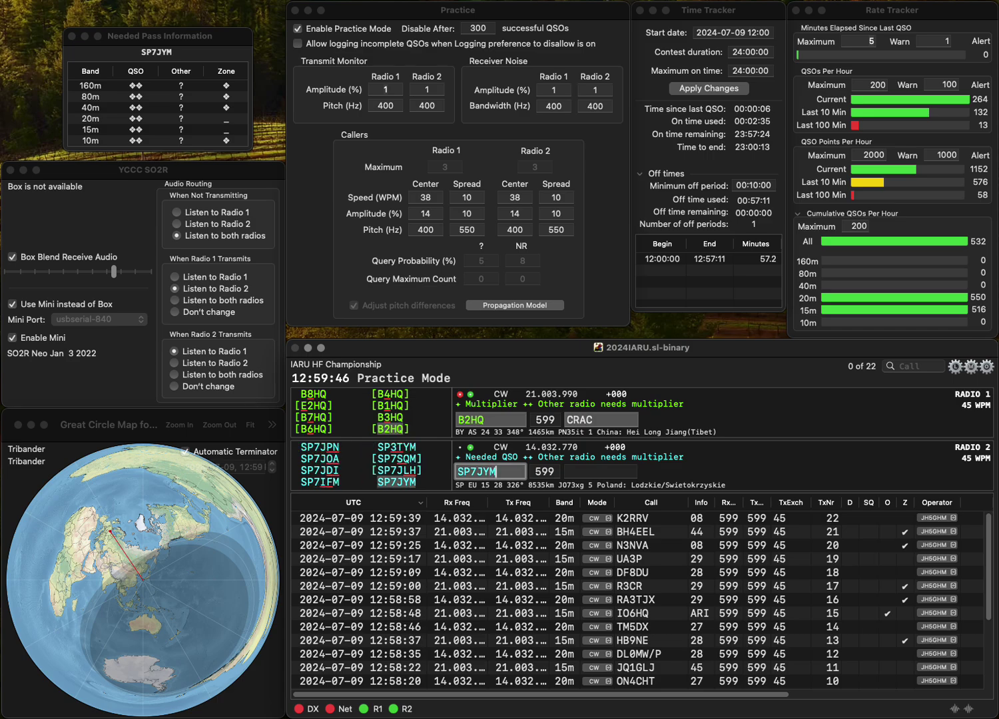
key(Return)
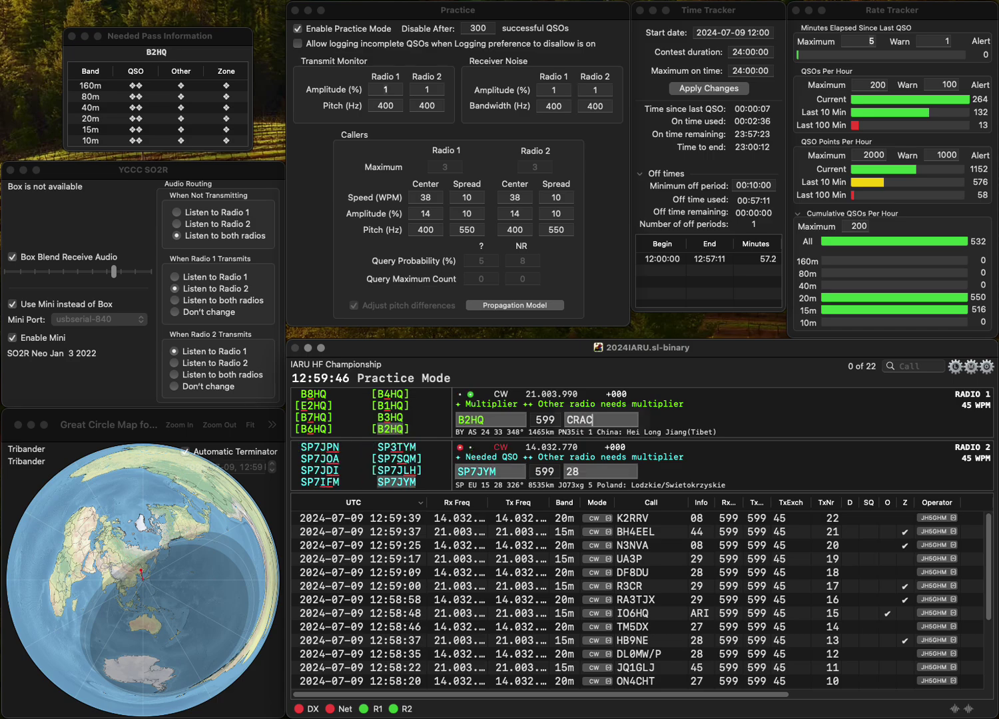
key(Tab)
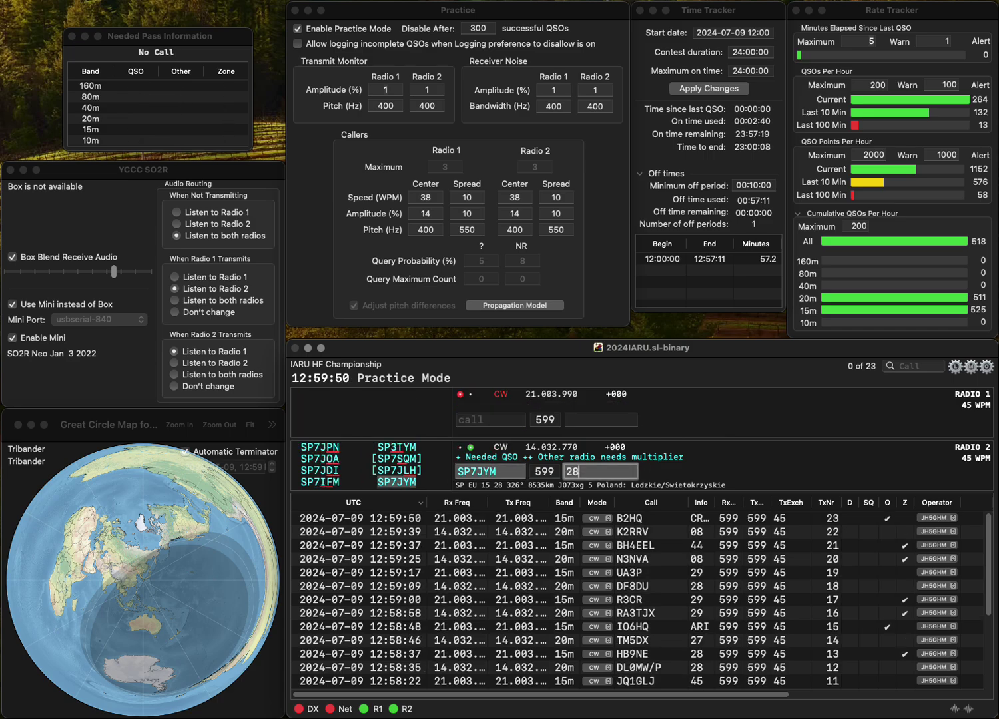
key(Return)
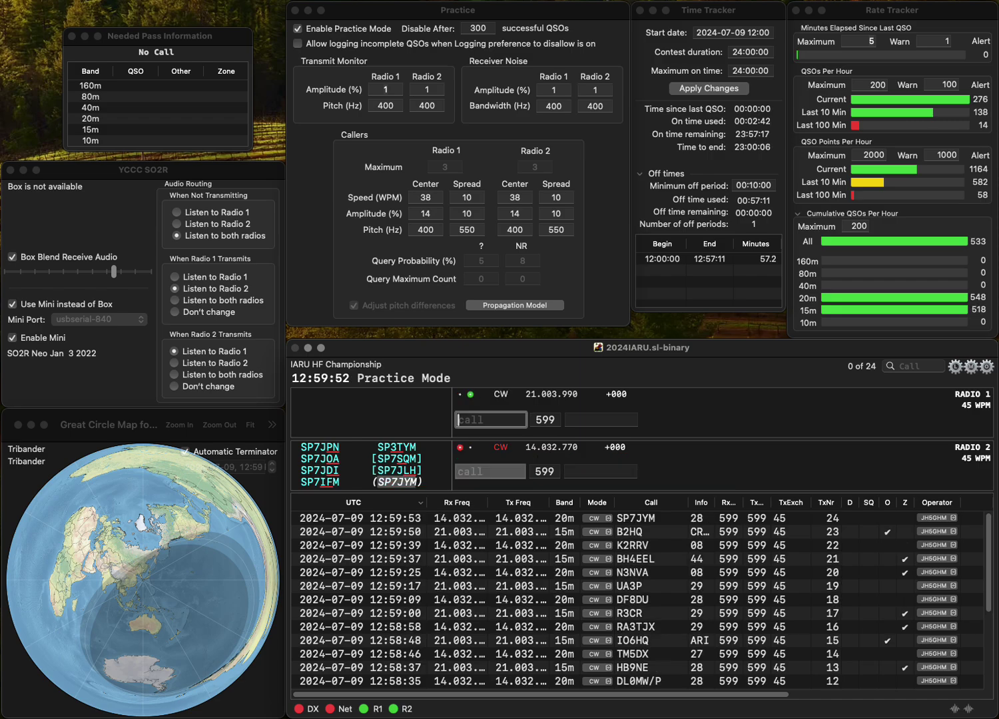
text(M)
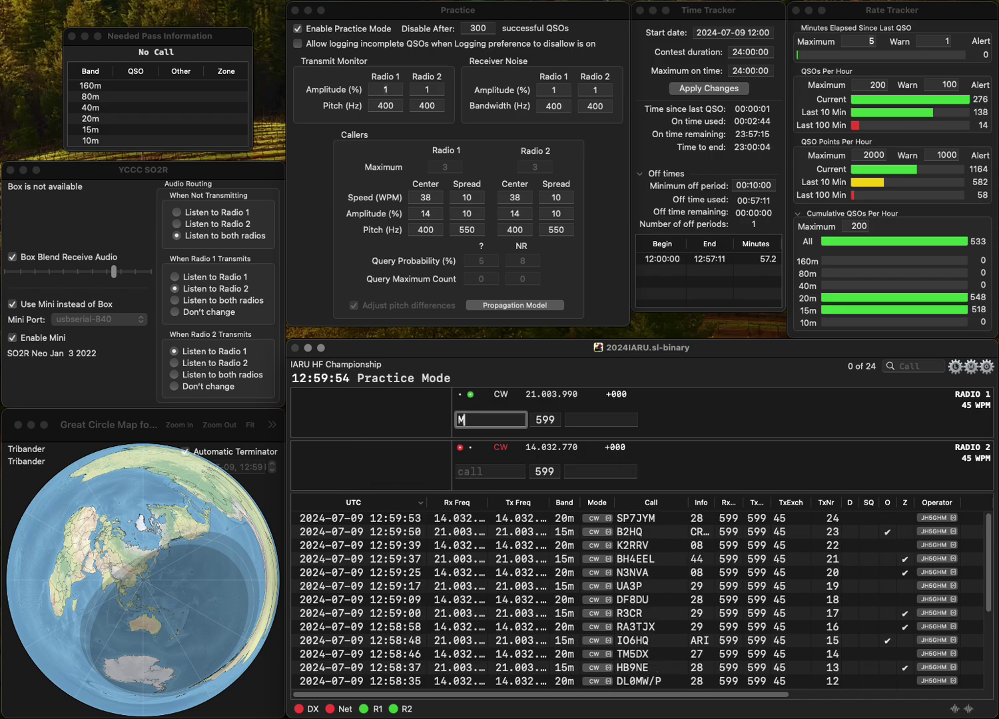
text(0AB)
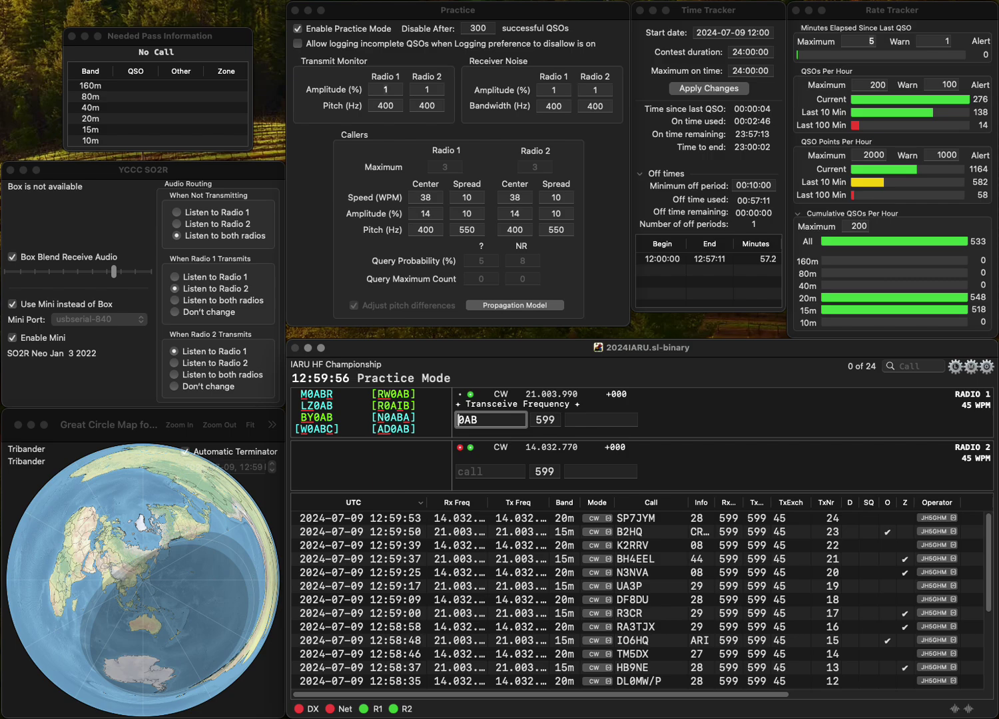
text(OM)
key(Return)
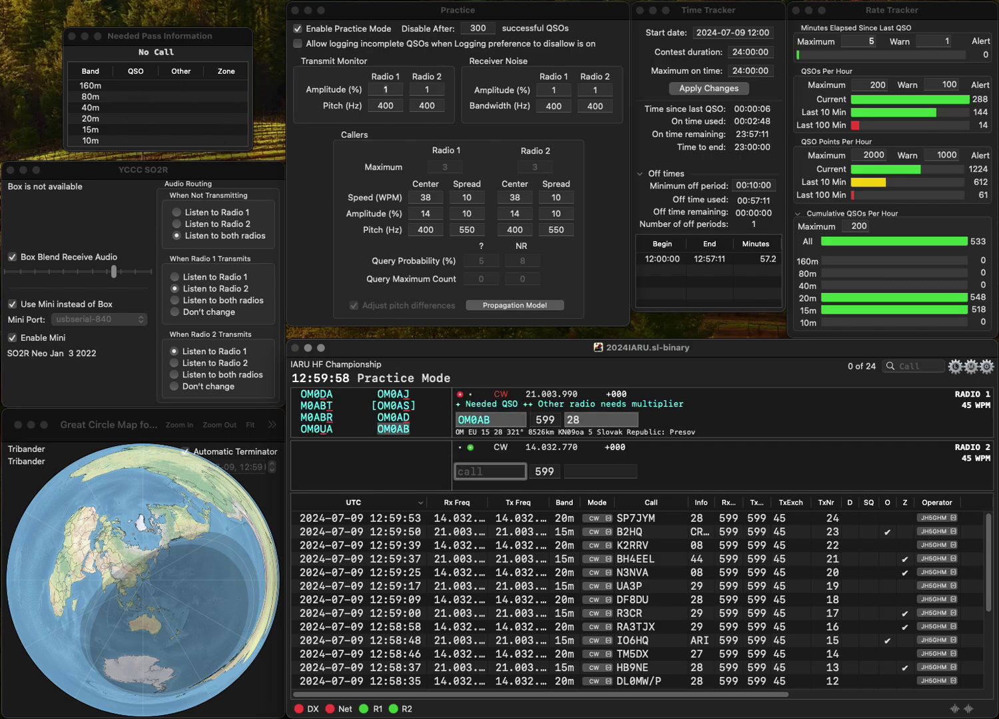
text(W3PJW)
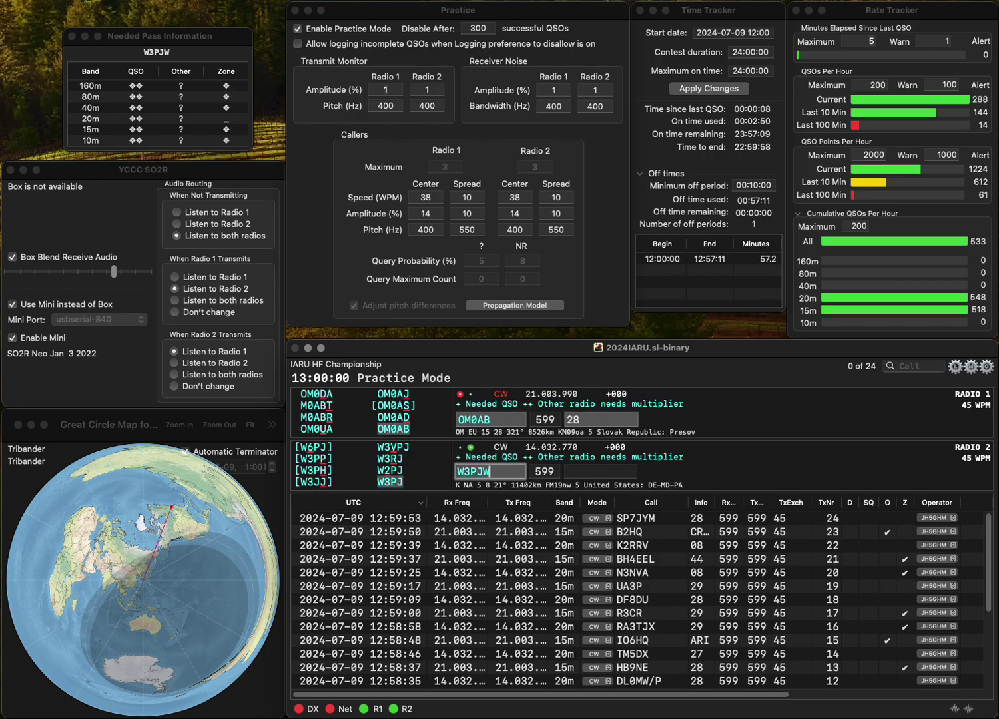
key(Return)
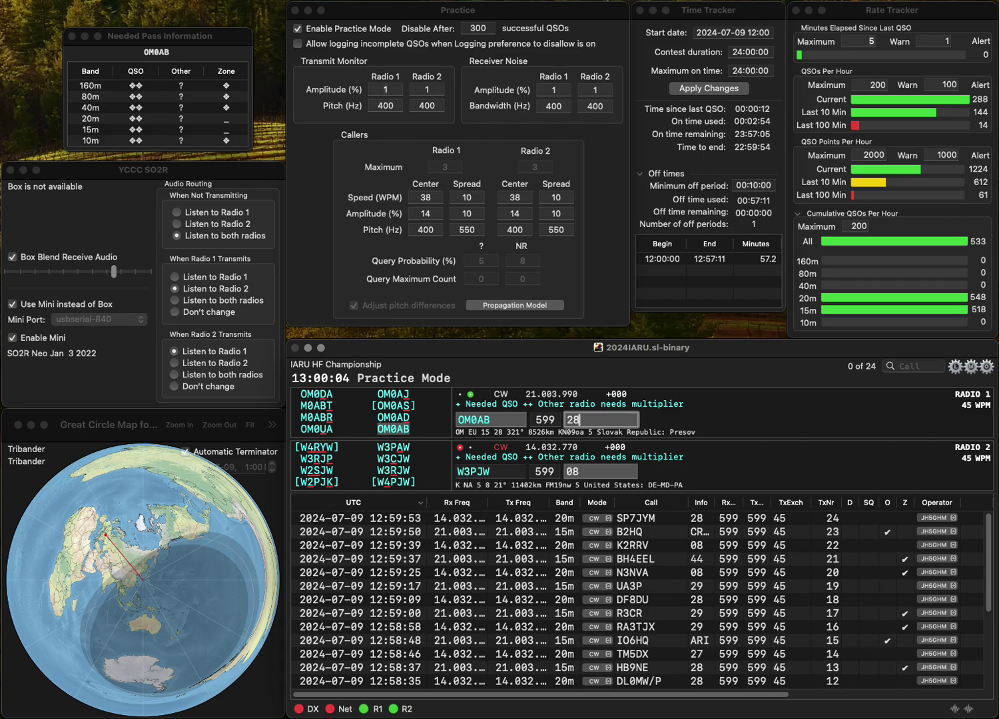
key(Return)
key(space)
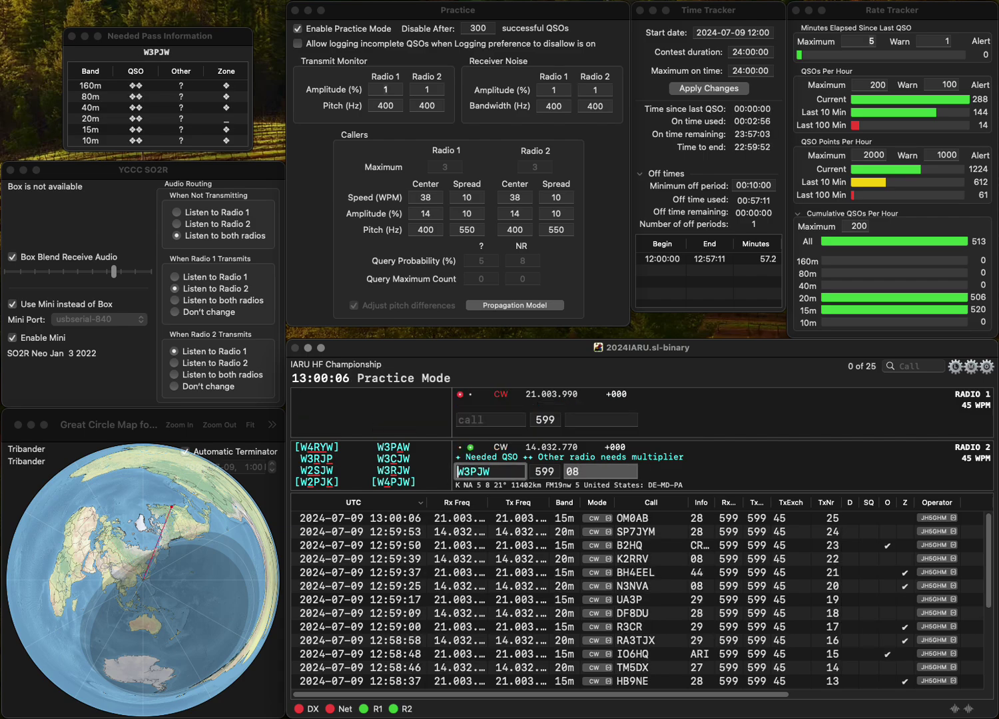
key(Right)
key(Delete)
text(4)
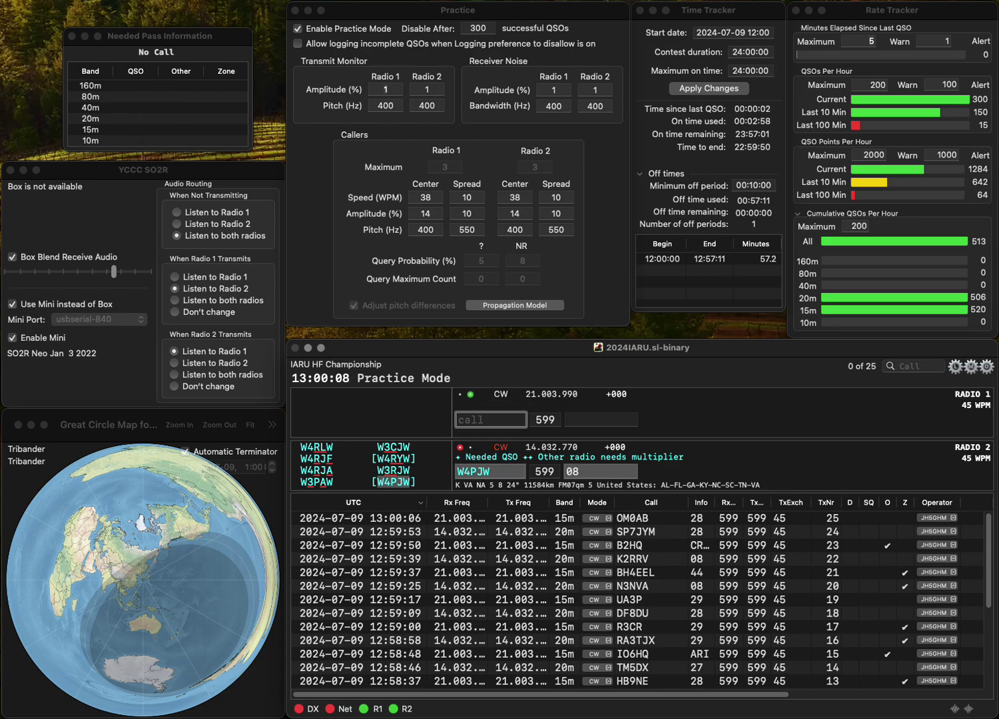
text(IW0RQJ)
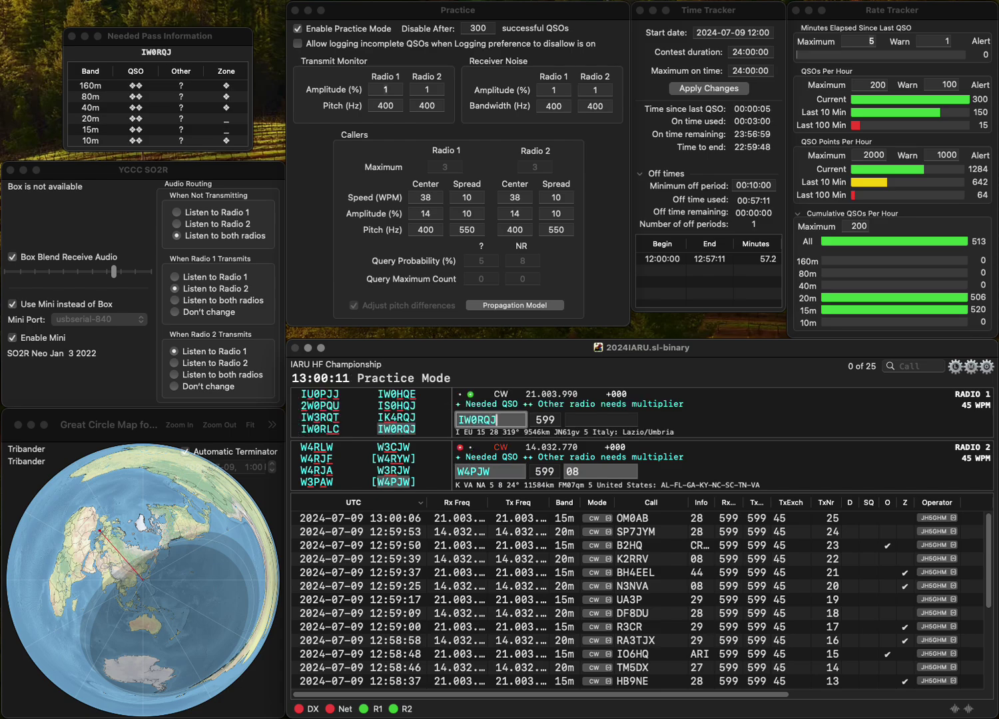
key(Return)
key(Down)
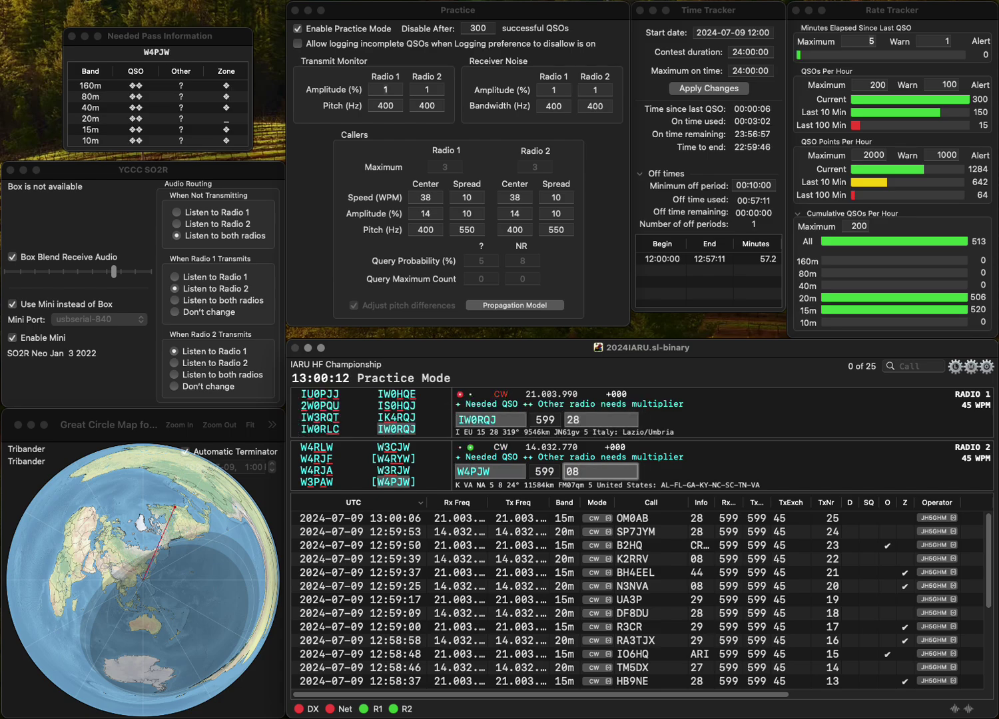
key(Return)
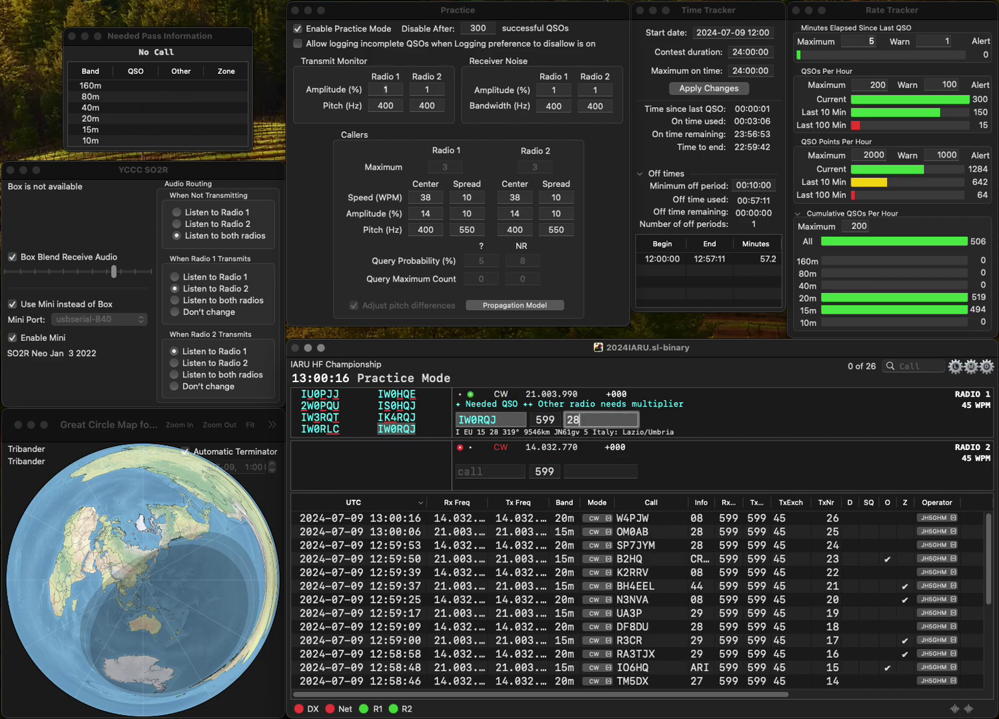
key(Return)
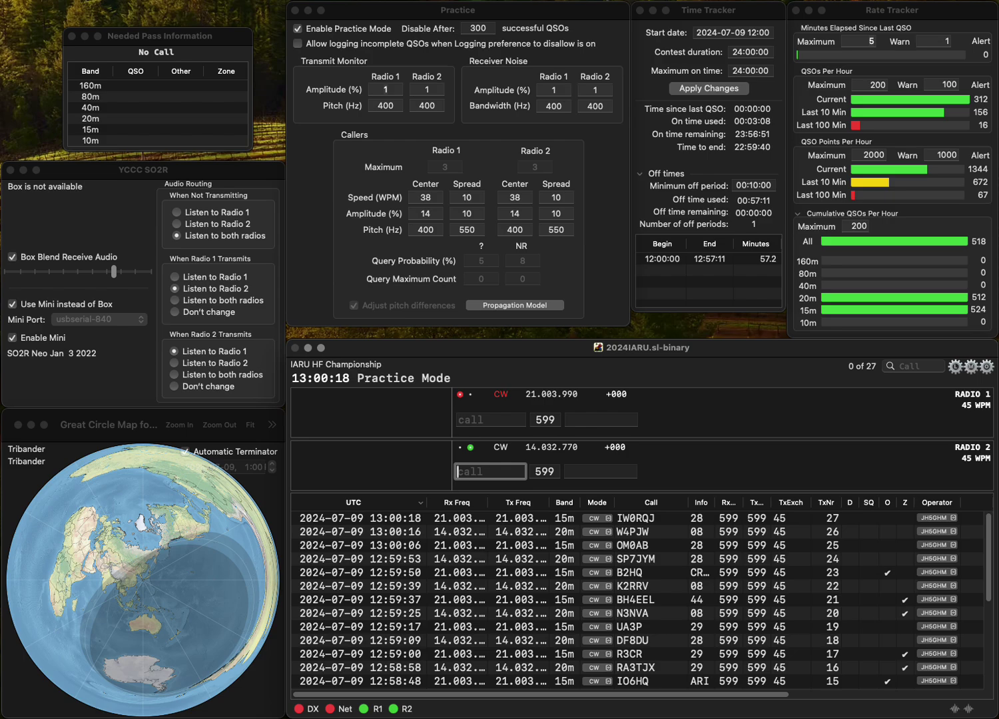
text(OH1EB)
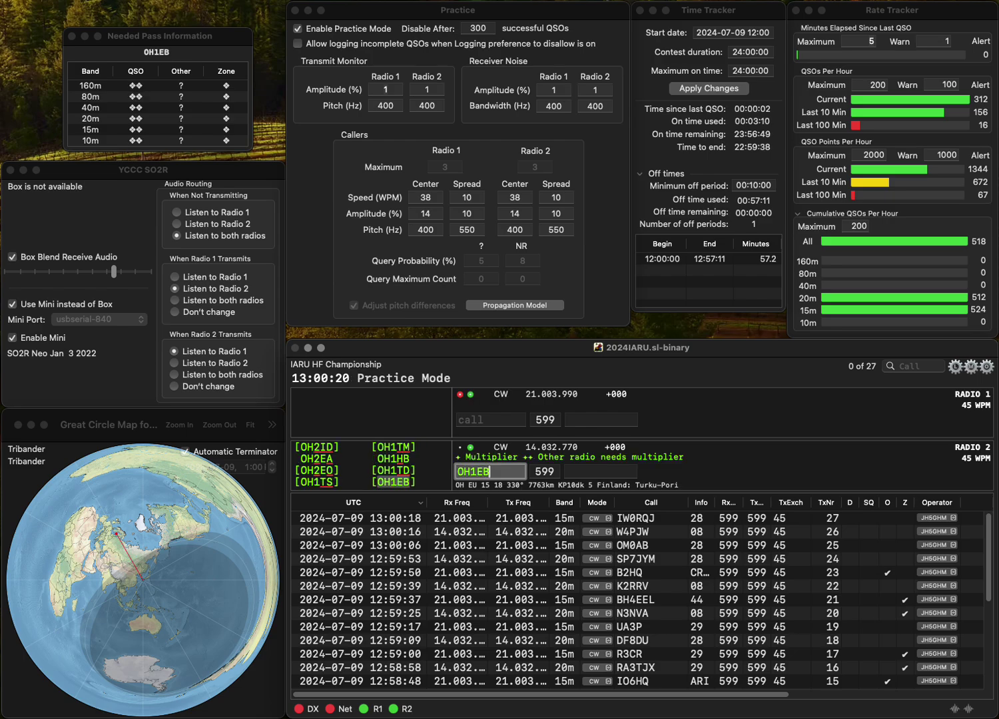
key(Return)
text(G0B)
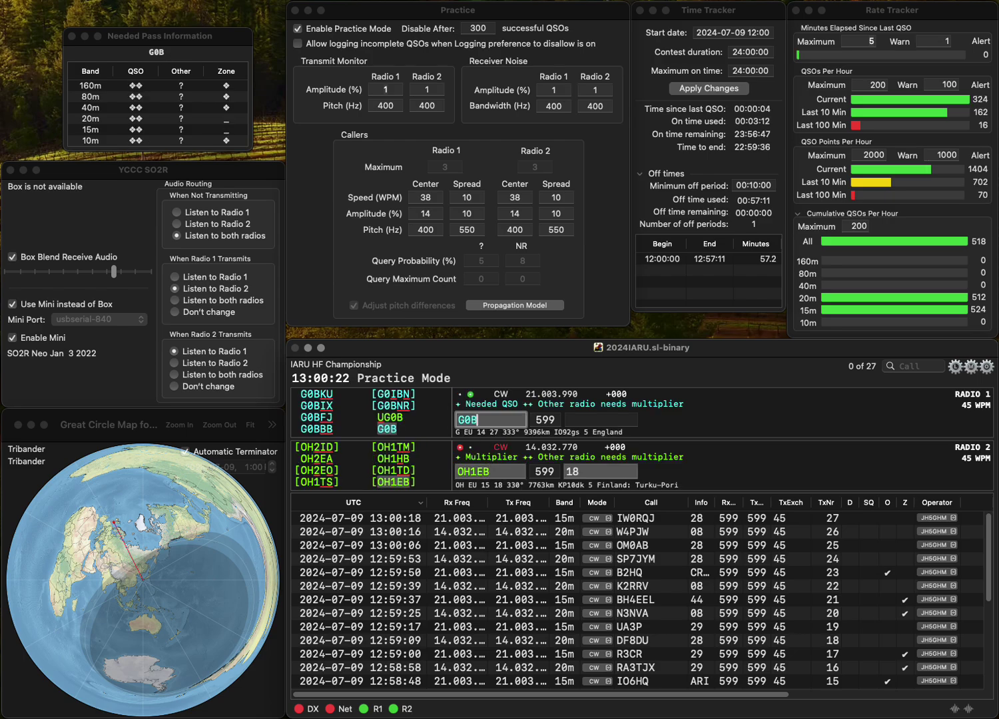
text(FJ)
key(Return)
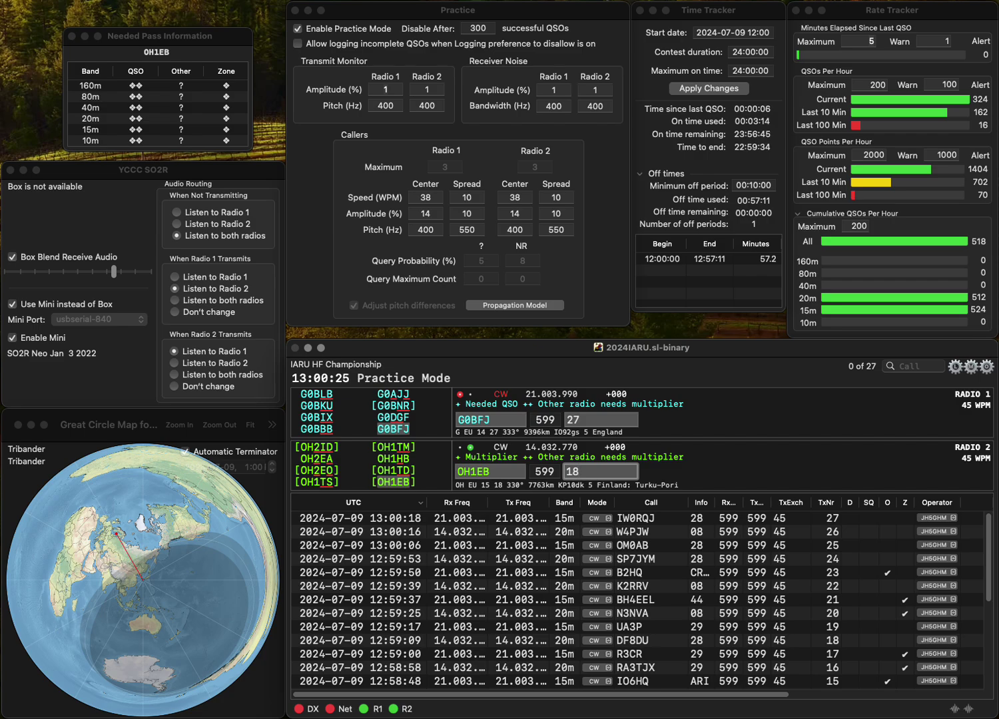
key(Return)
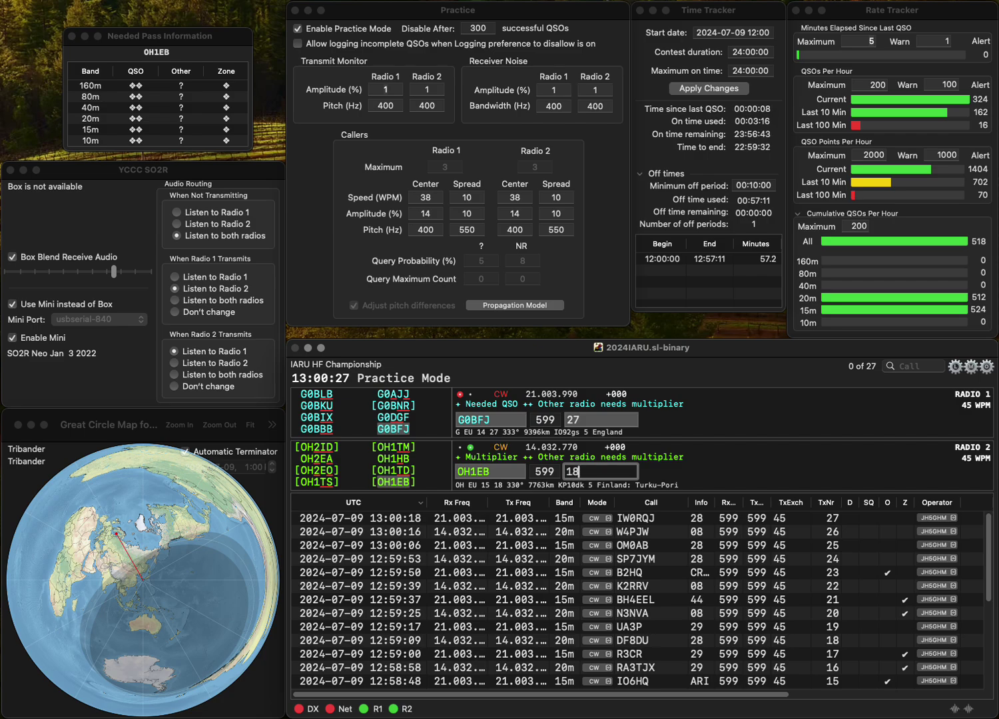
key(Up)
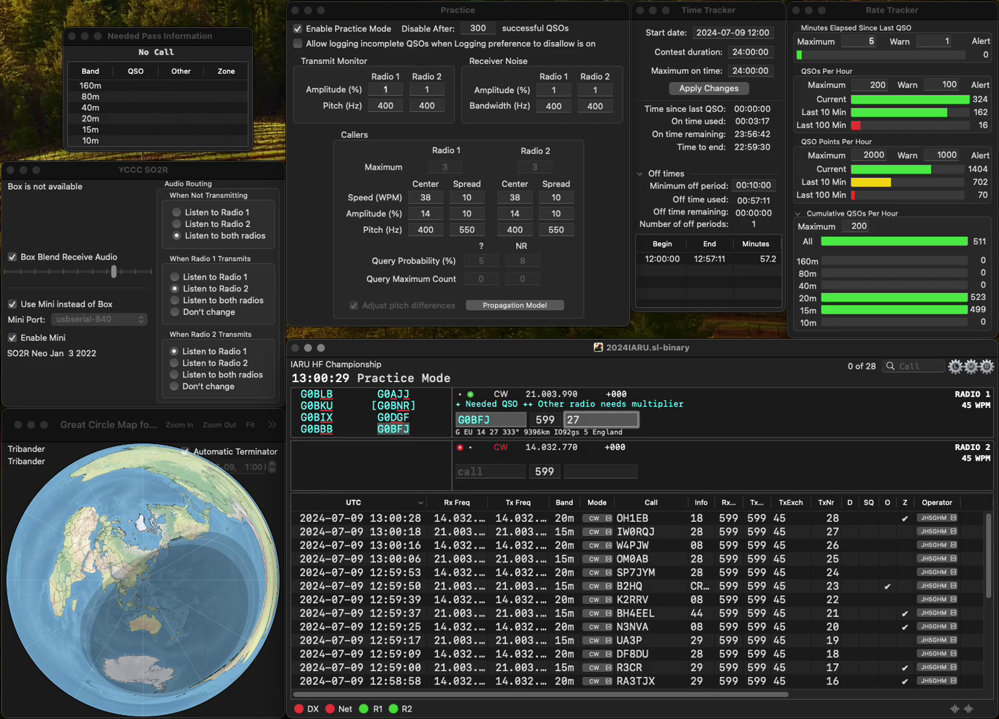
key(Return)
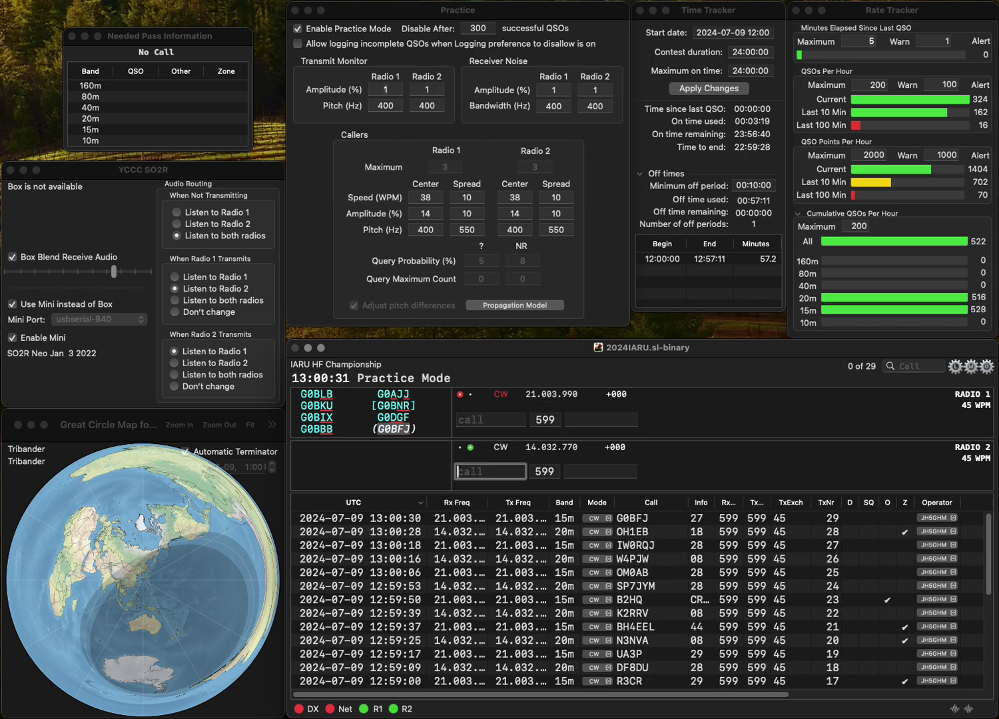
- Work and log F4BKV on 20m and NX8G on 15m
text(F4BKV)
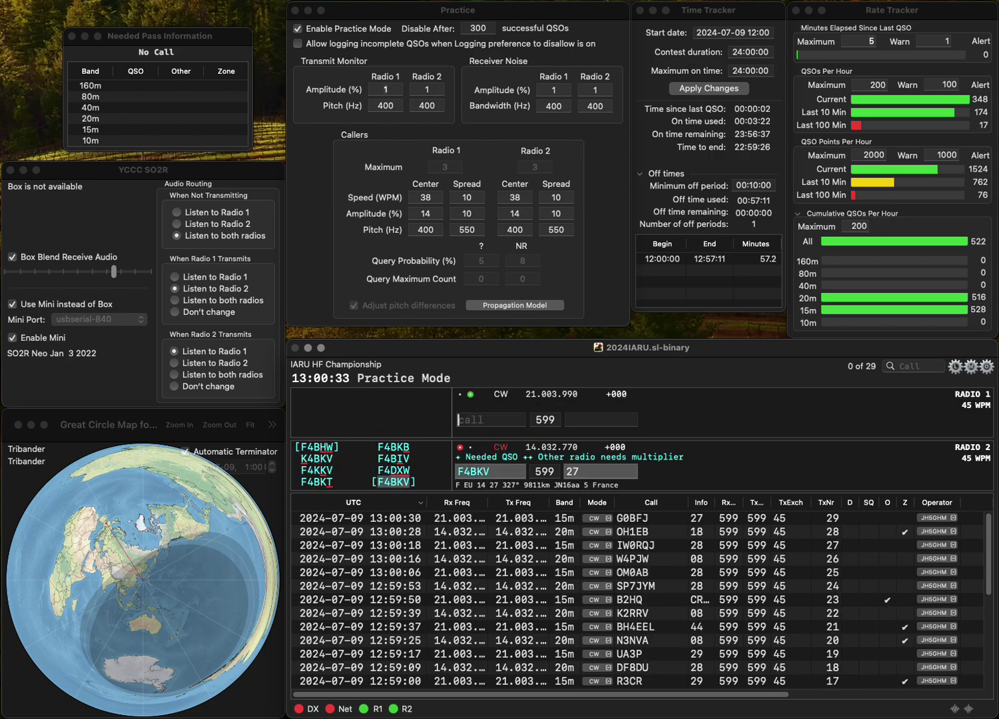
key(Return)
text(NX8G)
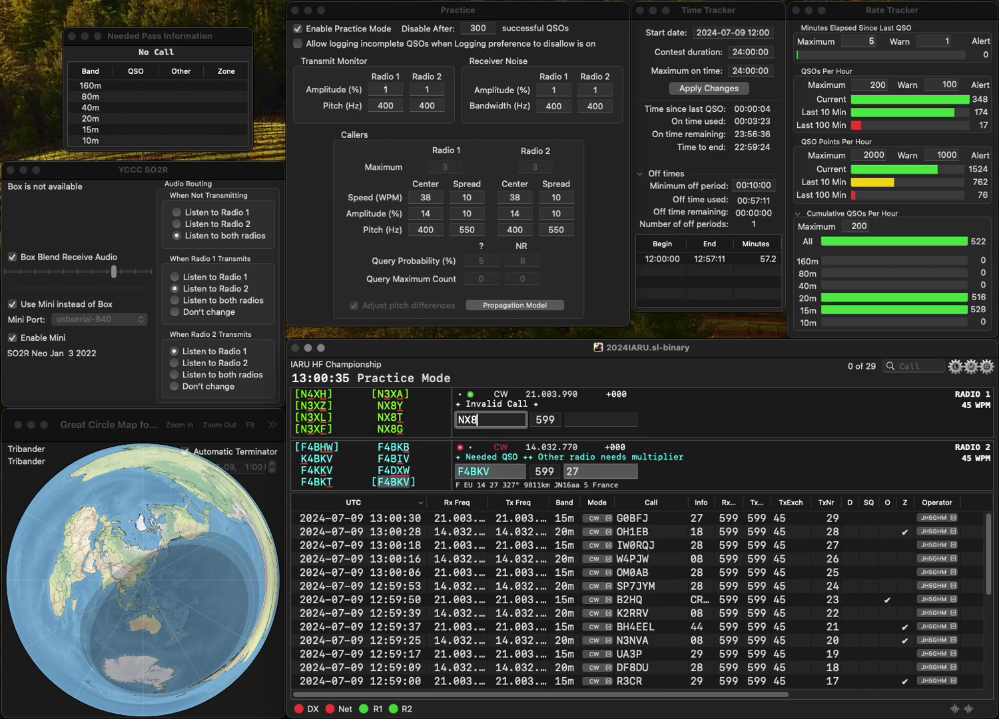
key(Return)
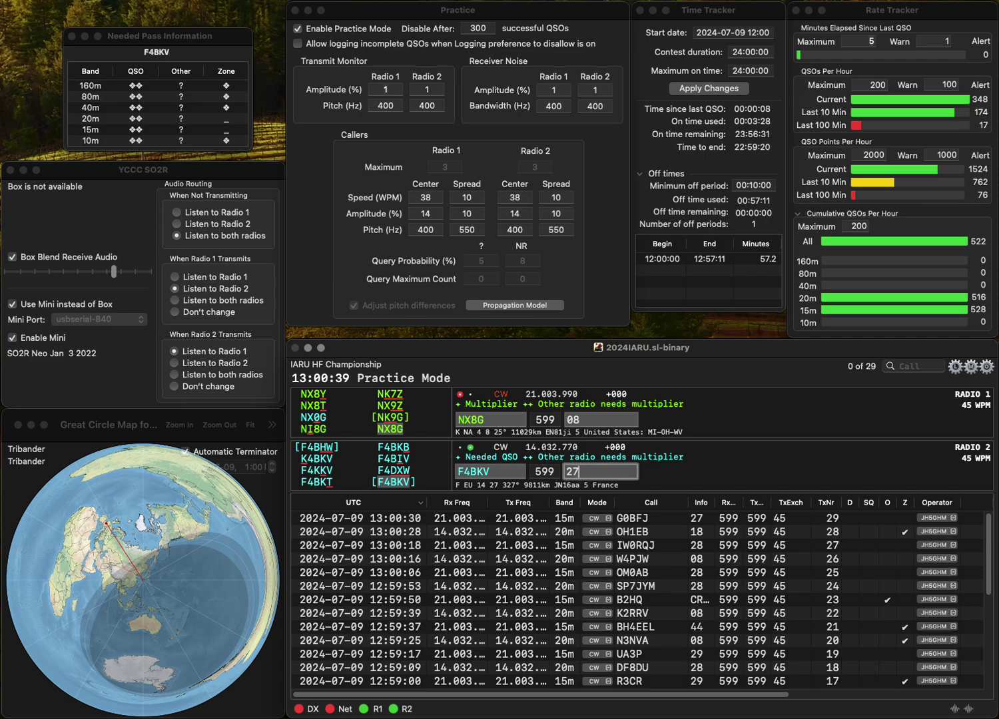
key(Return)
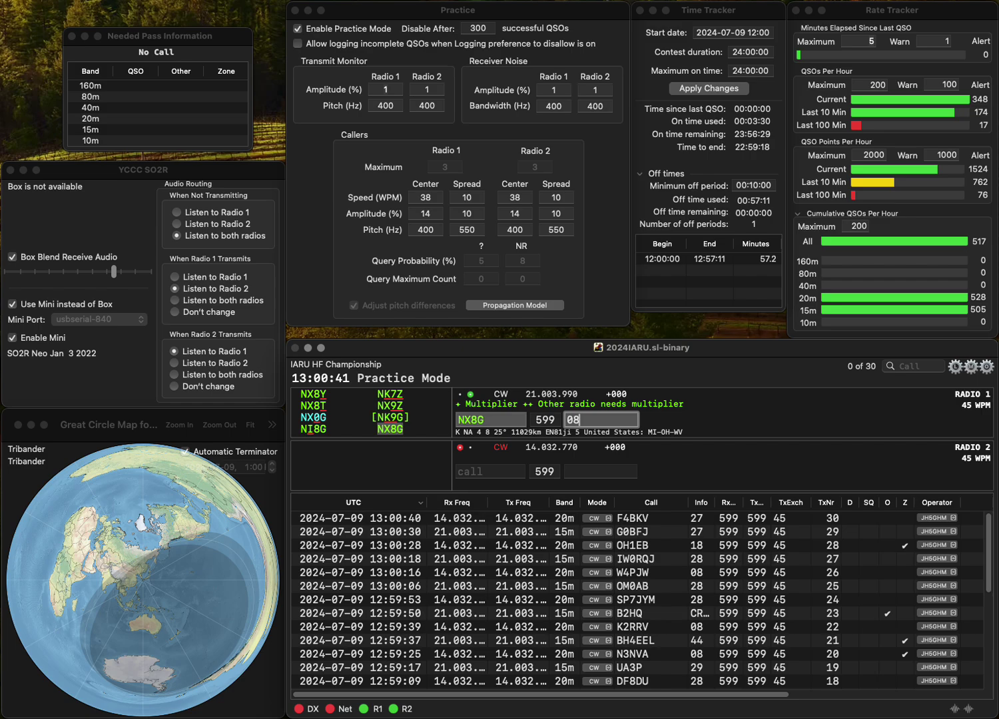
key(Return)
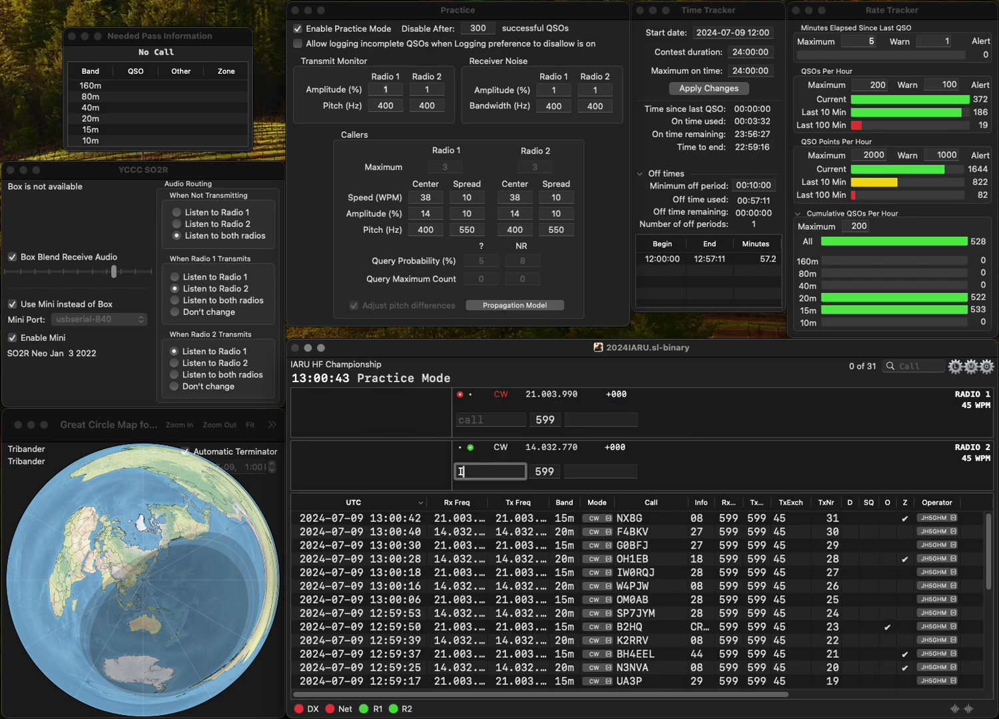
text(IO8HQ)
key(Return)
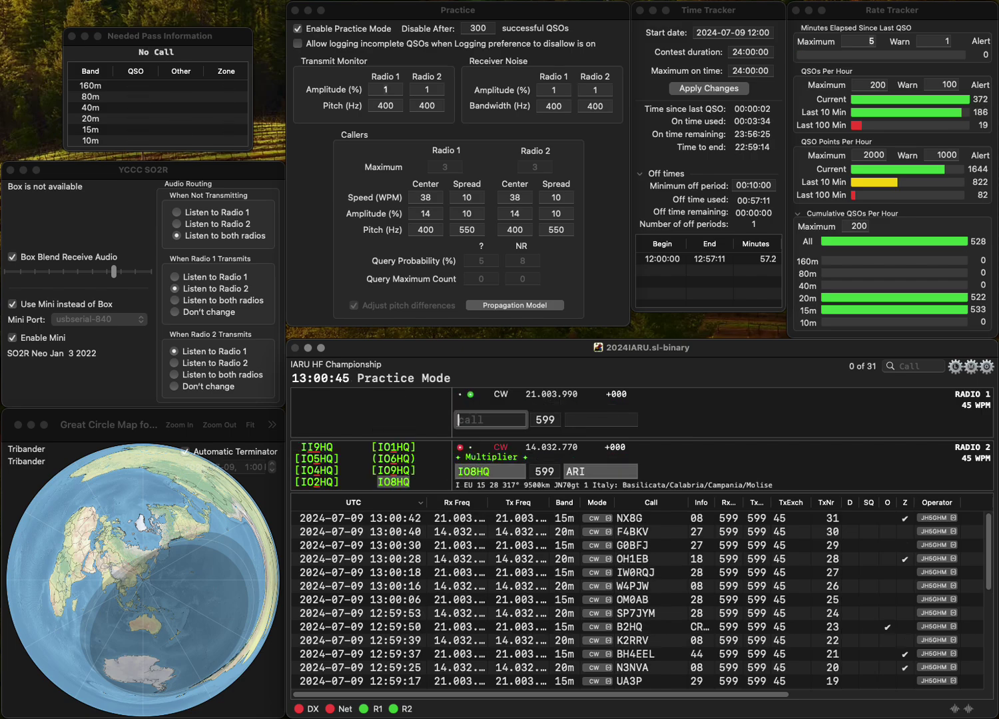
text(1)
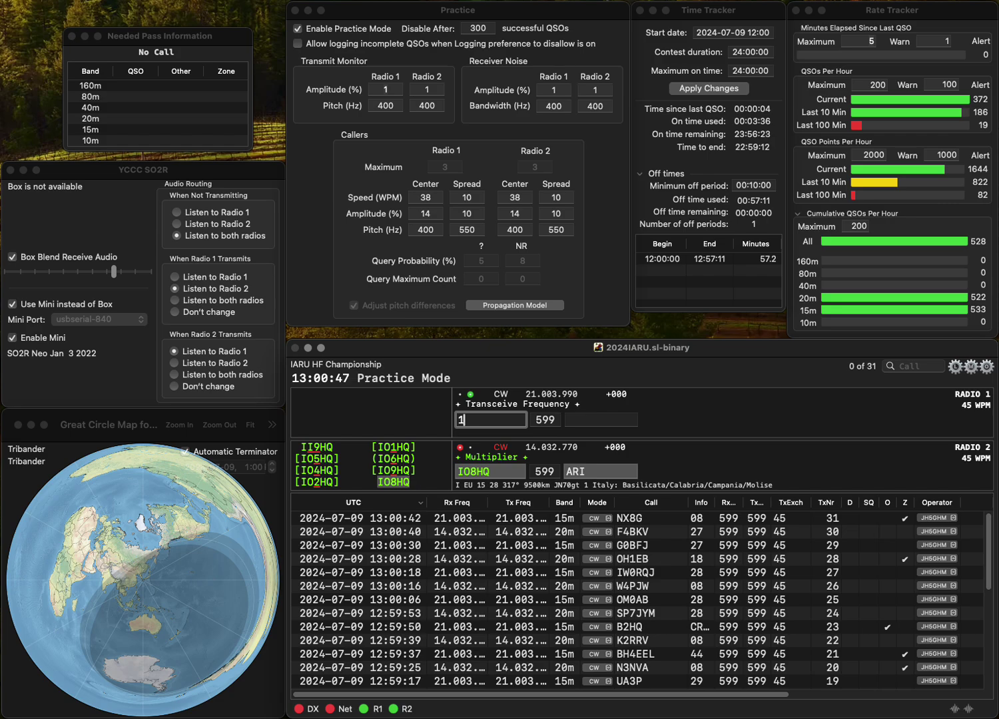
text(CJZ)
key(Home)
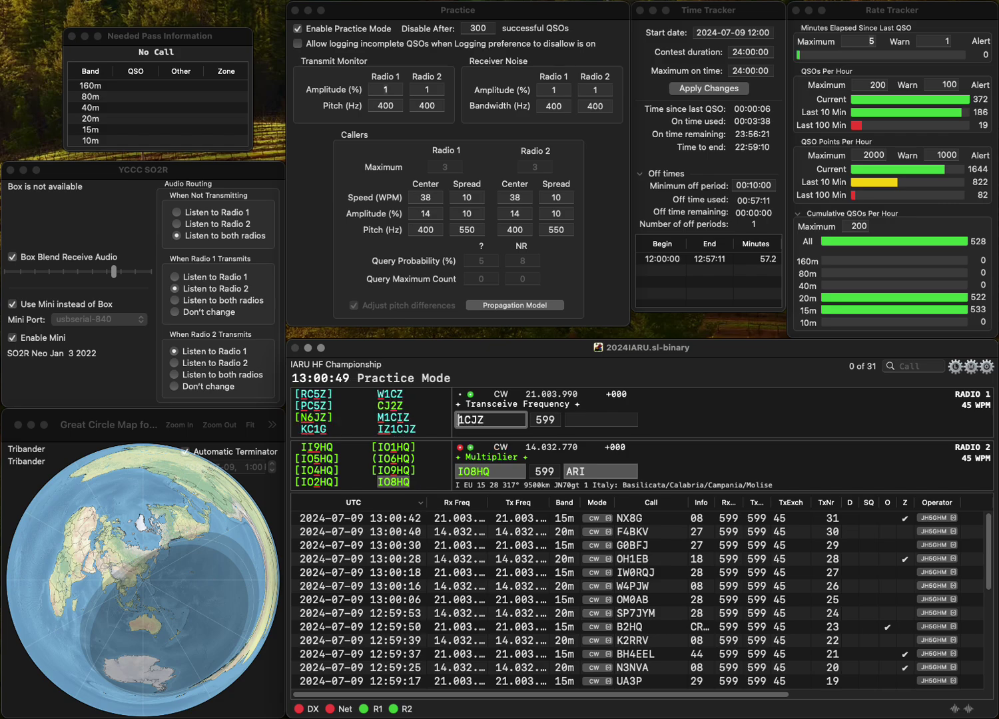
text(IZ)
key(Return)
key(Return)
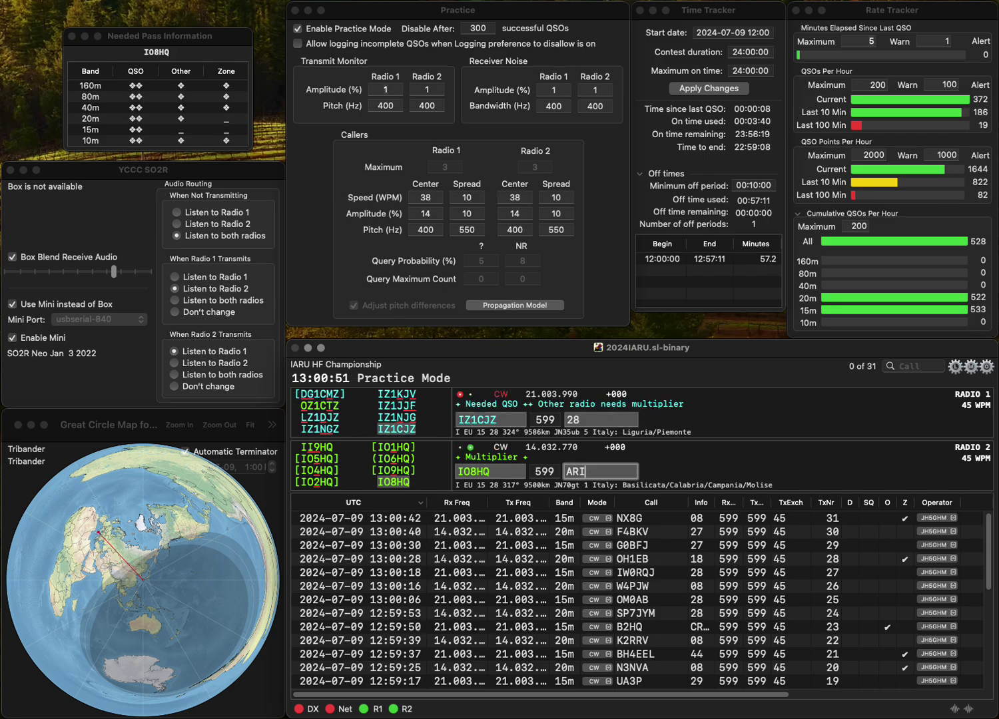
key(Return)
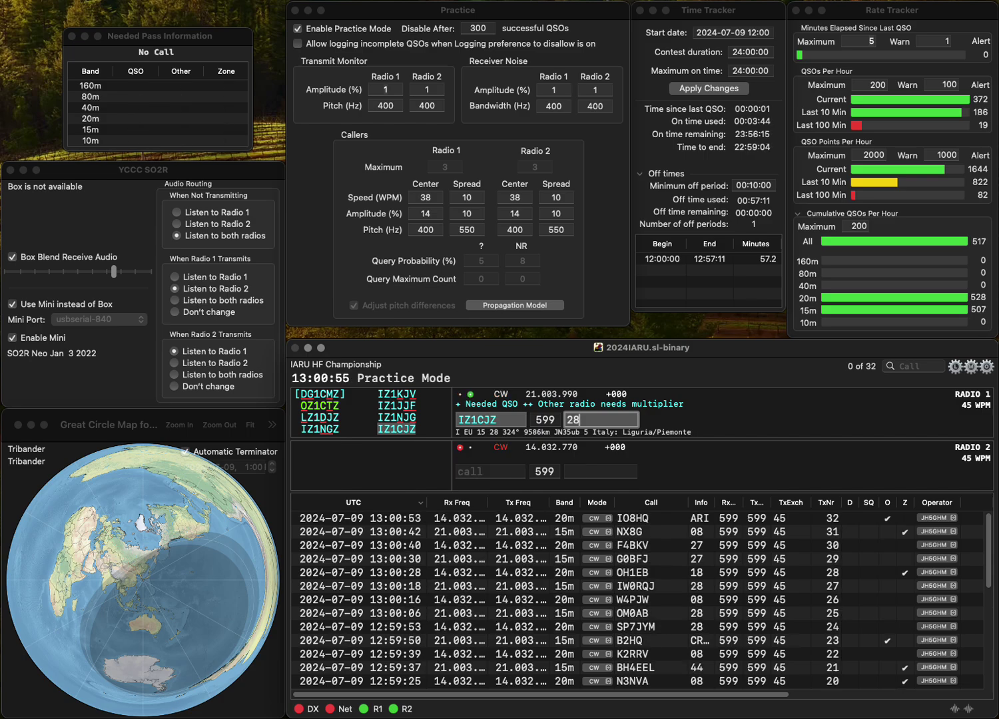
key(Return)
text(N)
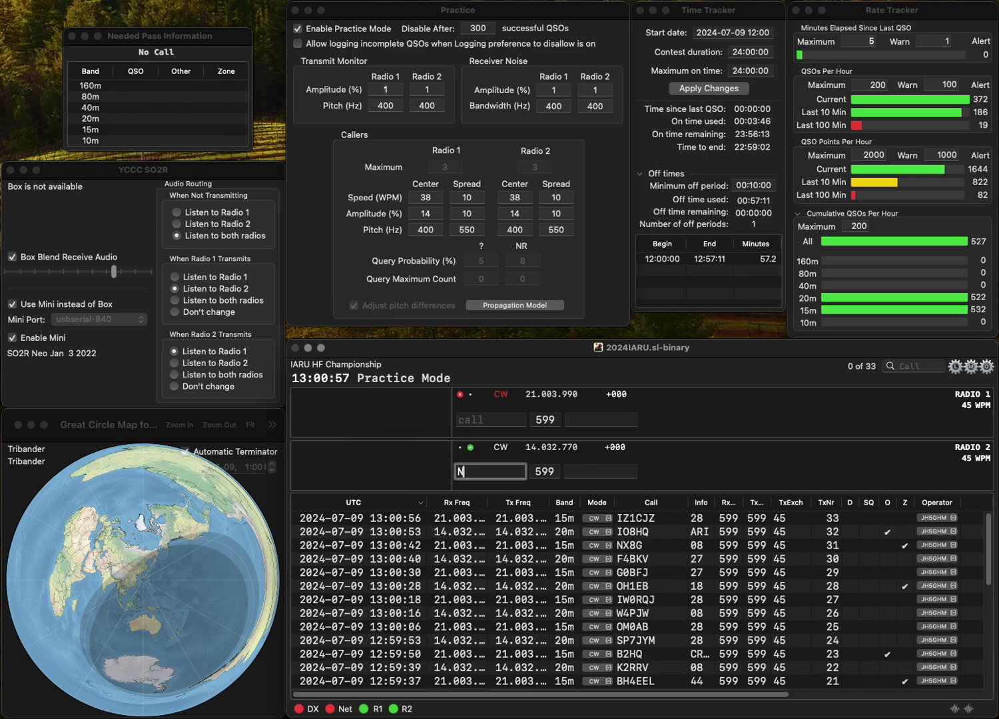
text(0UC)
key(Return)
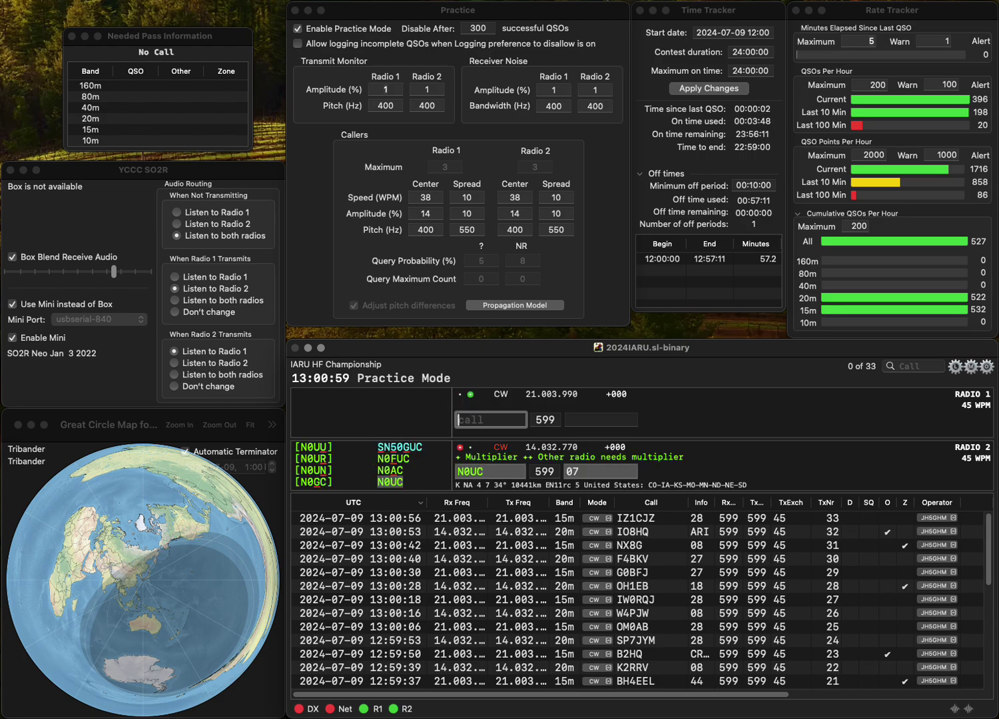
text(UA1TFN)
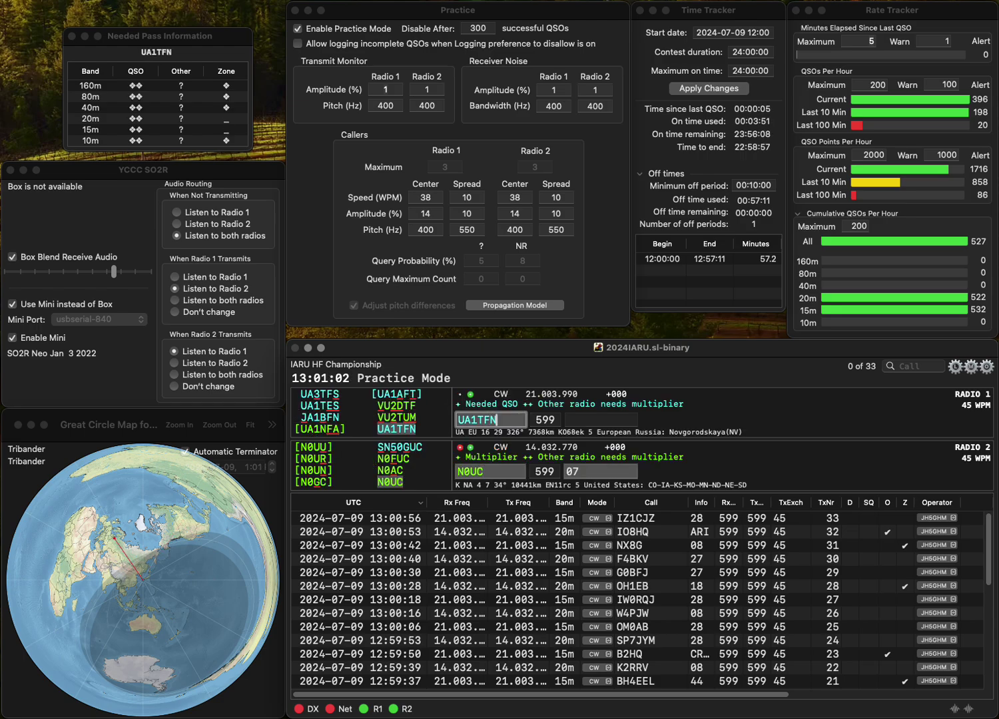
key(Return)
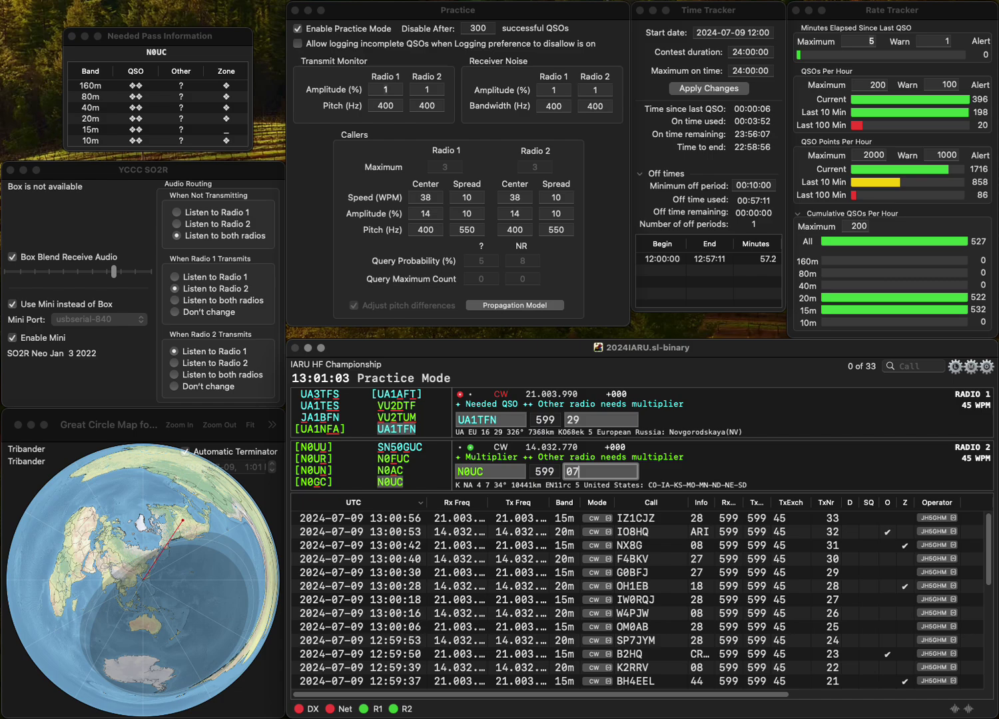
key(Return)
key(space)
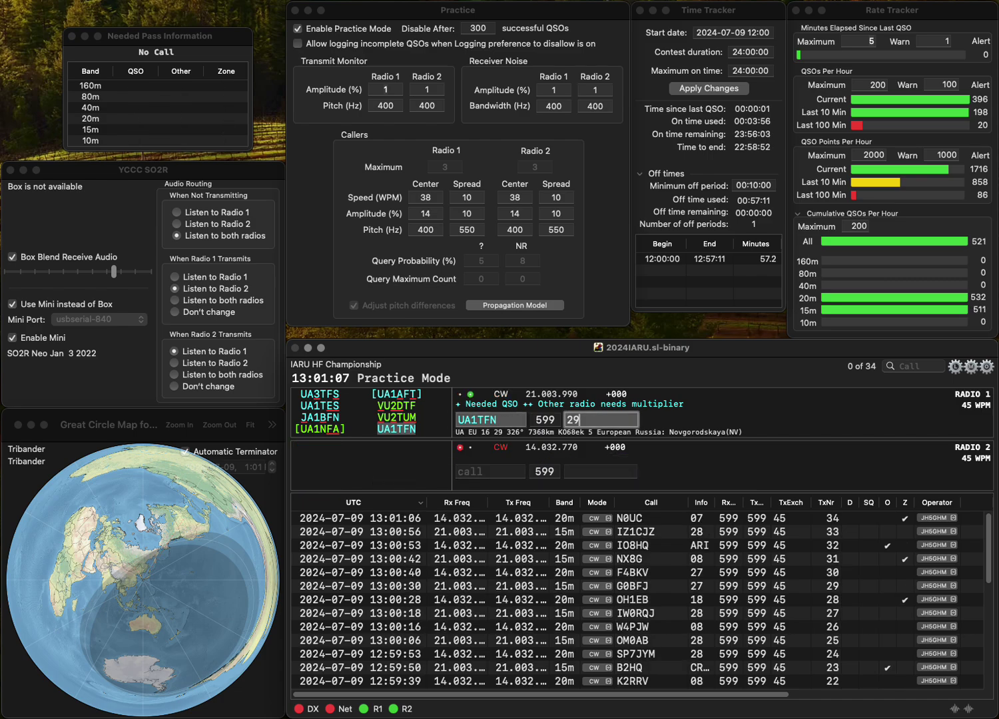
key(Return)
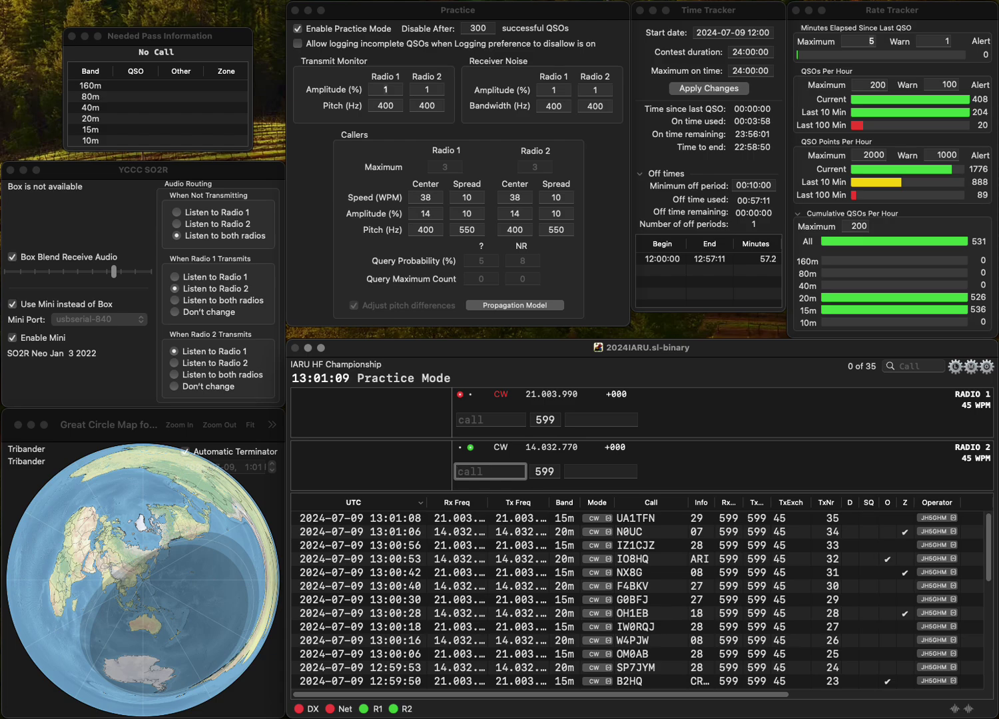
text(SM6BHF)
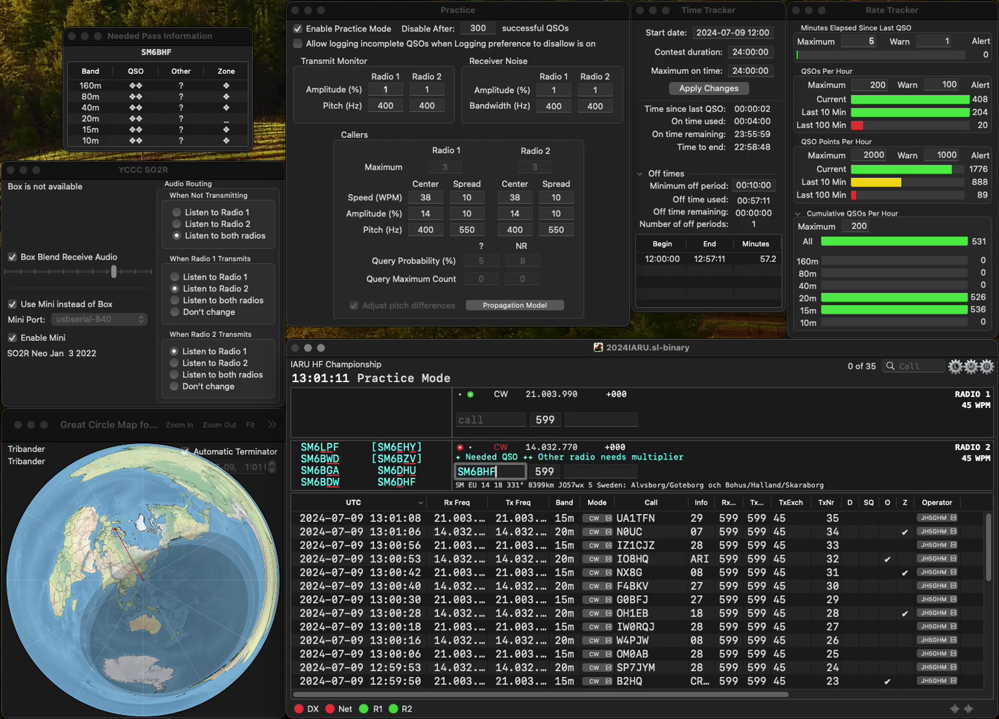
key(Return)
text(UA9OQM)
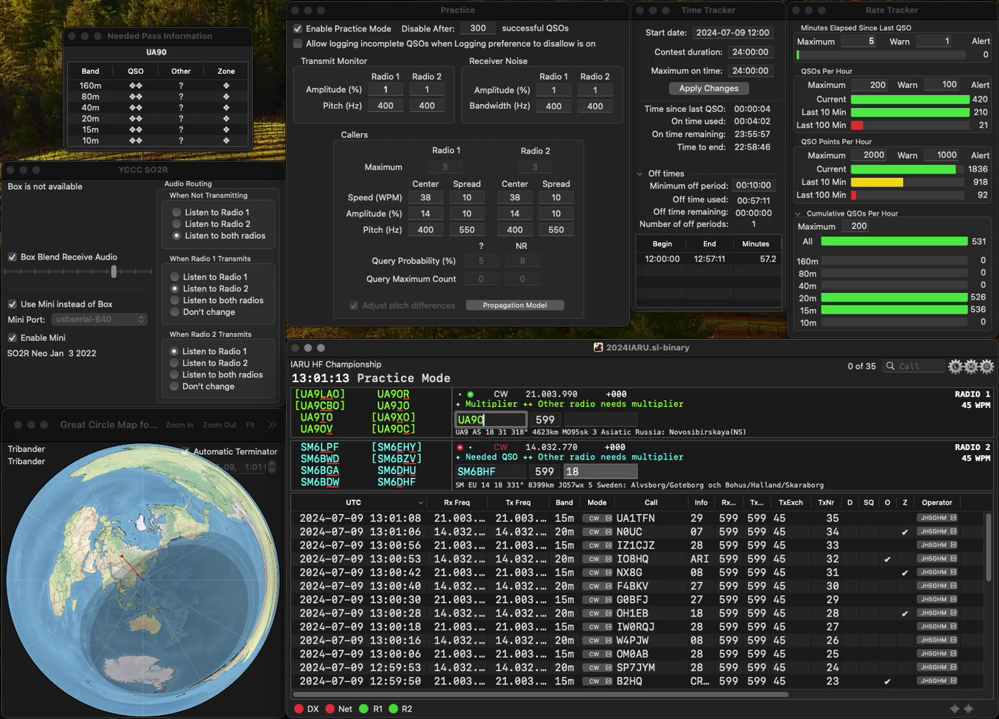
key(Return)
key(Left)
key(BackSpace)
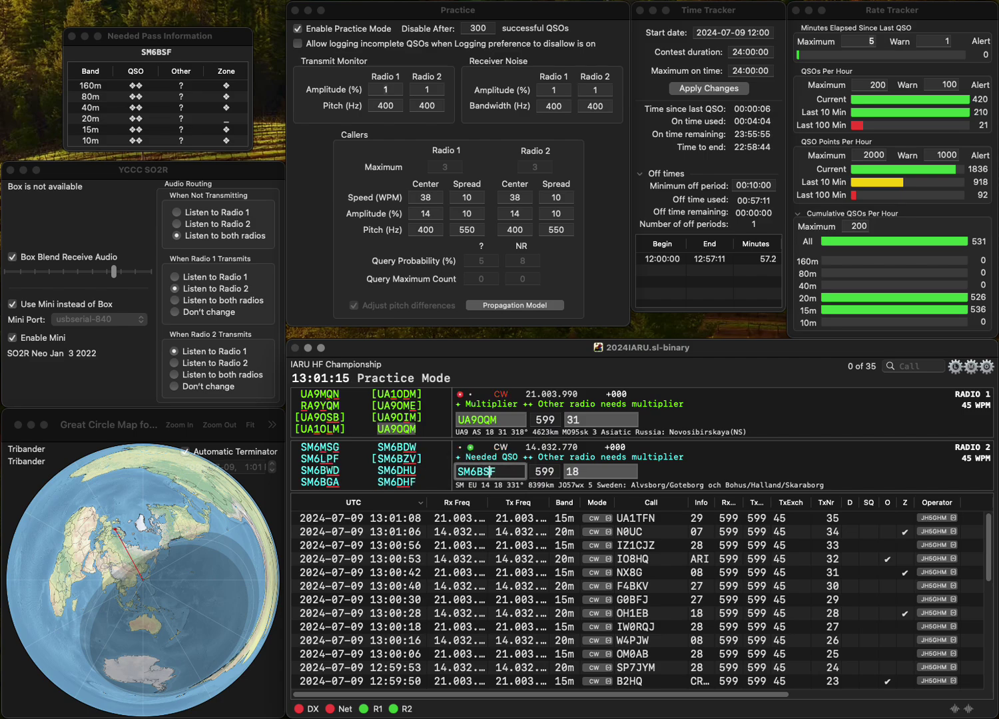
key(BackSpace)
text(DH)
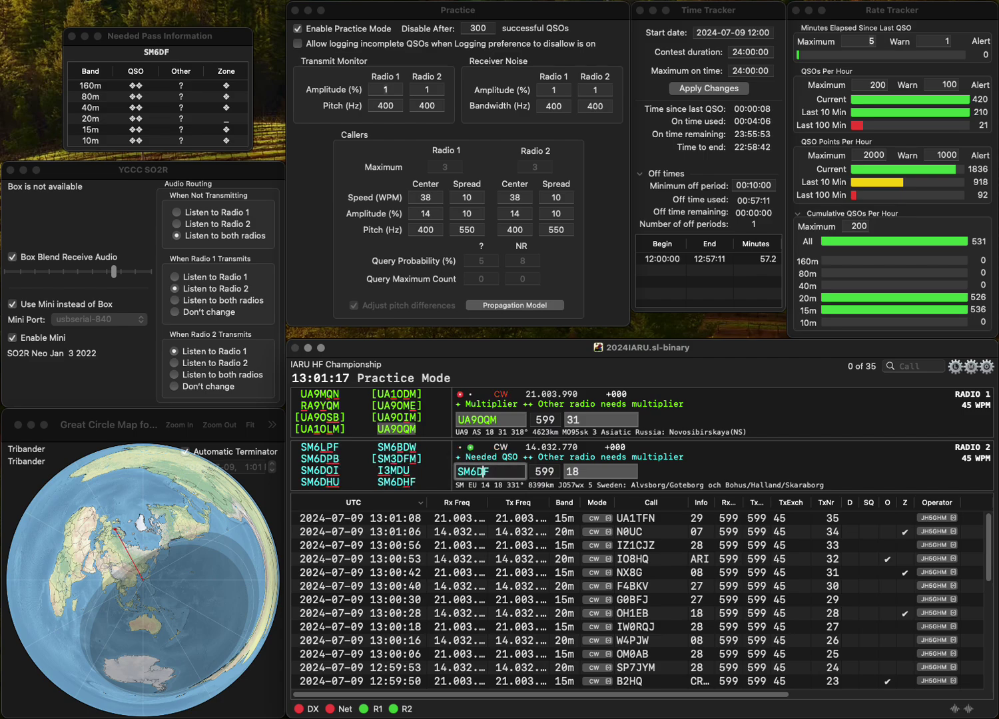
key(Return)
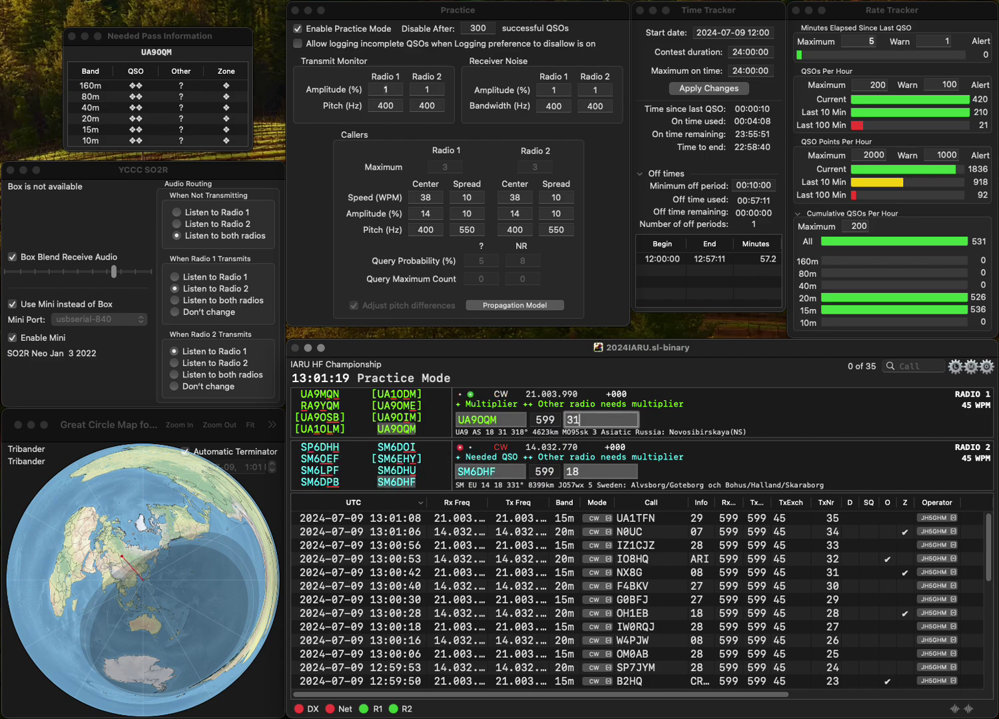
key(Return)
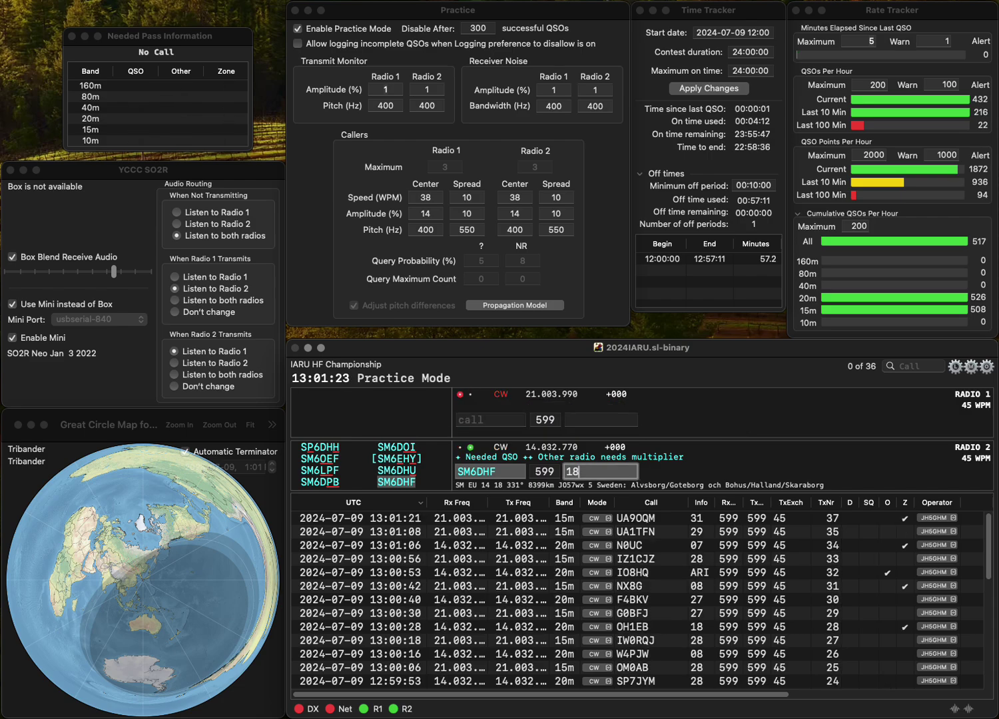
key(Return)
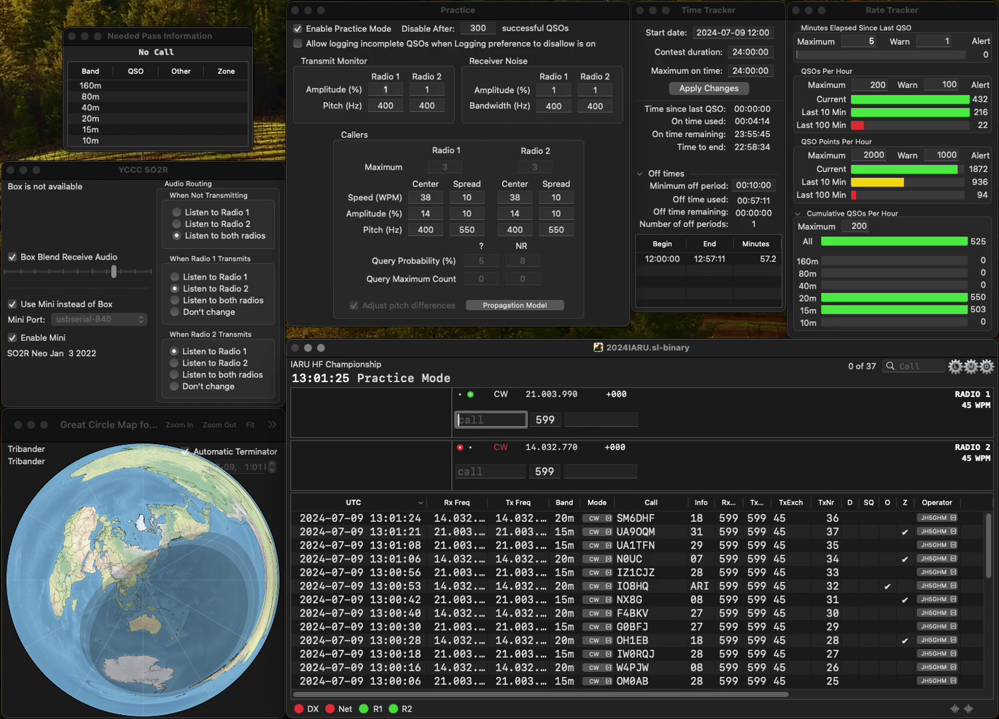
text(OK1A)
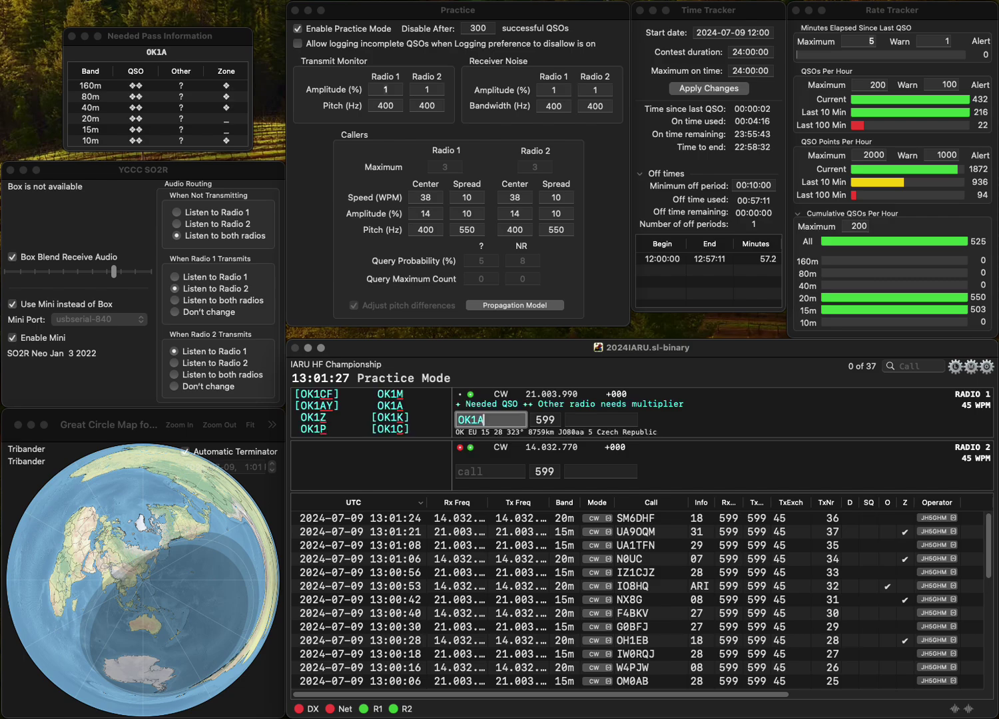
text(YU)
key(Return)
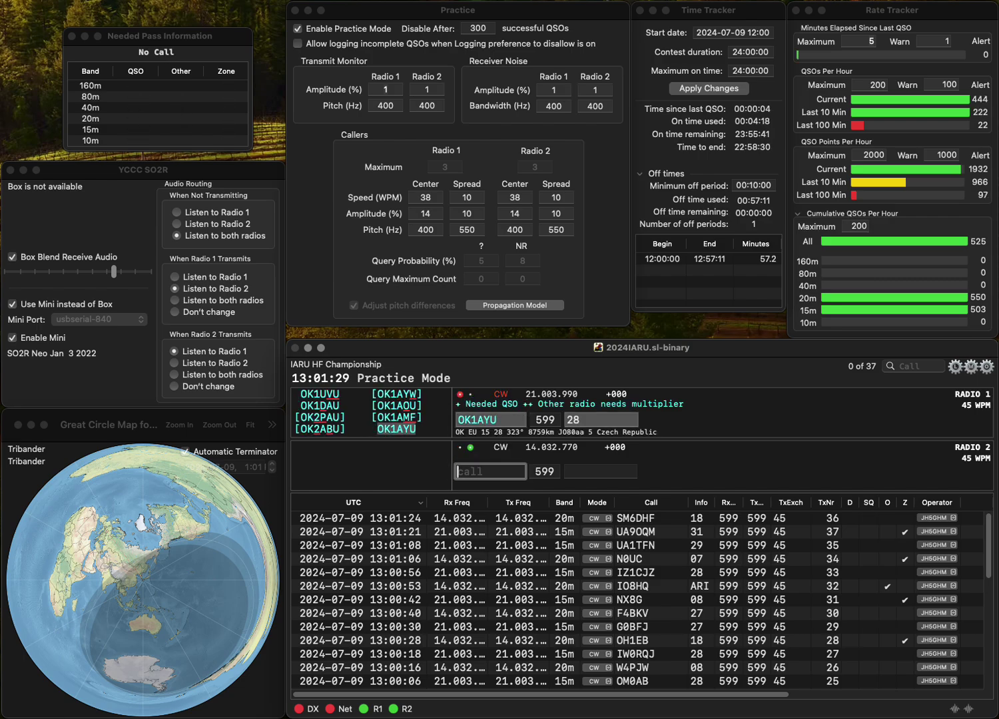
text(A2CC)
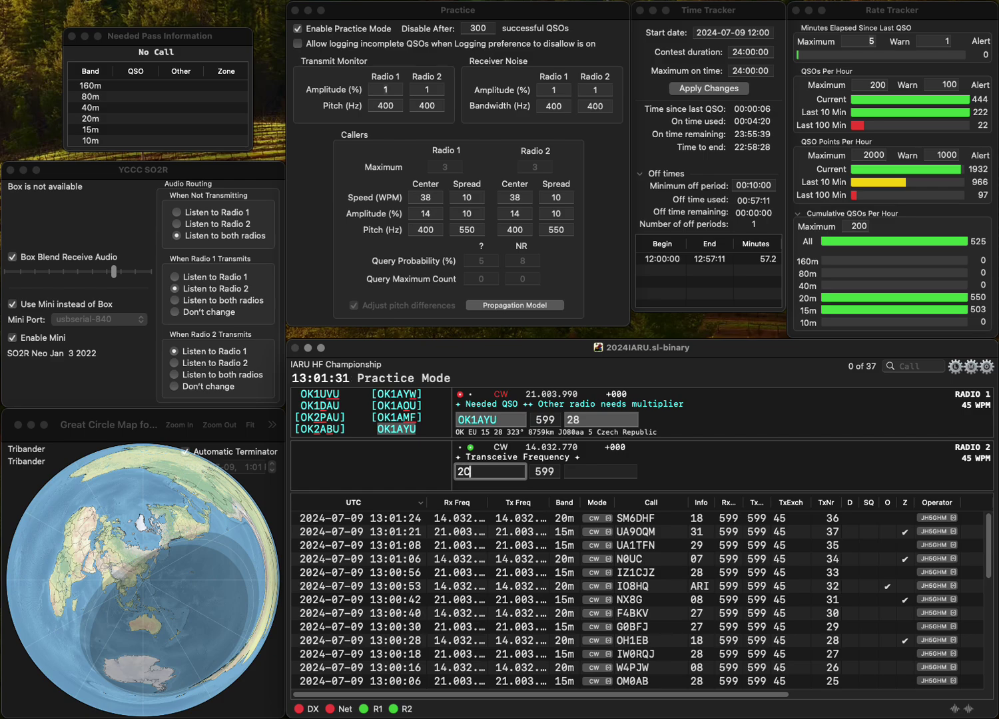
text(D2CC)
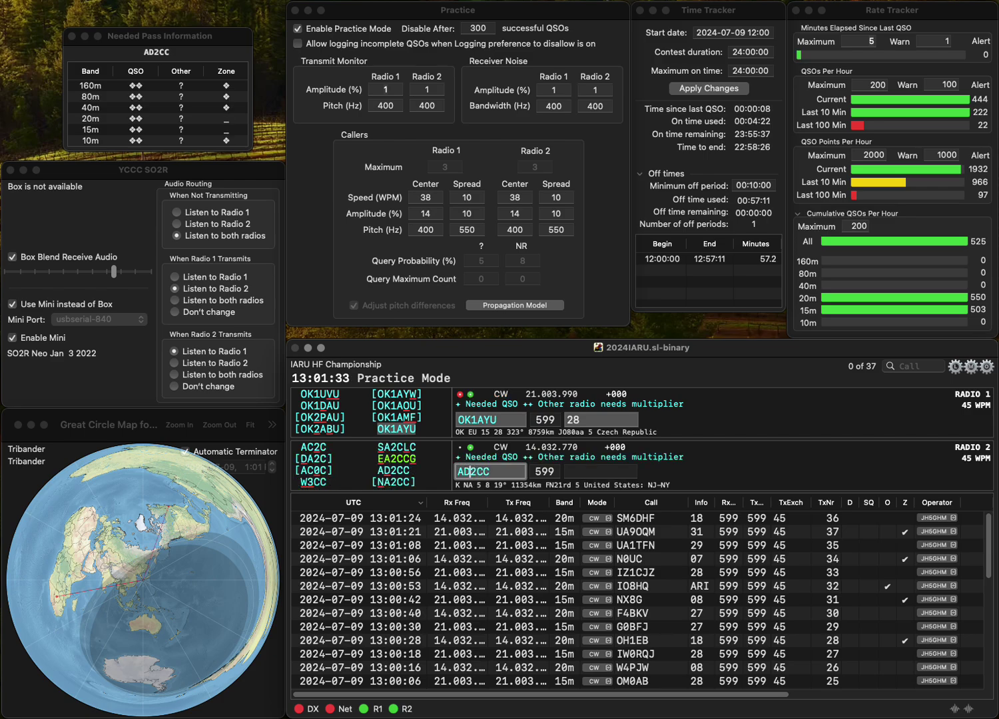
key(Return)
key(space)
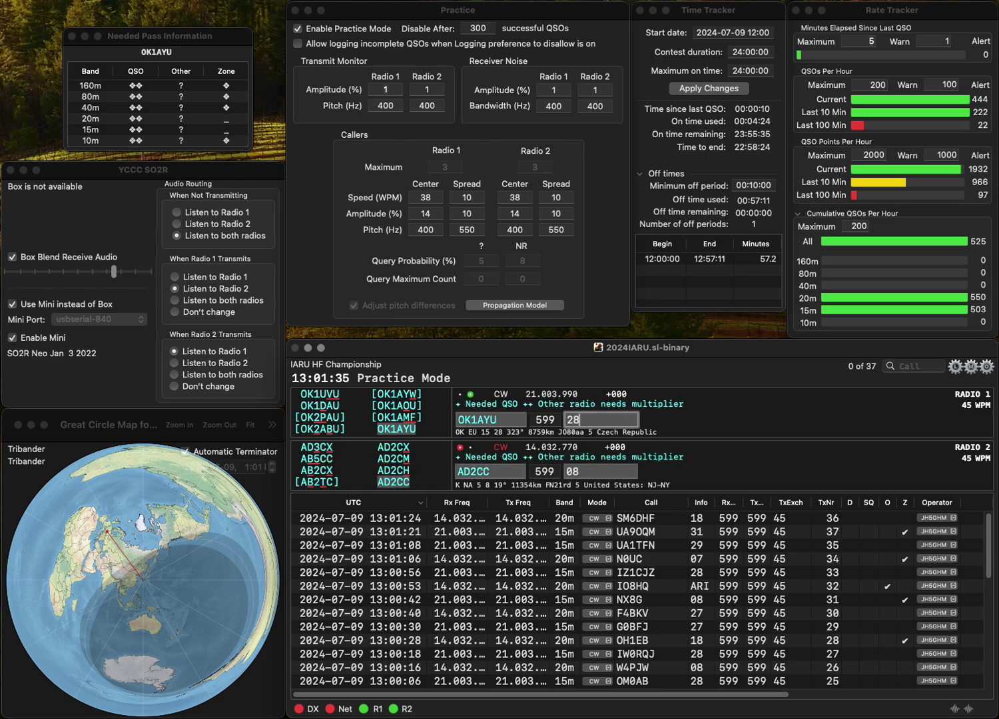
key(Return)
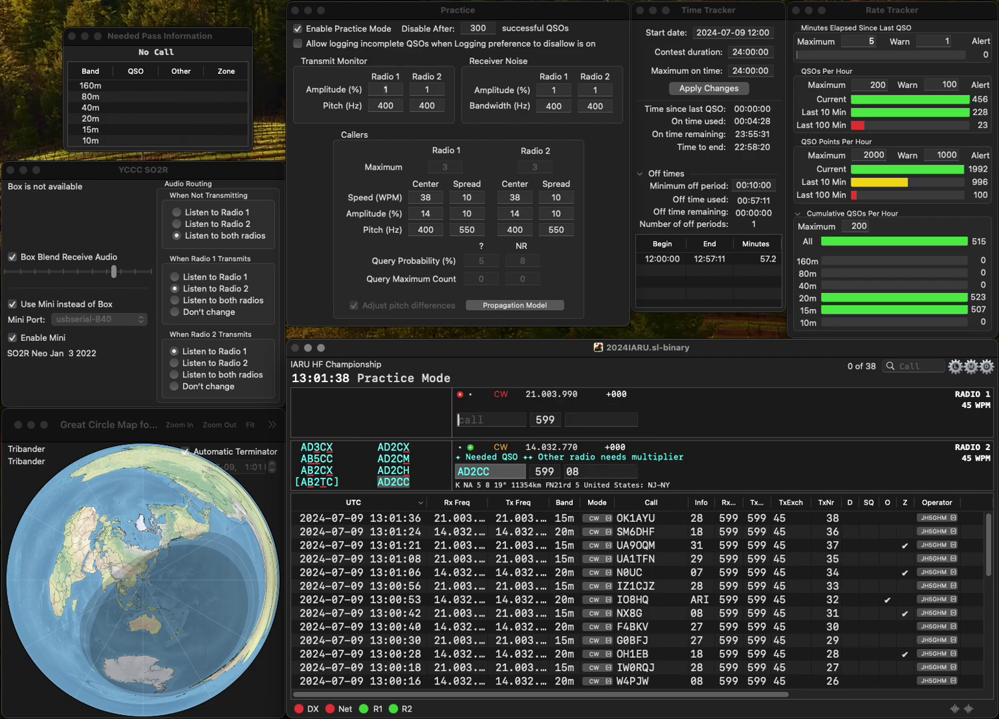
key(Return)
text(IU5MQN)
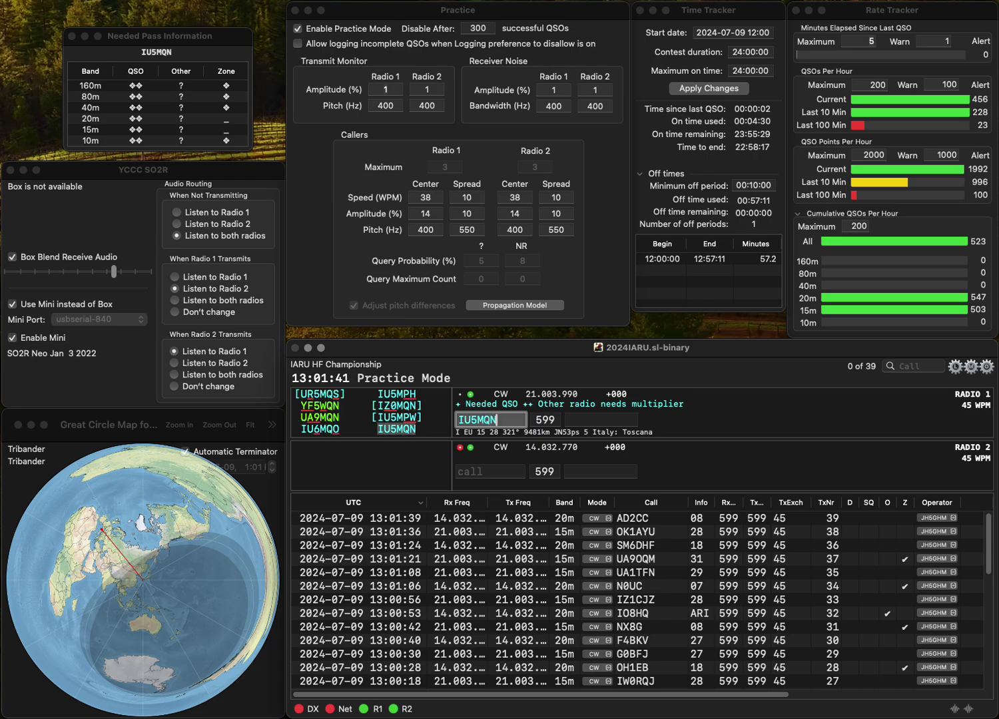
key(Return)
- Send M5B on the 20m radio, then log IU5MQN and M5B
text(O)
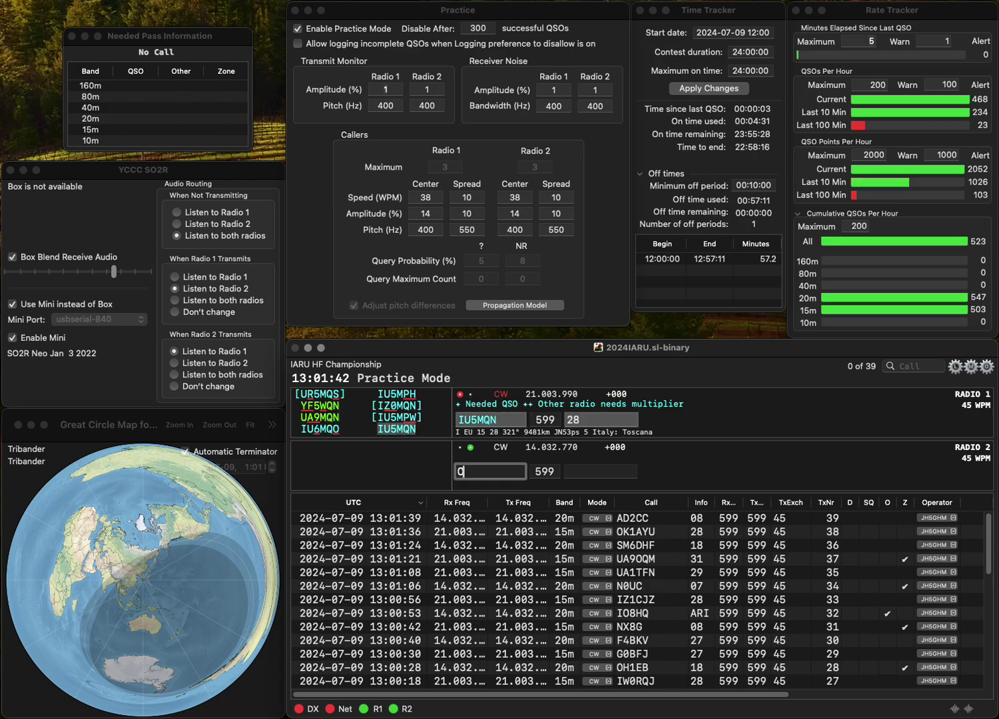
key(BackSpace)
text(M5B)
key(Return)
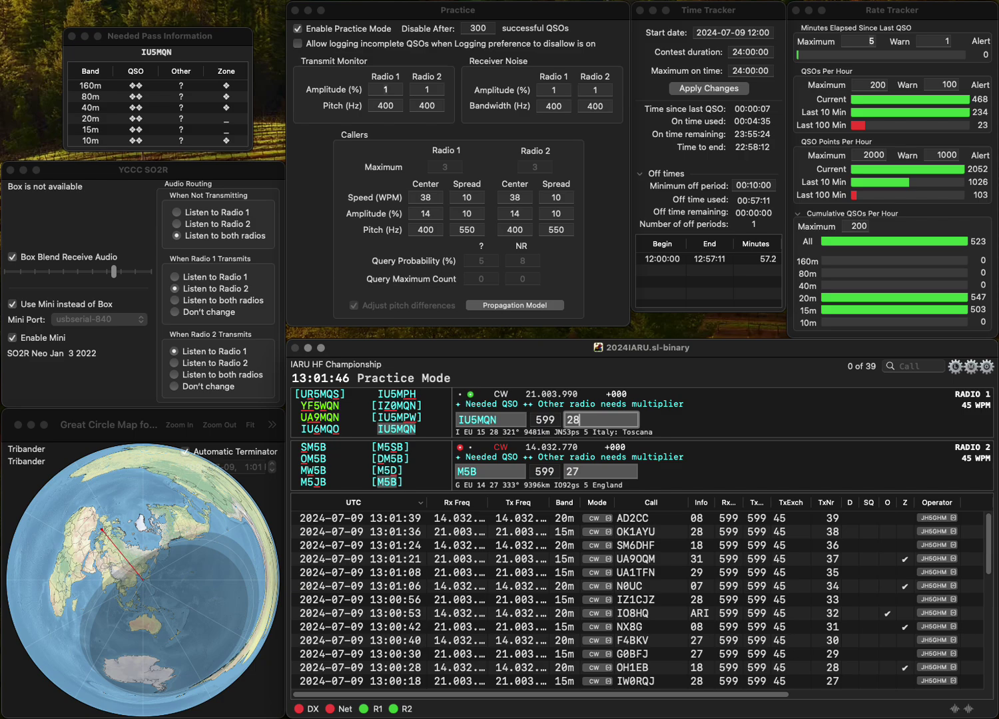
key(Return)
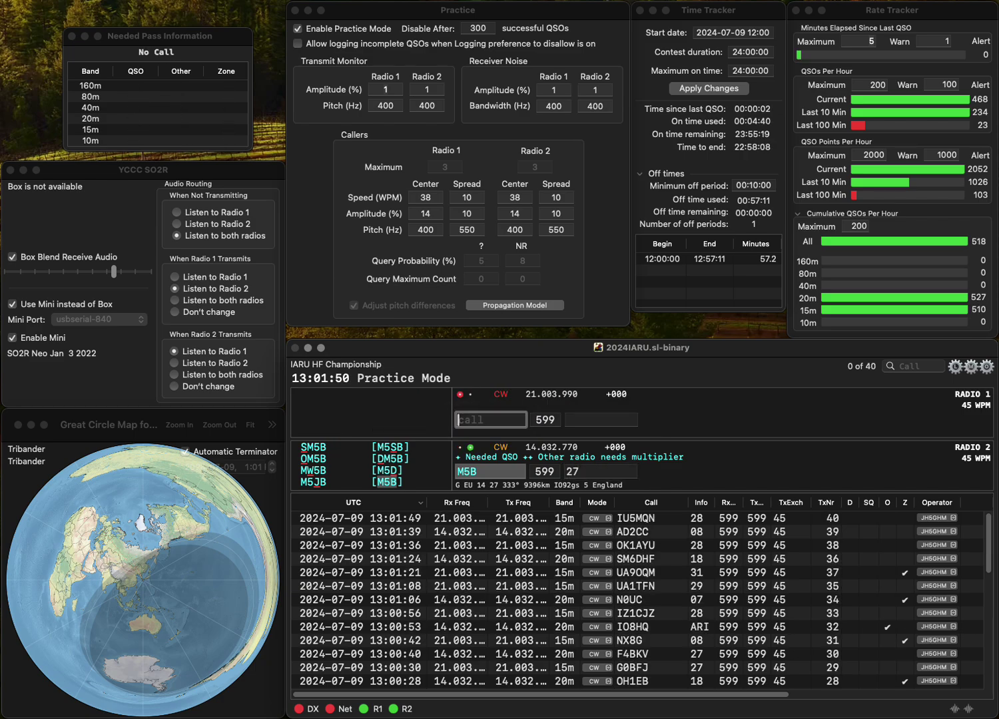
key(Return)
- Work and log UT5ZC (zone 29) on radio 1 and KB4VL (zone 08) on radio 2
text(UT5ZC)
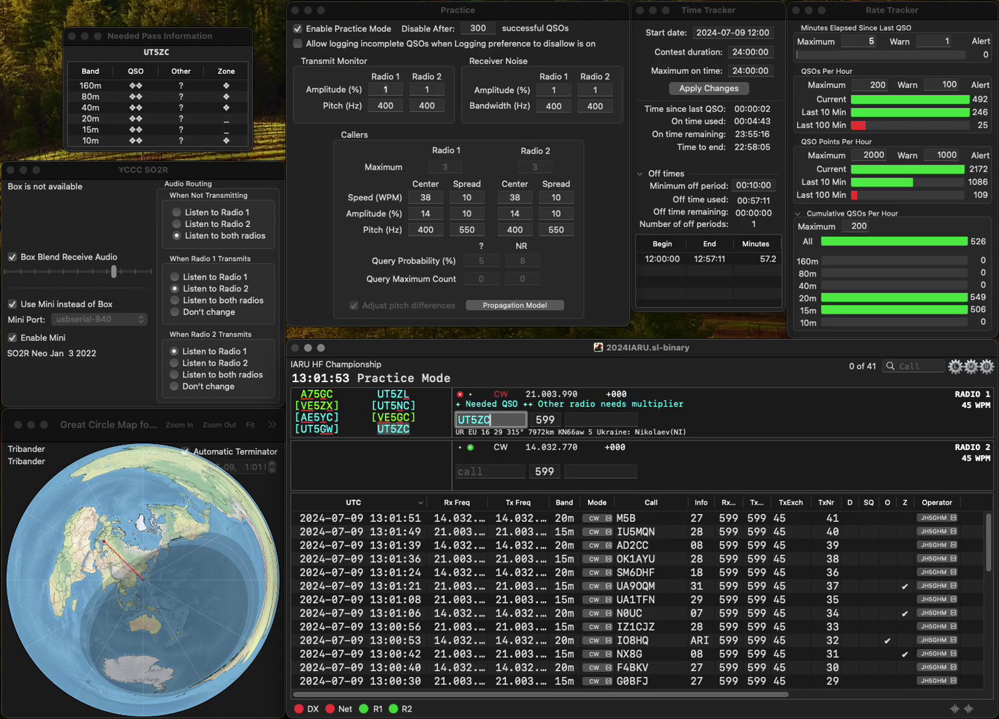
key(Return)
text(KB)
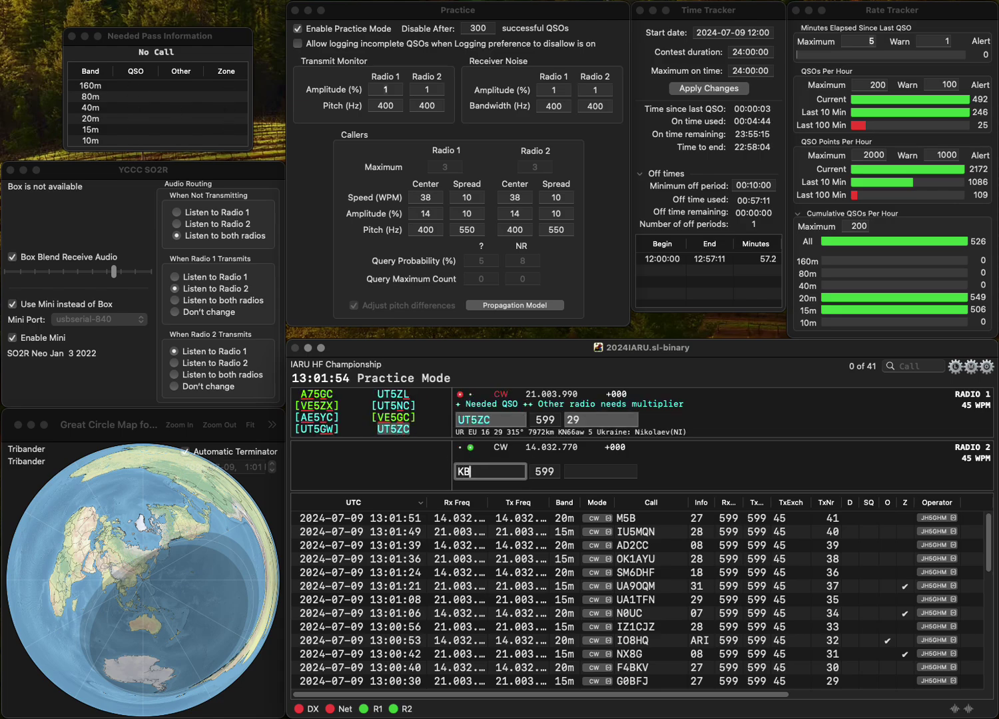
text(4VL)
key(Return)
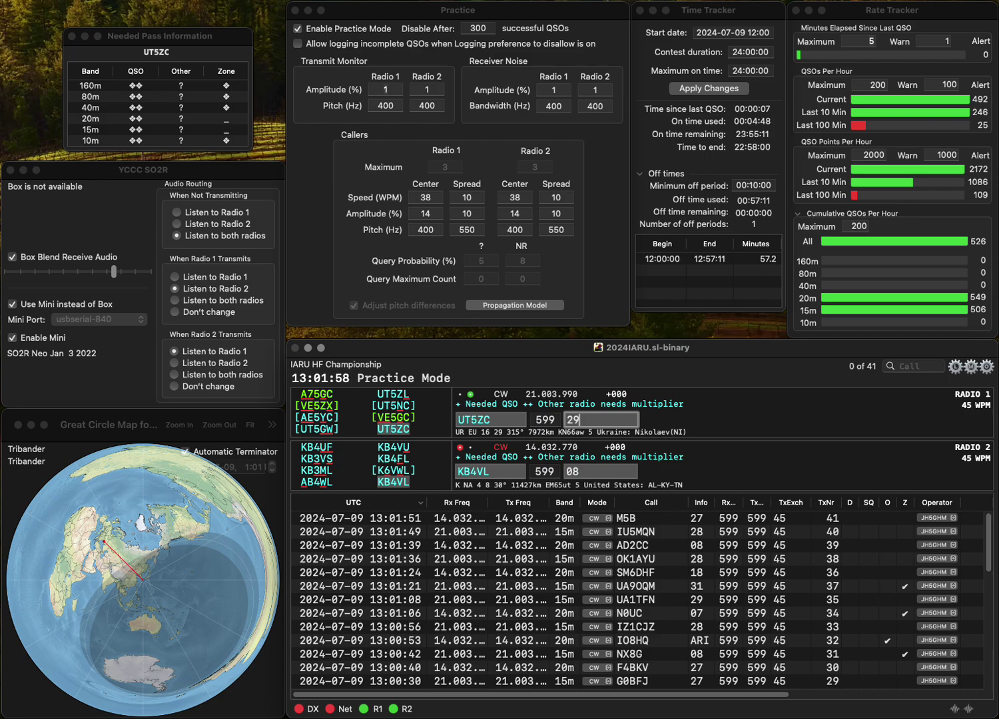
key(Return)
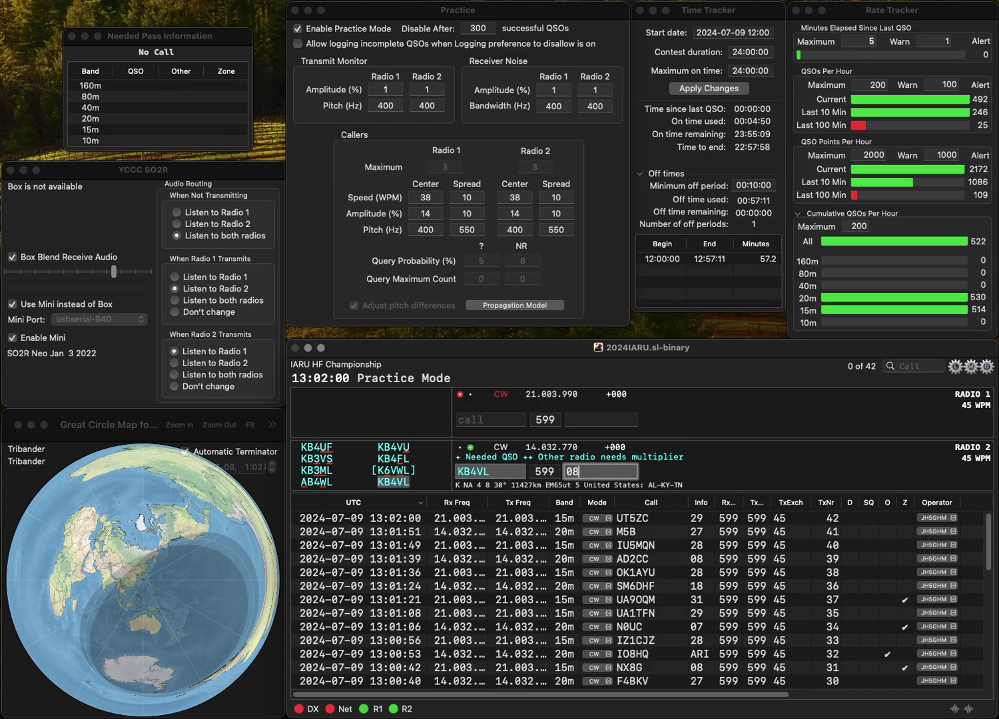
key(Return)
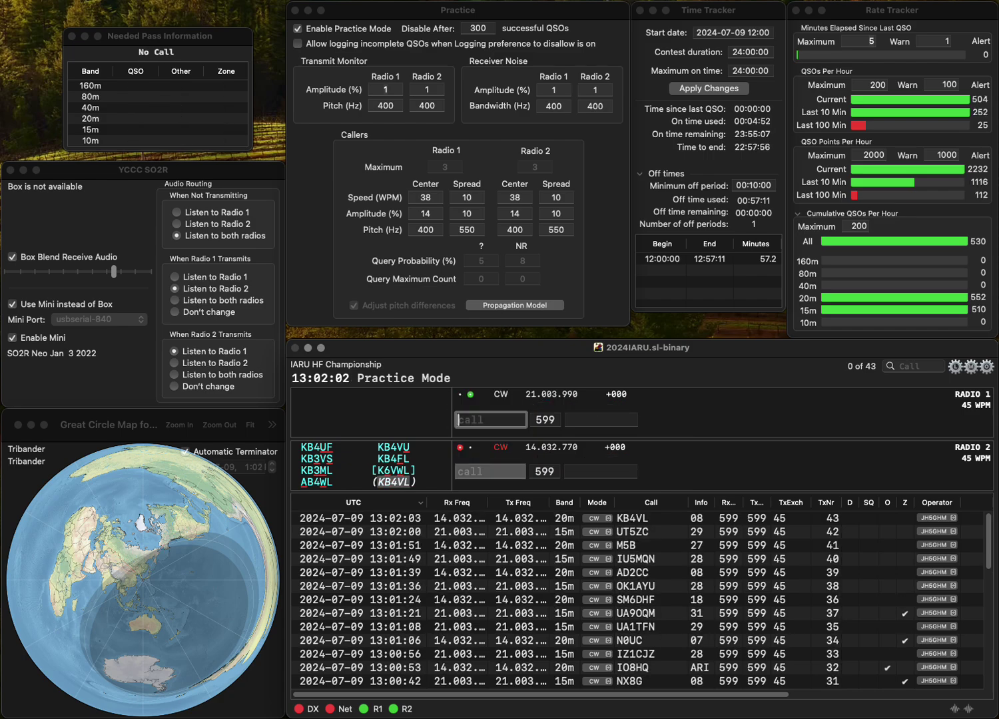
- Send AA3SJ zone 08 on radio 1 and the corrected DR3W/P call on radio 2
text(AA3SJ)
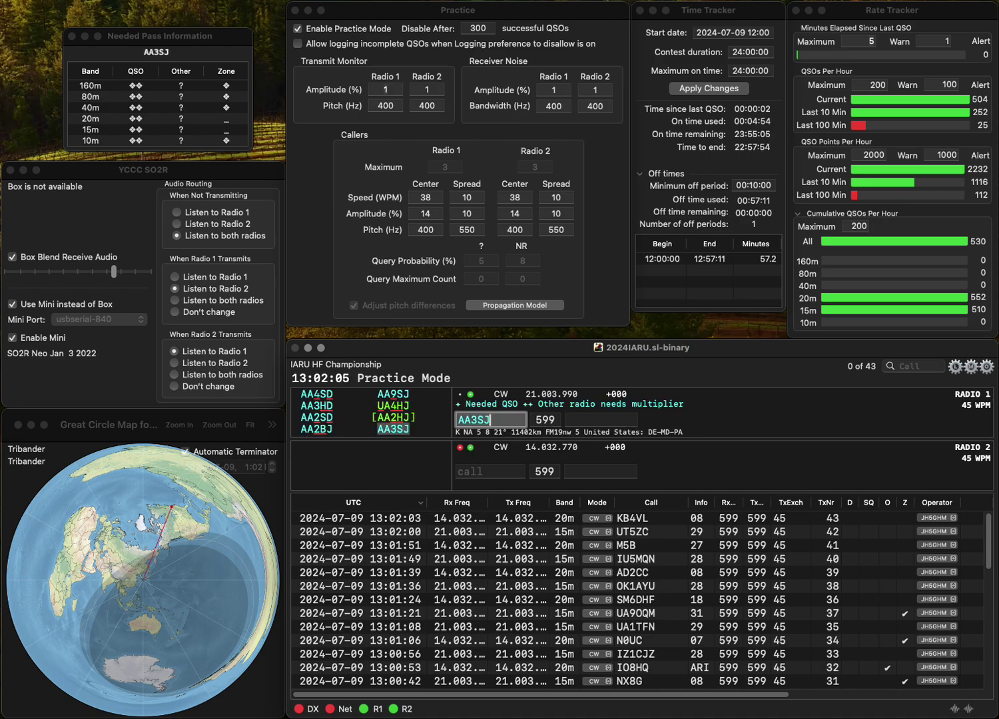
key(Return)
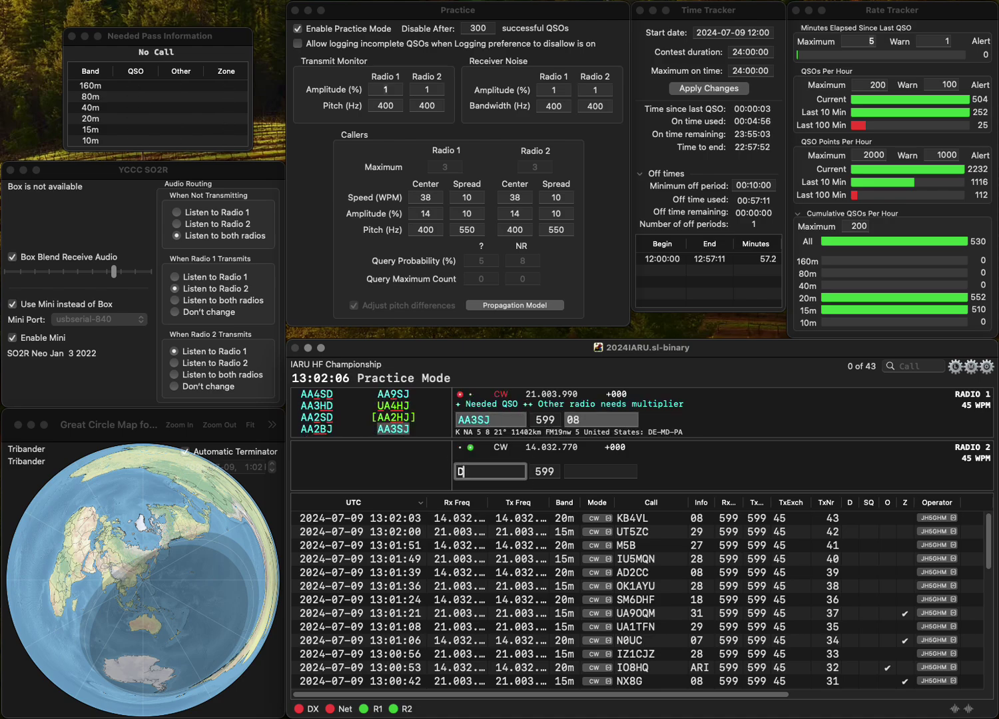
text(DR4)
text(P)
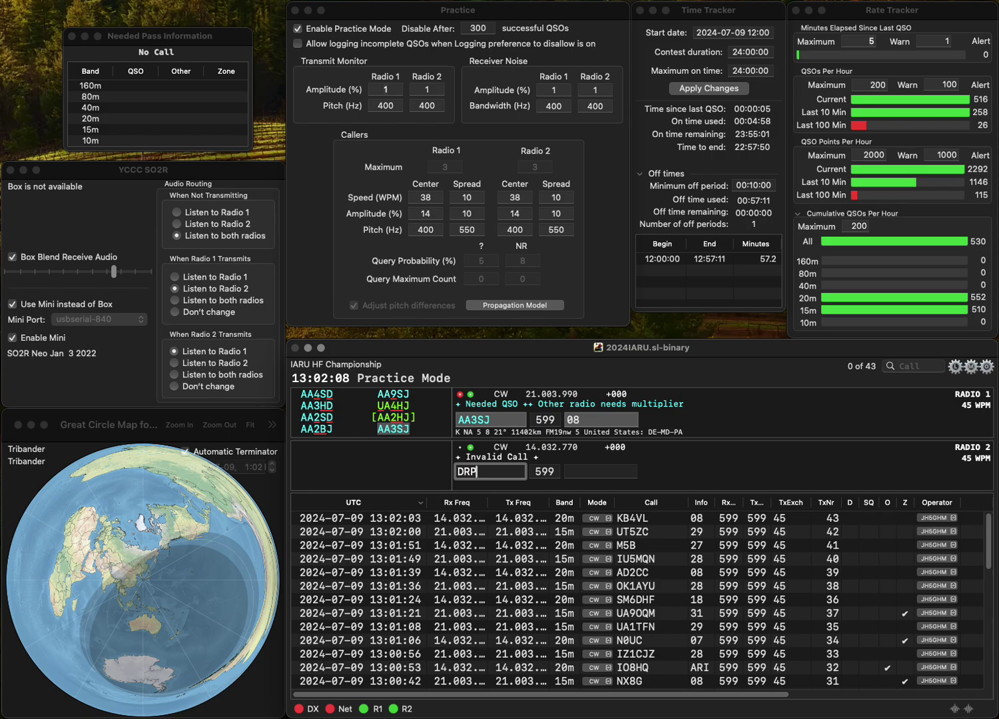
click(468, 471)
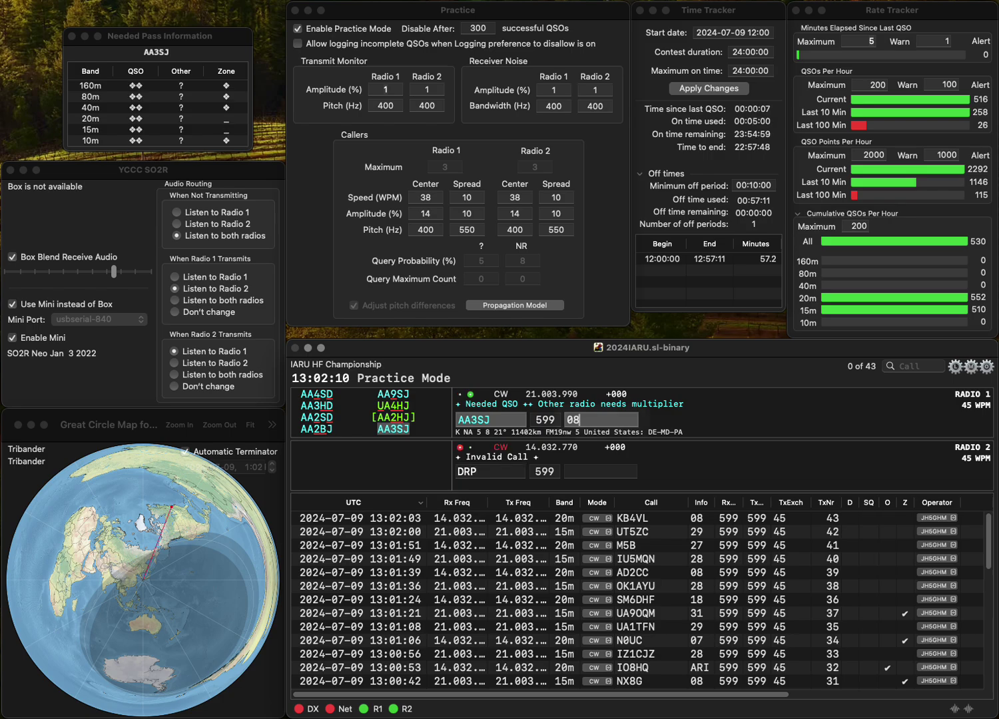
text(/)
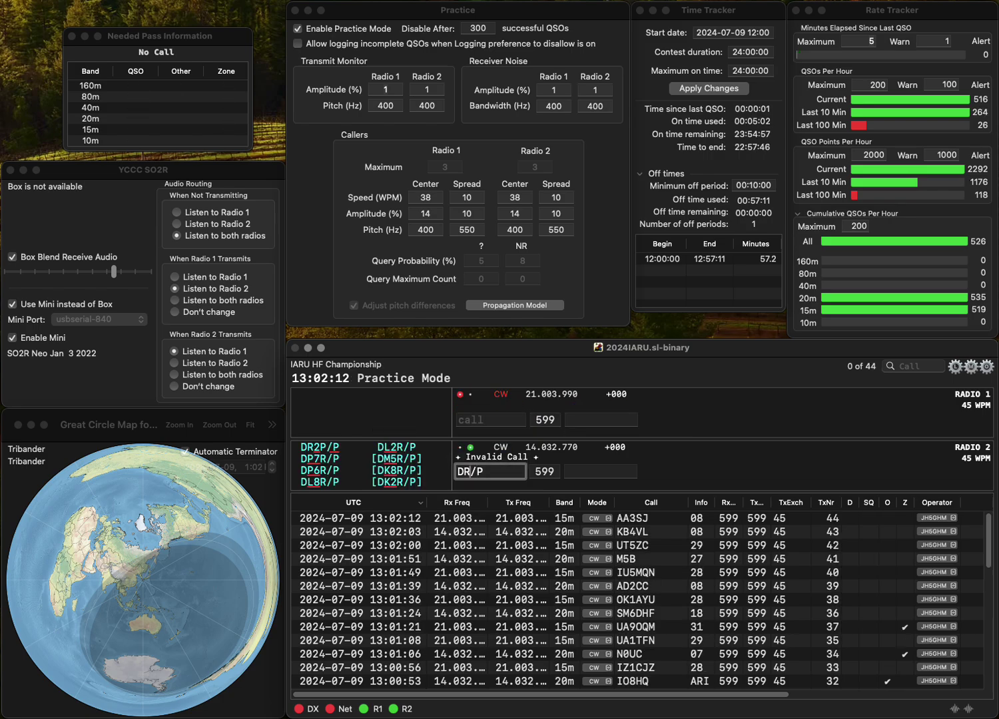
text(3W)
key(Return)
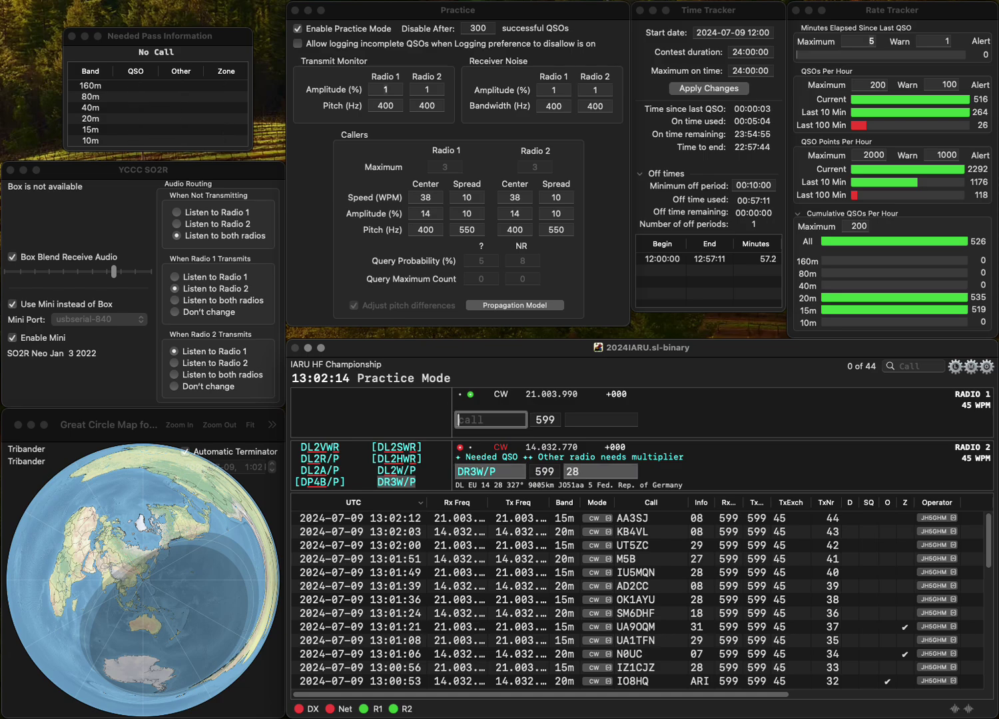
text(DL5OAZ)
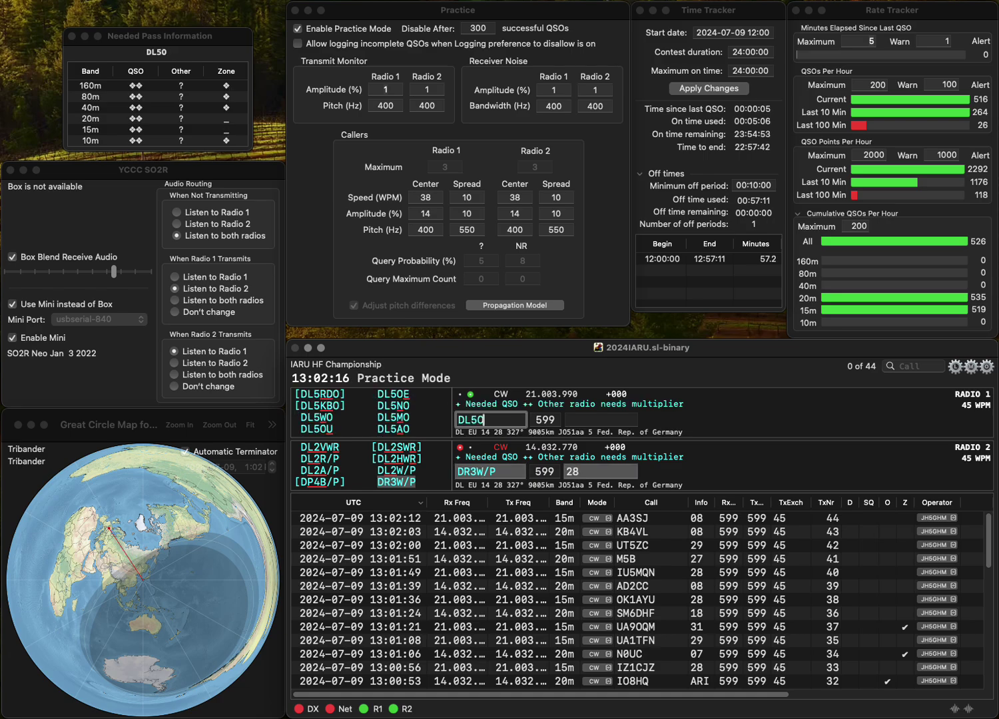
key(Return)
key(backslash)
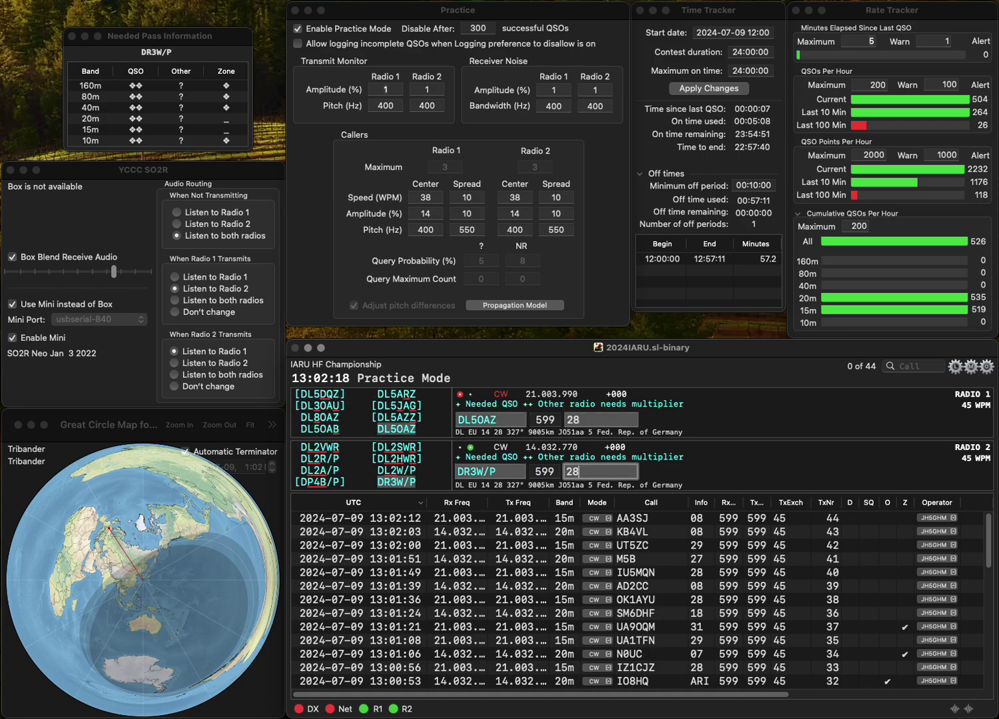
key(backslash)
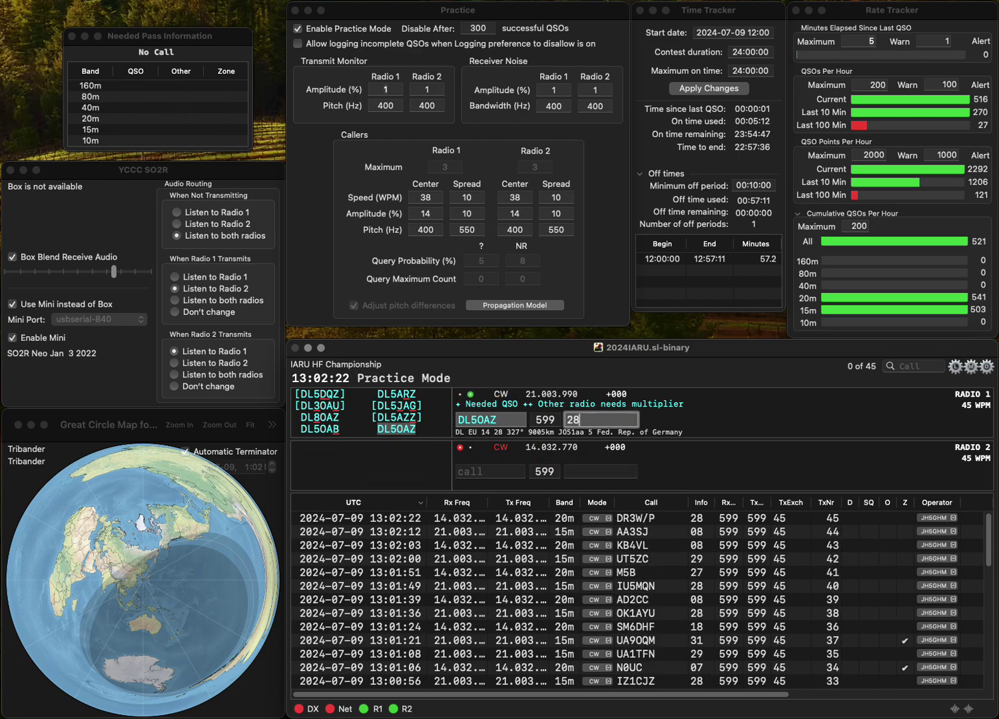
key(Return)
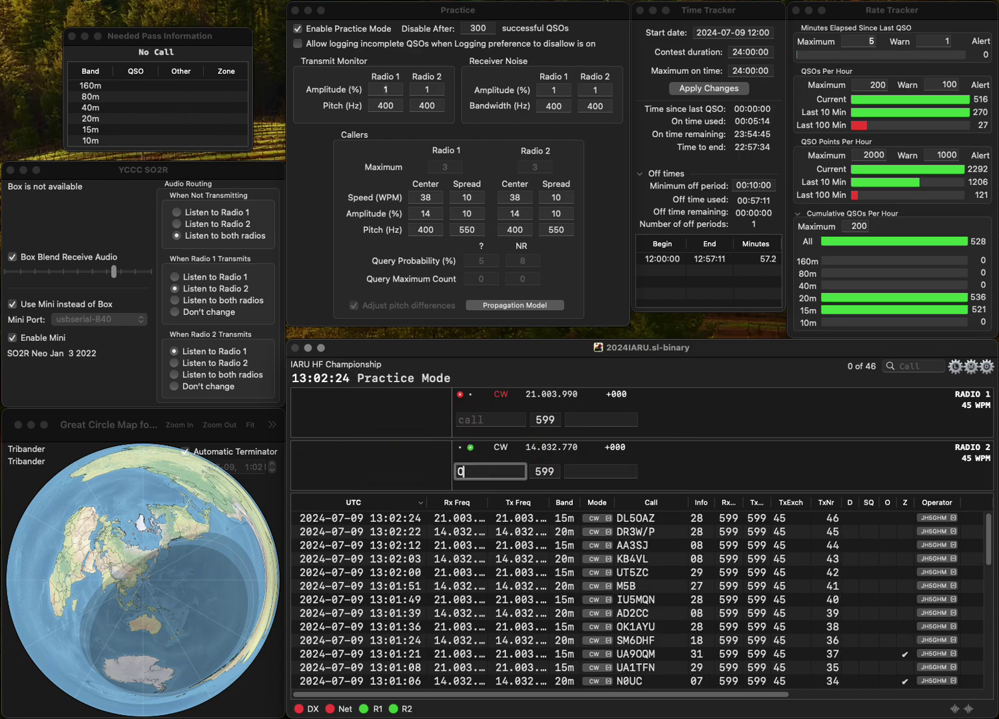
text(OL4D/P)
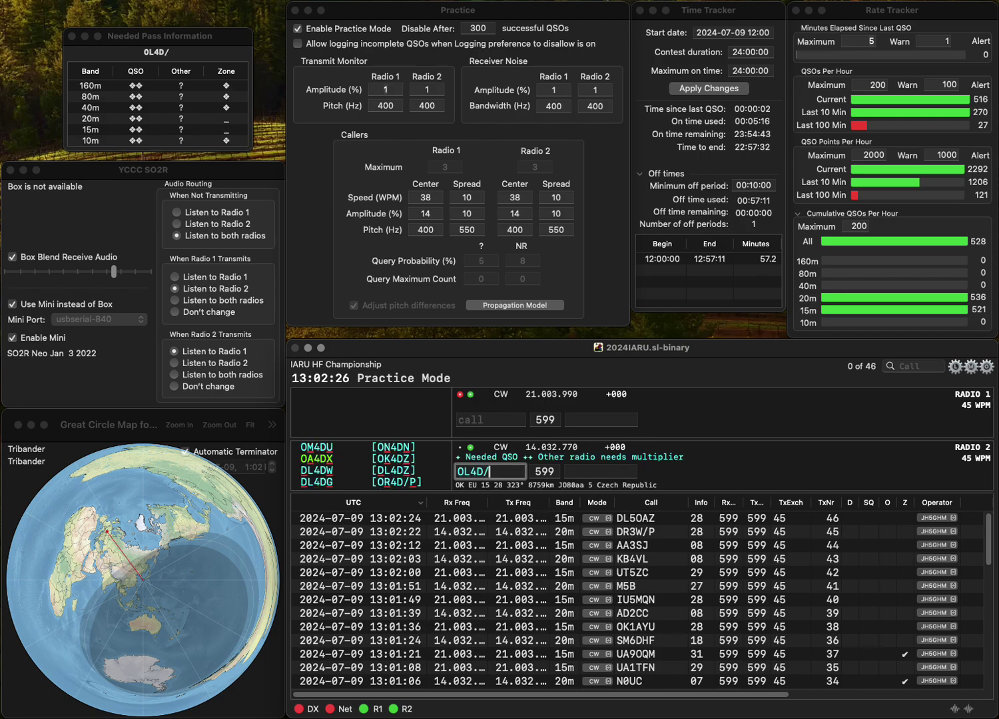
key(Return)
- Send DC5BK on radio 1 and corrected OR4D/P on radio 2, logging both
text(DCB)
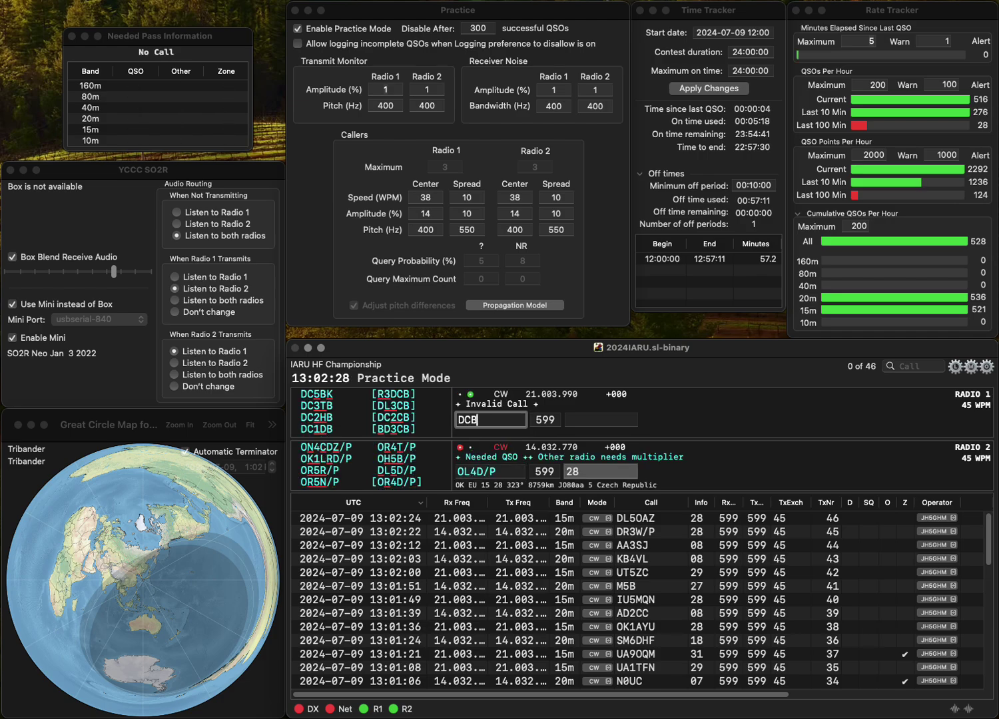
text(K5)
key(Return)
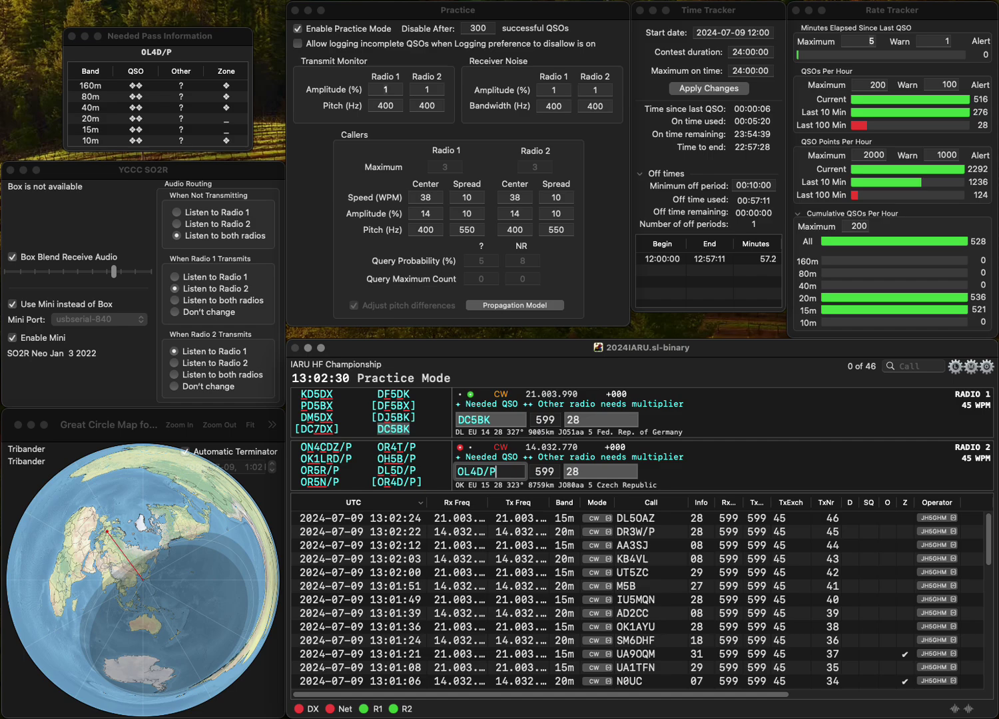
text(D)
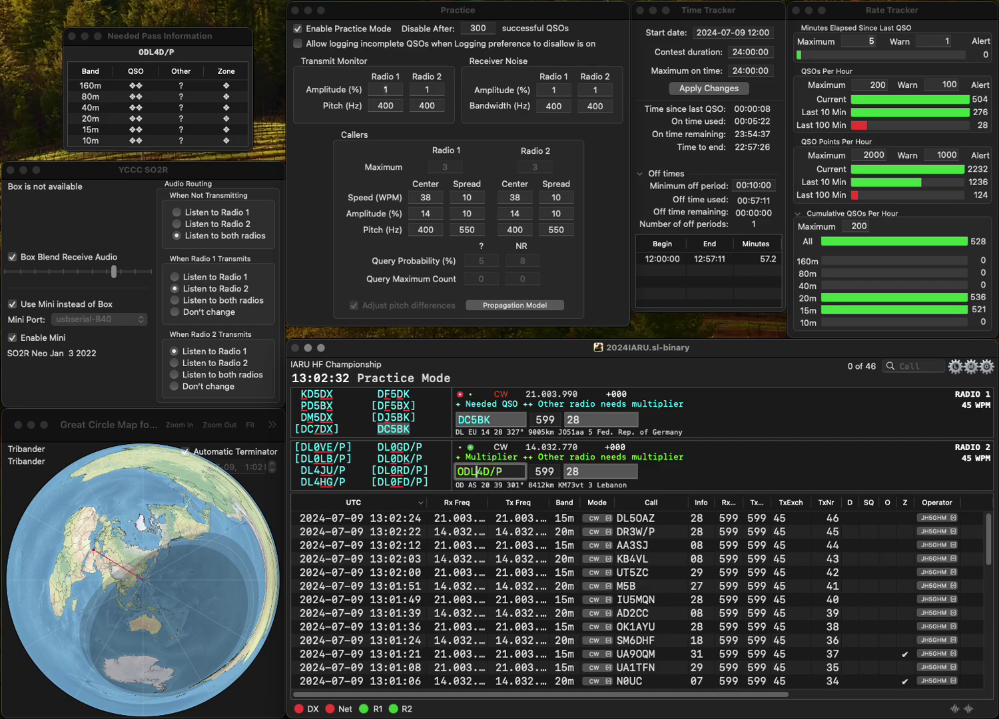
key(Right)
key(BackSpace)
key(BackSpace)
text(R)
key(Return)
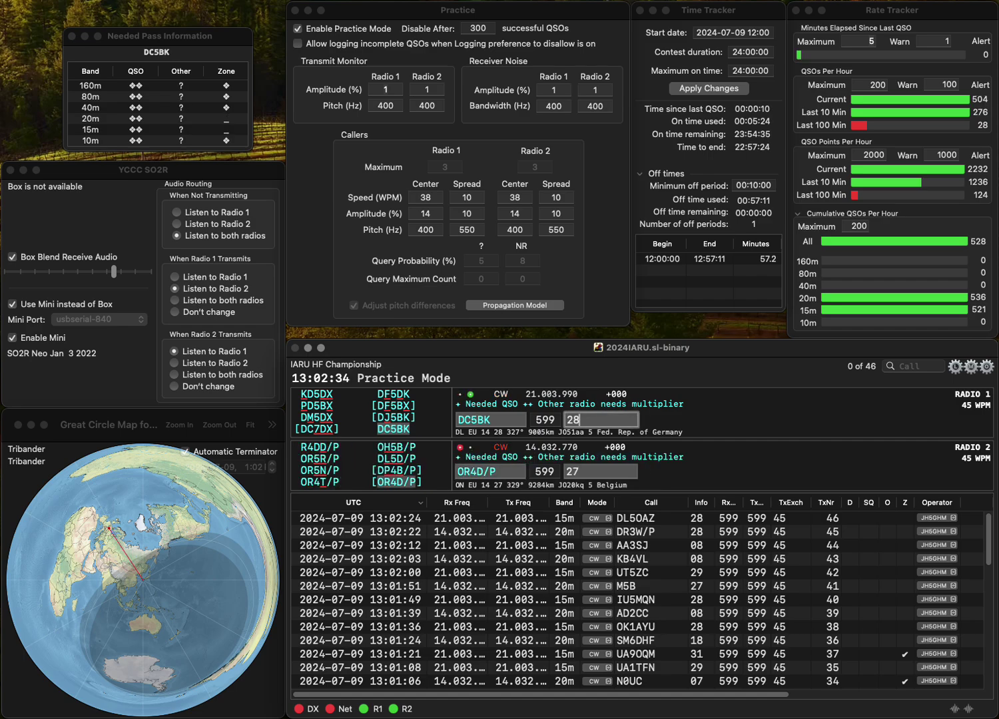
key(Return)
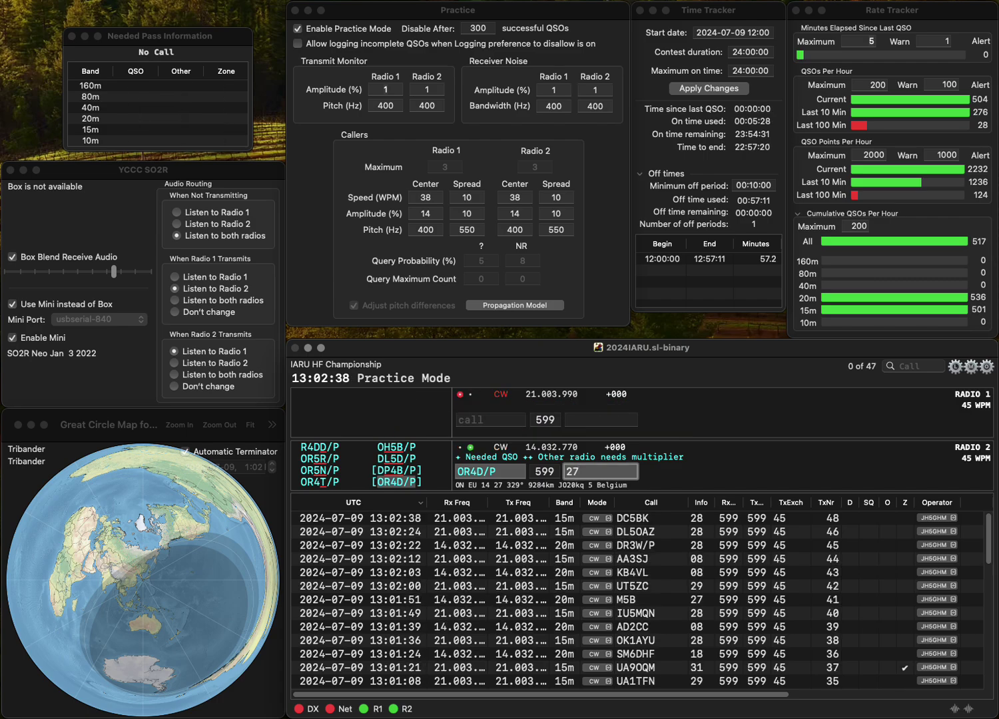
key(Return)
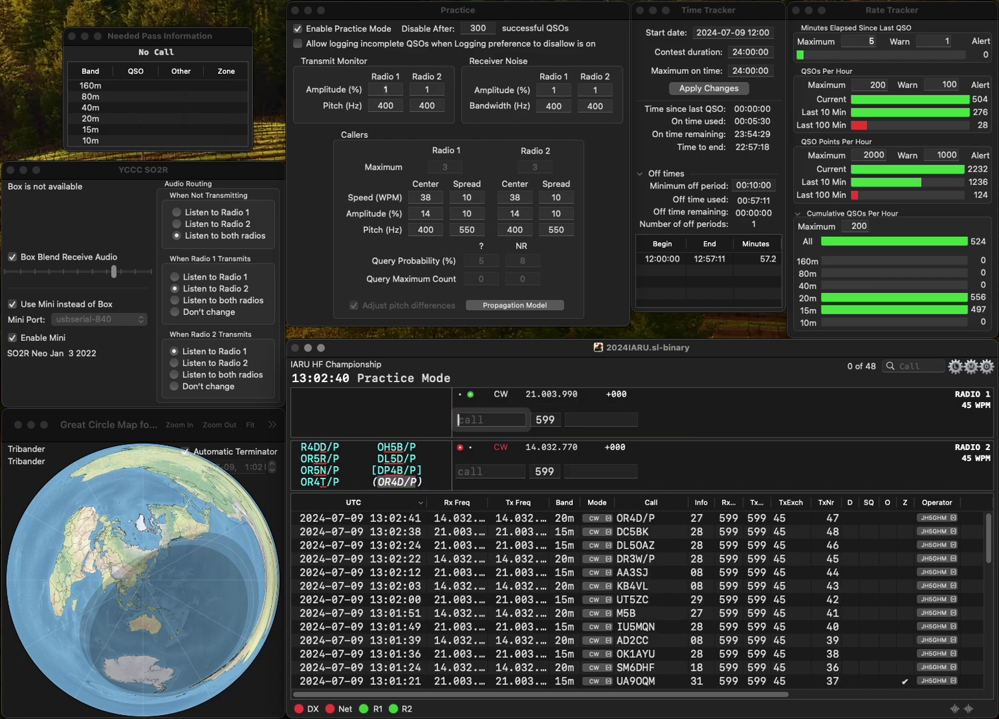
text(KN9K)
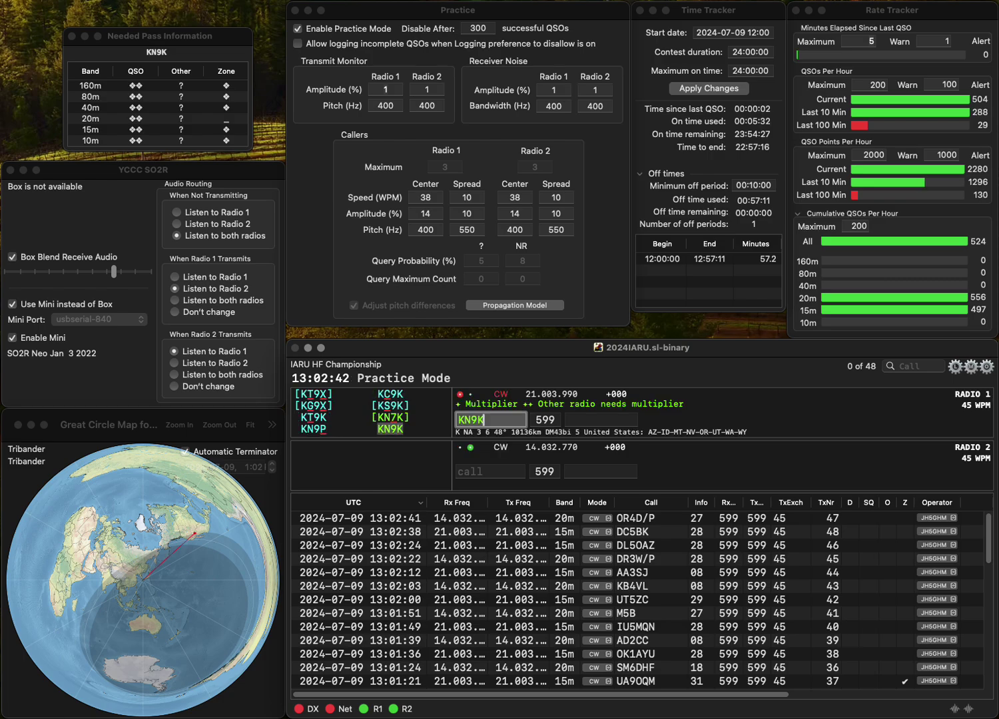
key(Return)
text(PH4E)
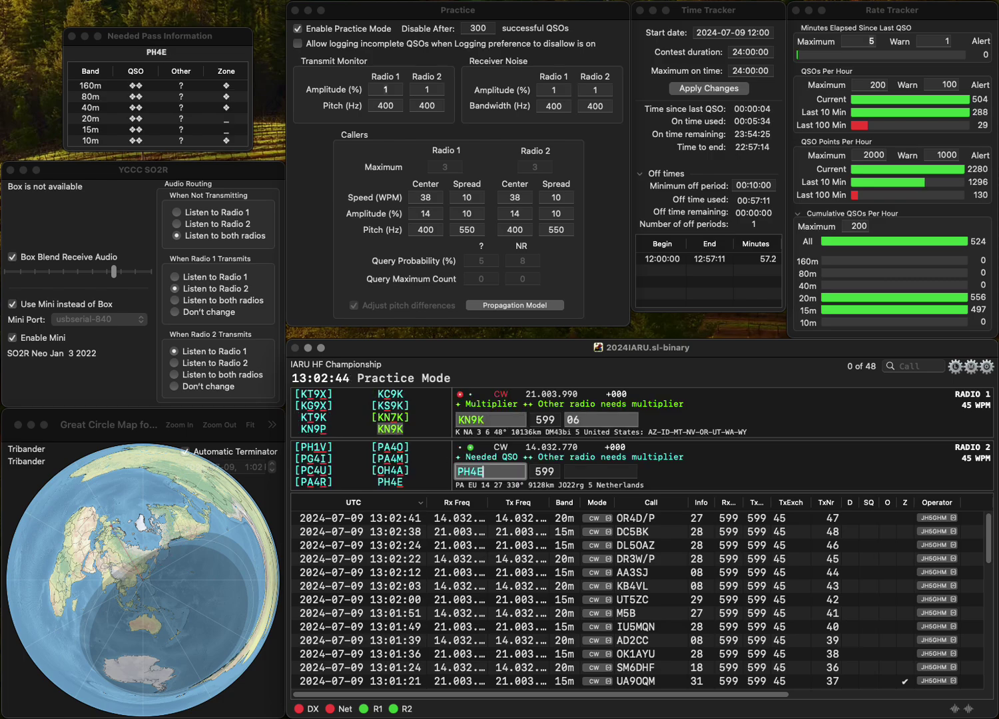
key(Return)
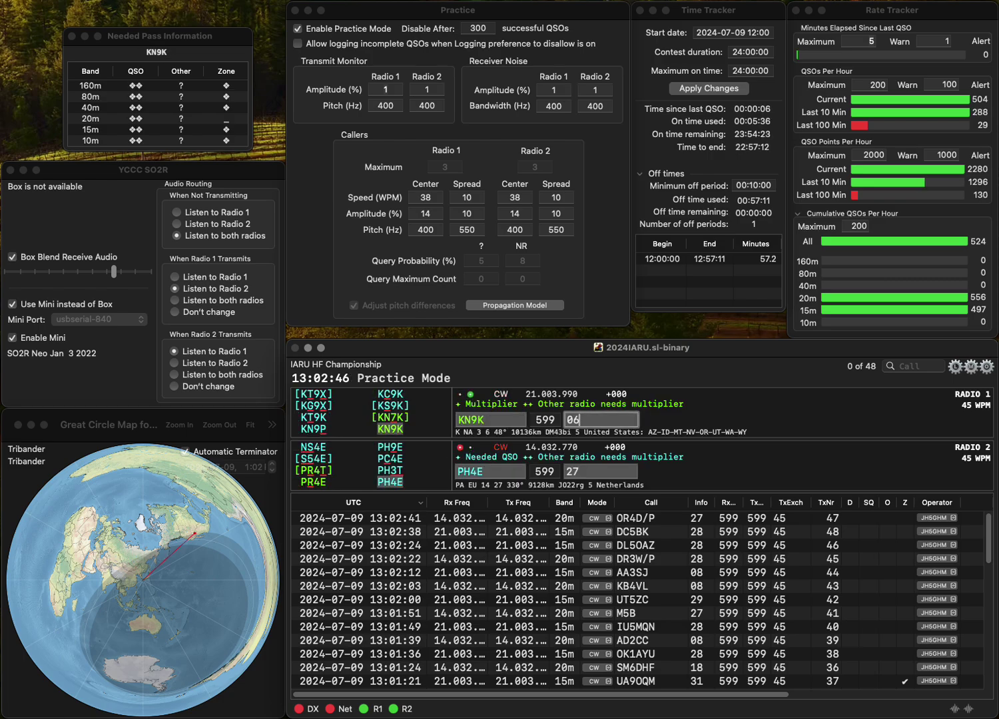
key(Return)
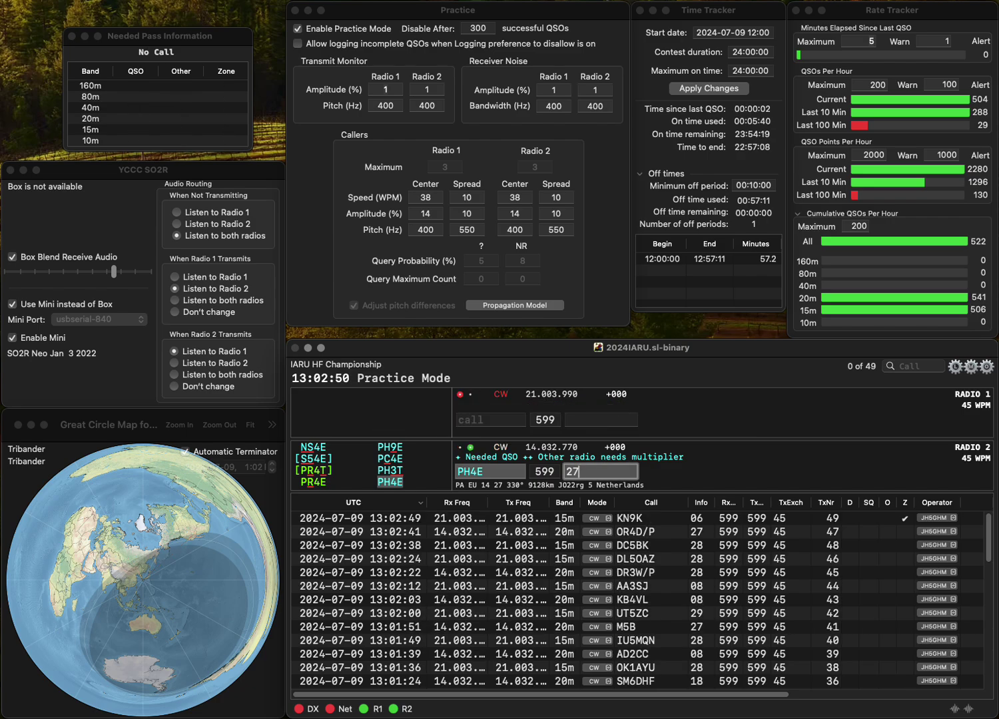
key(Return)
- Work and log HB9BXU on 15m and DO5NU on 20m
text(HB9)
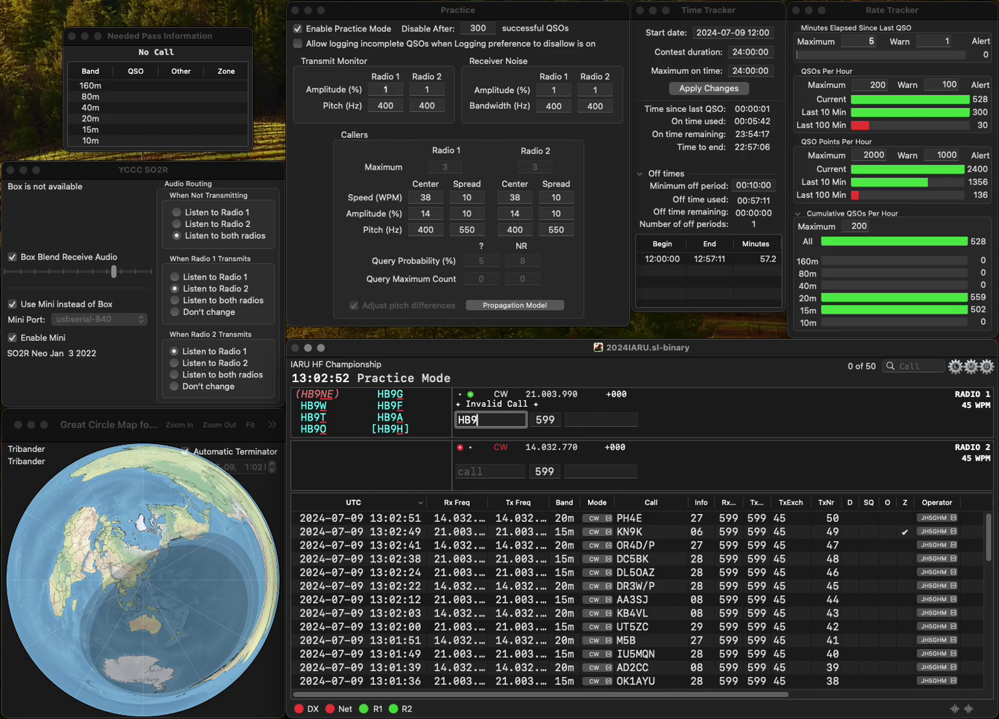
text(BXU)
key(Return)
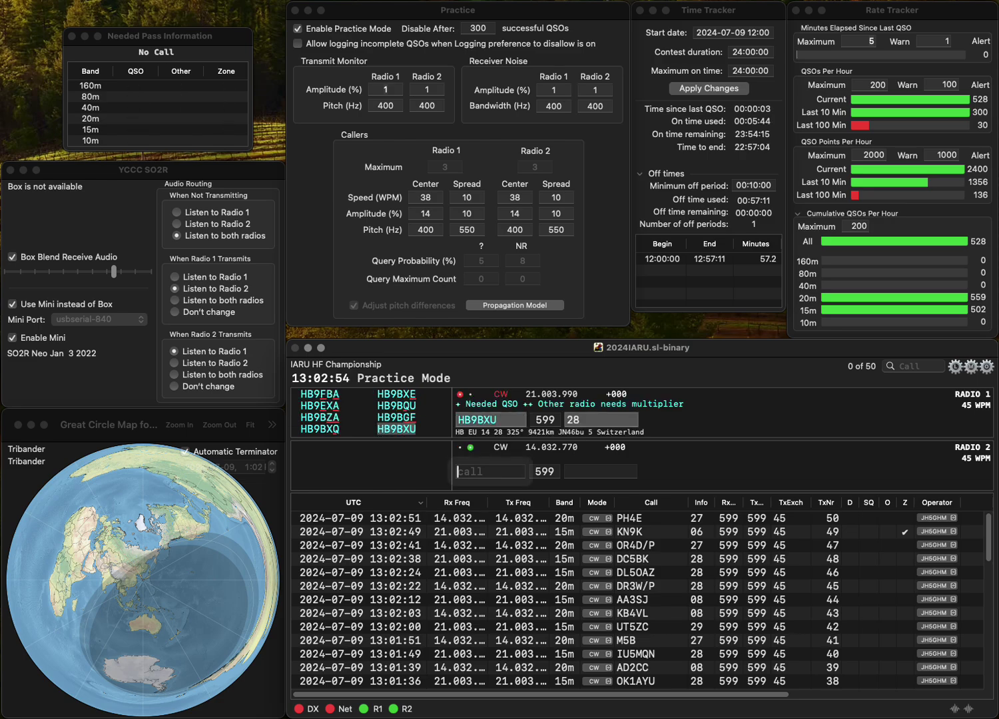
text(DO5NU)
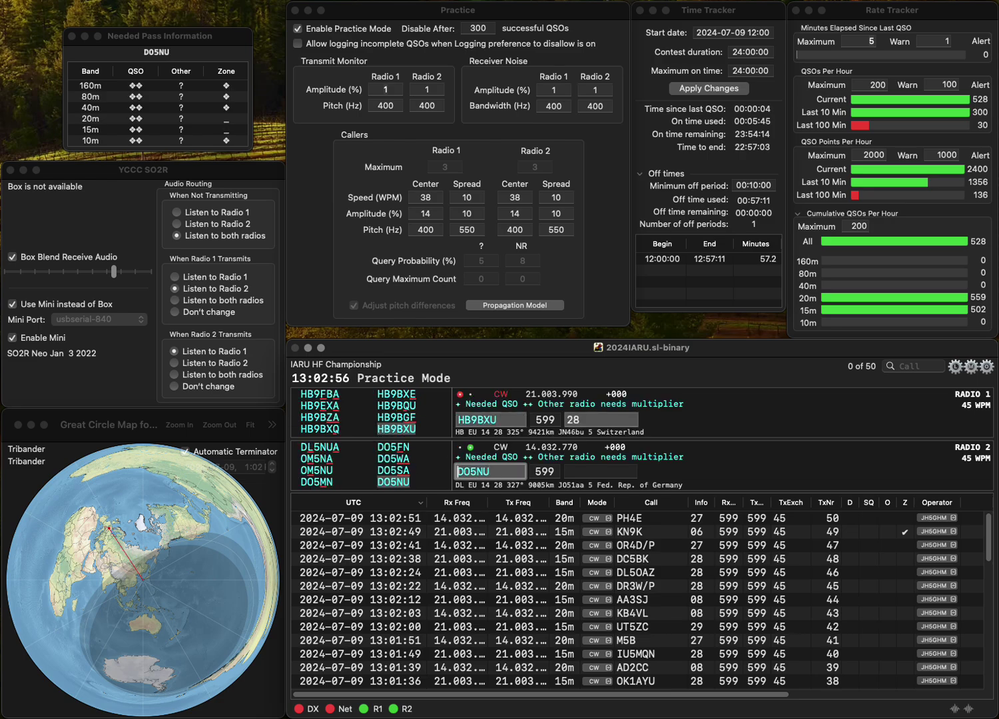
key(Return)
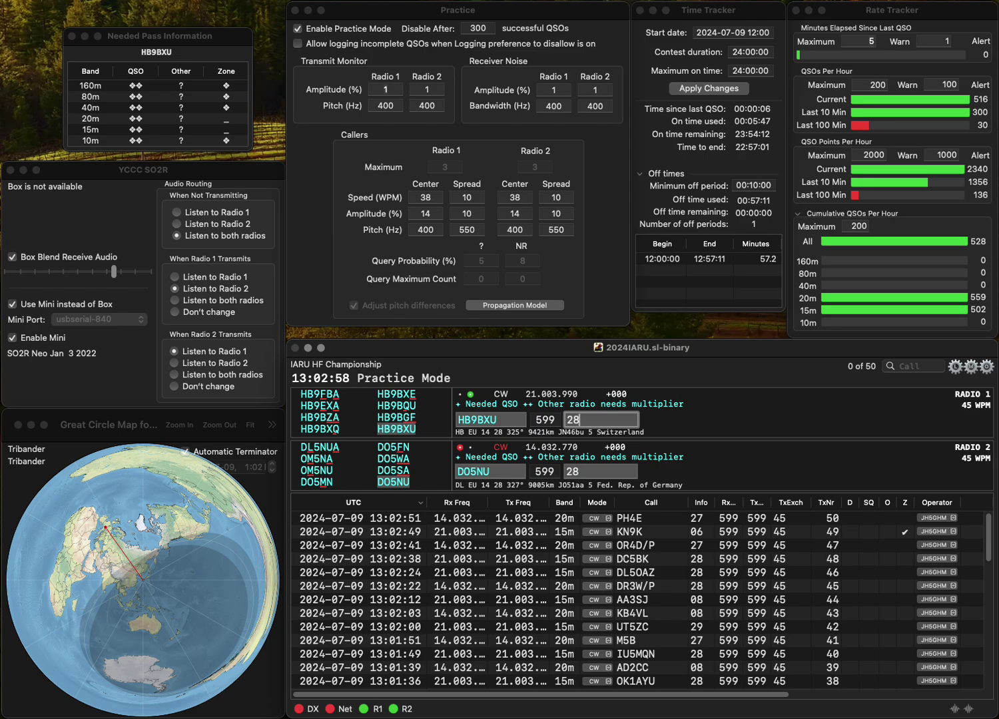
key(Return)
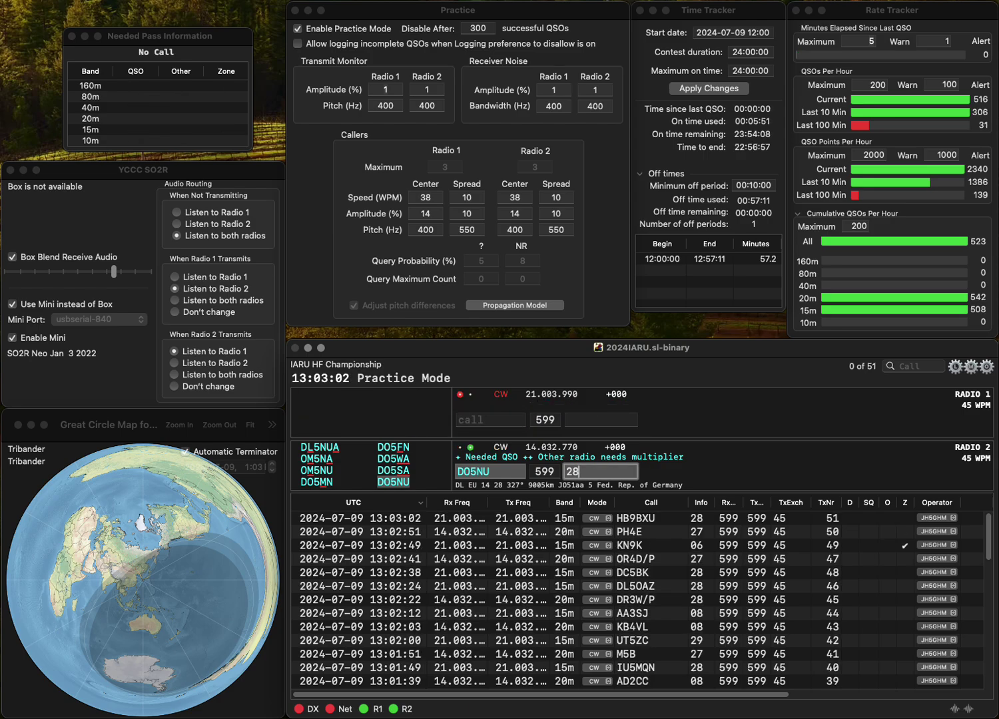
key(Return)
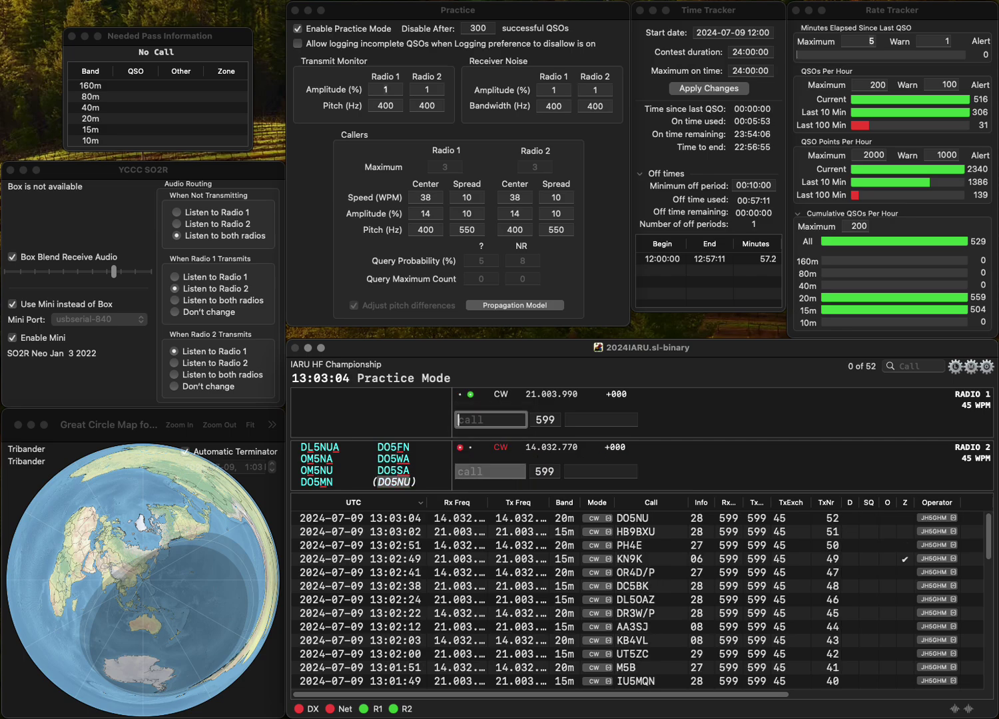
- Send DG1DA on 15m and the completed K9MU call on 20m
text(DG1DA)
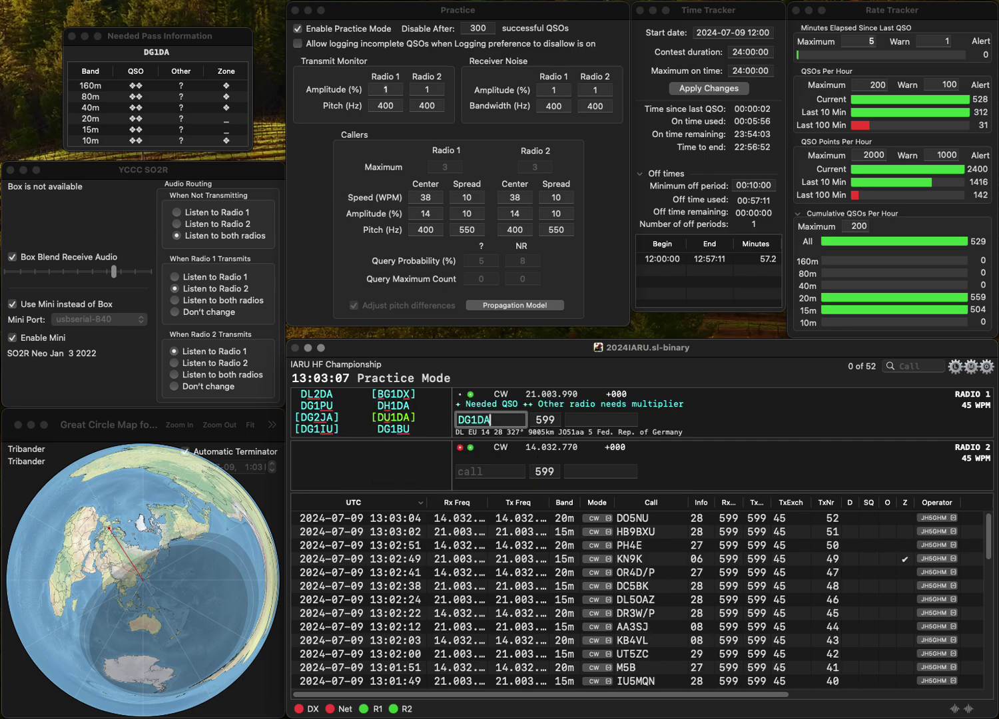
key(Return)
text(9M)
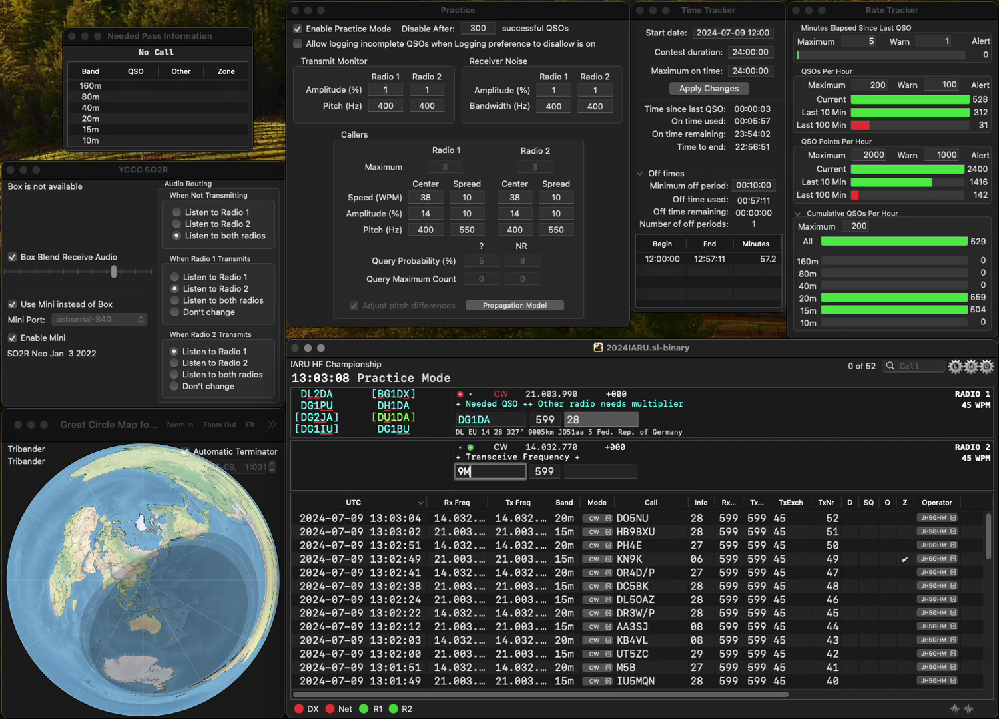
text(U)
key(Left)
key(Left)
key(Left)
text(K)
key(Return)
key(Left)
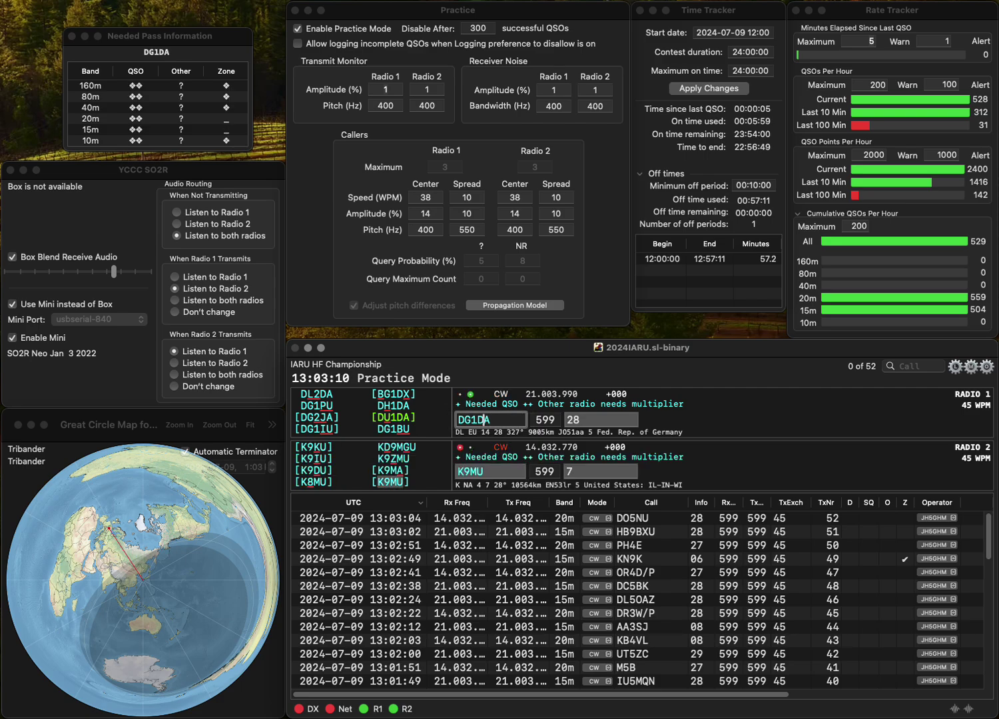
key(BackSpace)
text(B)
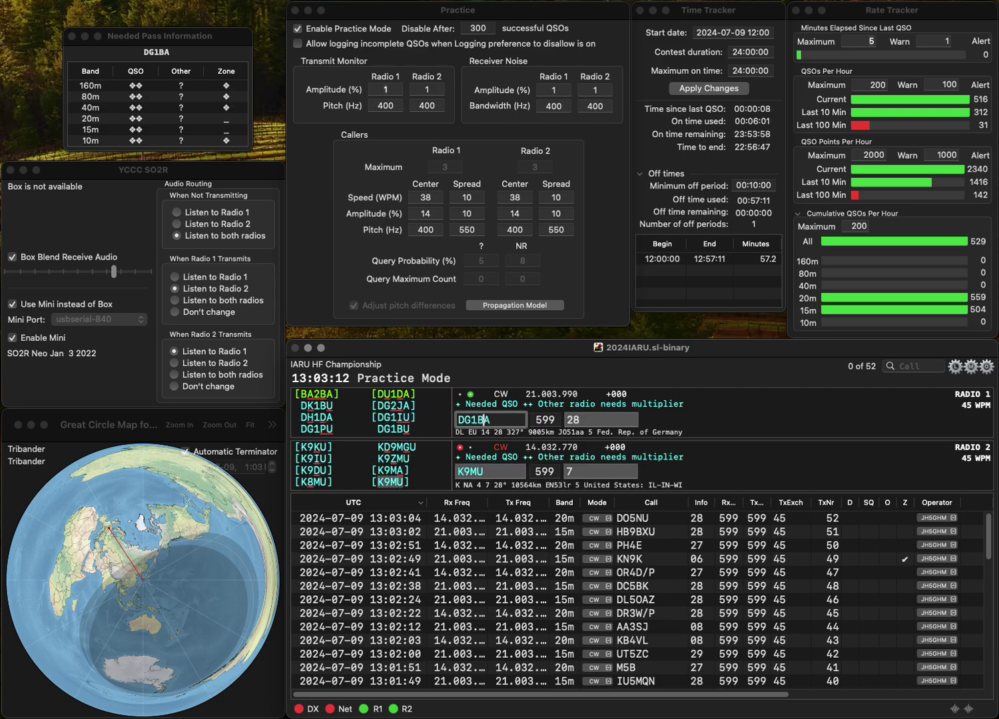
key(Return)
text(U)
key(Delete)
key(Tab)
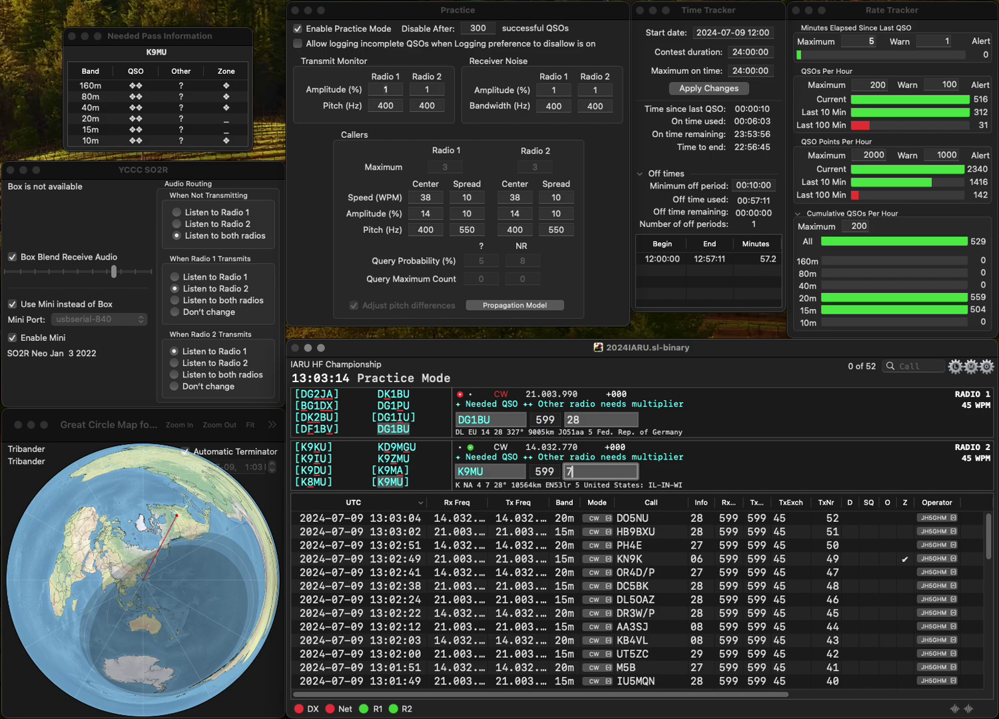
key(Return)
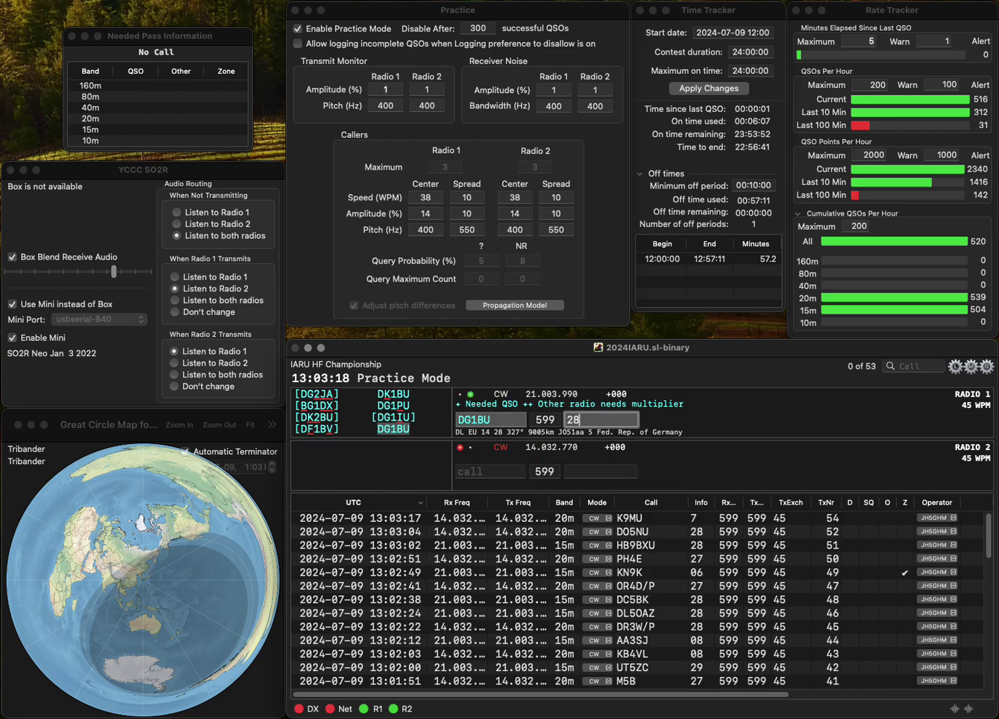
key(Return)
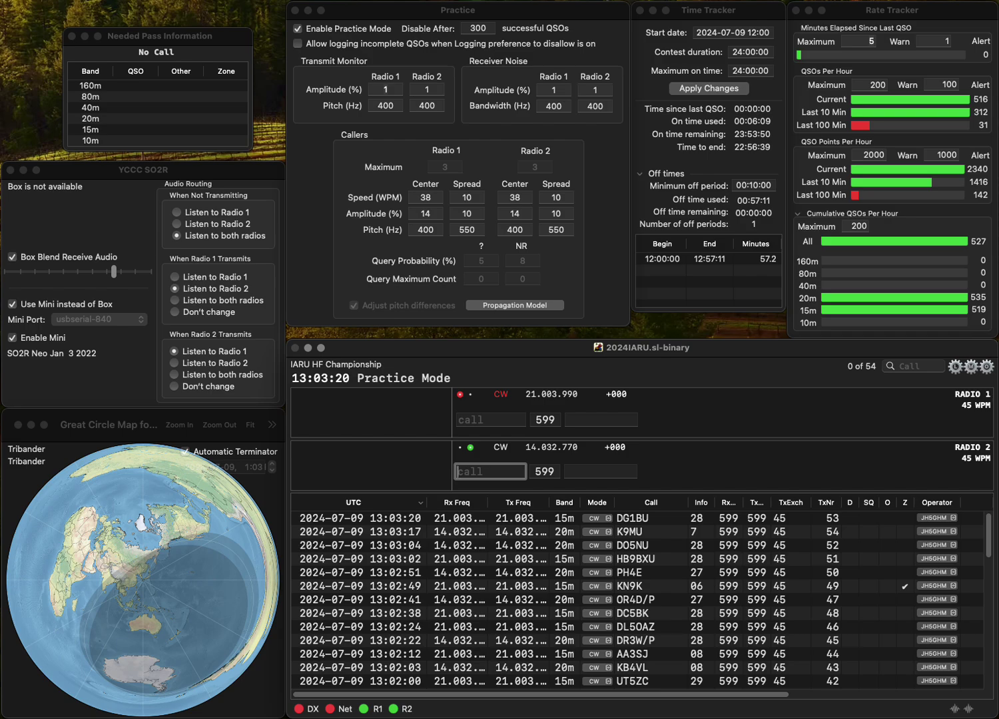
text(HB9HT)
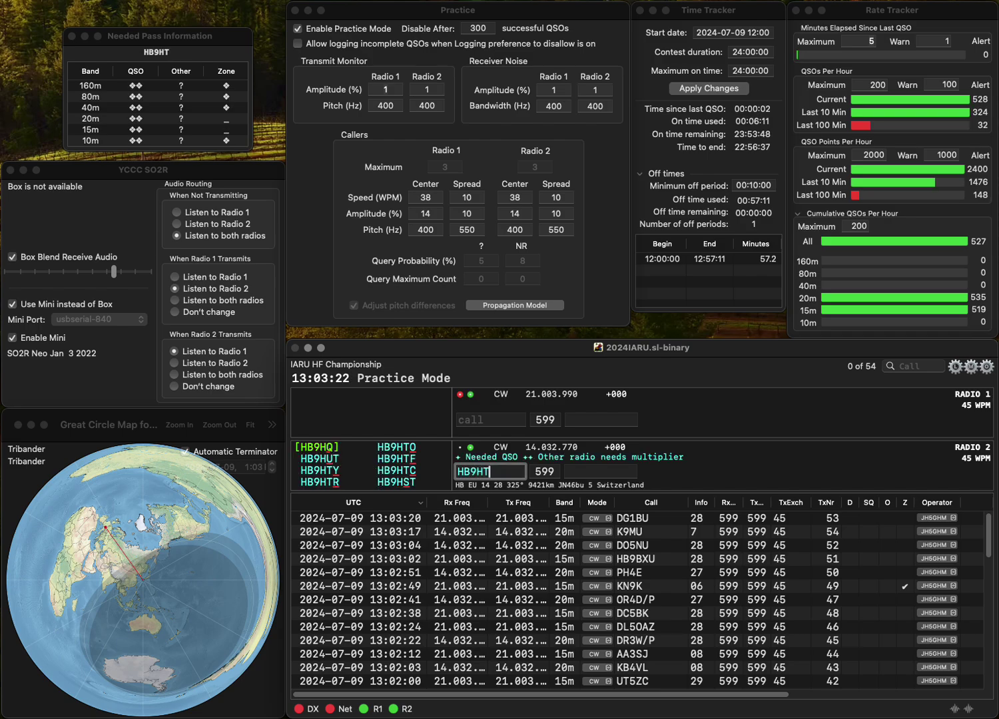
text(Y)
key(Return)
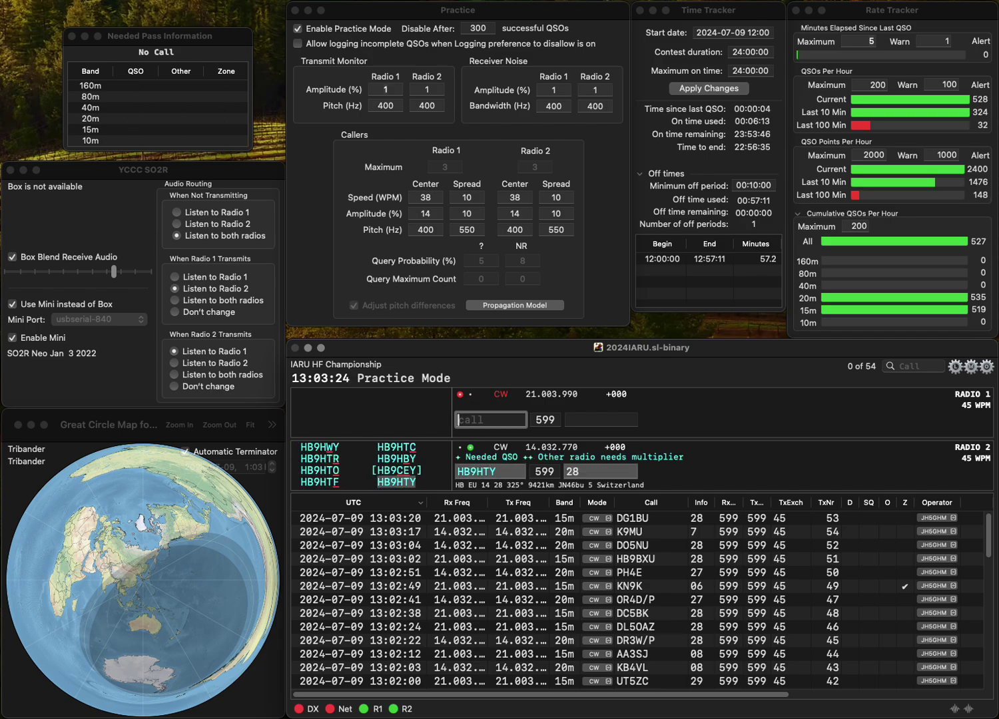
text(EA5RJ)
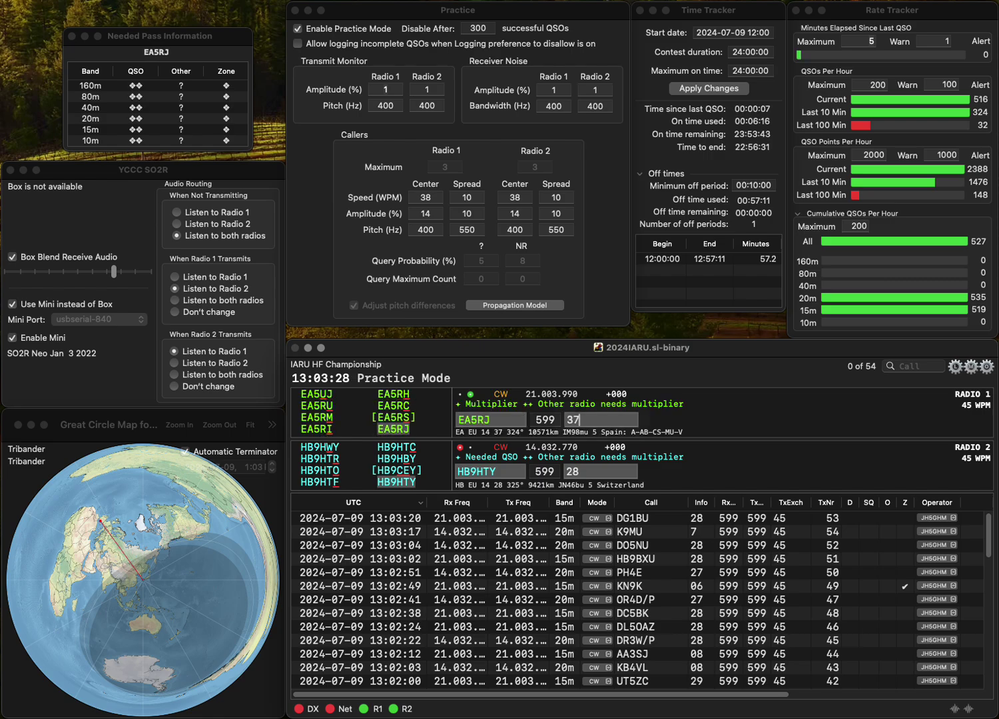
key(Return)
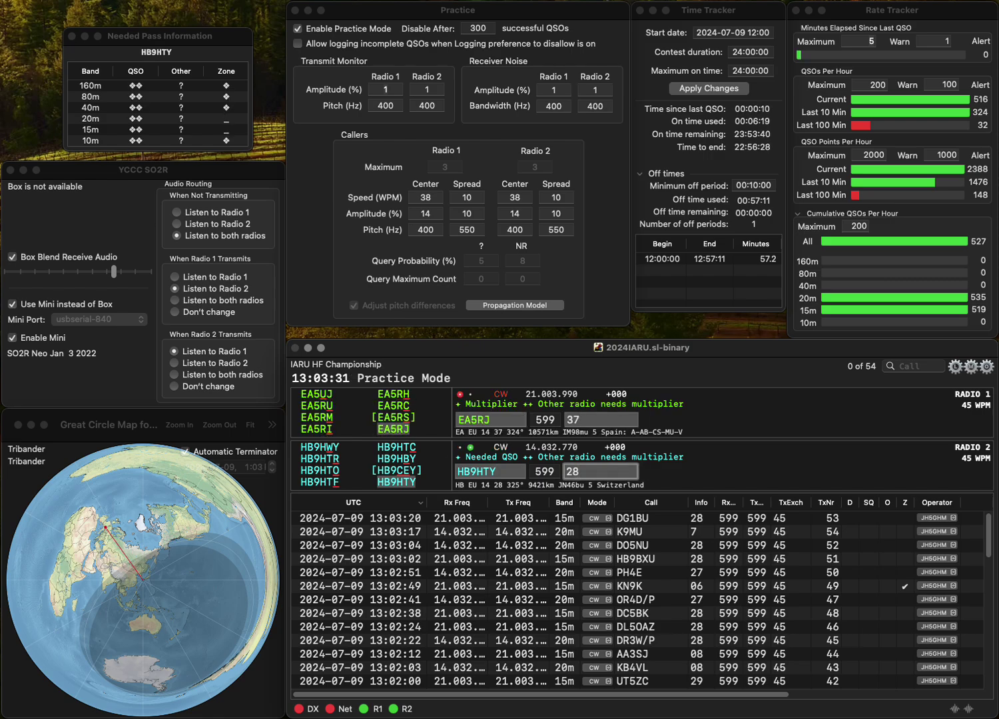
key(Return)
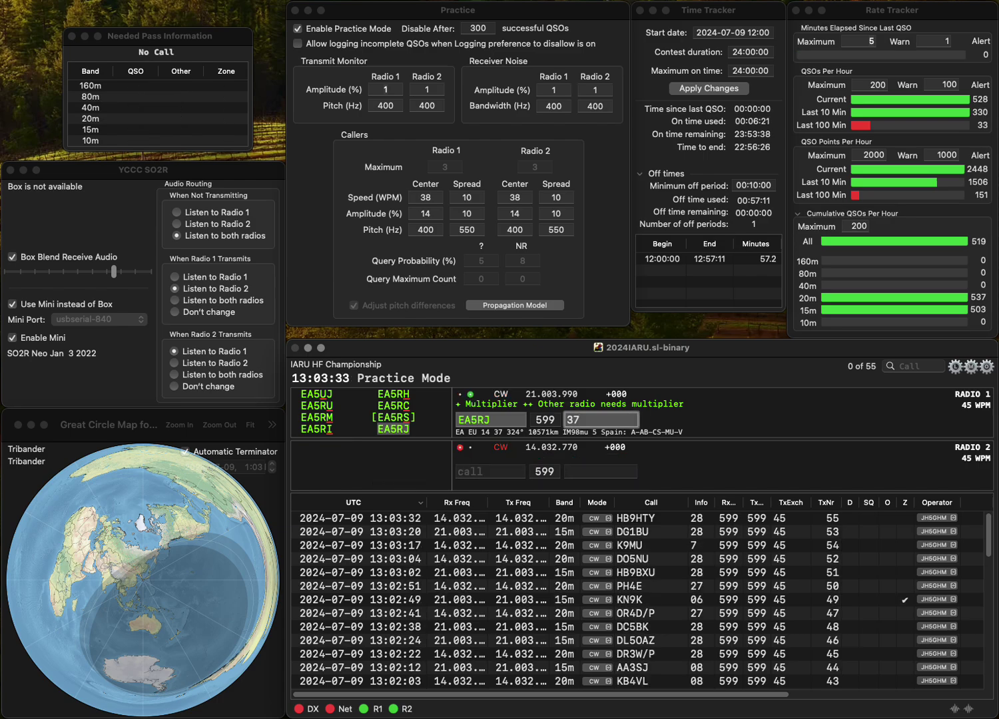
key(Return)
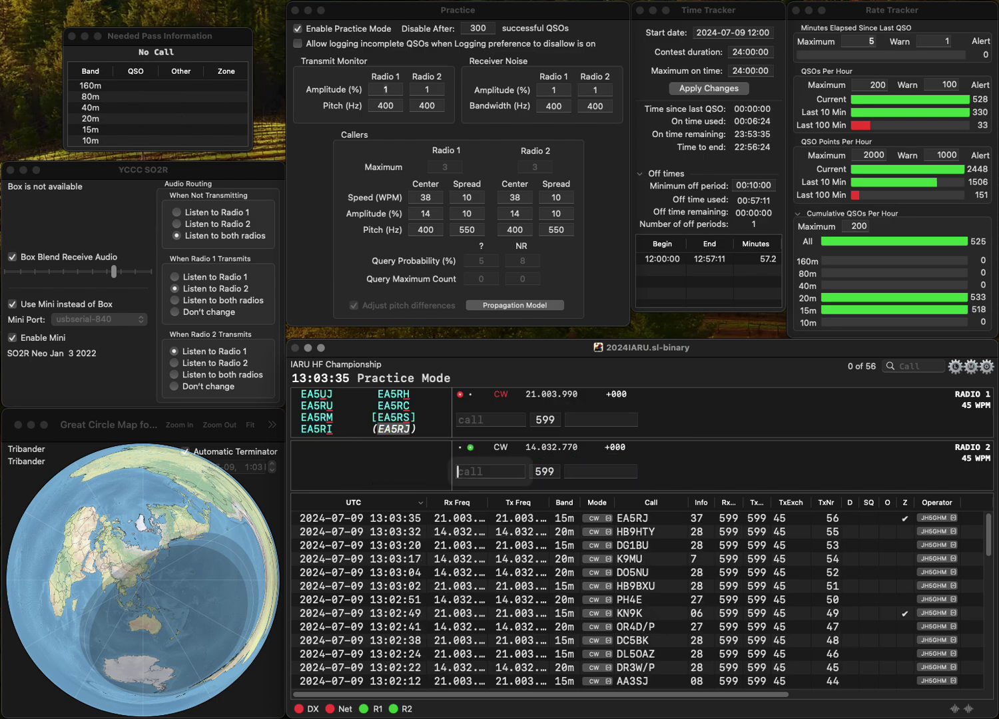
- Work and log DG4MH on 15m and ES2JL on 20m, fixing the mistyped OESZ call
text(OE)
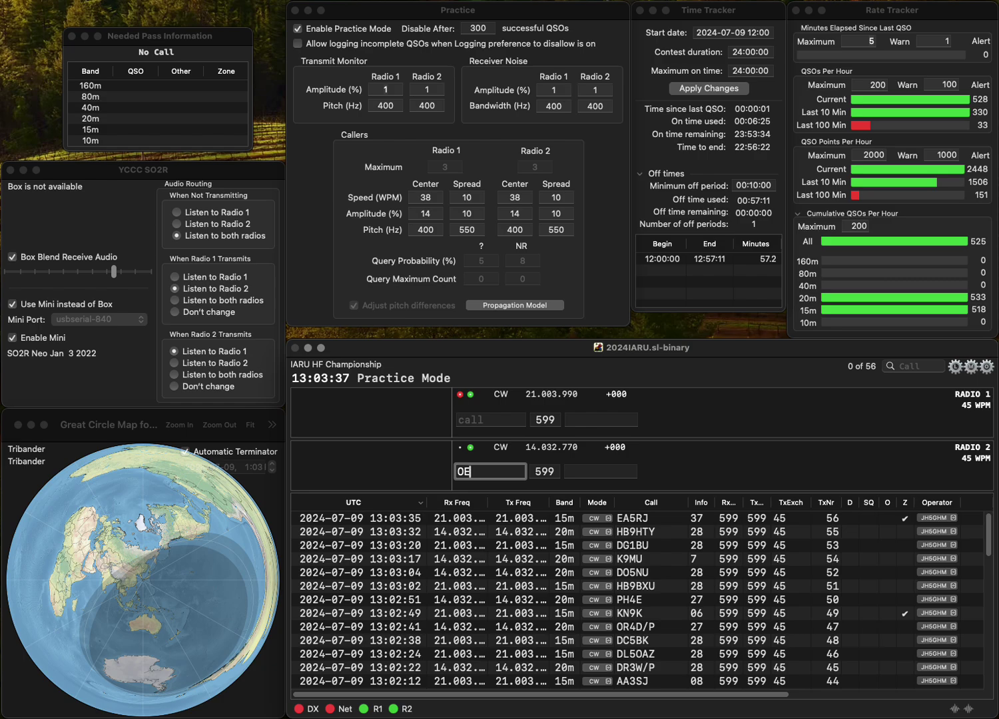
text(SZ)
key(Return)
text(DG4MH)
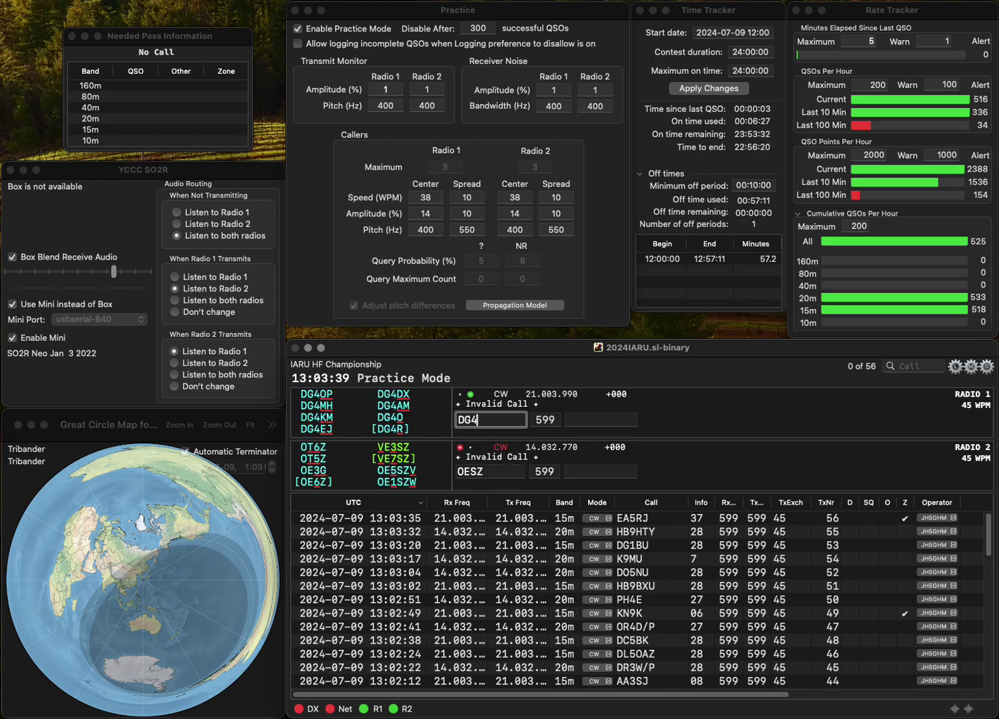
key(Return)
key(Home)
key(Delete)
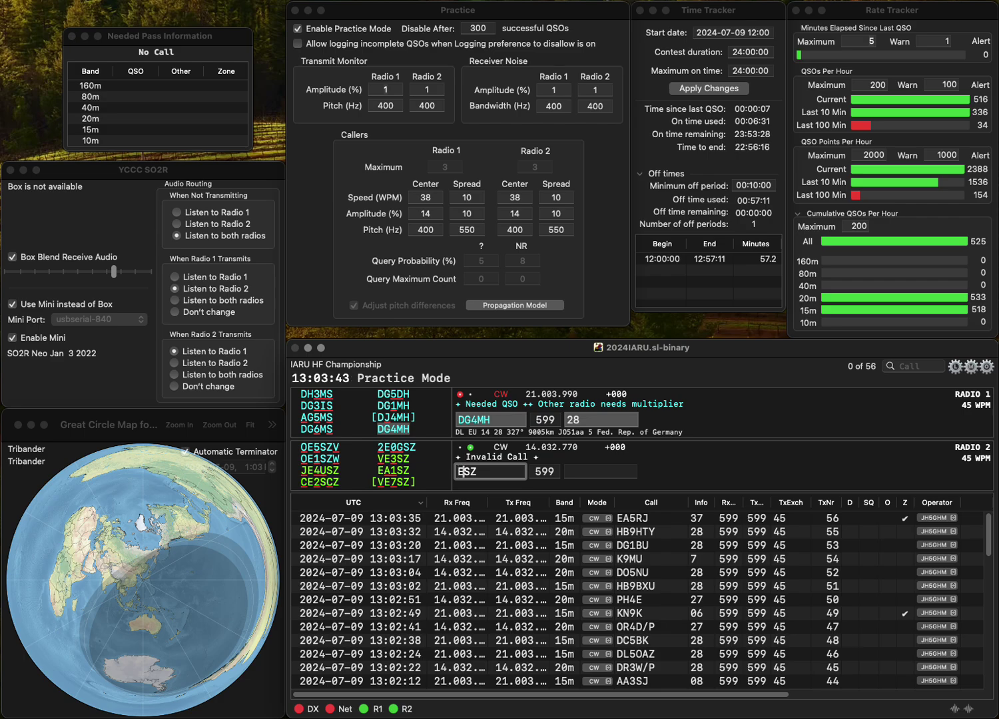
text(JL)
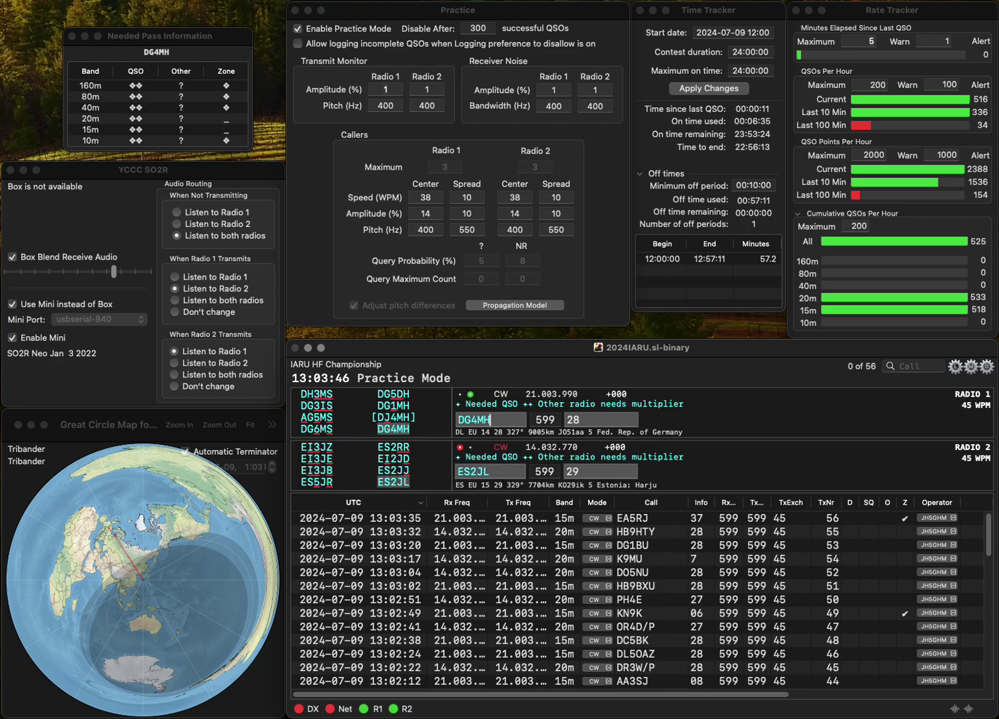
key(Return)
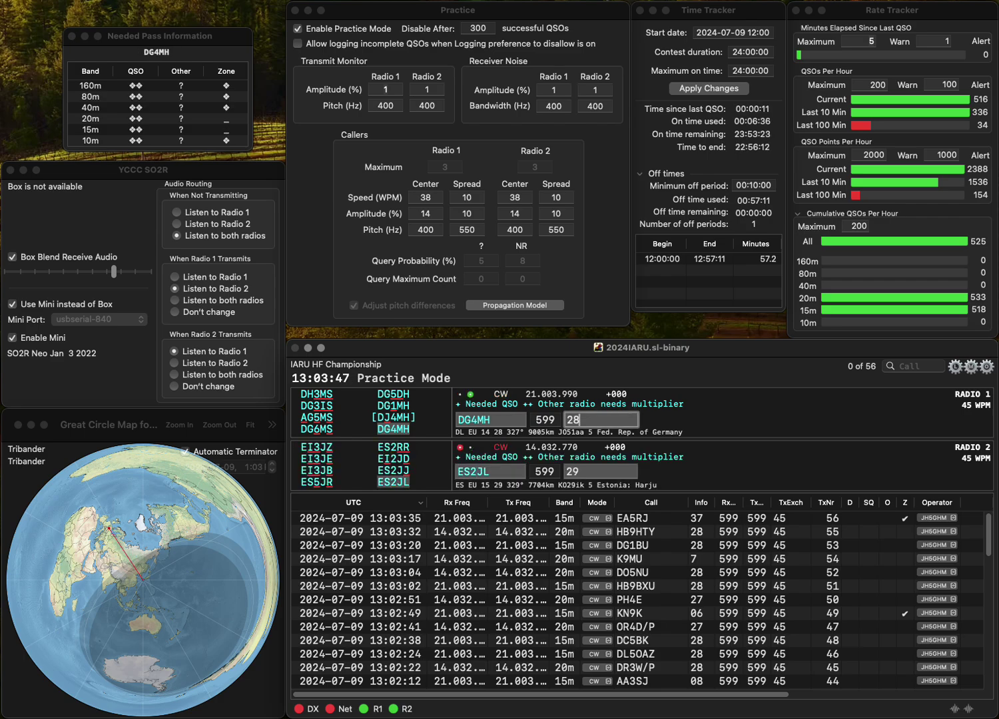
key(Tab)
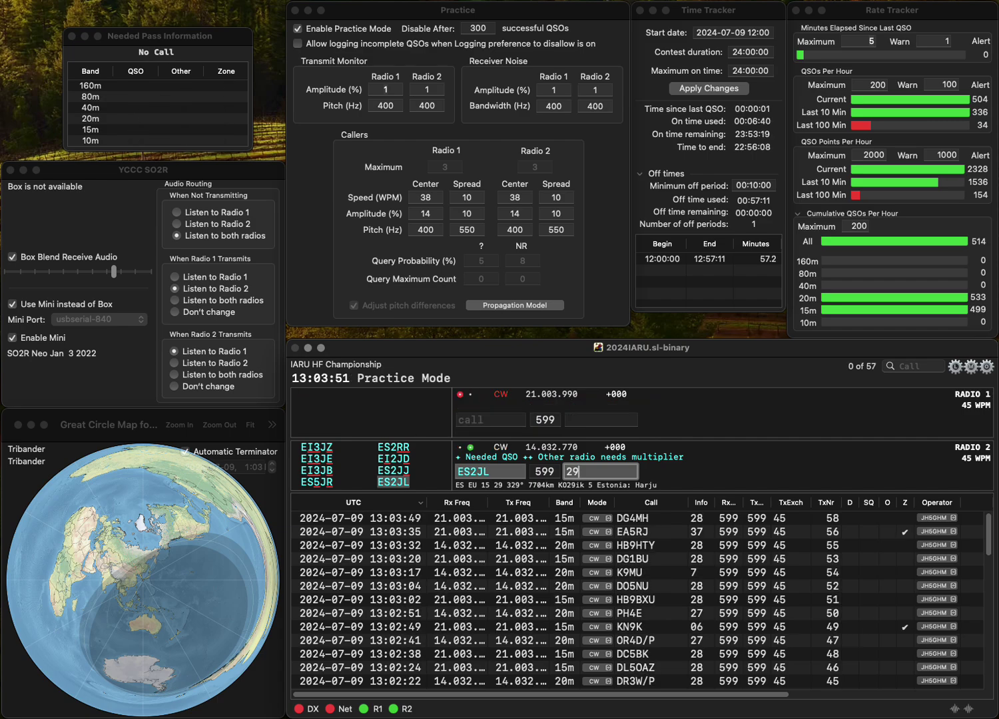
key(Return)
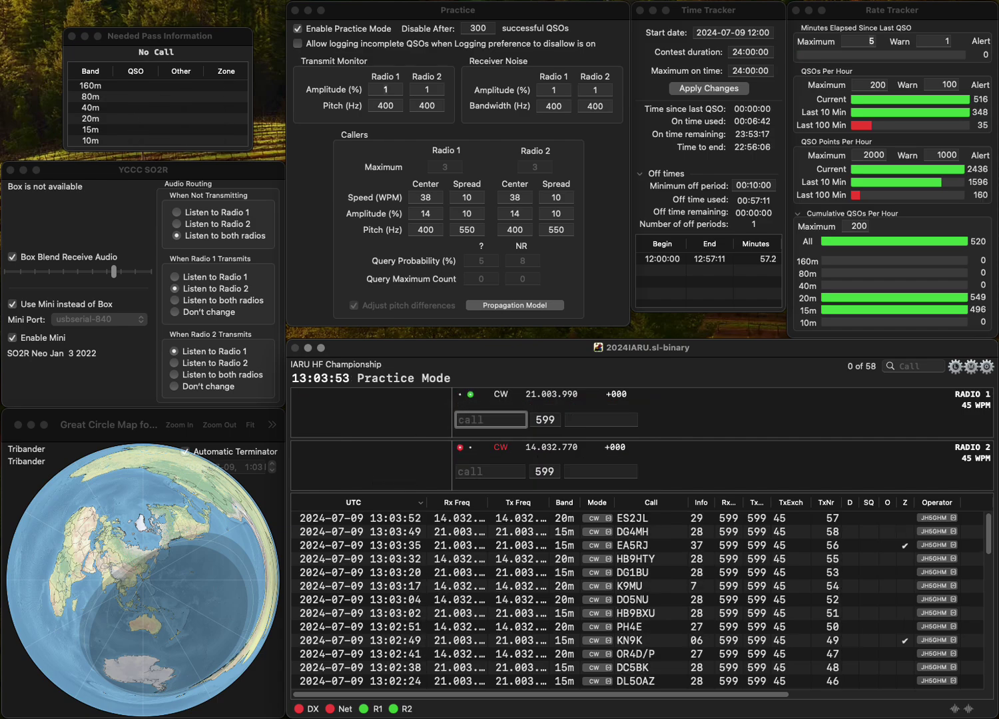
text(YO7IO)
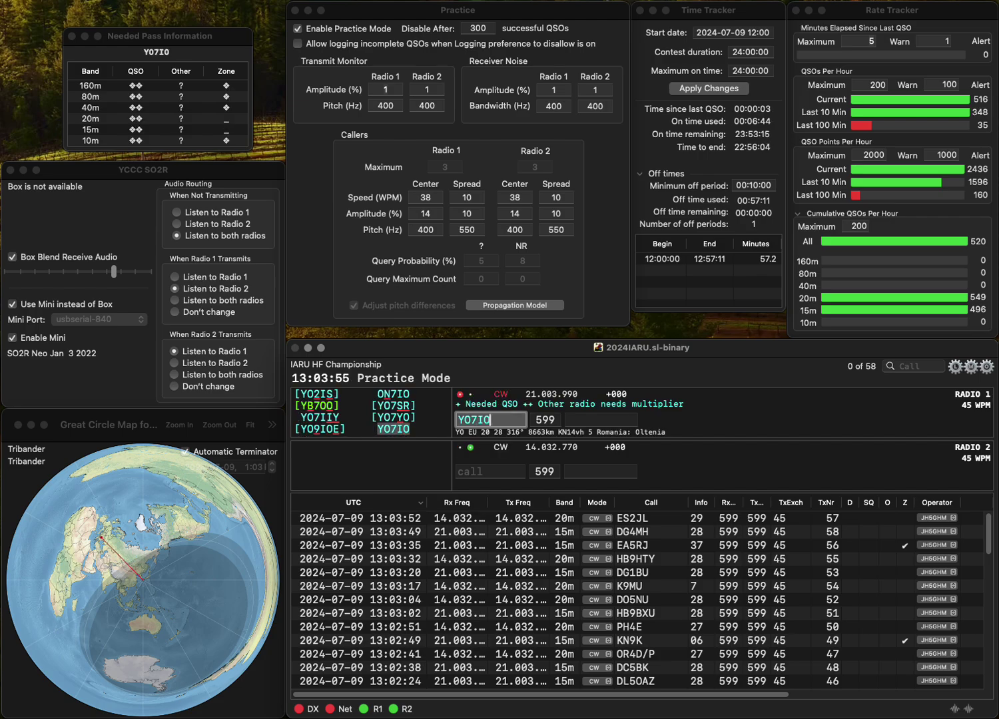
key(Return)
text(0EH)
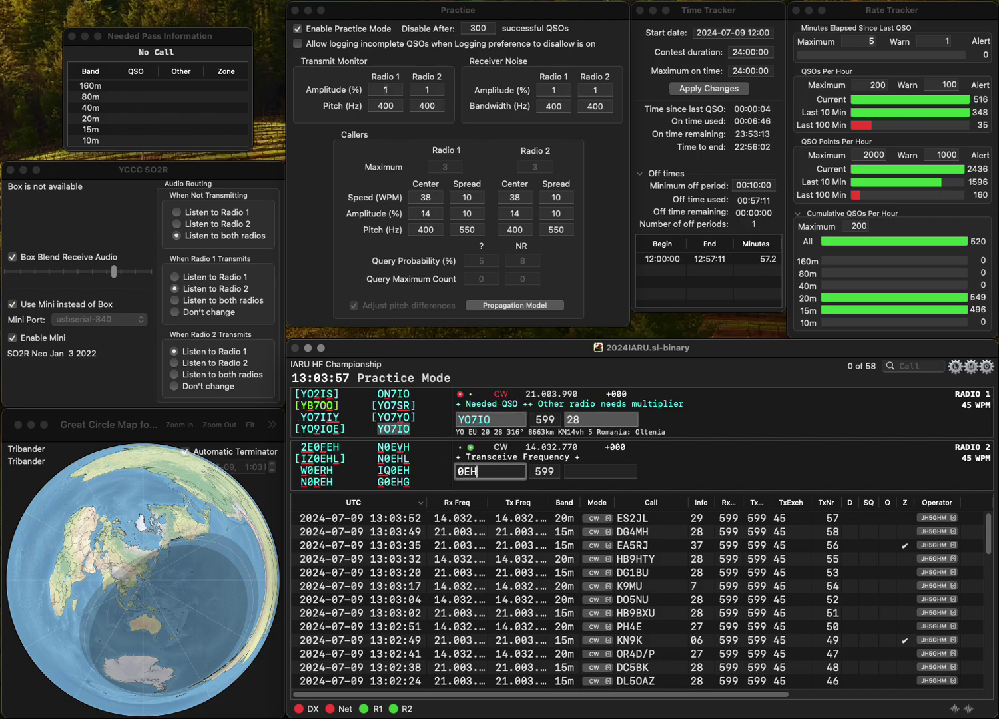
text(GG)
key(Return)
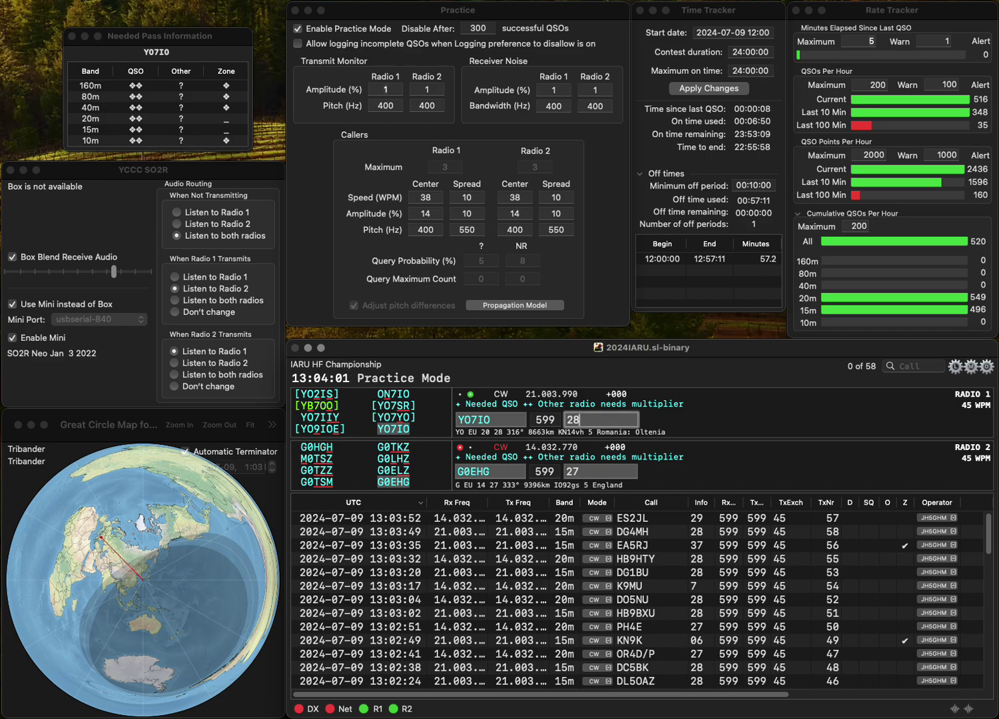
key(Return)
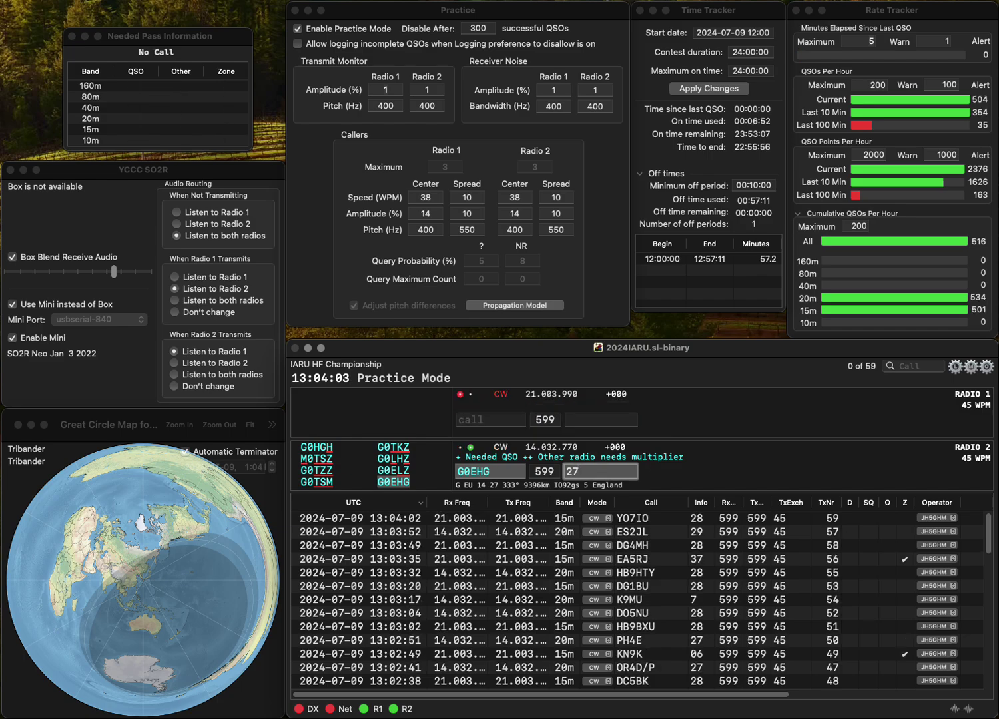
key(Return)
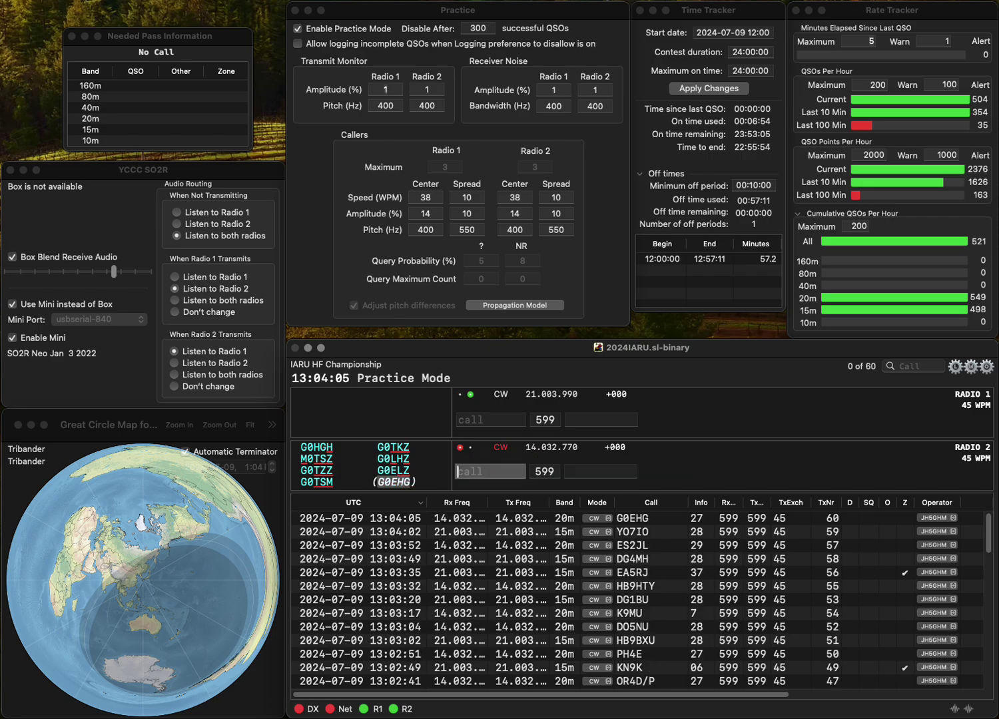
text(M5X)
key(Return)
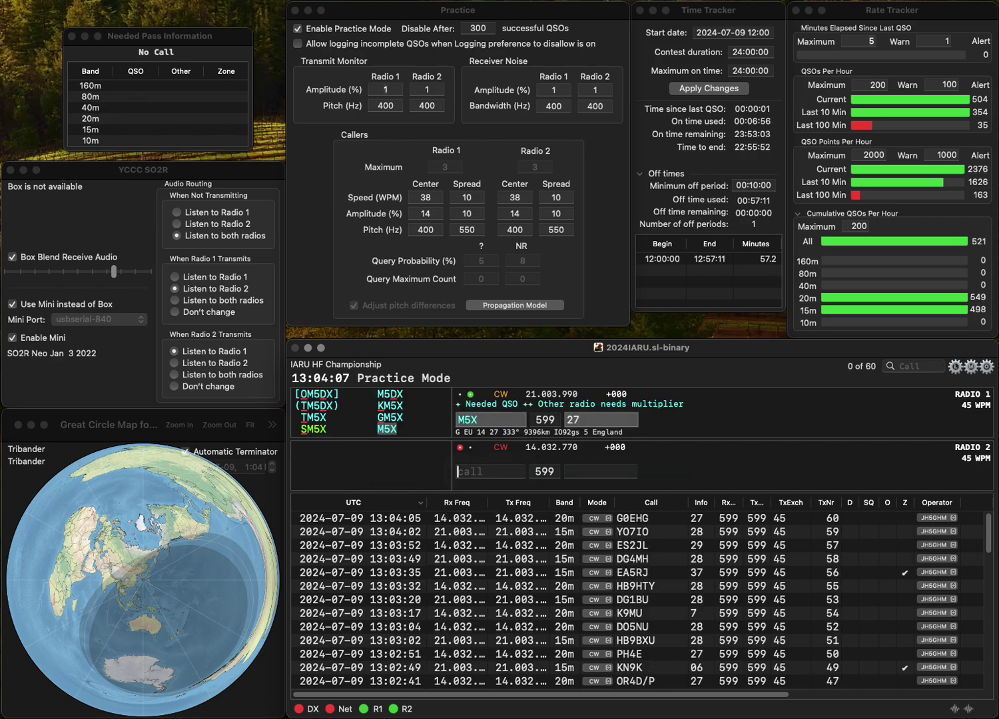
- Send the exchange to OK1AUG on radio 2 and log the contact
text(OK1AUG)
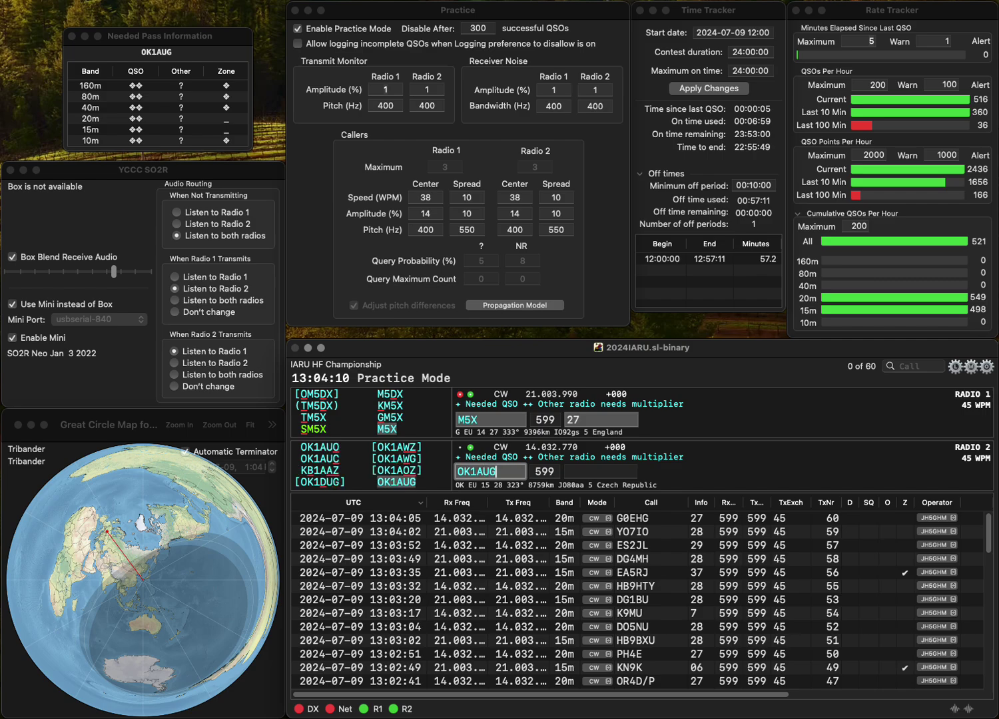
key(Return)
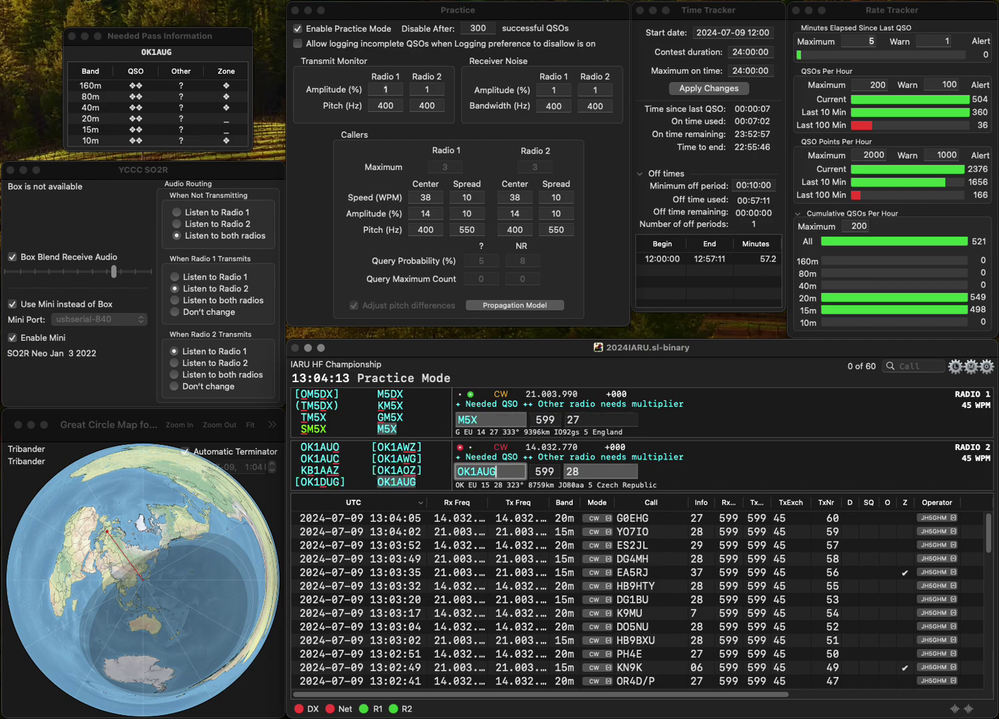
key(space)
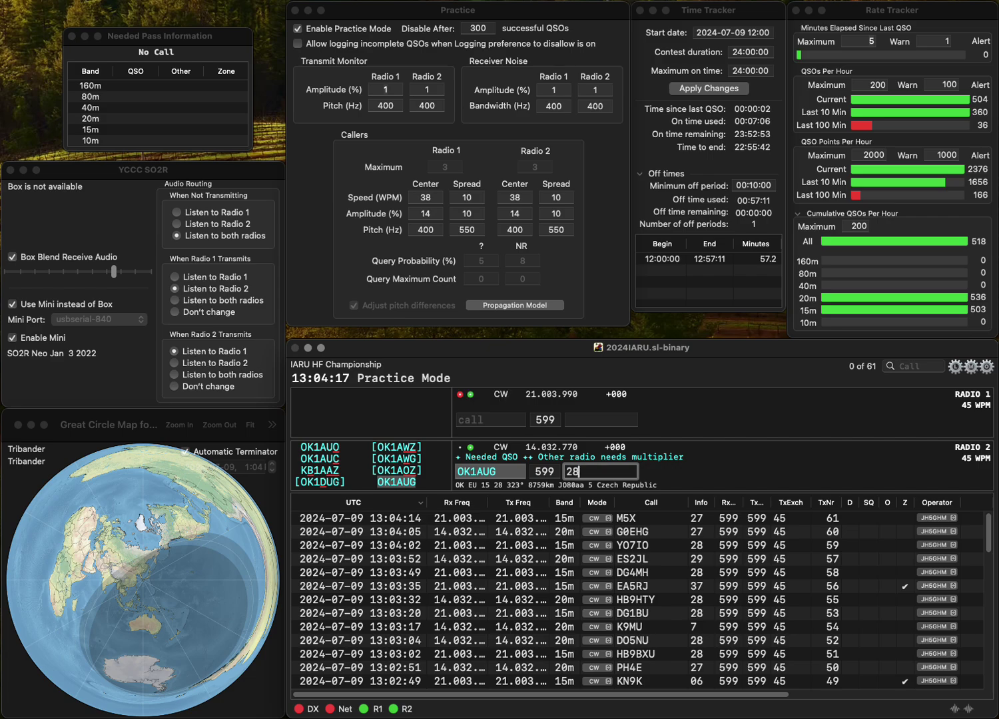
key(Return)
text(OK3OPA)
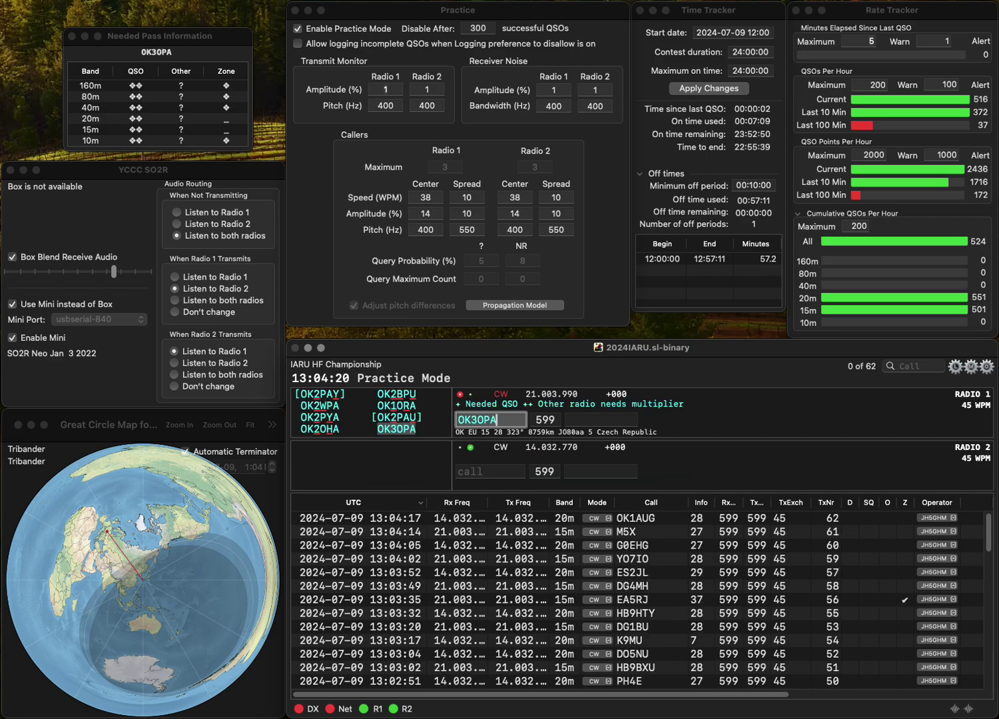
key(Return)
text(UT2NK)
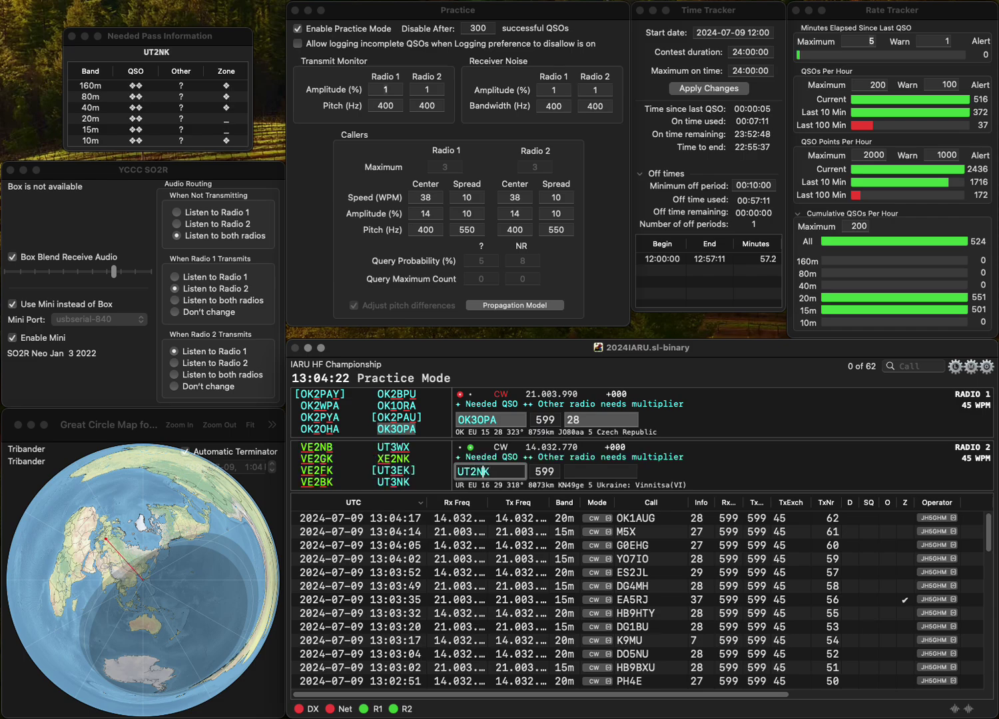
key(Left)
key(BackSpace)
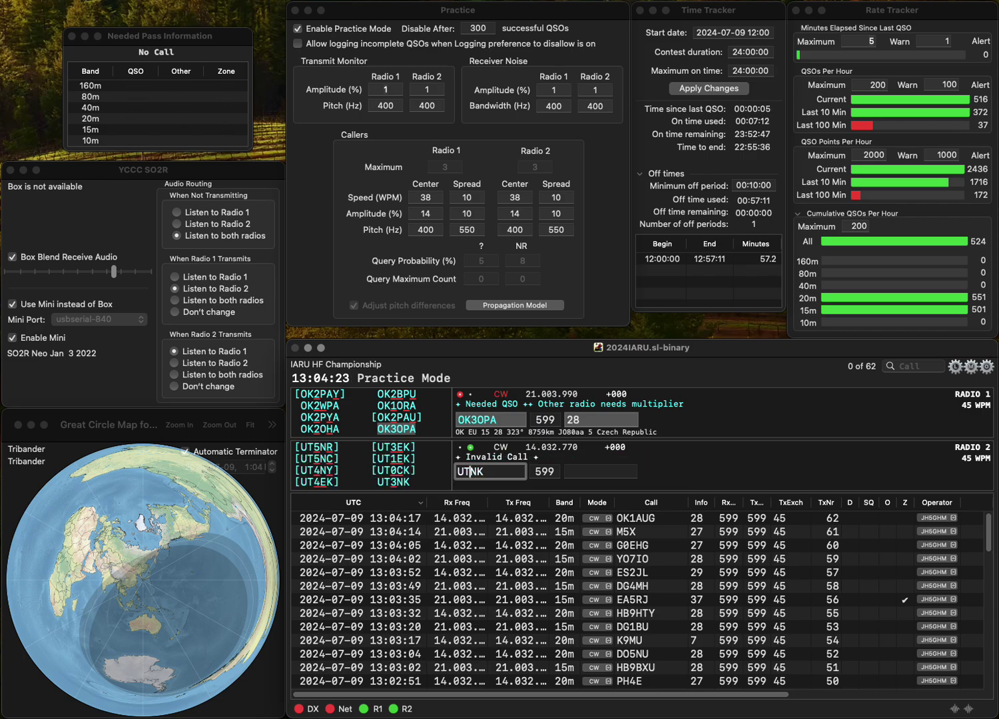
text(3)
key(Return)
key(space)
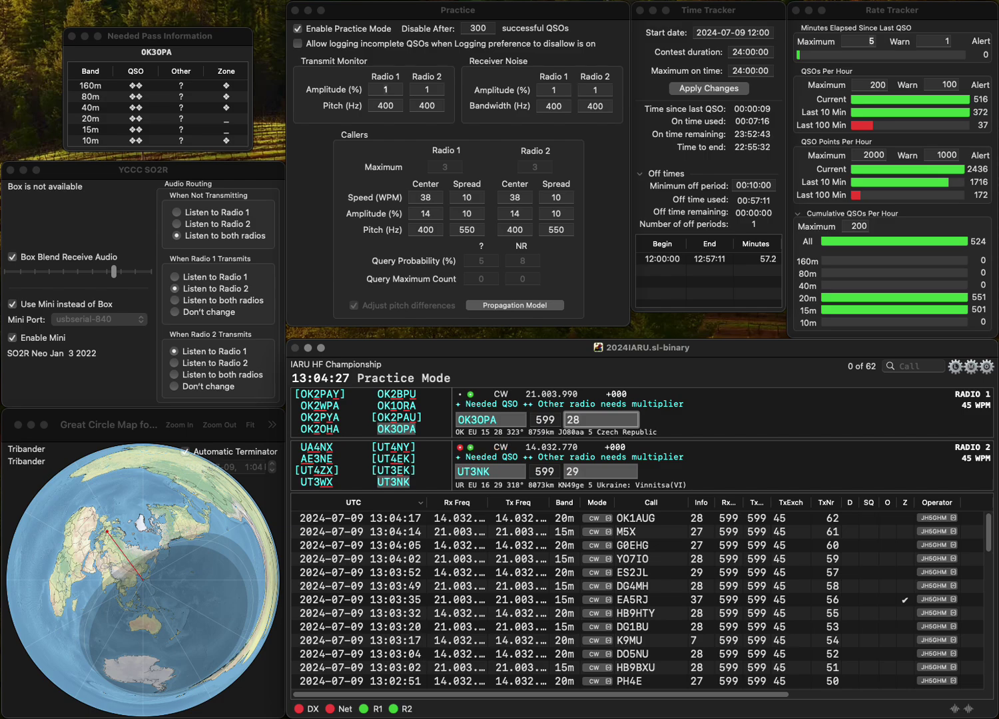
key(Return)
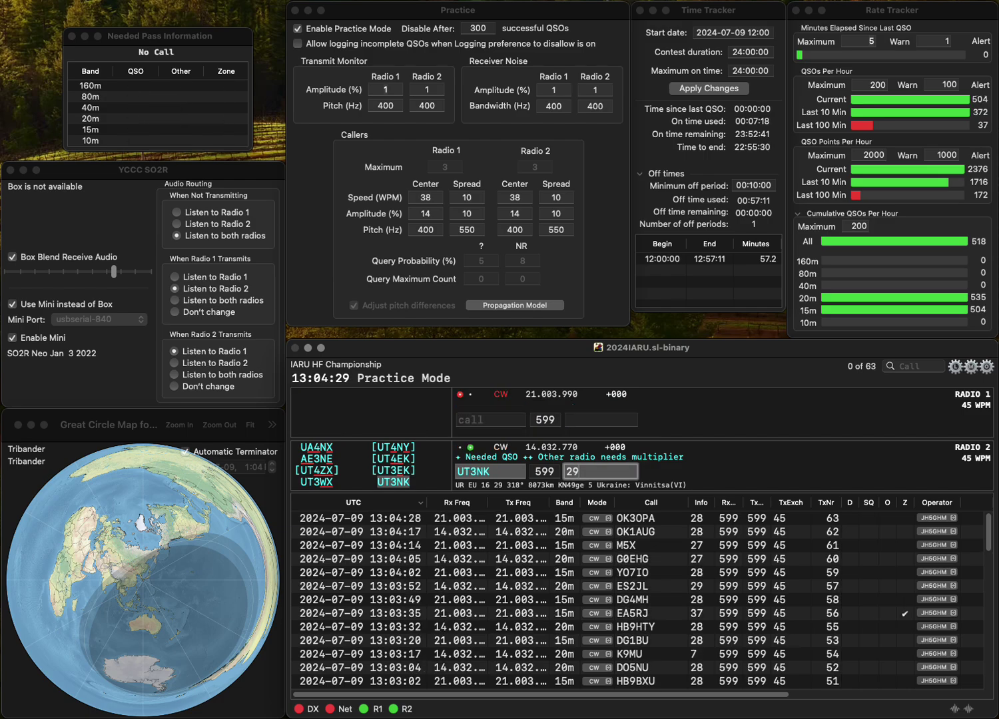
key(Return)
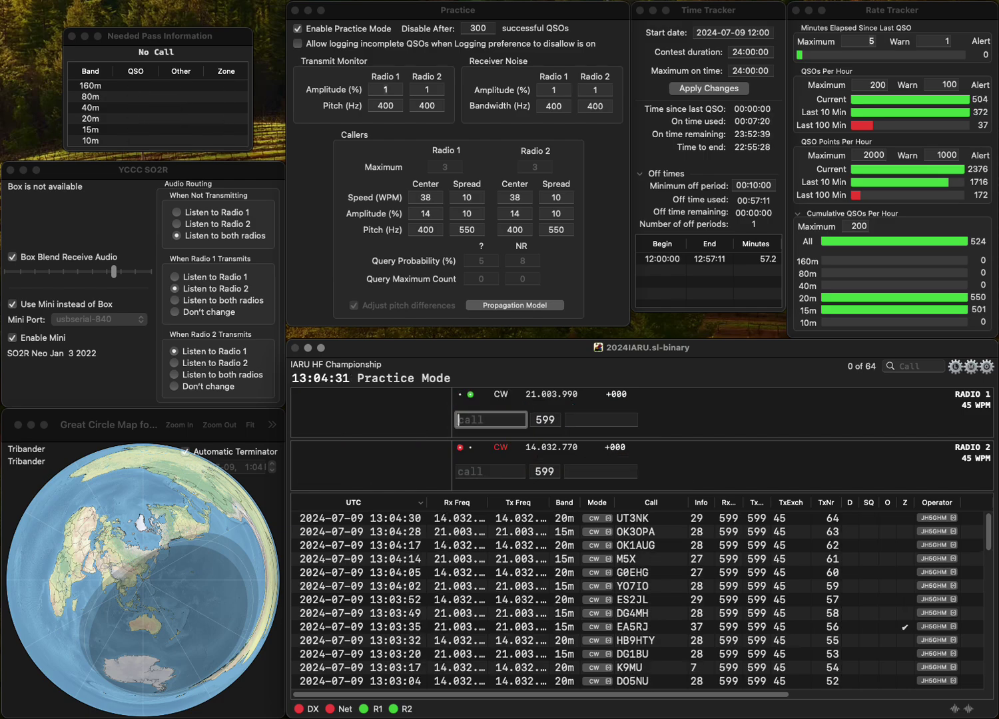
text(IK4WLA)
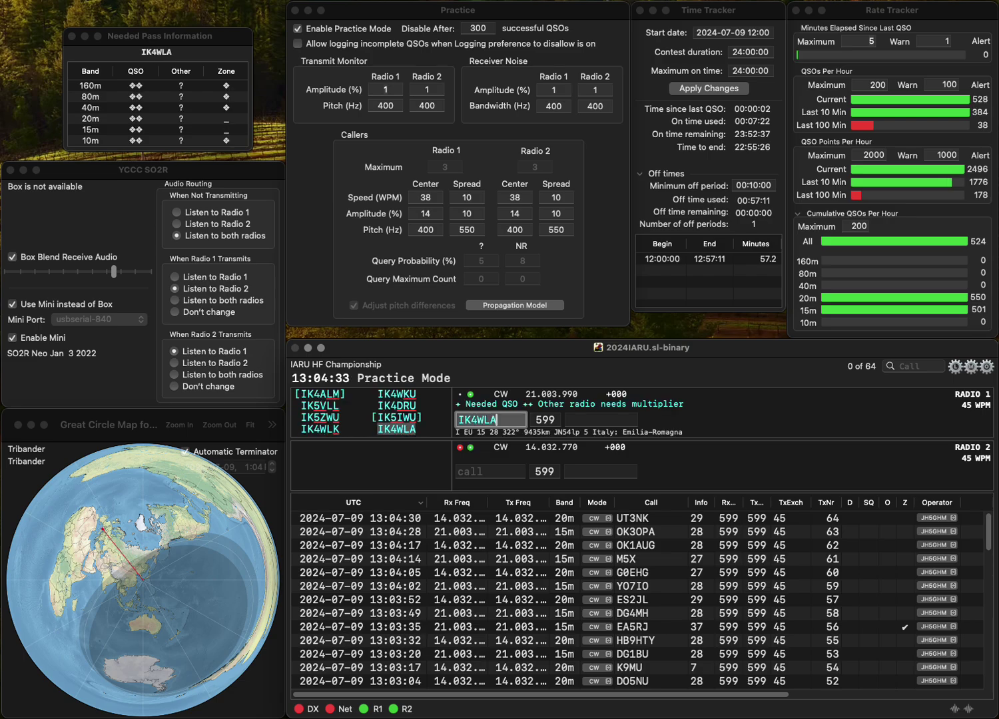
key(Return)
text(Y2)
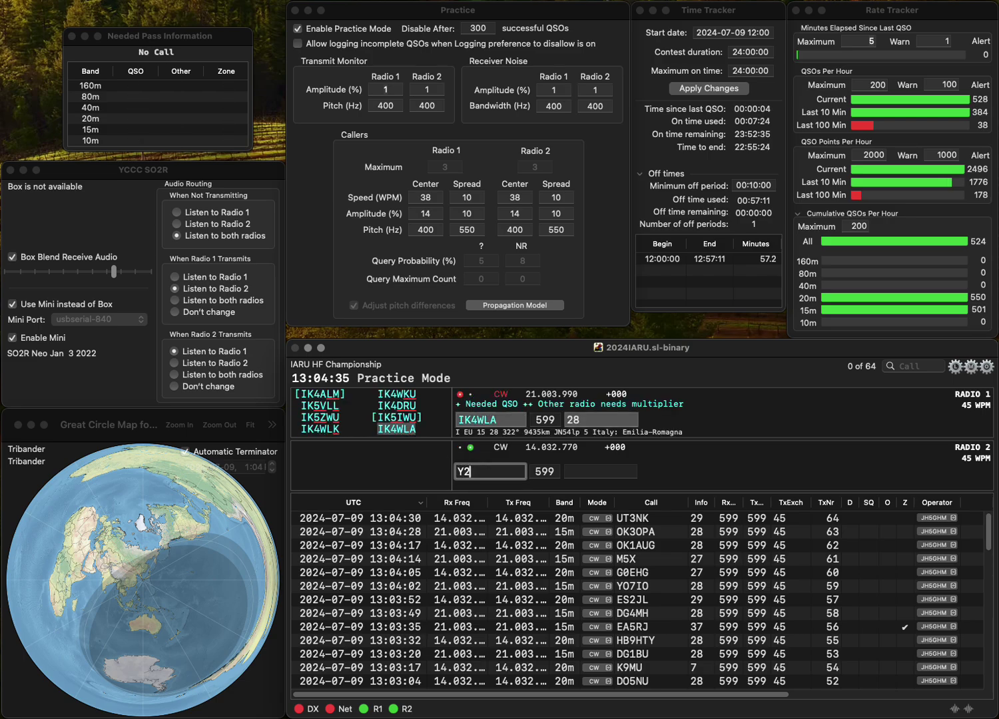
text(LNJ)
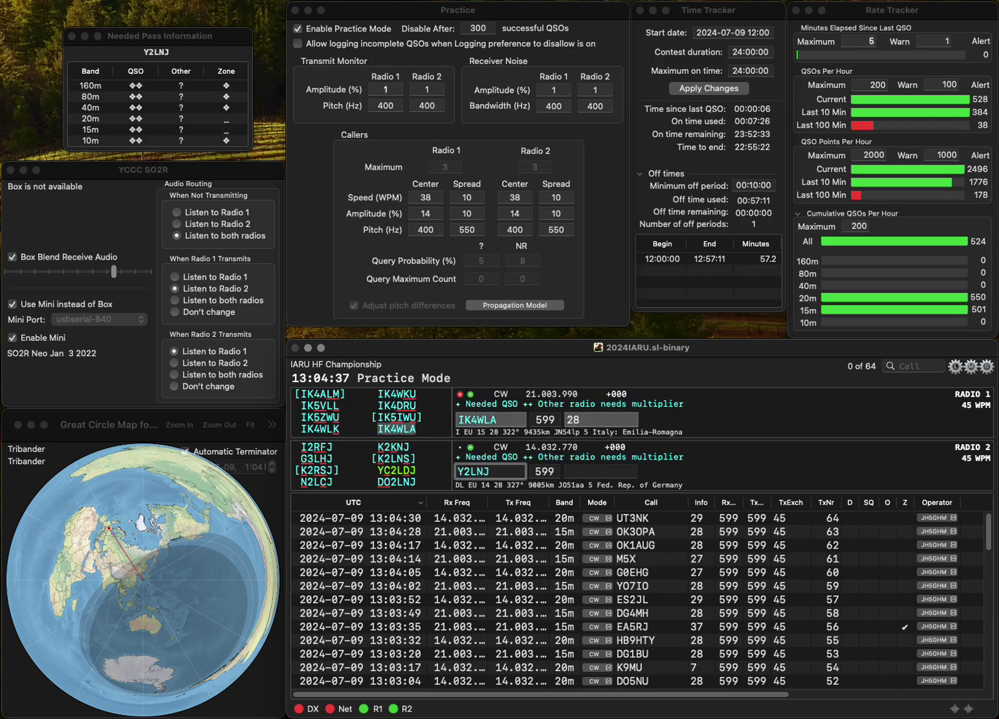
key(Home)
key(Delete)
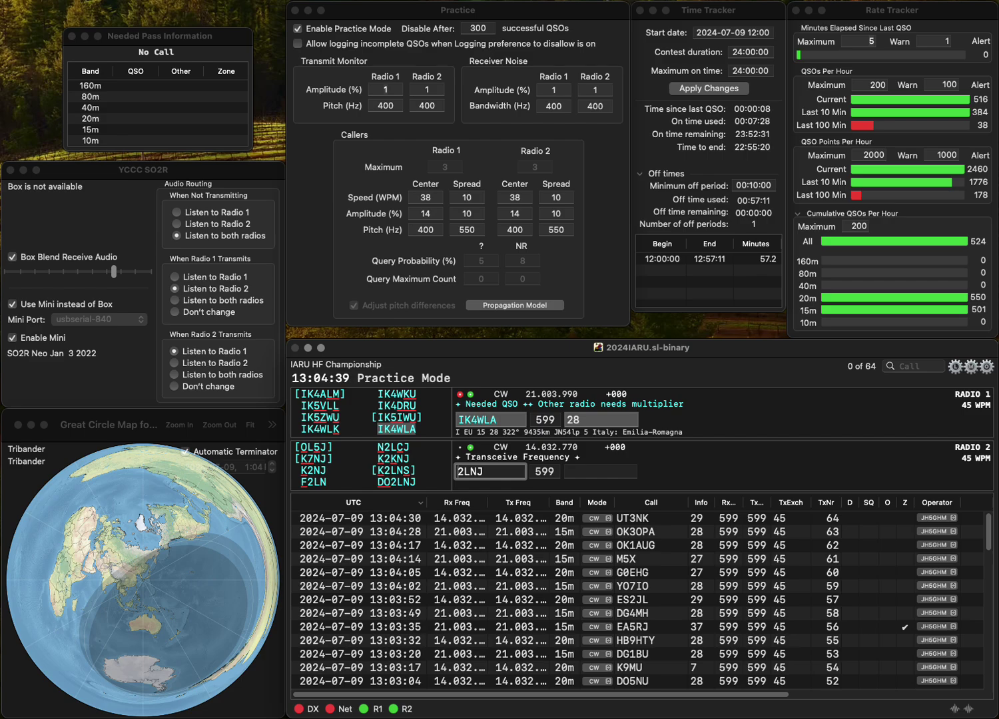
text(DO)
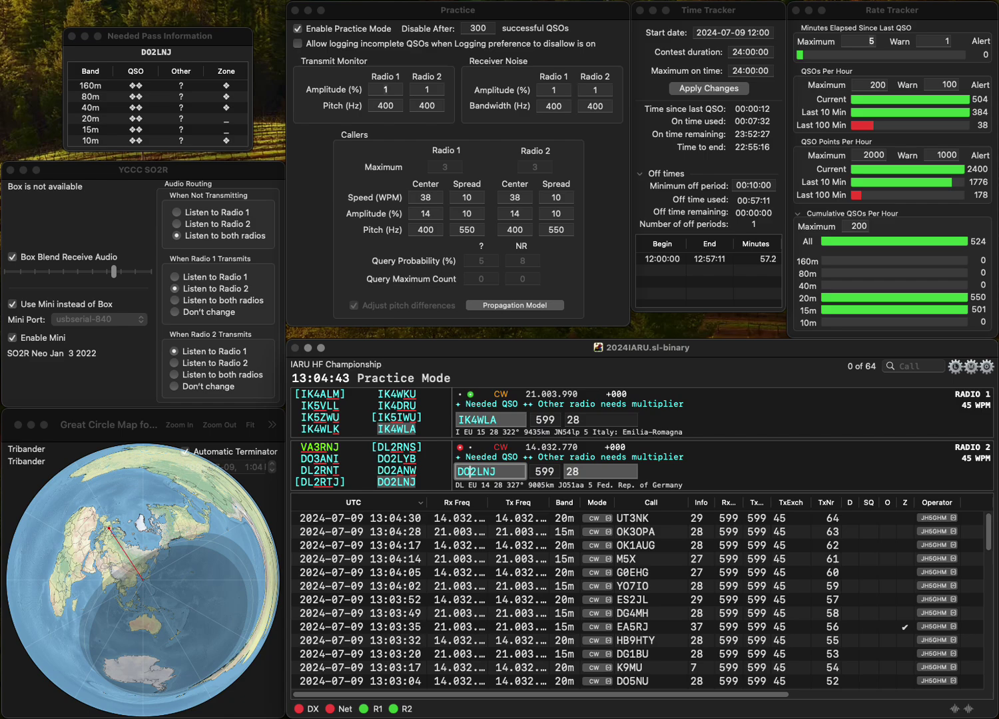
key(shift+Return)
key(space)
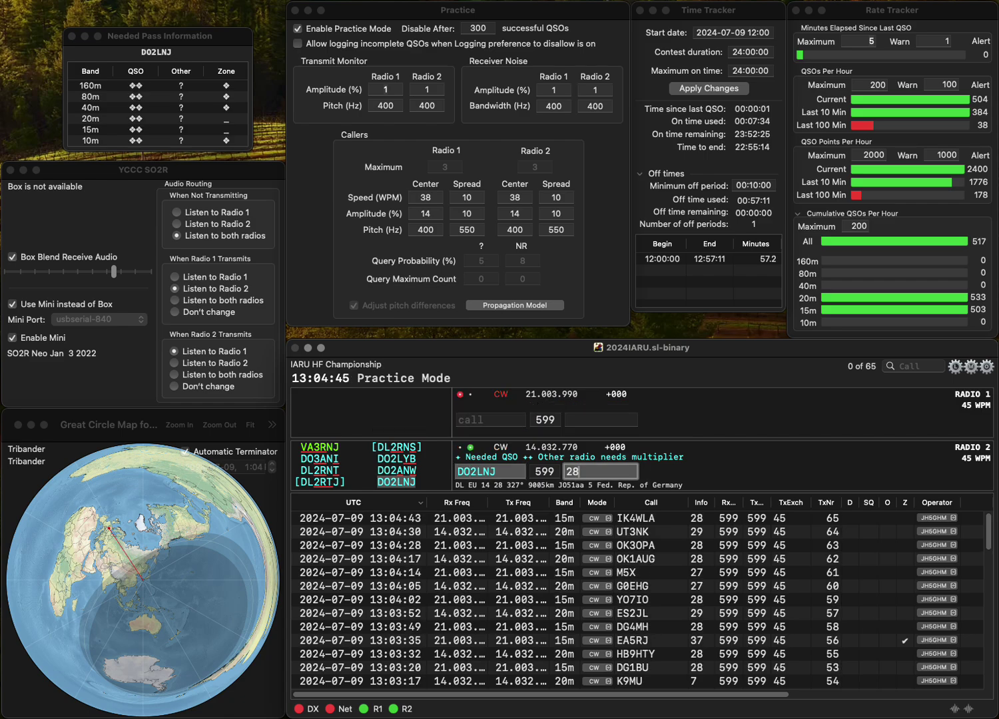
key(Return)
text(EA)
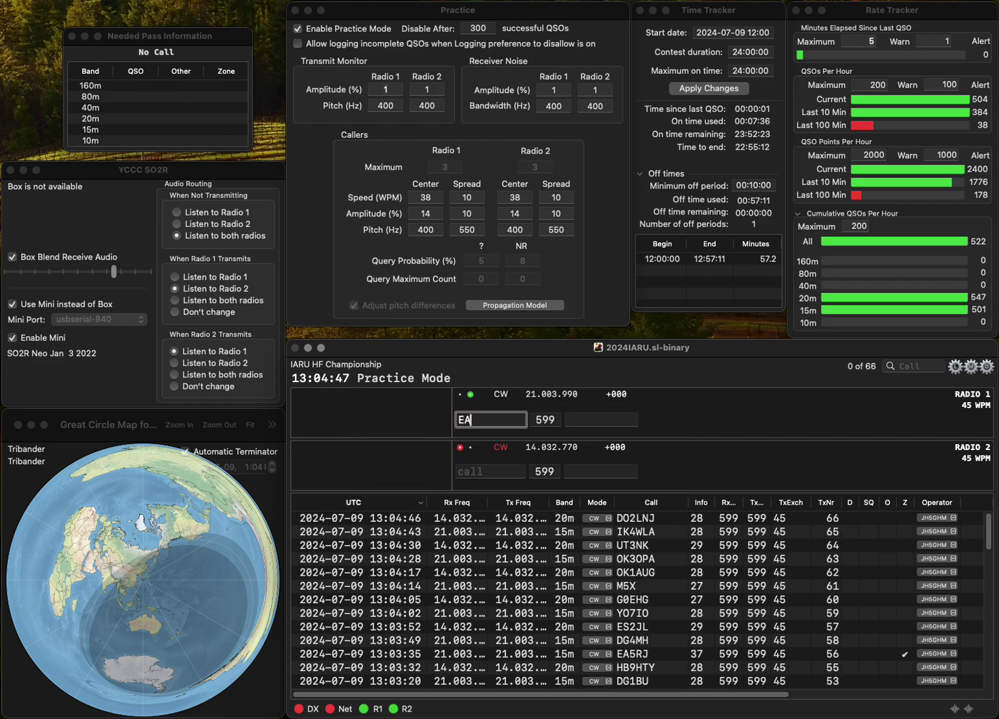
text(1CK)
key(Return)
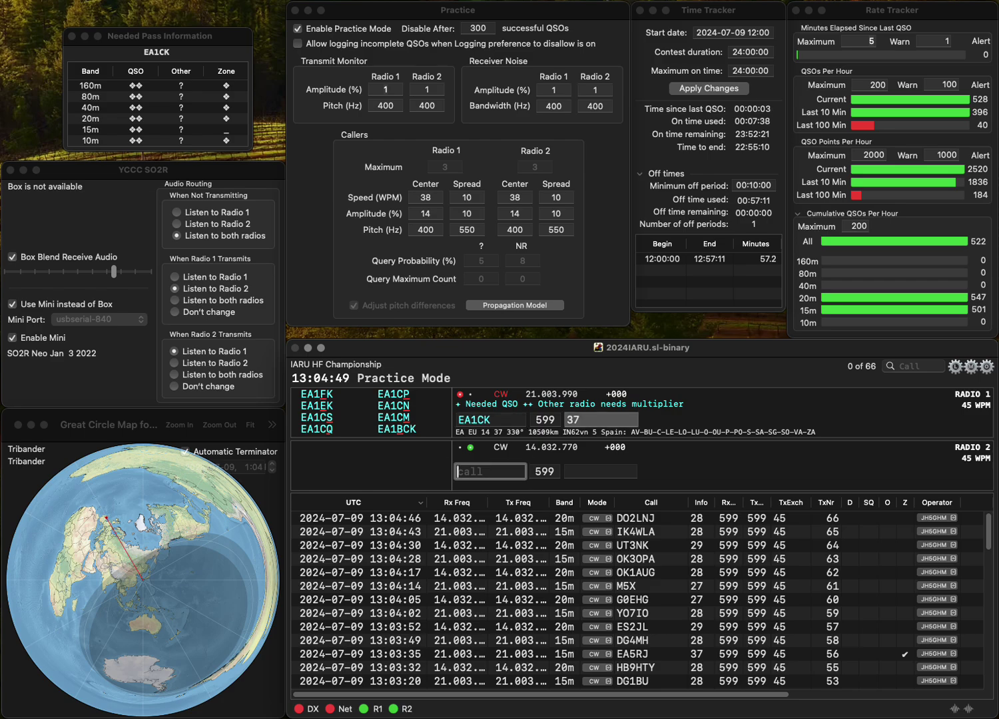
text(HM9T)
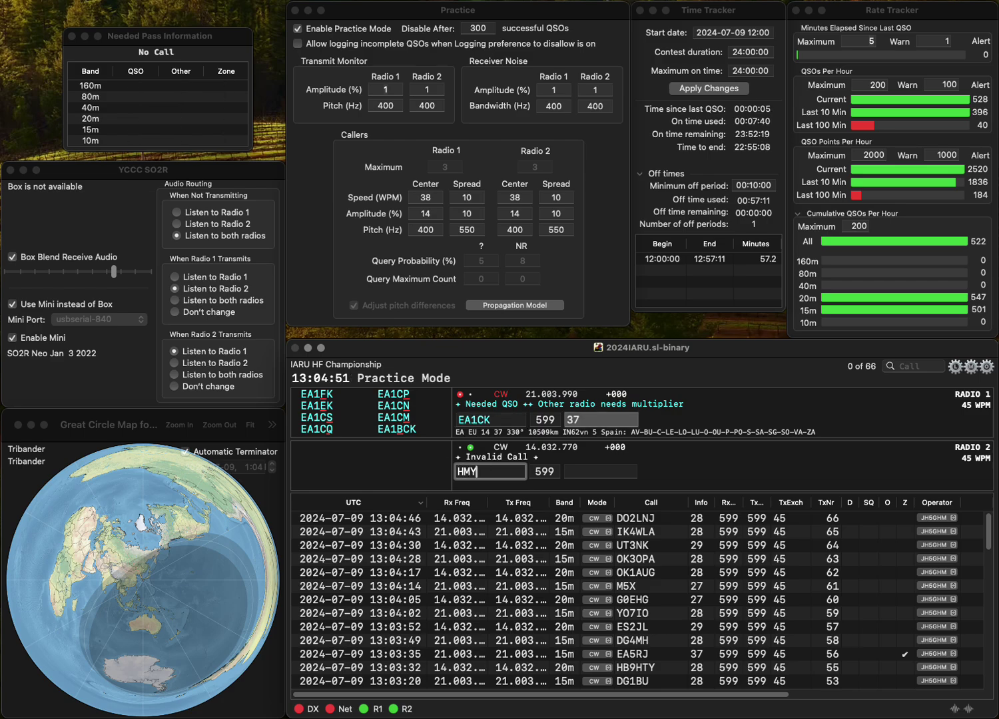
key(BackSpace)
key(BackSpace)
text(YEC)
key(Home)
key(Delete)
text(SM)
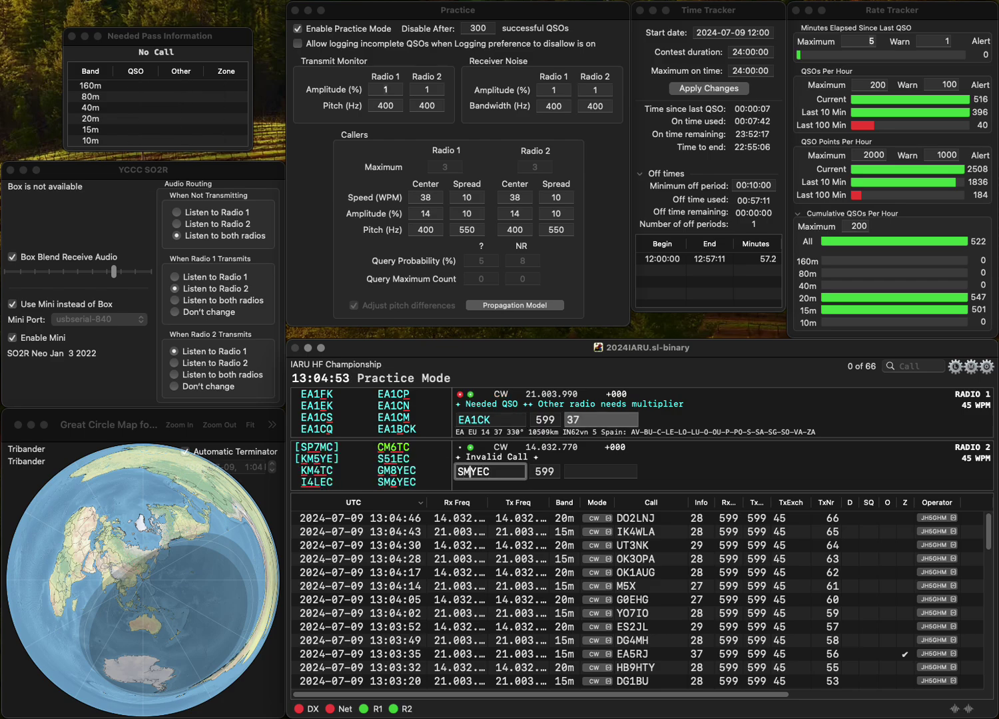
text(6)
key(Return)
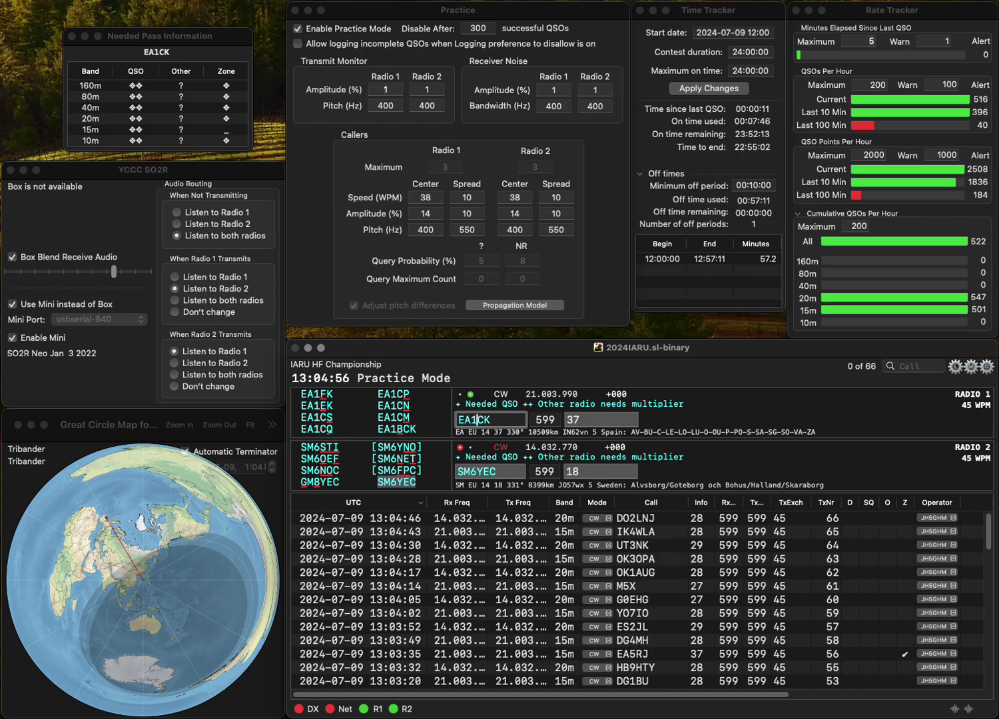
key(Return)
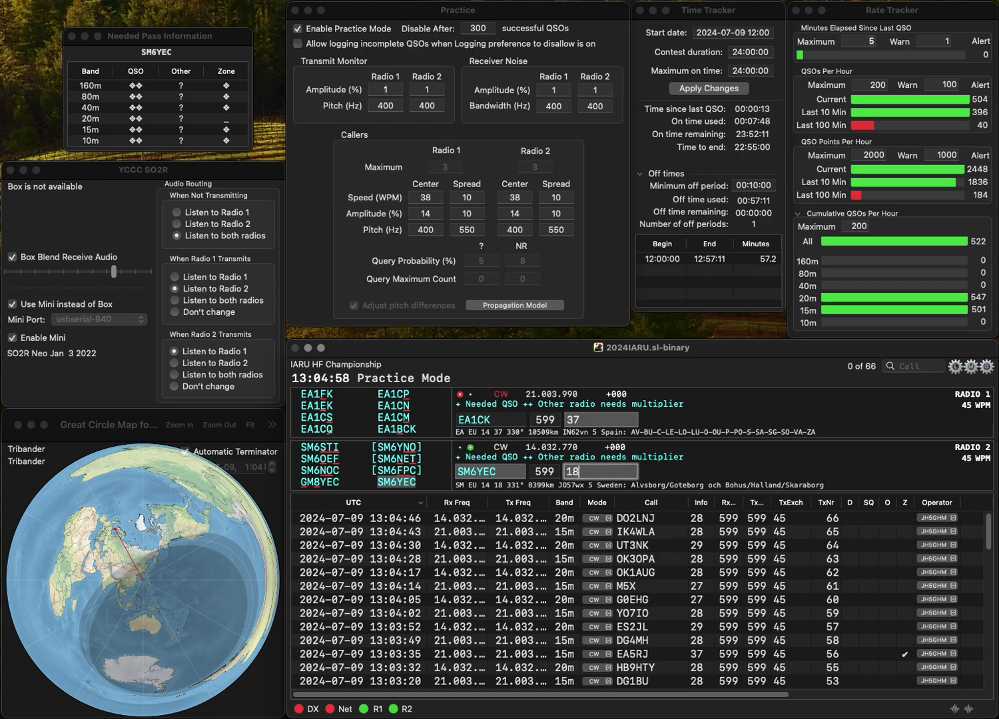
key(Return)
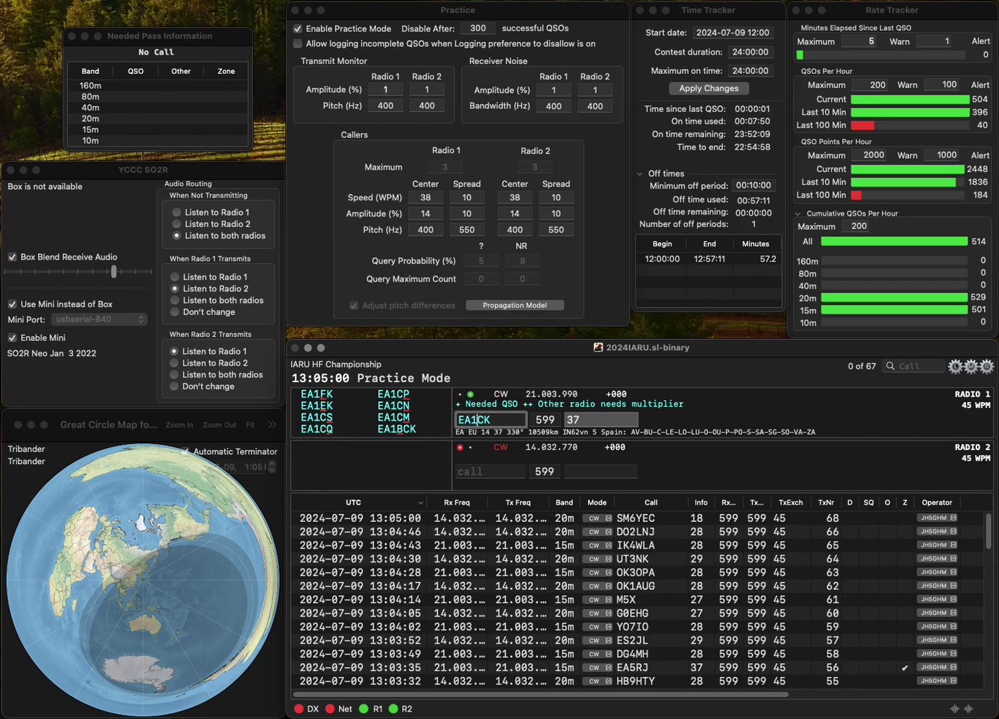
key(BackSpace)
text(3)
key(Return)
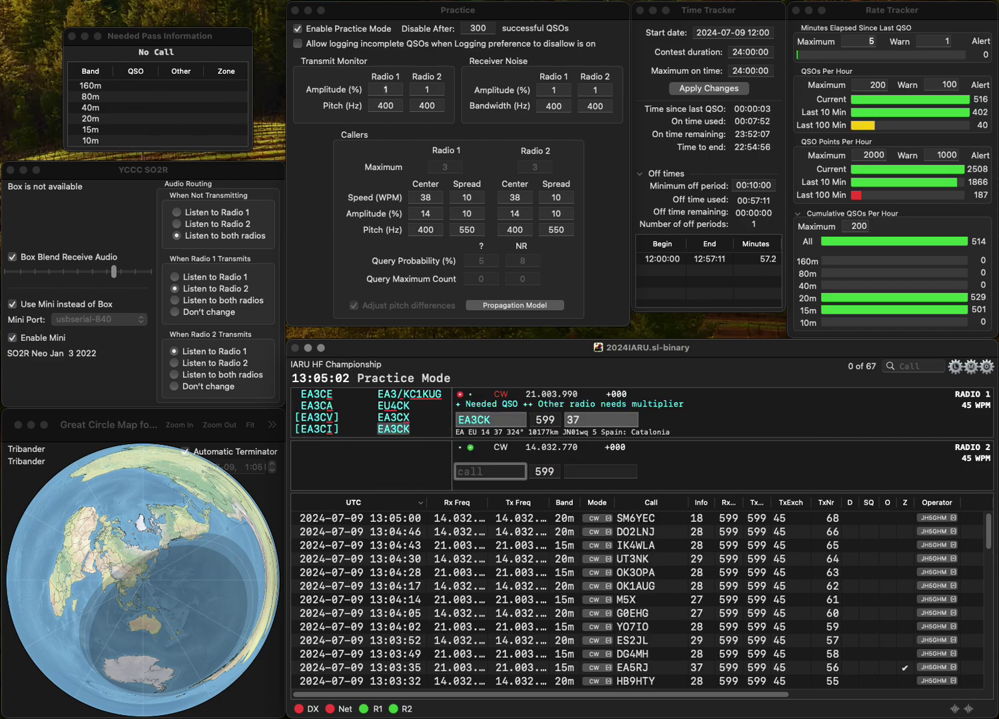
text(DL6BW)
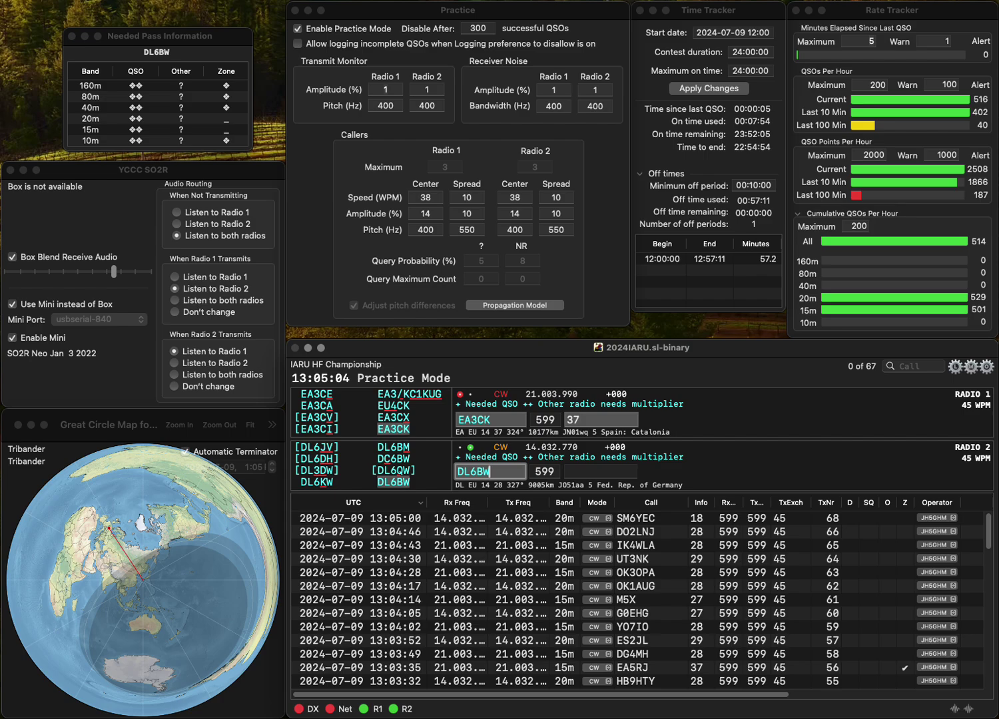
key(Return)
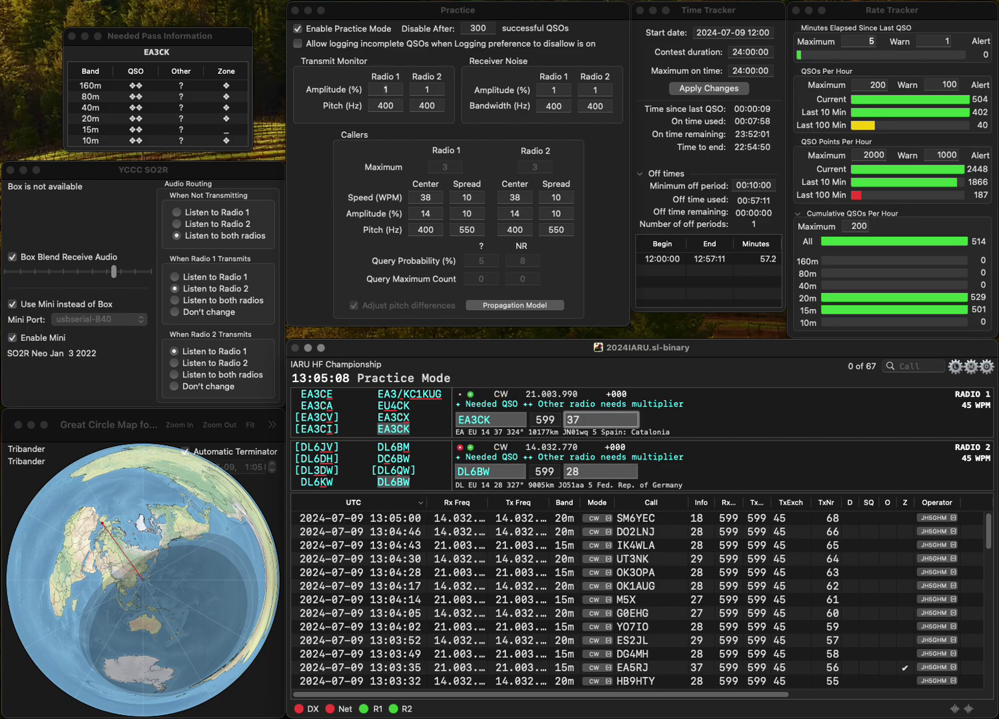
key(Return)
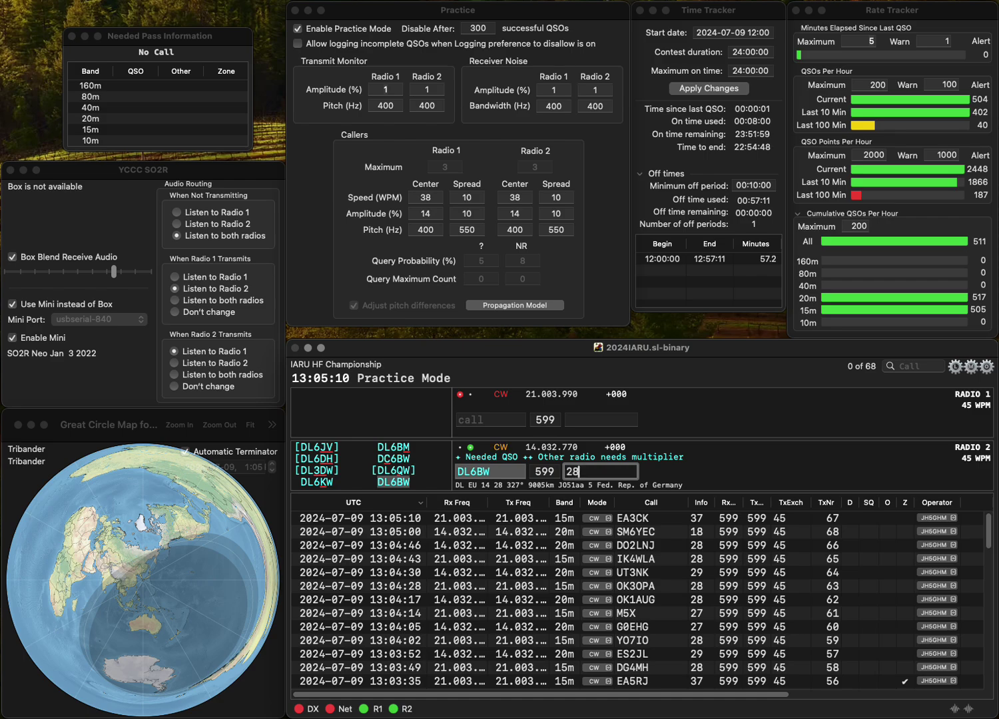
key(Return)
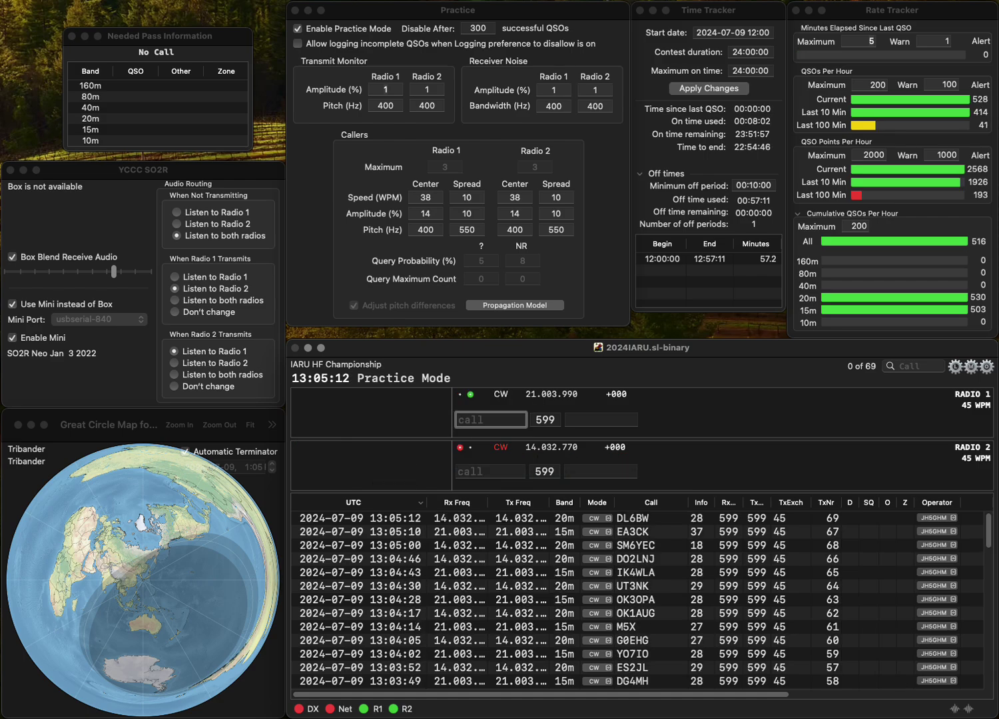
- Correct the Radio 1 call to AO5U and send its exchange
text(AGOU)
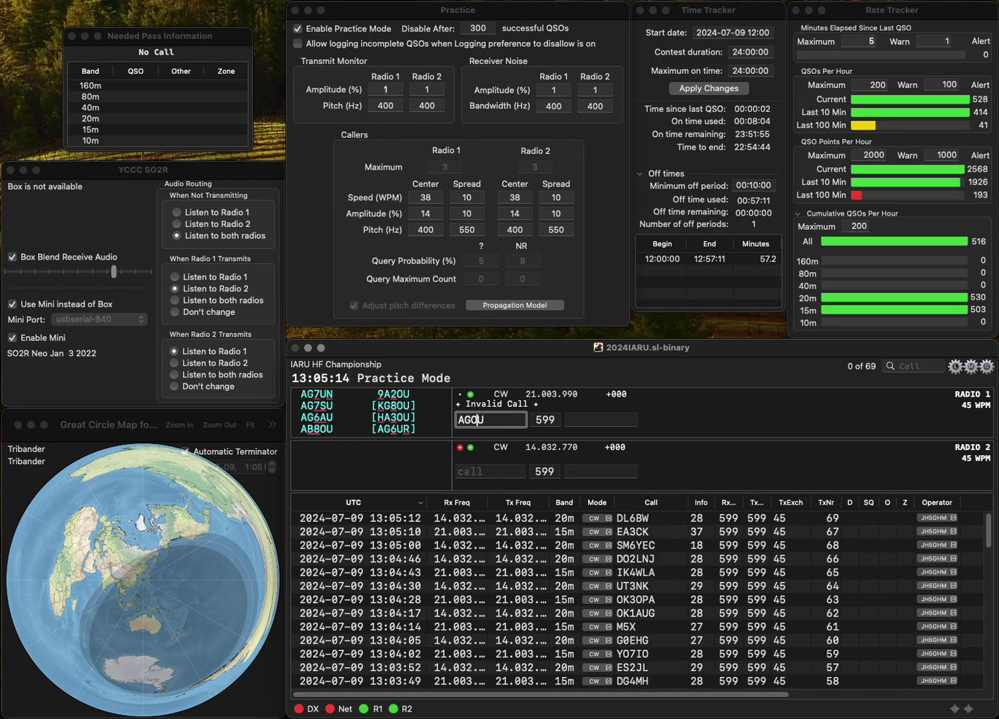
key(Left)
key(Left)
key(BackSpace)
text(T)
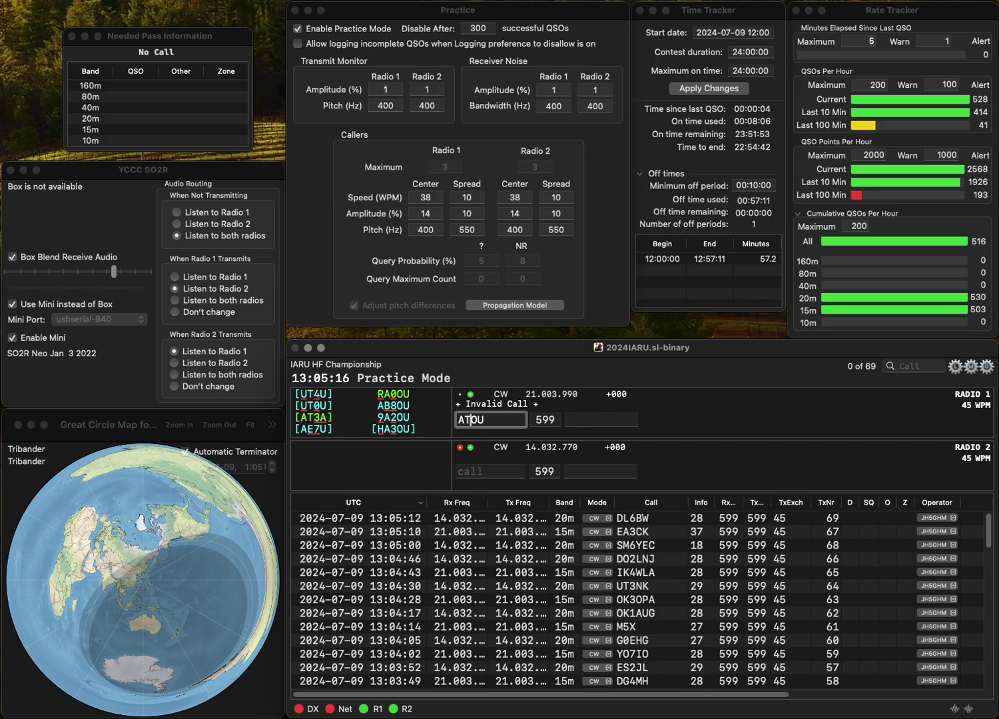
key(BackSpace)
text(O)
key(Right)
key(BackSpace)
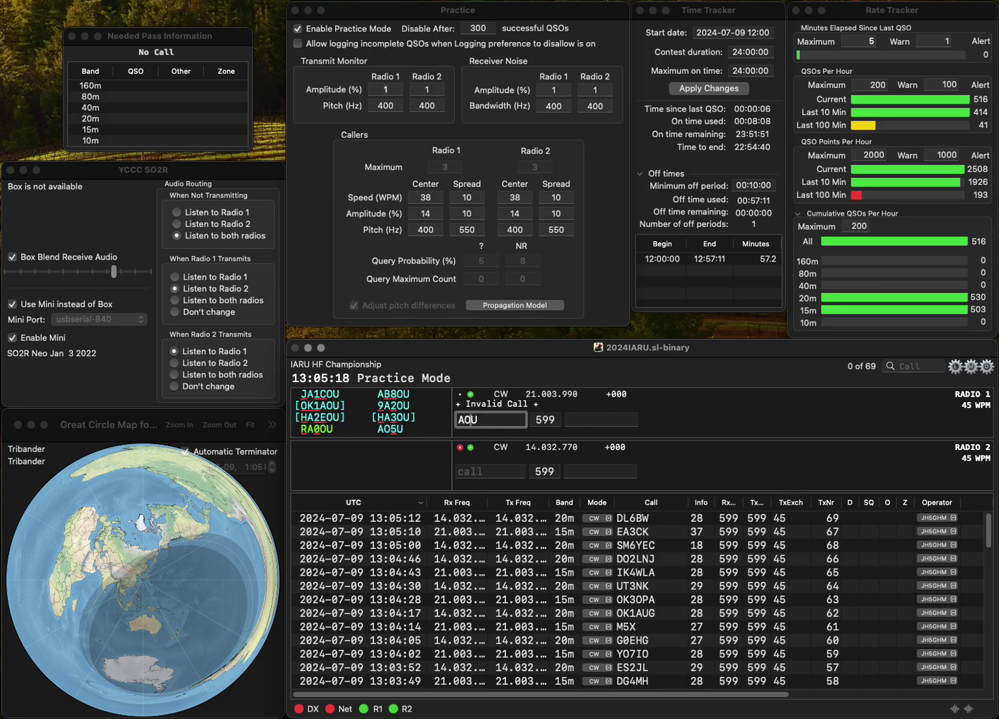
text(5)
key(Return)
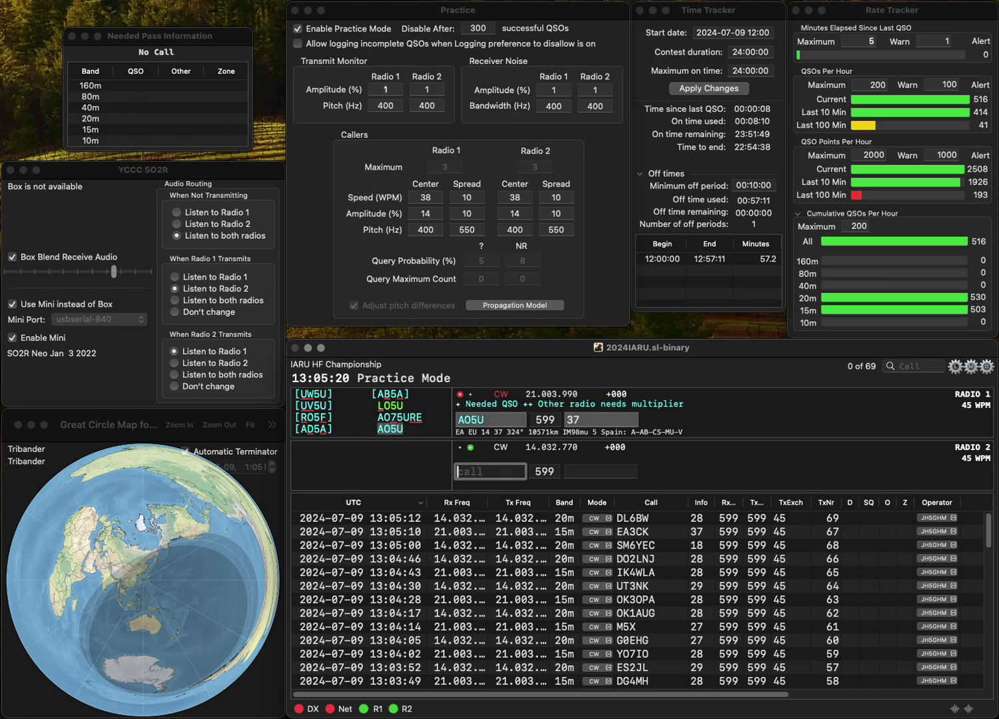
- Send 9A1A's exchange on Radio 2, then log the AO5U and 9A1A contacts
text(9A1A)
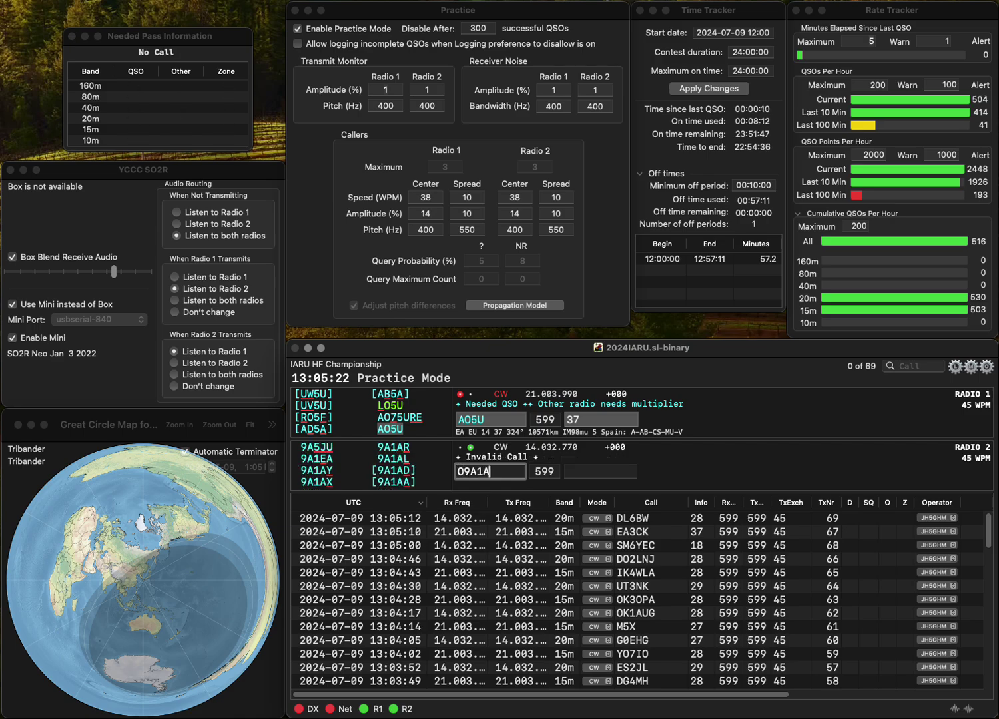
key(Return)
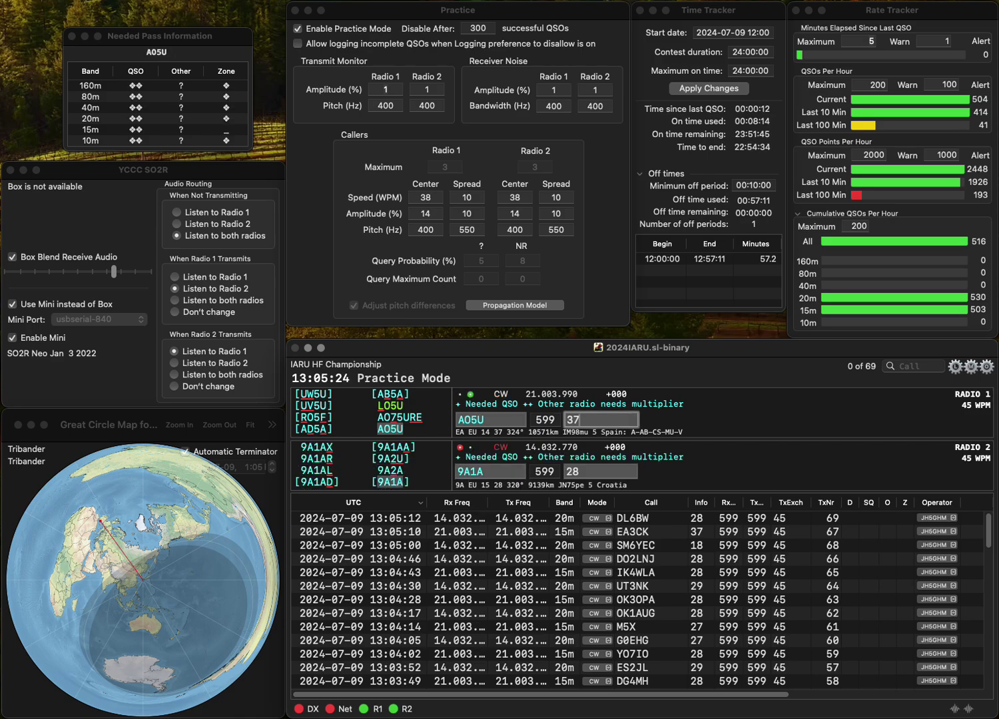
key(Return)
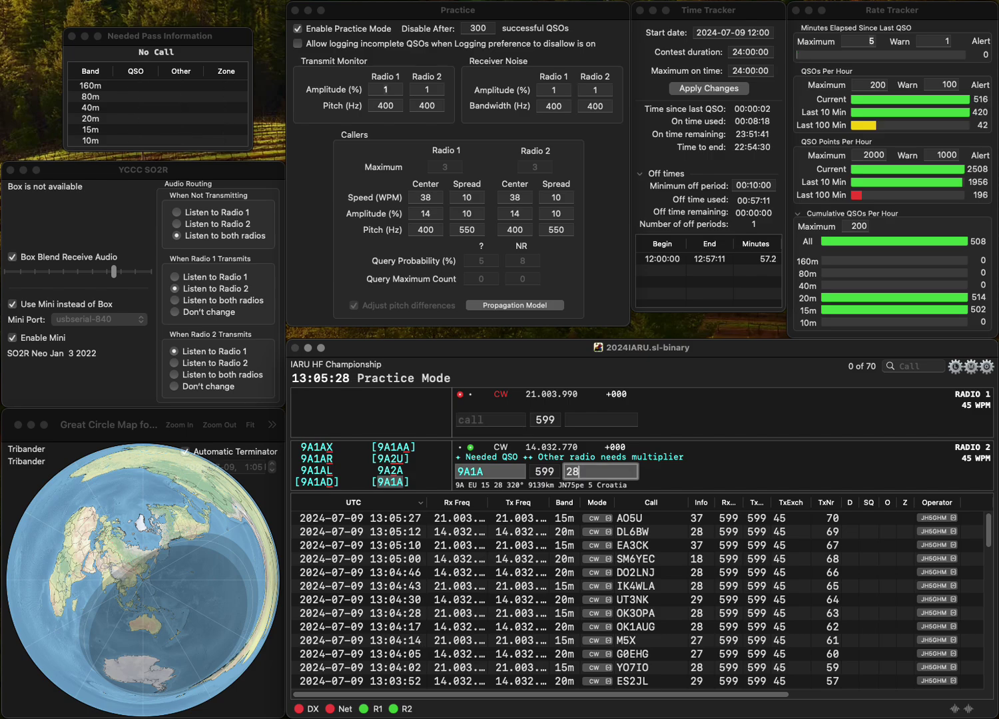
key(Return)
text(H)
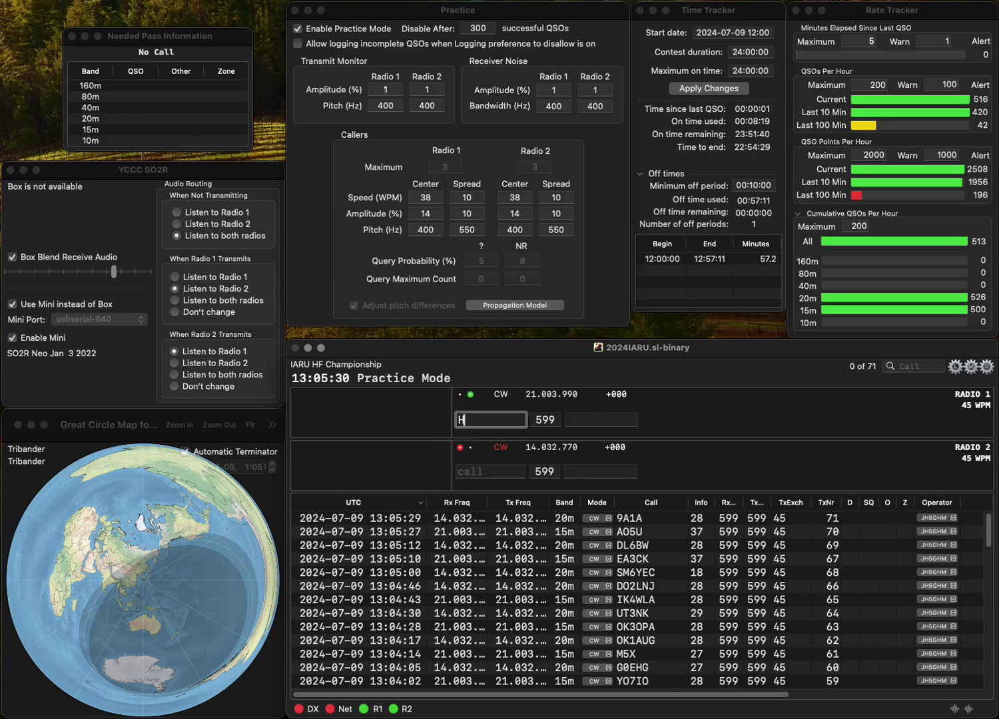
text(B9FMN)
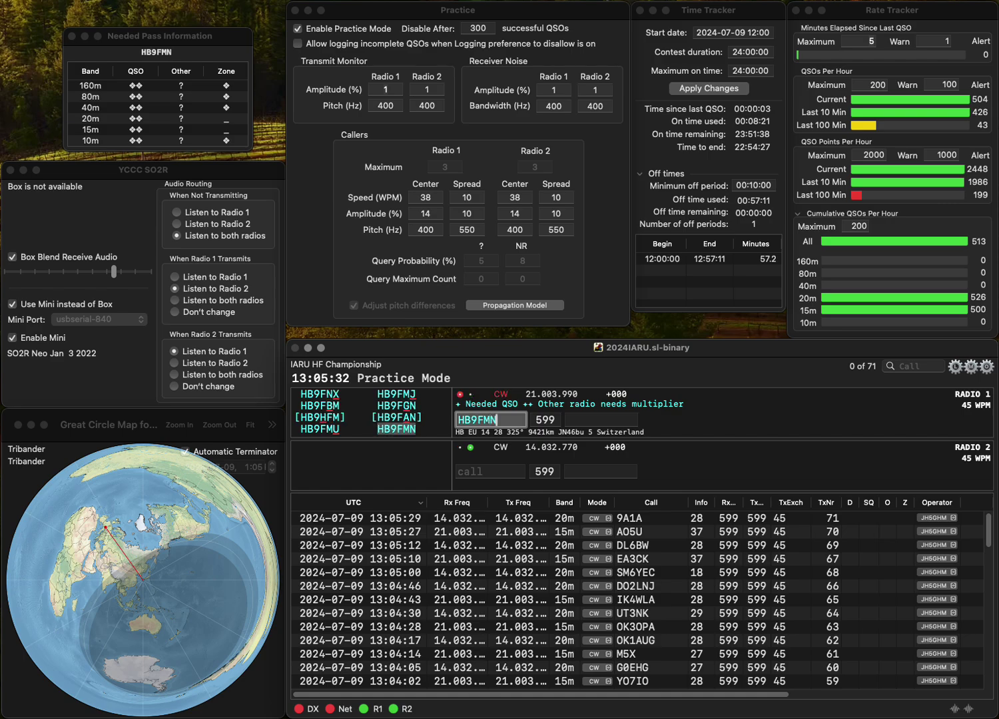
key(Return)
text(TJM)
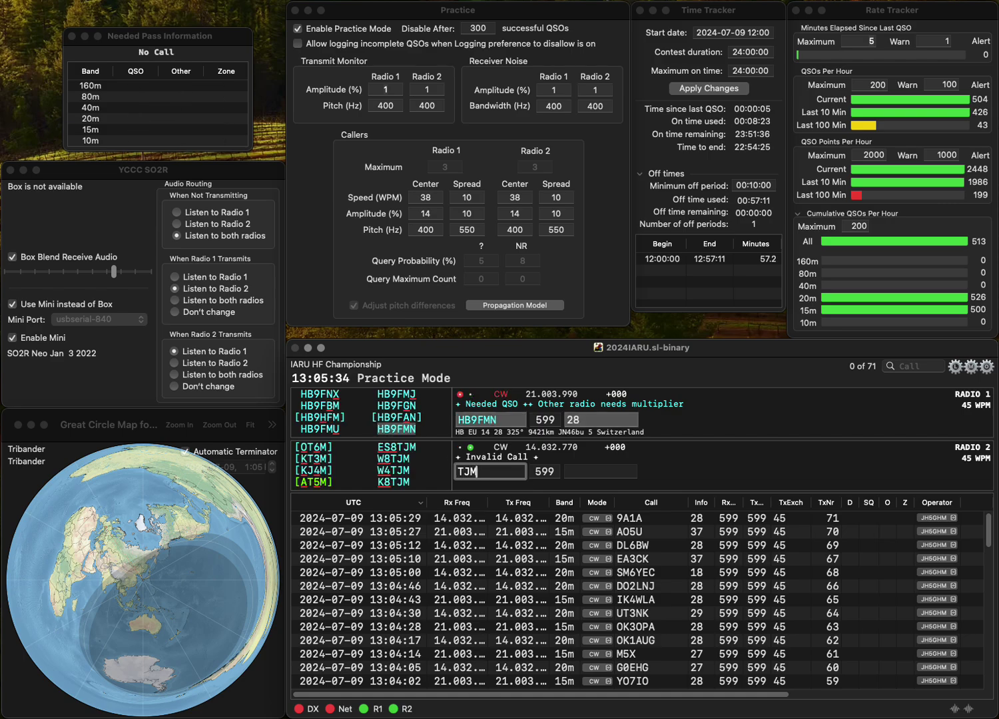
key(Home)
text(K8)
key(Return)
key(space)
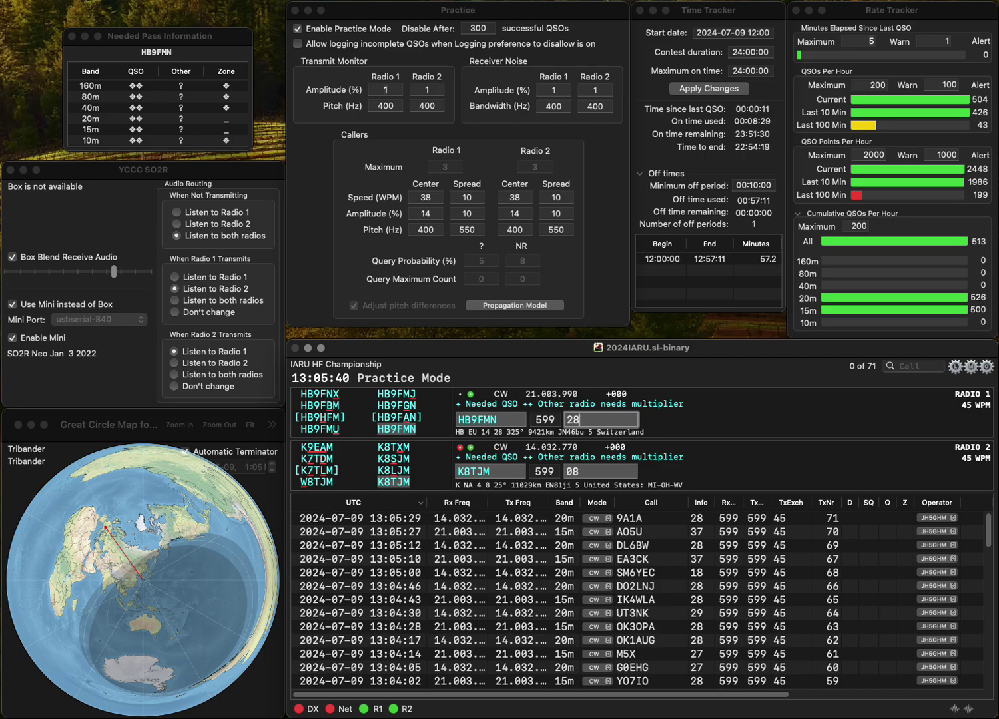
key(Return)
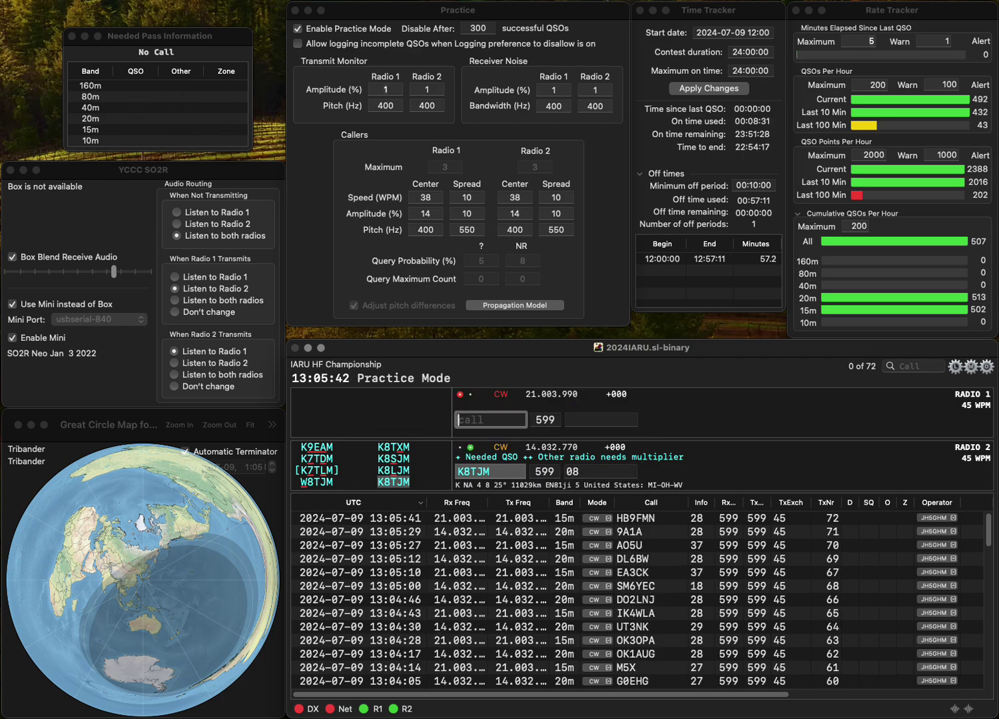
- Enter G4PGS (corrected from G4PGH) and EA5RJ and send both exchanges
text(G)
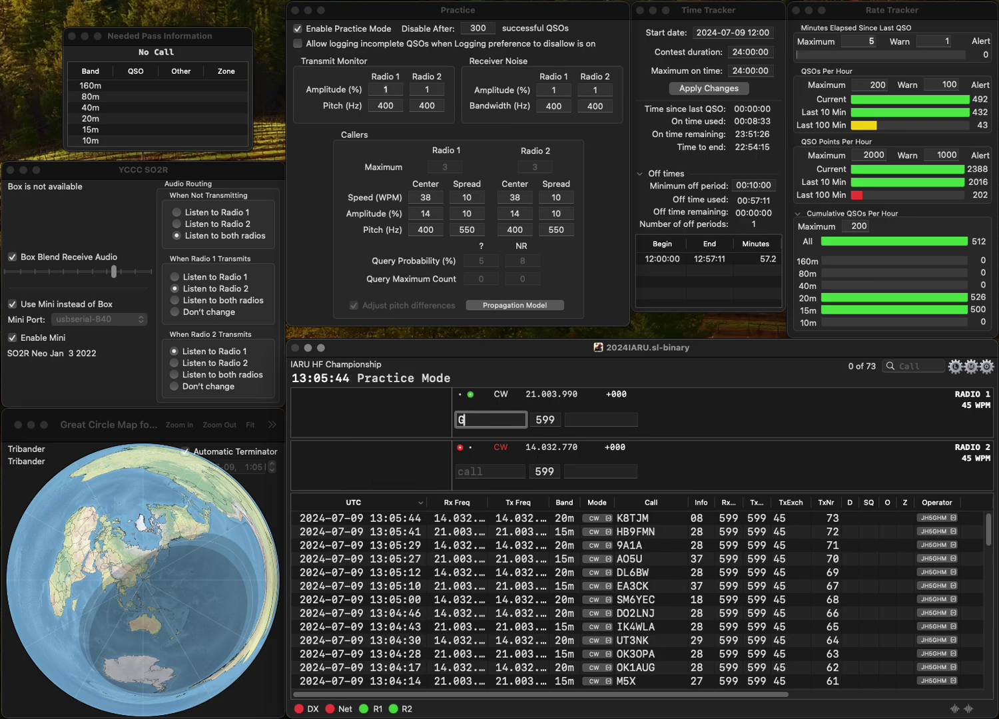
text(4PGH)
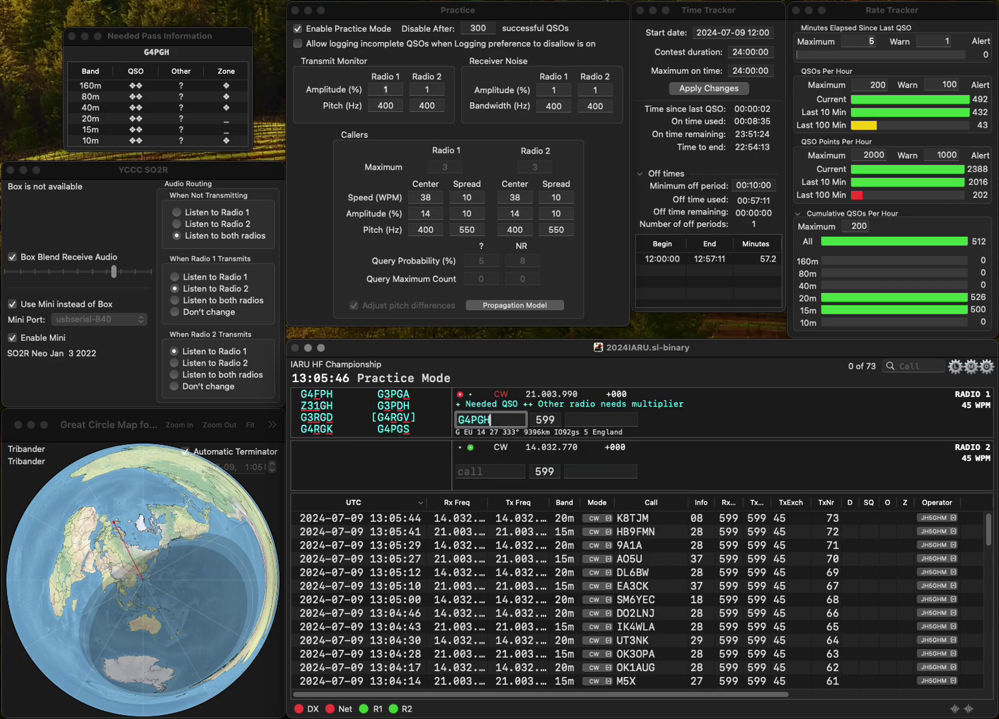
key(BackSpace)
key(BackSpace)
text(S)
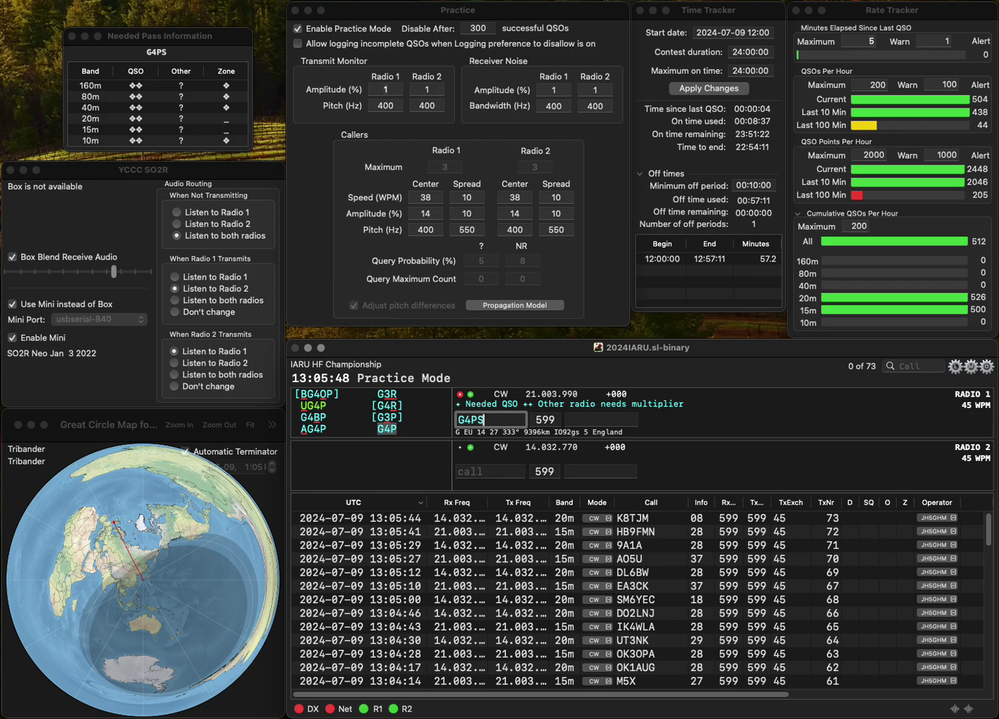
key(Left)
text(G)
key(Return)
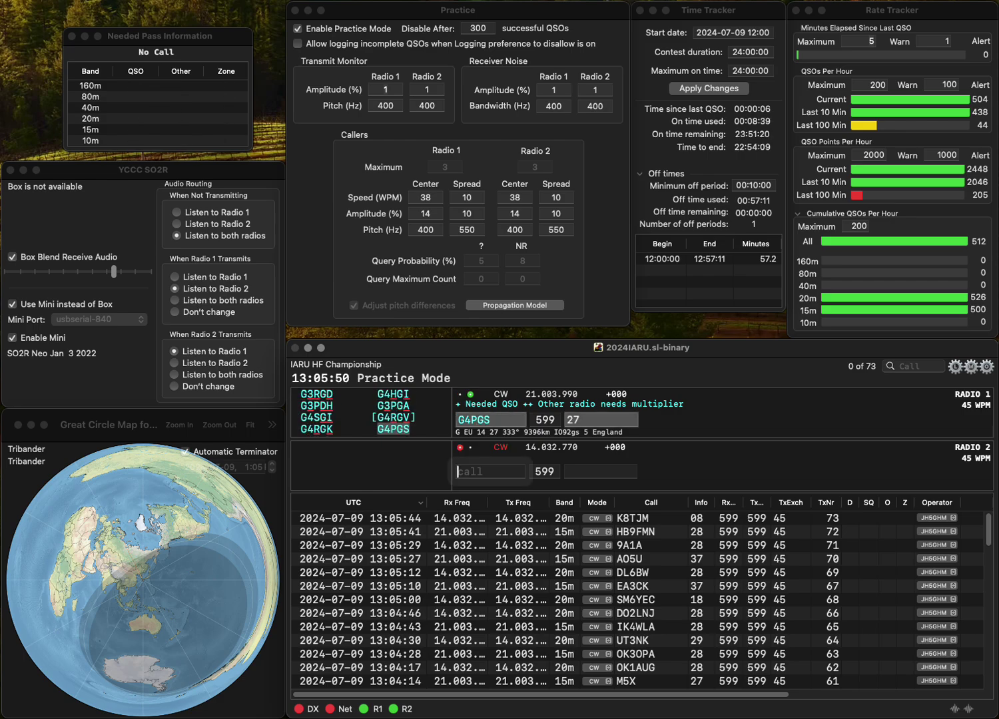
text(EA5)
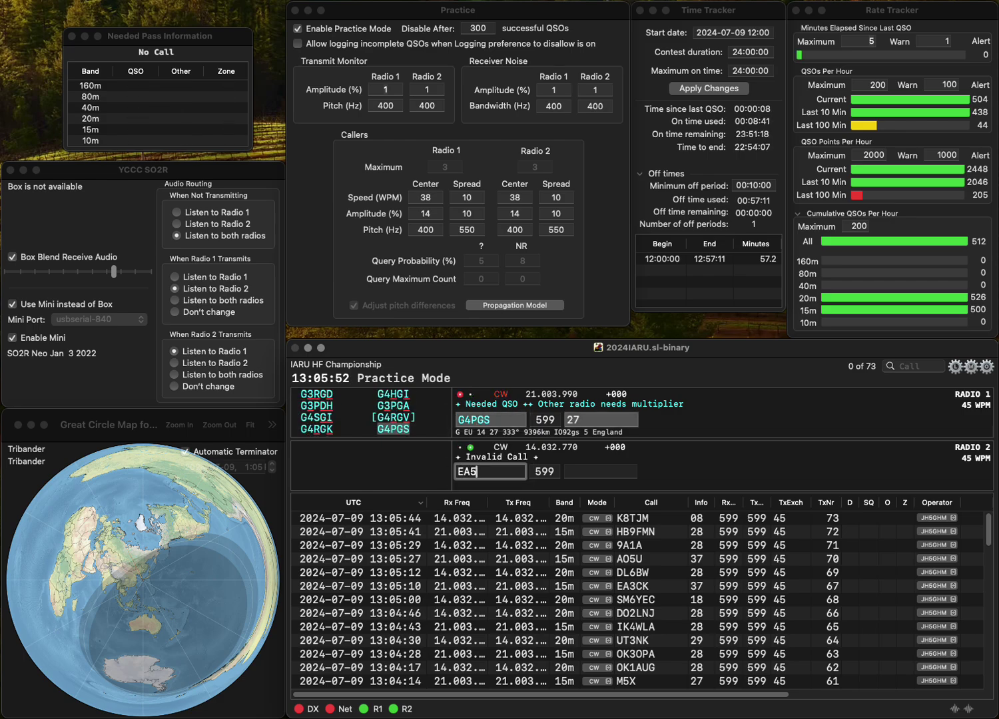
text(RJ)
key(Return)
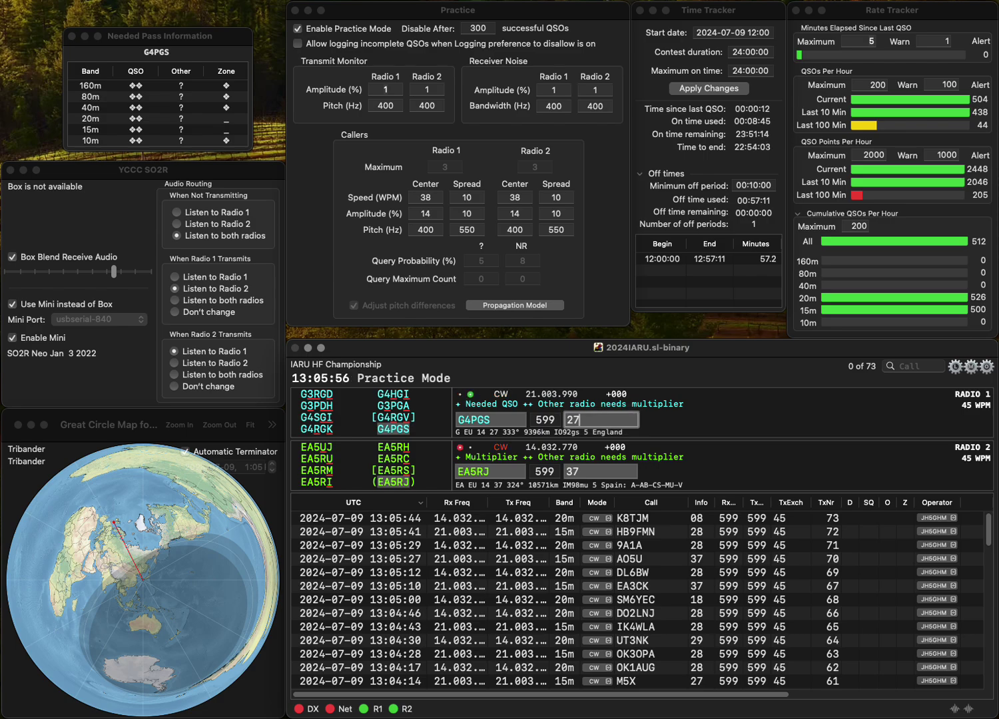
key(Return)
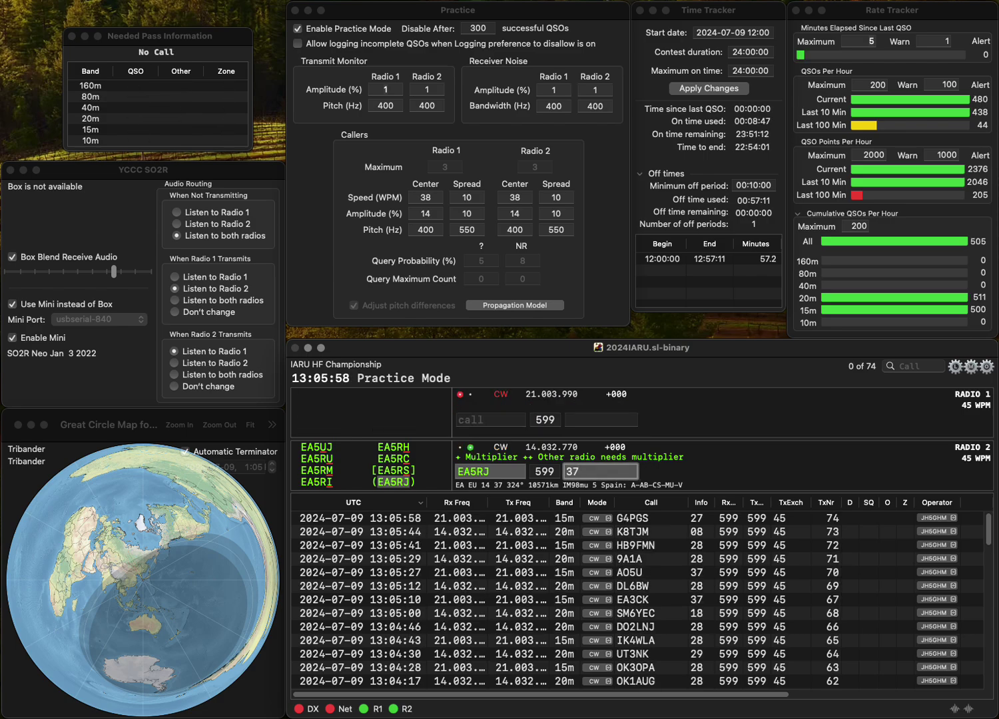
key(Return)
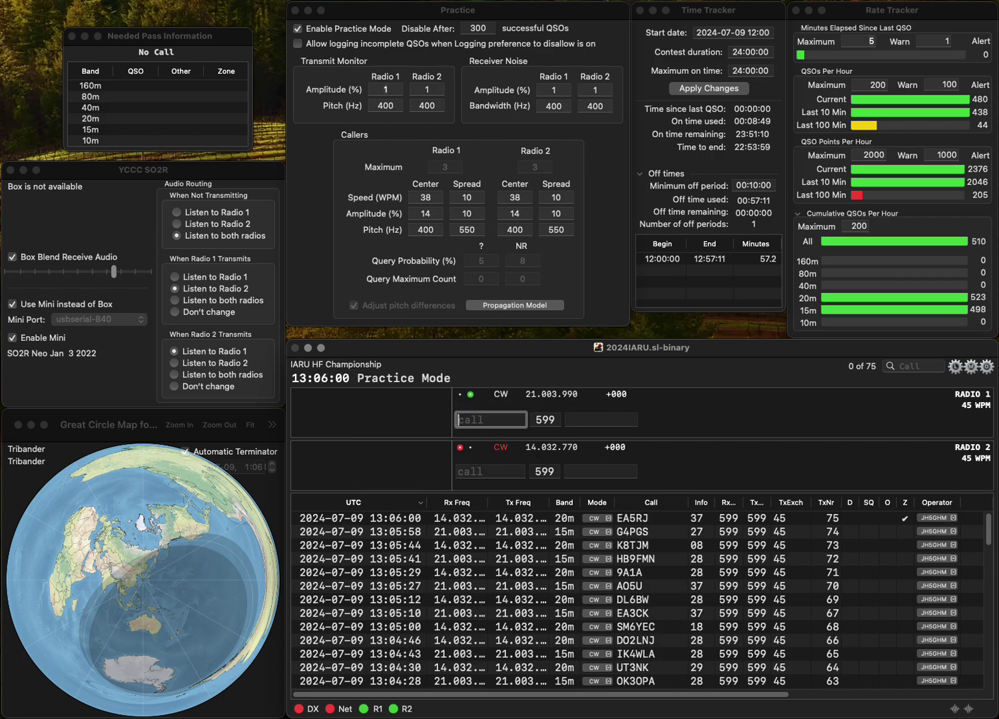
text(OL68J)
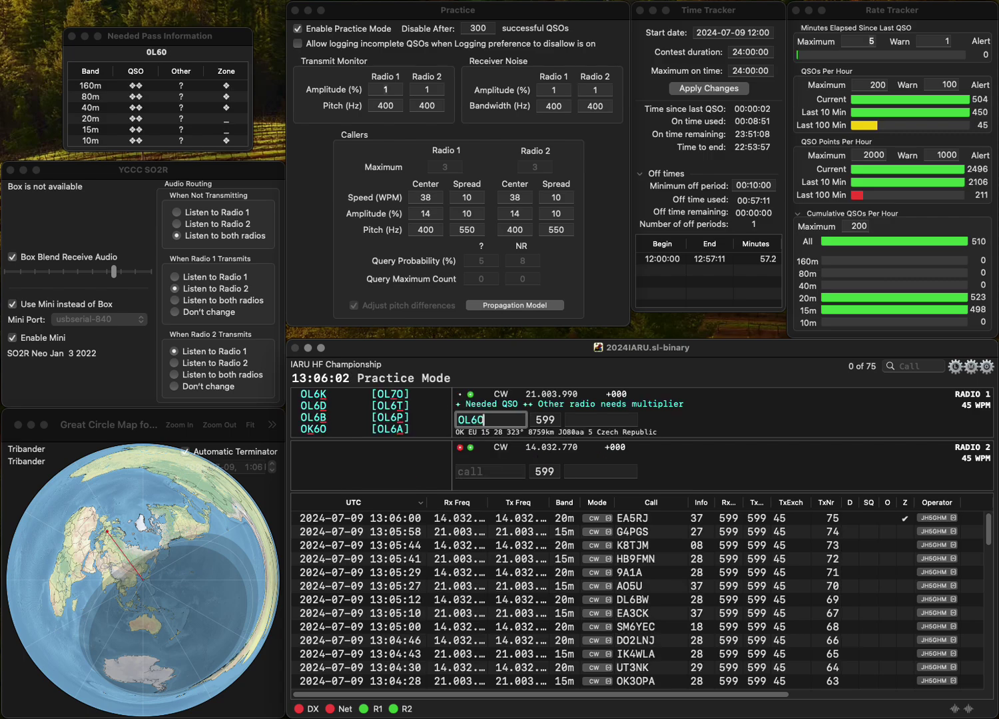
text(LKA)
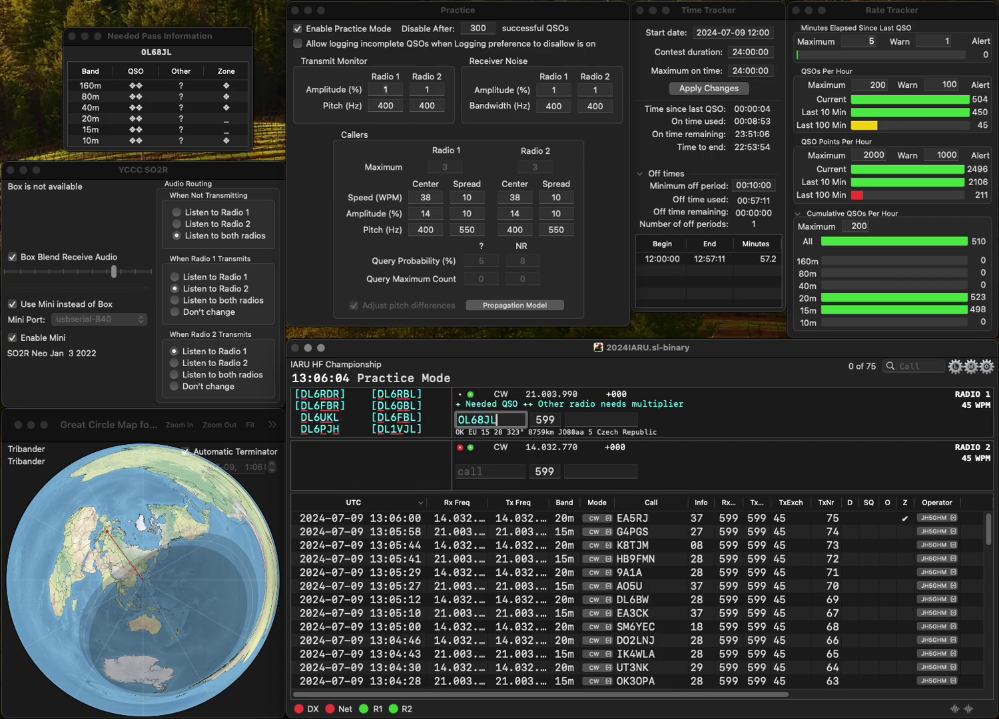
key(BackSpace)
key(BackSpace)
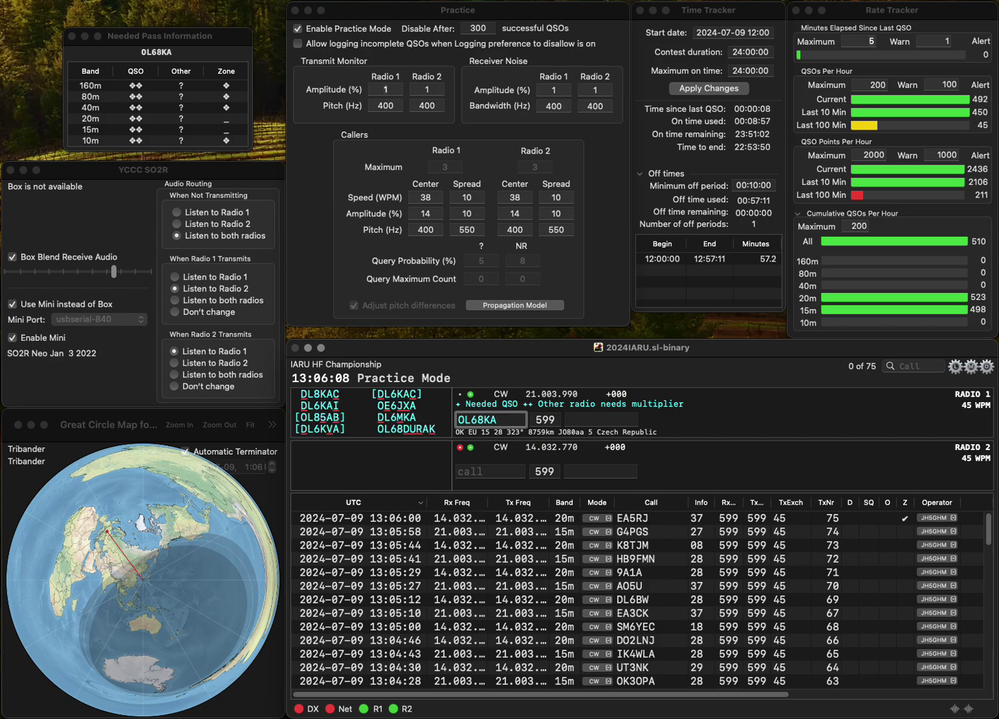
text(DU)
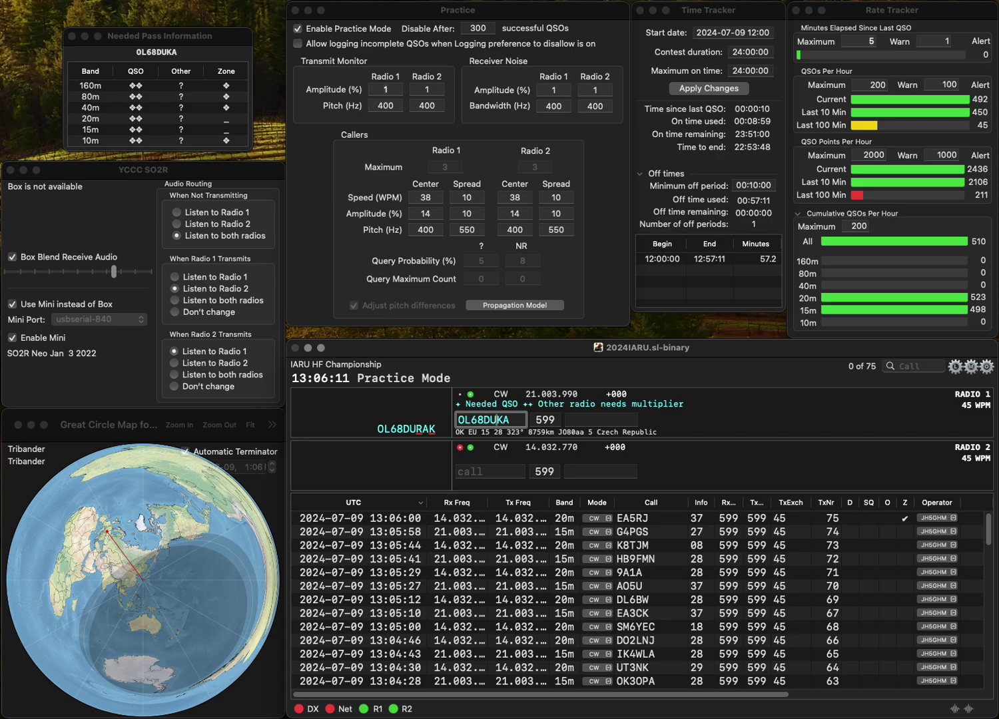
text(R)
key(Delete)
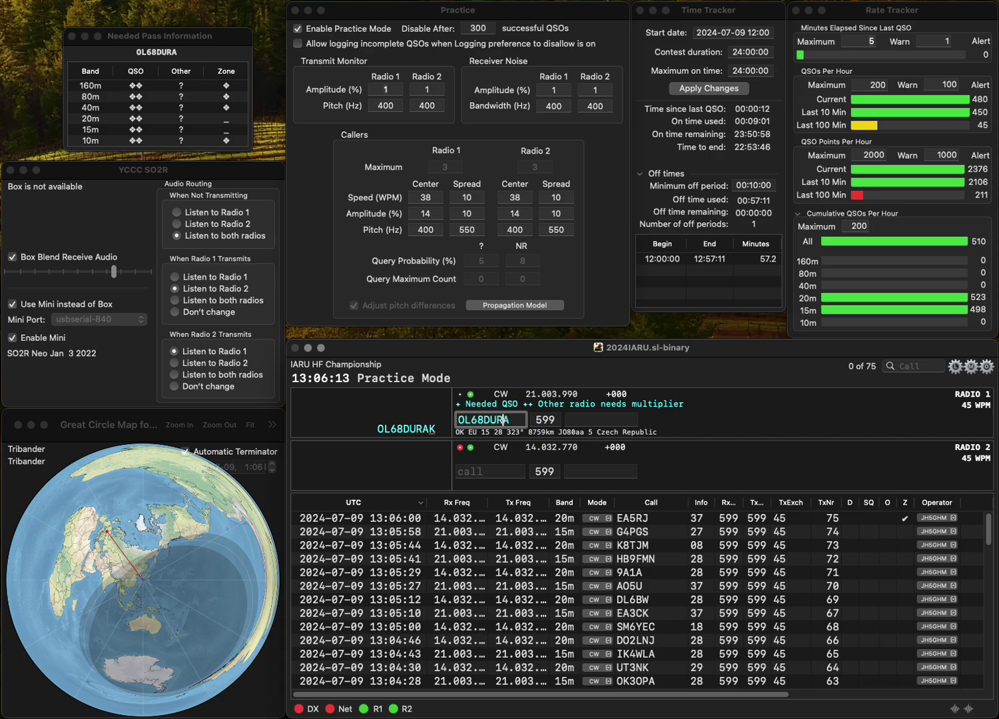
key(Right)
text(K)
key(Return)
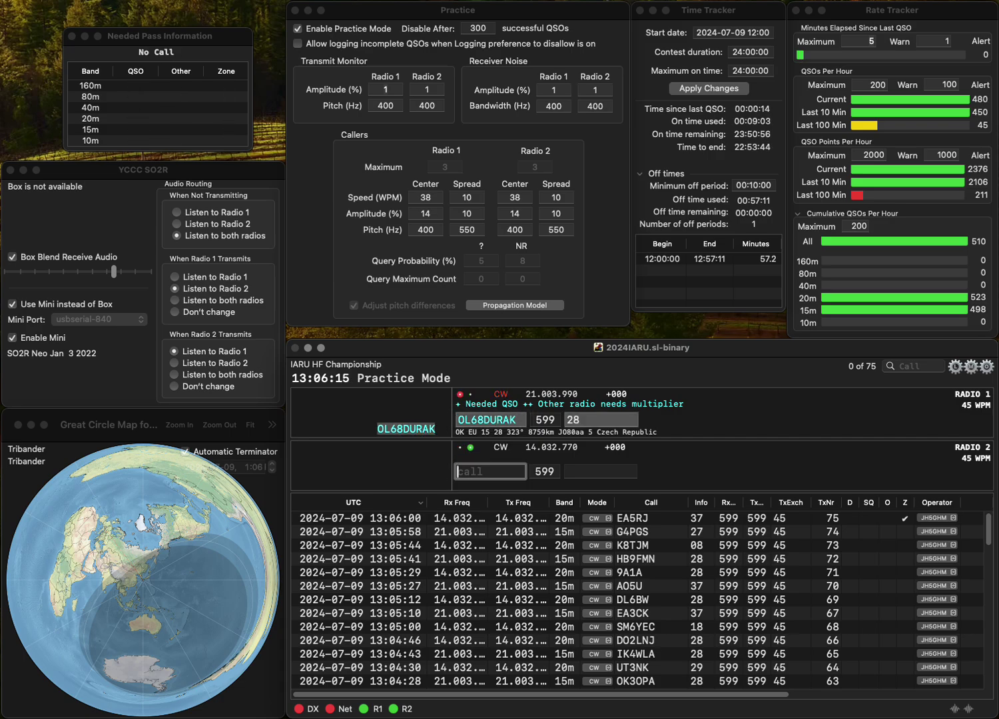
text(T7A)
key(Home)
text(Y)
key(Return)
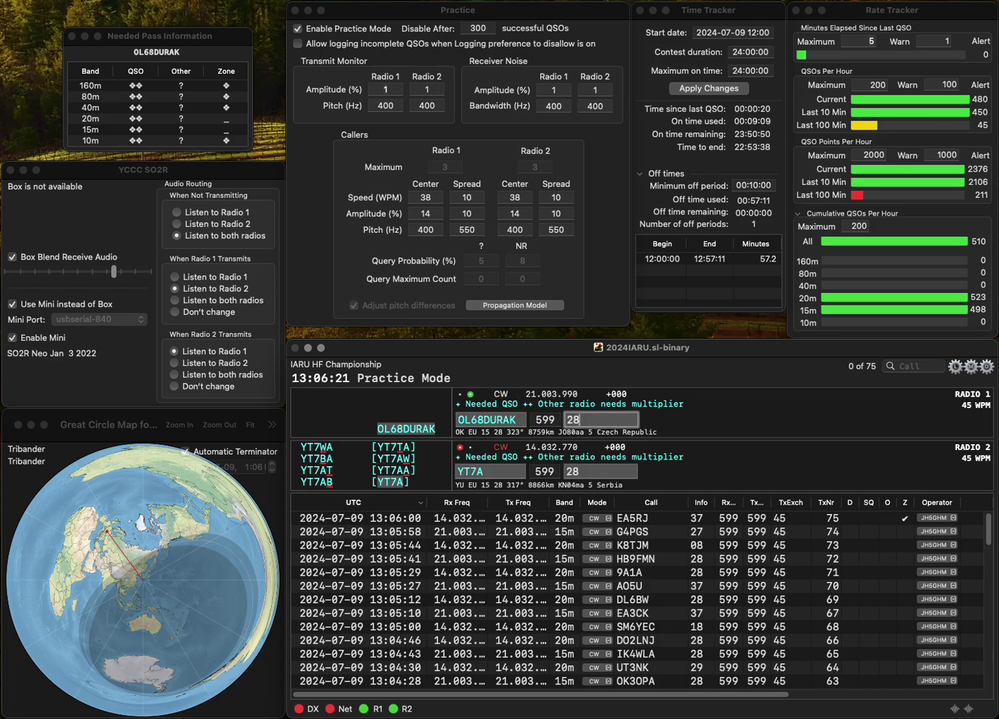
key(Return)
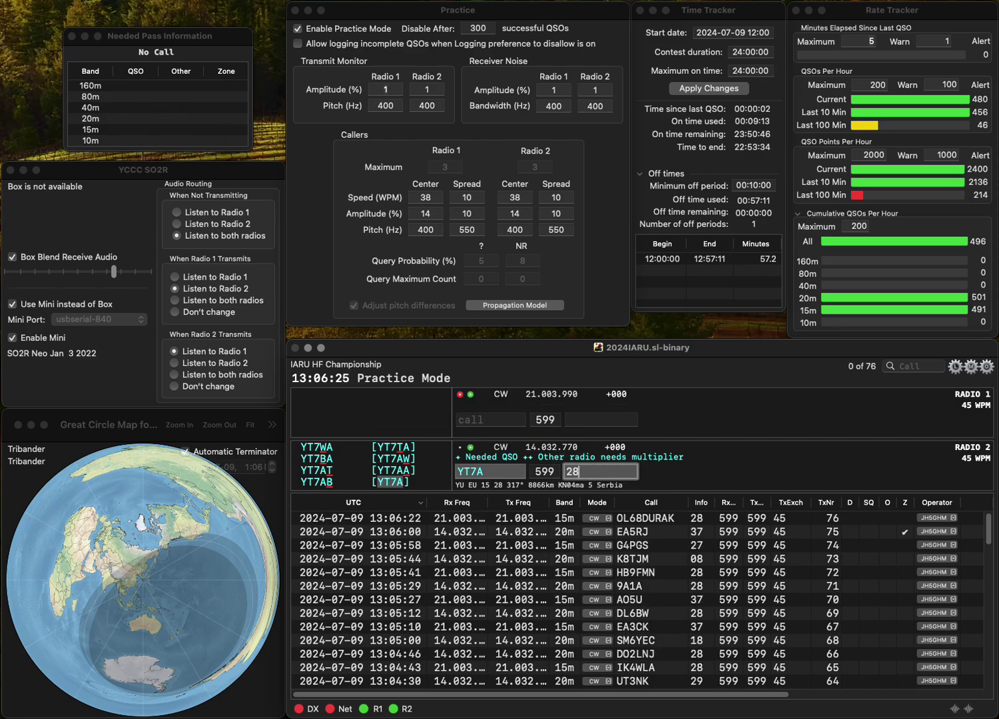
key(Tab)
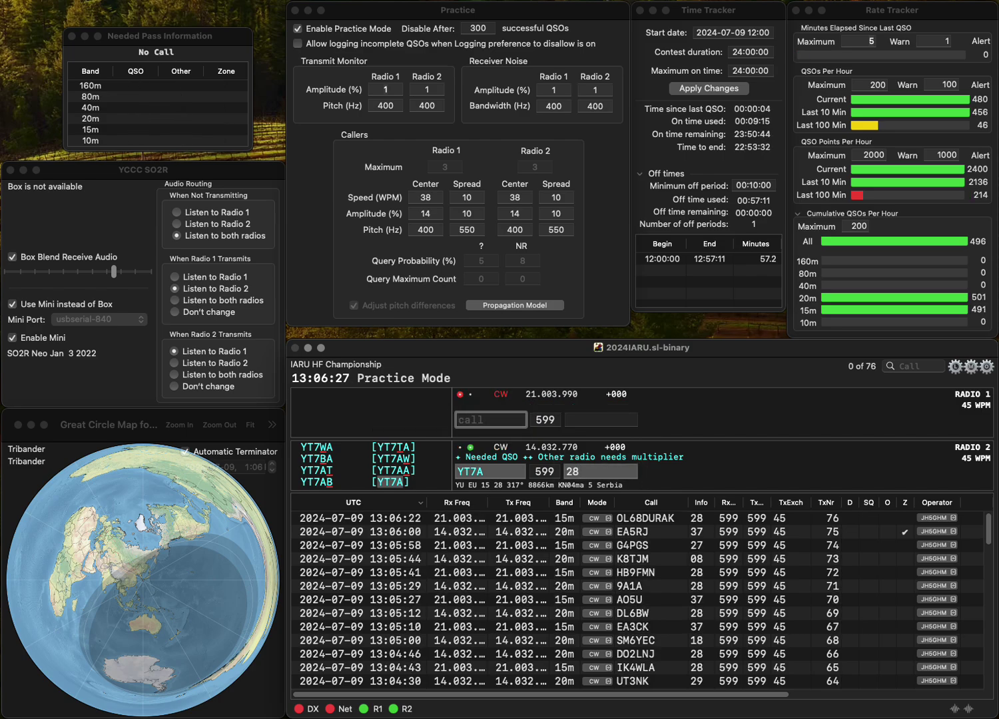
key(Tab)
key(Return)
key(Tab)
text(ON4UZ)
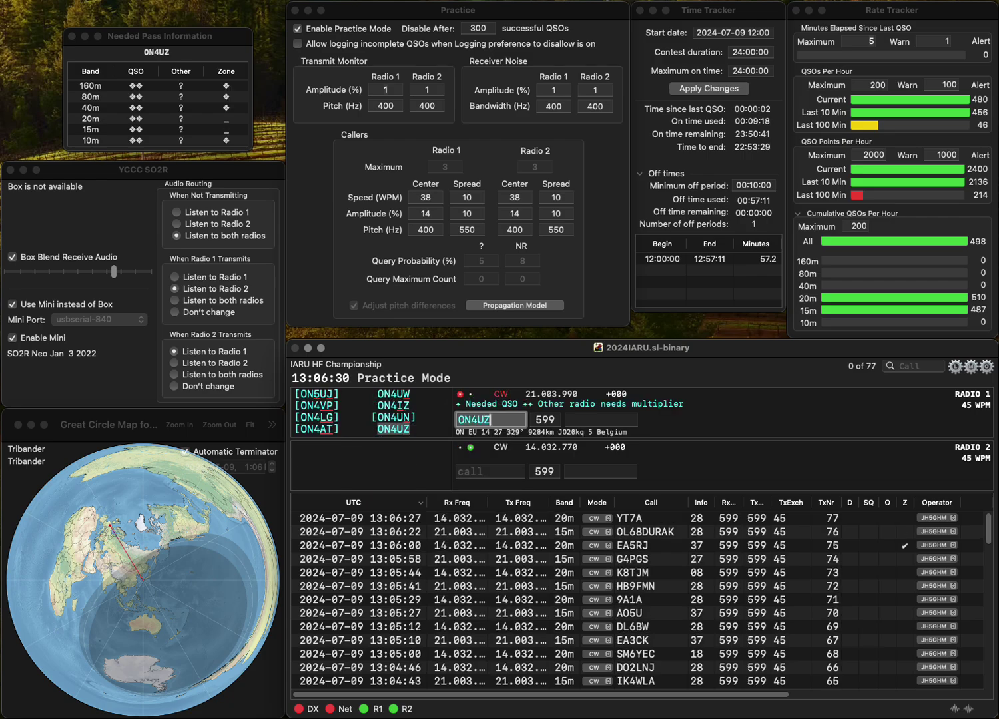
key(Return)
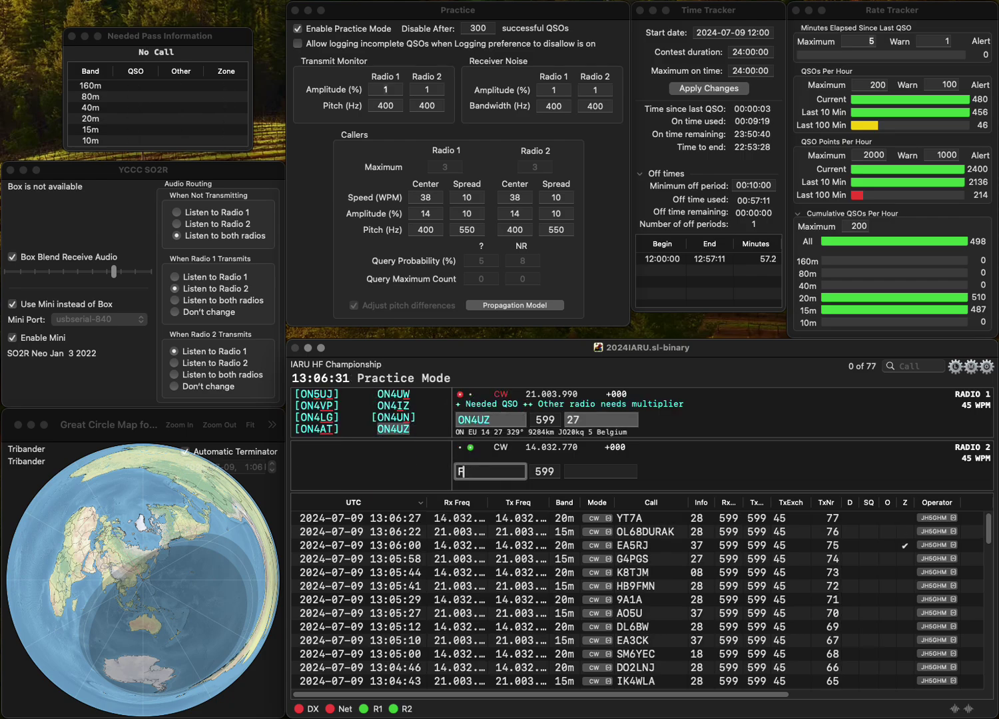
text(FVSQ)
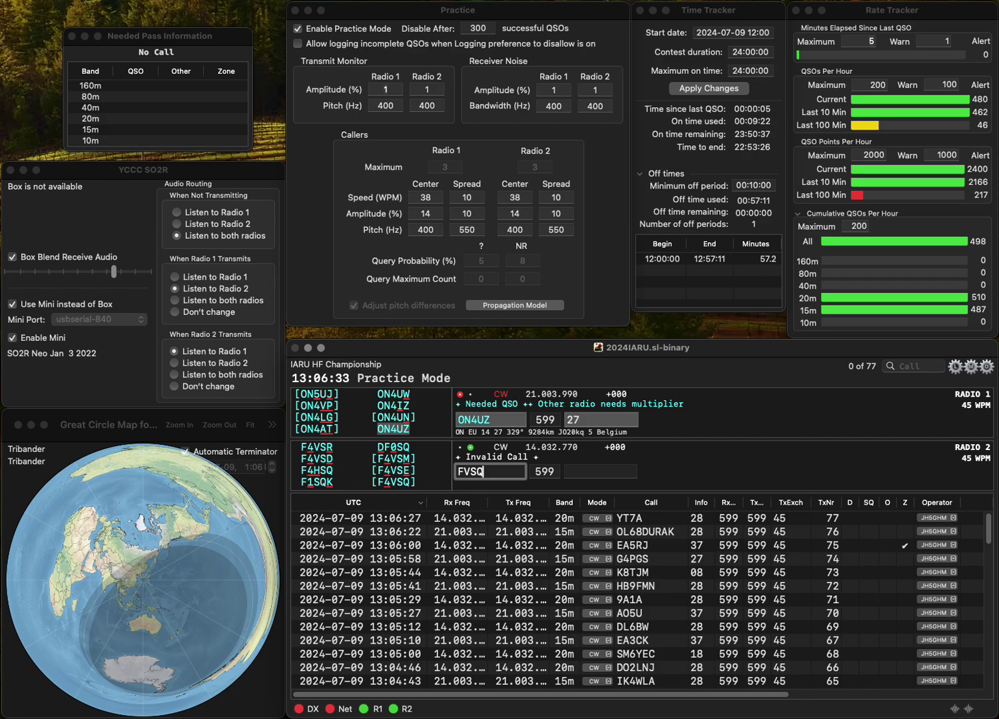
text(4)
key(Return)
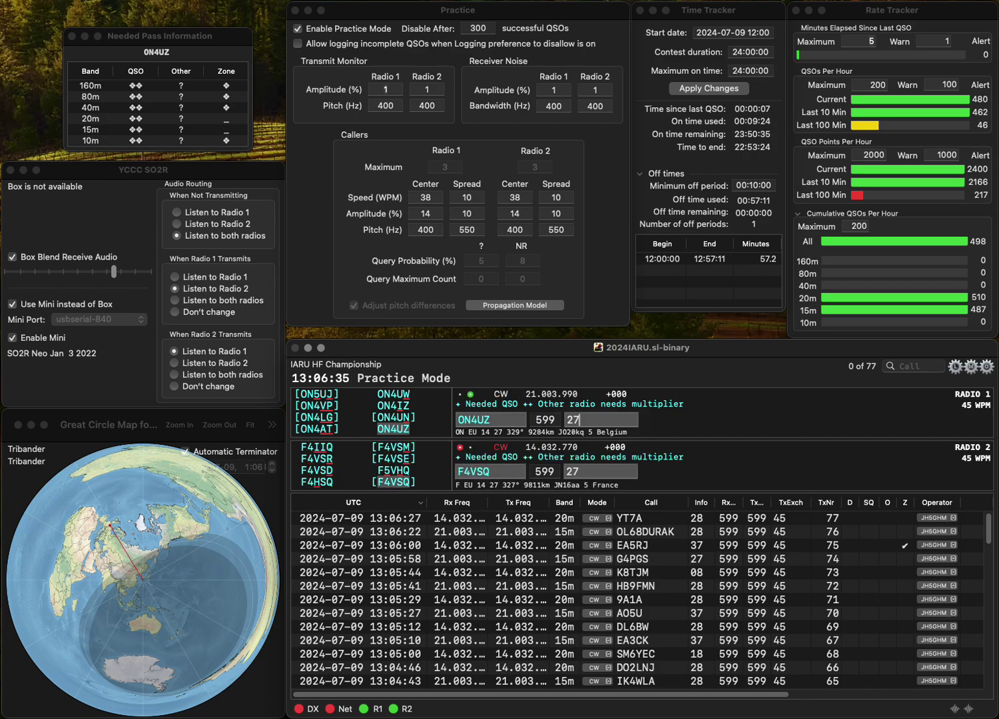
key(Return)
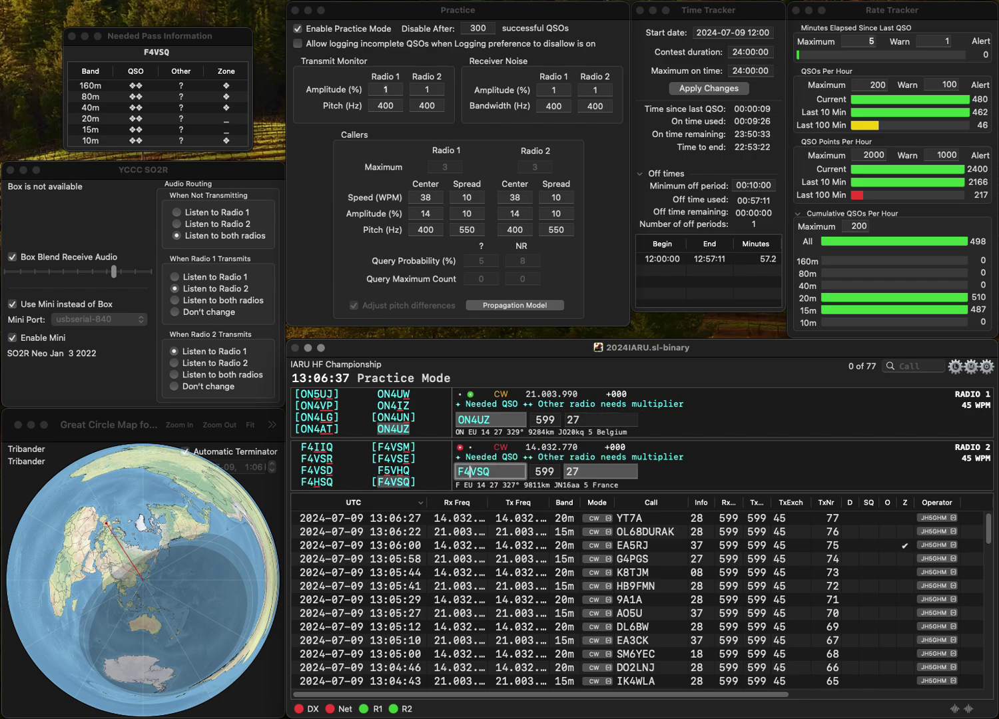
key(space)
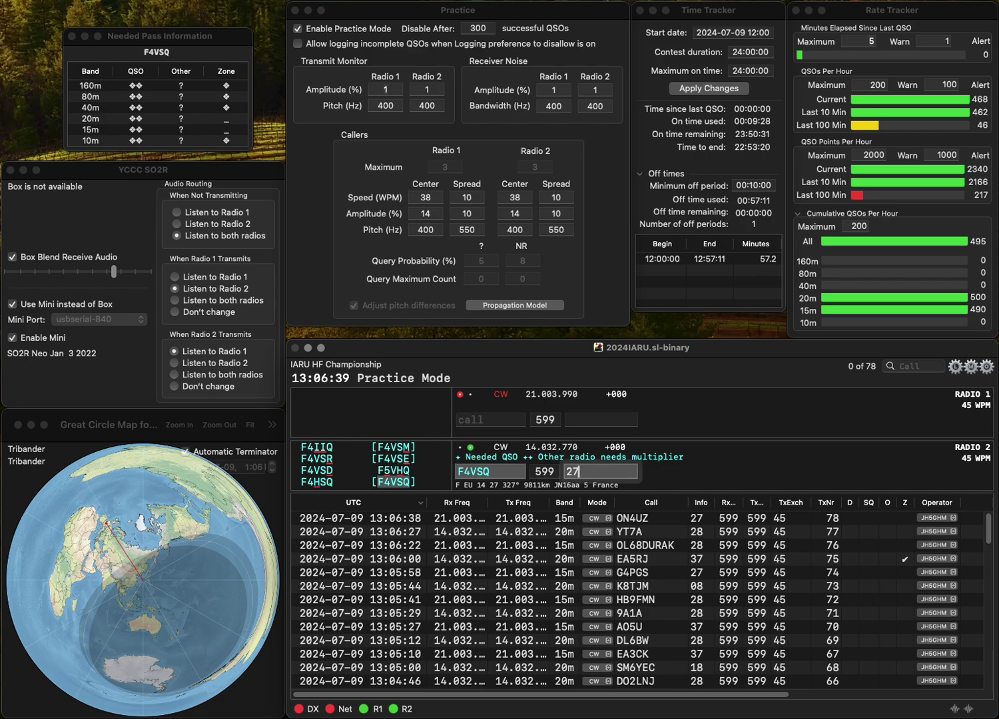
key(Return)
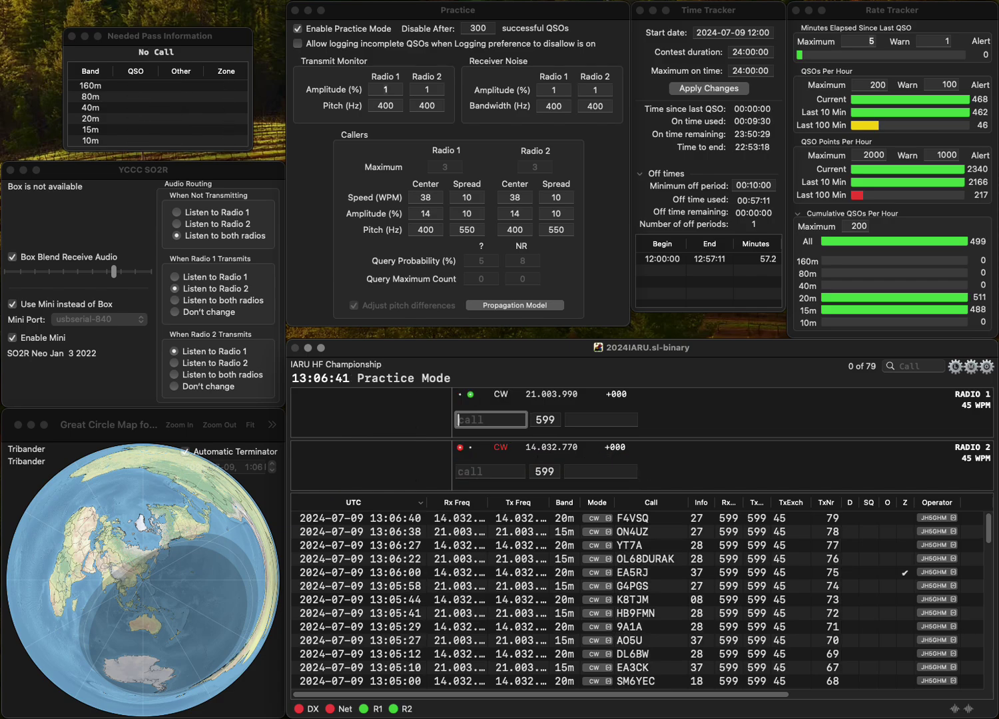
text(OT5)
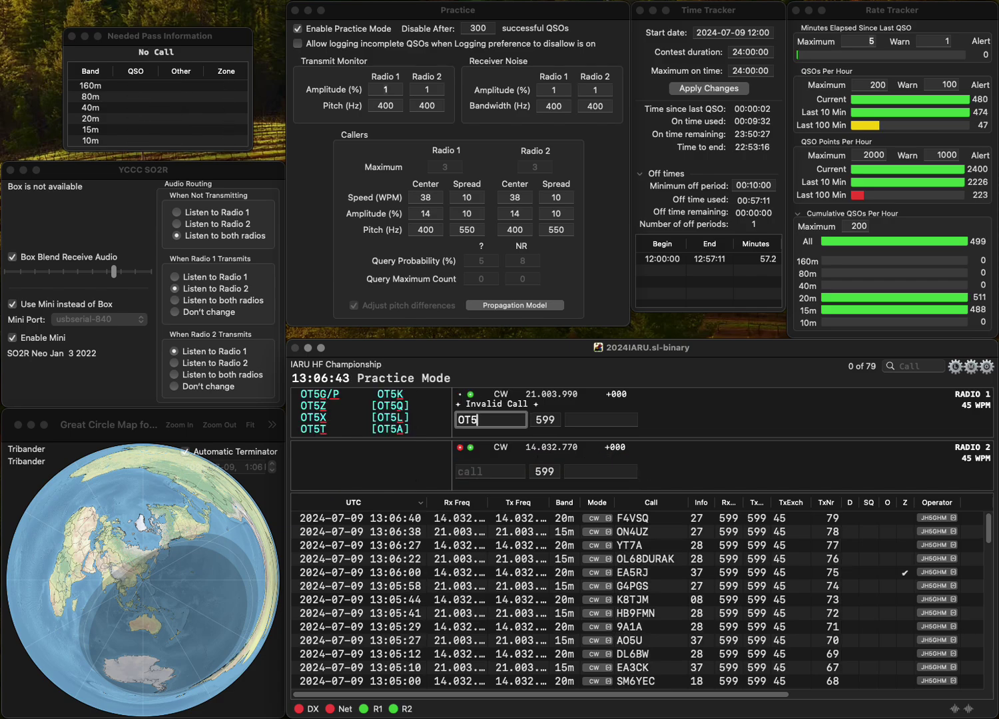
text(T)
key(Return)
- Enter LY4ZZ on Radio 2, log OT5T, and send LY4ZZ's exchange
text(YT)
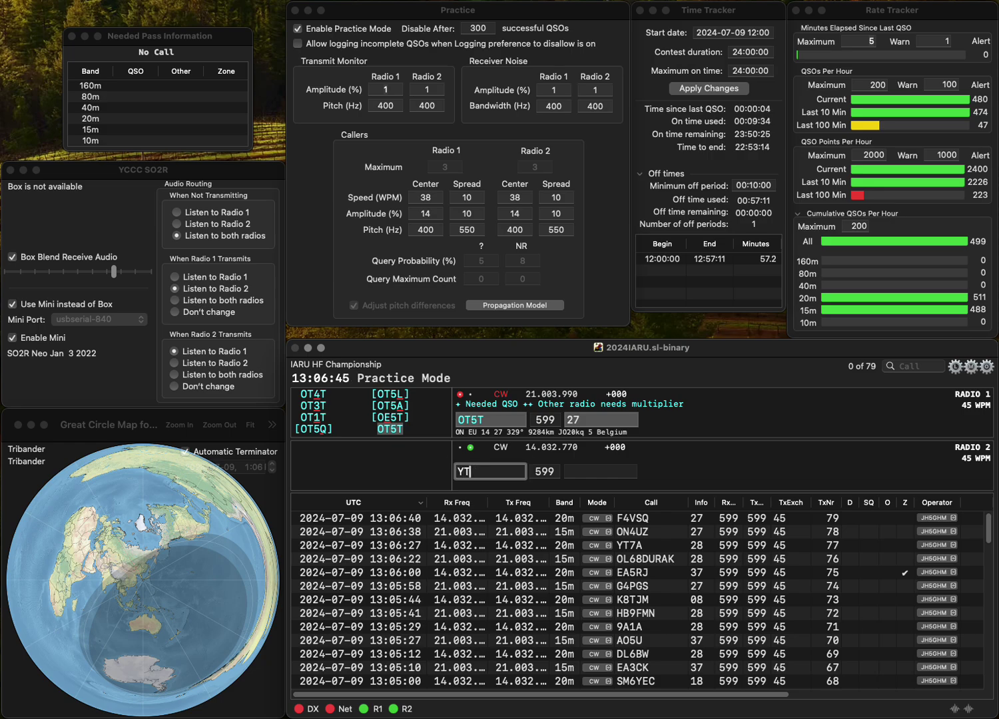
text(ZZ)
key(Left)
key(Left)
key(Left)
key(BackSpace)
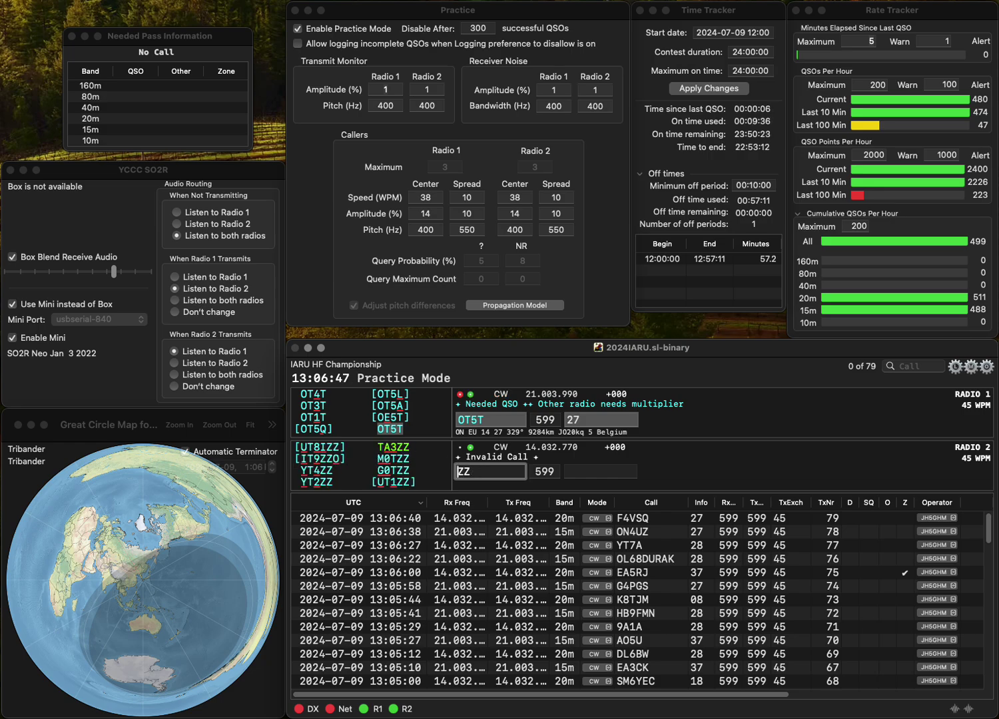
text(4)
key(Return)
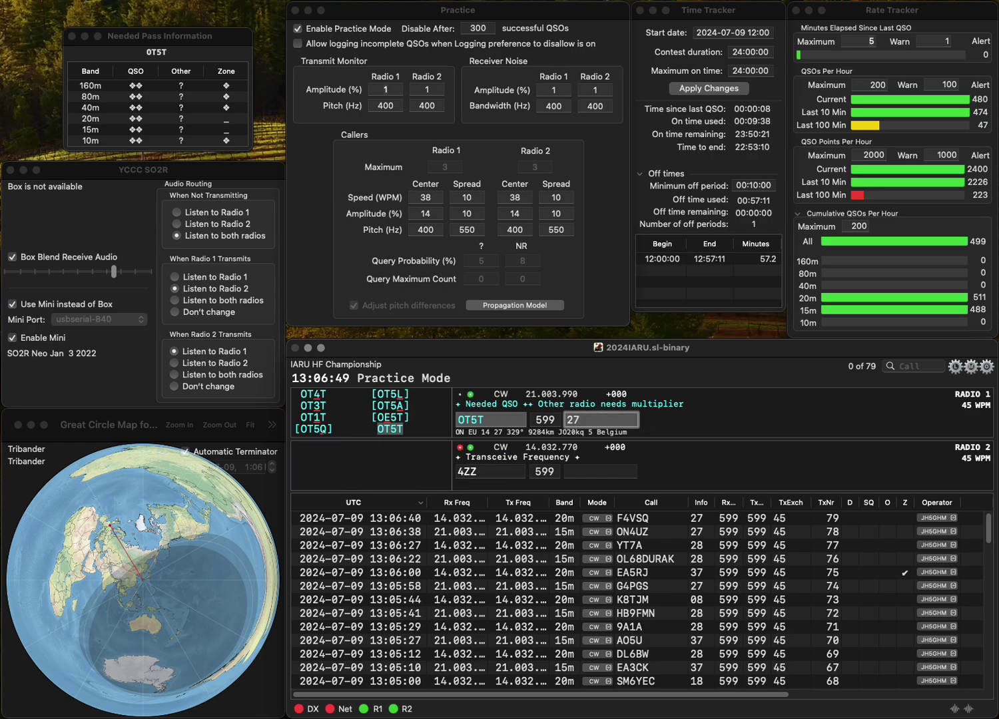
key(Return)
text(LY)
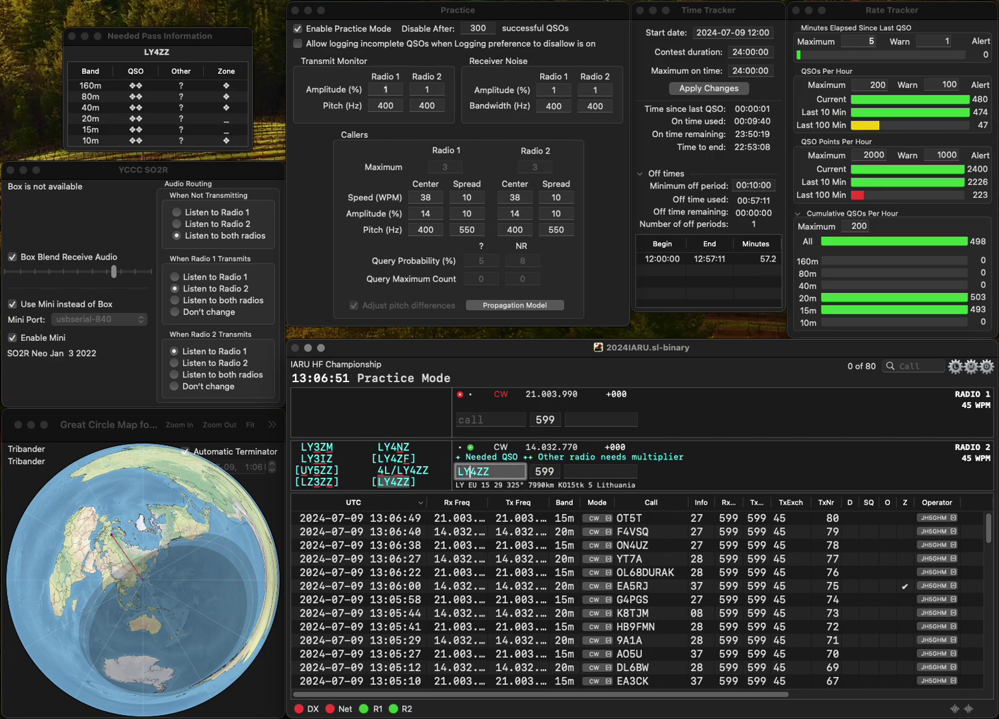
key(Return)
text(G)
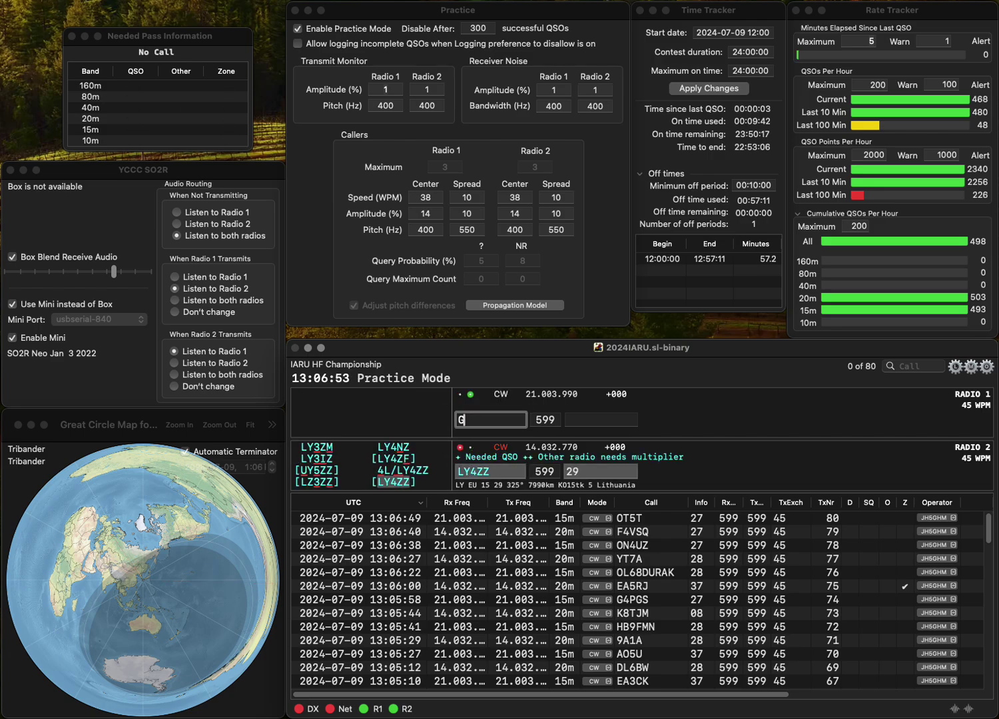
text(7IRN)
key(Return)
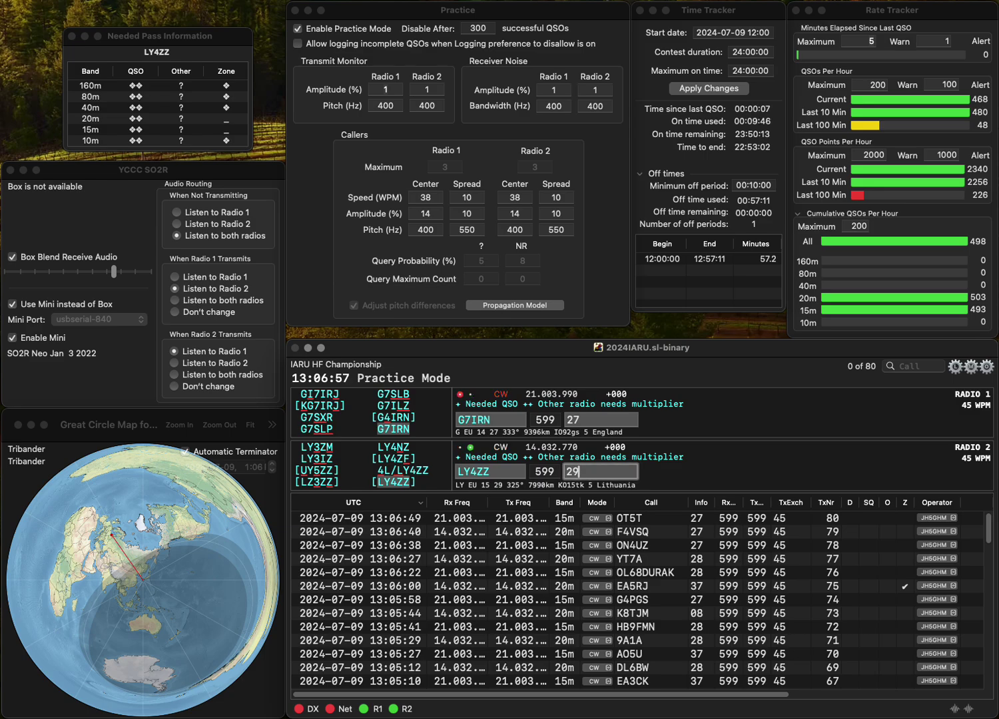
key(Return)
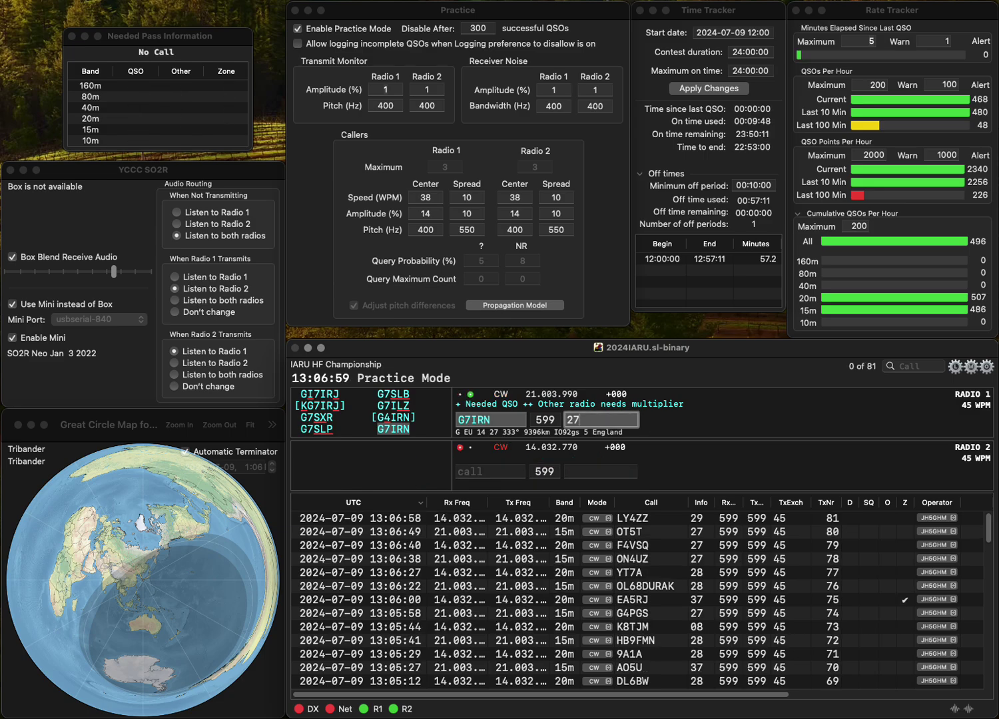
key(Return)
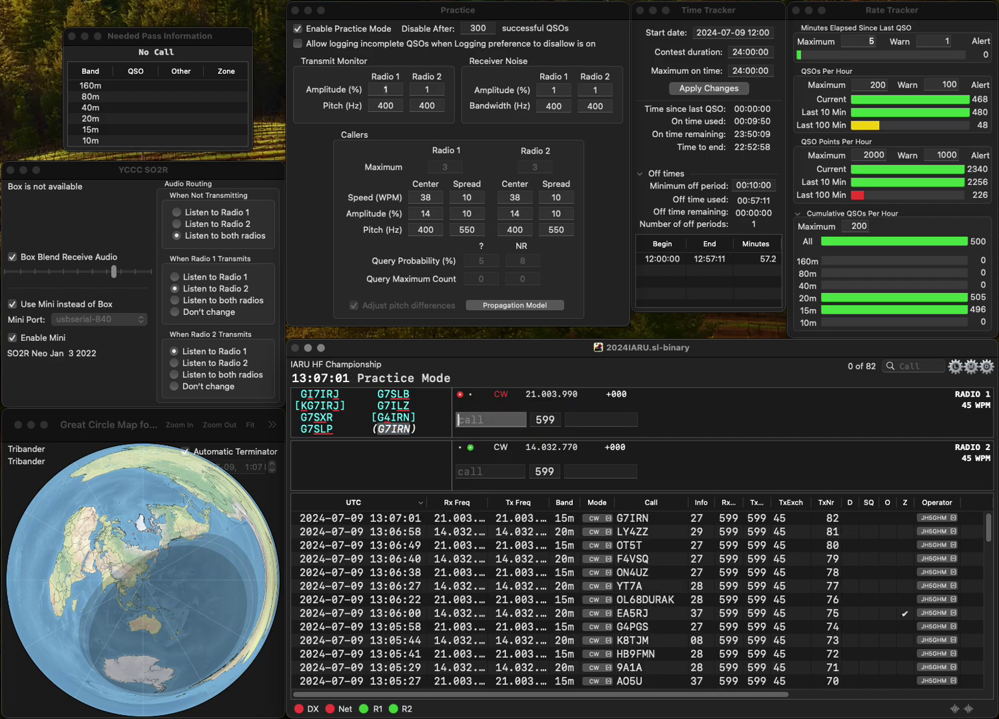
text(LT2C)
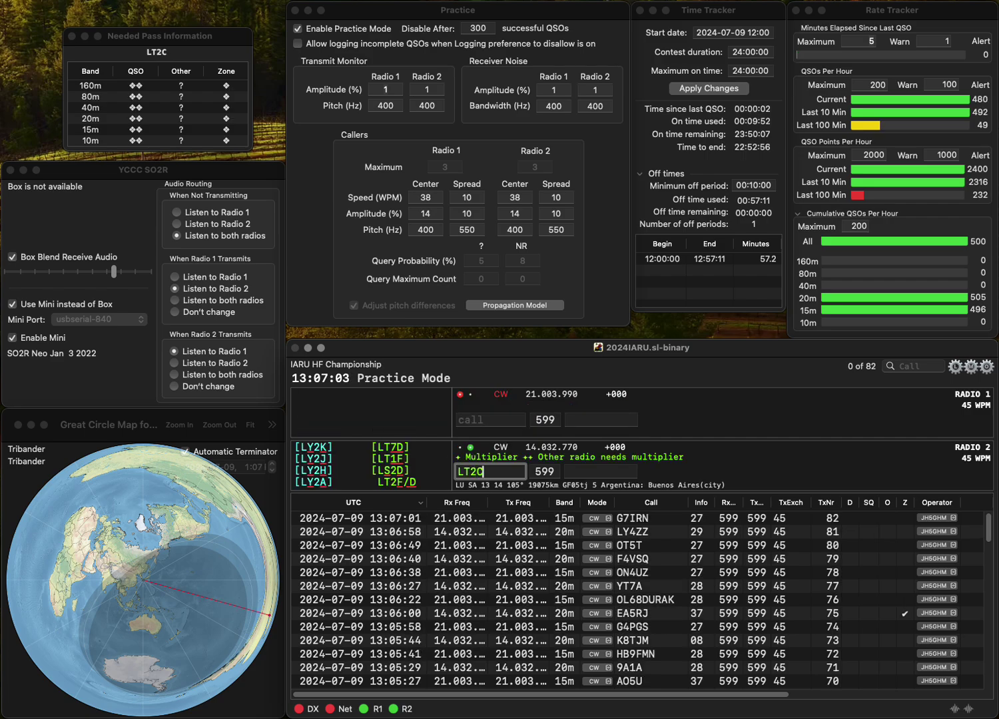
key(Return)
text(1)
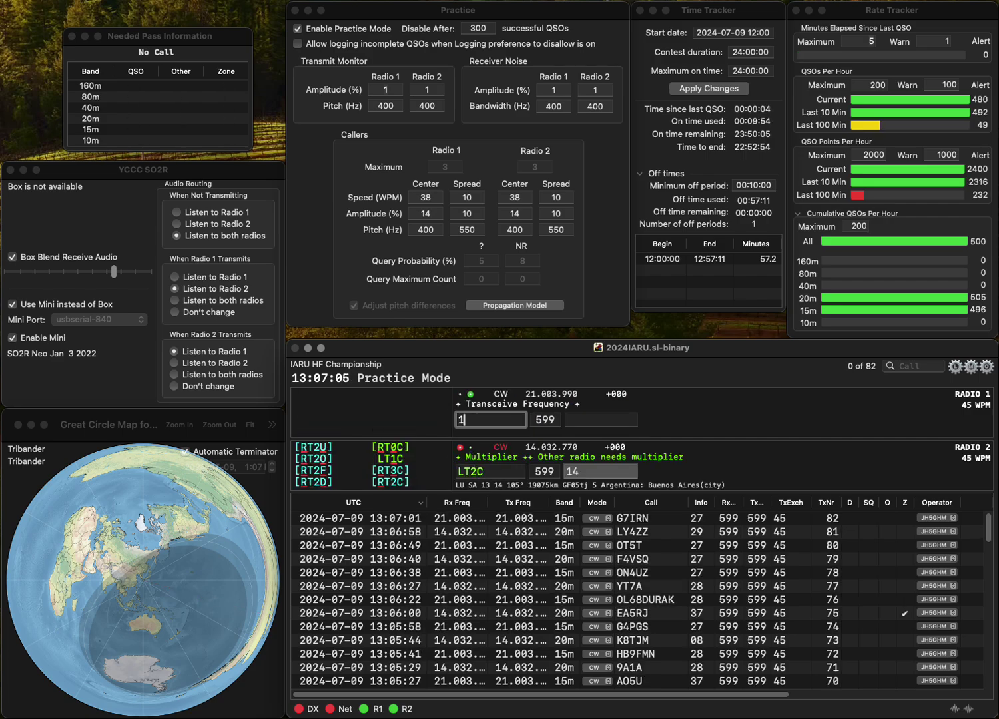
text(YAA)
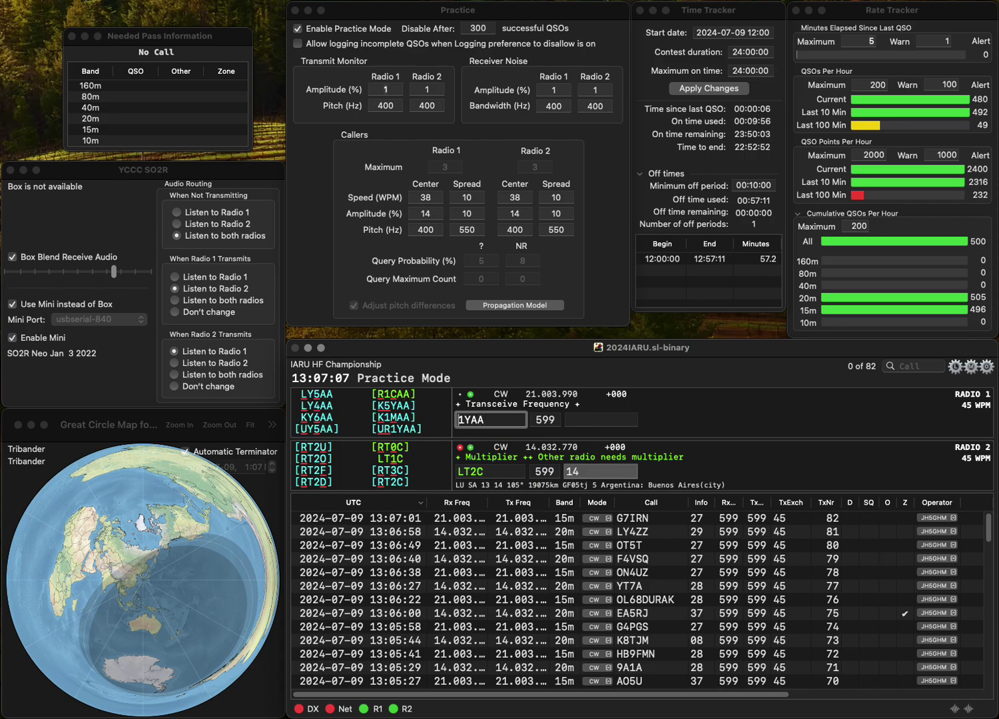
text(UR)
key(Return)
key(Delete)
text(R)
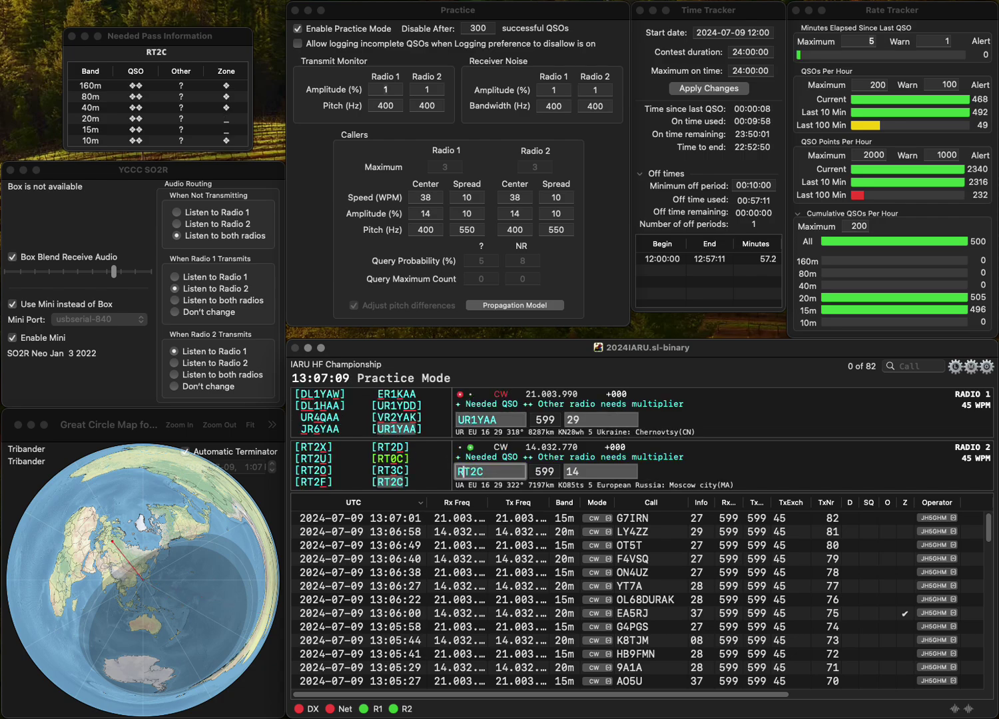
key(Return)
key(backslash)
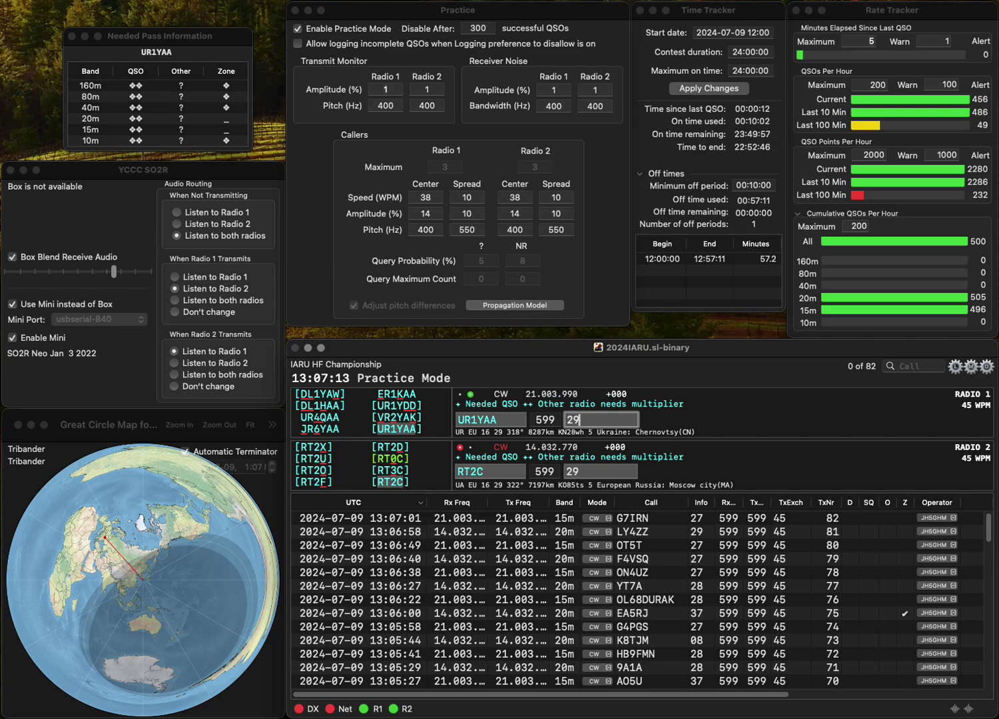
key(Return)
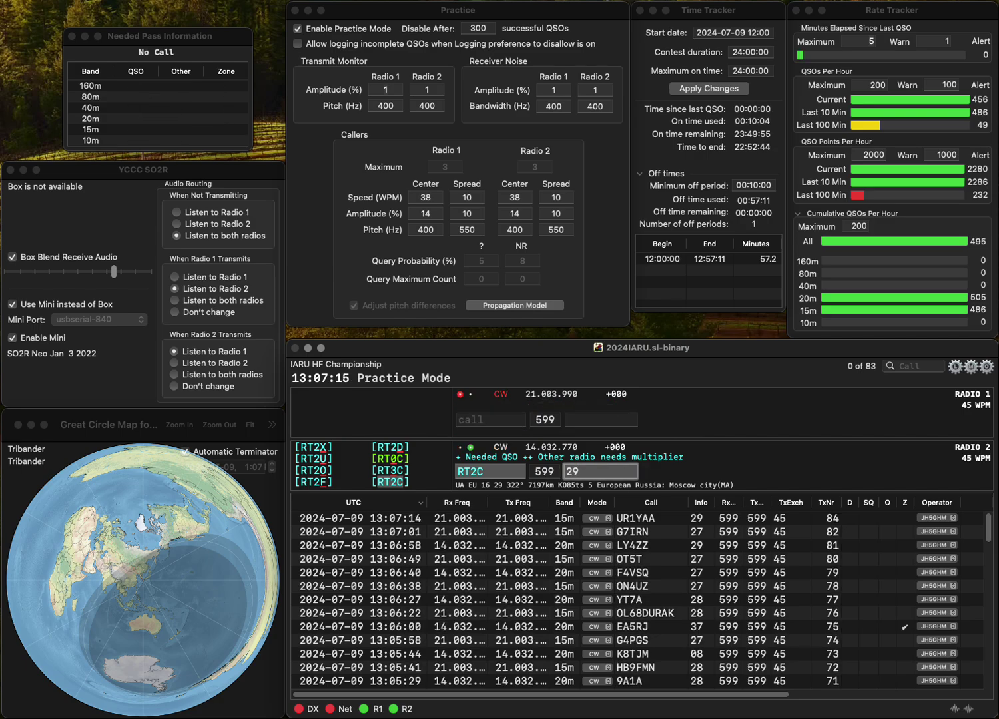
key(Return)
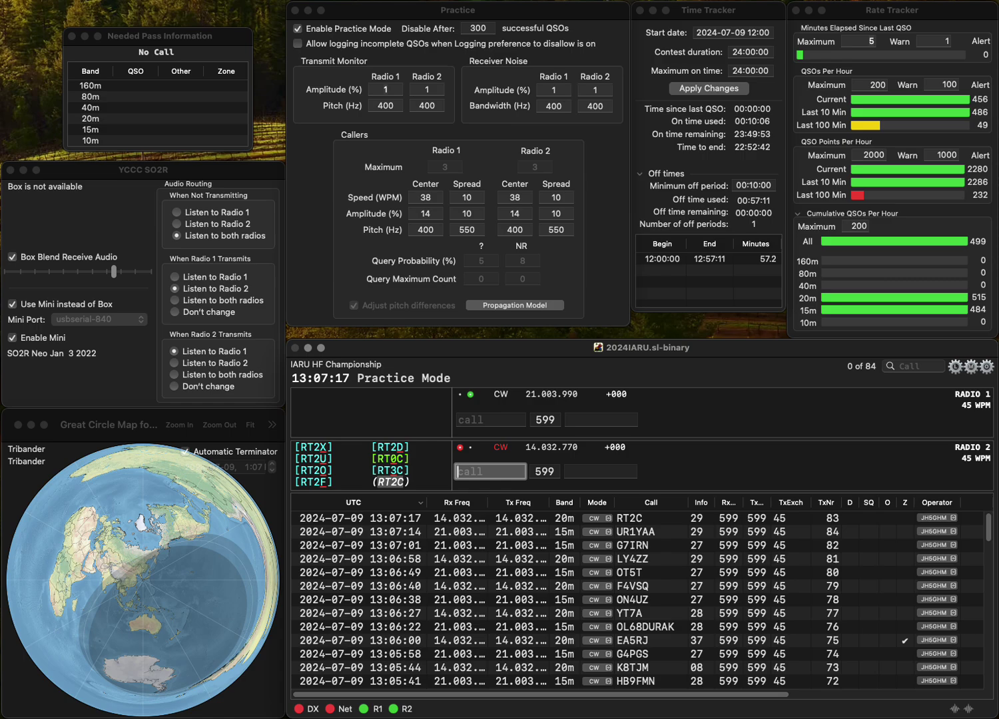
text(Y8IK)
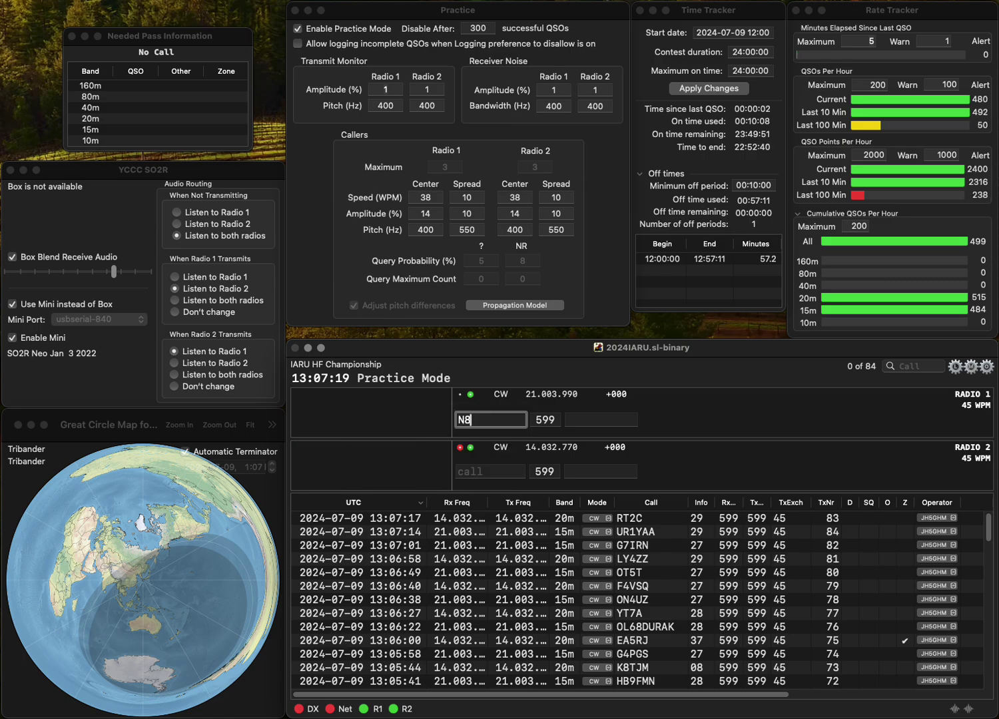
key(Return)
text(2I)
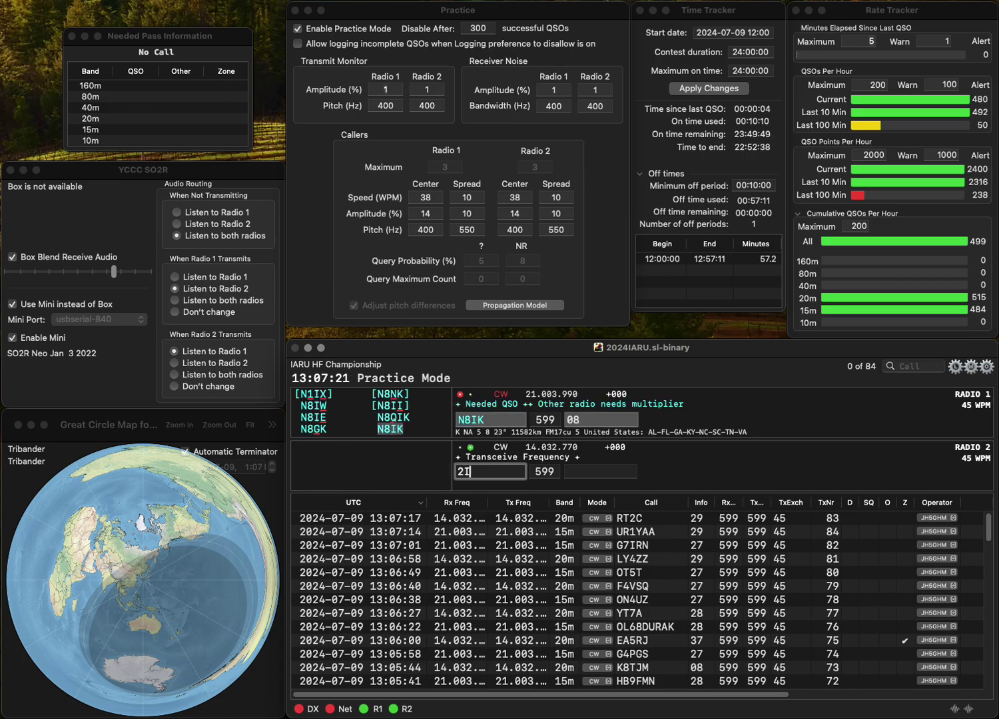
text(HM)
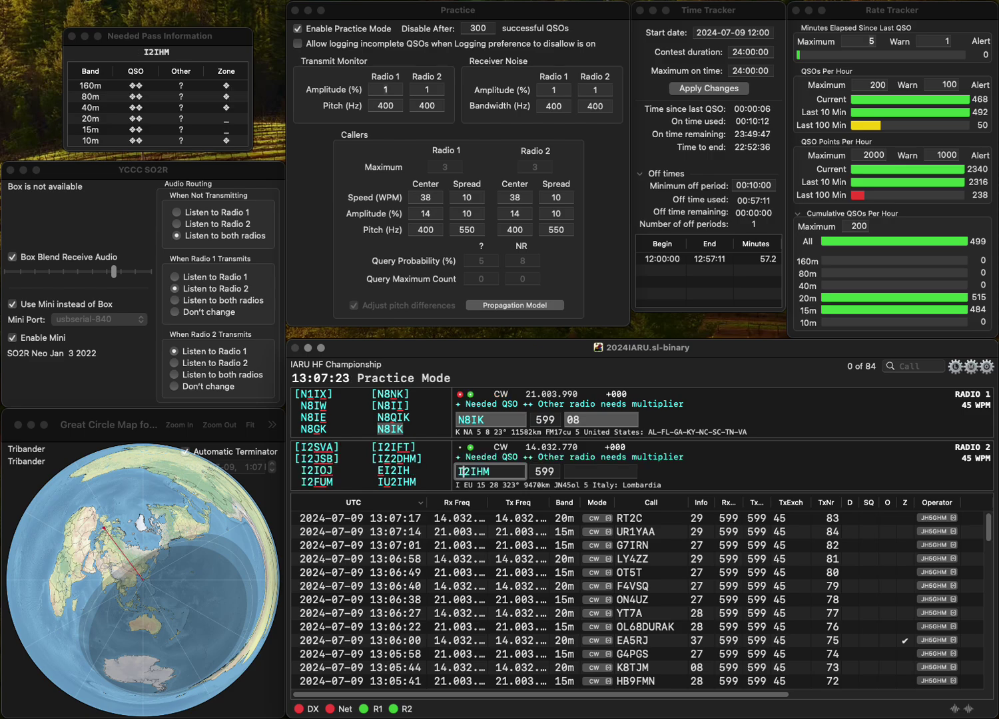
key(Return)
key(Tab)
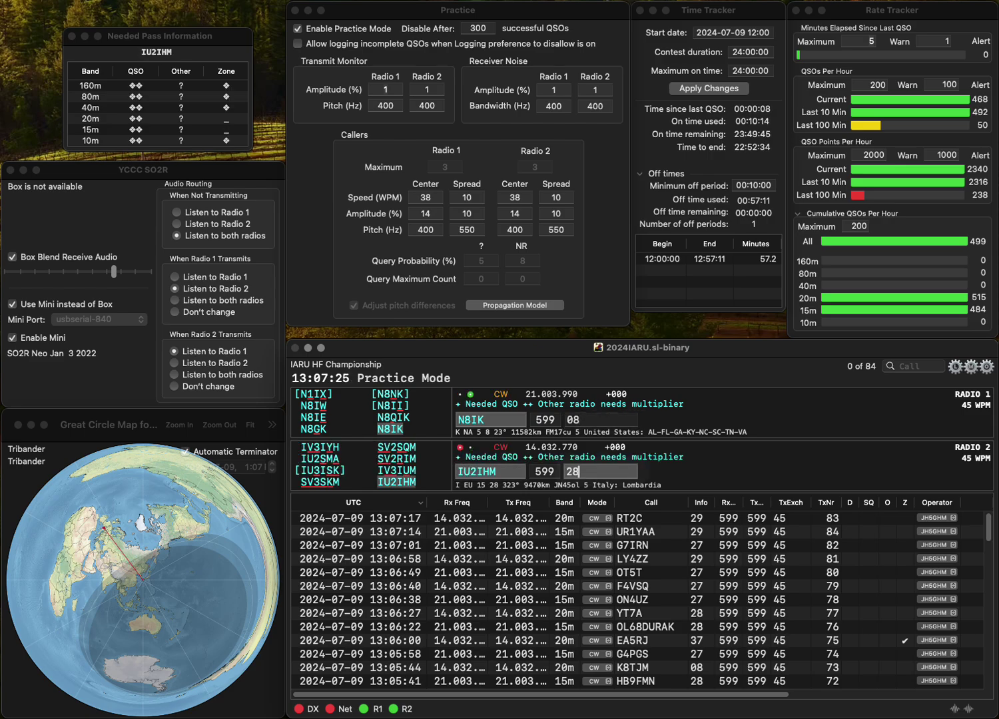
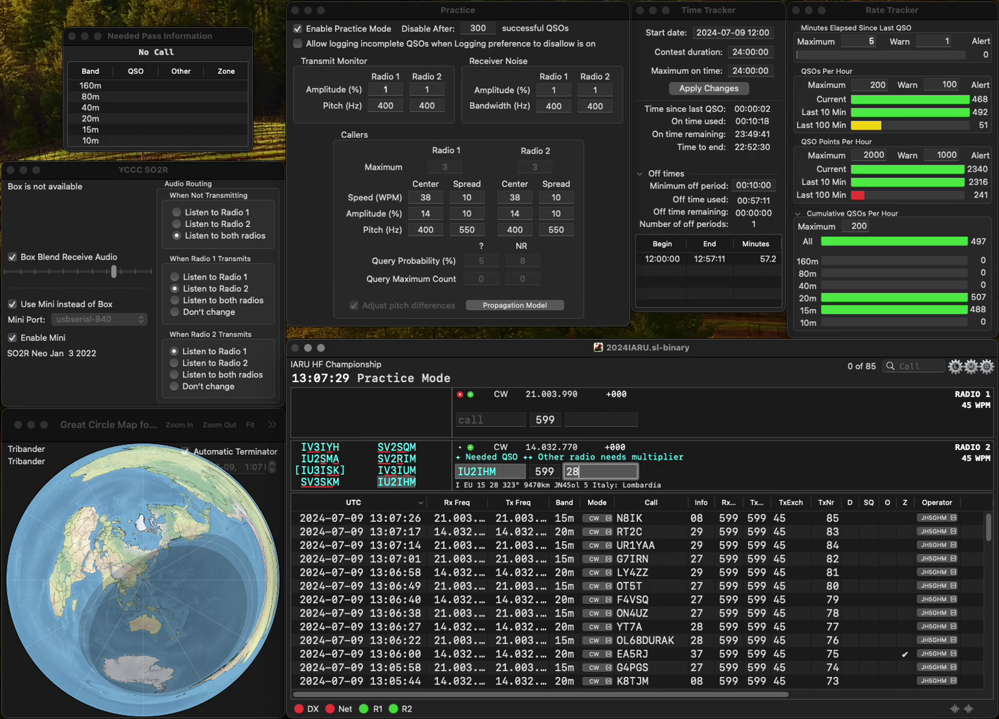
- Log IU2IHM on 20m, answer YO3JOS on 15m and LY3XT on 20m, and log YO3JOS
key(Return)
text(YO)
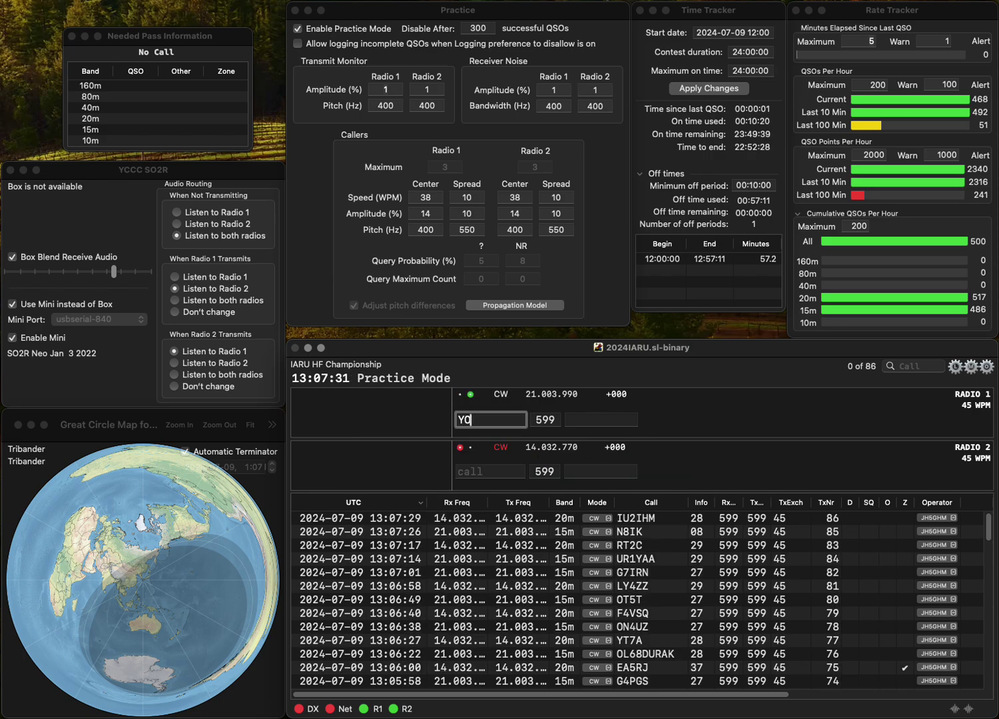
text(3JOH)
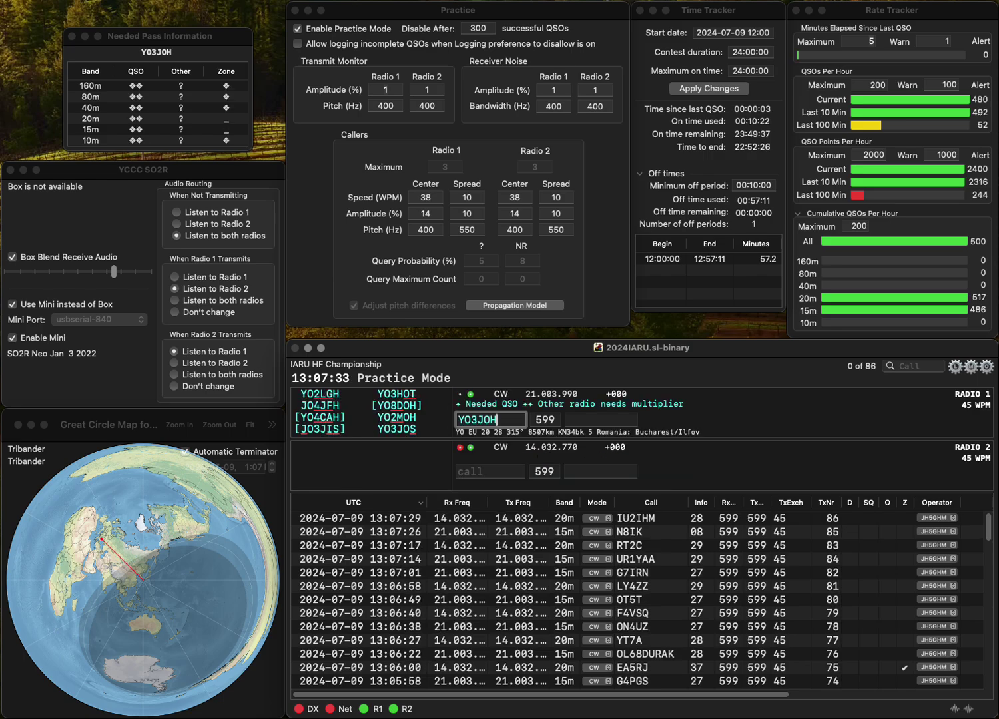
text(S)
key(Return)
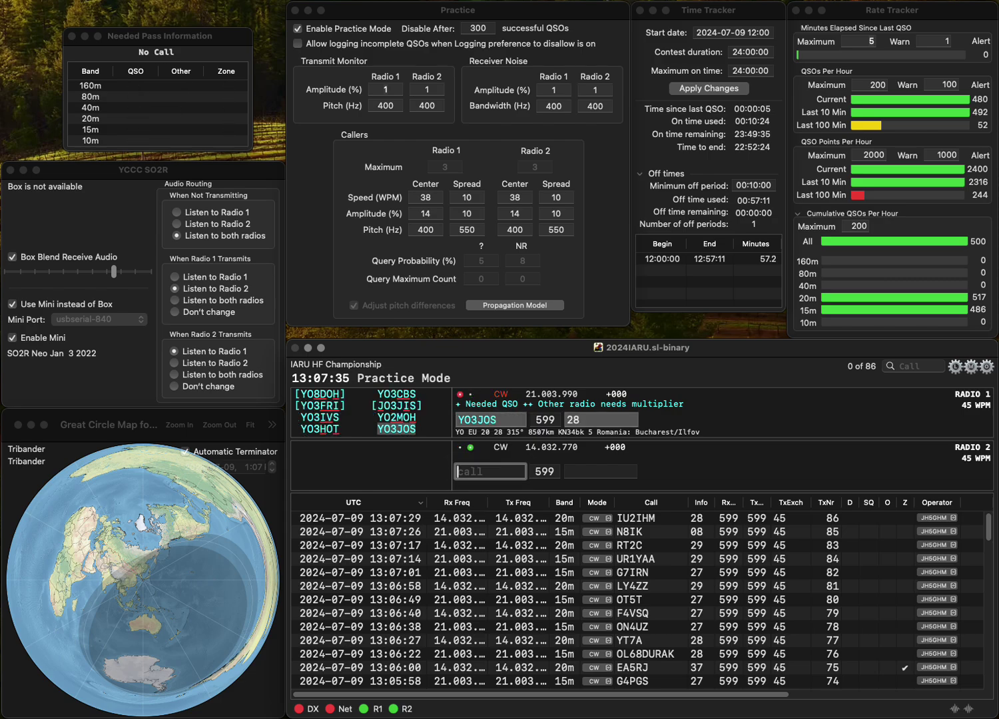
text(LY3XT)
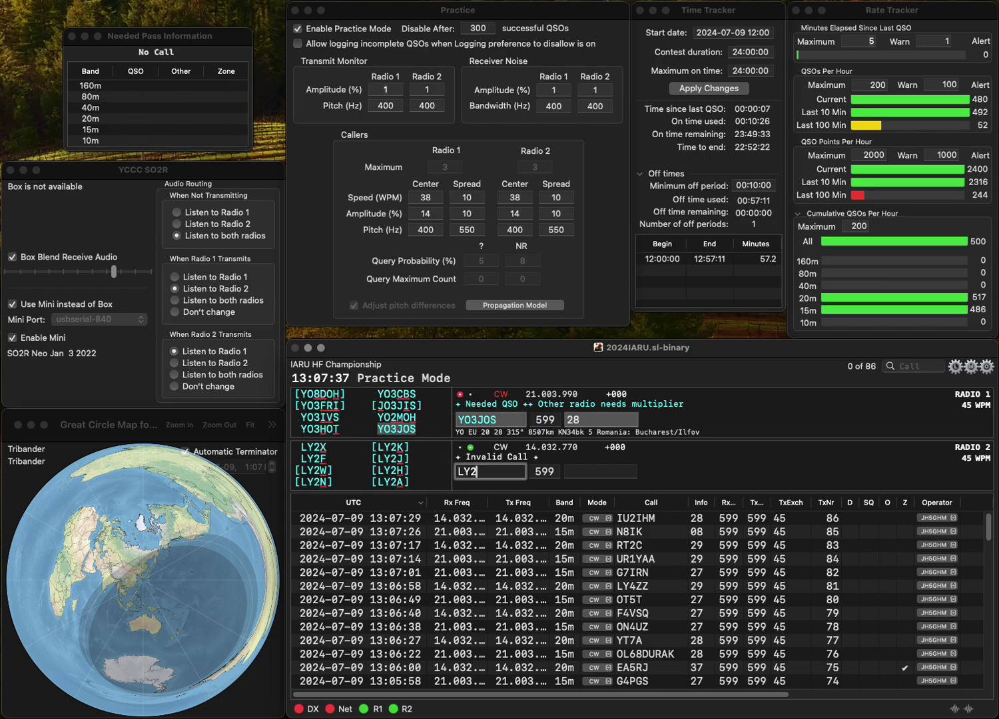
key(Return)
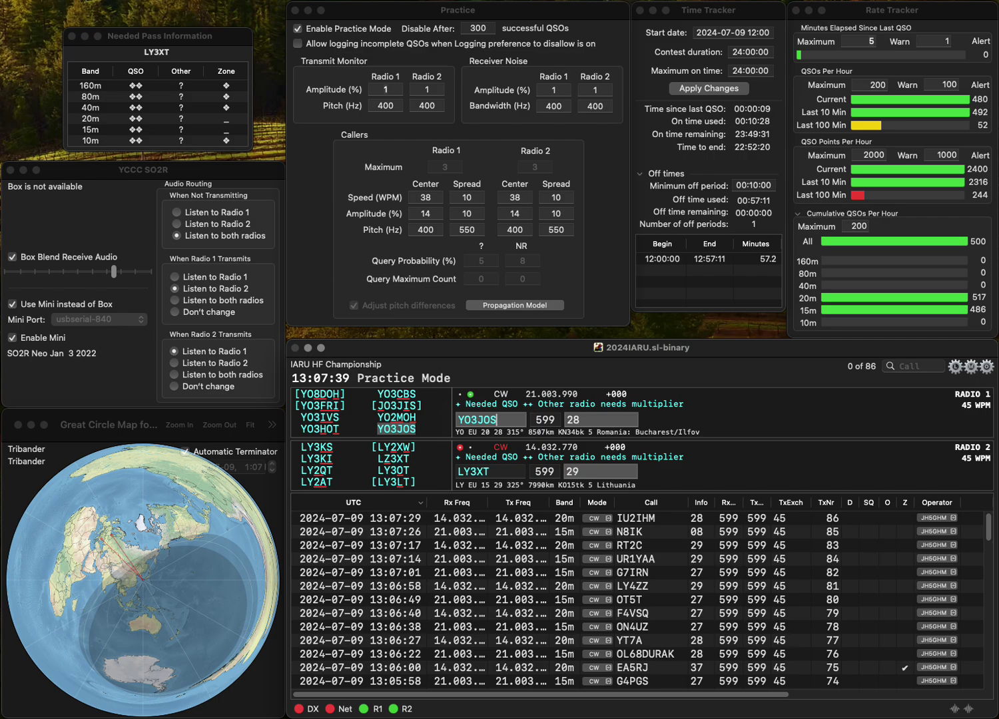
key(Return)
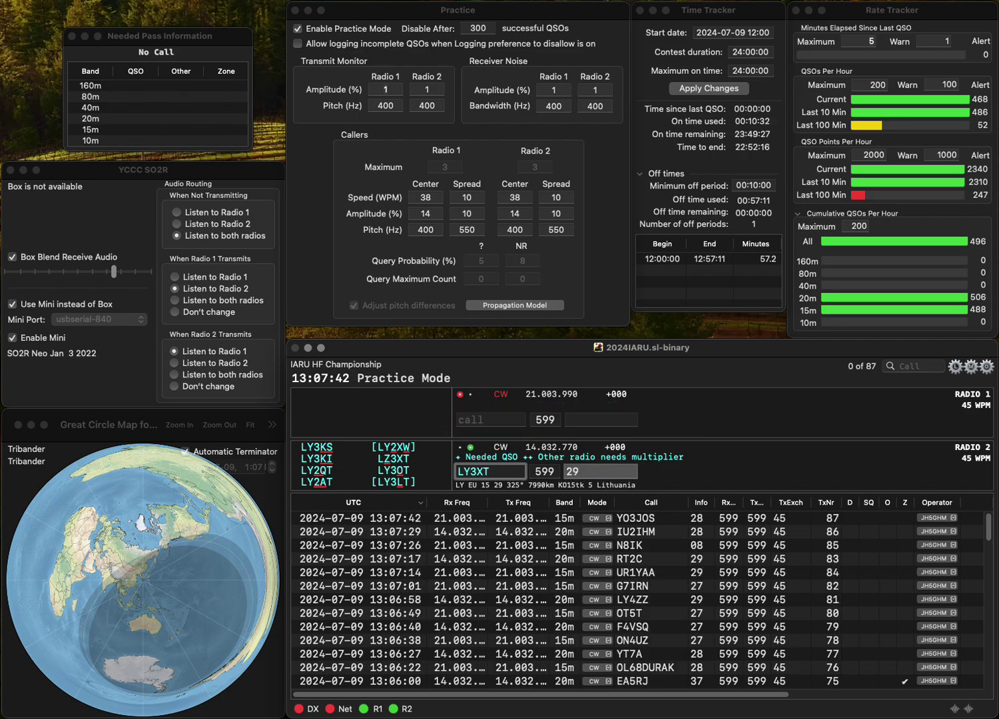
- Correct the 20m call to LZ3XT, answer SQ4O on 15m, and log both contacts
key(BackSpace)
text(Z)
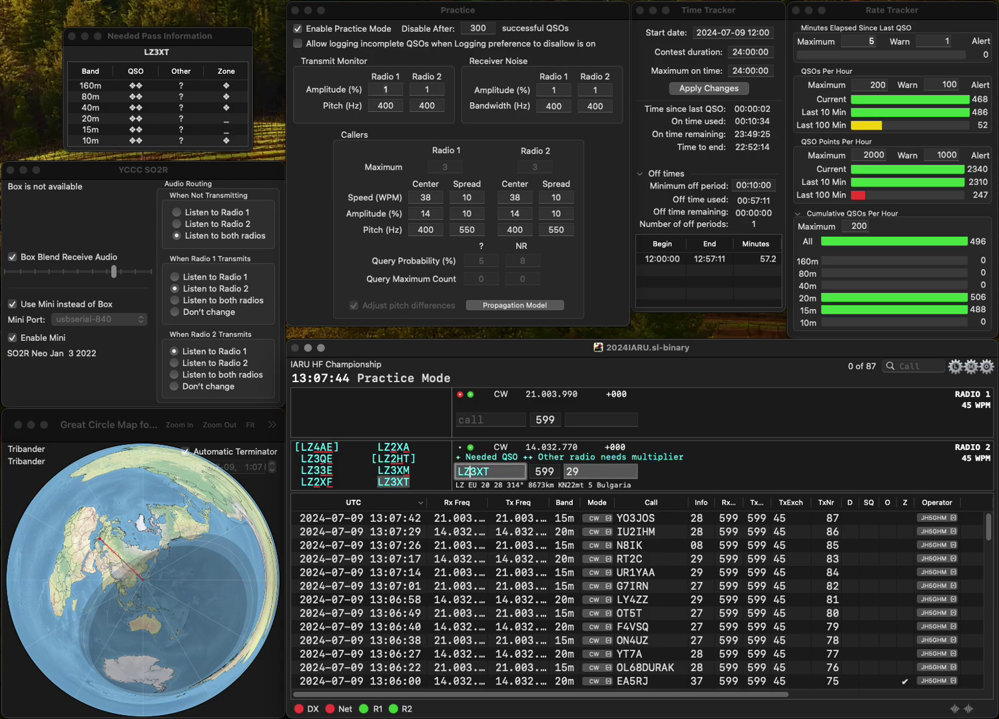
key(Return)
text(SQ4O)
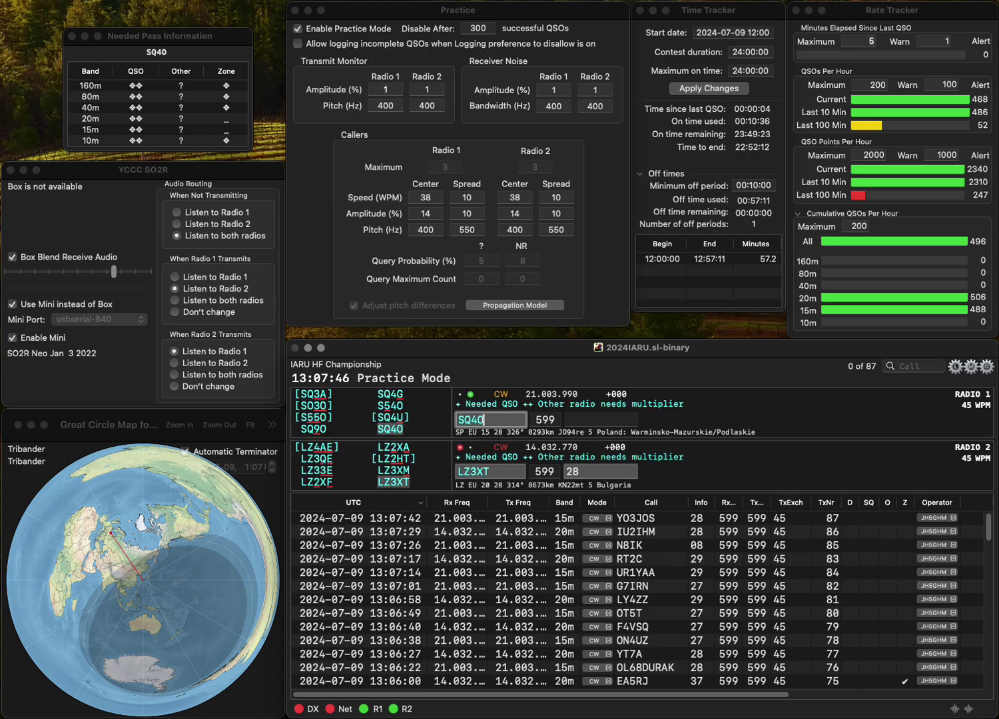
key(Return)
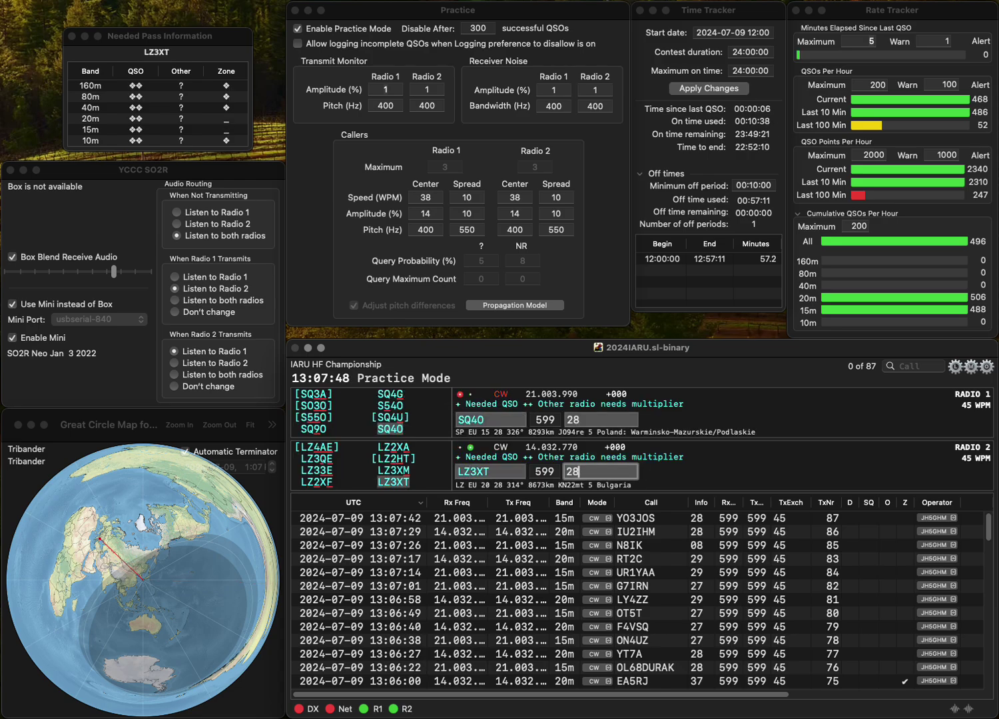
key(Return)
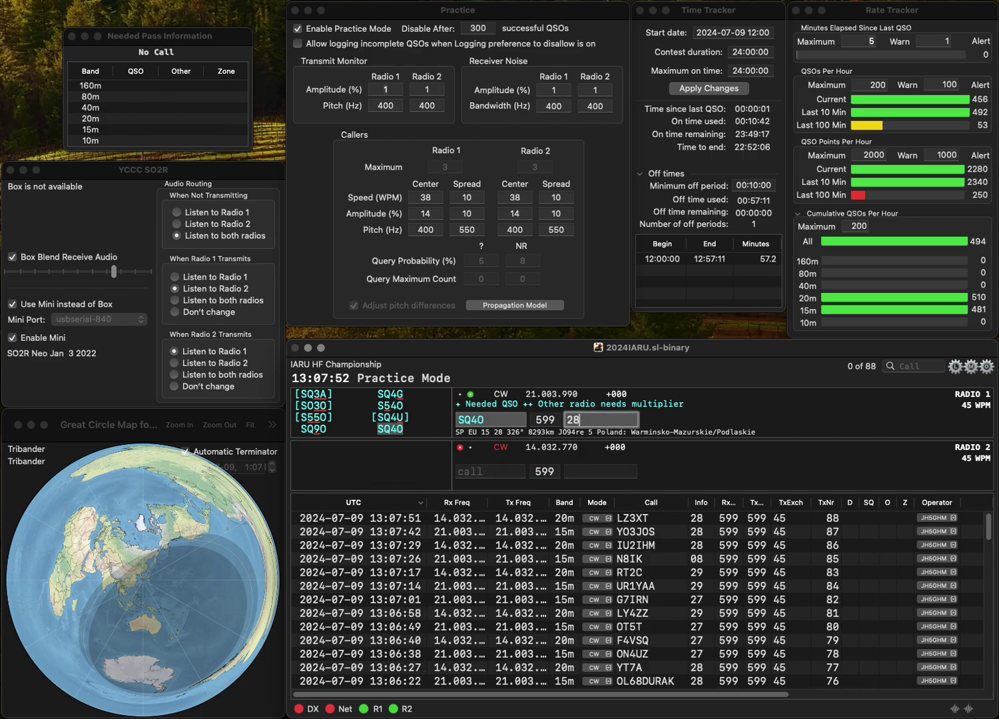
key(Return)
text(L)
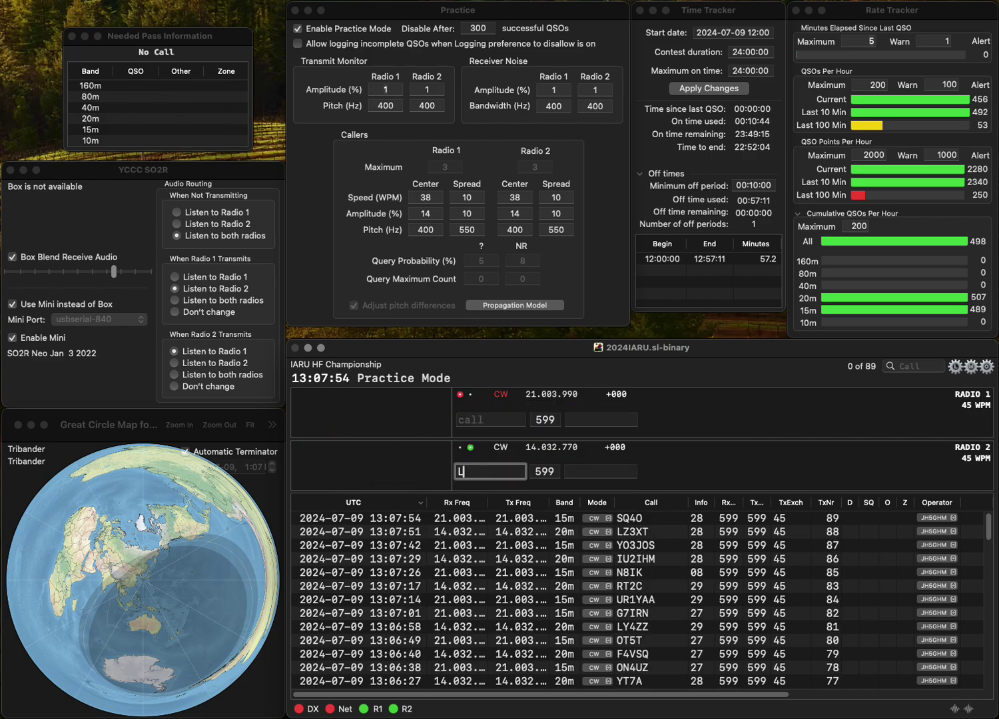
text(A2HFA)
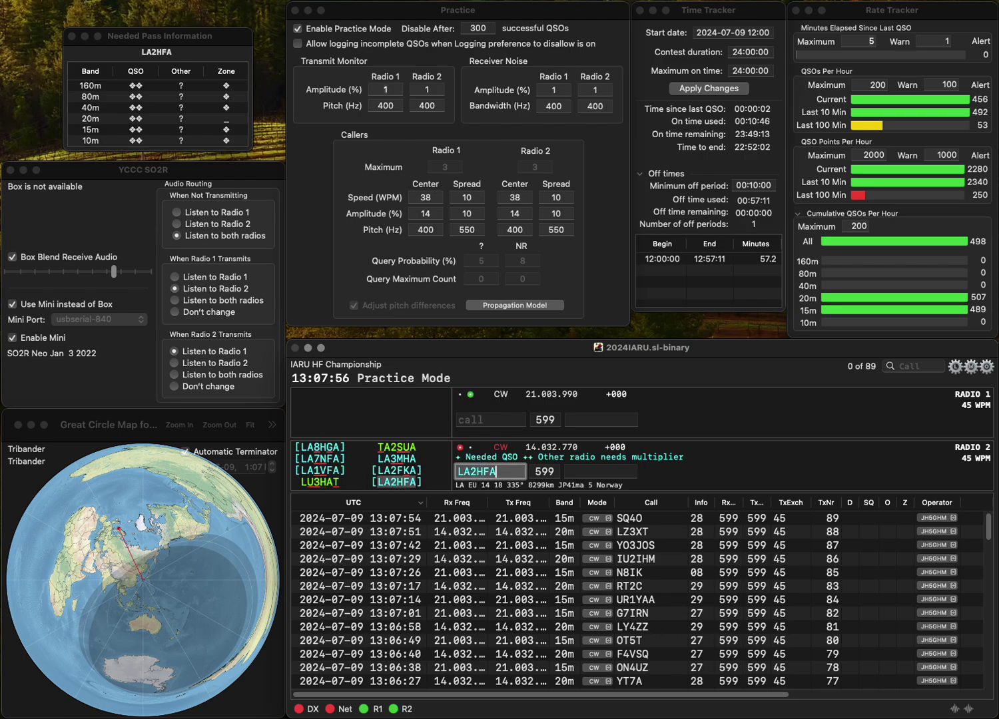
key(Return)
text(S50Q)
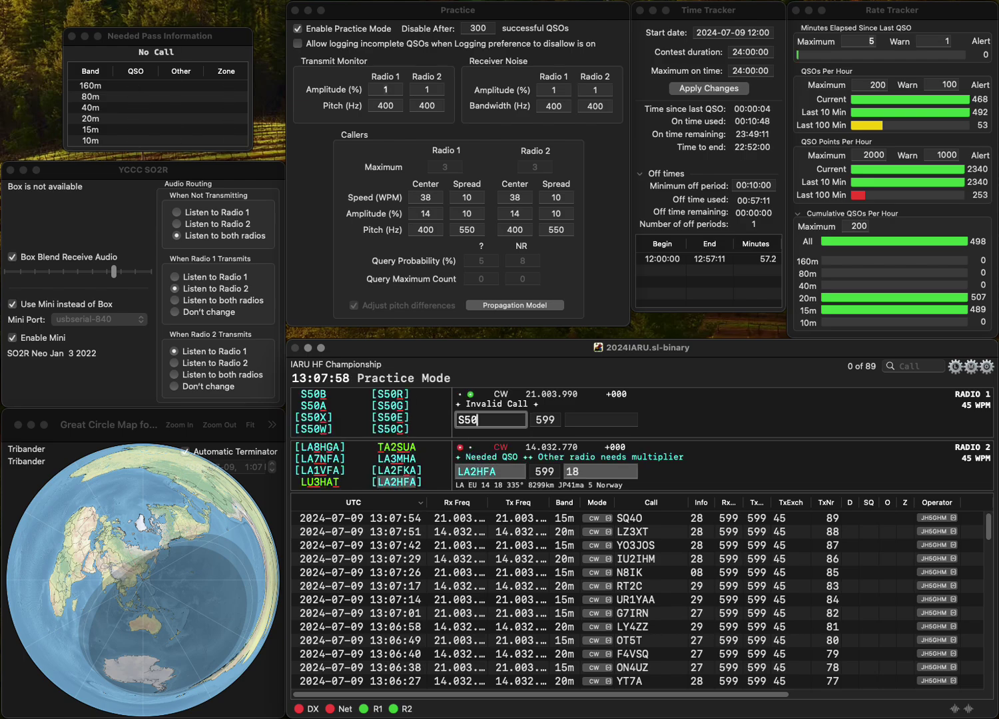
key(Return)
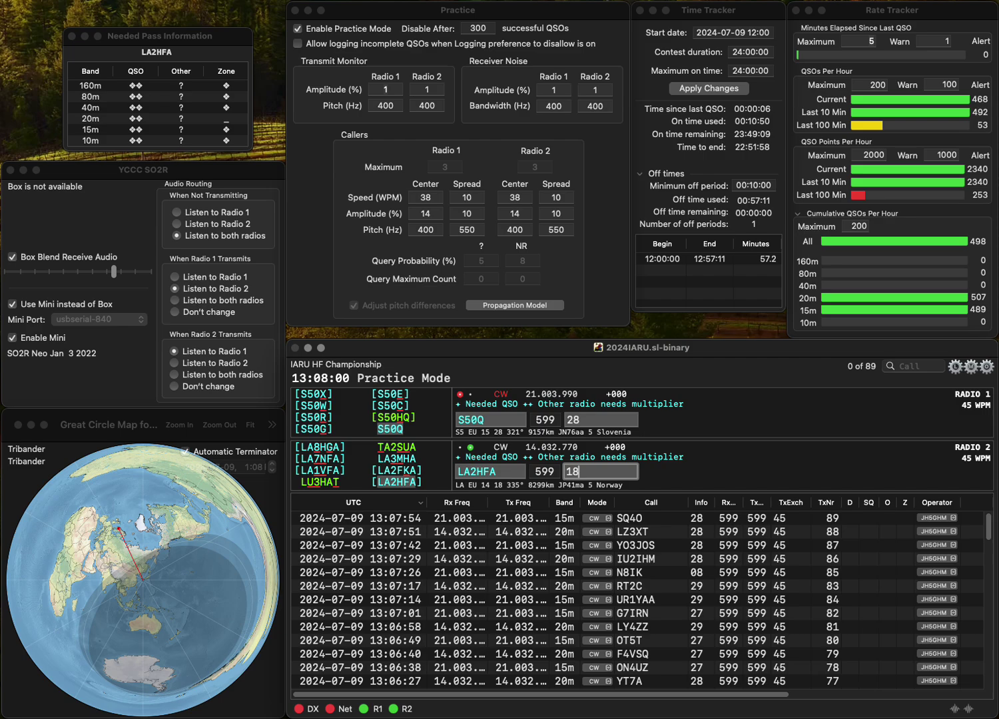
key(Return)
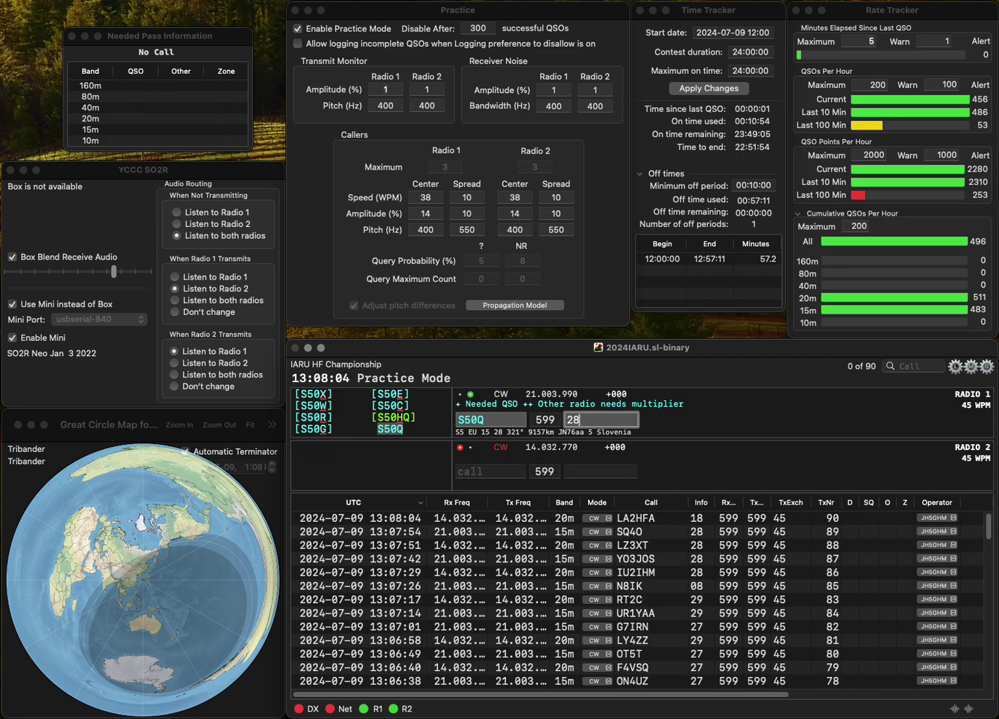
key(Return)
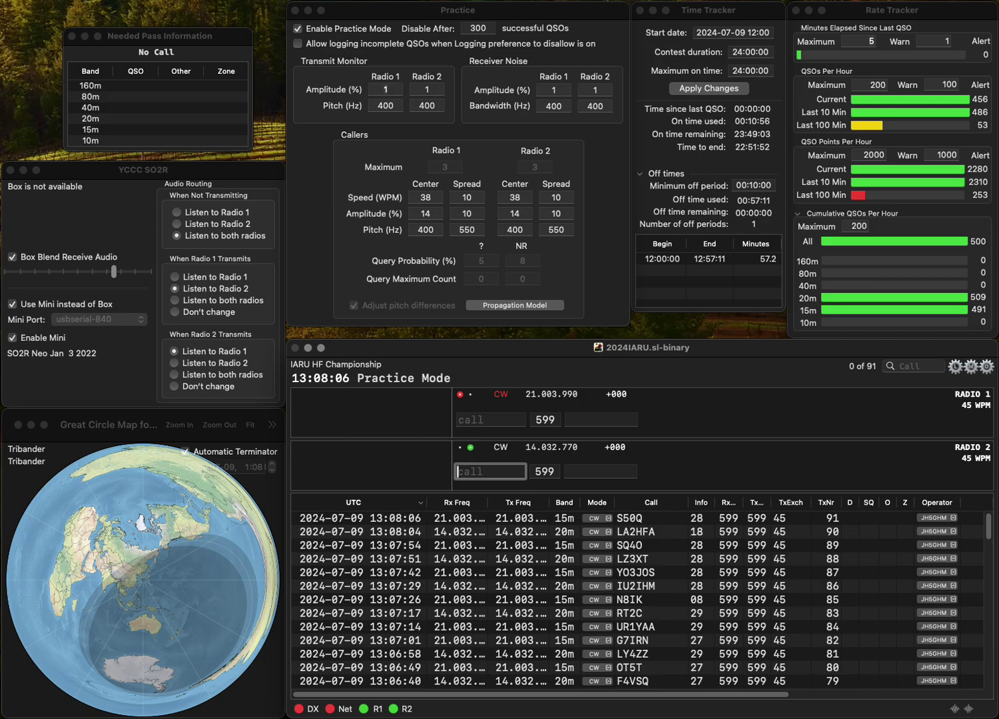
text(G3OJL)
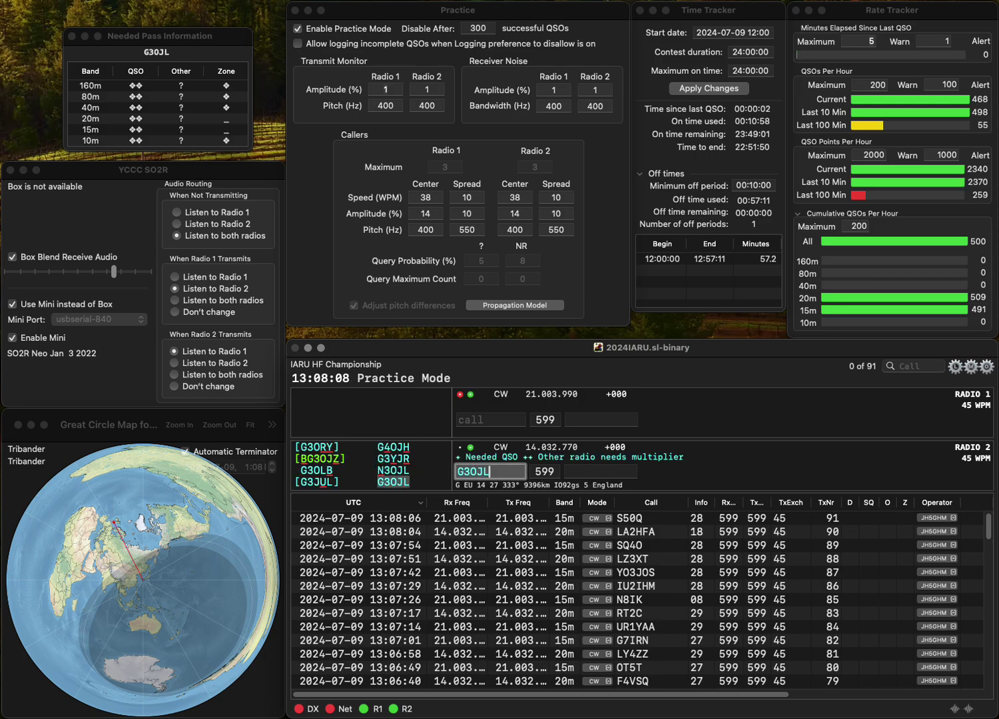
key(Return)
text(LZ0FL)
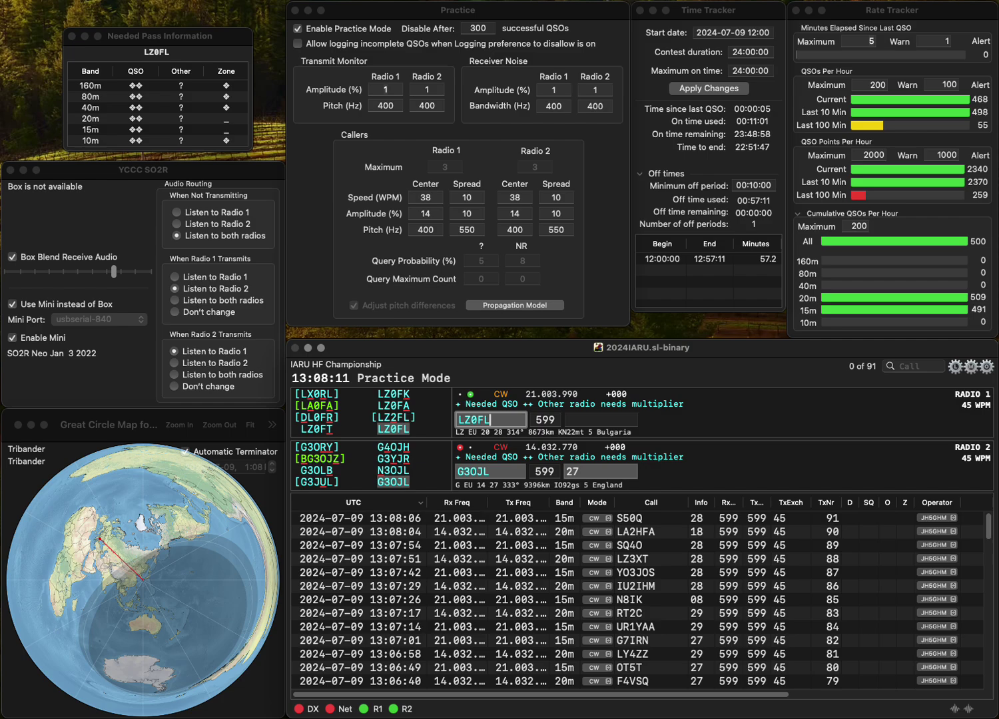
key(Return)
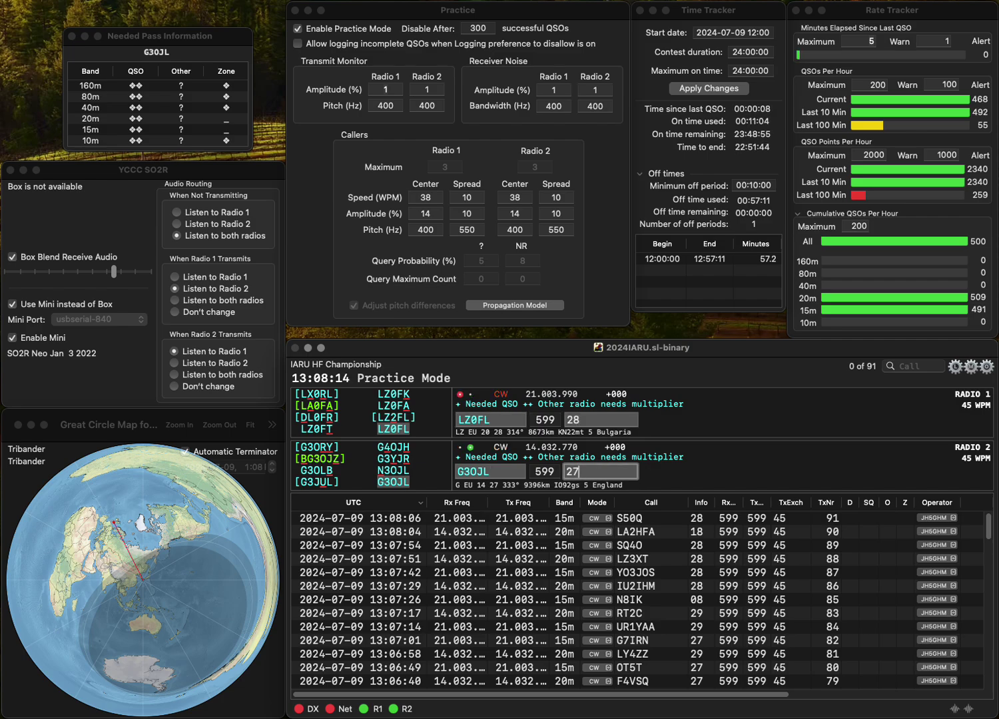
key(Return)
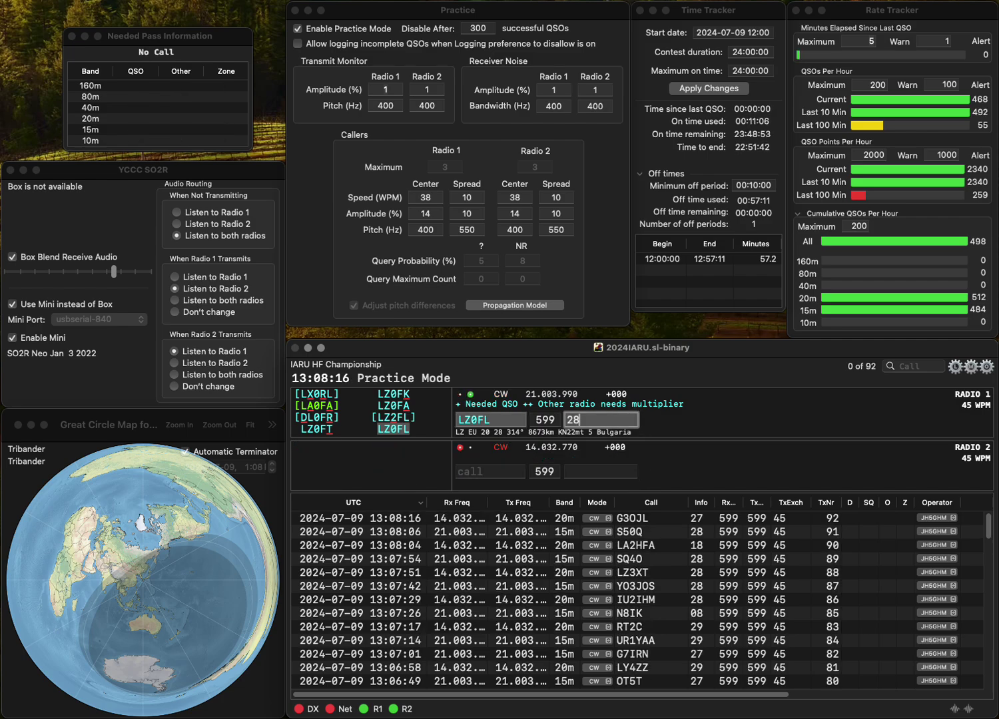
key(Return)
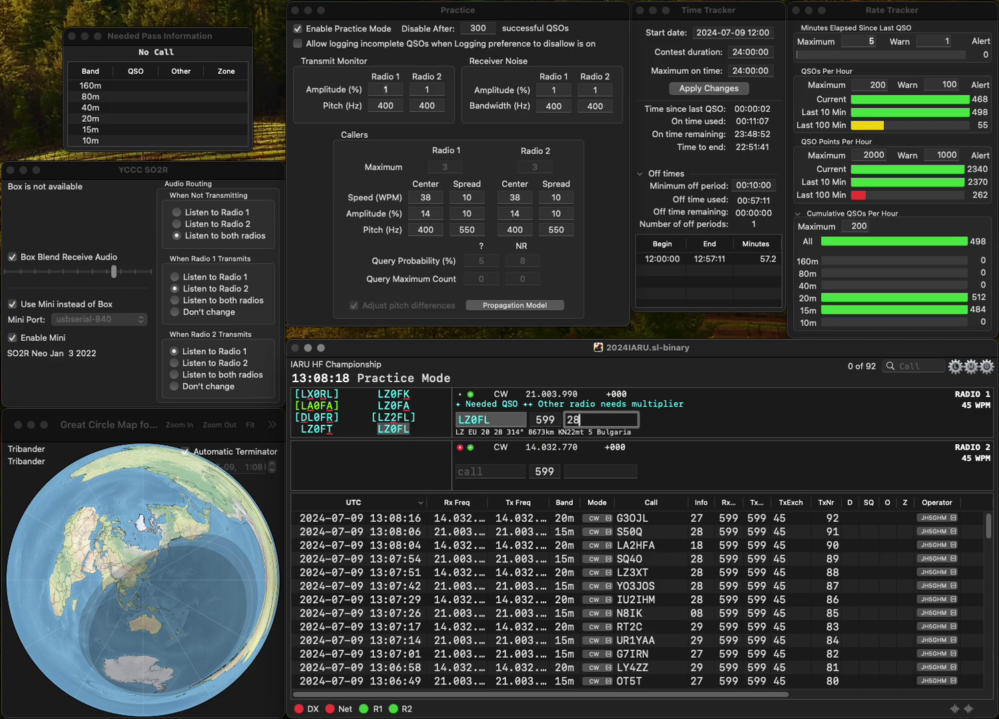
text(E76MB)
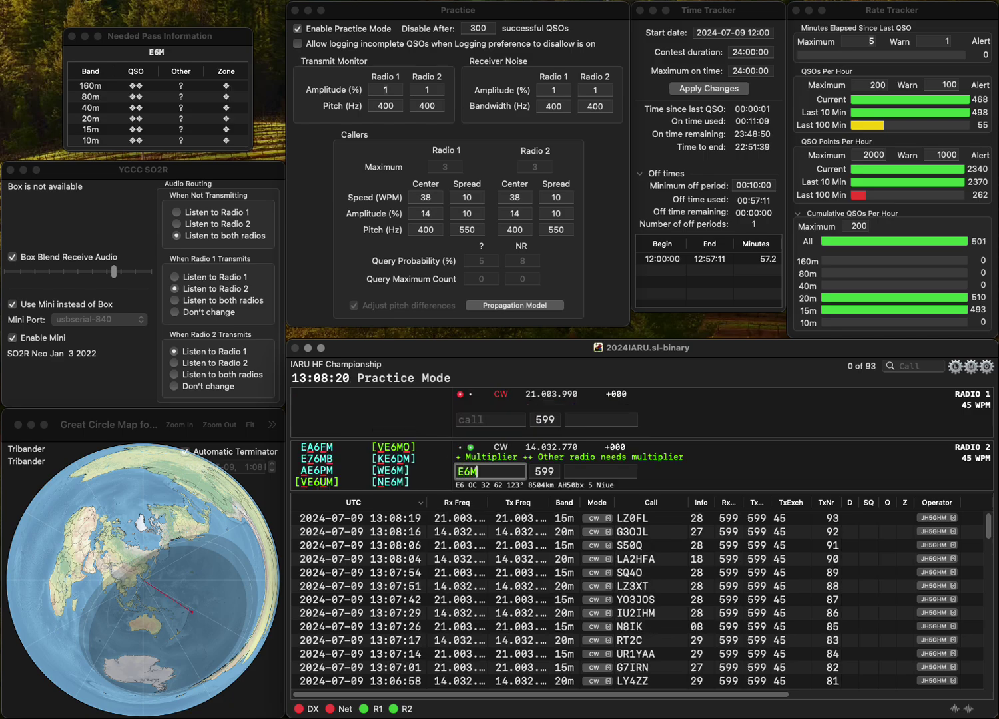
key(Left)
key(Left)
key(Left)
text(7)
key(Return)
text(DIU)
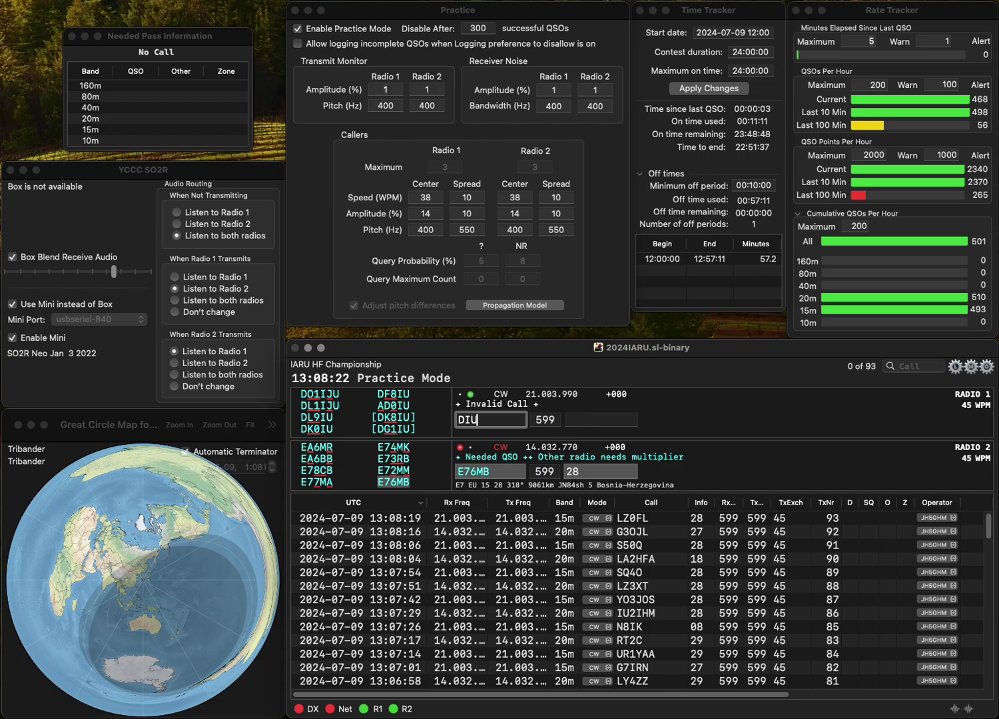
text(7KC)
key(BackSpace)
key(BackSpace)
text(U)
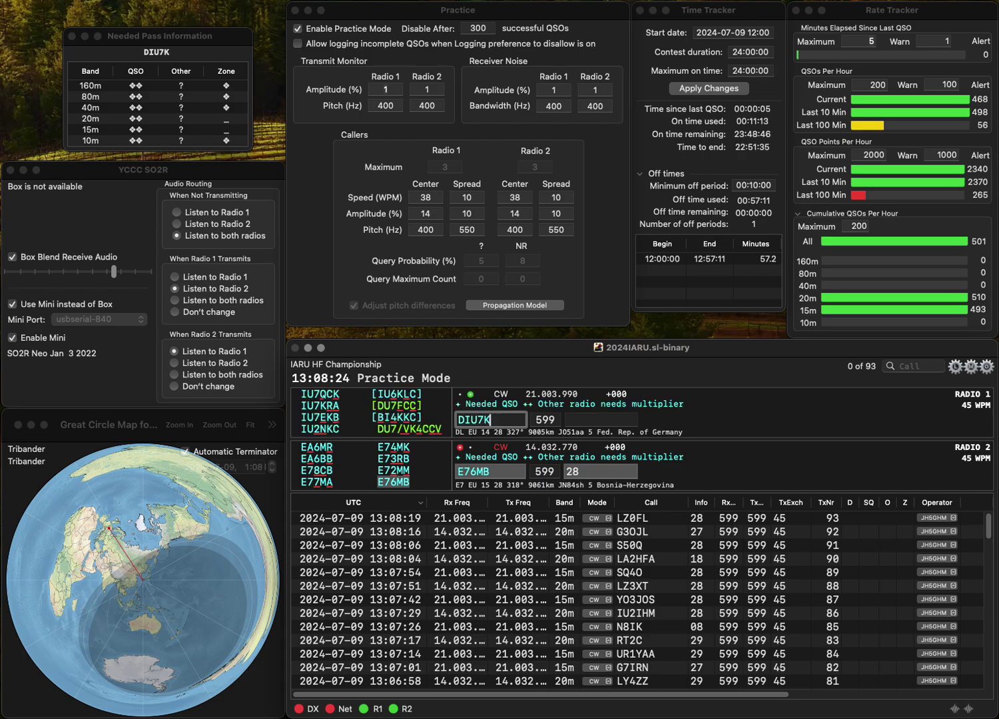
key(Delete)
key(Return)
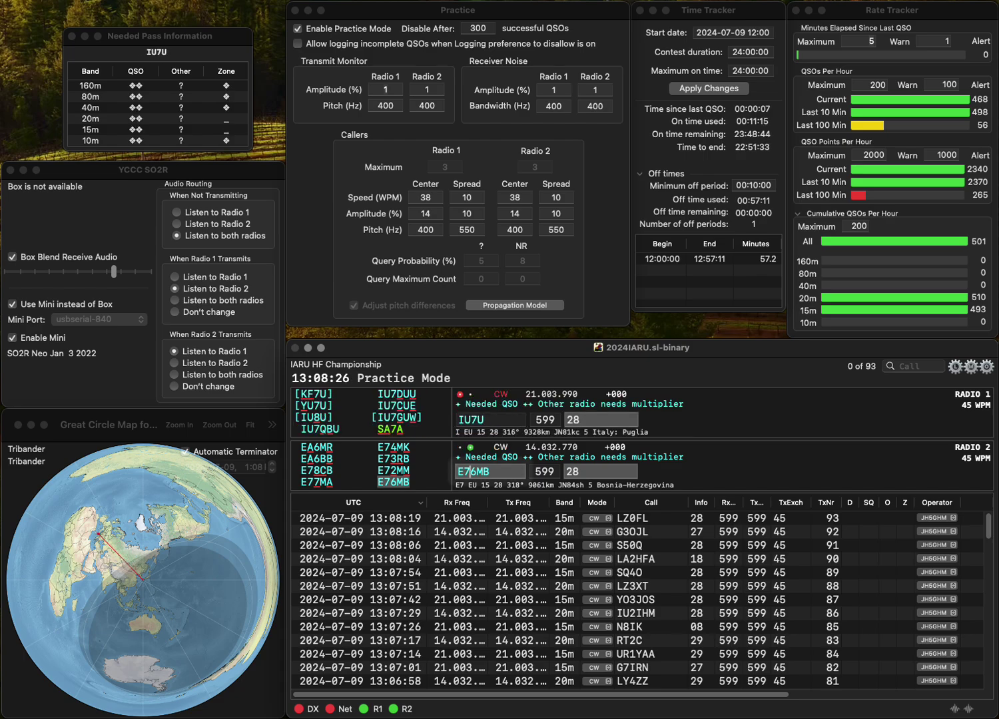
key(space)
key(Return)
key(grave)
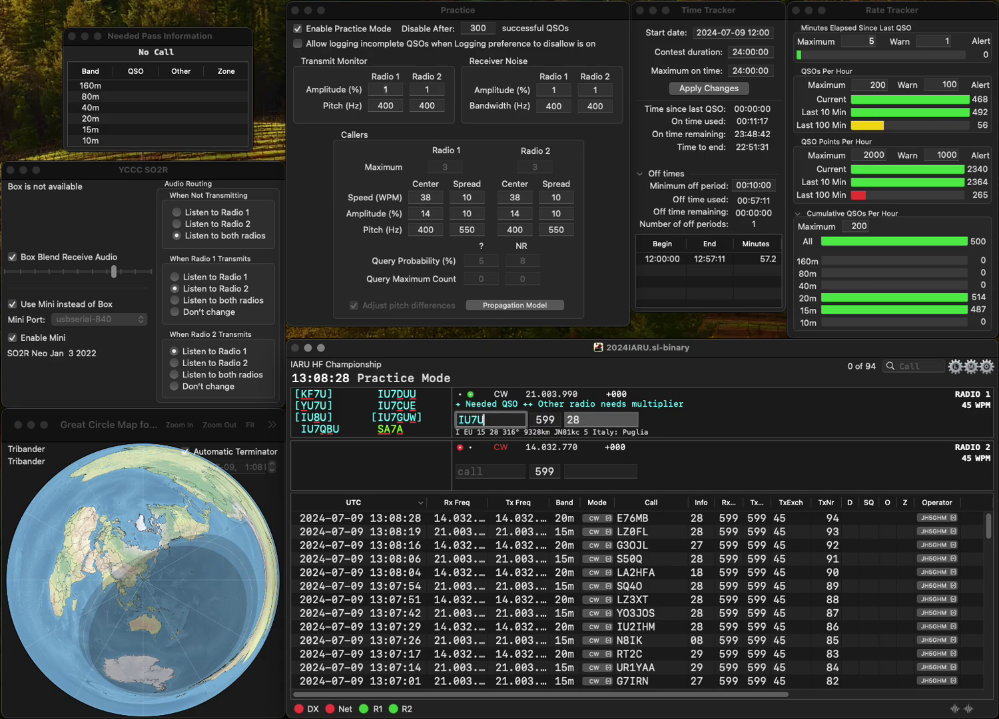
key(BackSpace)
text(CUE)
key(Return)
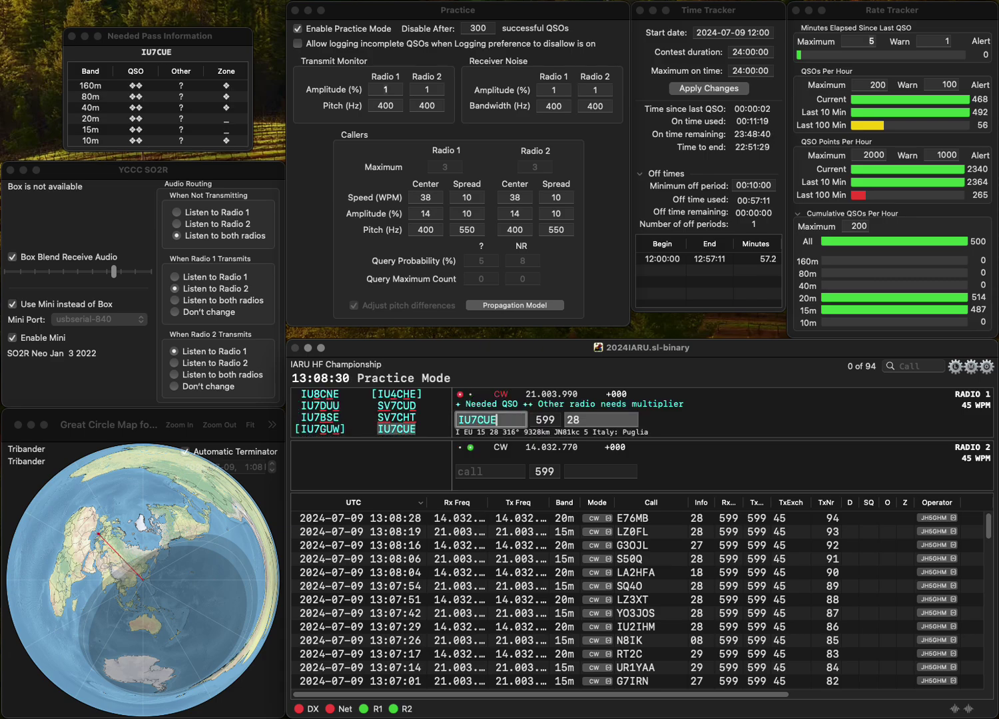
key(grave)
text(OH8JJ)
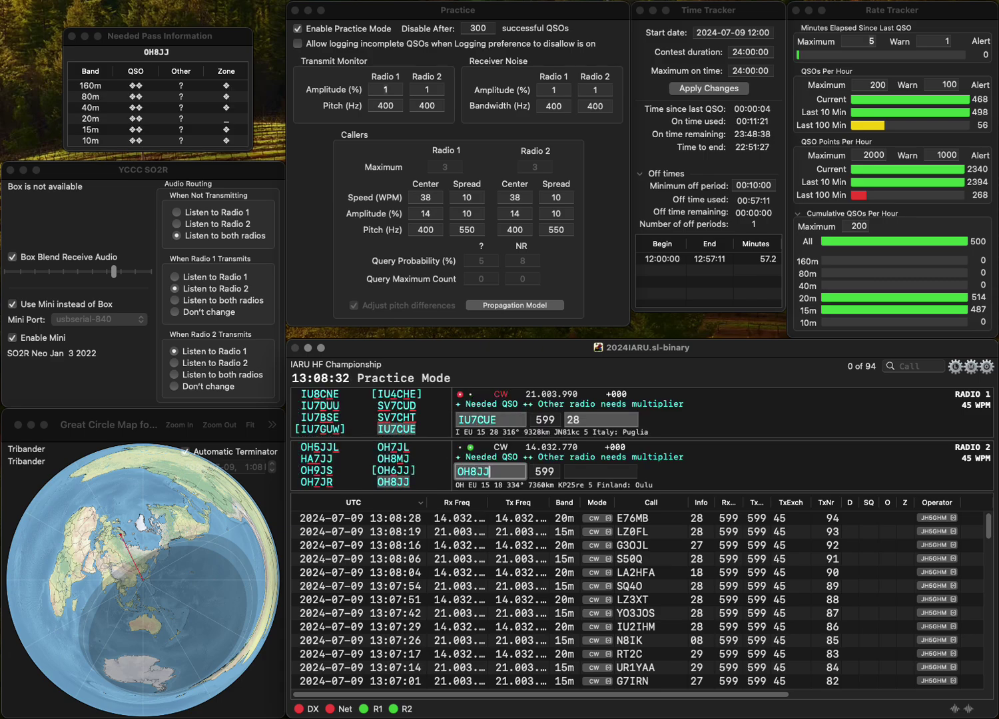
key(space)
key(backslash)
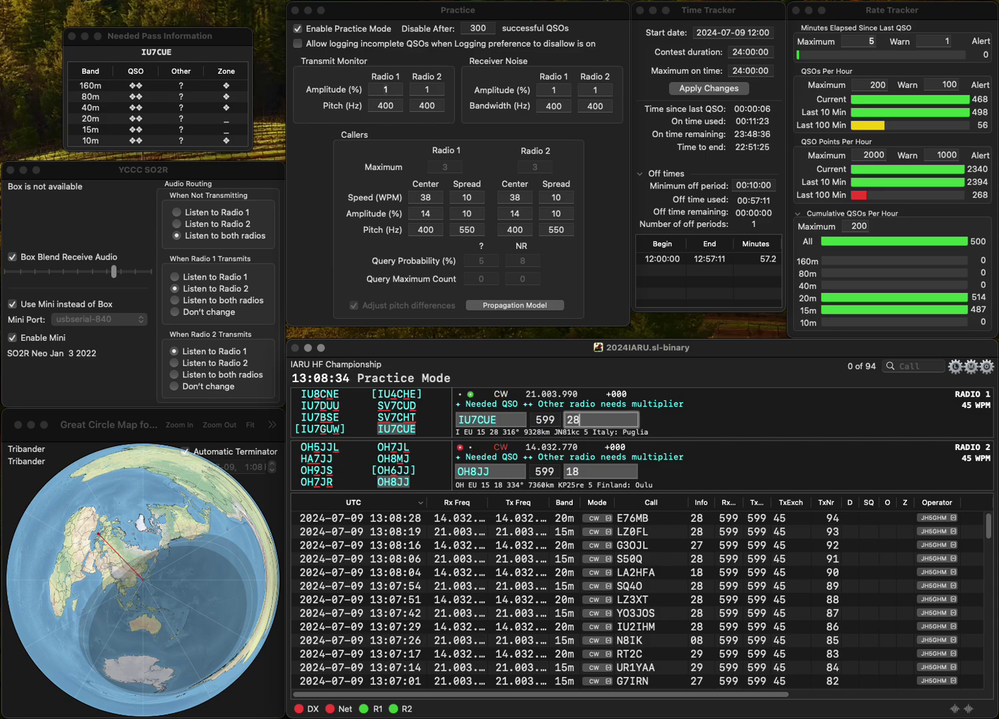
key(Return)
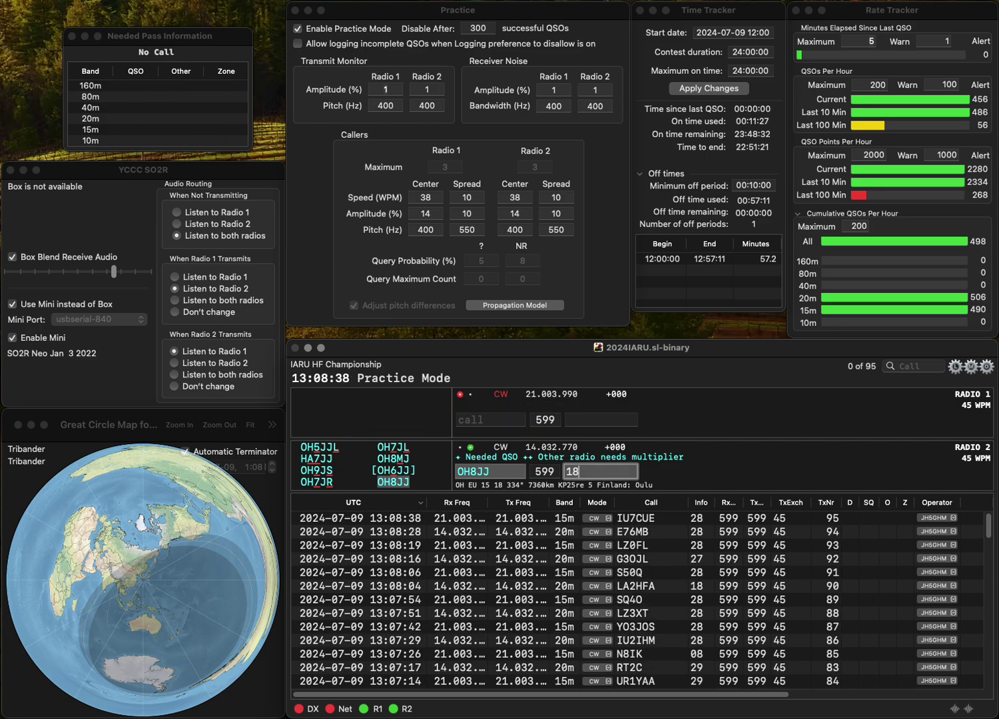
key(Return)
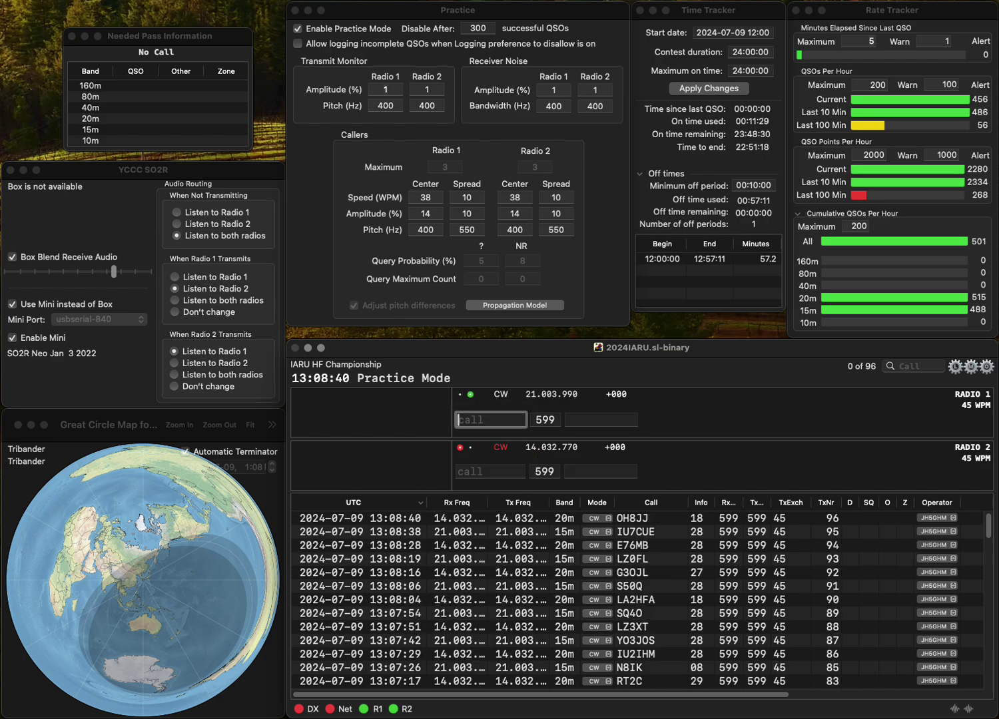
text(OP5T)
key(Return)
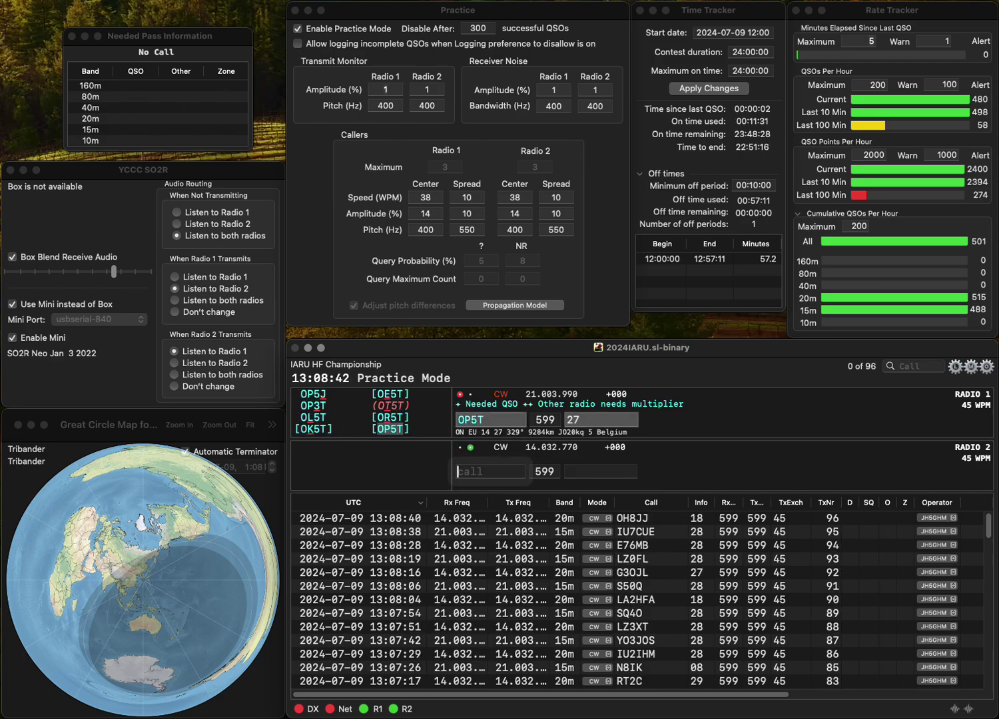
text(JA1)
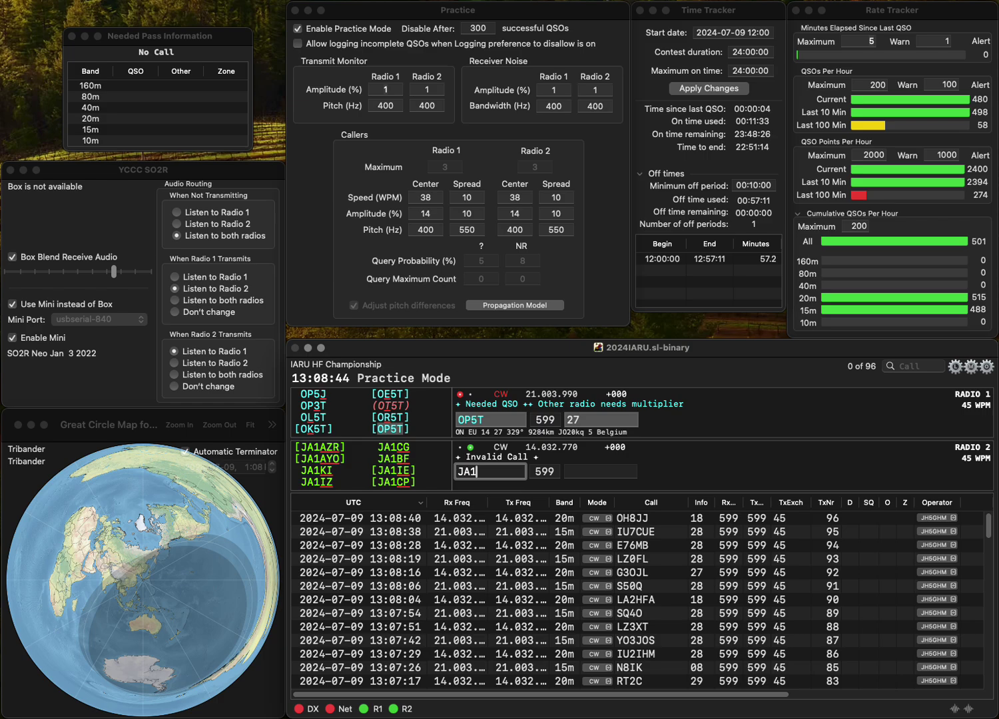
text(KGV)
key(Return)
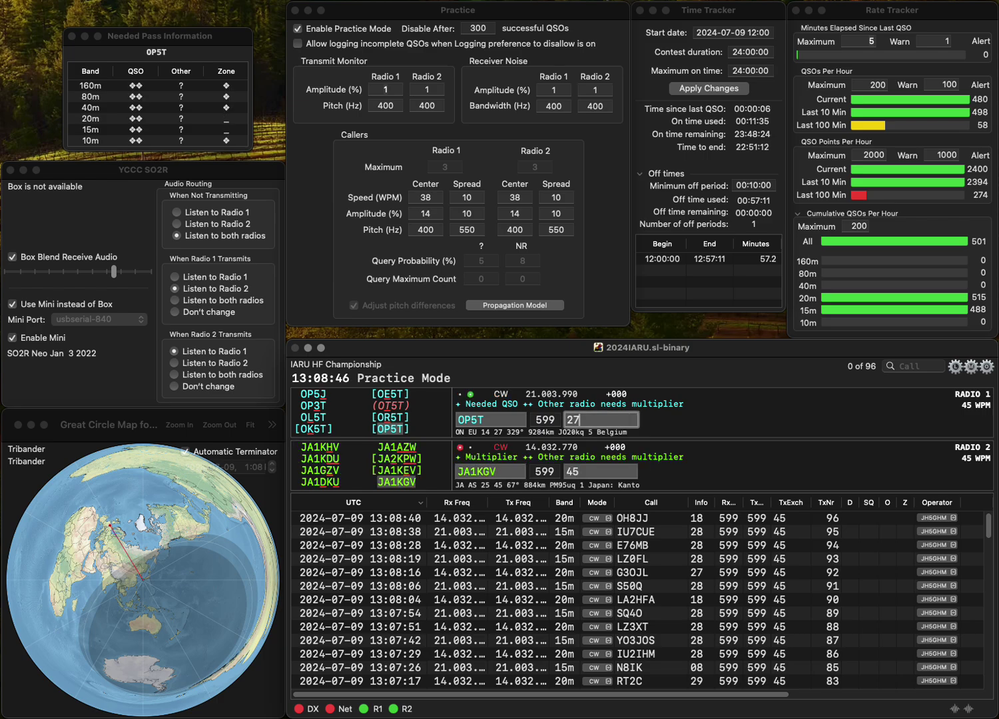
key(Return)
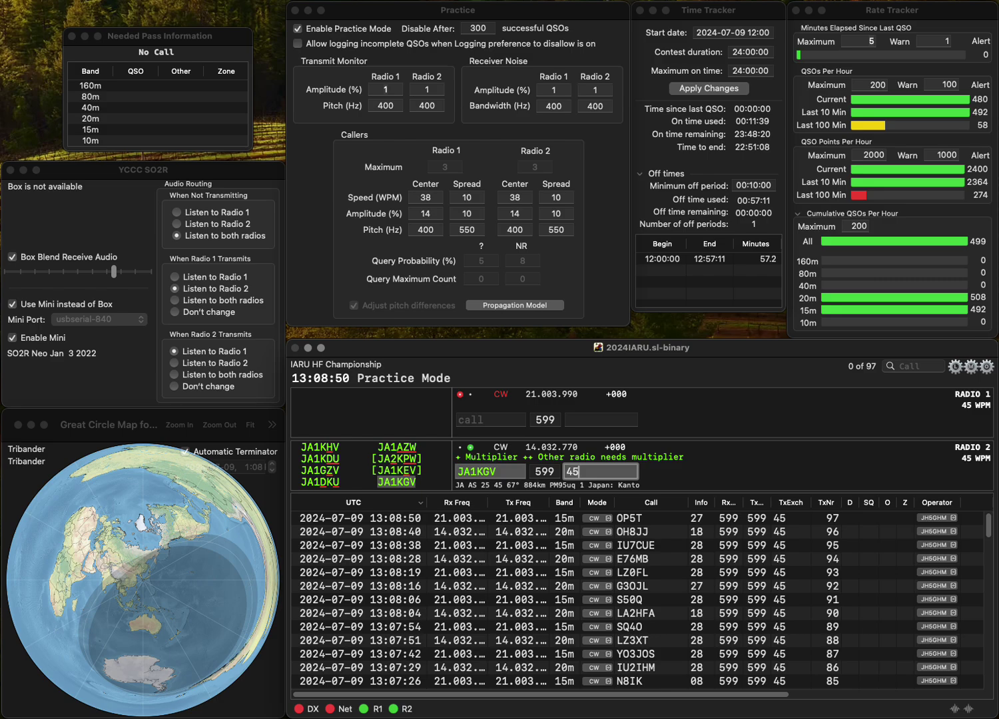
key(Return)
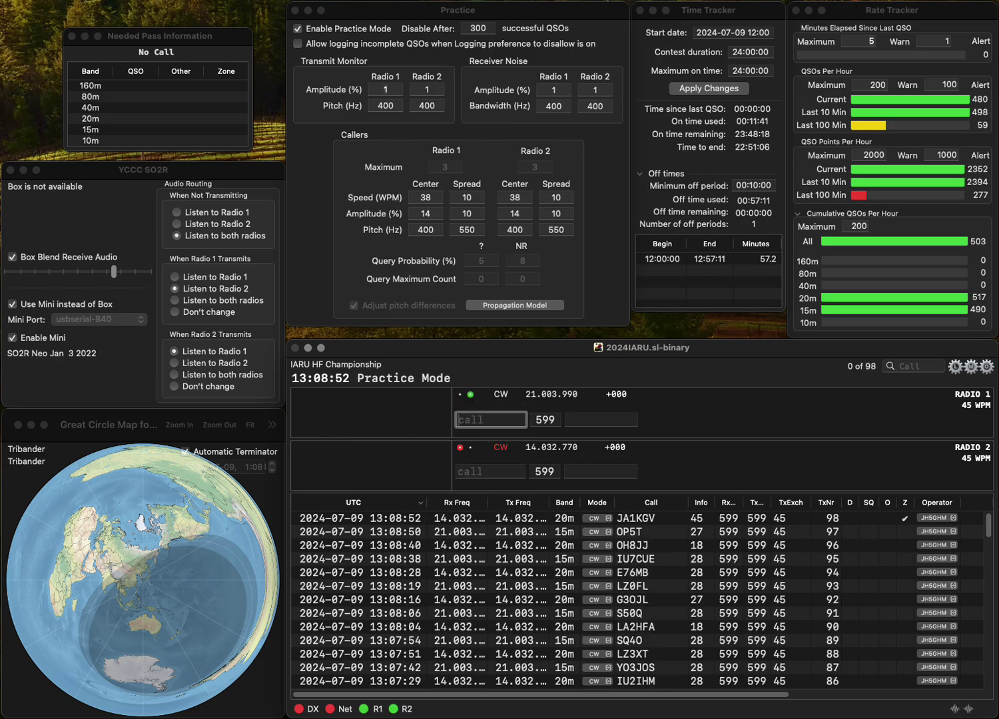
text(IN3PEE)
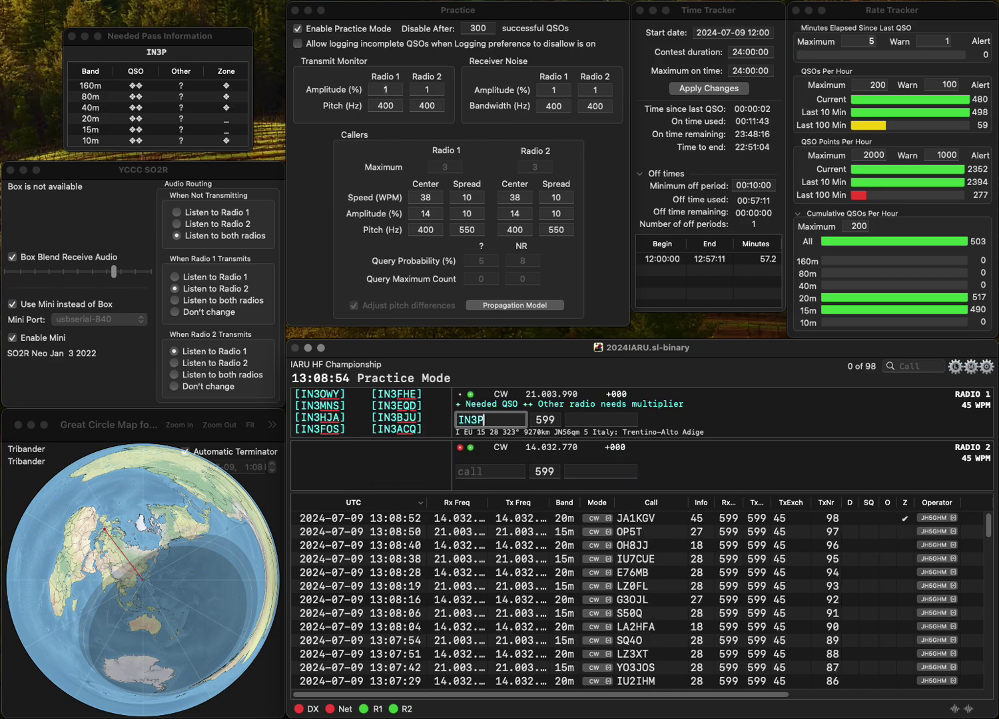
key(Return)
text(OM3XX)
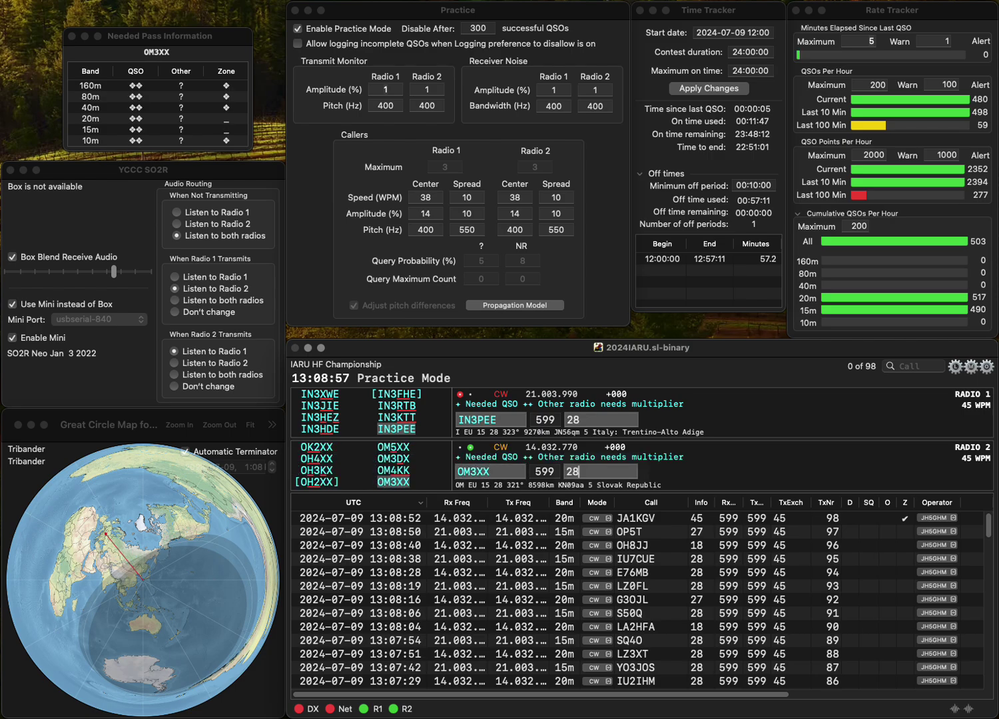
key(Return)
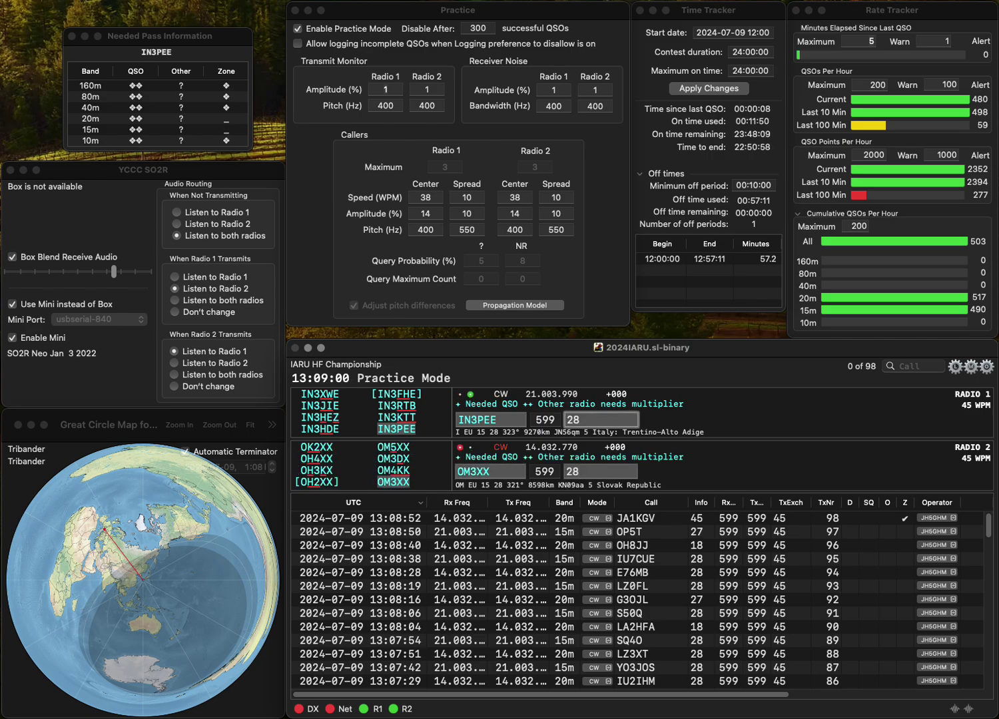
key(Return)
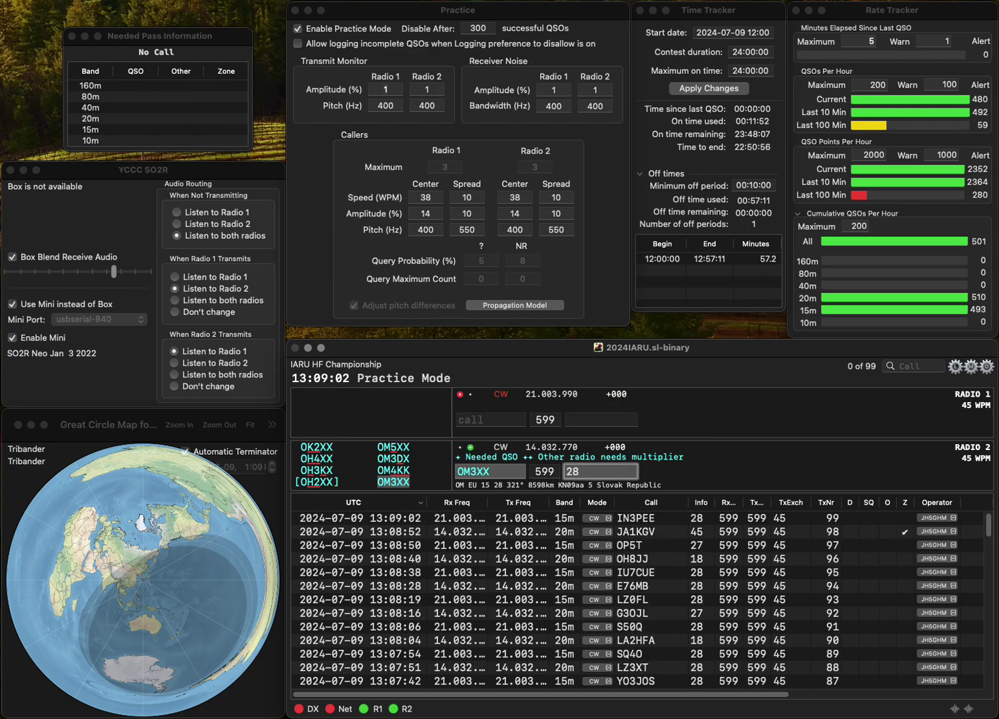
key(Return)
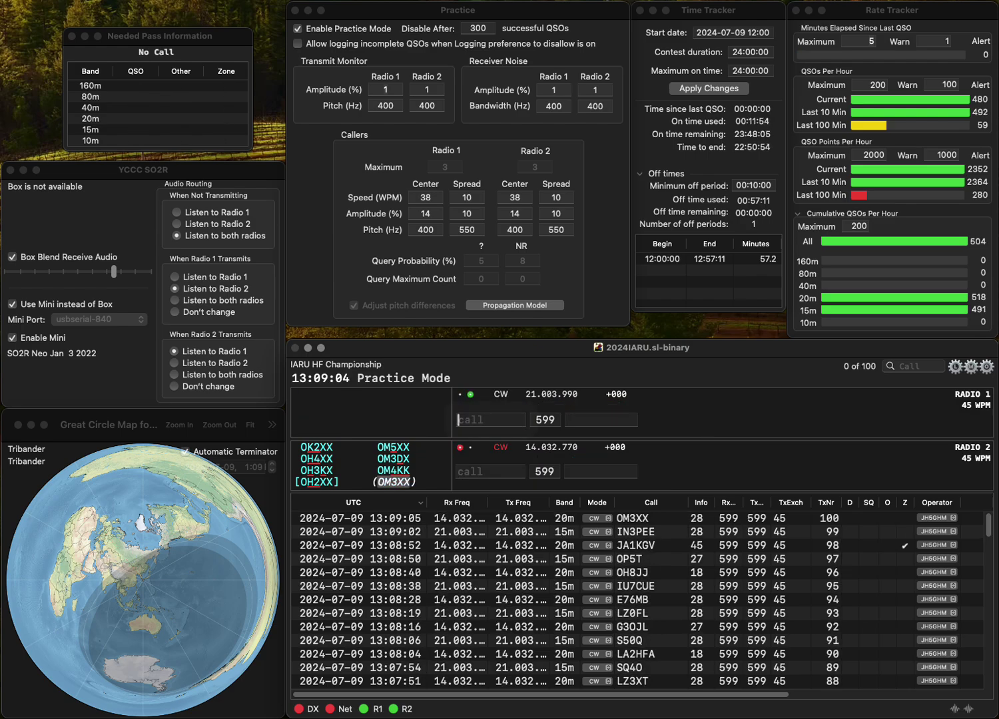
text(SP6FEK)
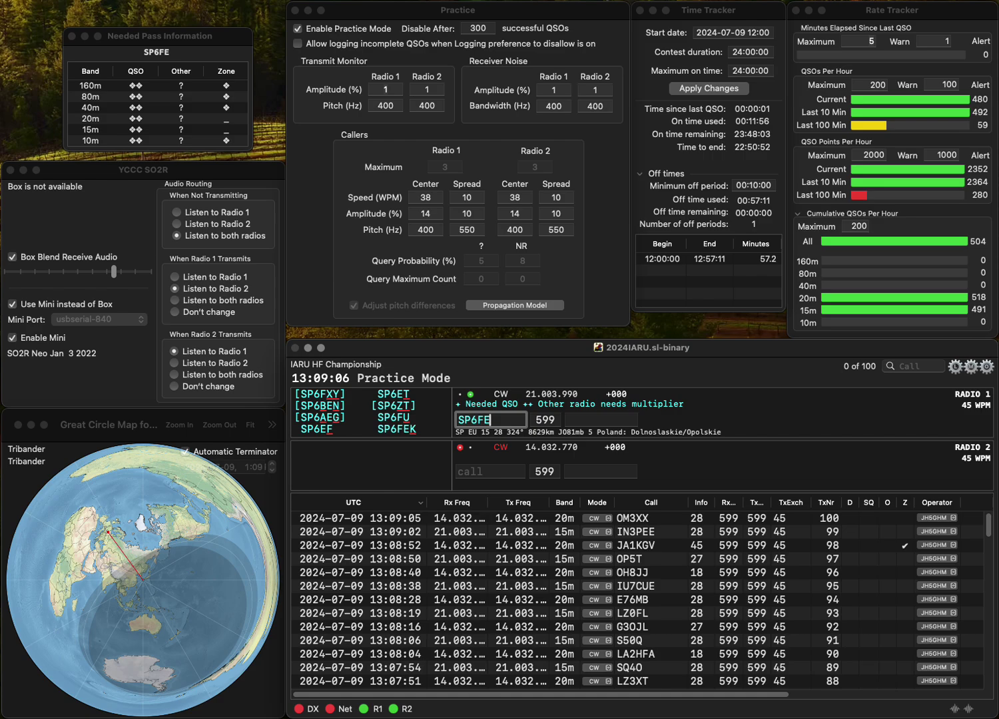
key(Return)
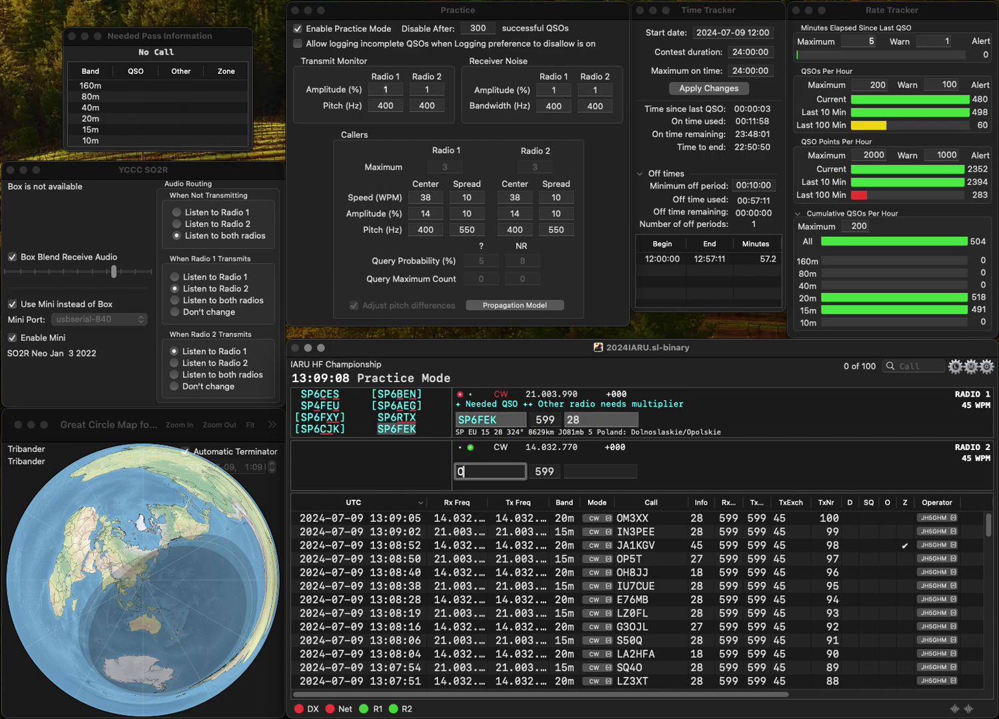
text(OZ9AAR)
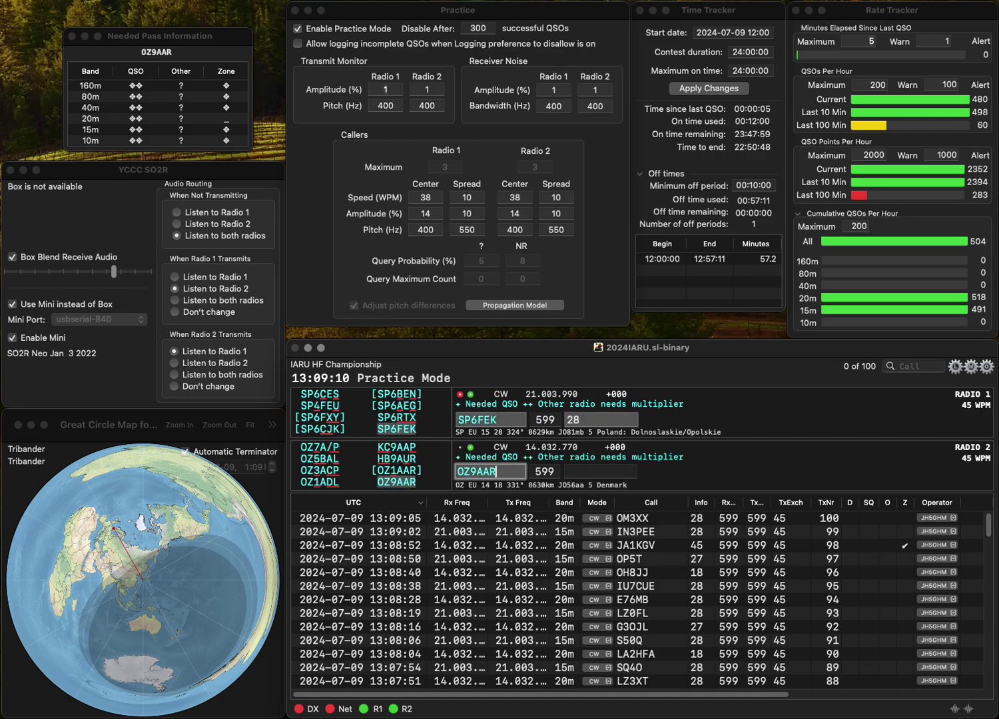
key(Return)
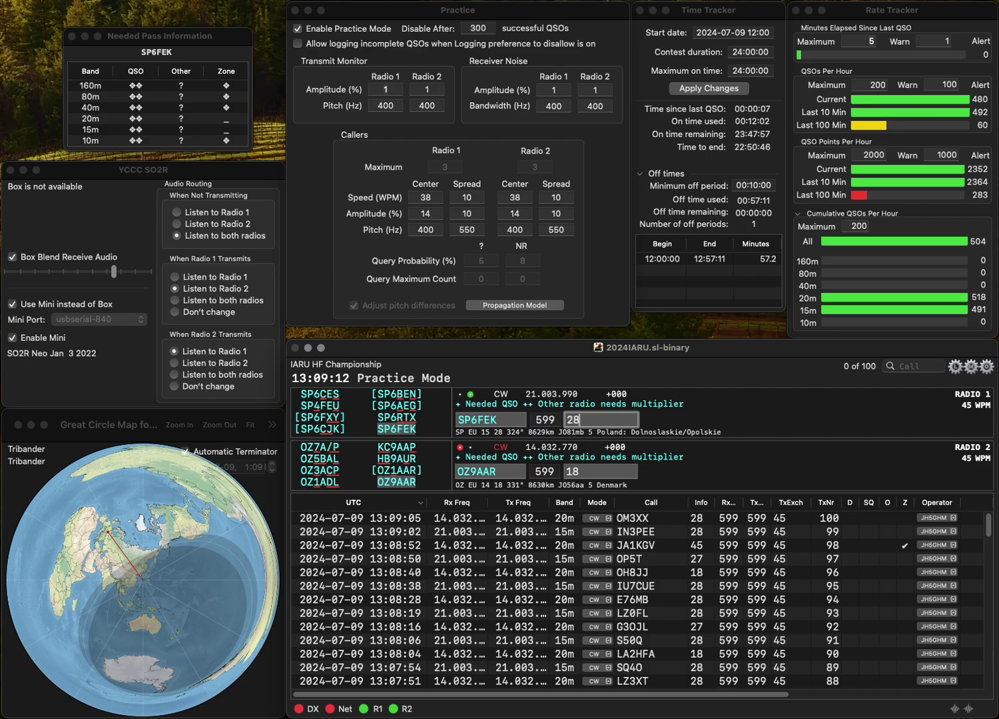
key(Return)
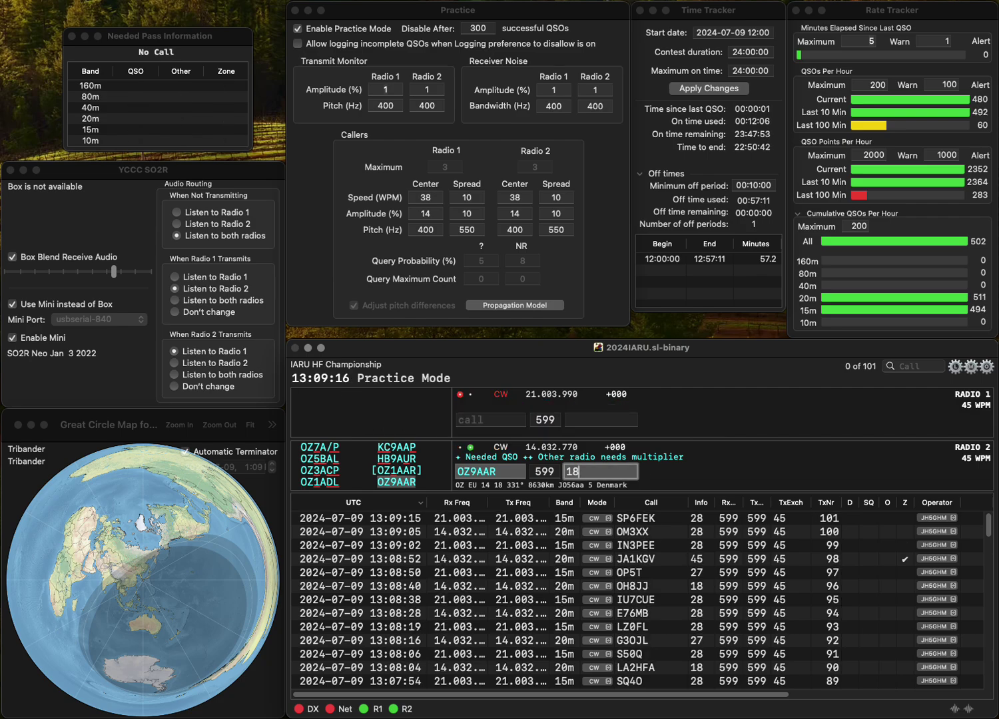
key(Return)
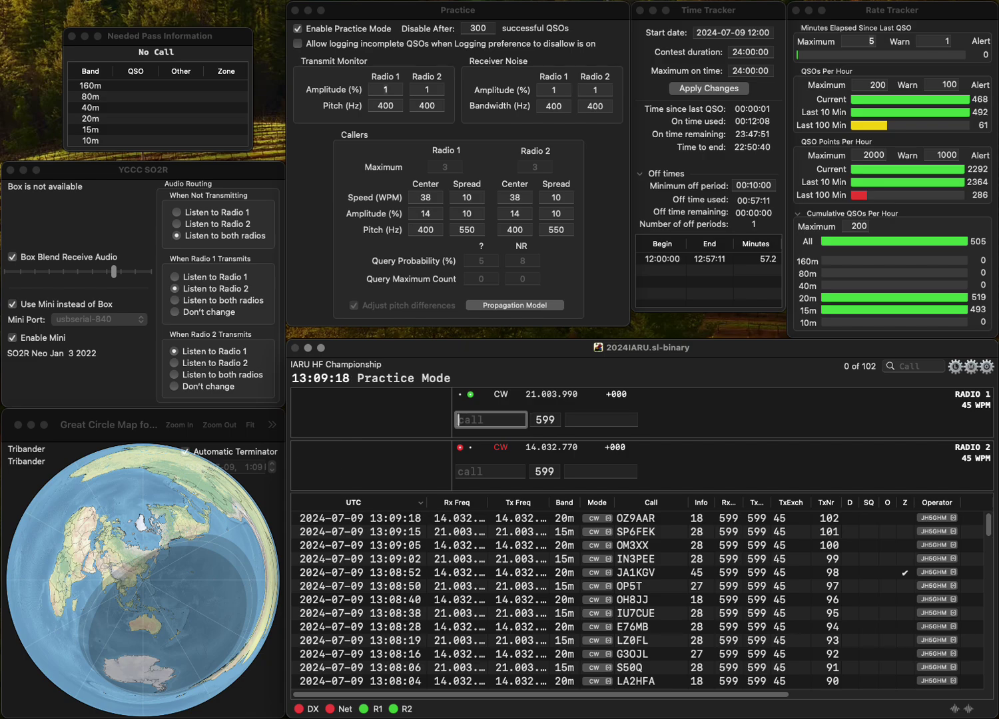
text(Z30HQ)
key(Return)
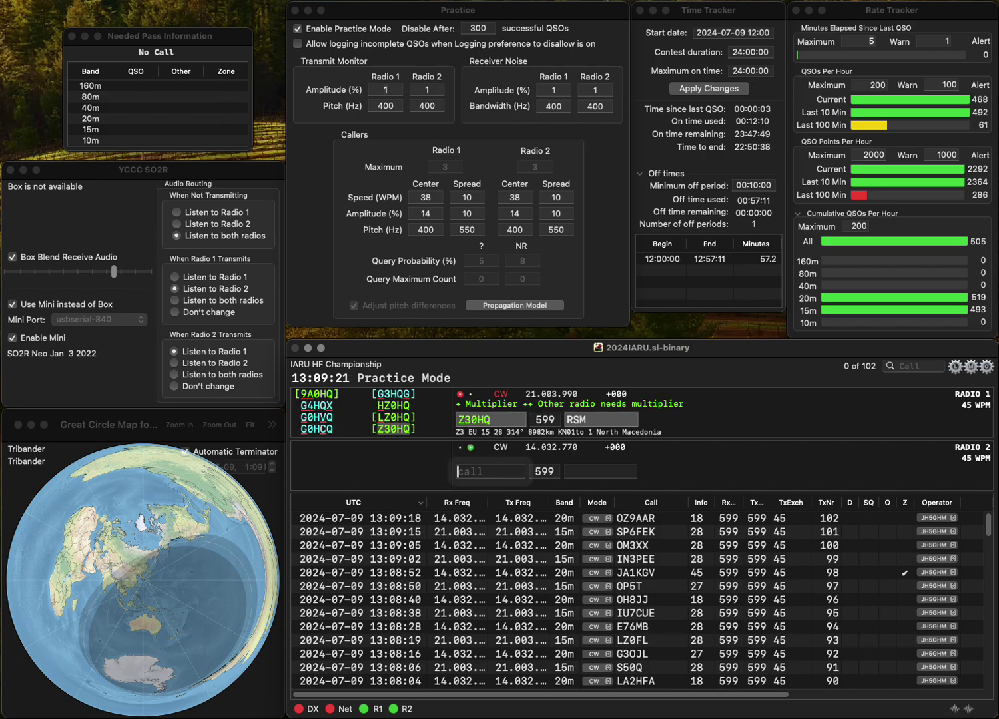
text(JRIKD)
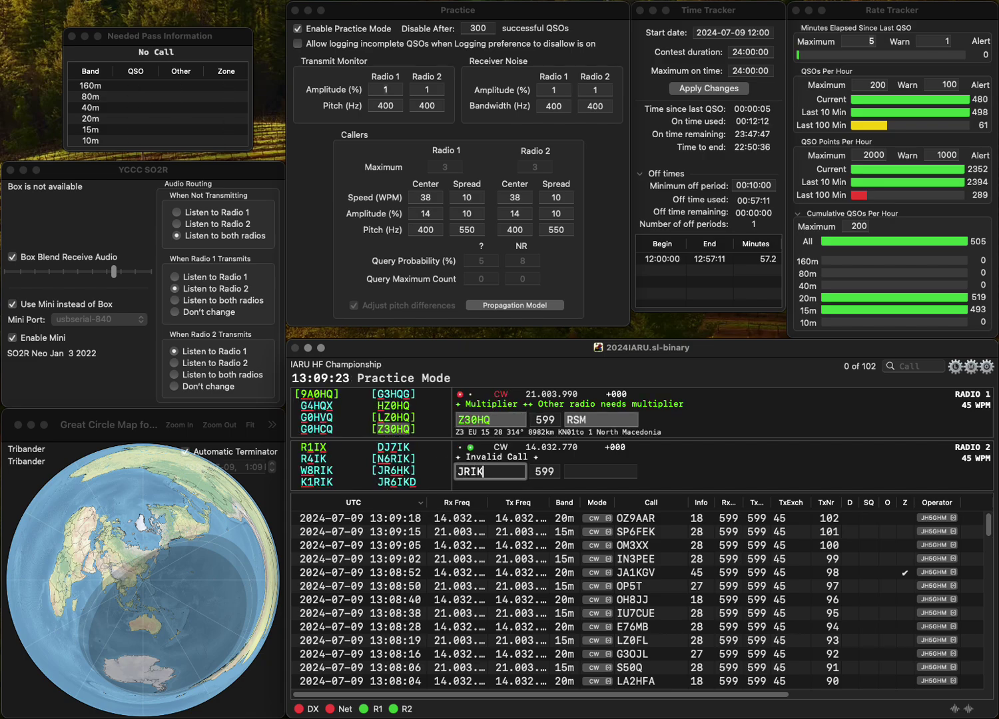
key(Left)
key(Left)
text(6)
key(Return)
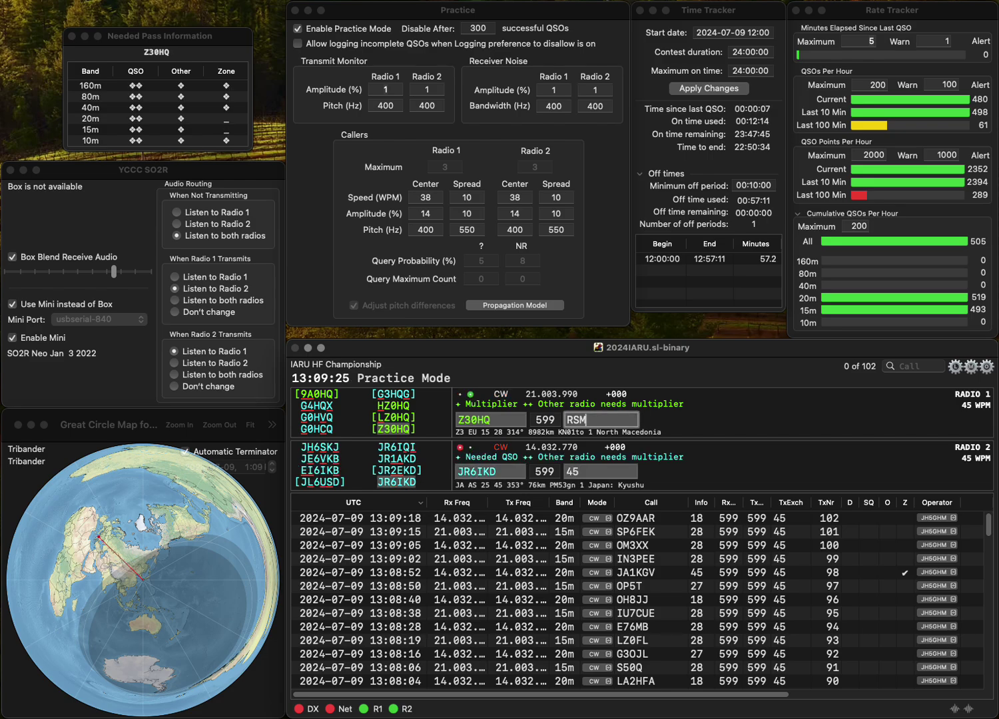
key(Return)
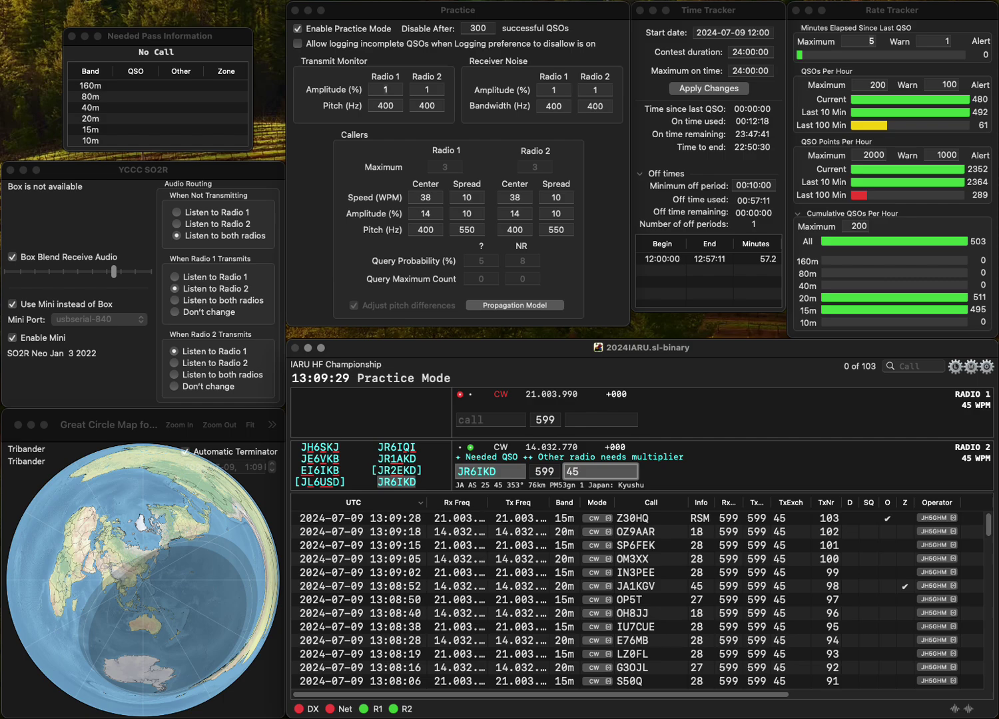
key(Return)
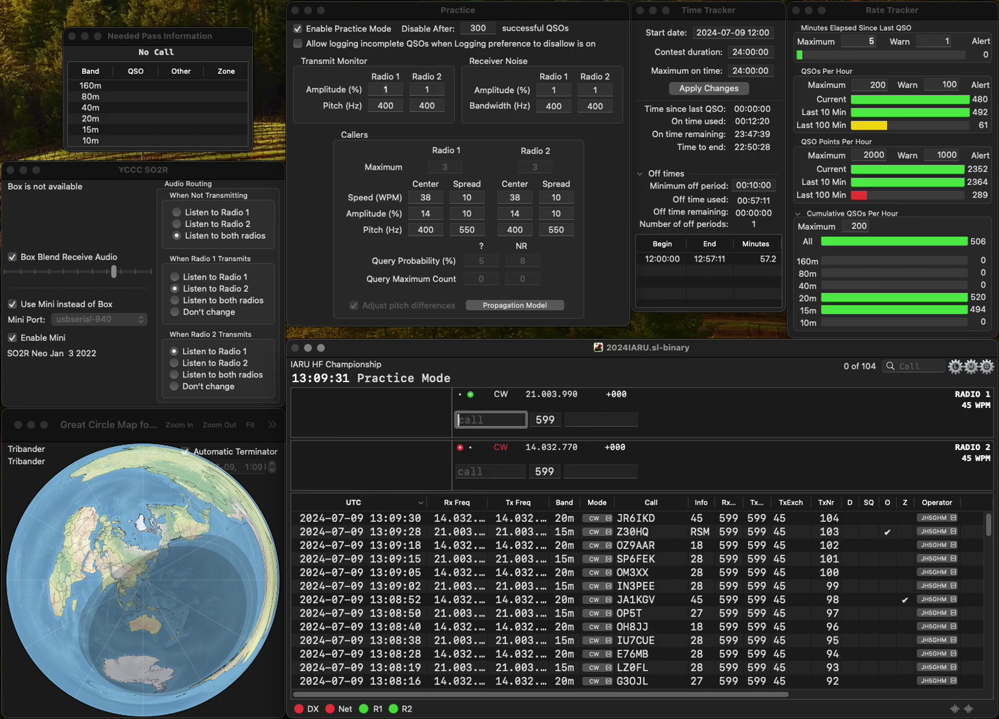
- Answer OK1KWP on 15m and log the contact
text(OK1KWP)
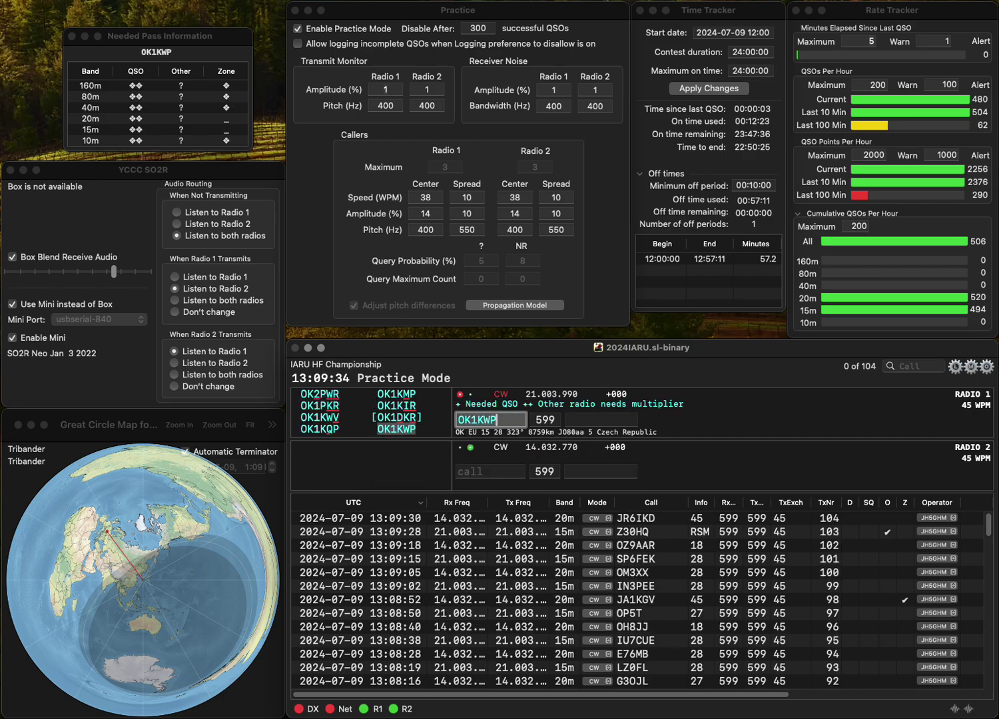
key(Return)
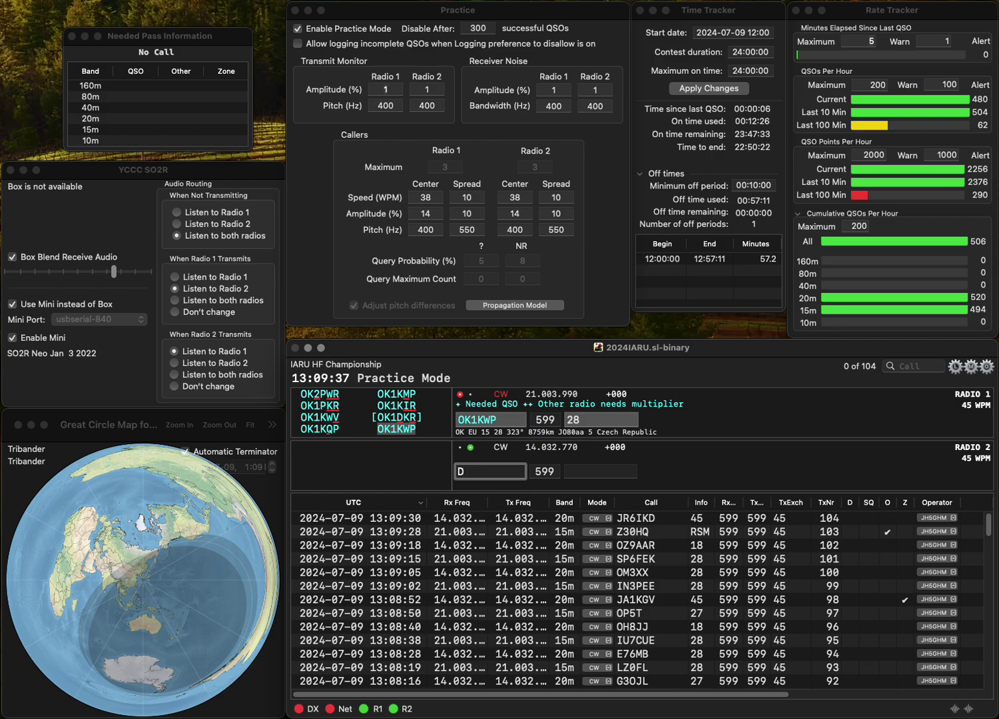
key(Return)
key(space)
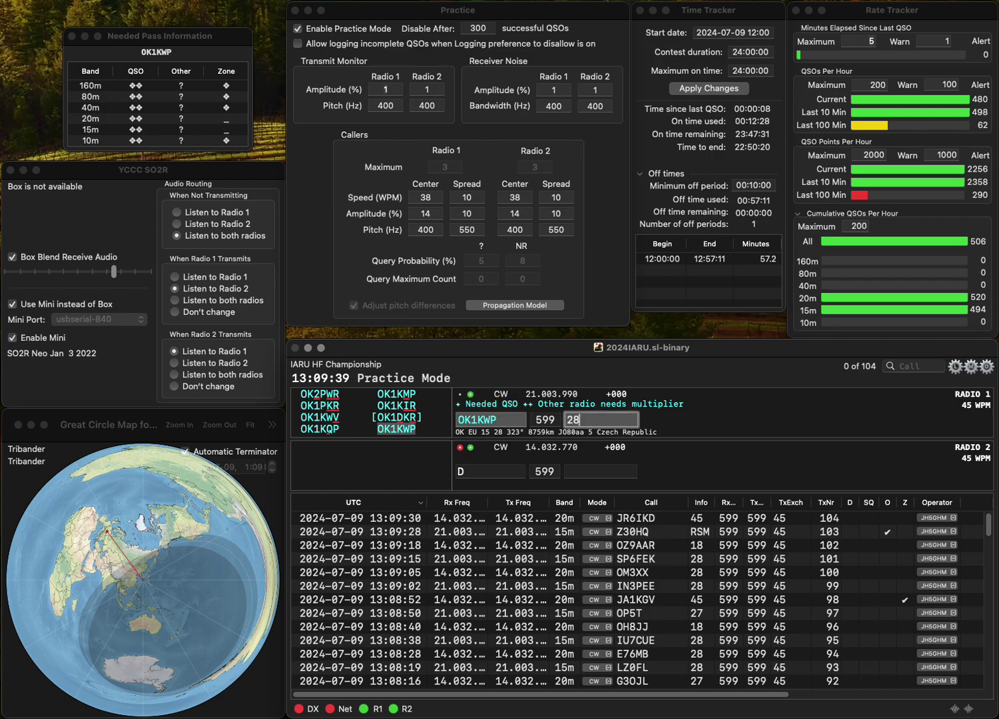
key(Return)
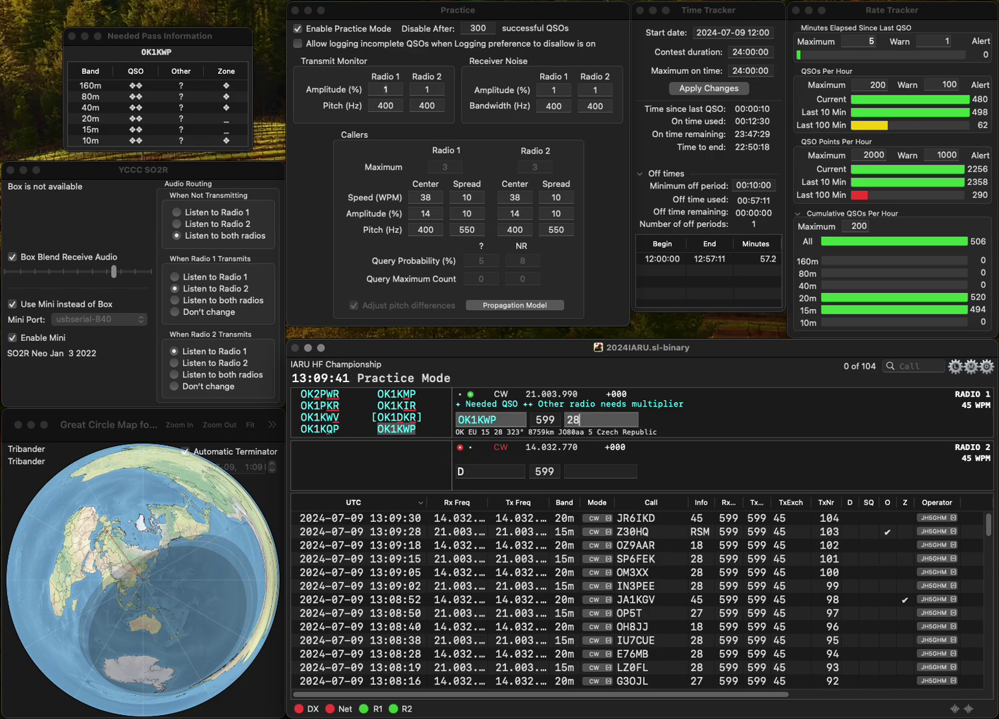
text(K)
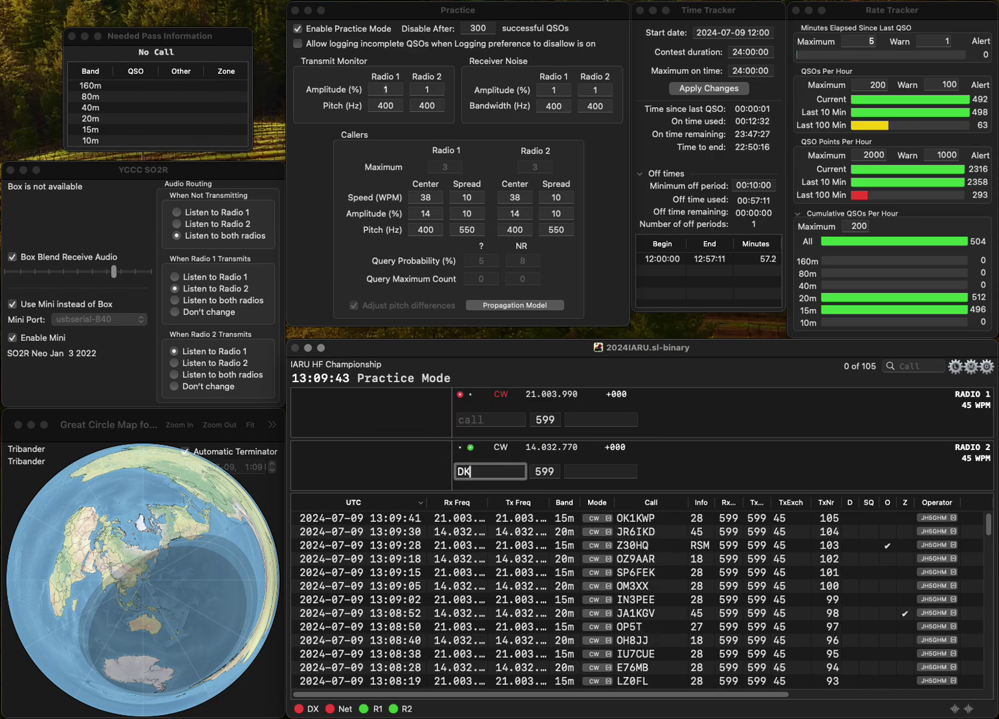
text(0BM)
key(Return)
text(JH)
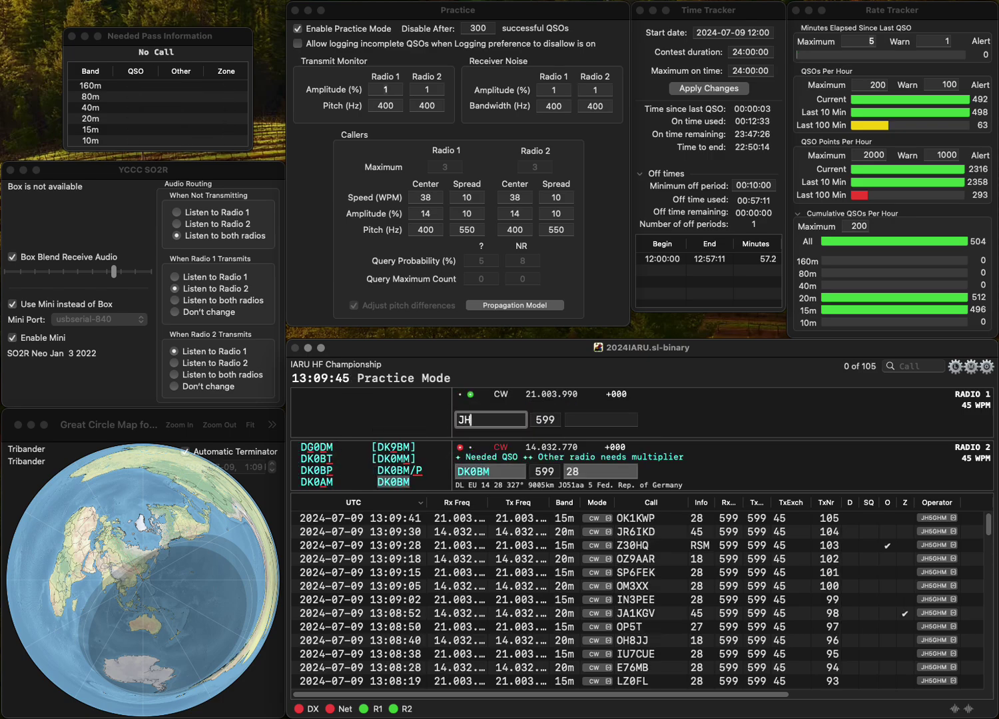
text(PD4HDB)
key(Home)
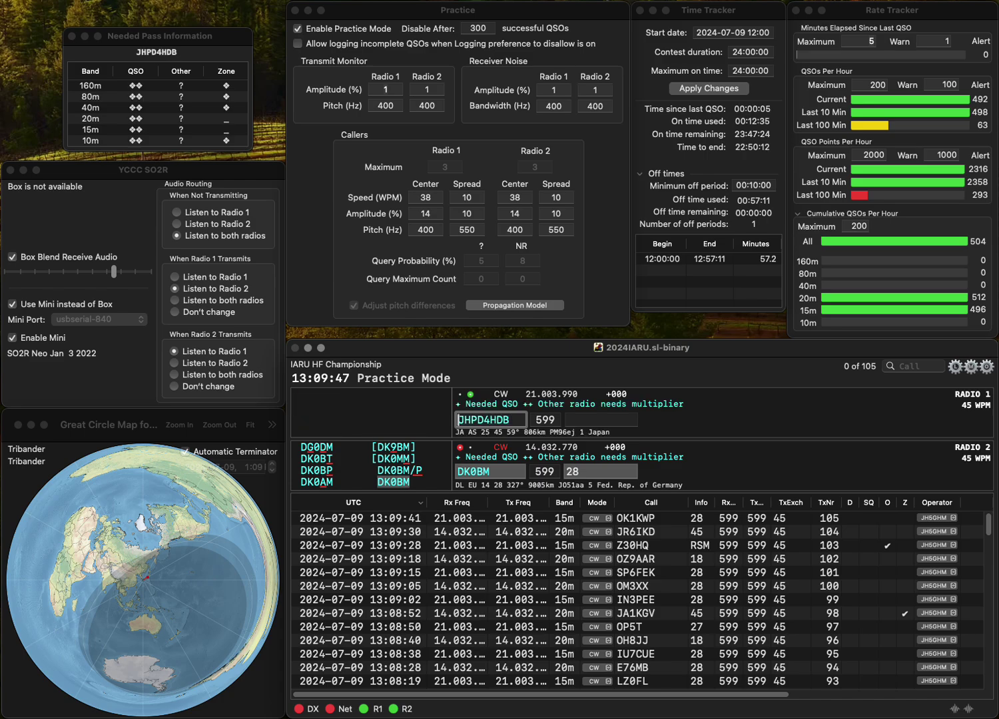
key(Delete)
key(Delete)
key(Return)
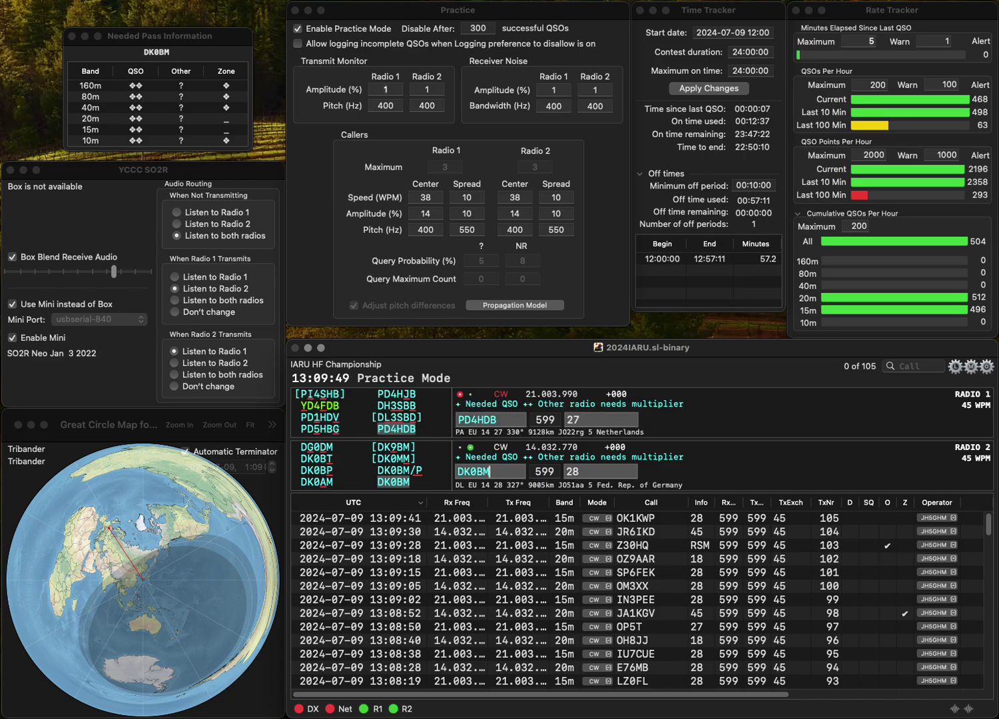
key(Return)
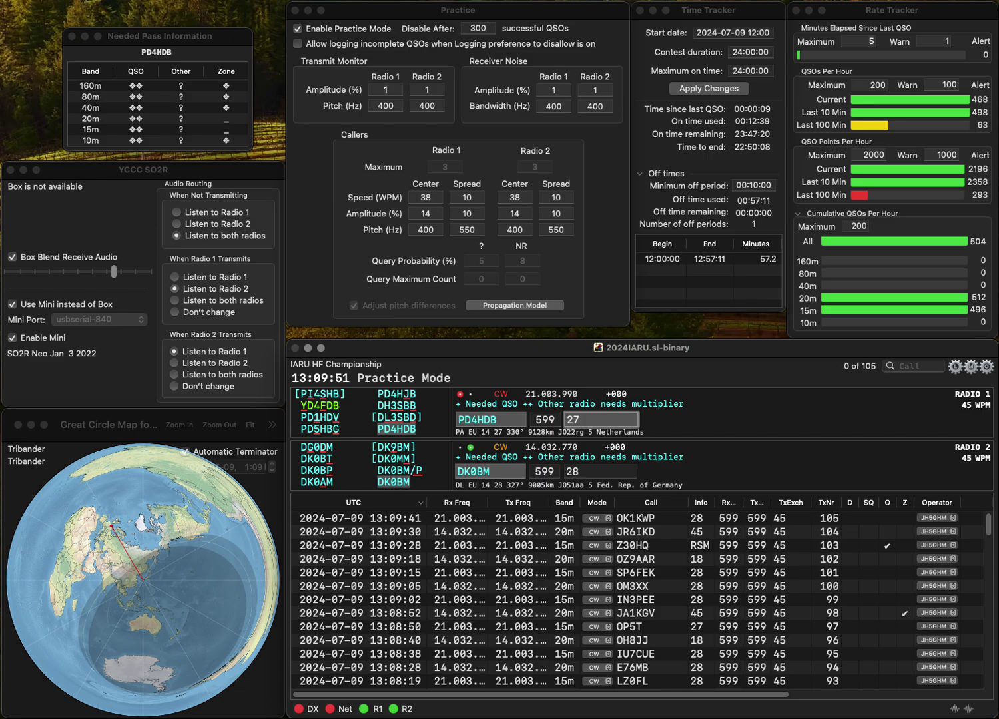
key(space)
key(space)
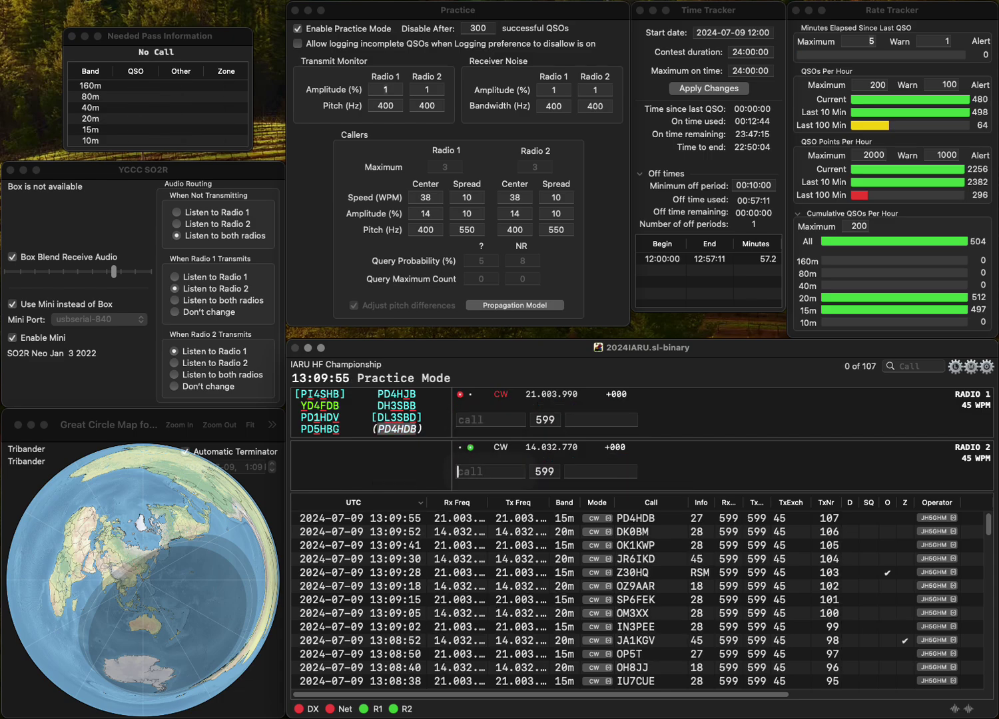
text(7AM)
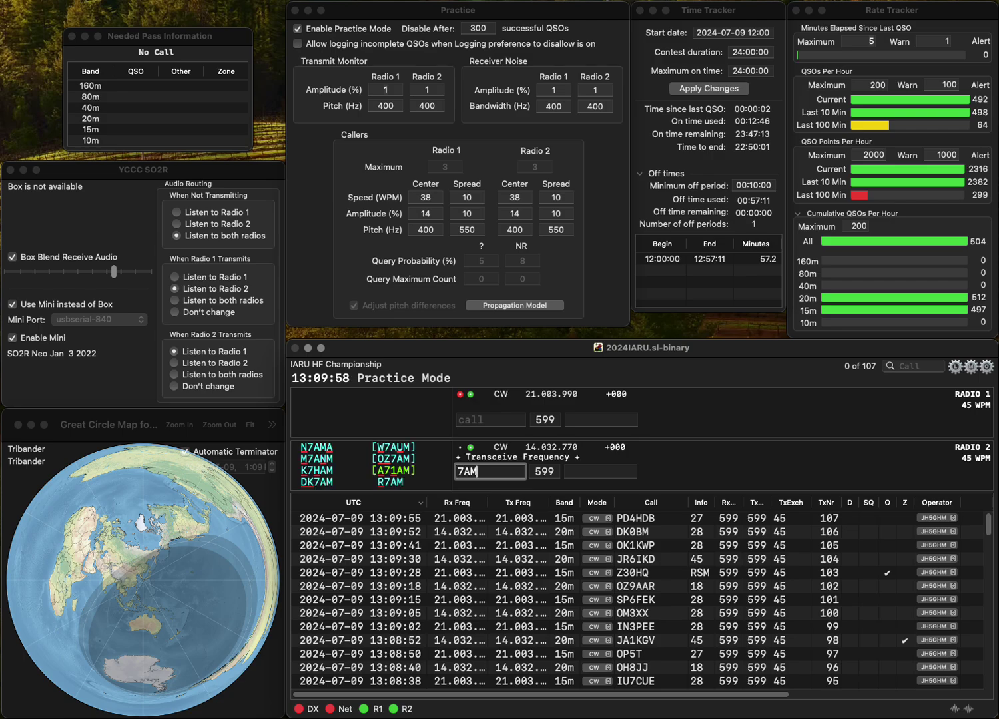
key(Return)
text(5)
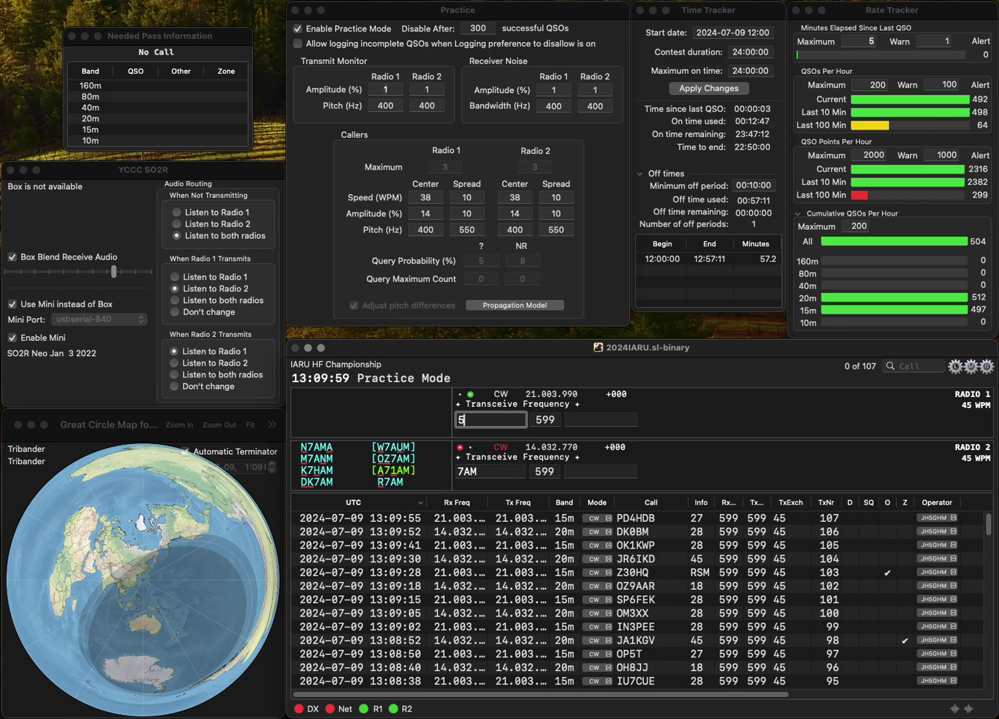
text(DEH)
key(Return)
text(OK)
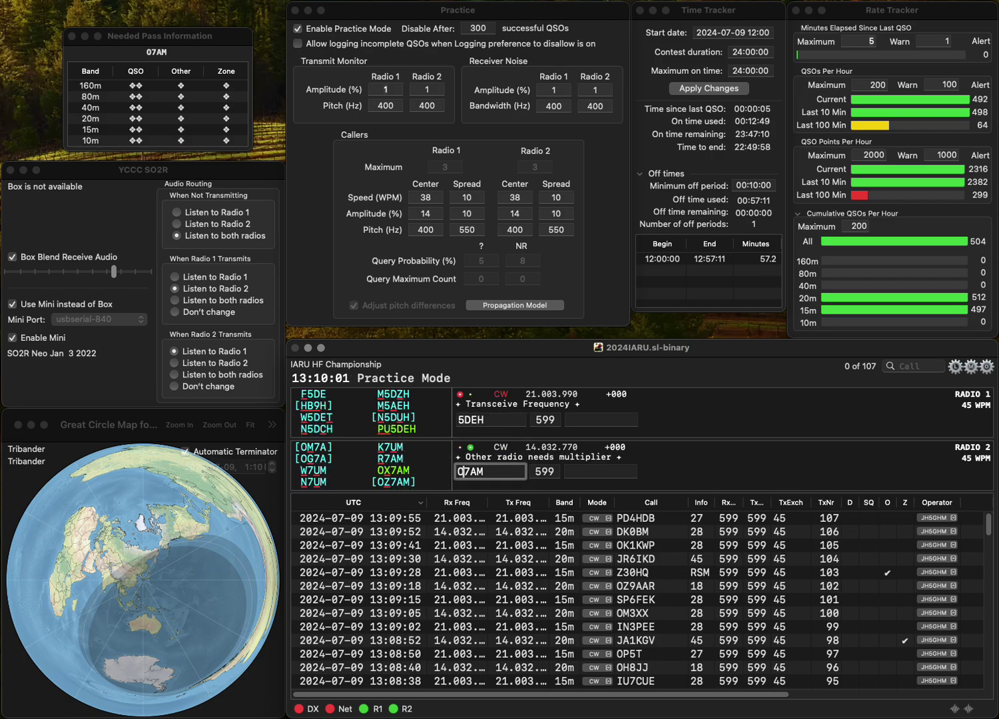
key(BackSpace)
text(W)
key(Return)
key(BackSpace)
key(BackSpace)
key(BackSpace)
key(BackSpace)
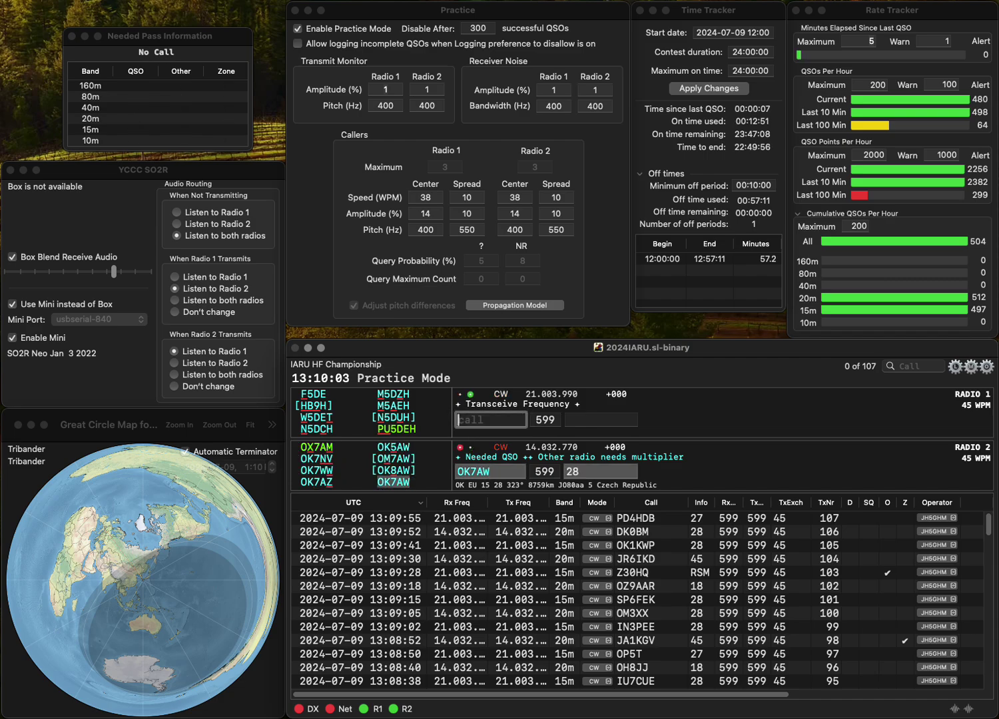
text(JH1DEH)
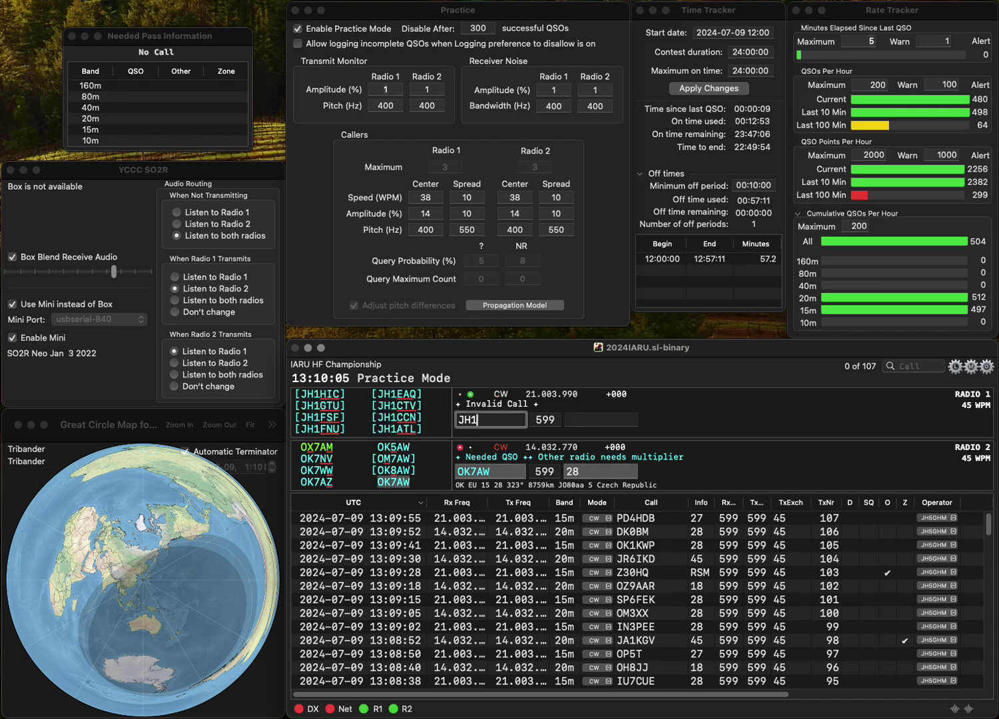
key(Right)
key(Right)
key(BackSpace)
text(S)
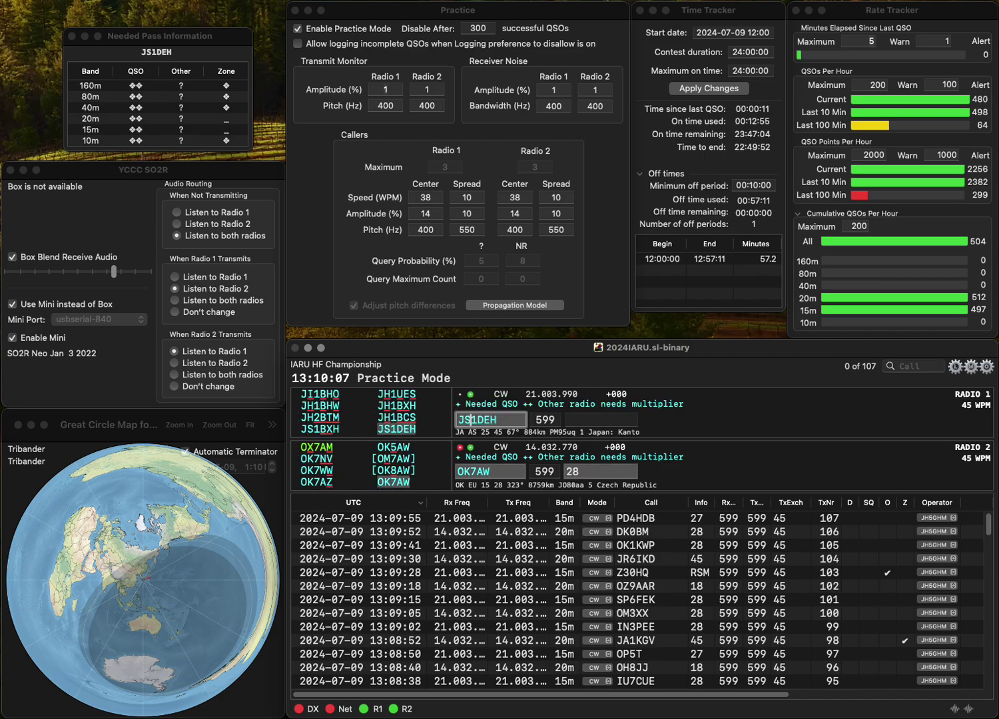
key(Return)
key(Return)
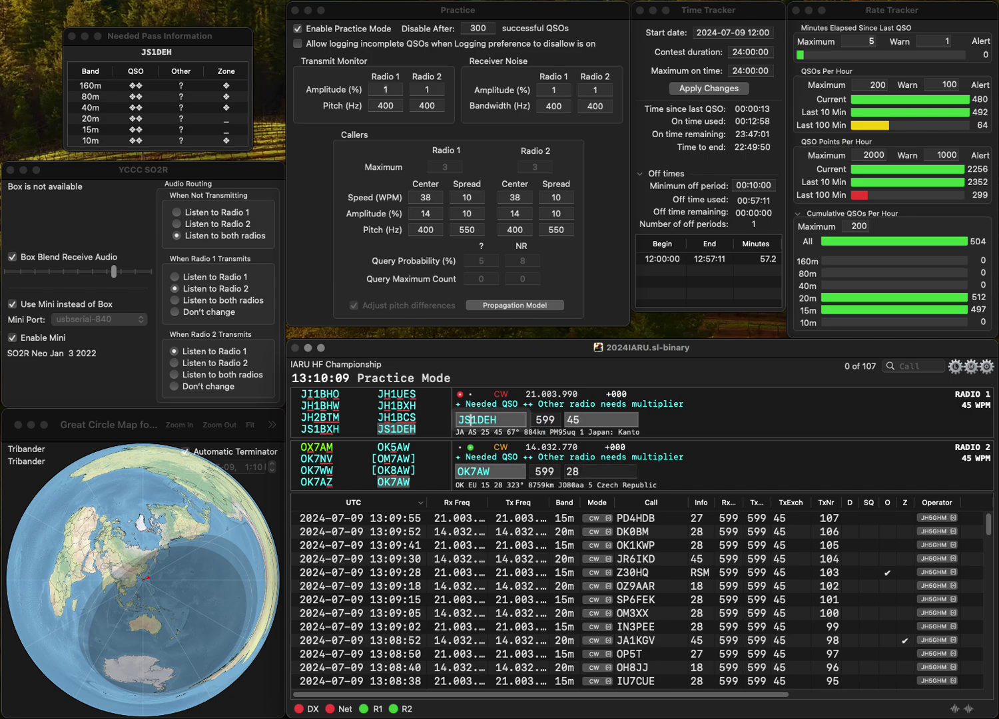
key(space)
key(Return)
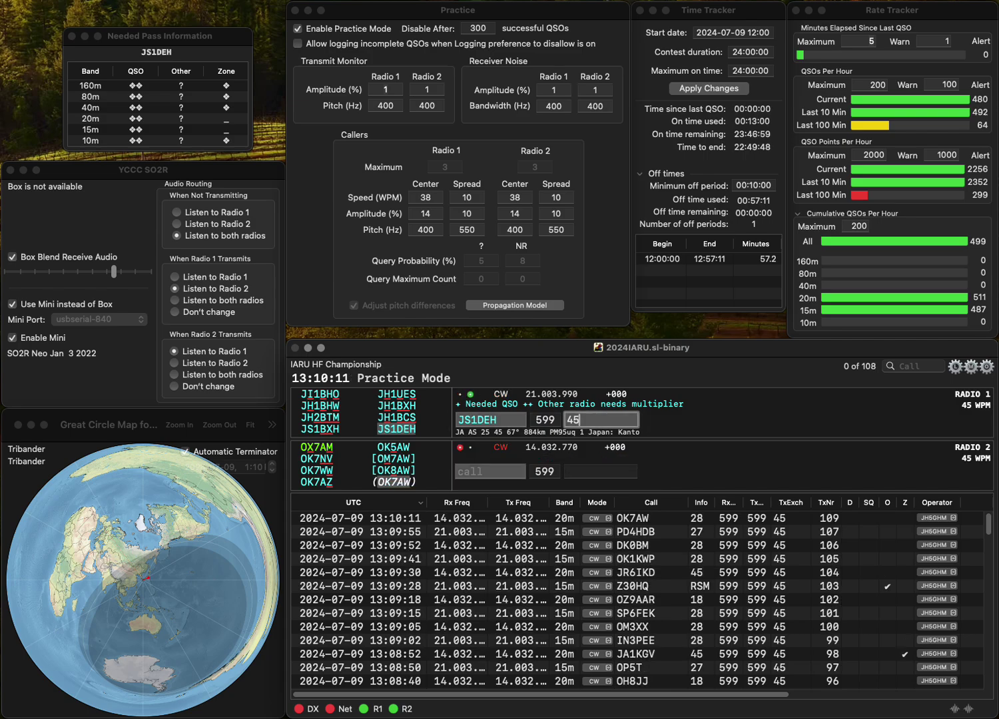
key(Return)
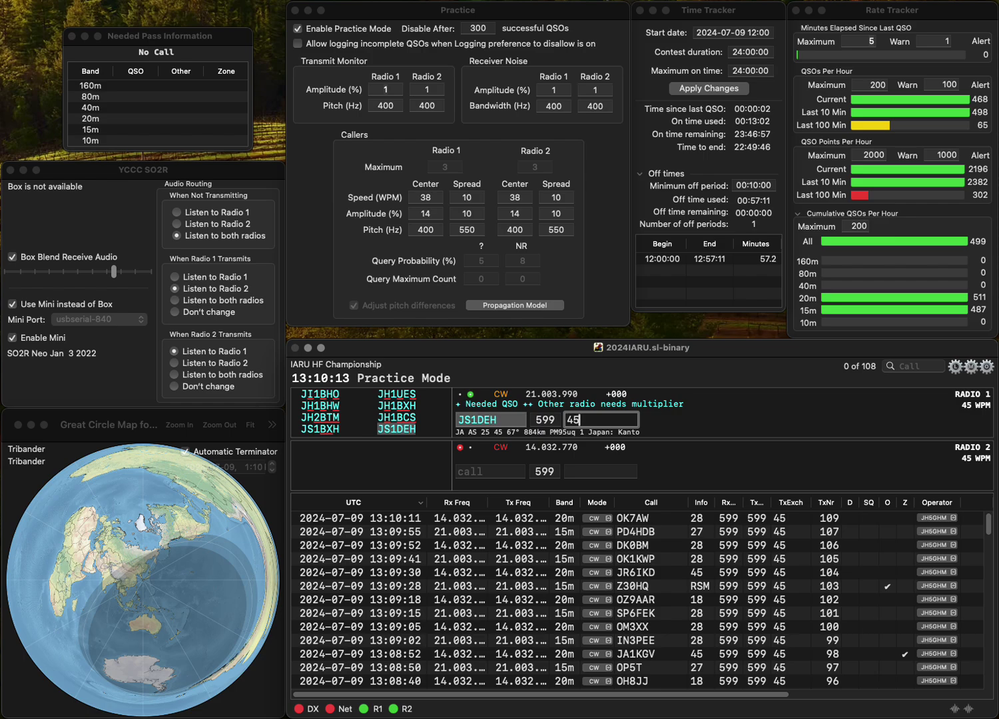
text(LZ)
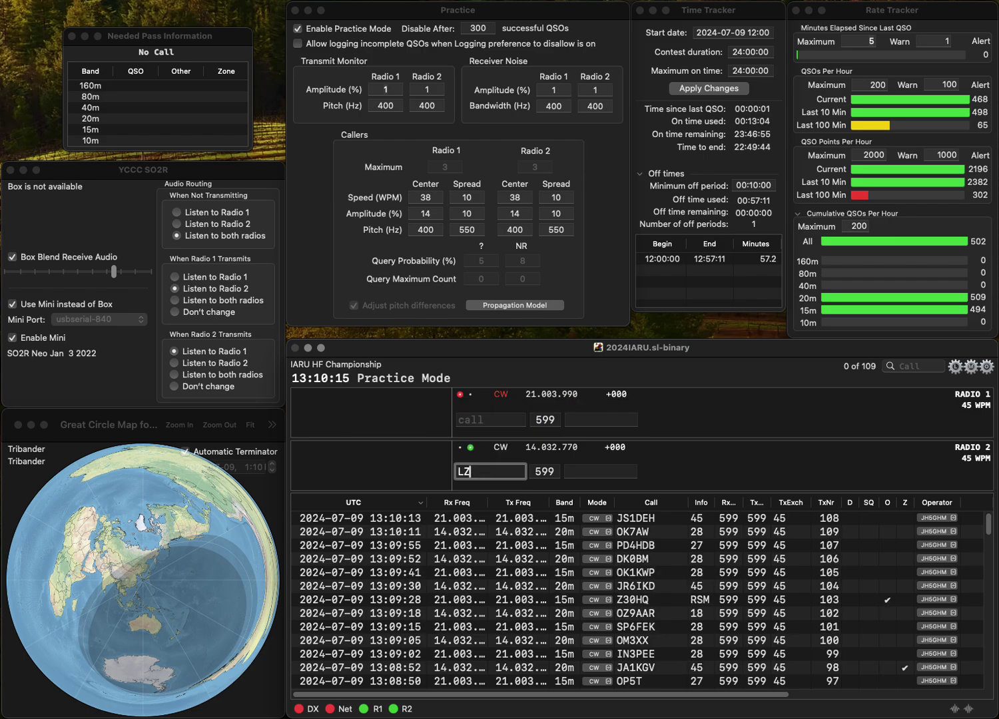
text(1MIW)
key(Return)
text(G)
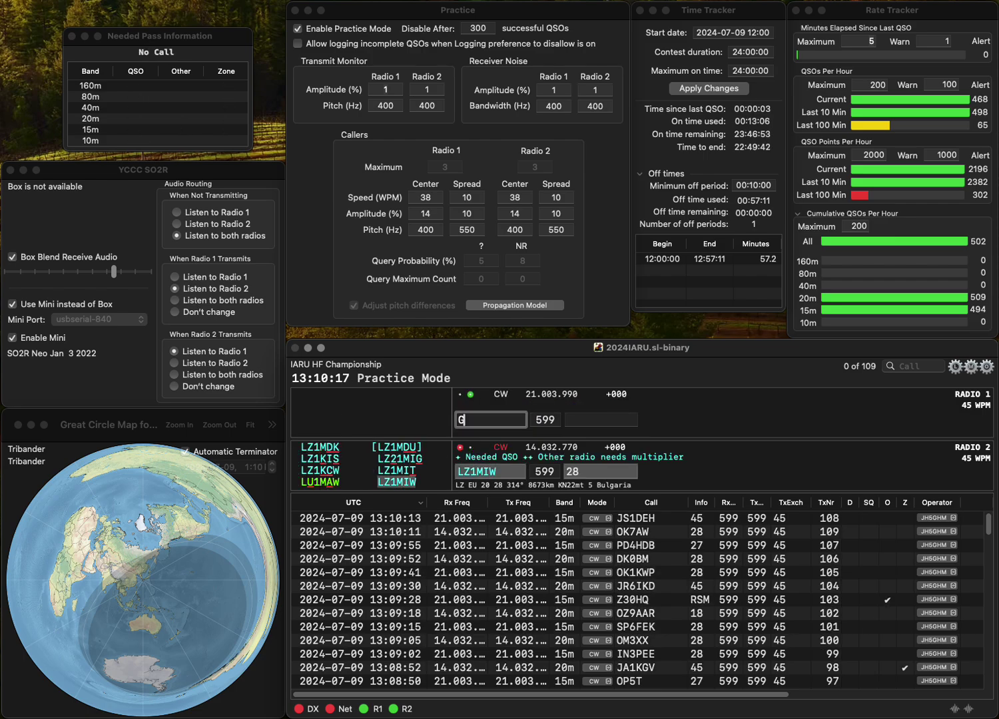
text(BBD)
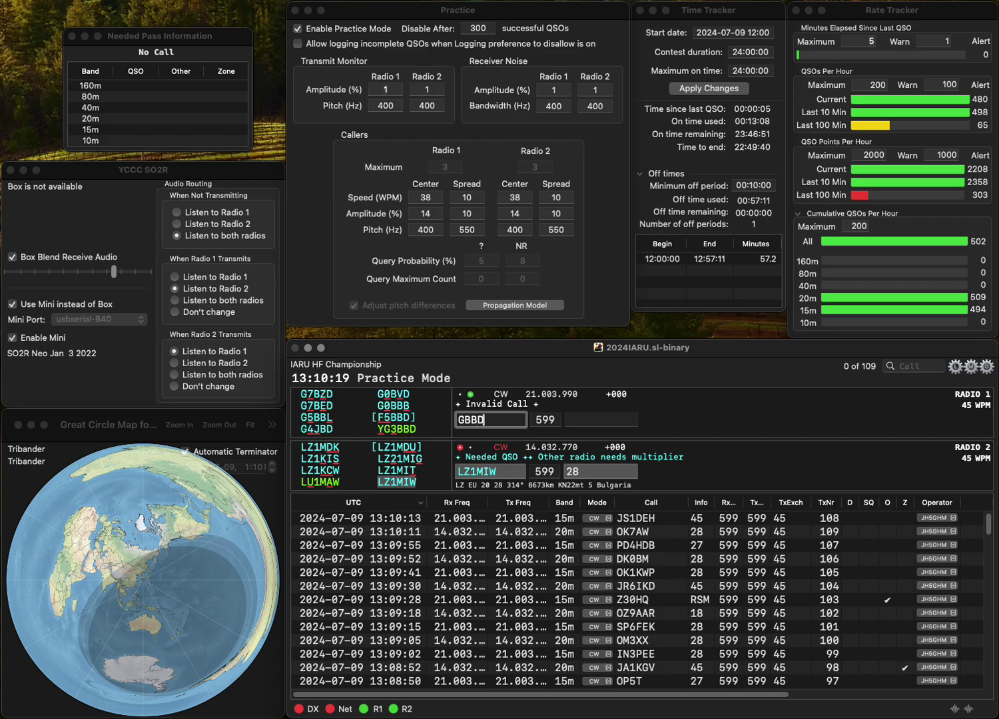
key(BackSpace)
text(DX)
key(Left)
key(Left)
key(Left)
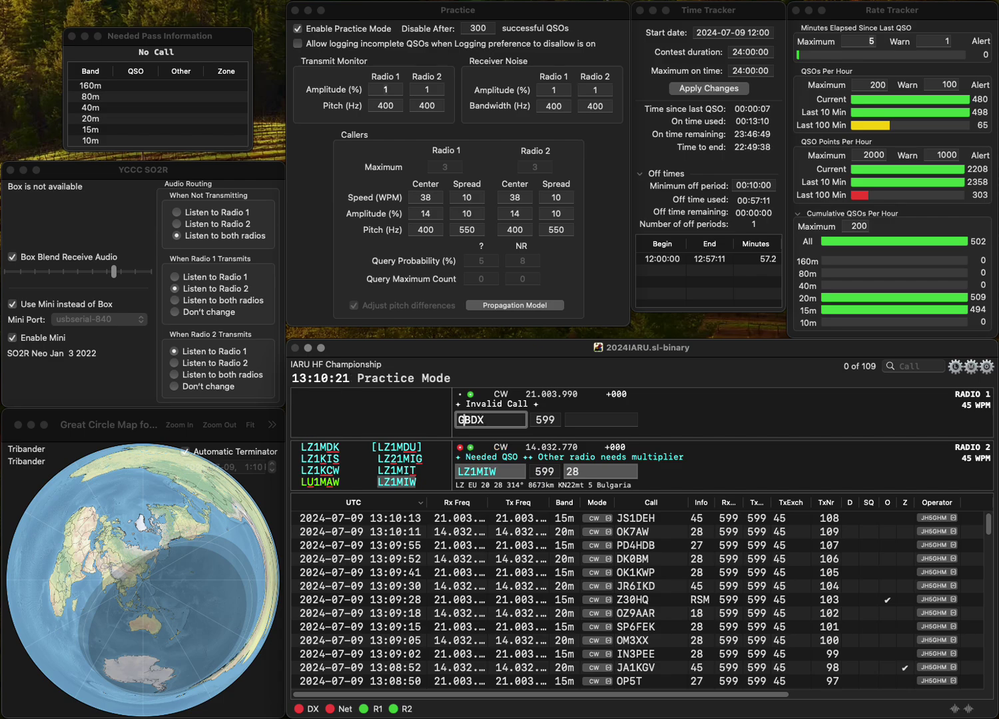
text(M4)
key(BackSpace)
text(5)
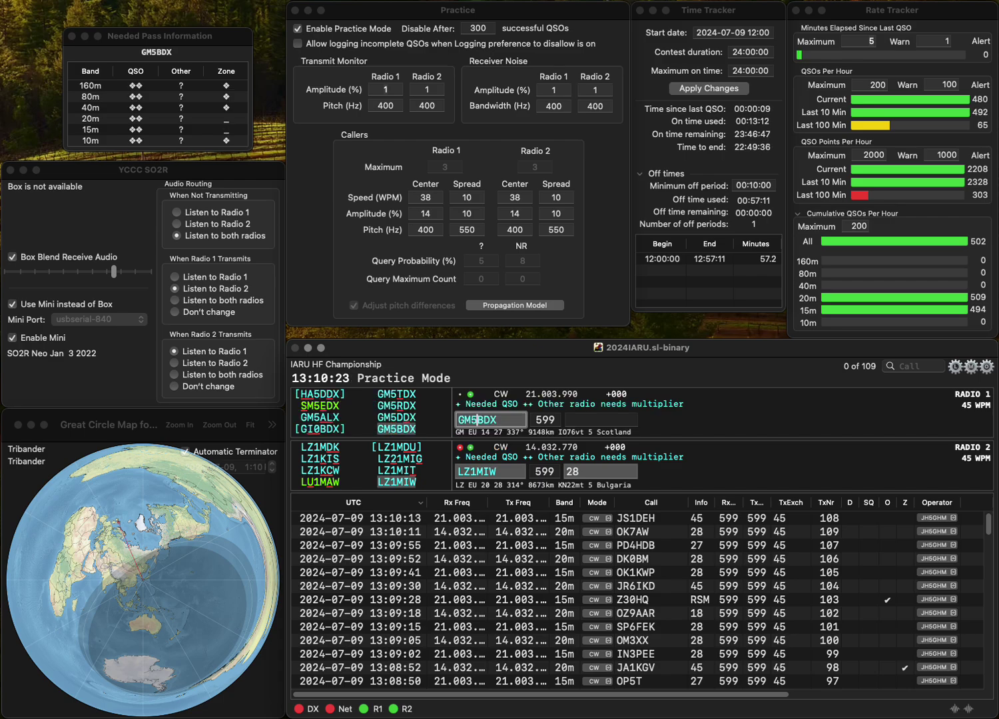
key(Return)
- Log LZ1MIW and GM5BDX with zone 27, then answer PA1LX on 20m
text(27)
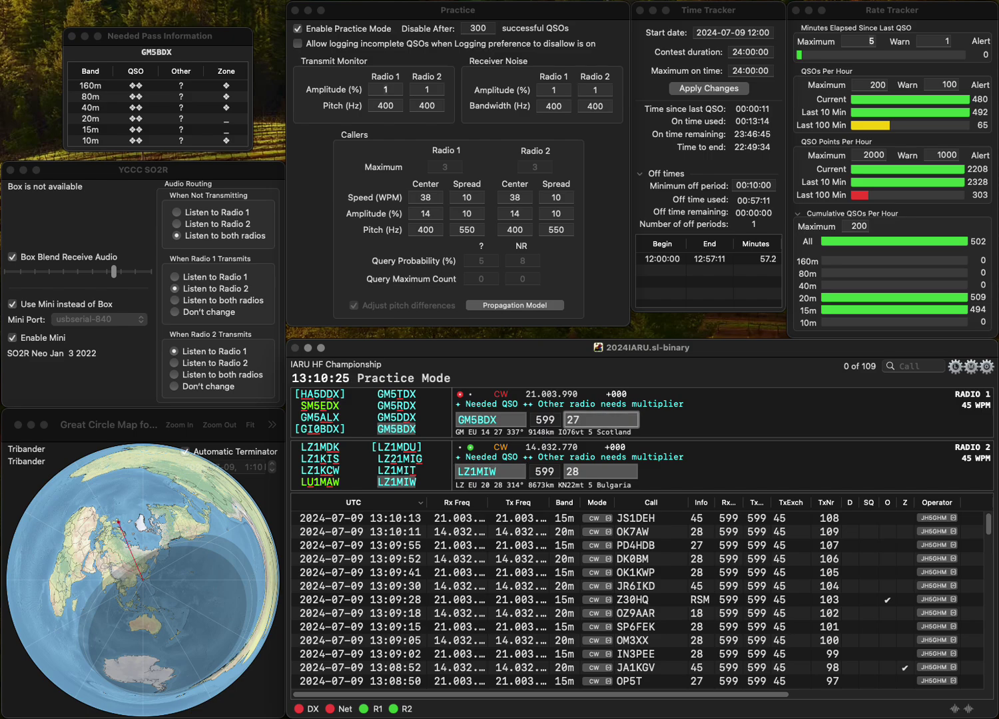
key(Return)
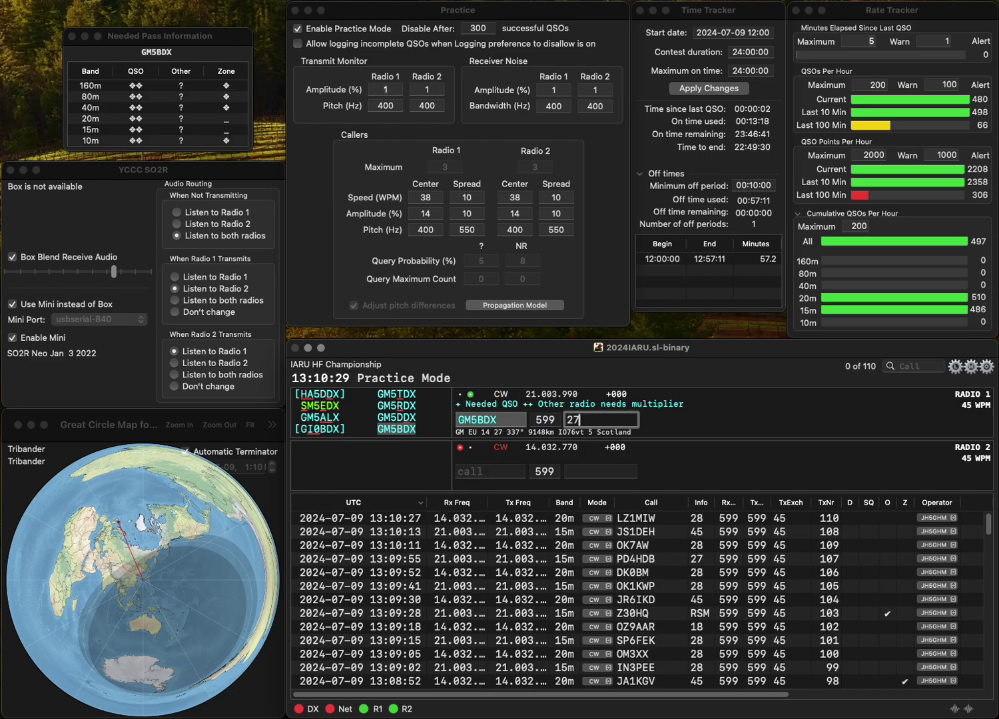
key(Return)
text(PA1LX)
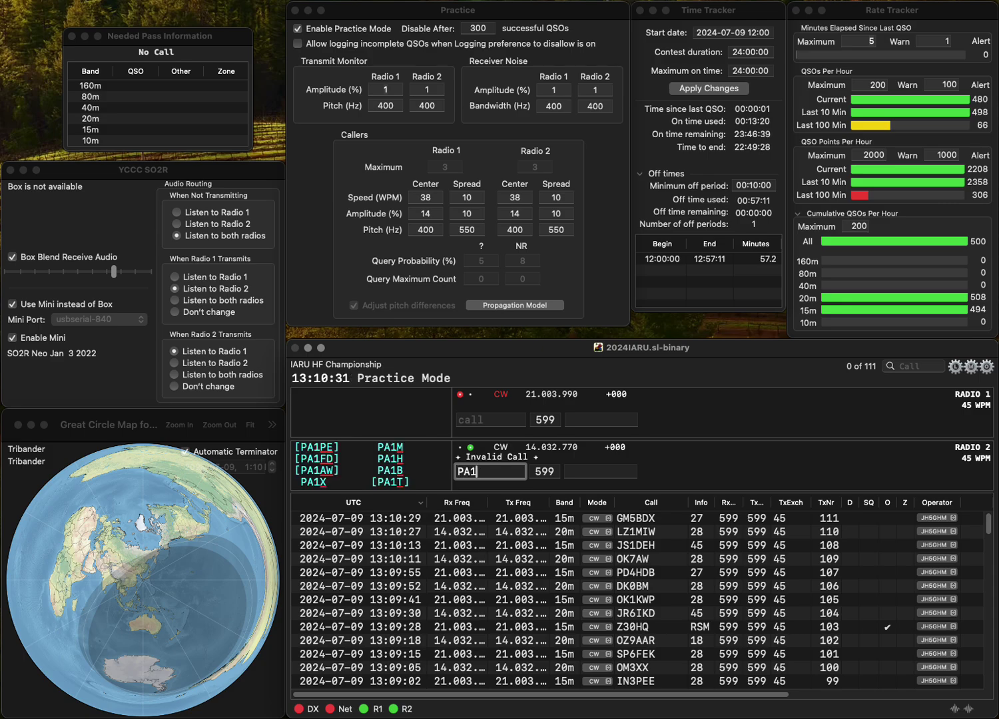
key(Return)
text(IZ3WV)
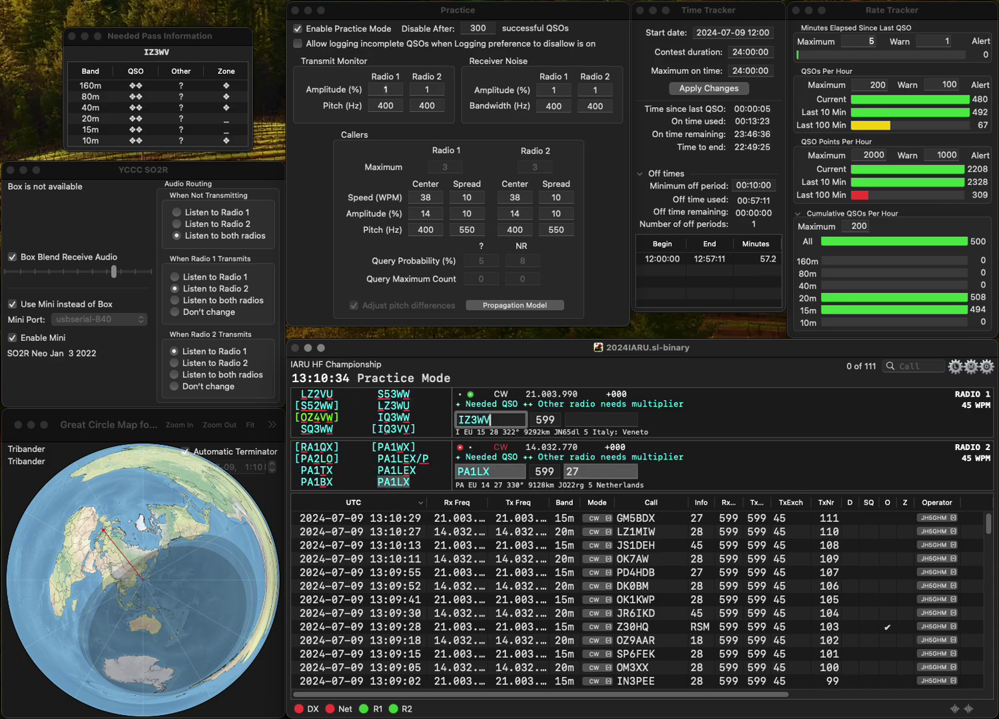
key(BackSpace)
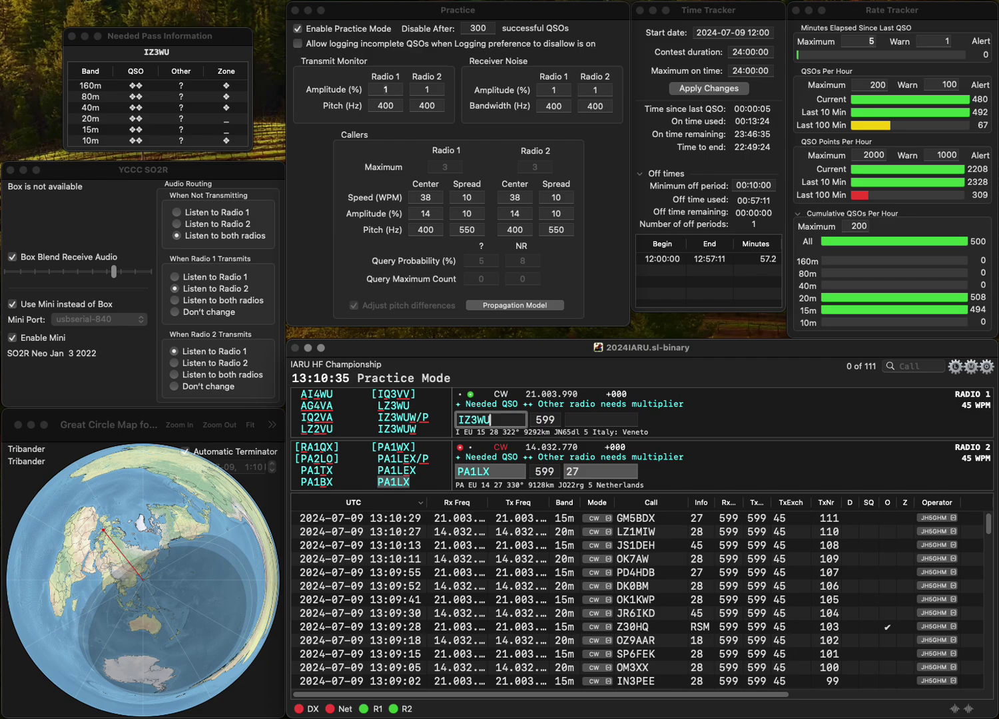
text(U/P1)
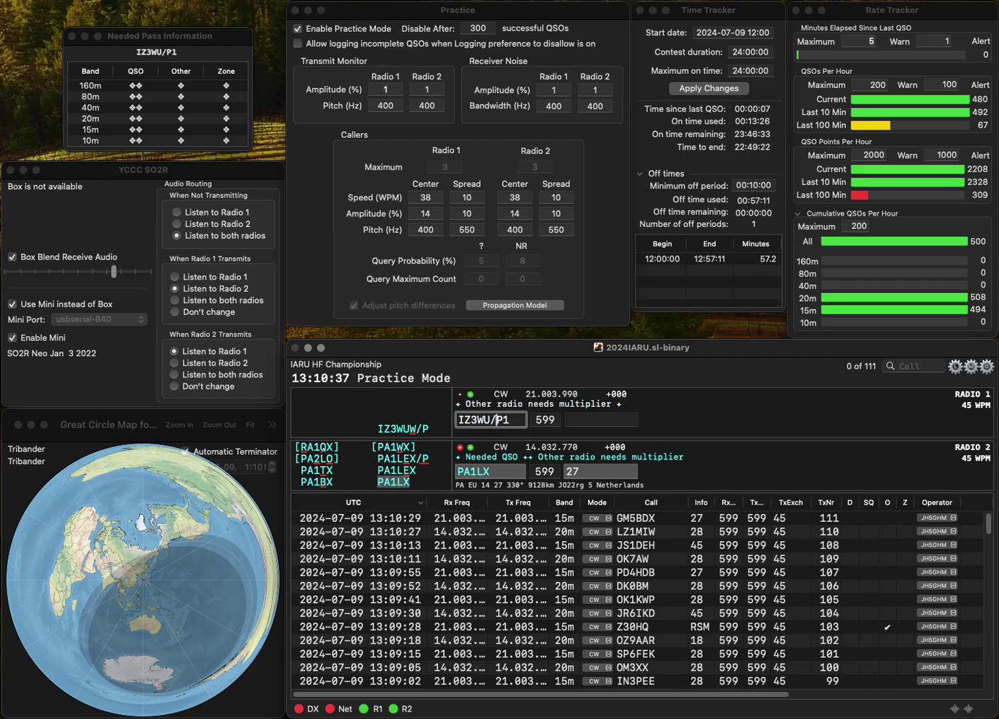
text(W)
key(Return)
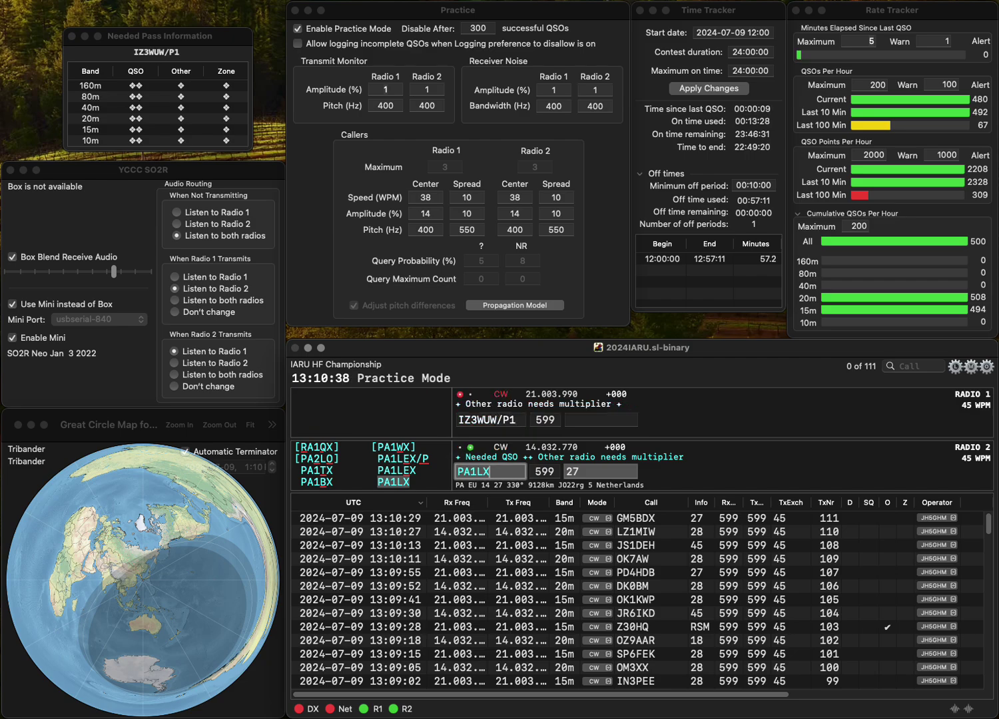
key(Return)
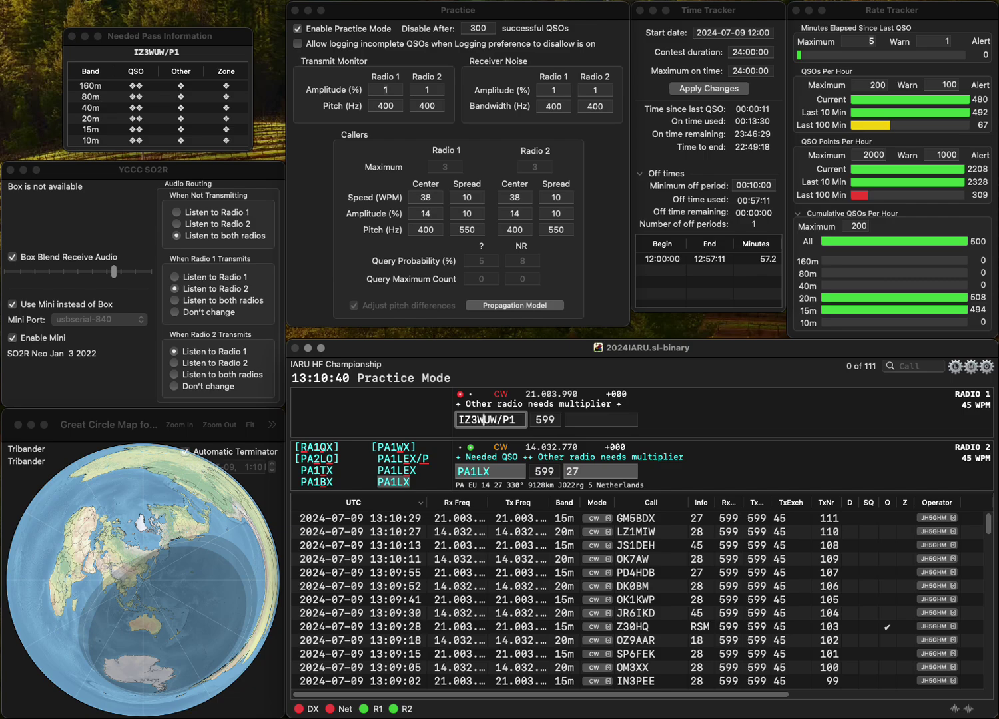
key(BackSpace)
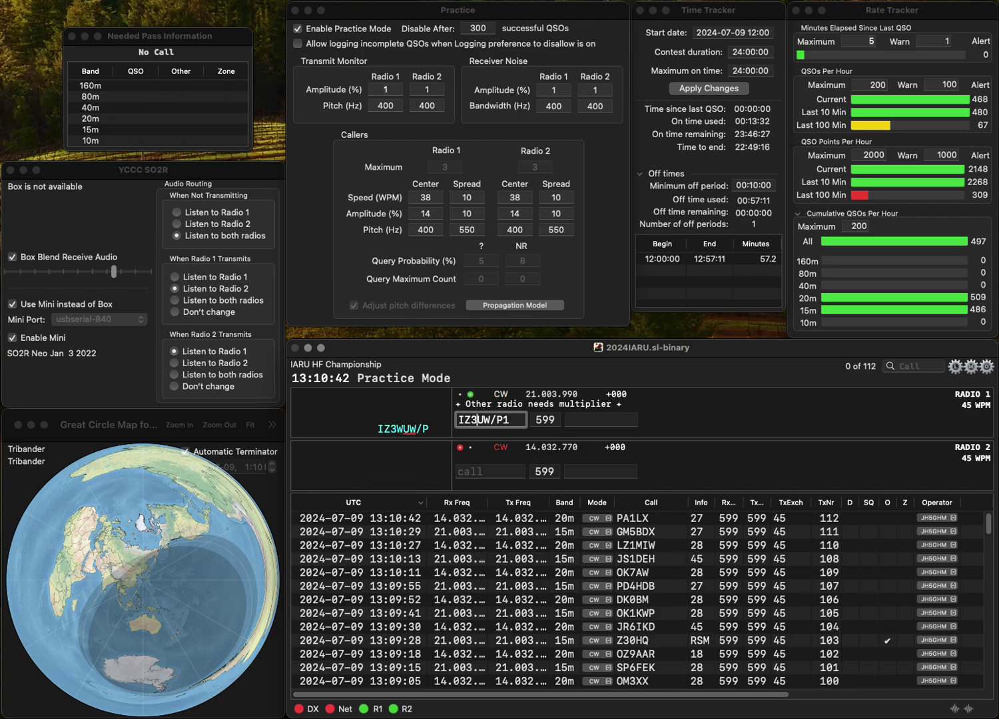
text(W)
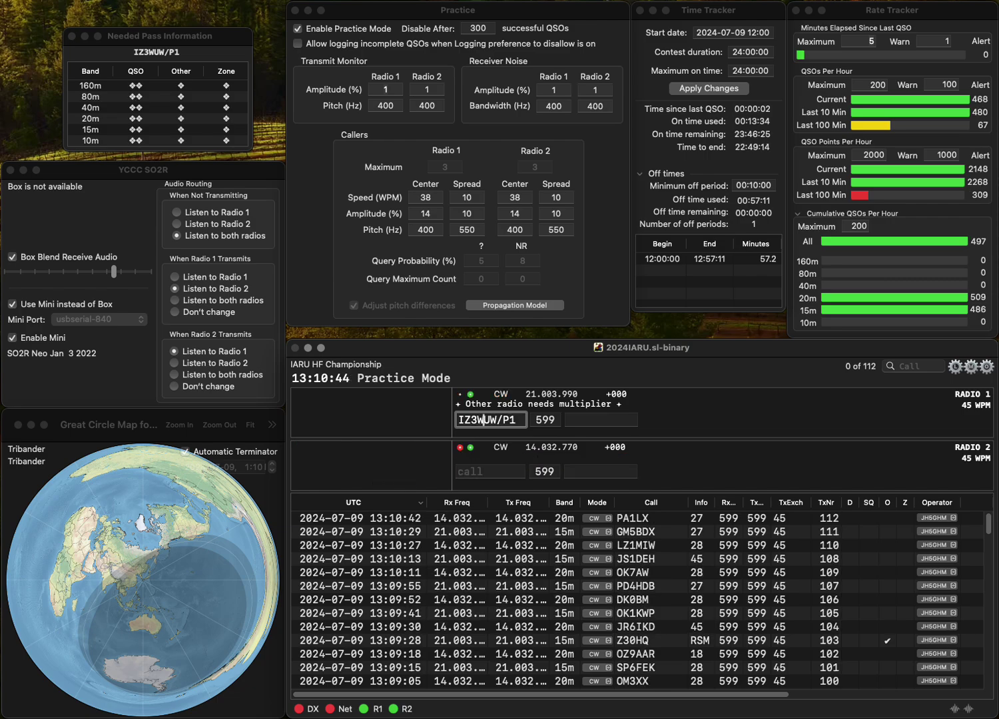
key(Delete)
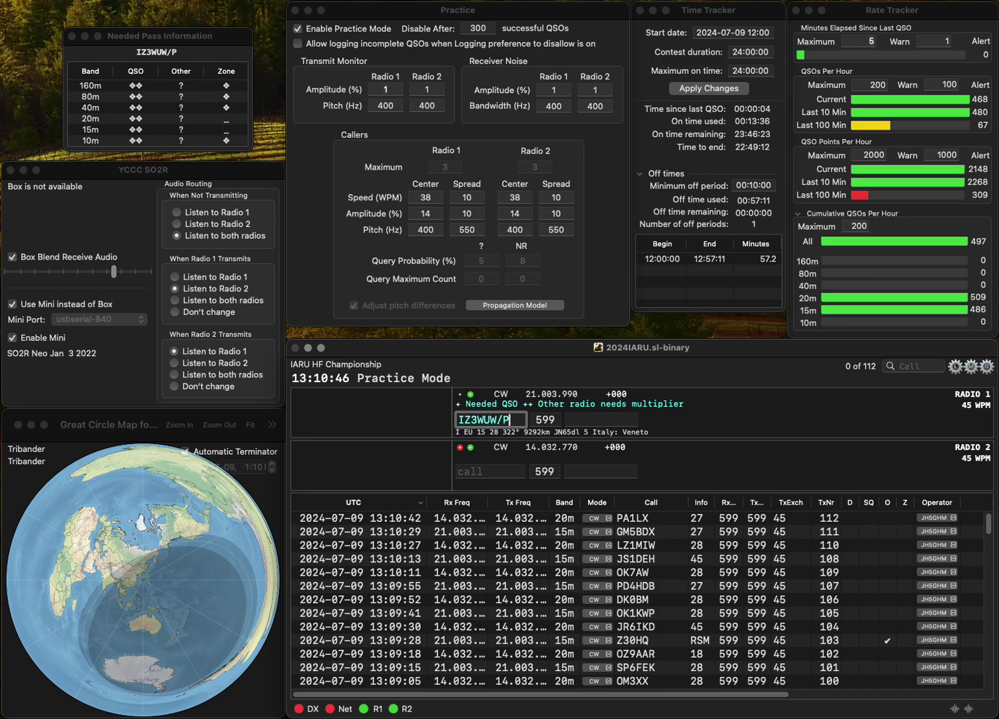
key(Return)
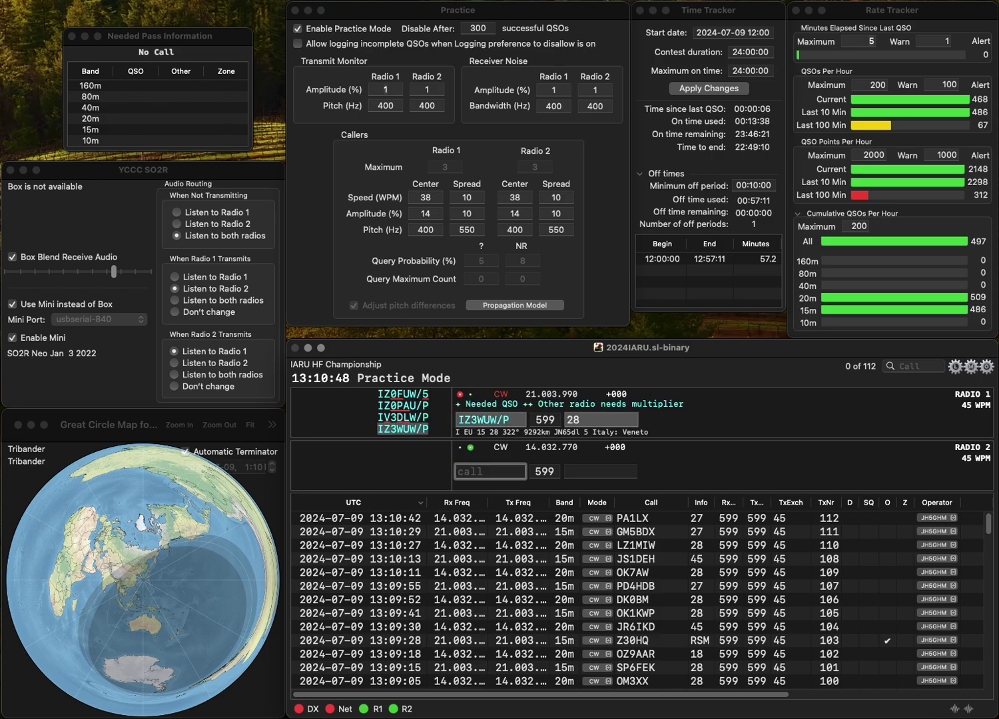
- Enter EA5DO with exchange 37 on 20m and log IZ3WUW/P as contact 113
text(EA5DO)
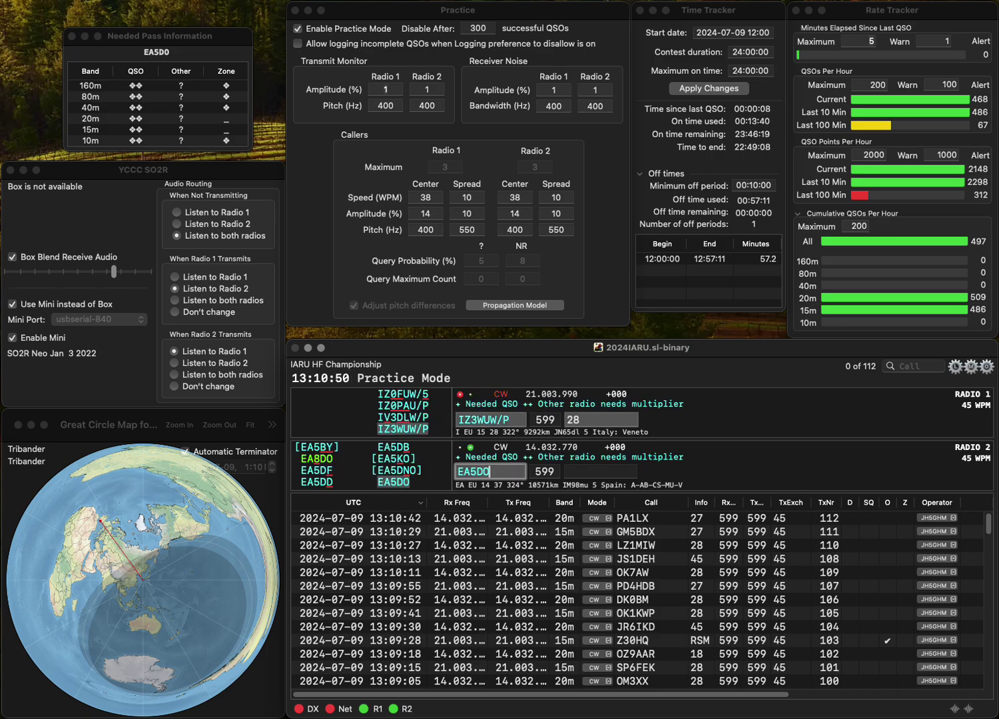
key(Return)
key(space)
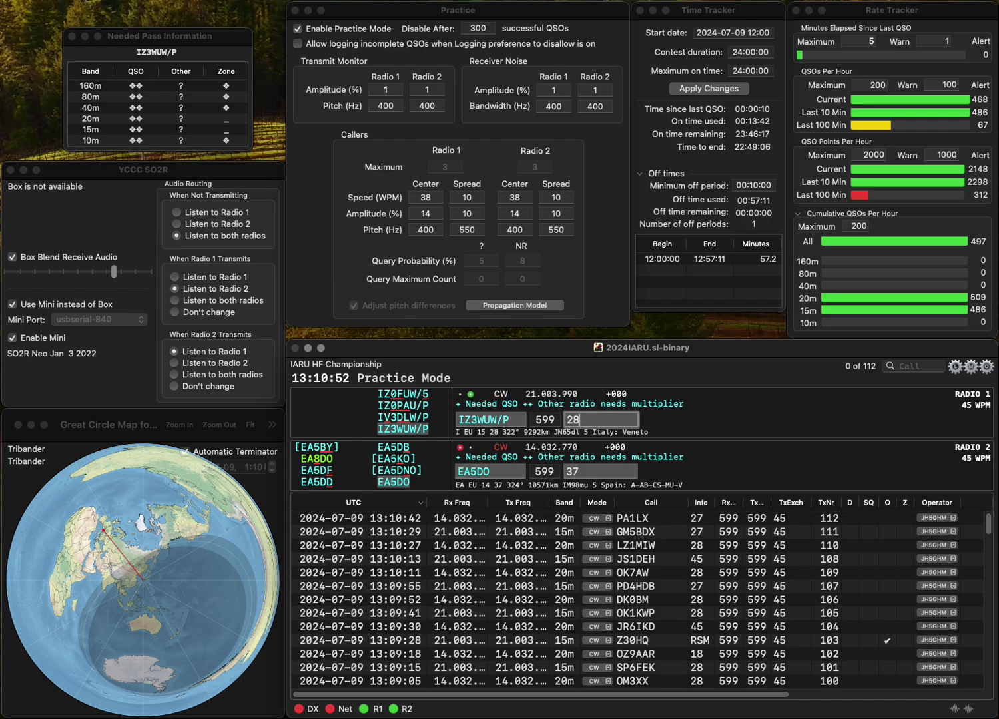
key(Return)
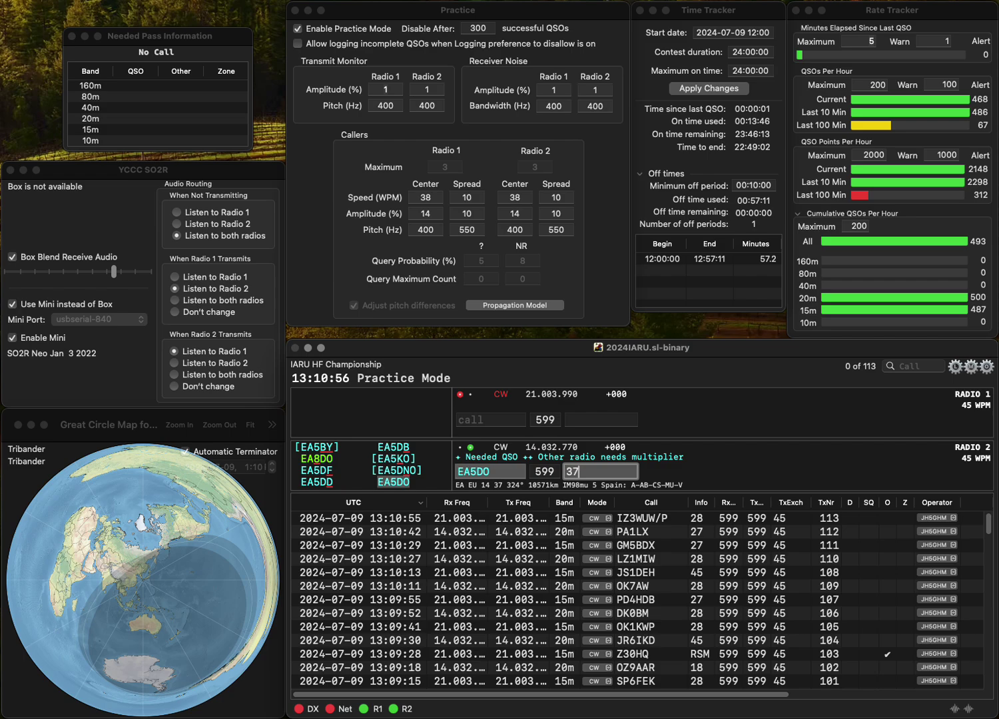
key(Return)
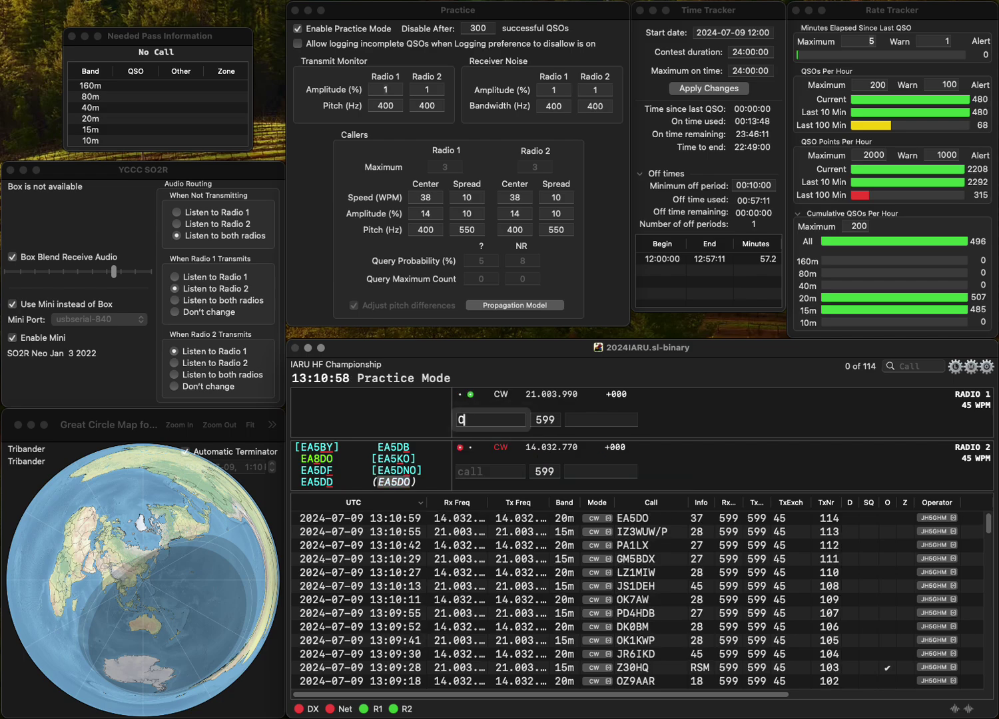
text(ON3ATB)
key(Return)
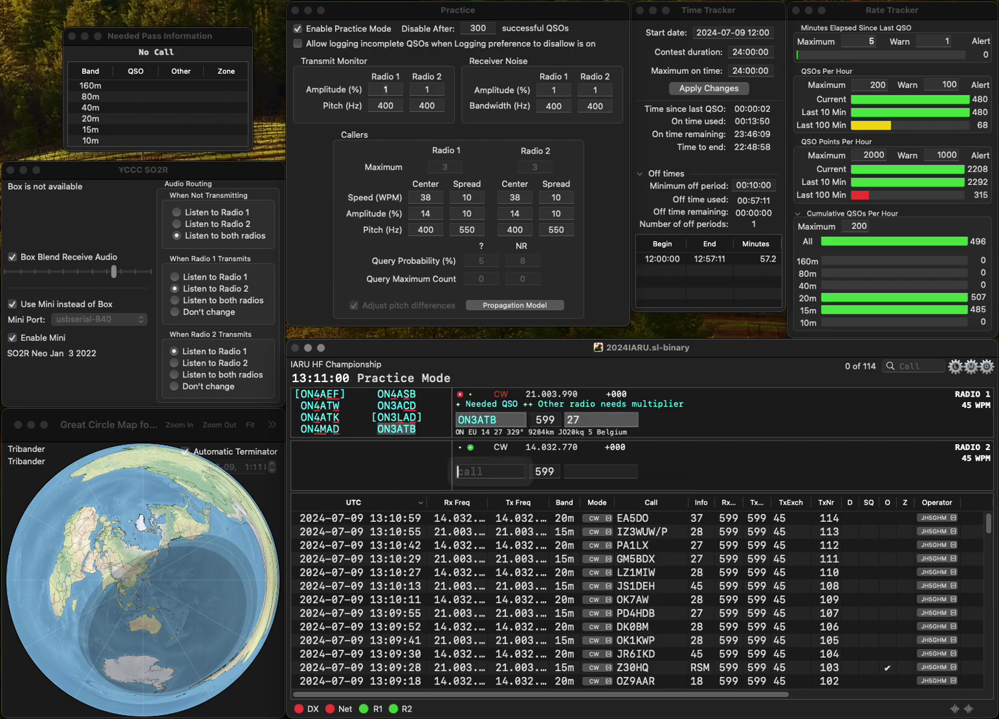
text(HA7H)
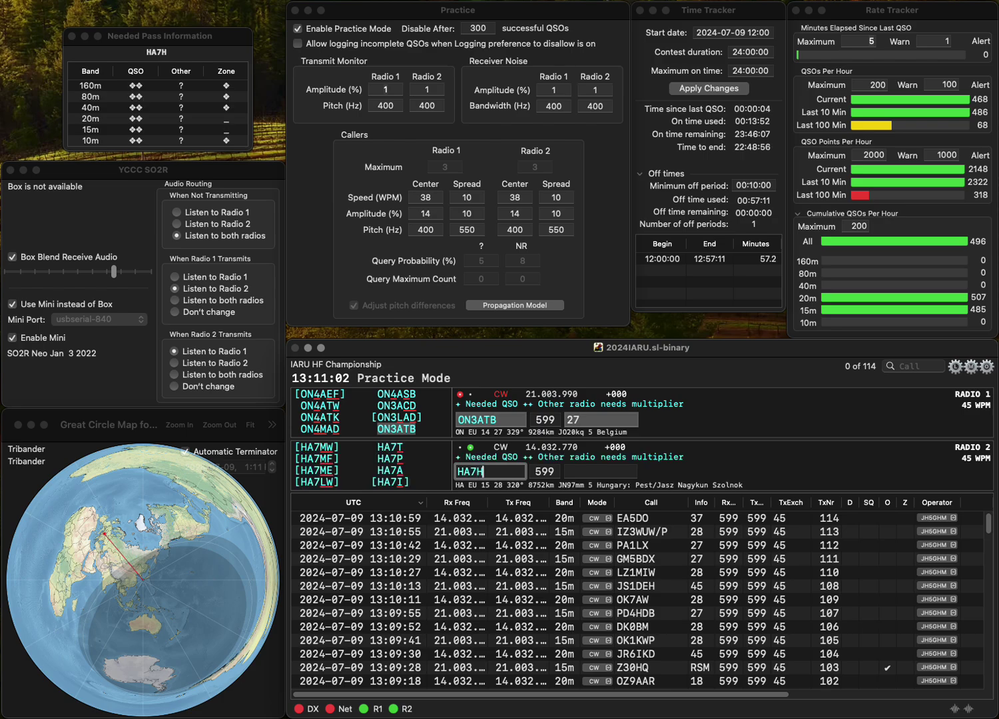
text(Q)
key(Return)
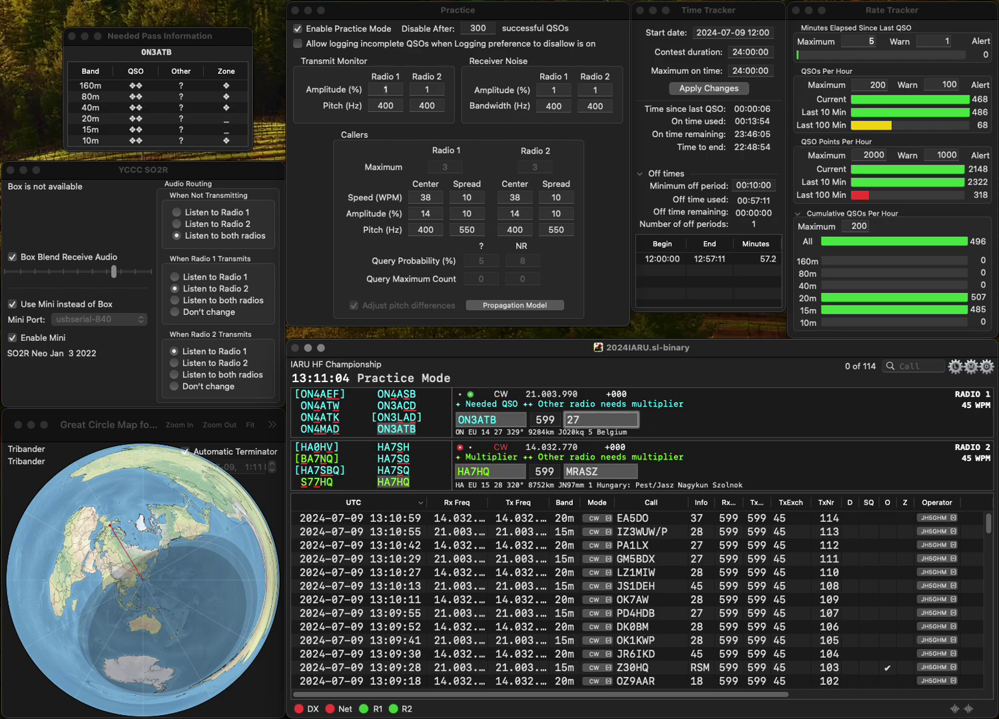
key(Return)
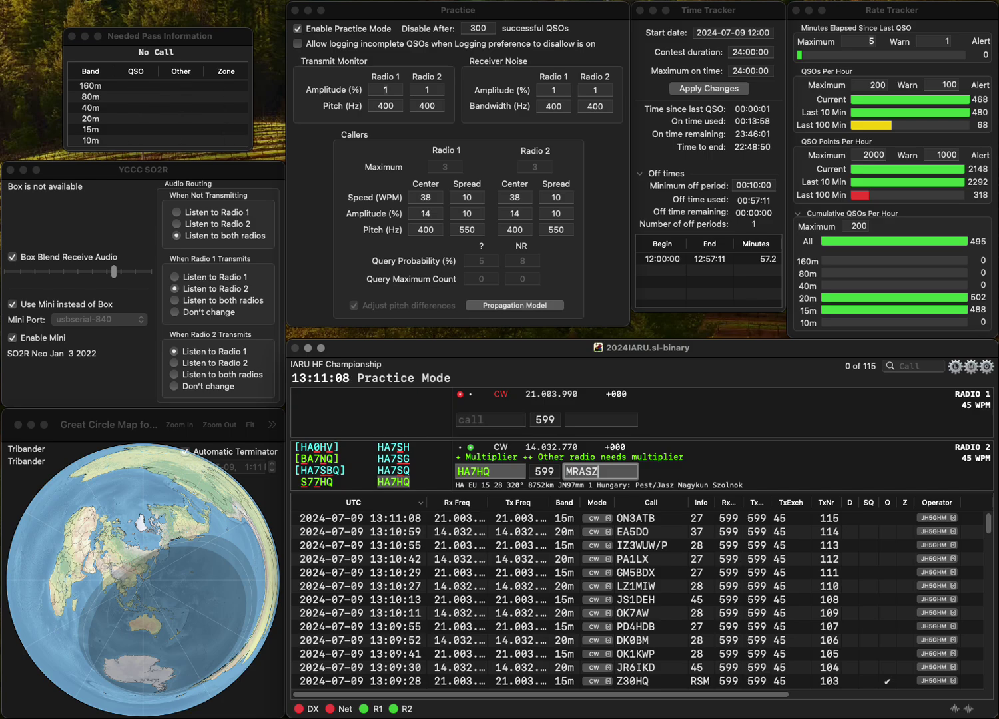
key(Return)
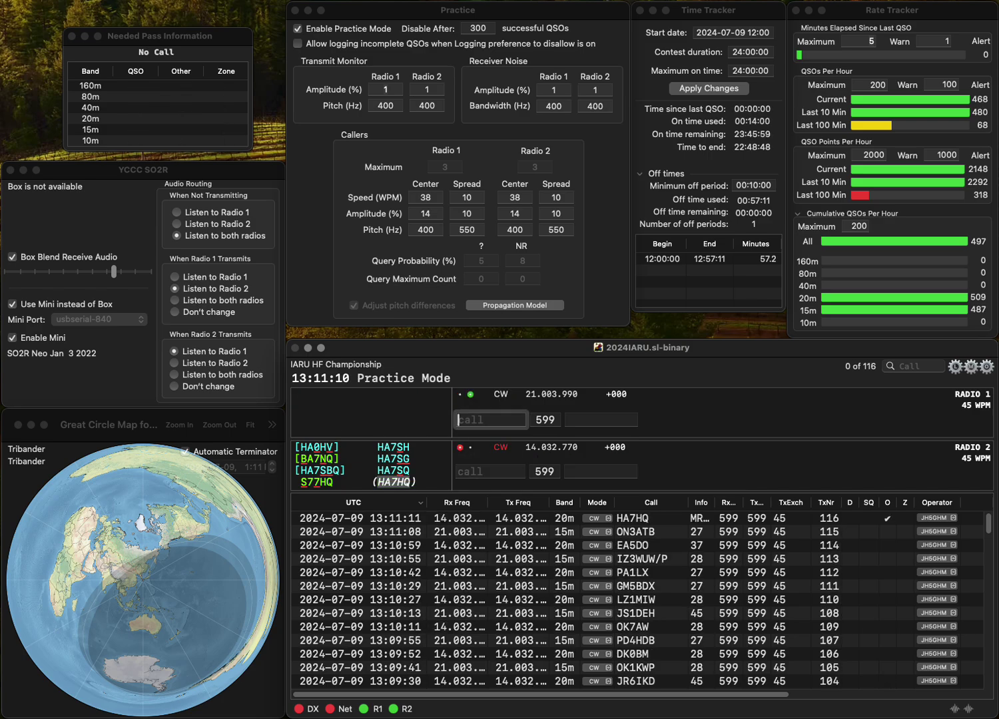
- Fix the mistyped call to DL7MA, work it and SQ4CTS (both 28), logging 117 and 118
text(DFL7MA)
key(Left)
key(Left)
key(Left)
key(Left)
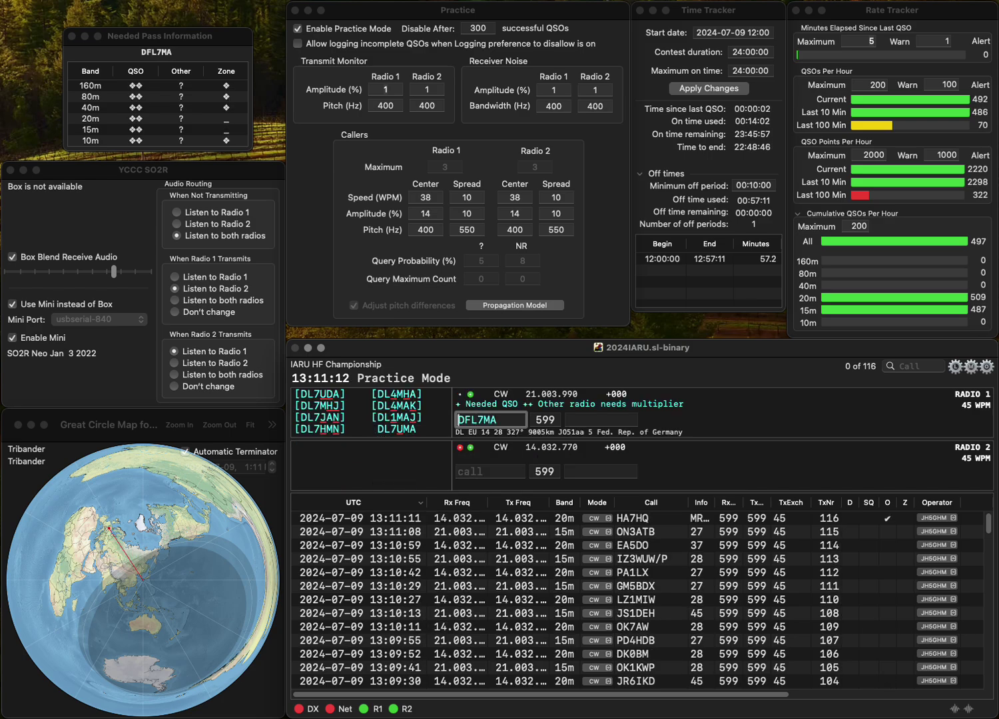
key(BackSpace)
key(Return)
text(SQ4CTS)
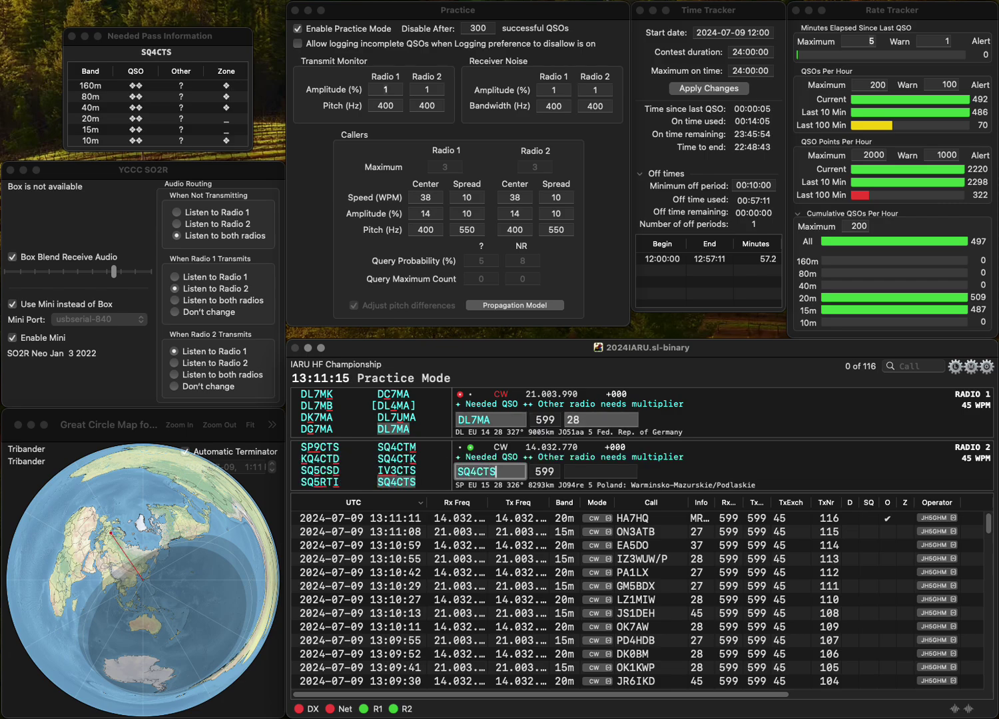
key(Return)
key(Tab)
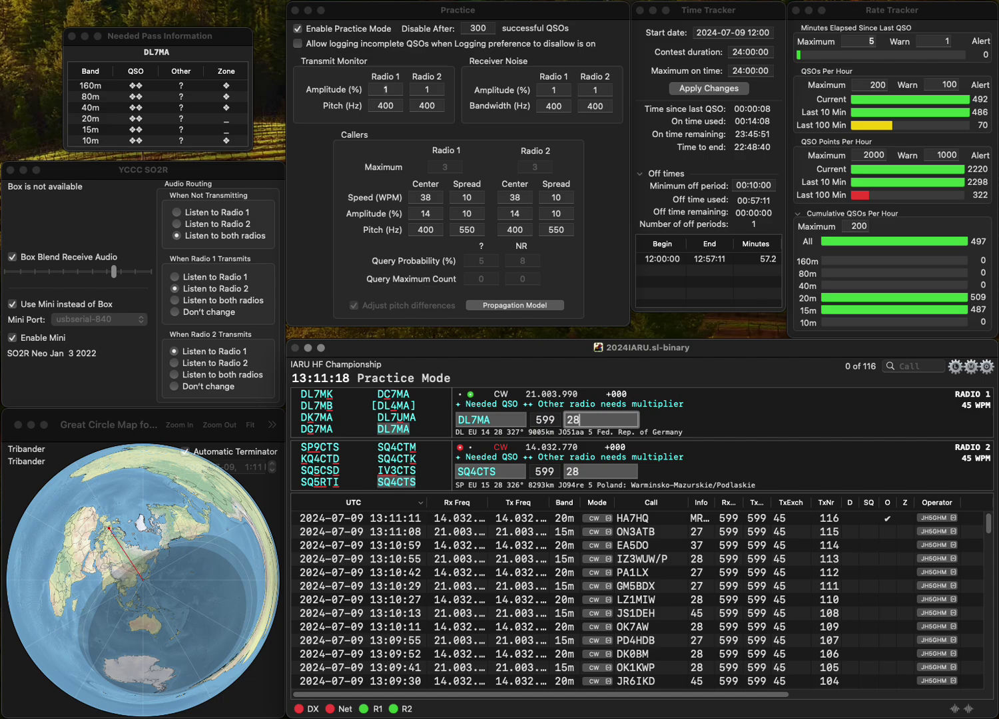
key(Return)
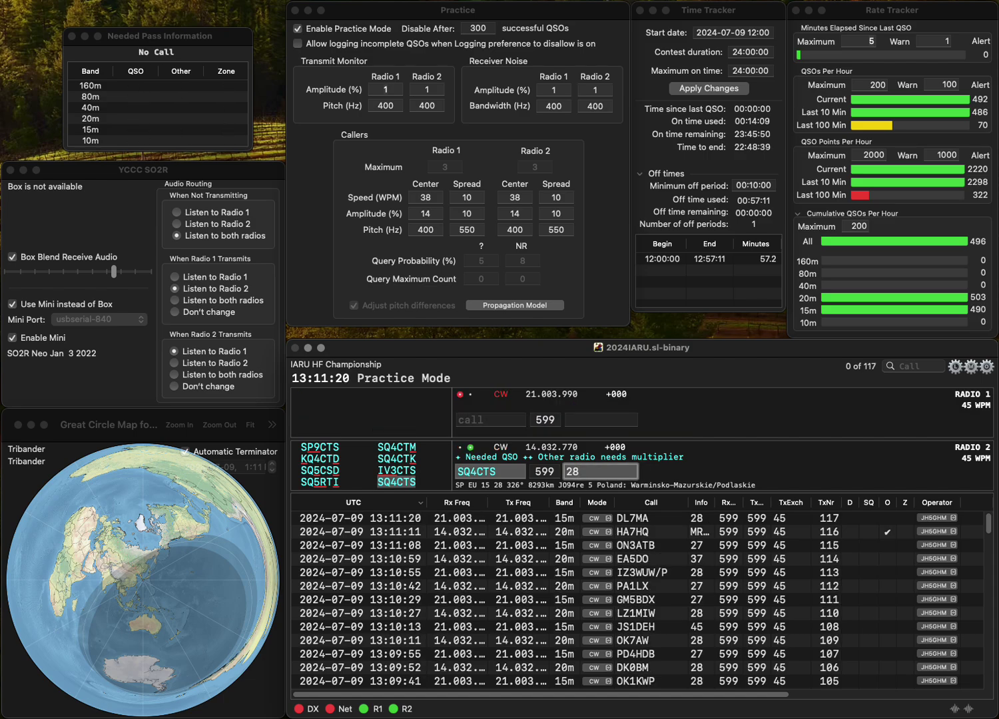
key(Return)
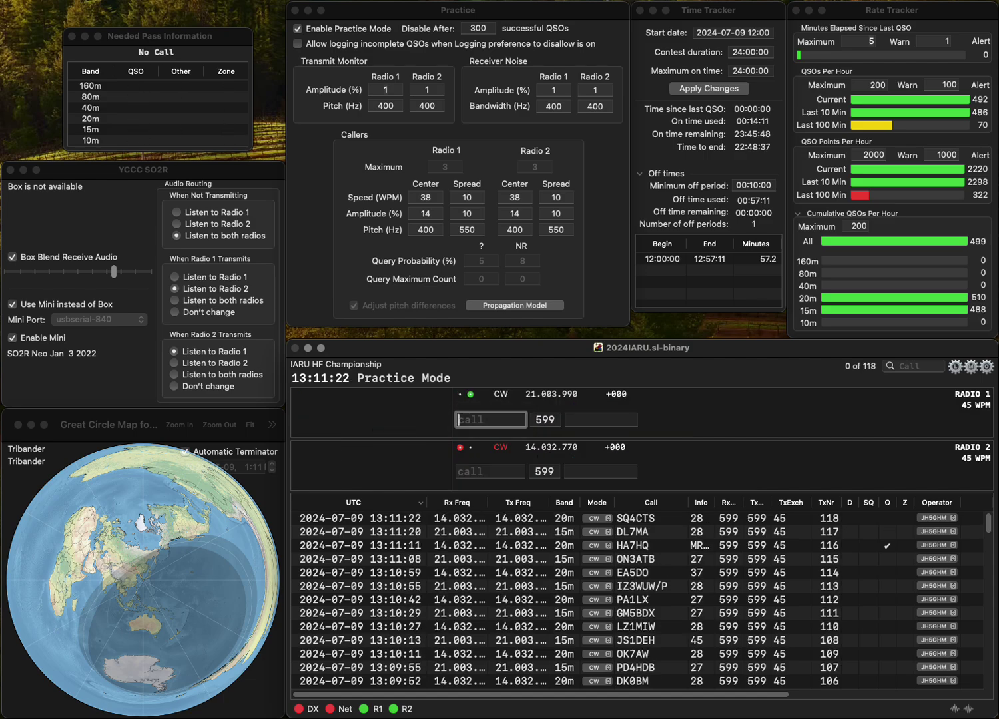
- Send exchanges to G1W and GE2E (both 27), logging G1W as 119
text(G1W)
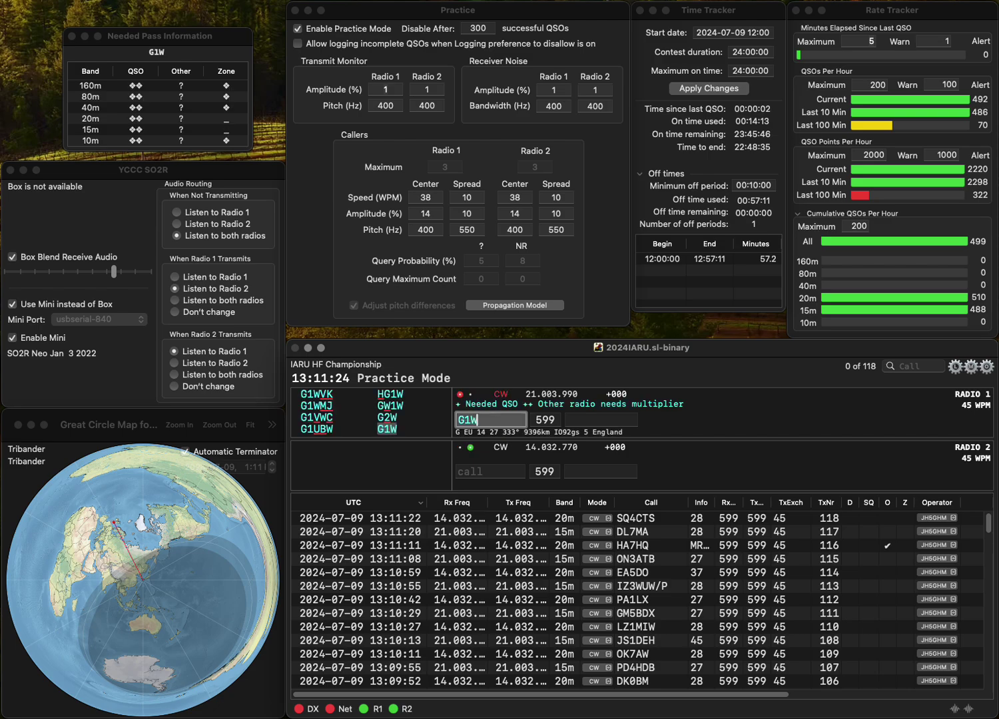
key(Return)
text(GE2E)
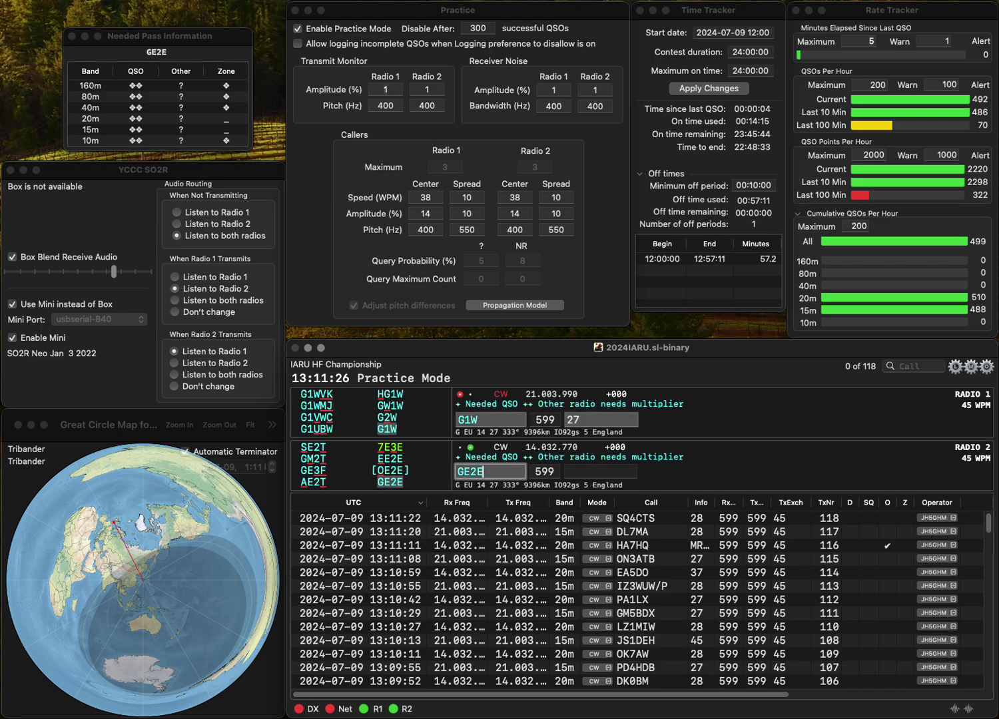
key(Return)
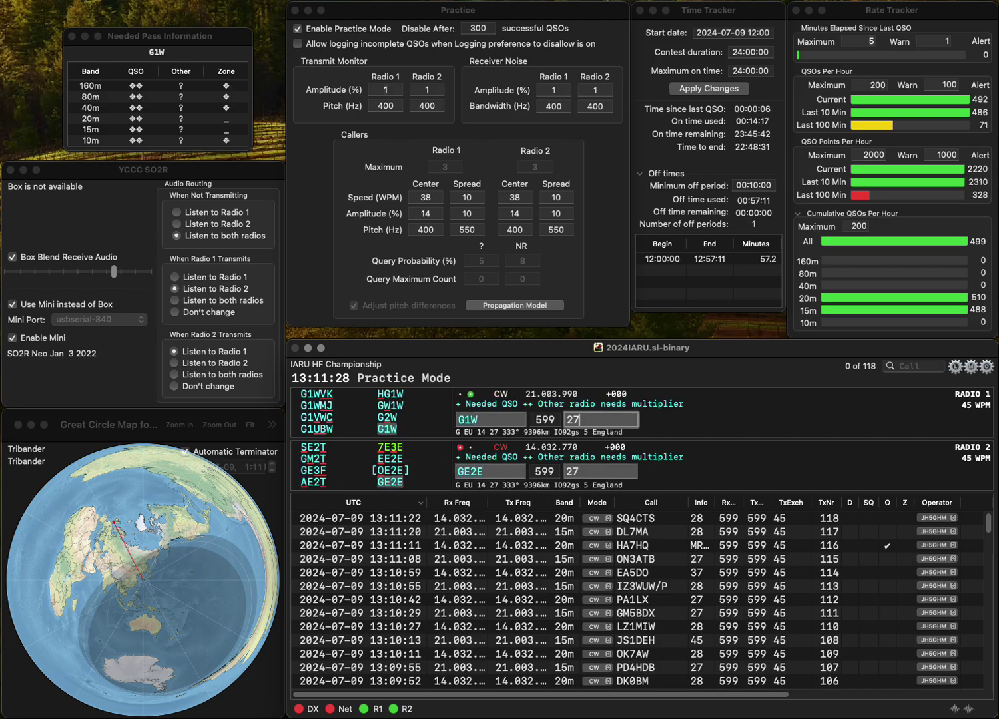
key(Return)
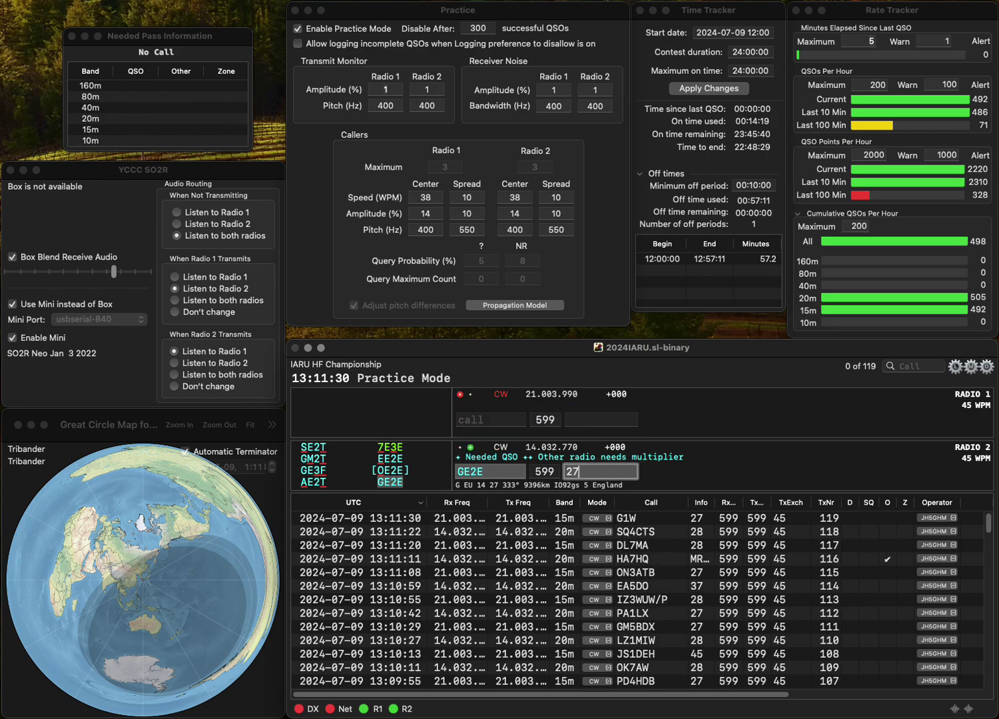
key(Return)
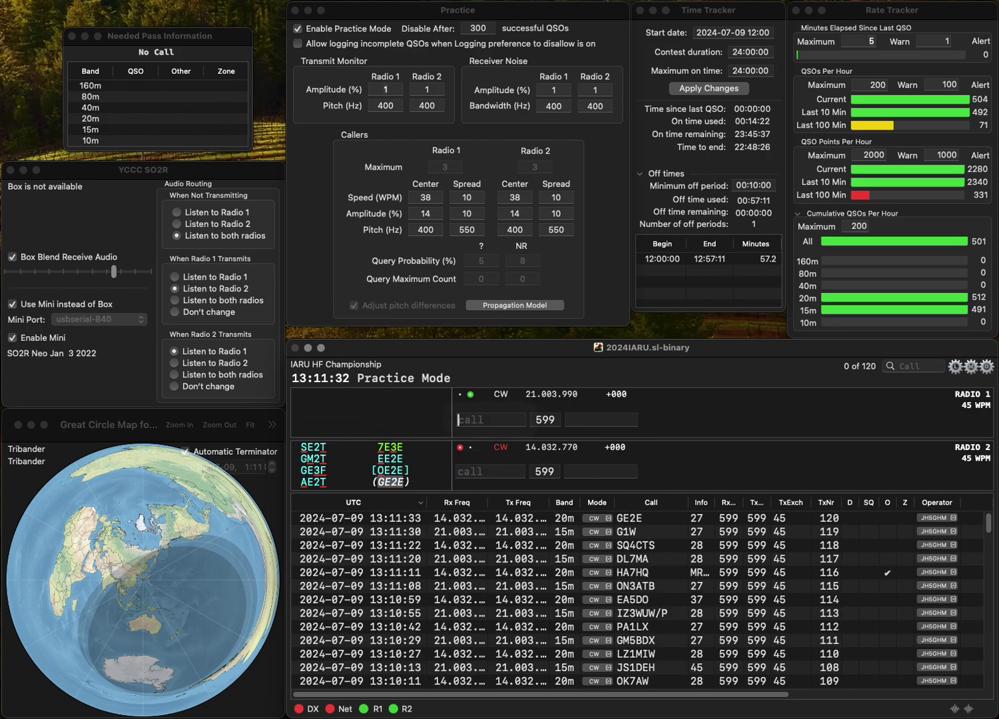
text(DM3KS)
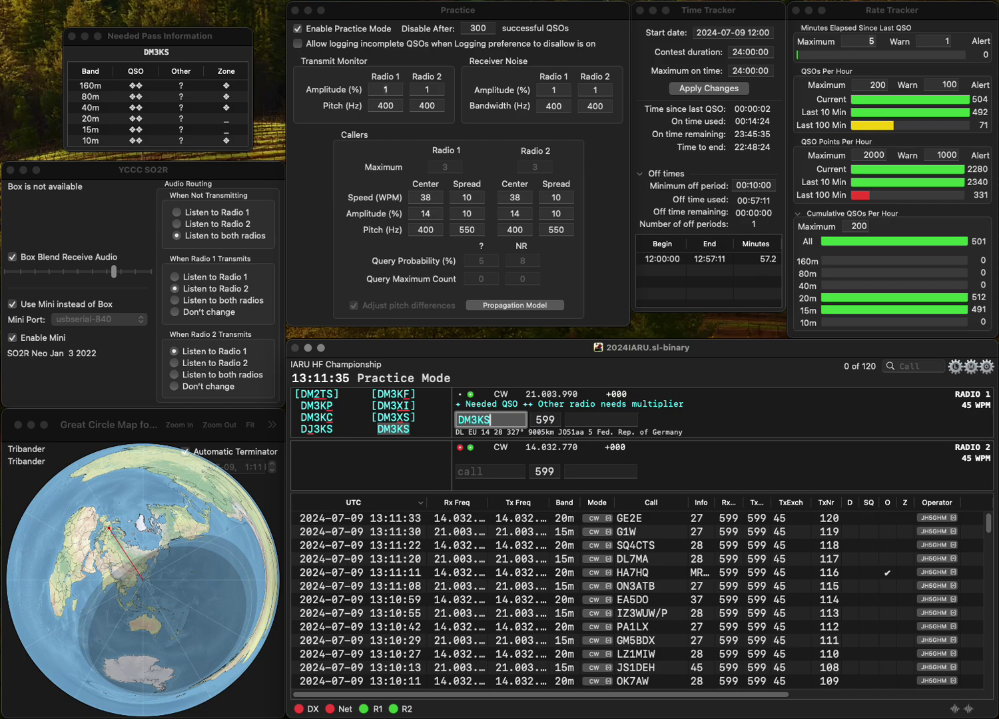
key(Return)
text(VE6TN)
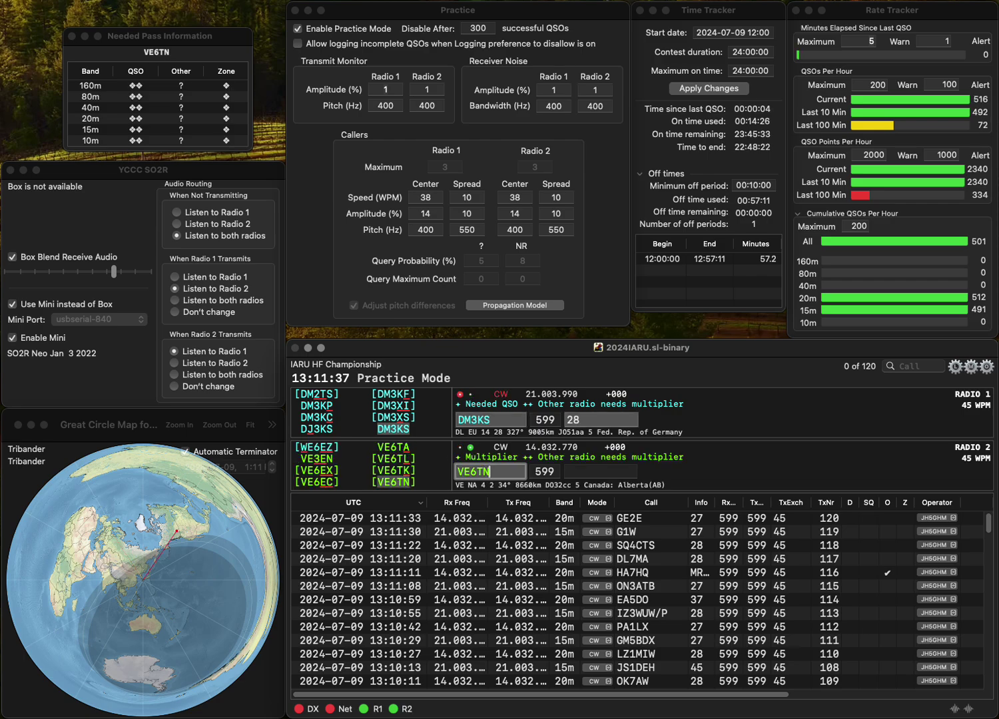
key(Return)
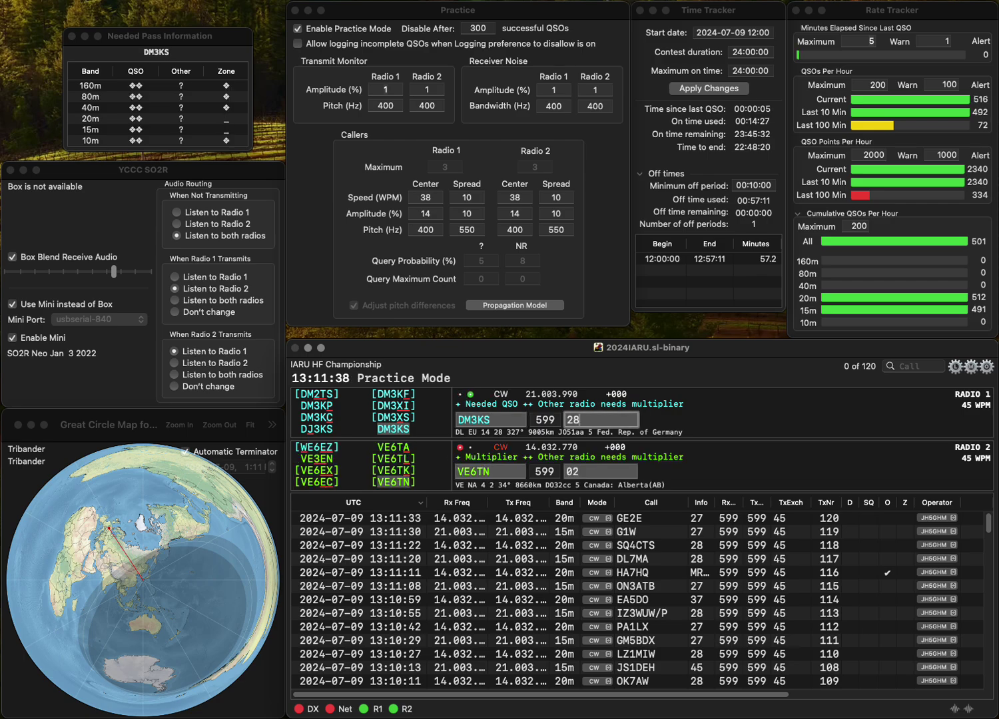
key(Return)
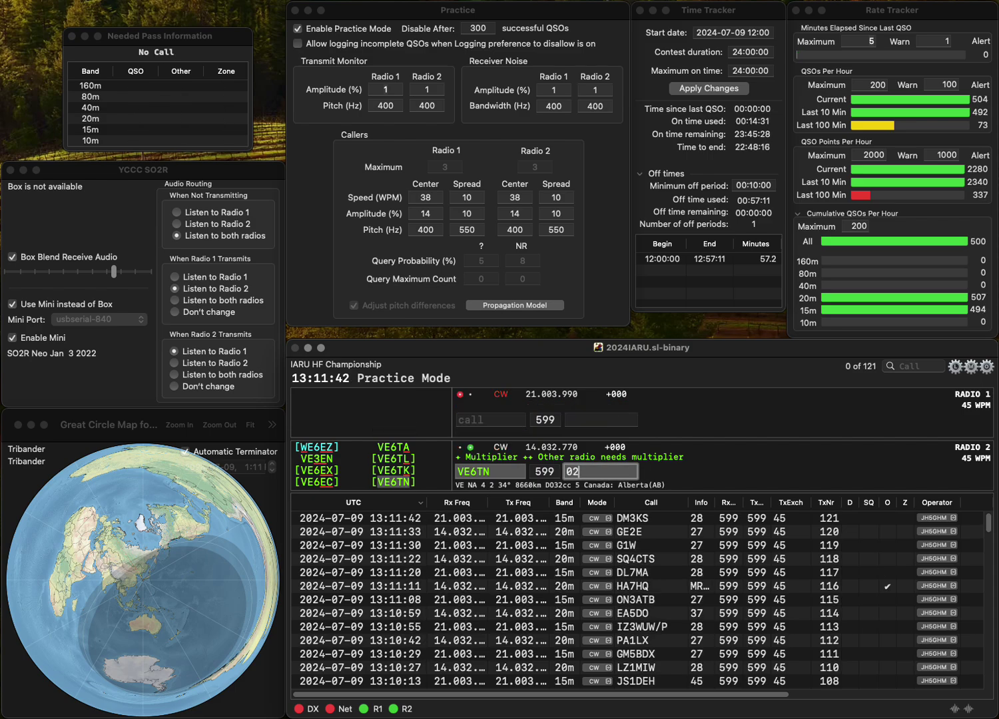
key(Return)
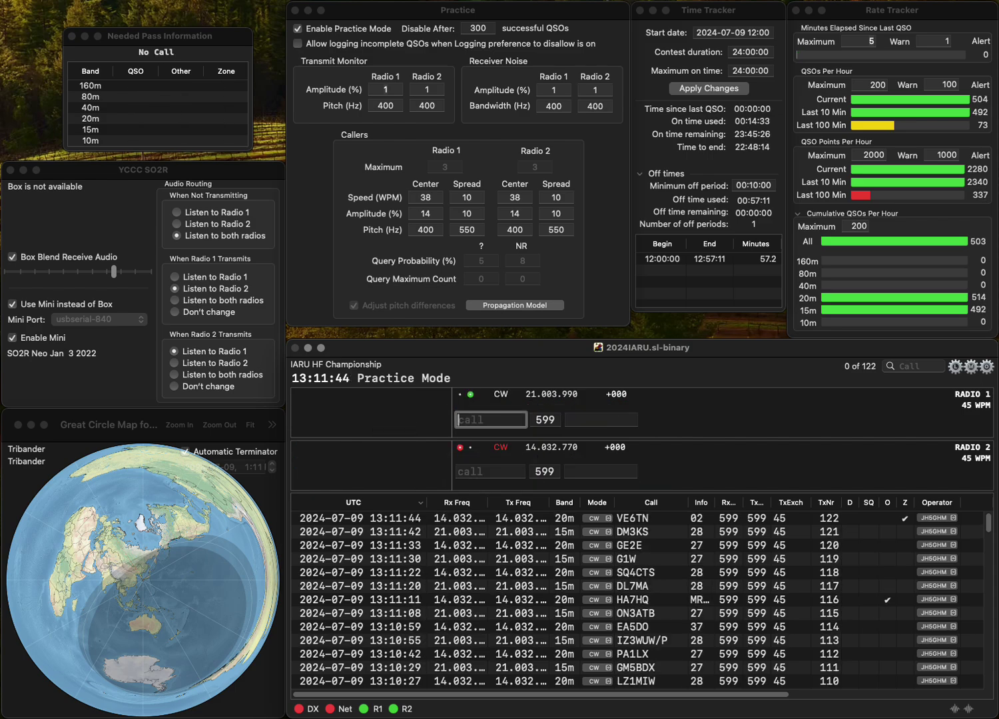
- Work RP79A (19) on radio 1 and SP8MRD (28) on radio 2, logging both
text(RP79A)
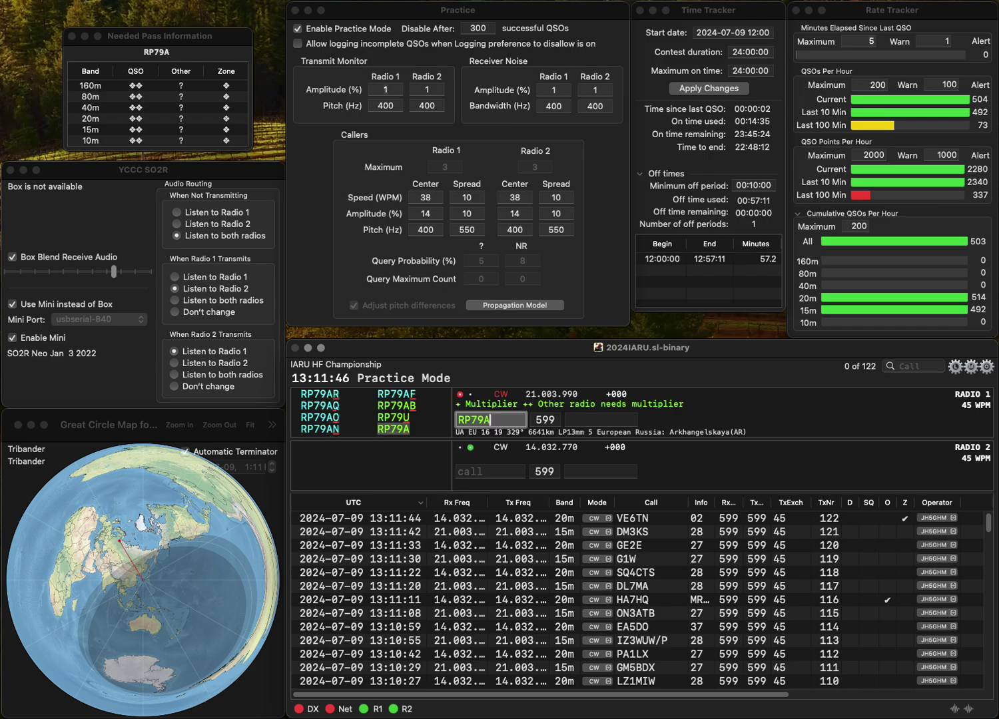
key(Return)
text(SP8MRD)
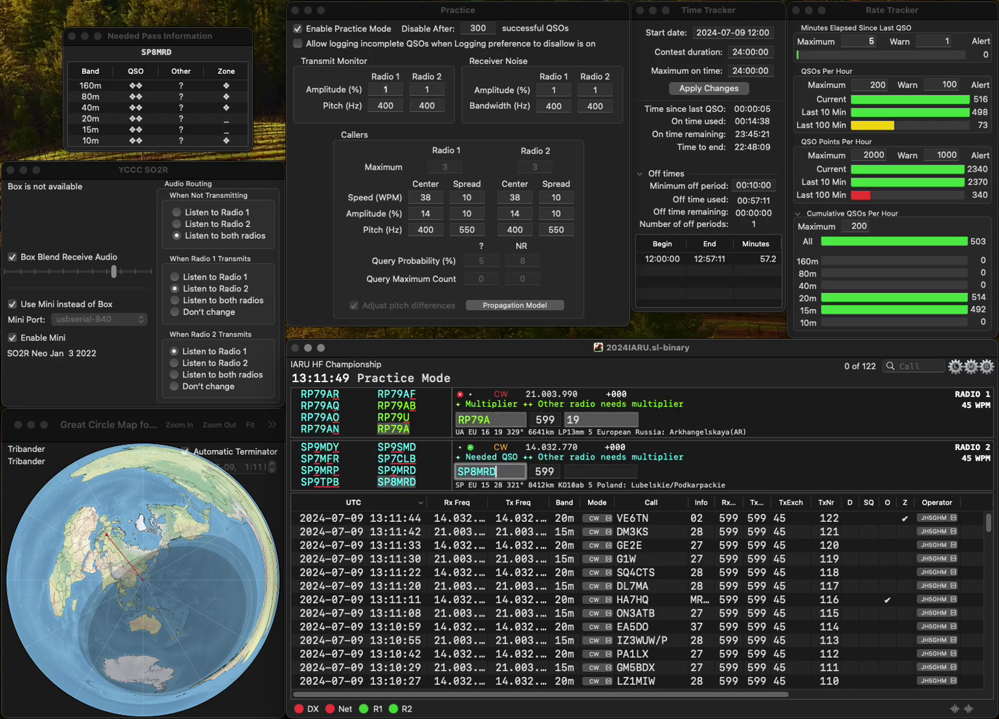
key(Return)
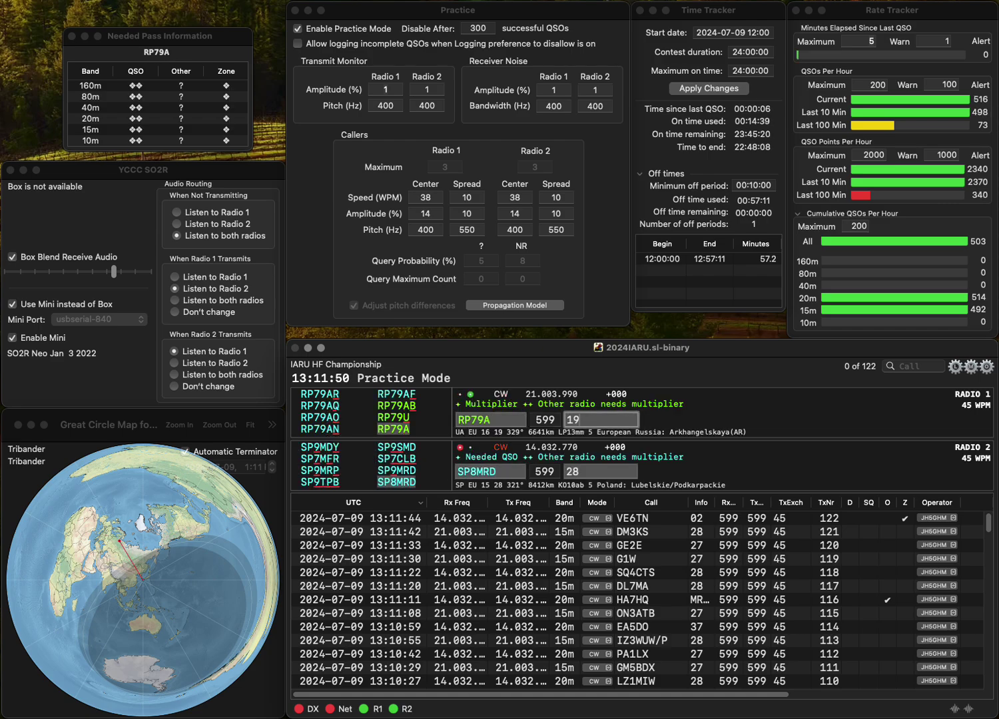
key(Return)
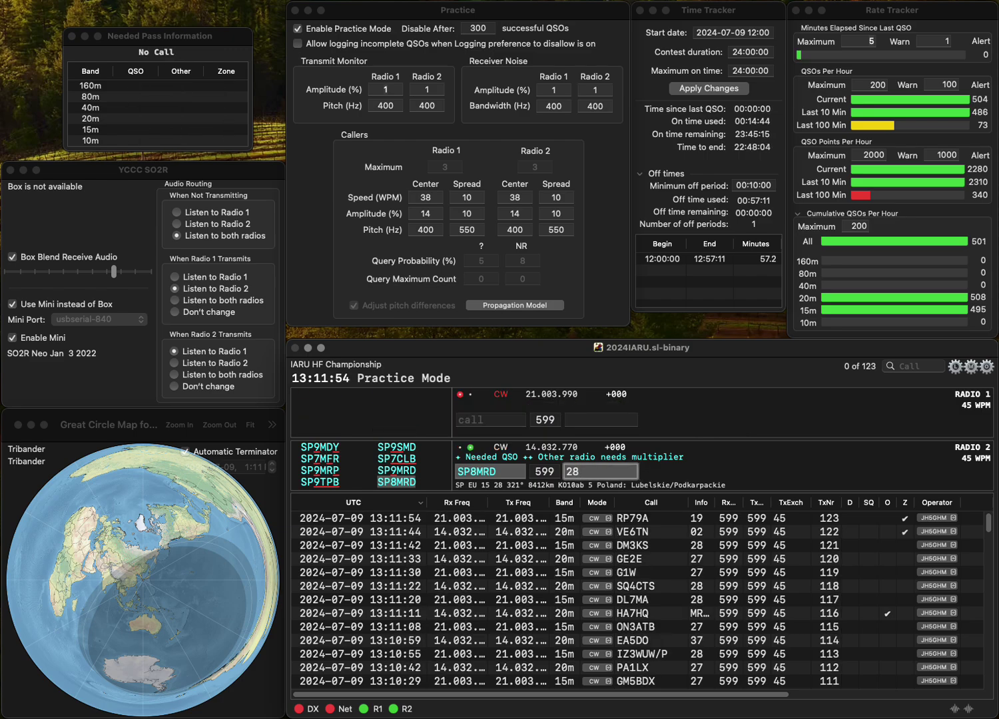
key(Return)
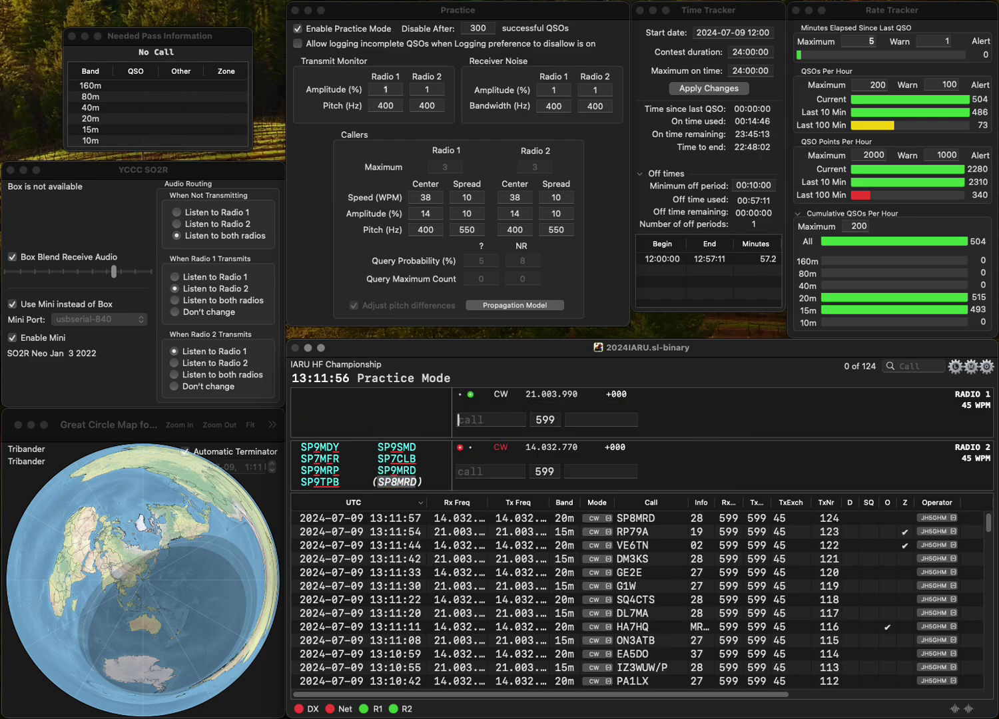
text(DG5BRE)
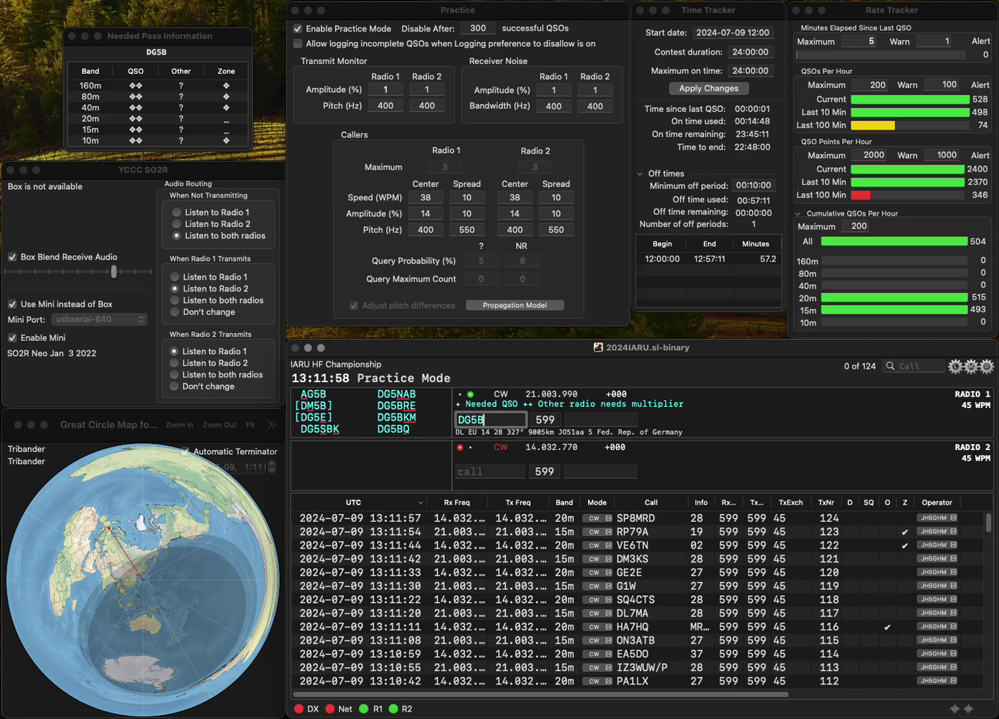
key(Return)
text(D)
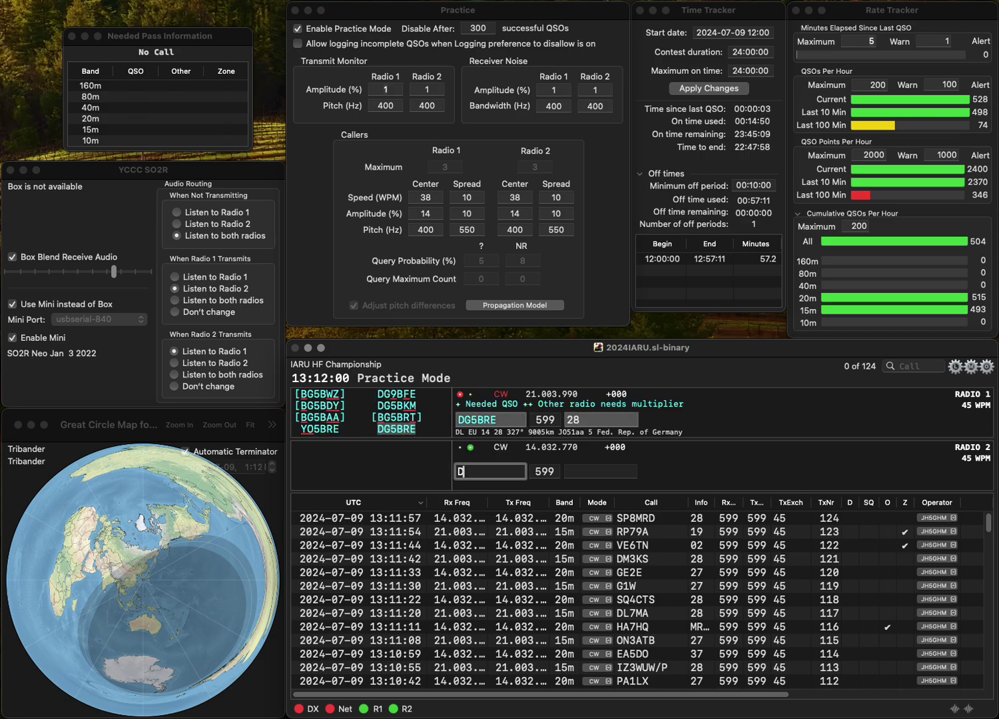
text(F4IC)
key(Return)
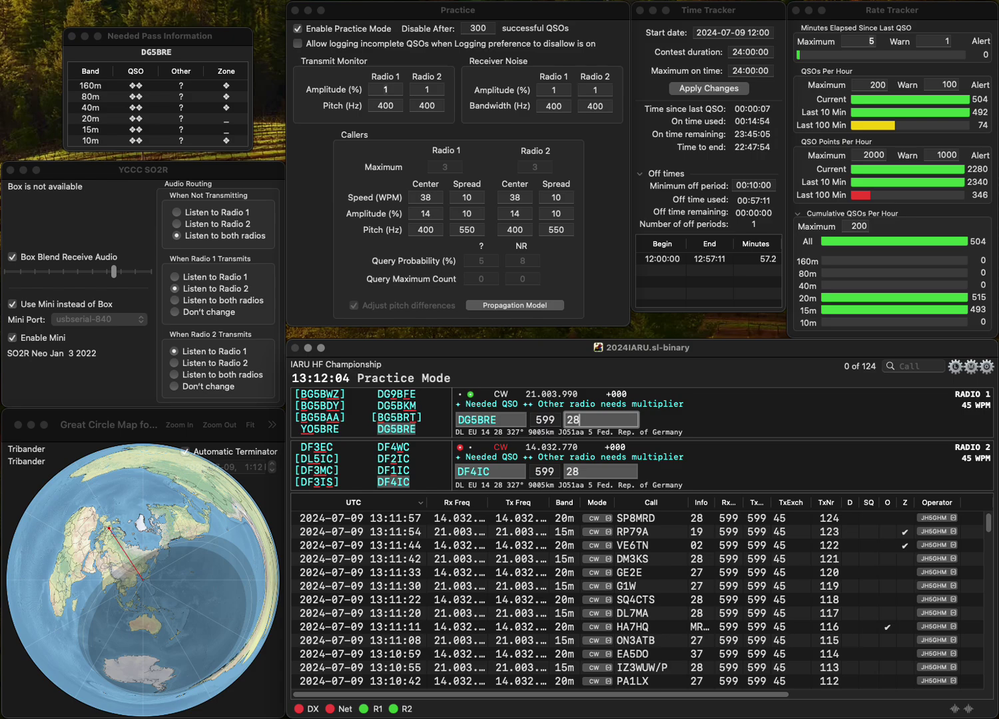
key(Return)
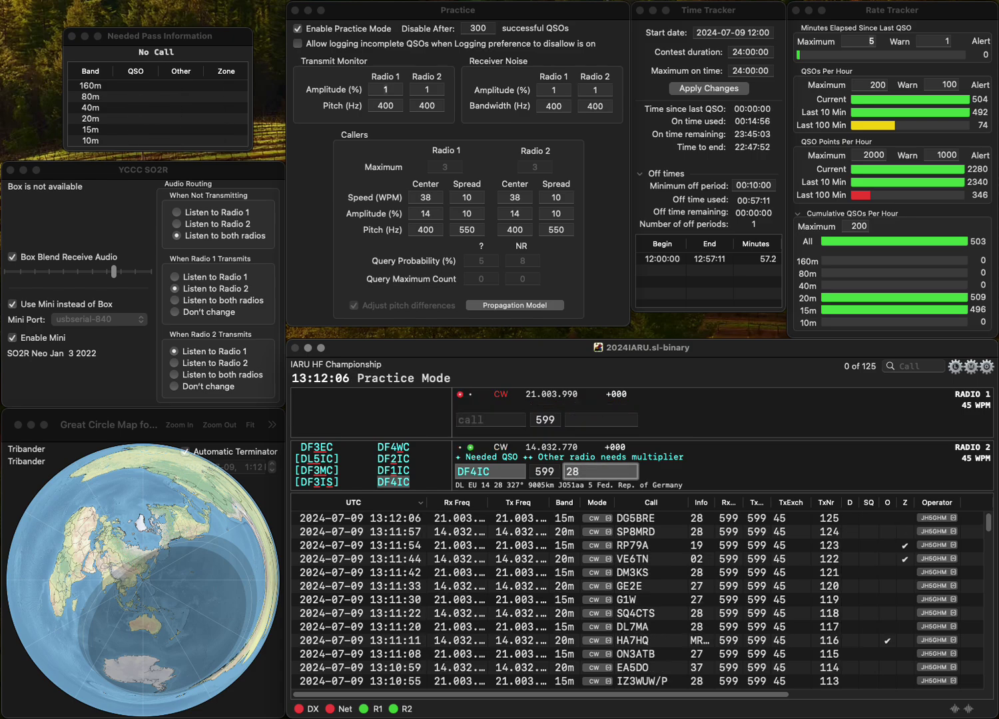
- Log DF4IC, then work and log DL6RDE on radio 1 and F6IRS on radio 2
key(Return)
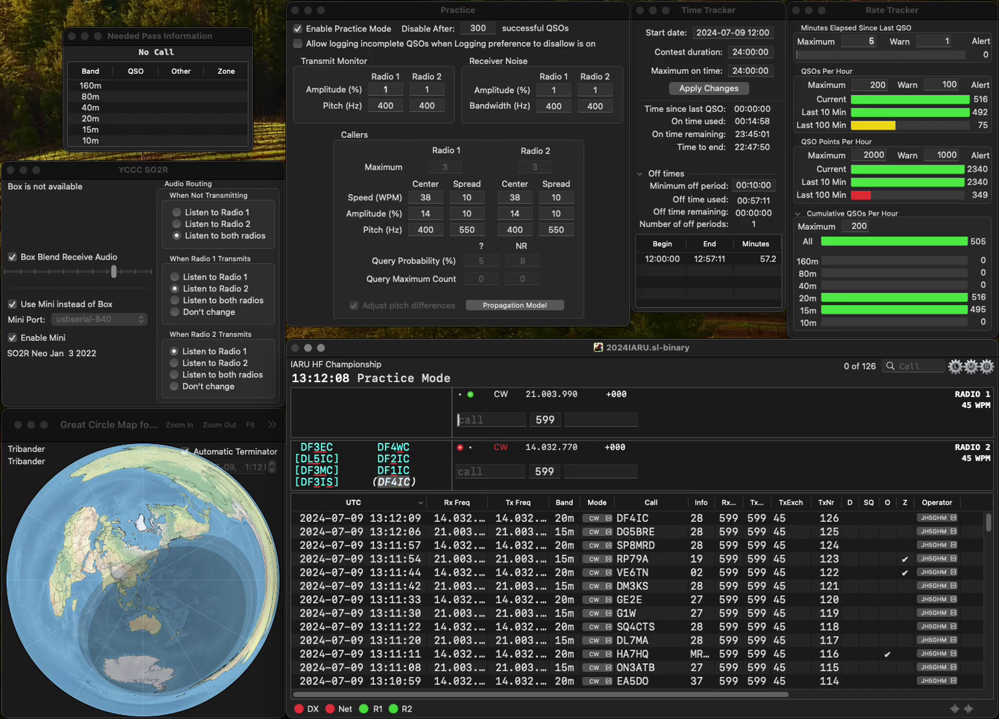
text(DL6RDE)
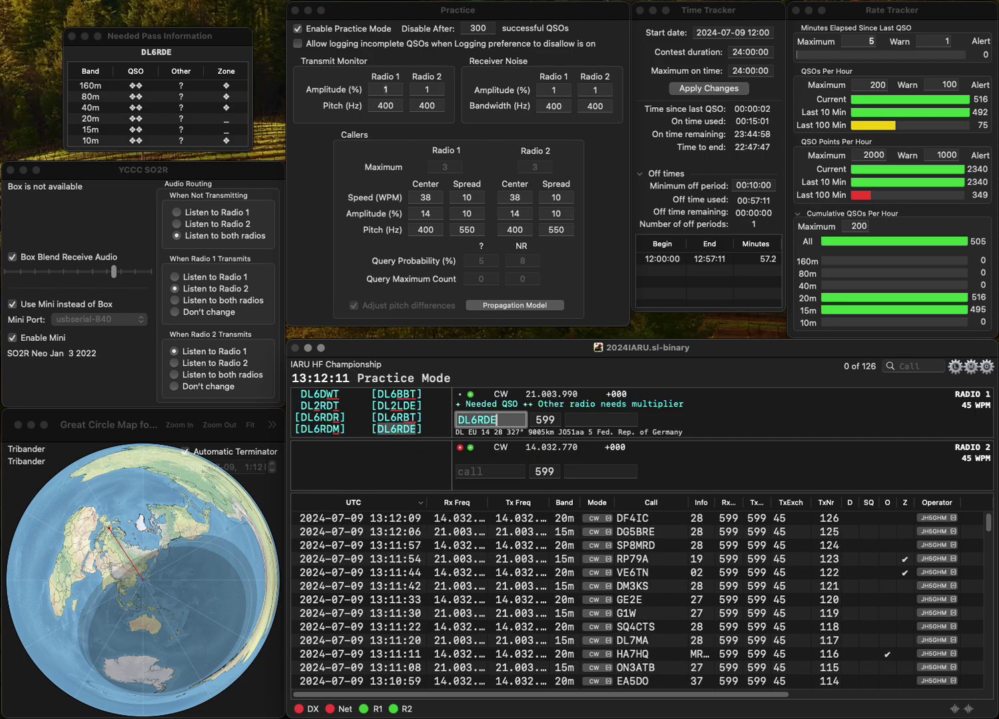
key(Return)
text(F6IRS)
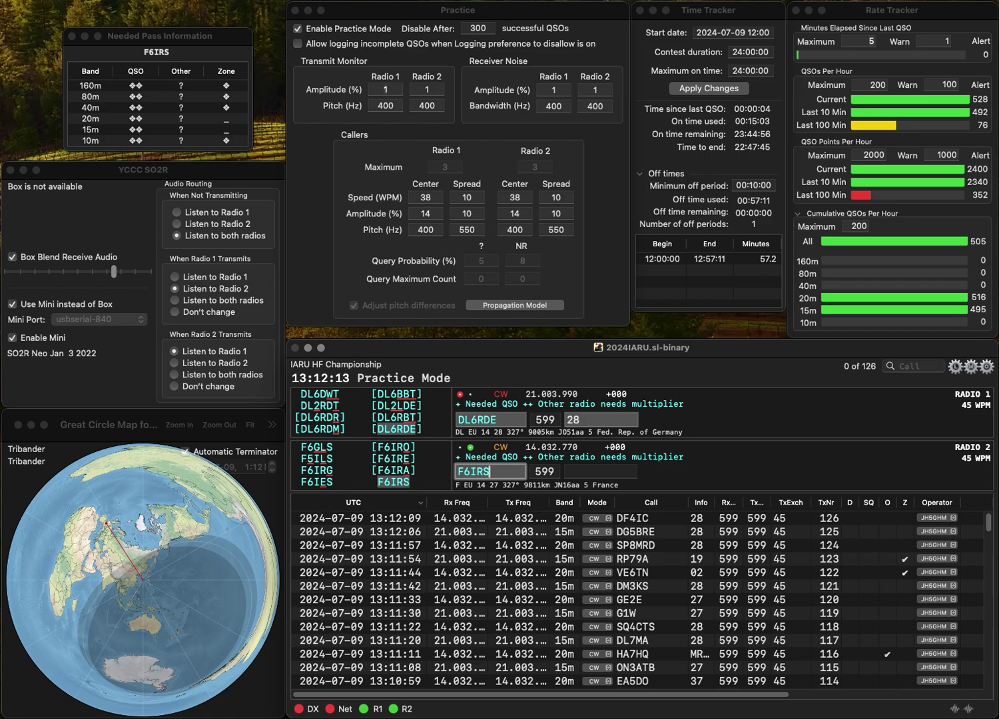
key(Return)
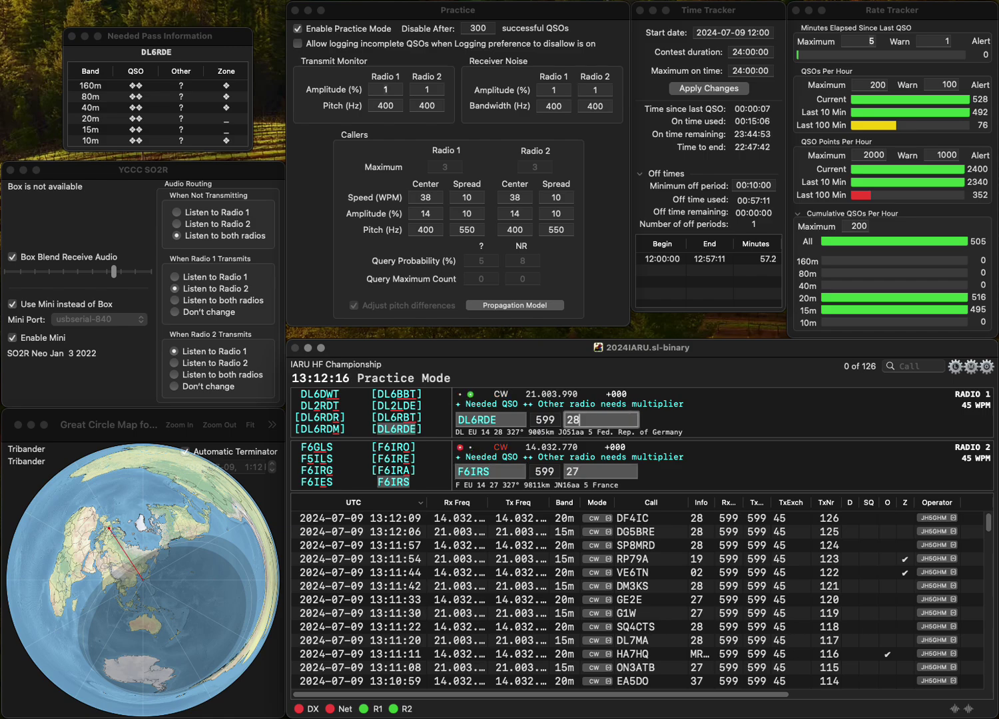
key(Return)
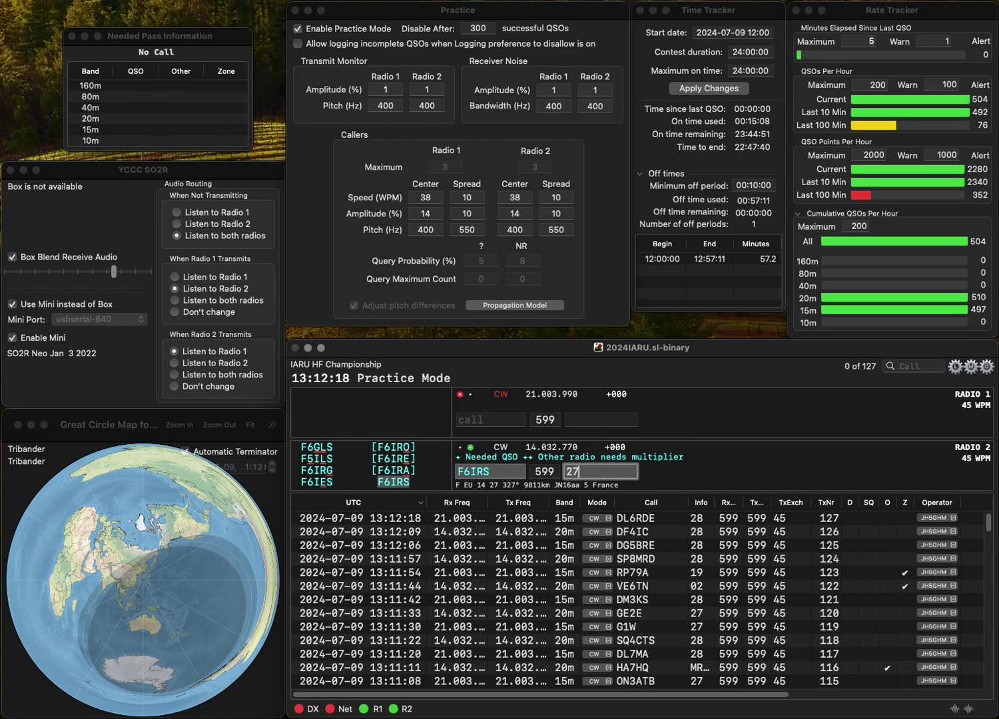
key(Return)
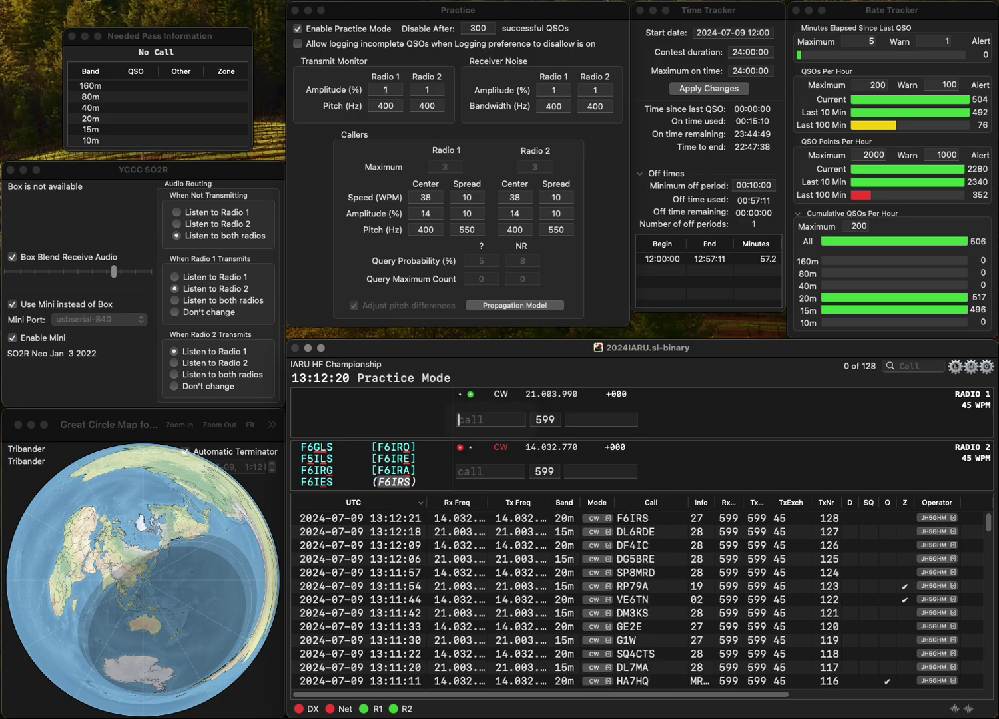
text(IZ0AEX)
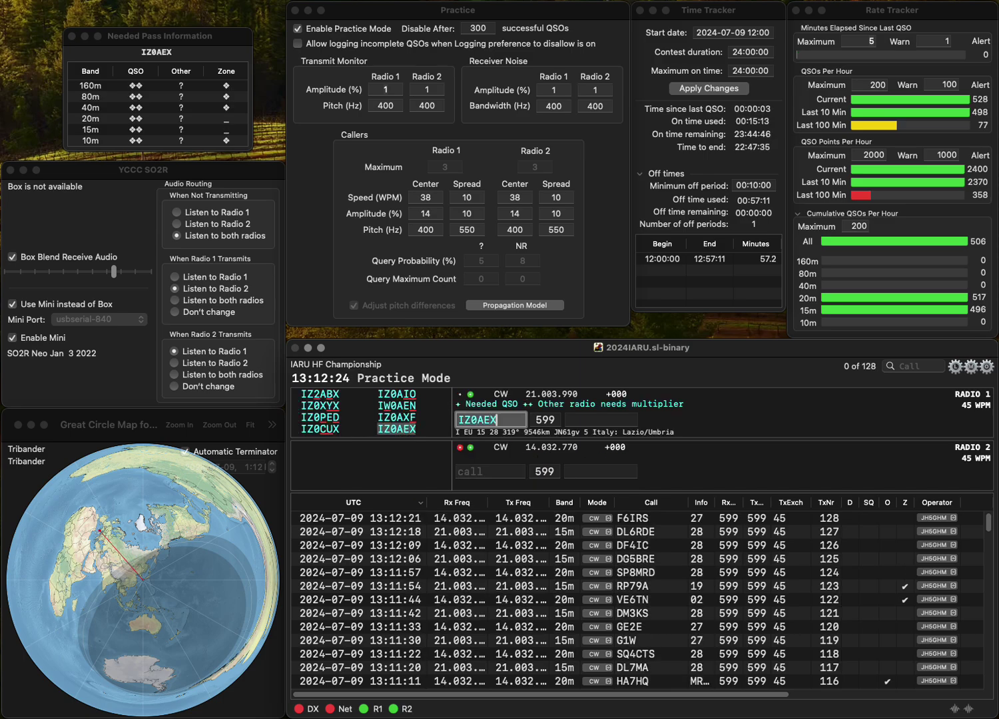
key(Return)
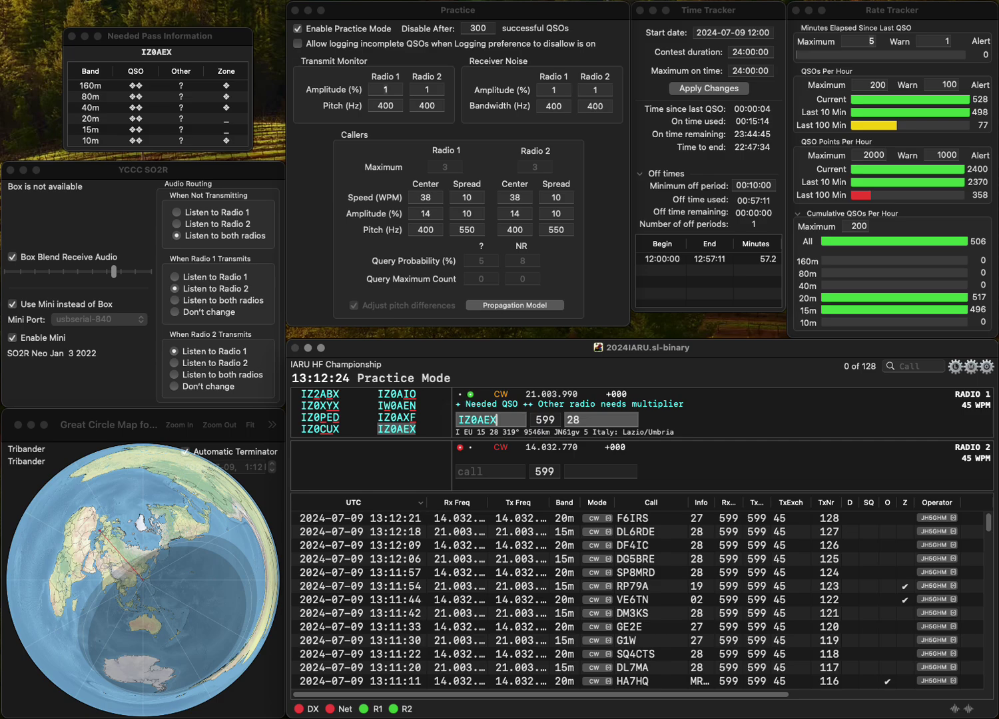
text(SH)
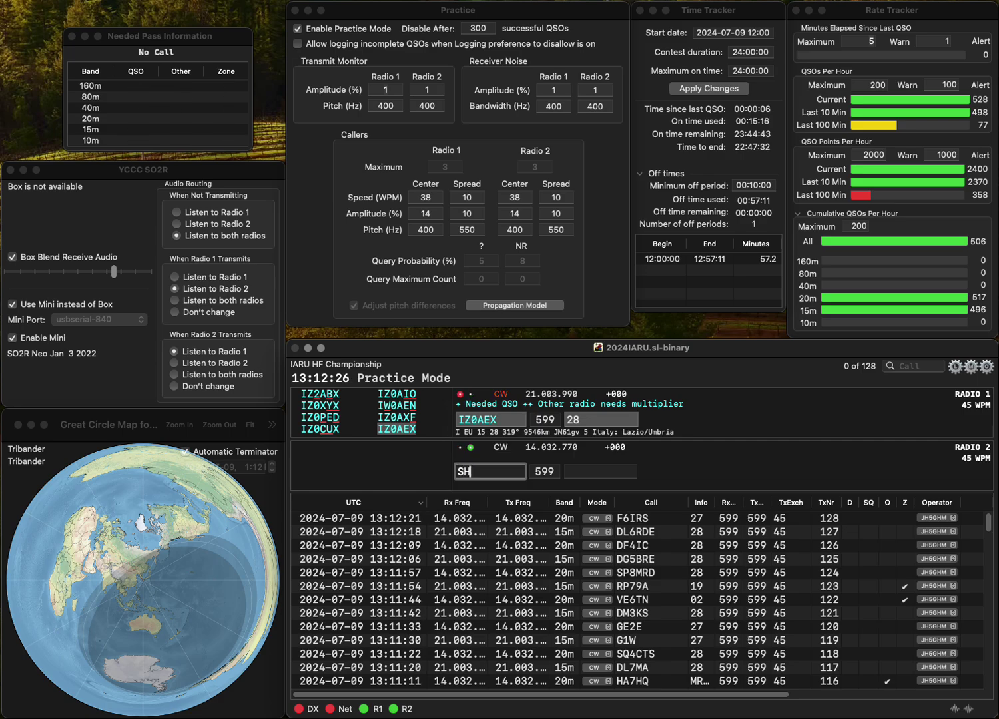
text(MS)
key(Home)
key(Delete)
key(Right)
text(A)
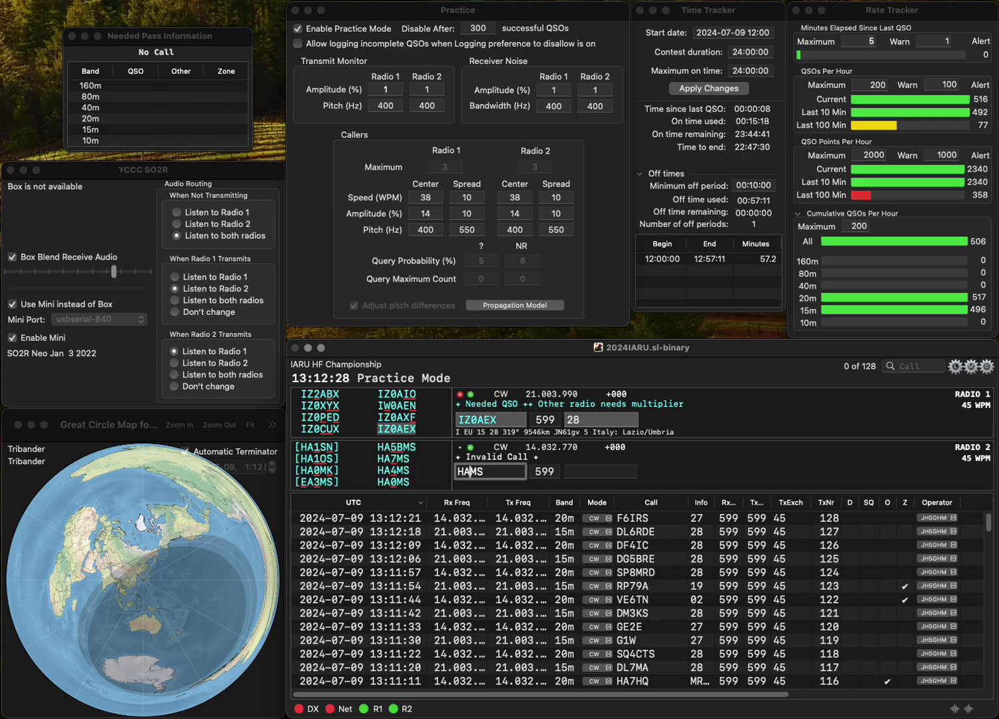
text(3)
key(BackSpace)
text(4)
key(Return)
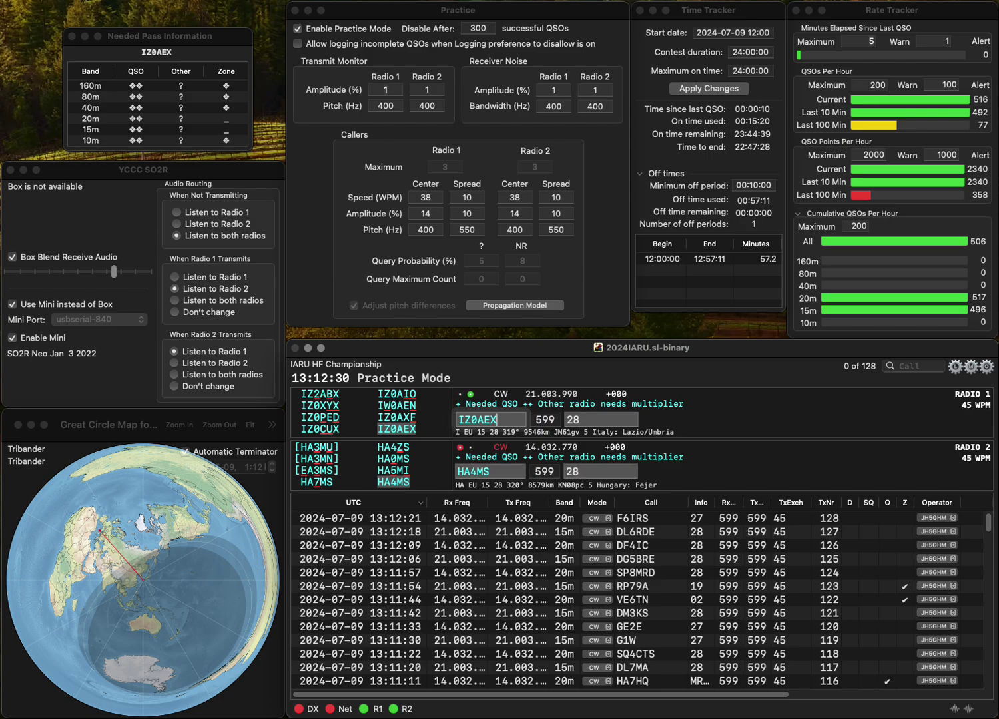
key(Tab)
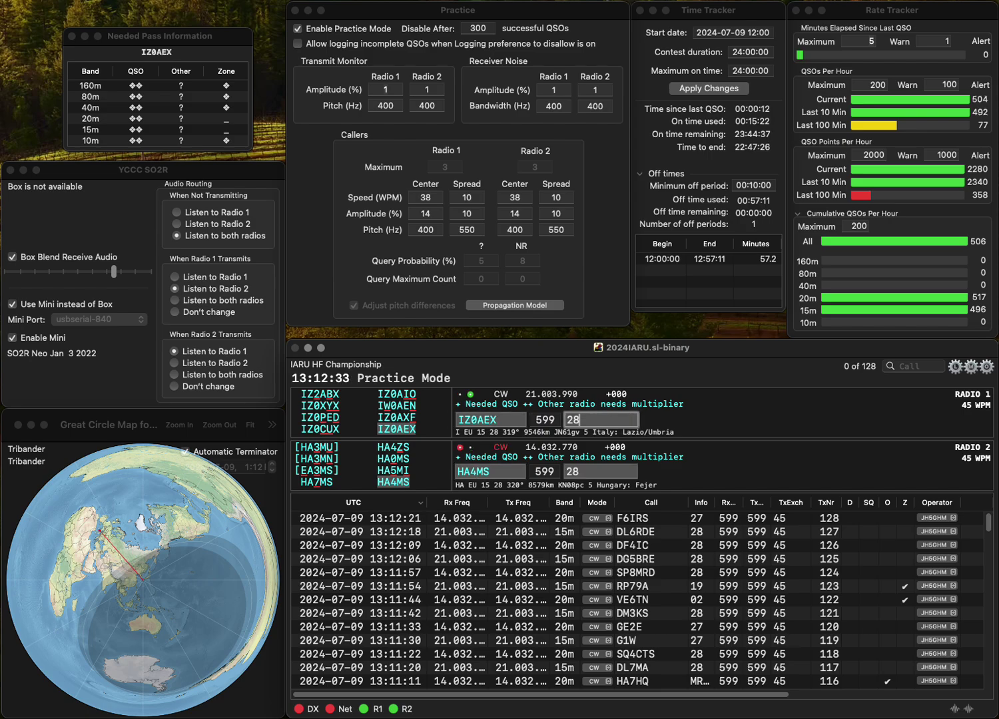
key(Return)
key(Tab)
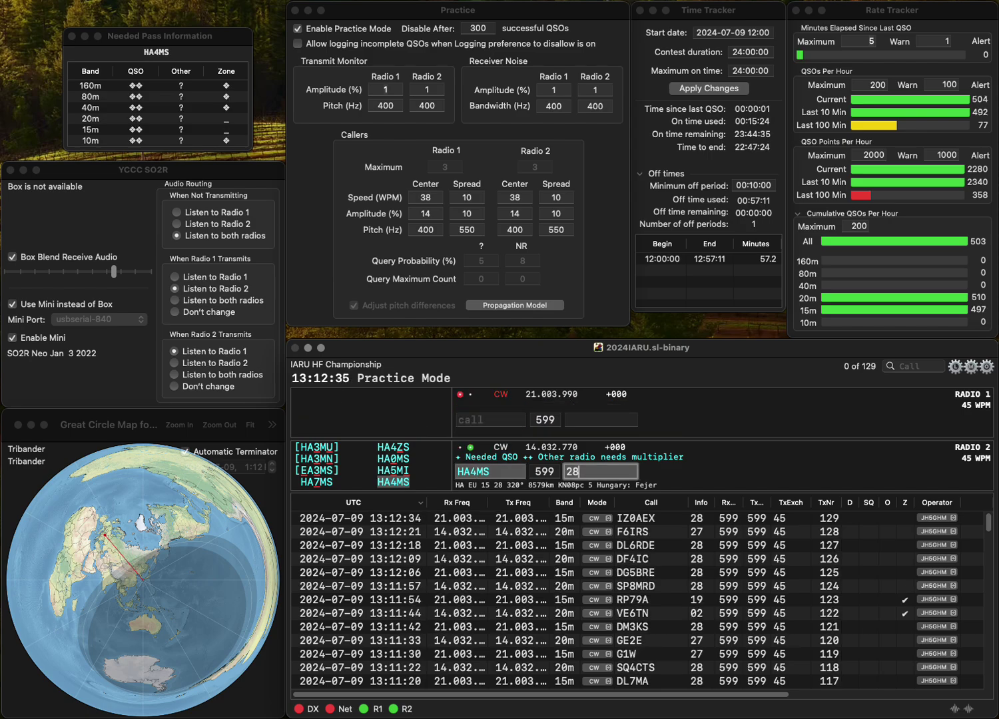
key(Return)
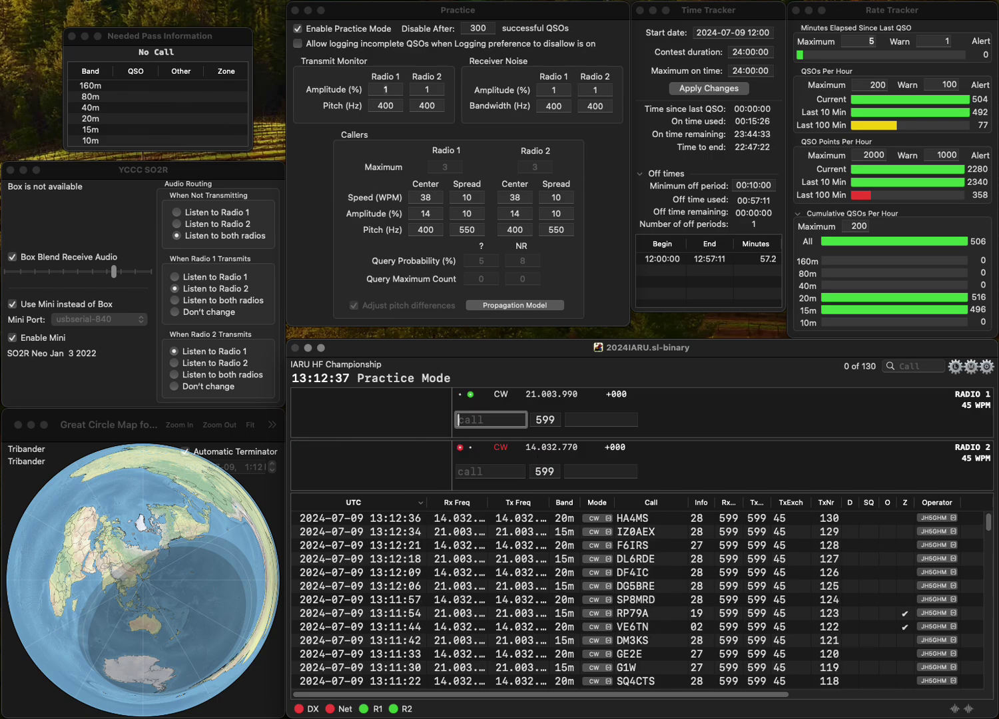
text(SP3JIA)
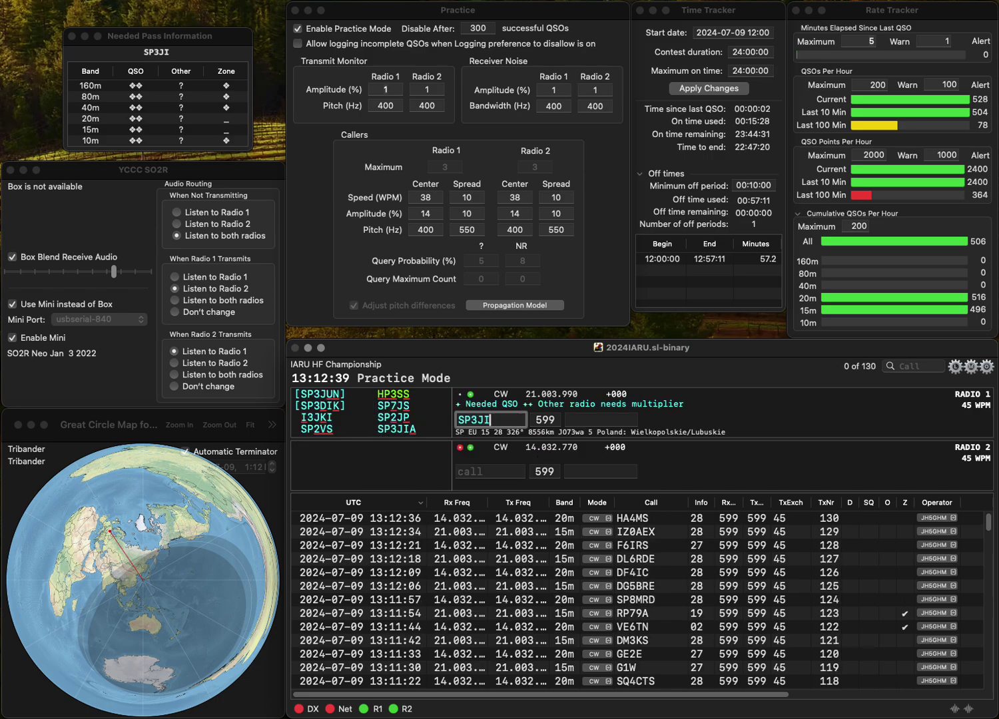
key(Return)
text(EA1YO)
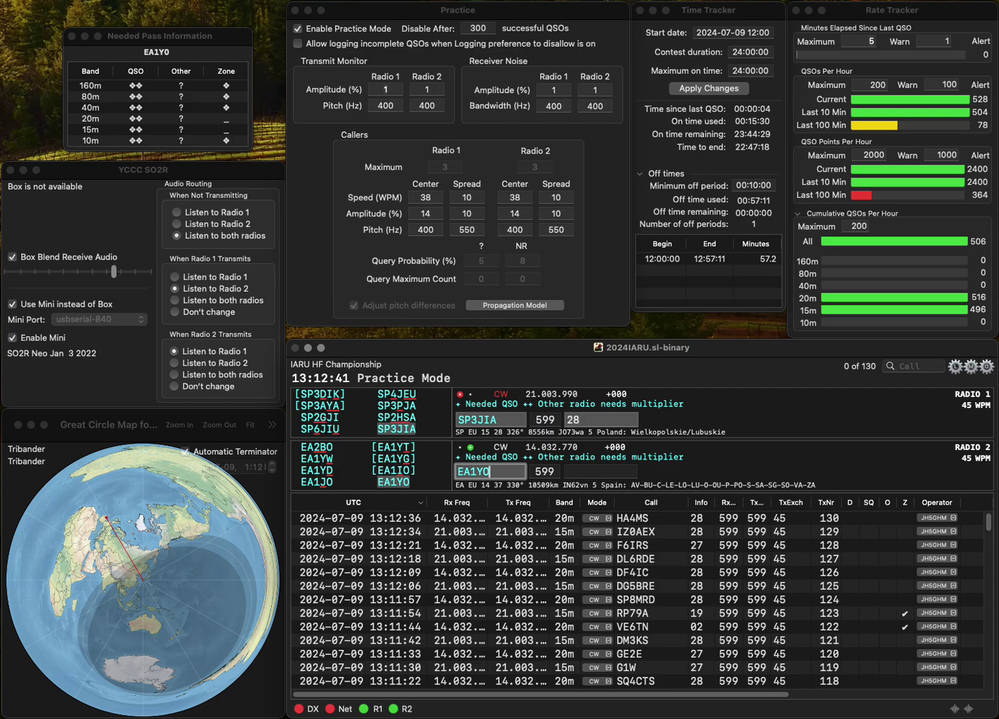
key(Return)
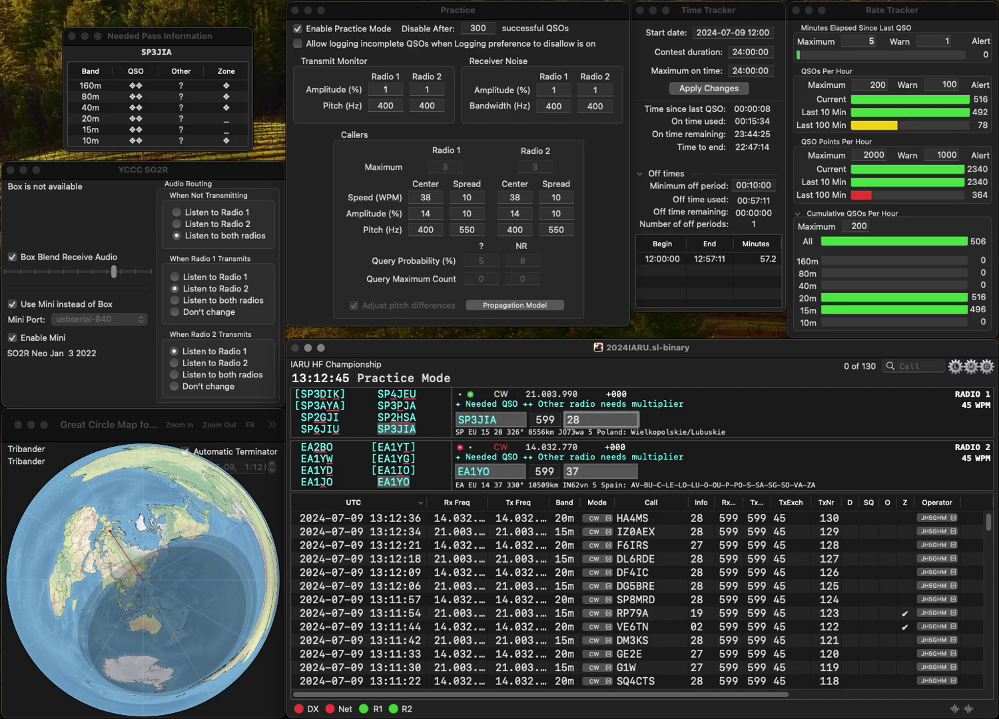
key(Return)
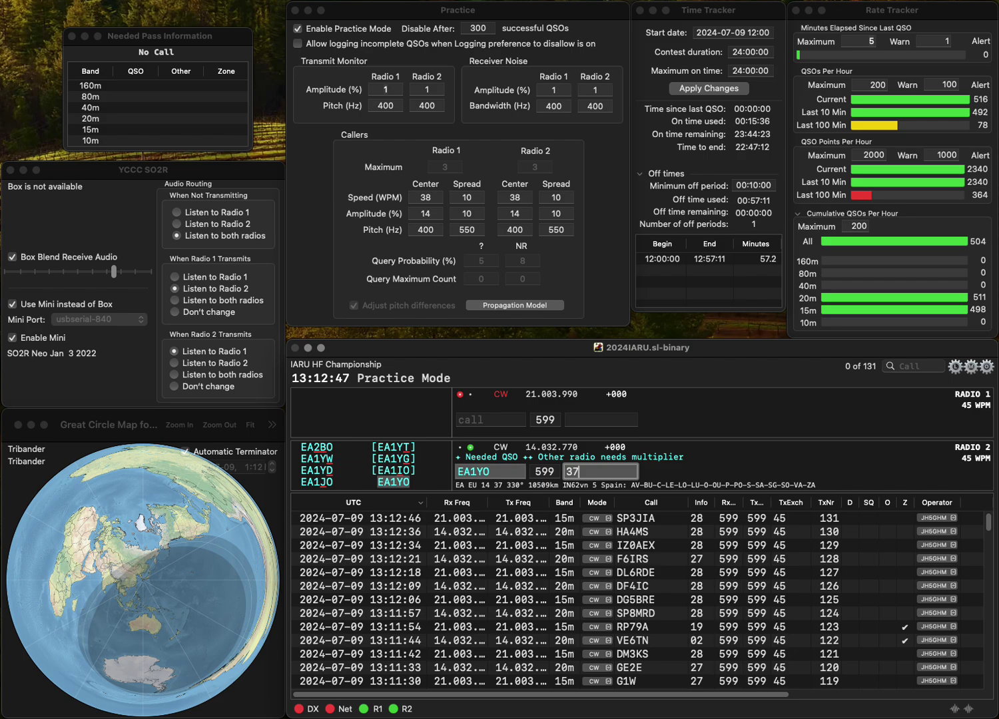
key(Return)
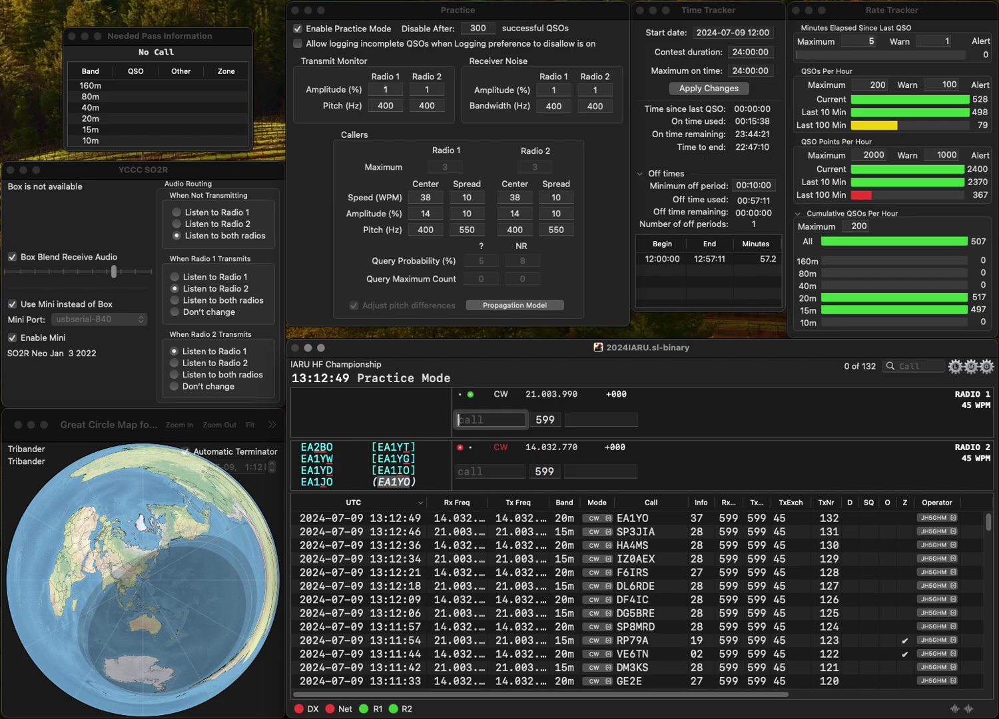
text(1JMN)
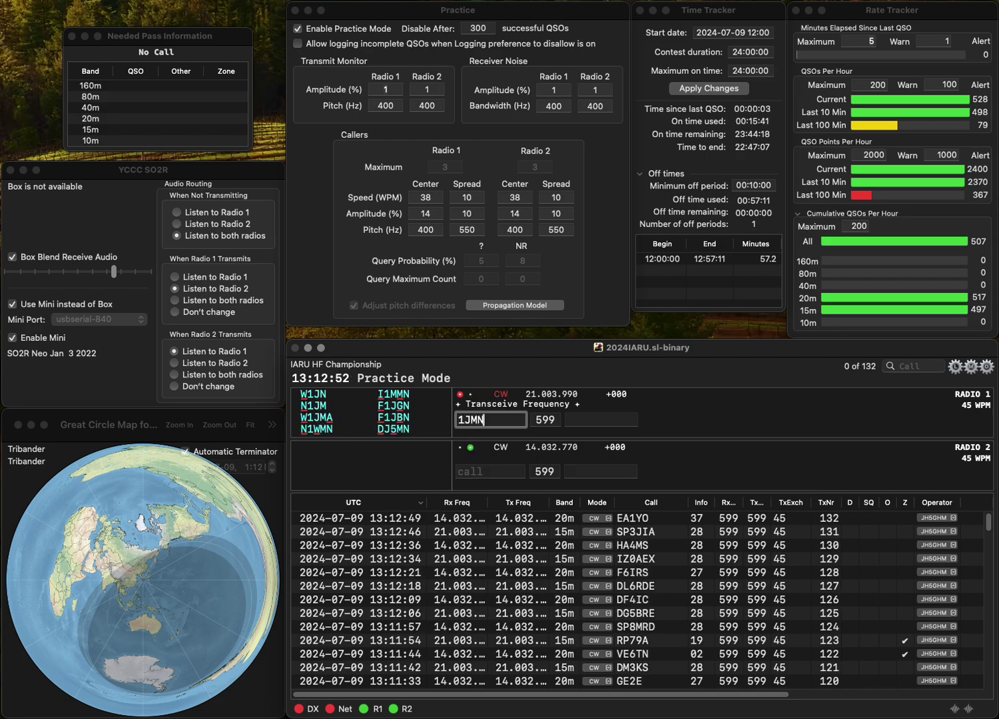
key(Return)
text(I)
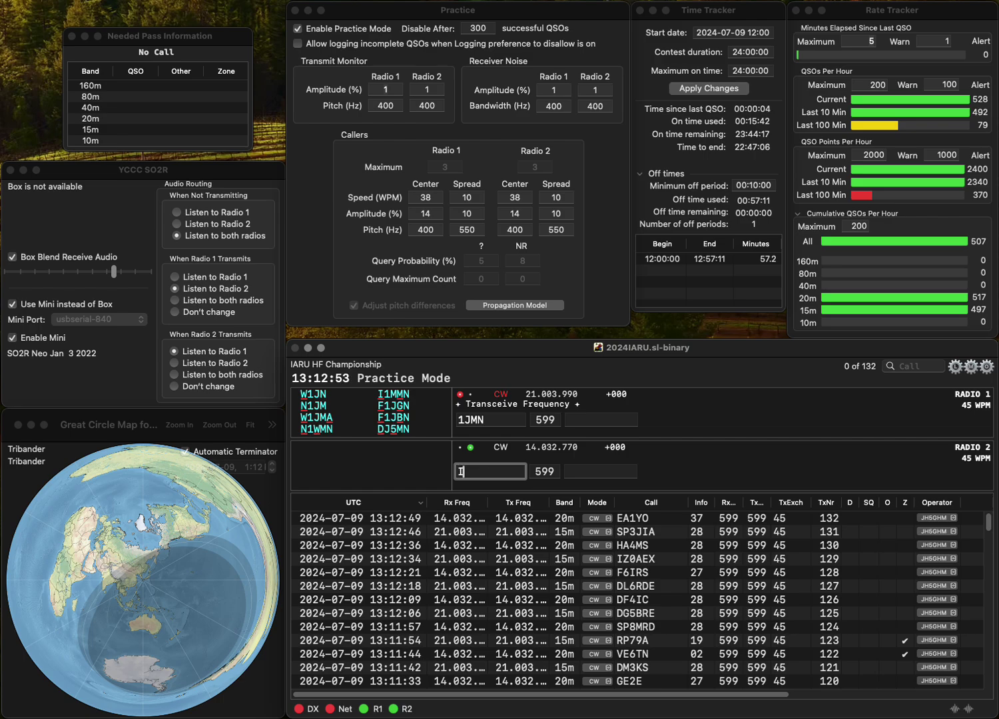
text(YB)
key(Home)
text(F4)
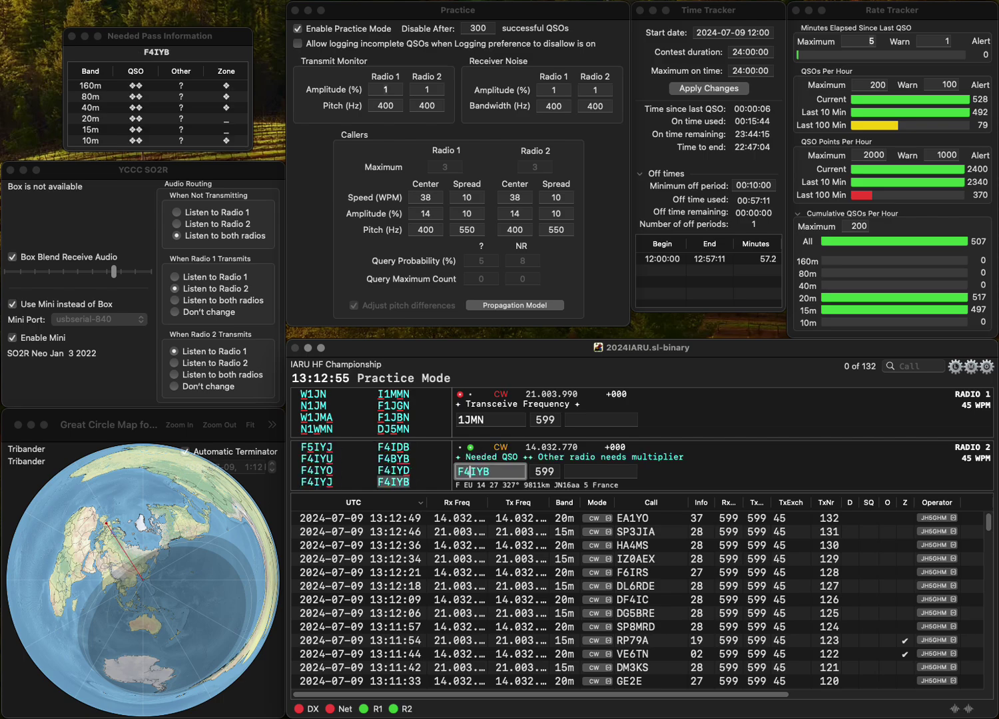
key(Return)
key(BackSpace)
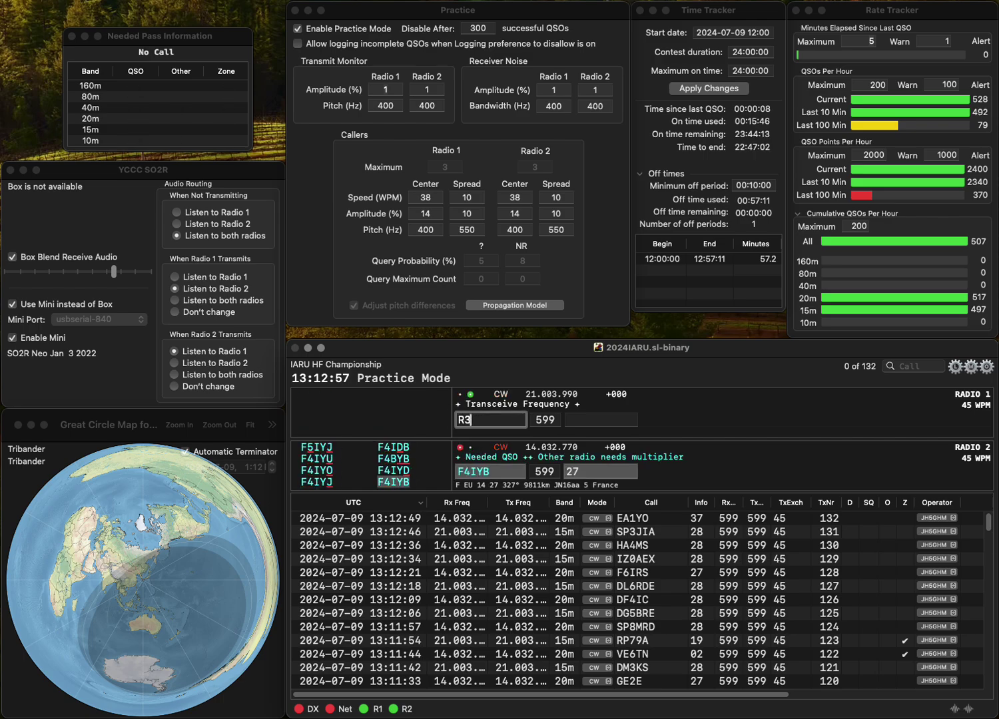
text(R31)
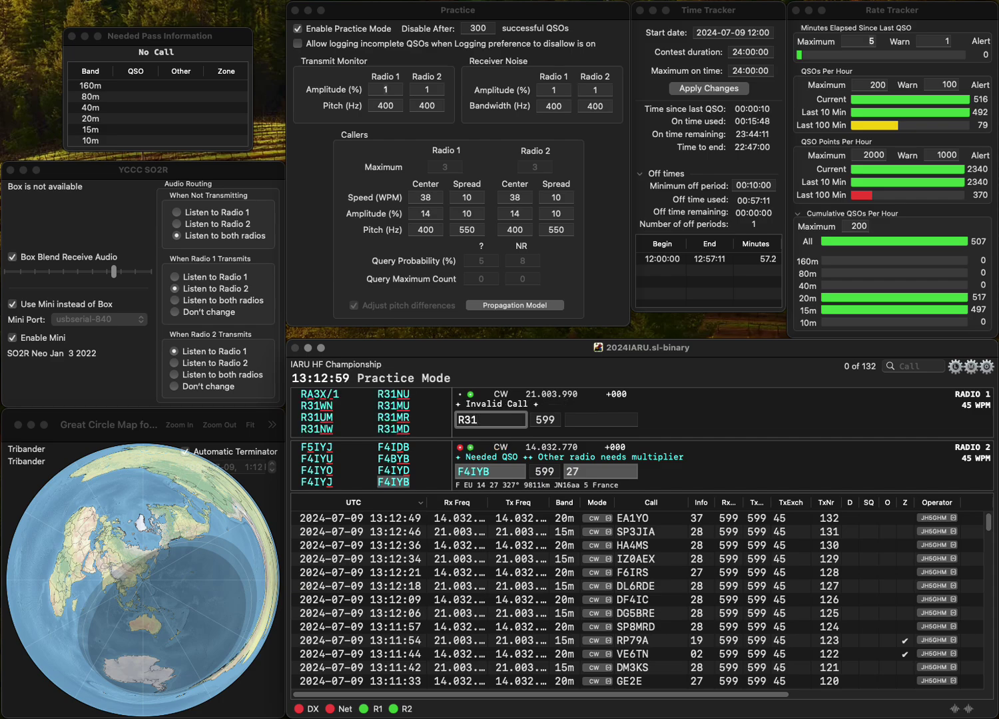
key(Tab)
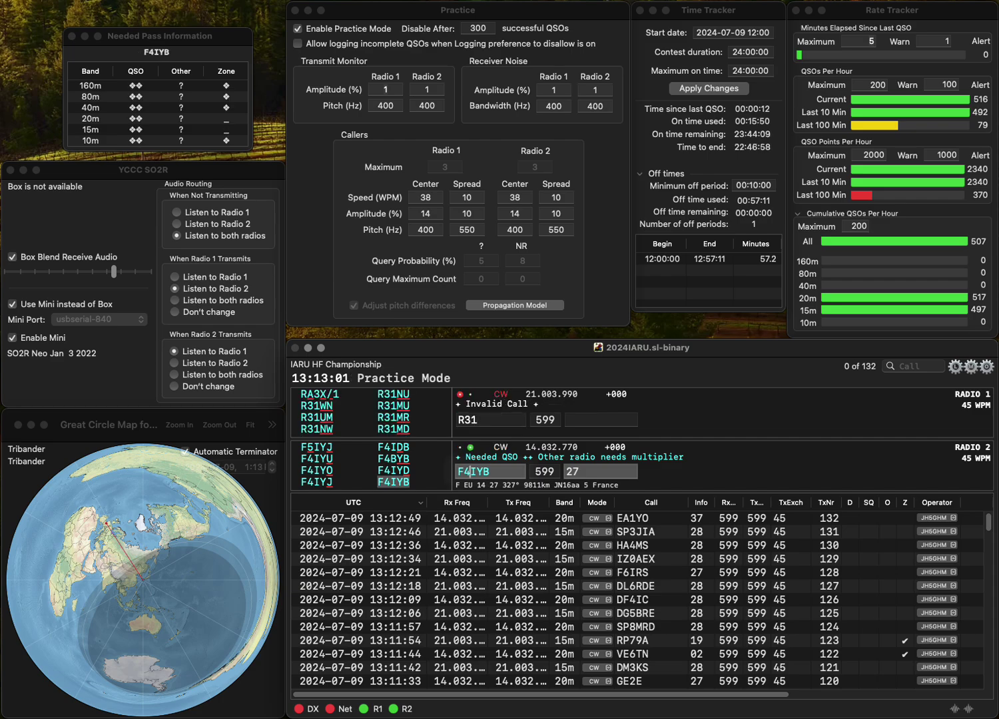
key(space)
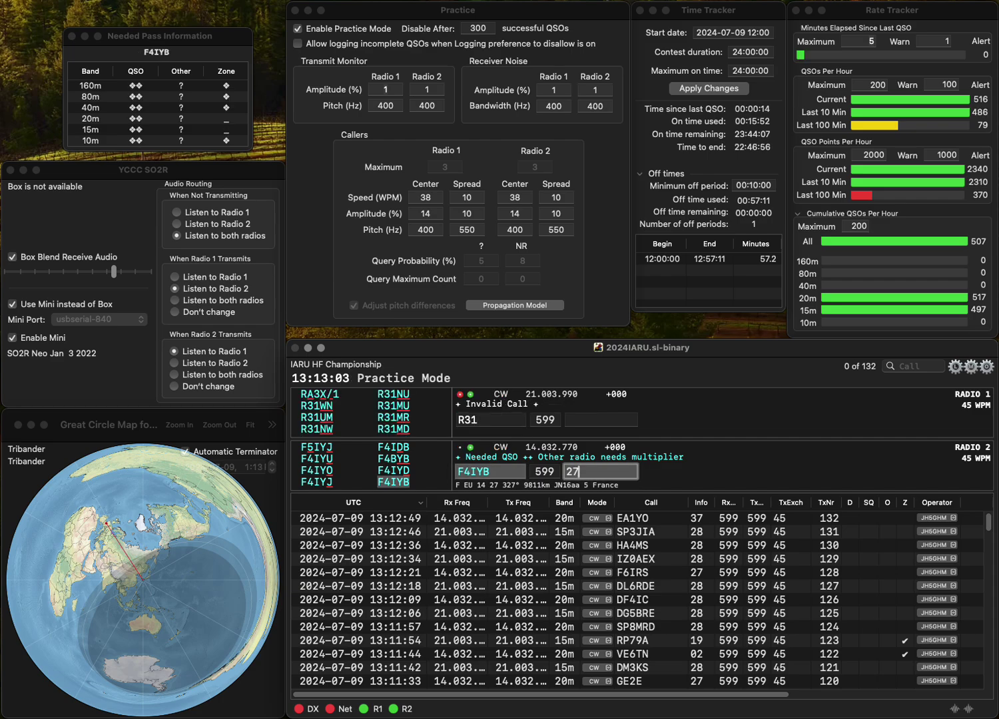
key(Return)
- Complete R31MD on radio 1 and log it, starting K1Z on radio 2
key(backslash)
text(MD)
key(Return)
key(backslash)
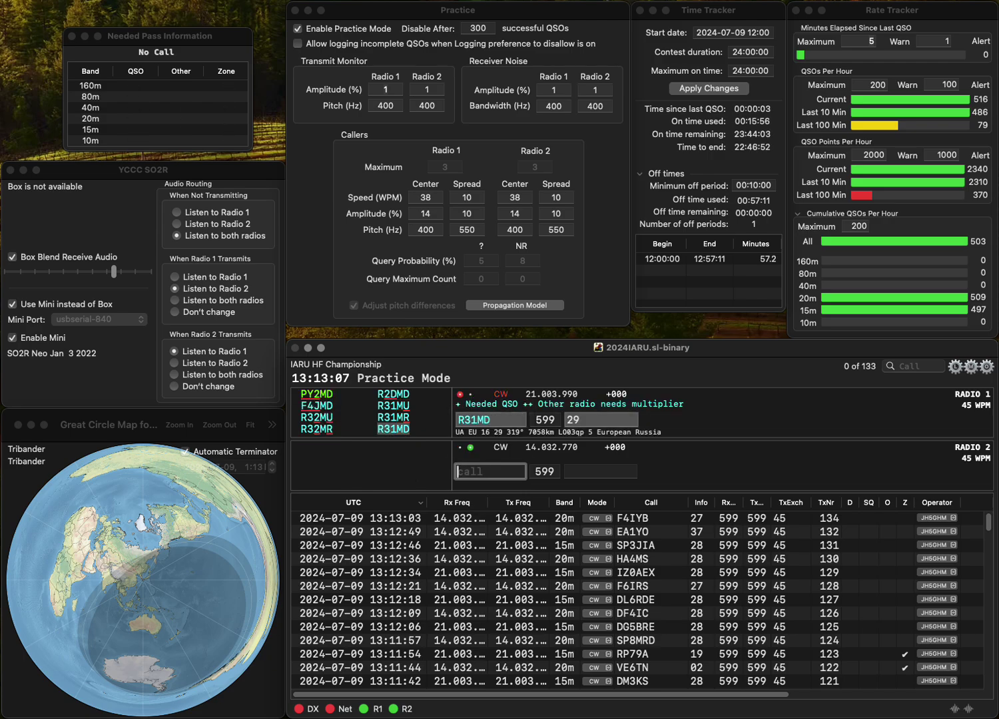
text(K1Z)
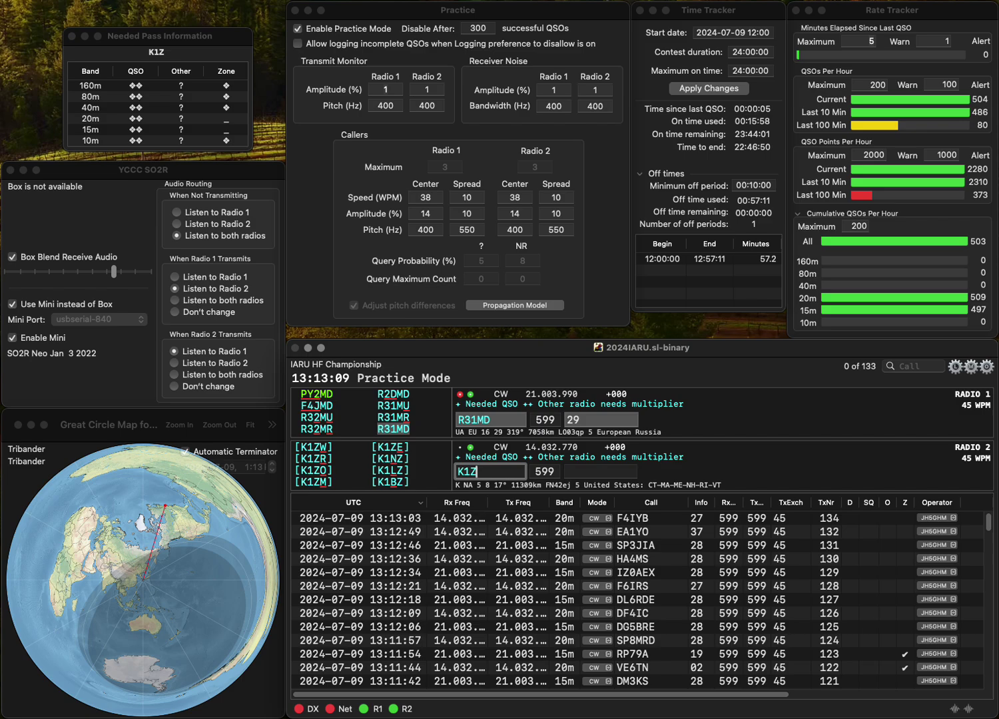
key(Return)
key(backslash)
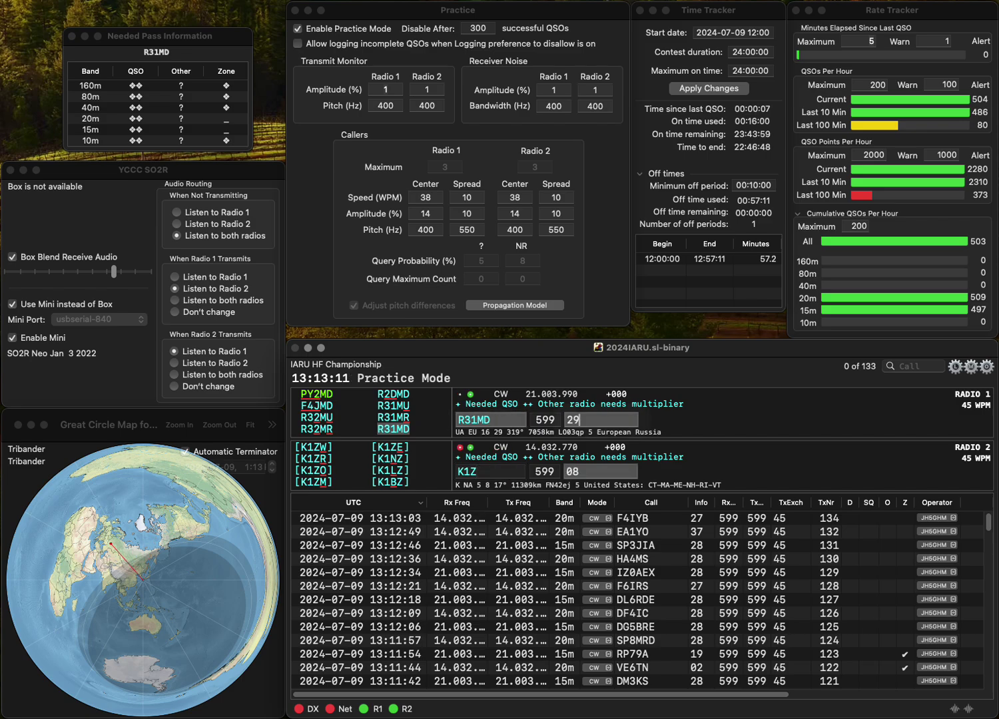
key(Return)
key(backslash)
text(D)
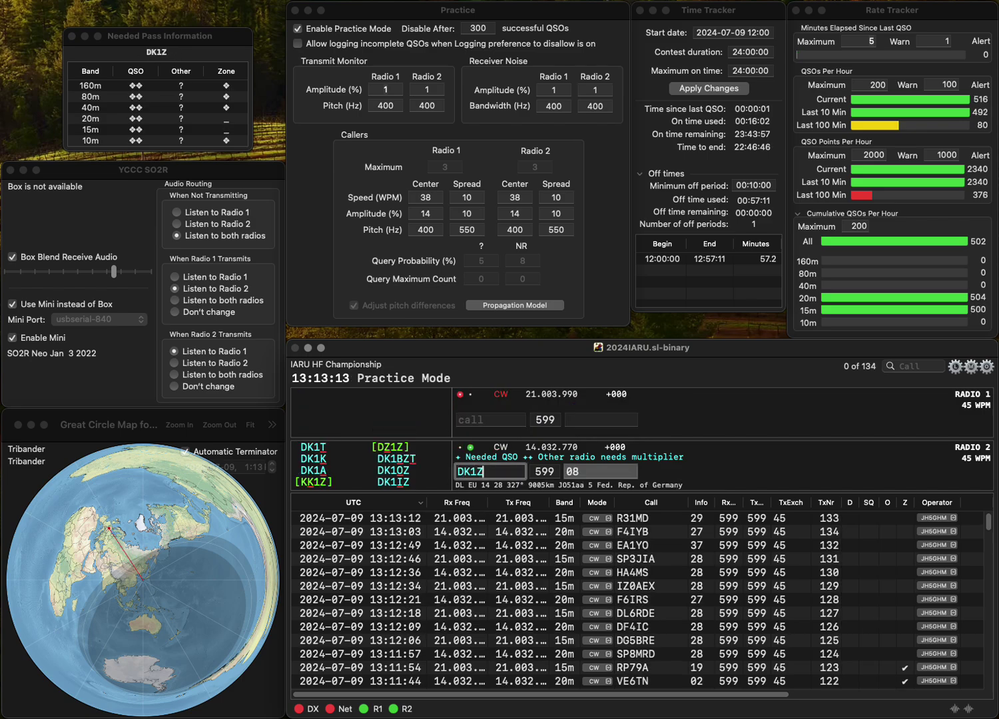
key(Left)
text(O)
key(Return)
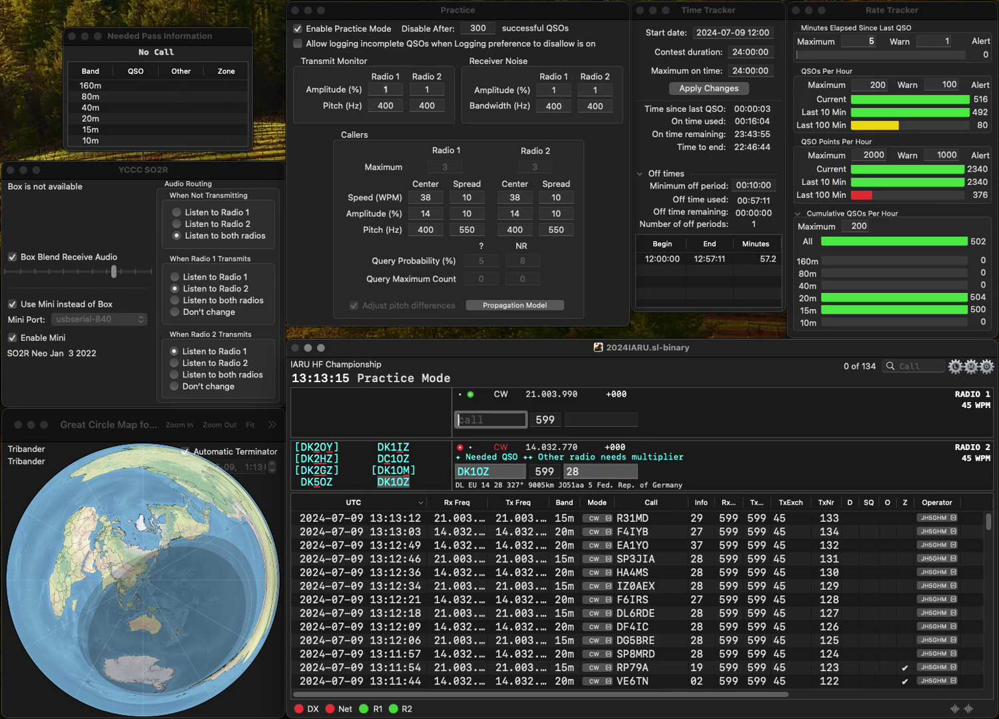
text(E70AA)
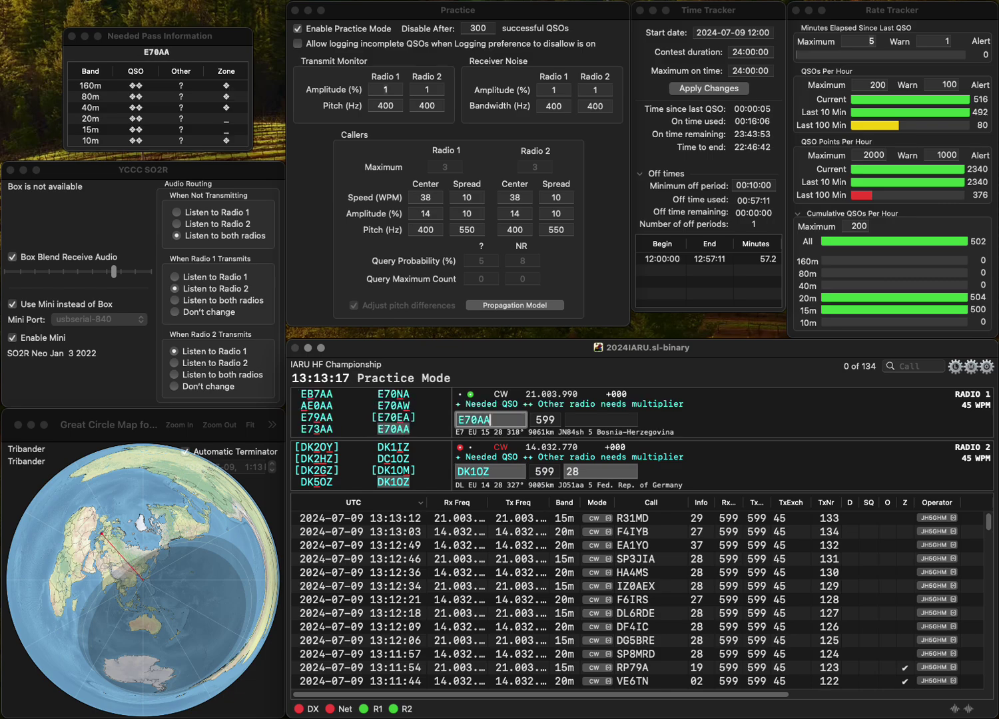
key(Return)
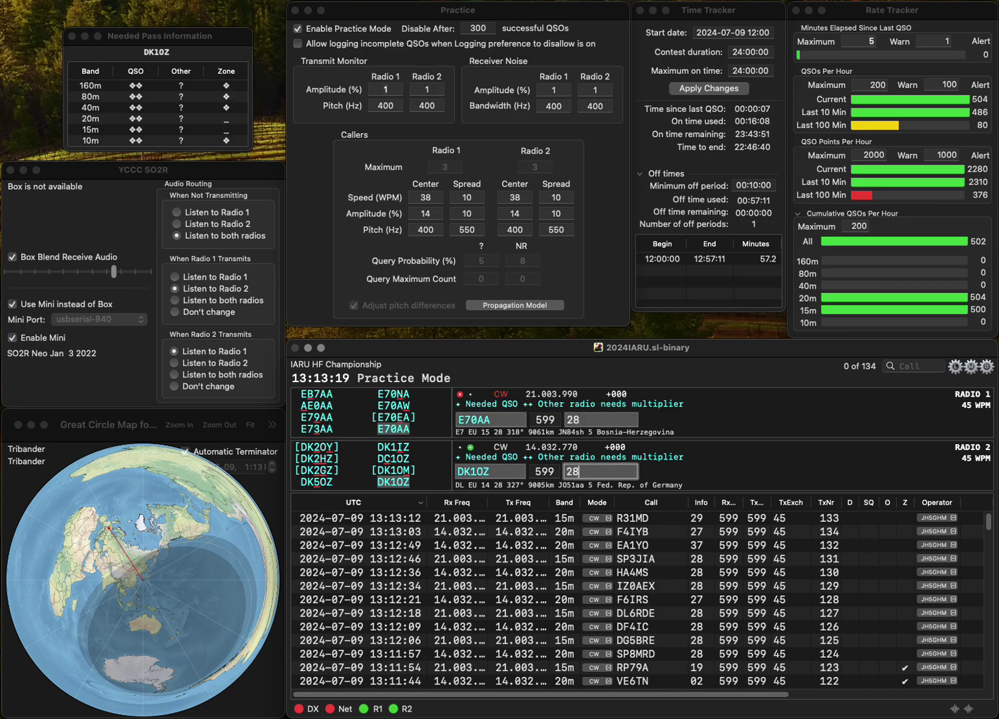
key(Return)
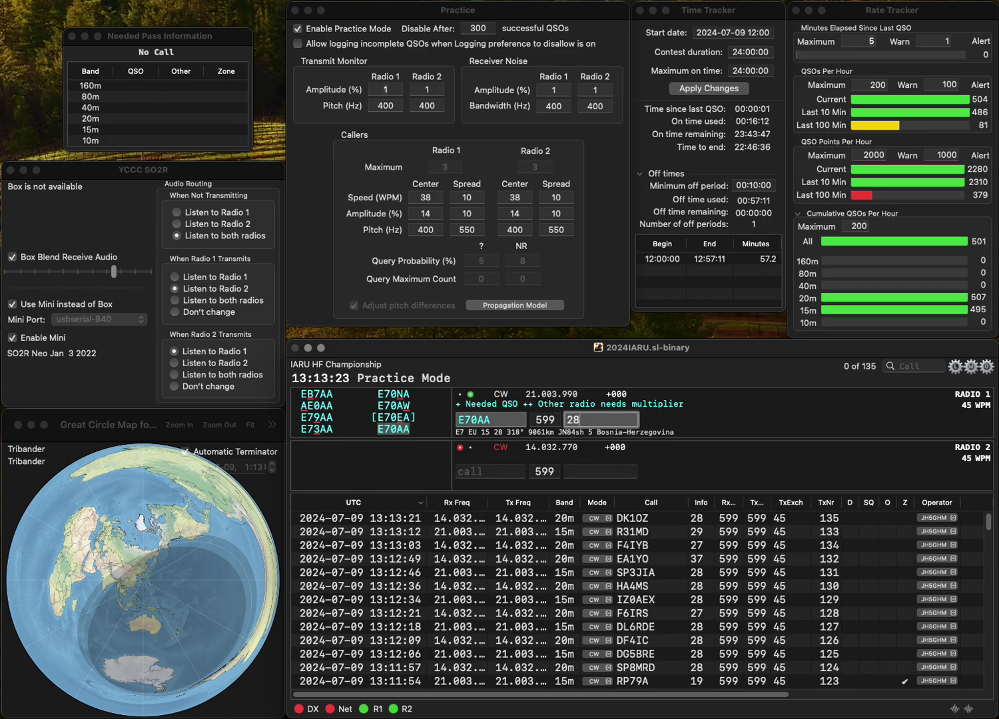
key(Return)
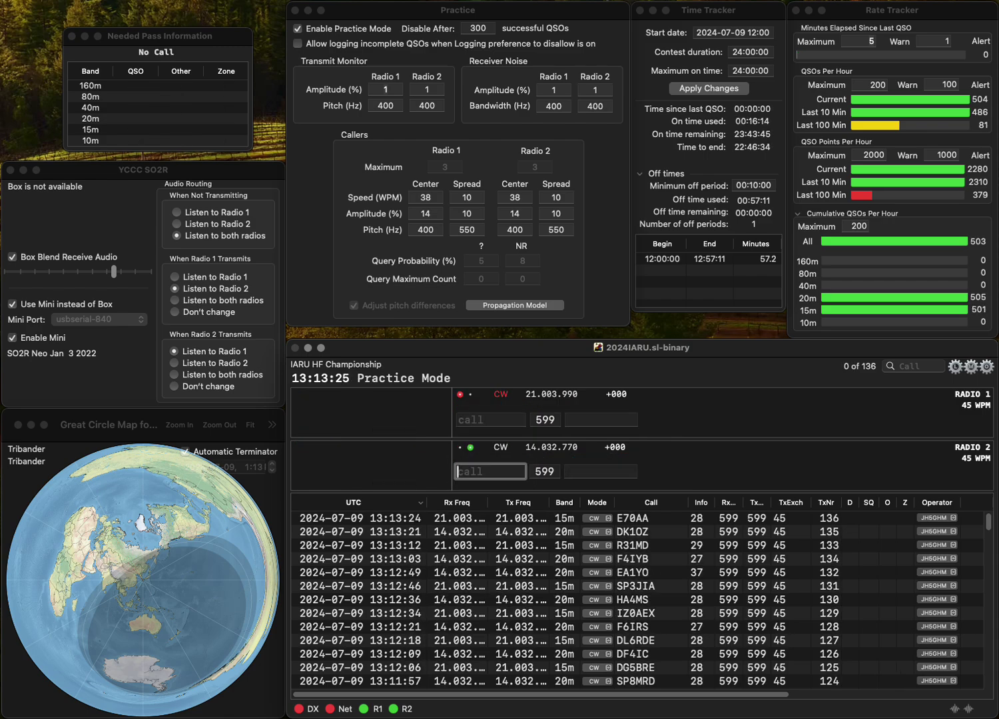
text(IK1L)
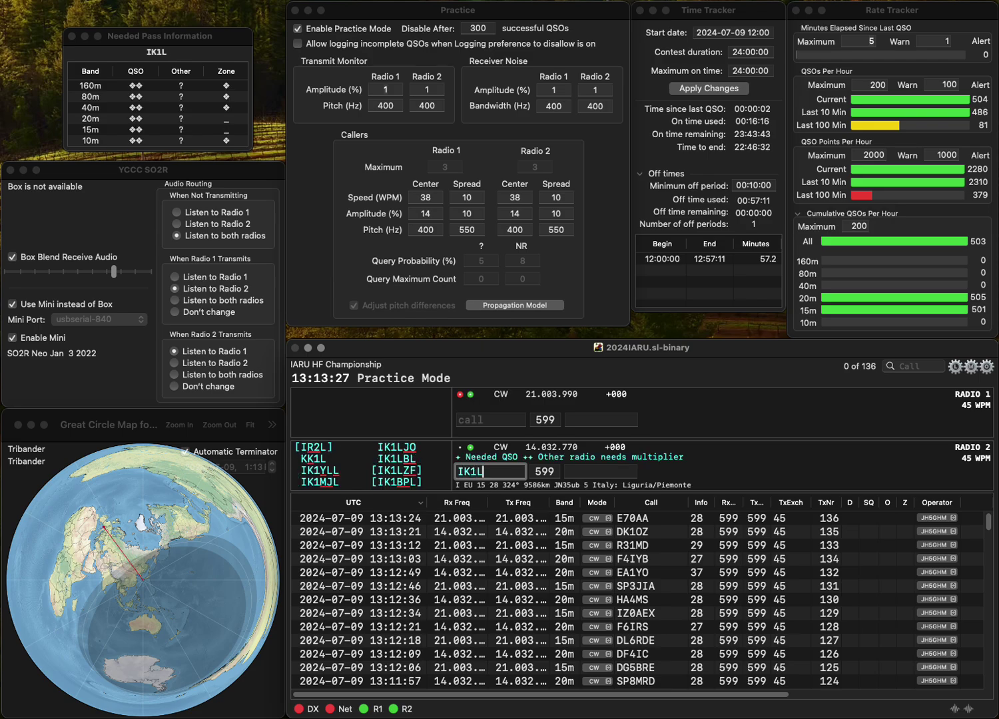
text(JO)
key(Return)
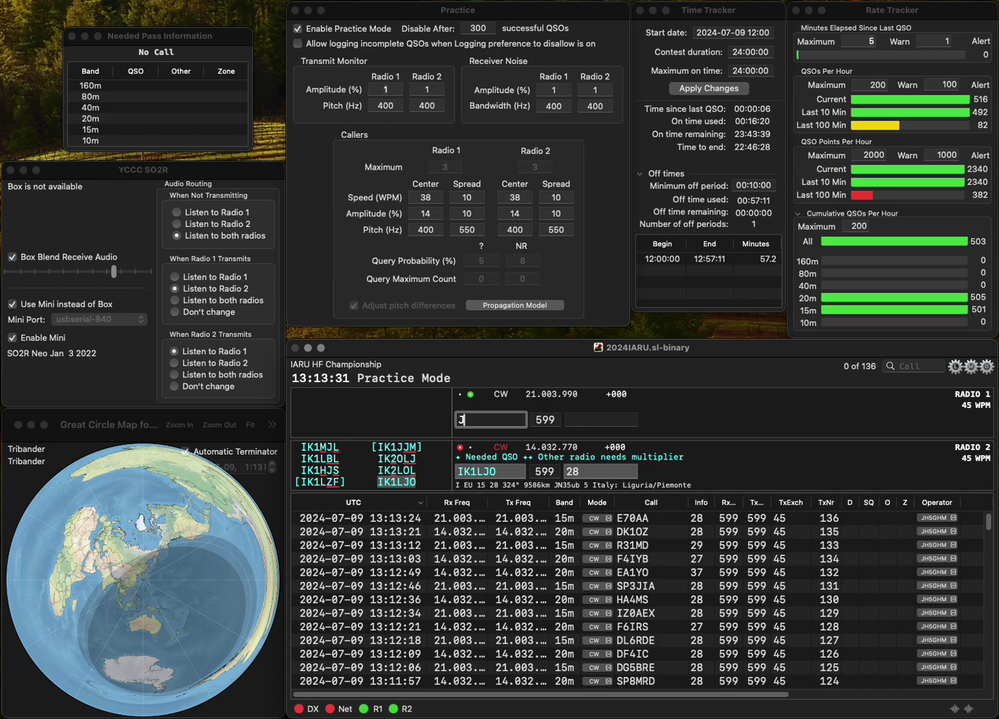
text(JH7DEU)
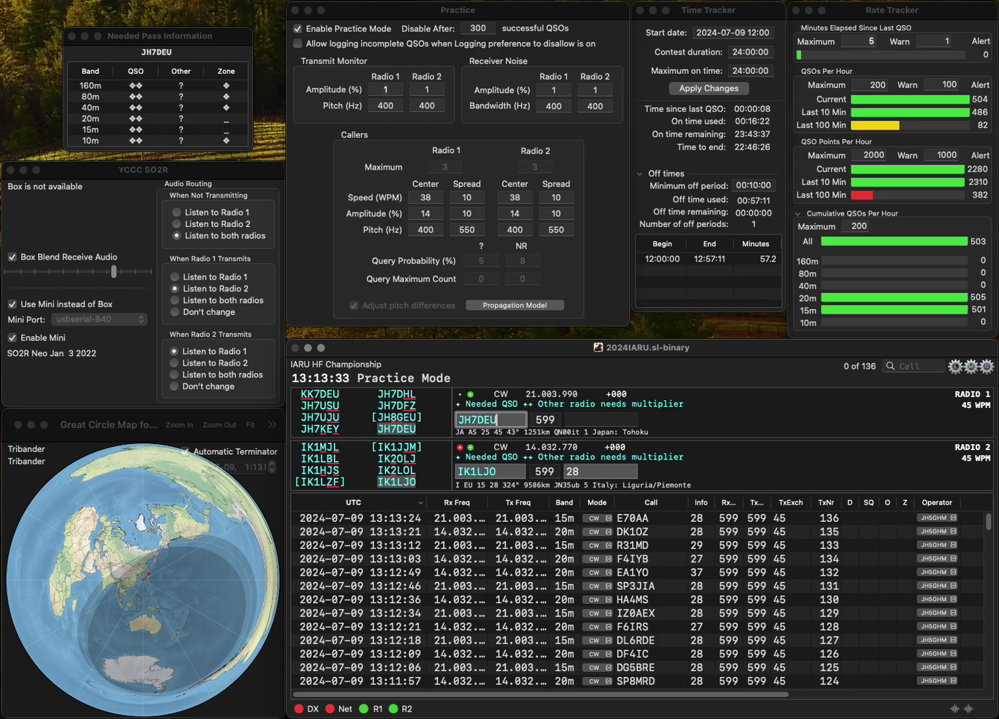
key(Return)
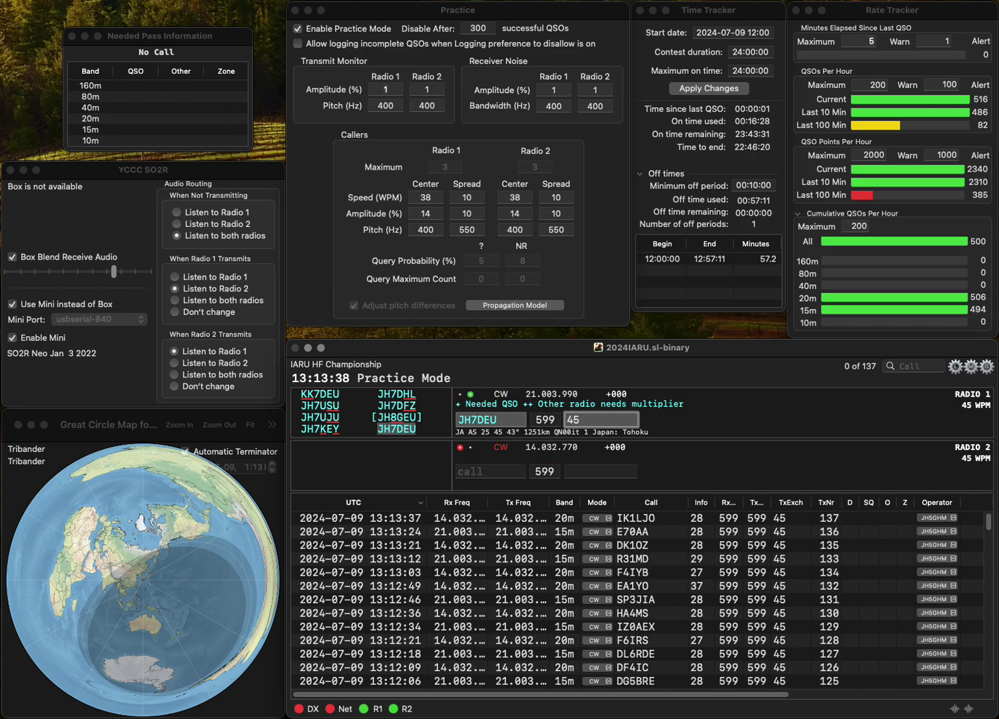
key(Return)
text(JE2OTM)
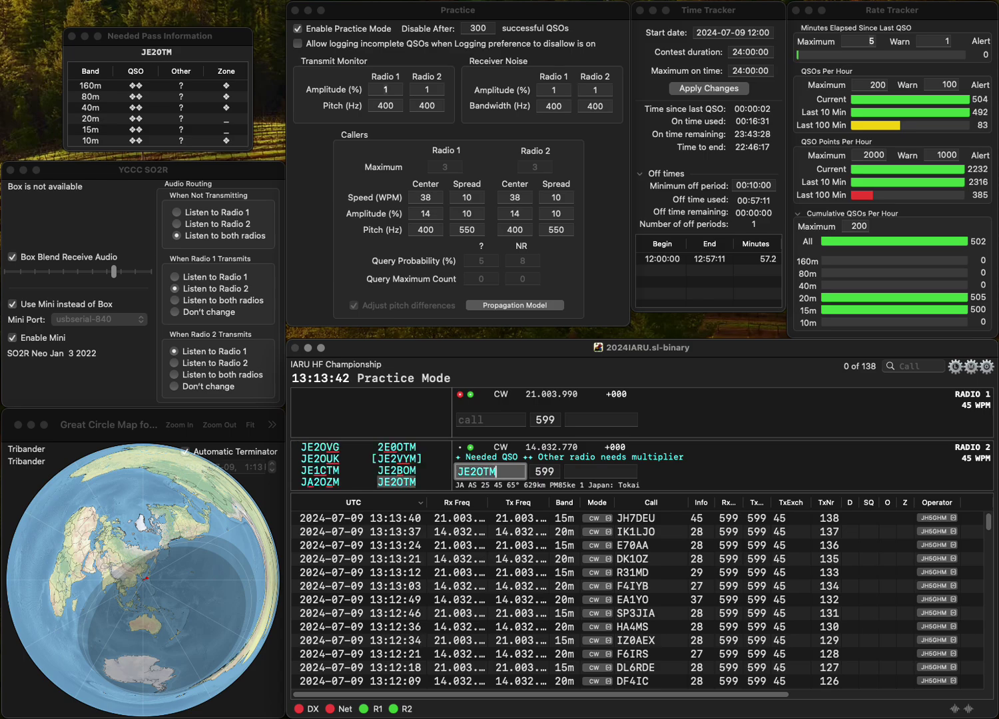
key(Return)
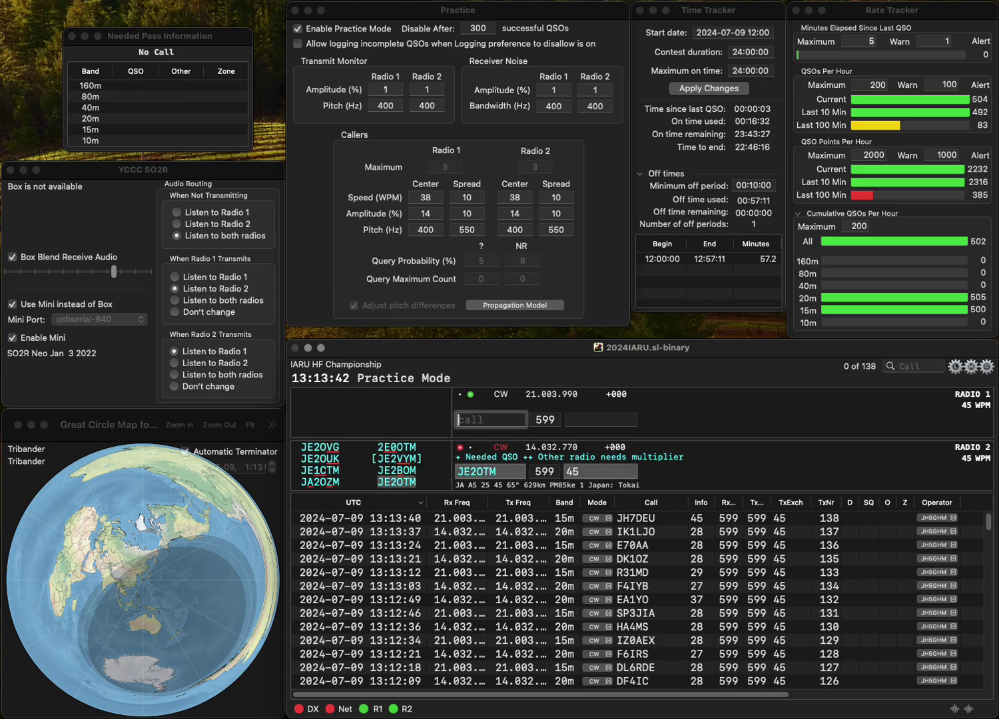
text(YT)
text(DS)
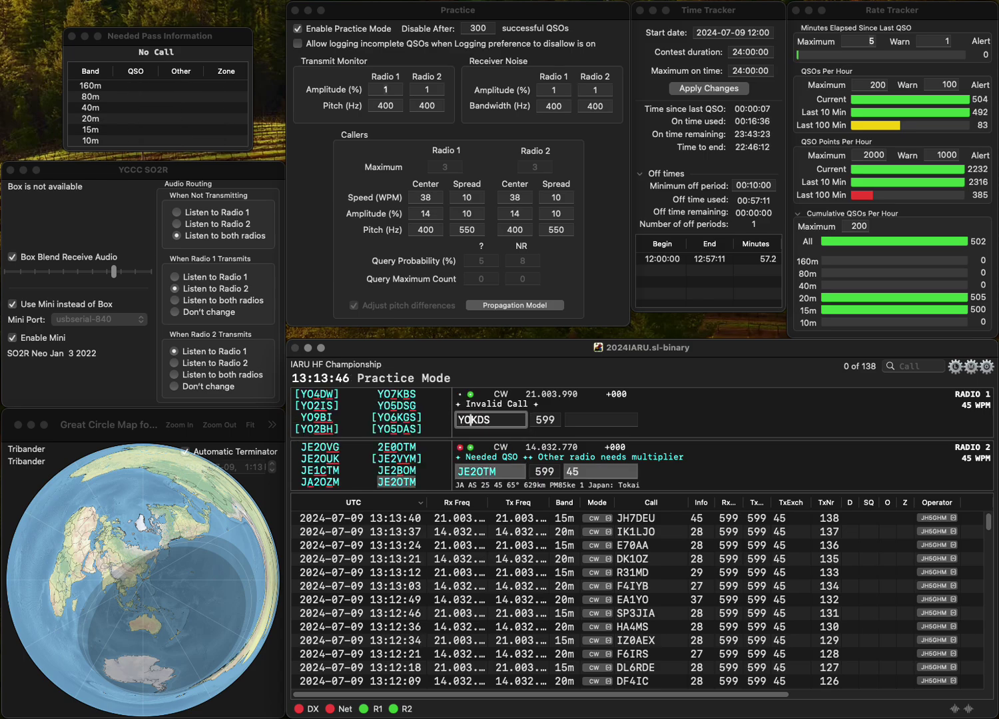
key(Return)
key(Return)
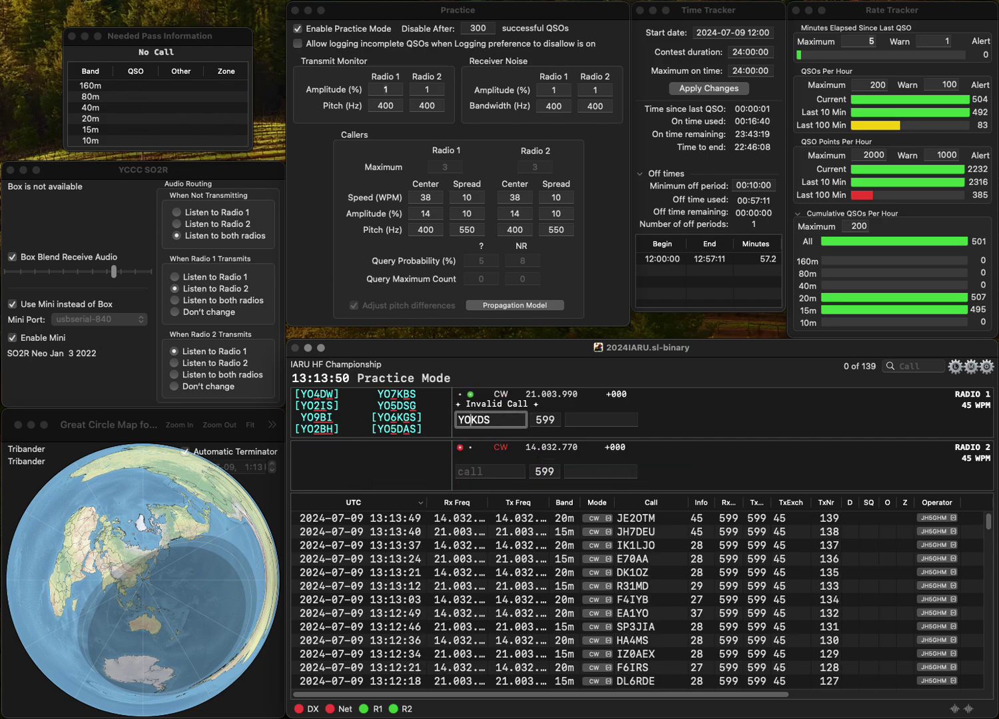
text(7)
key(Right)
key(Right)
key(BackSpace)
text(B)
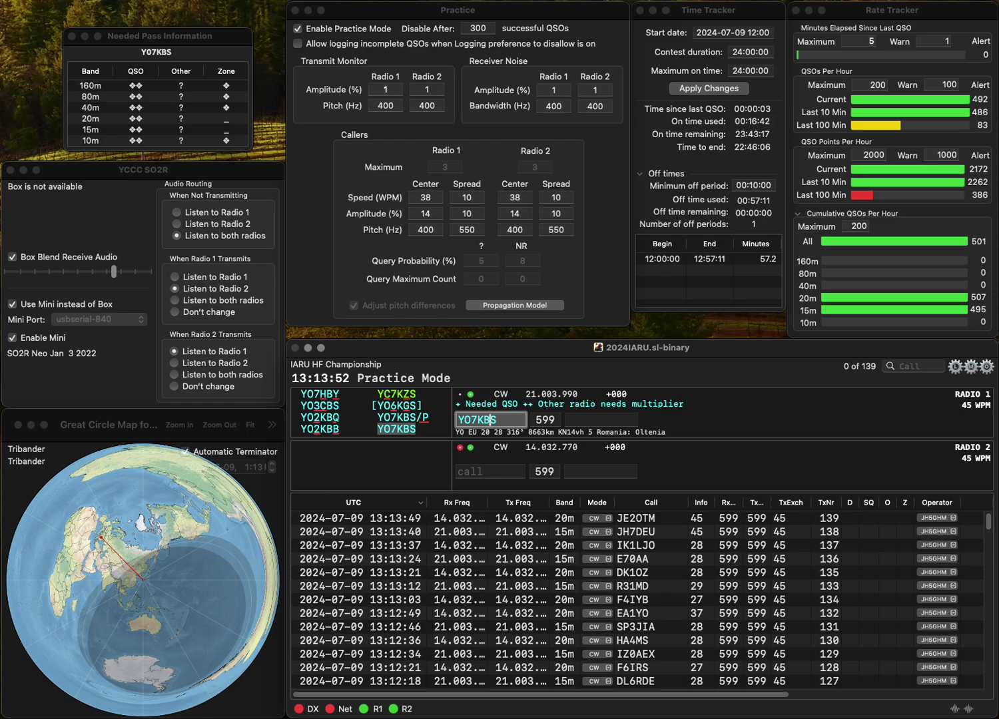
key(Return)
text(DD)
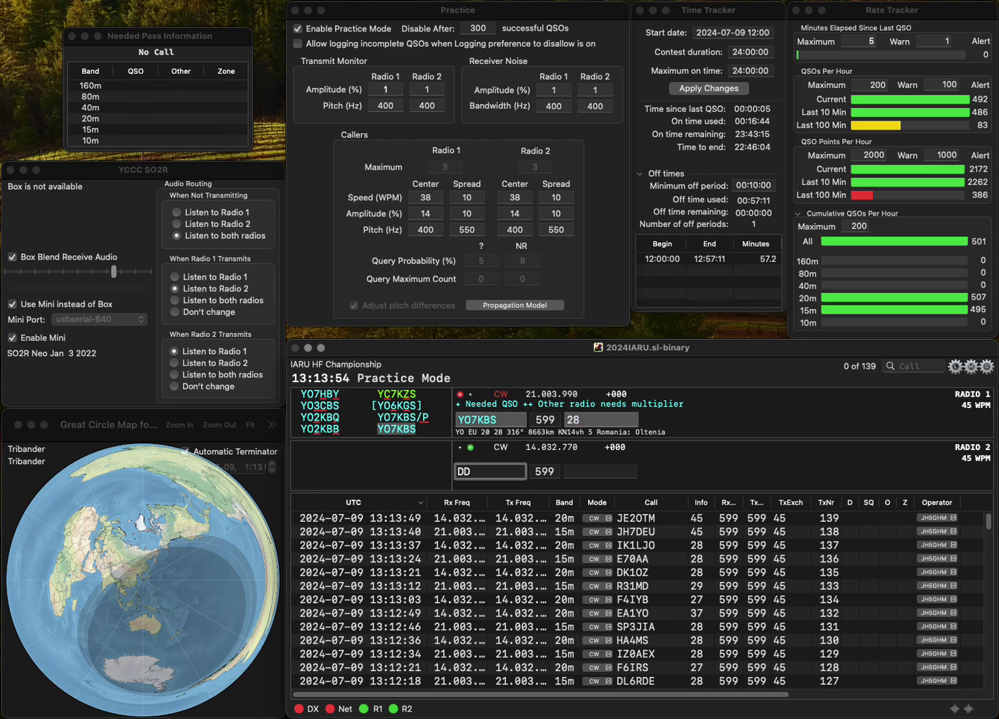
text(2KD)
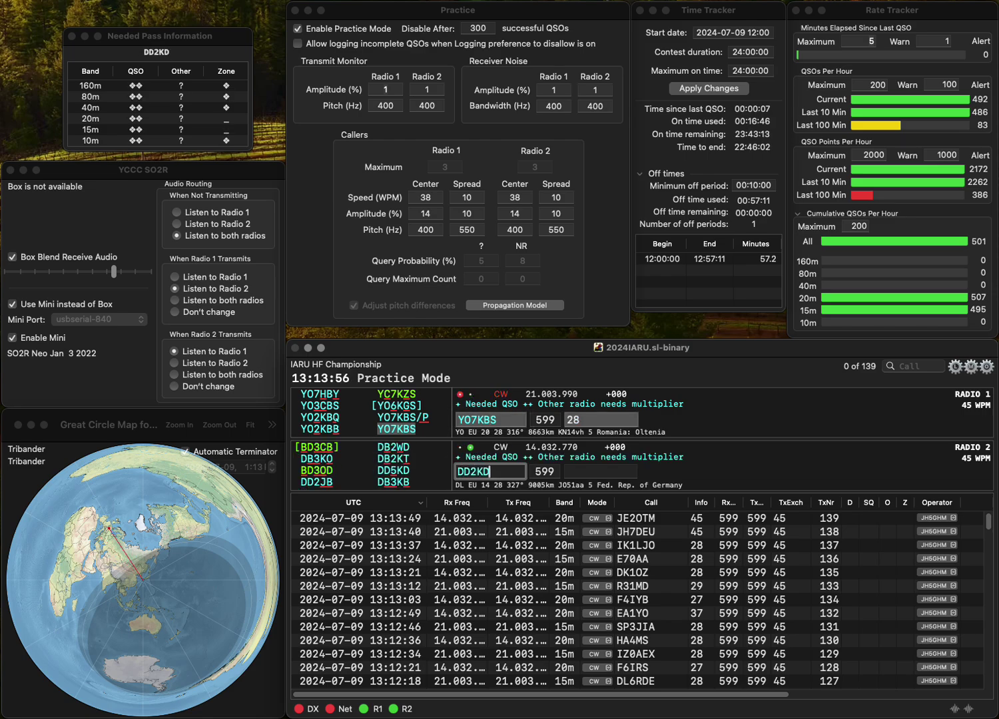
key(Return)
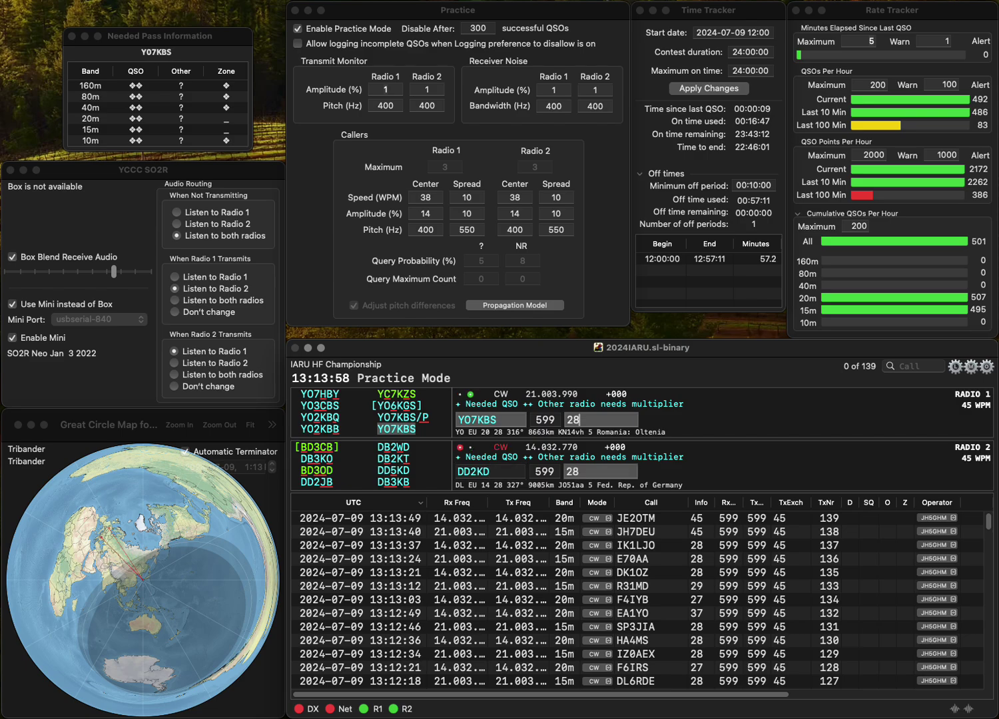
key(Return)
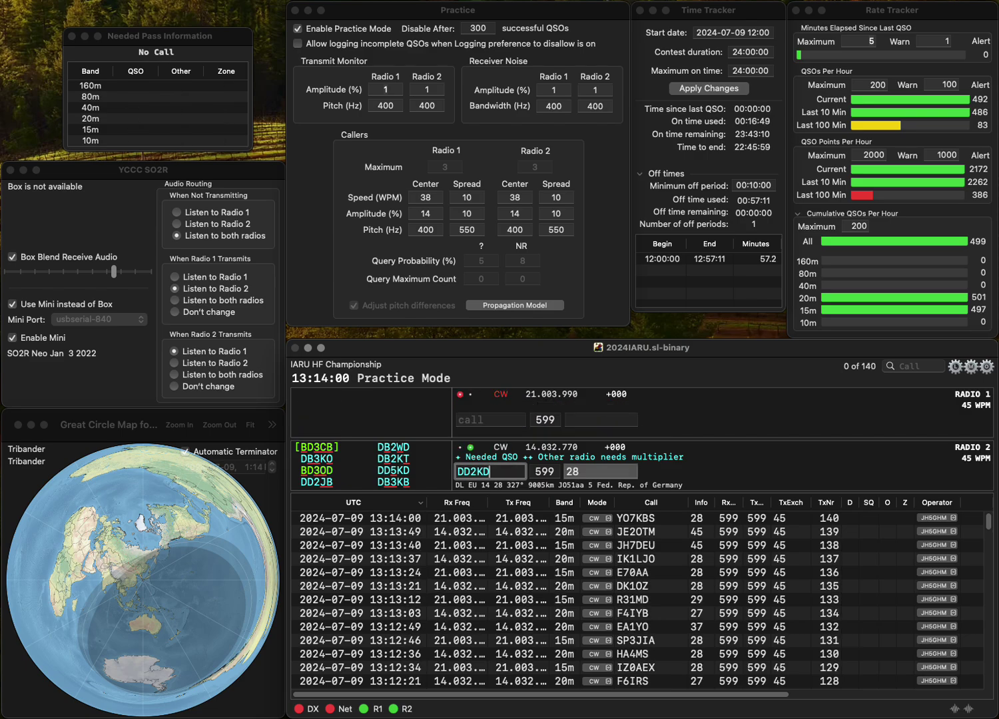
text(DL2CK)
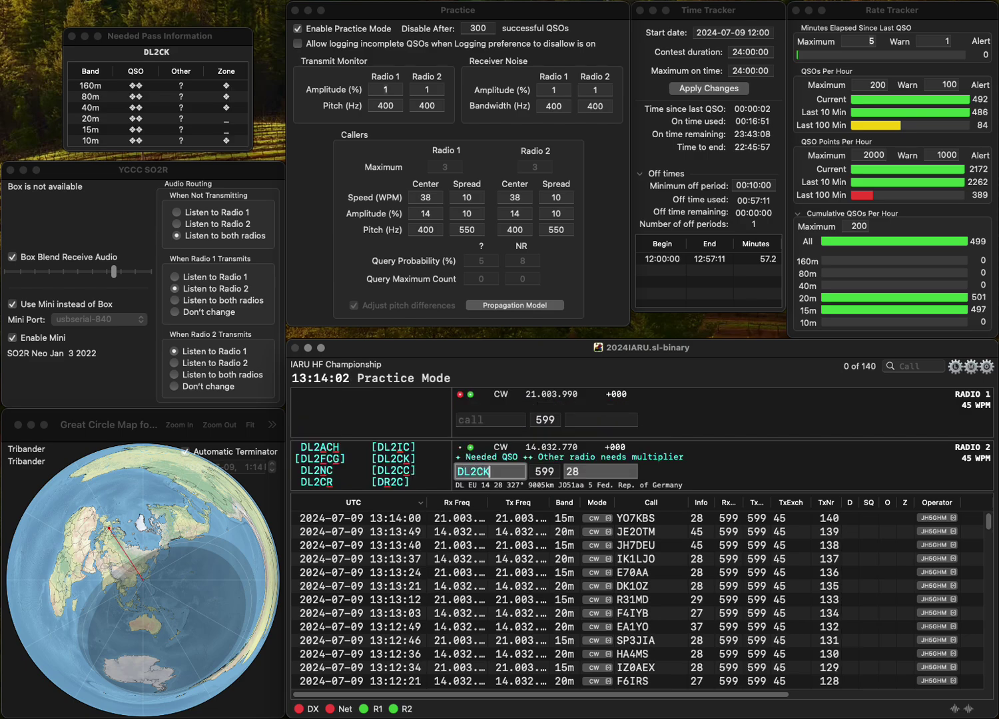
key(Return)
text(G1)
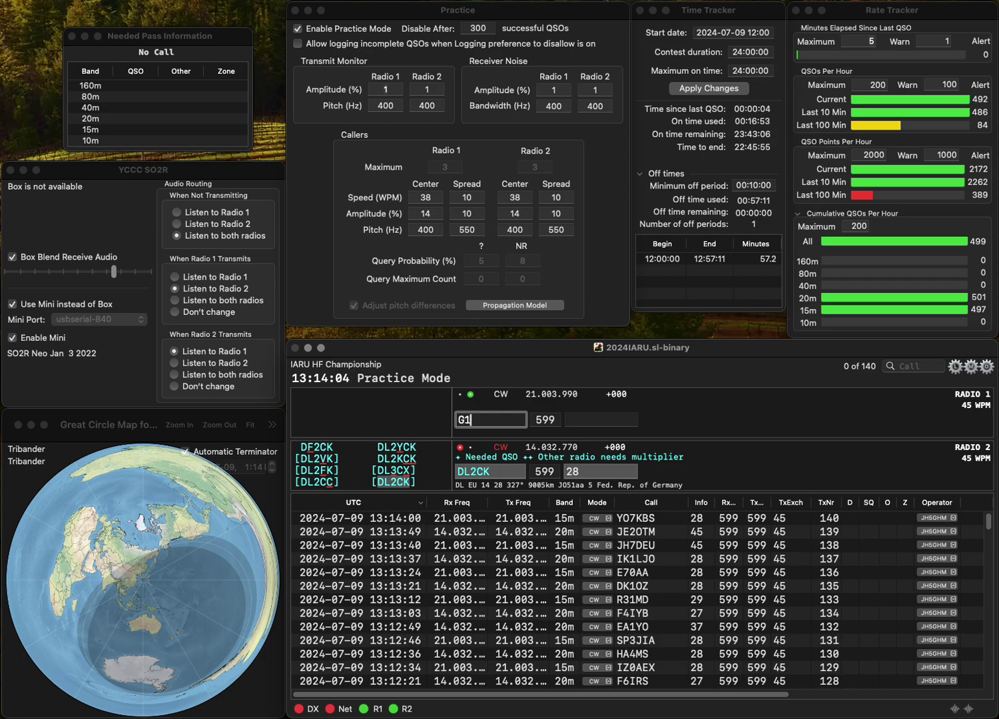
text(GCT)
key(Return)
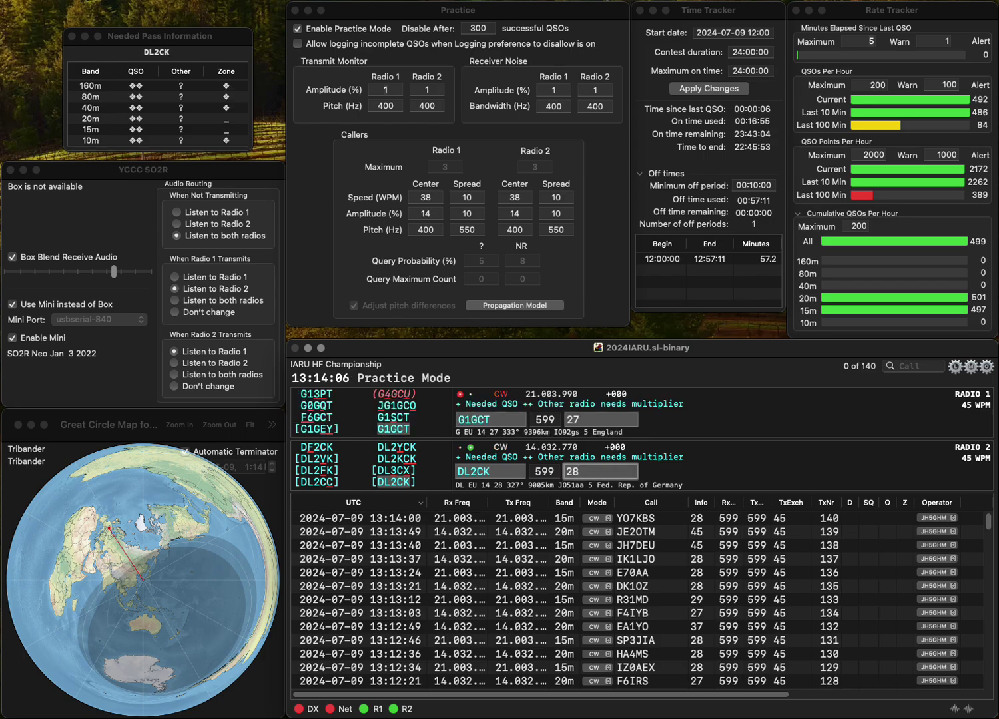
key(Return)
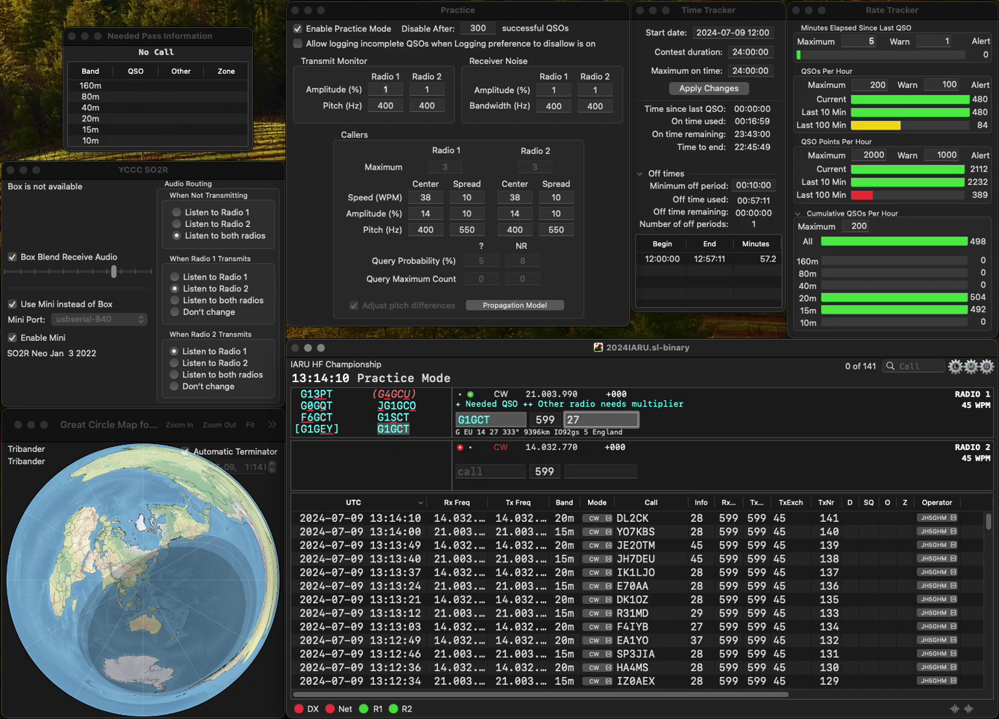
key(Return)
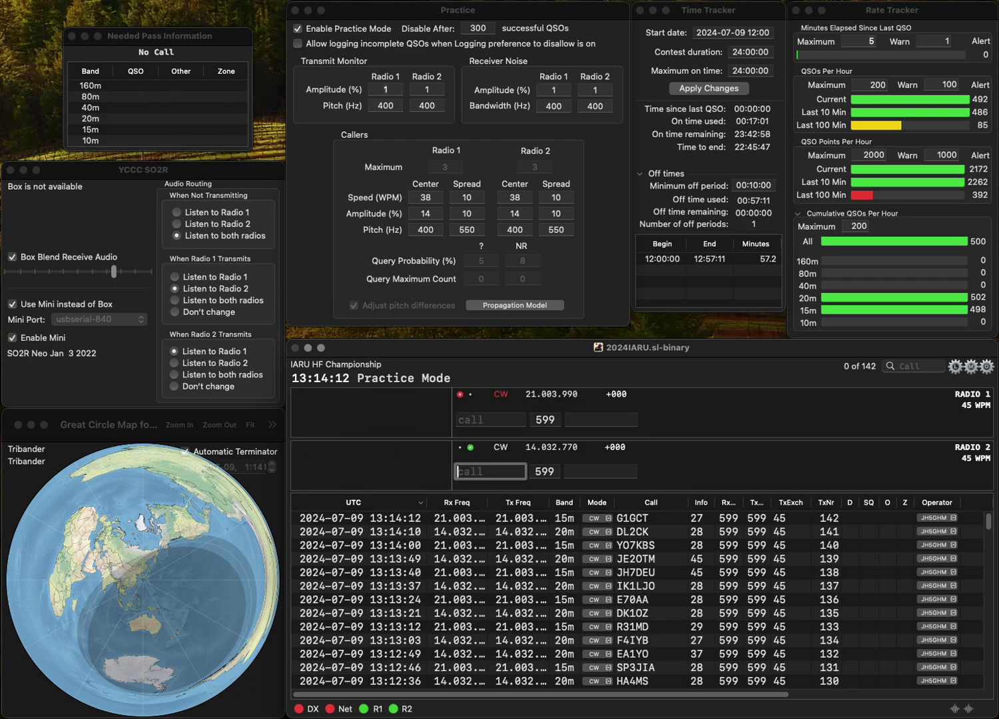
text(RA5HEU)
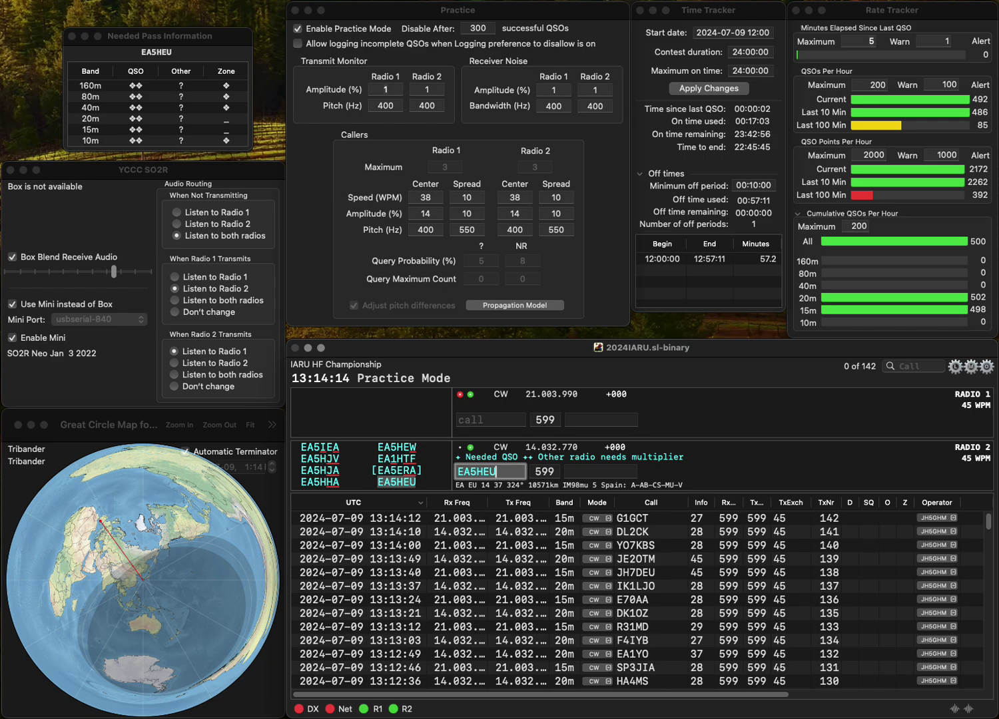
key(Return)
text(KC)
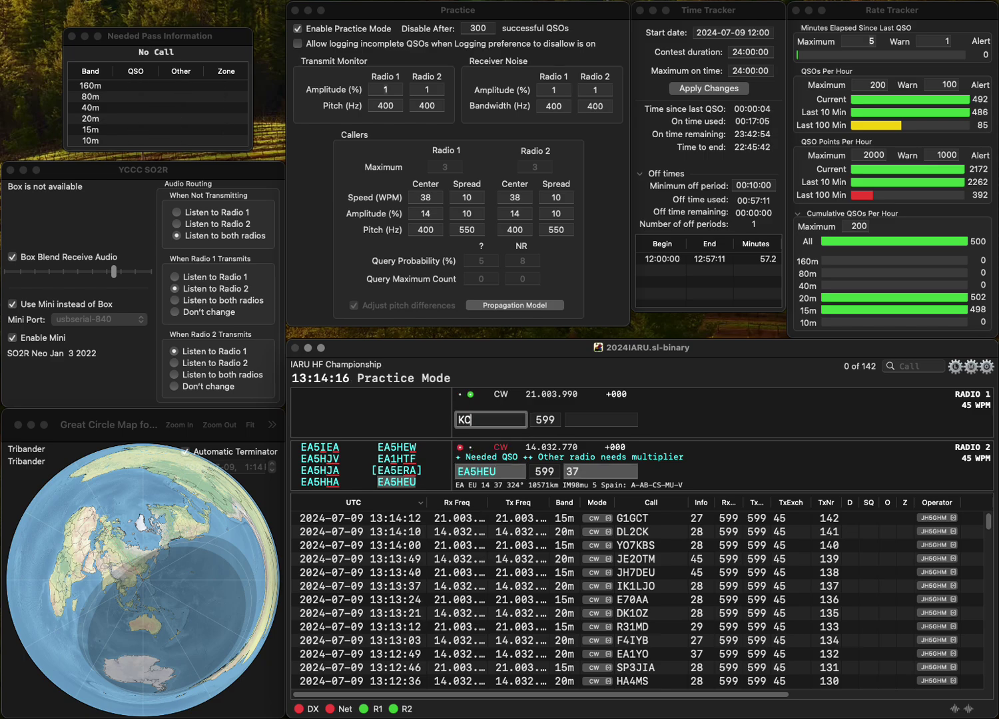
text(9GMW)
key(Return)
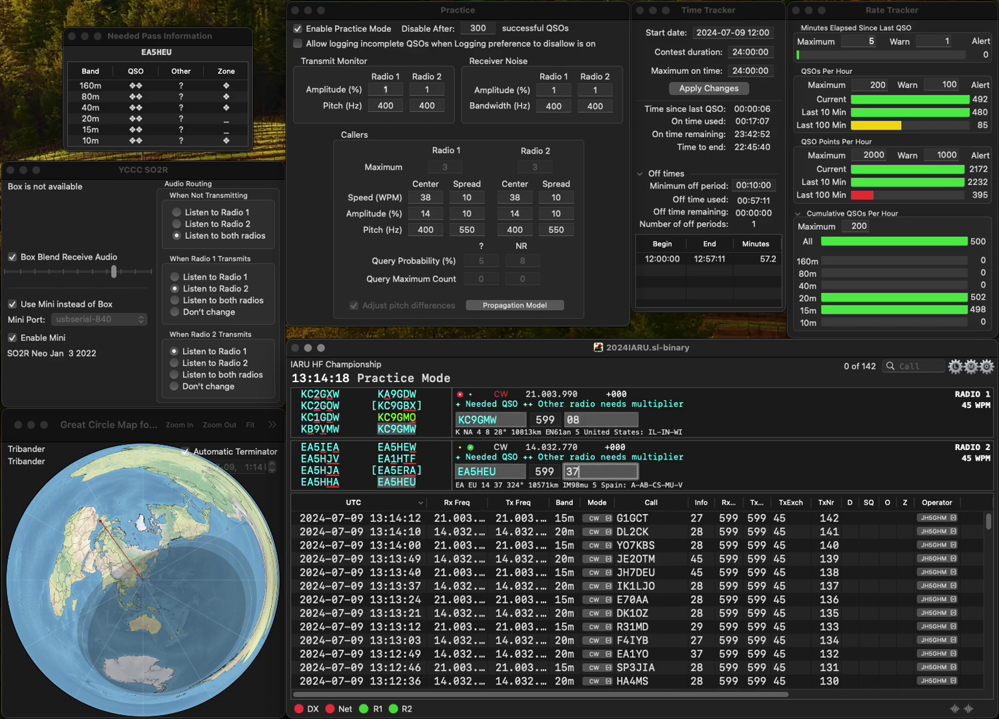
key(Return)
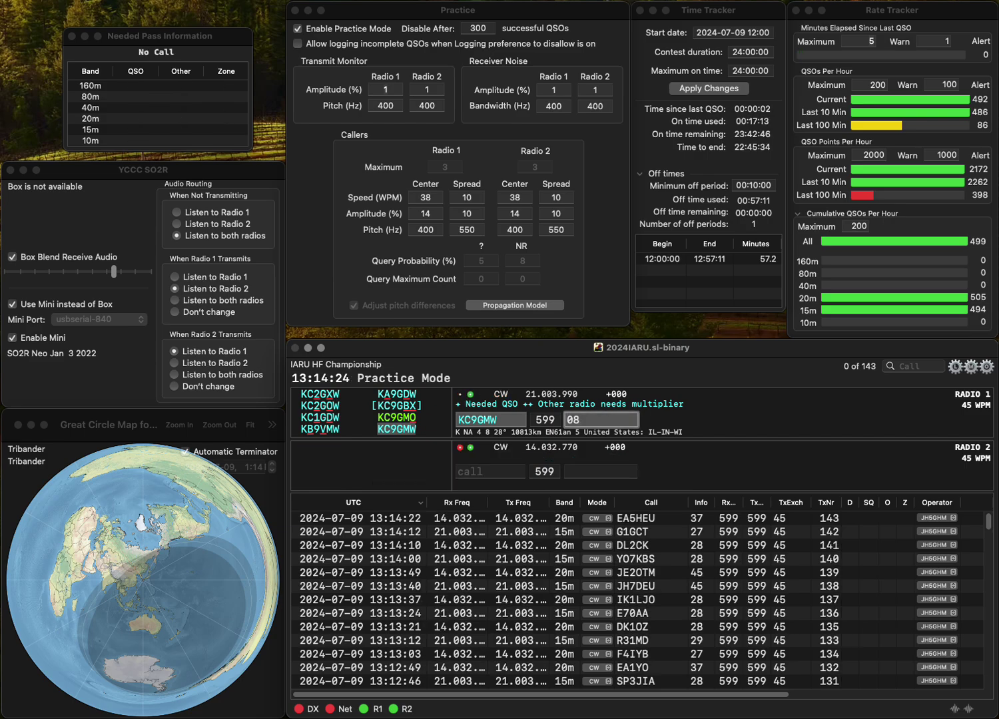
key(Return)
text(R38)
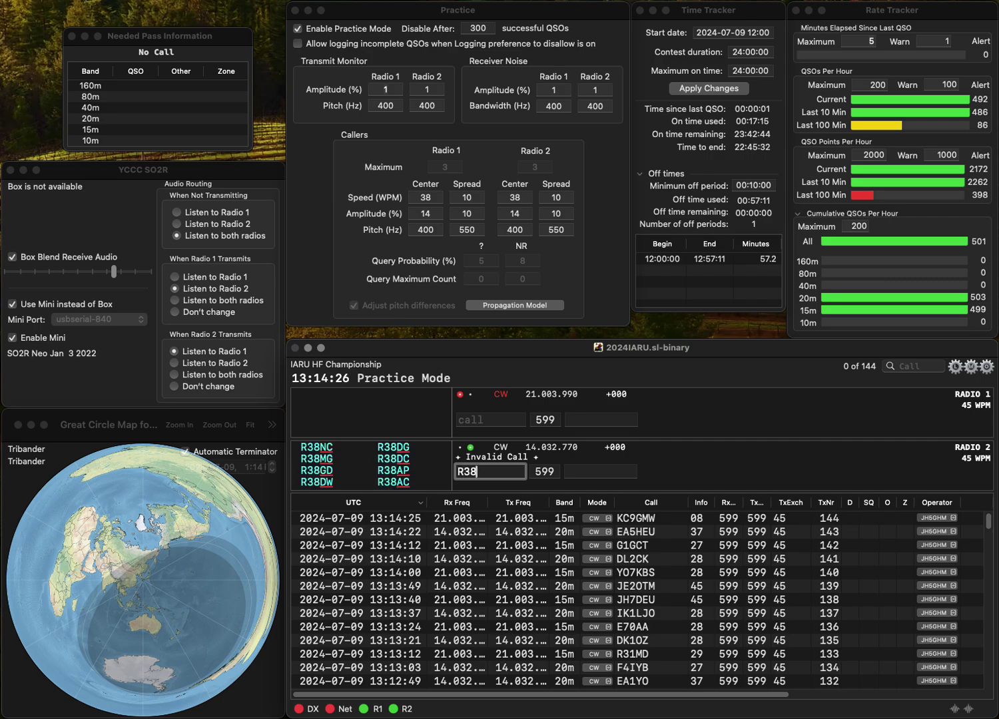
text(RG)
key(Return)
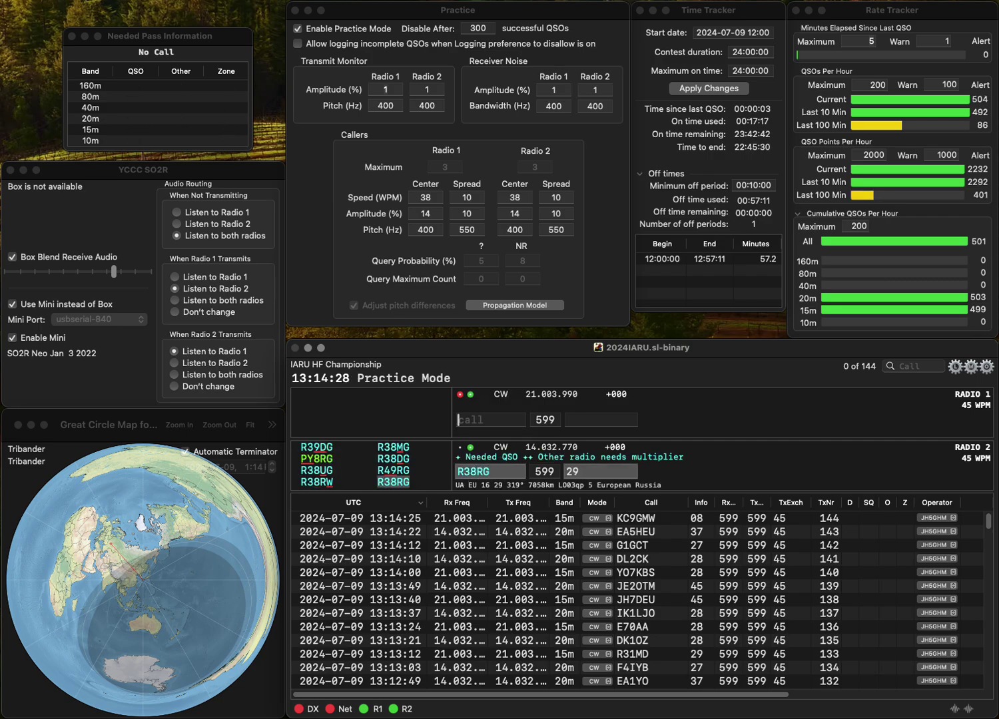
text(Q)
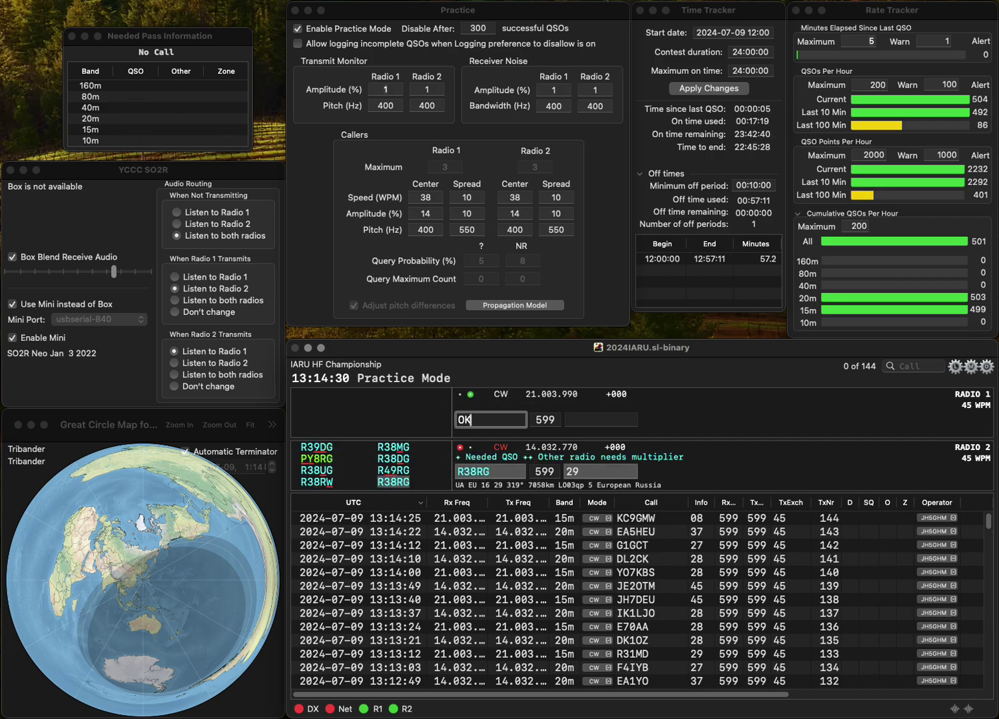
text(K2BRS)
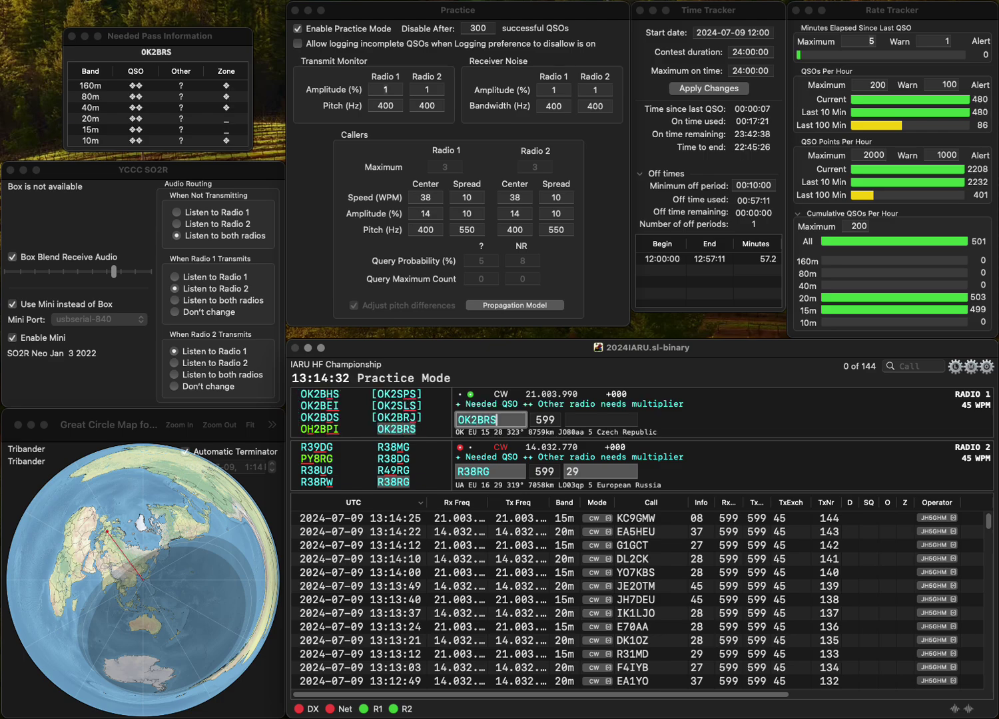
key(Return)
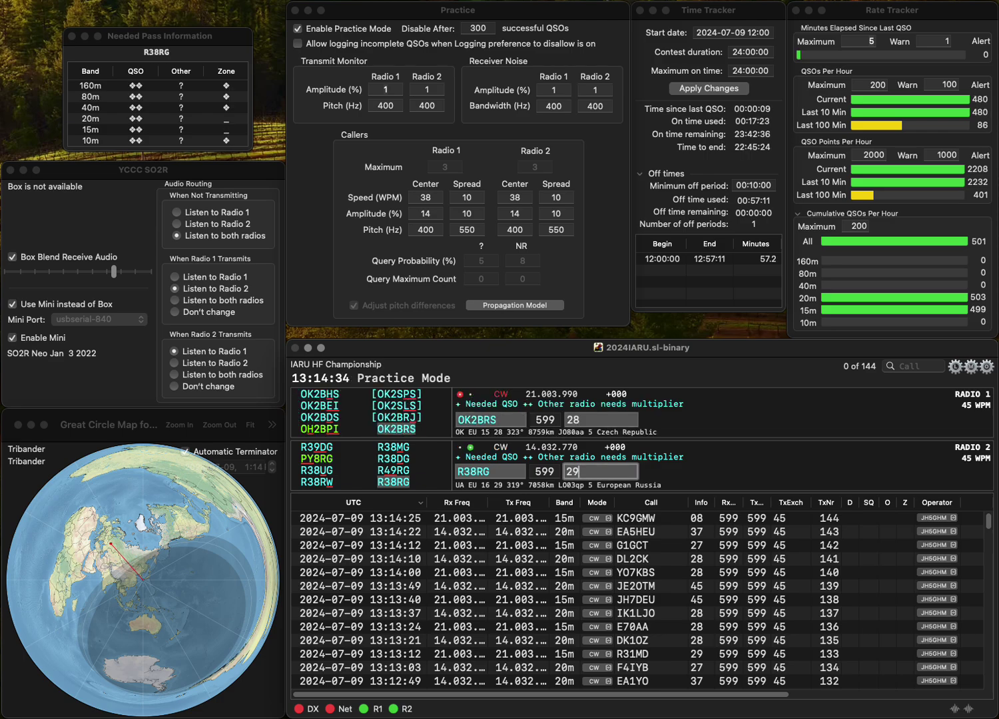
key(Return)
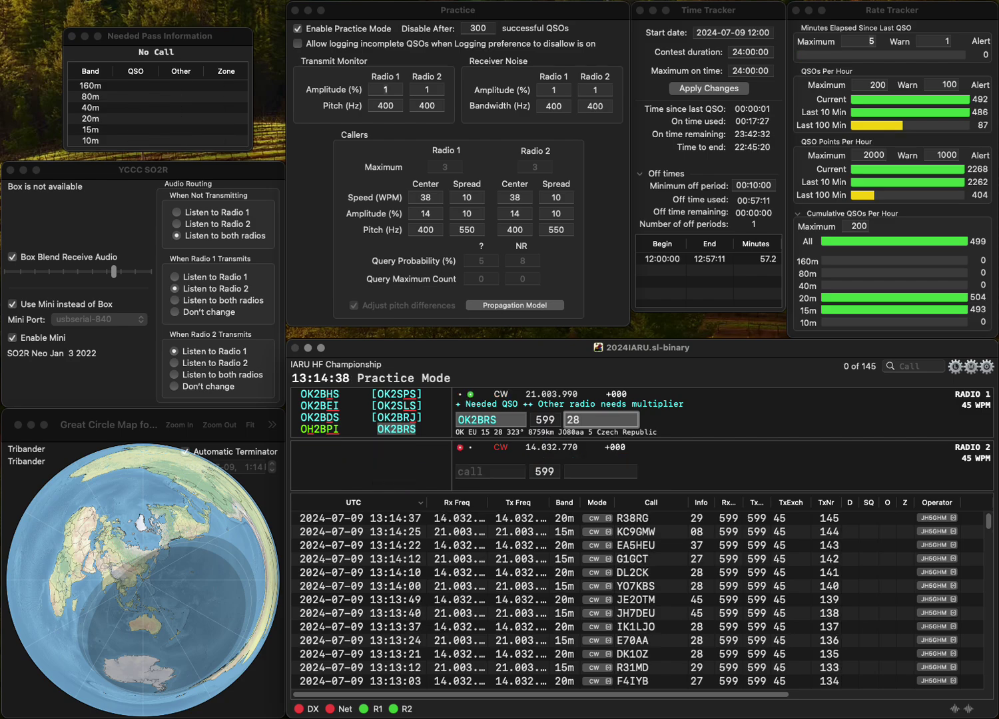
key(Return)
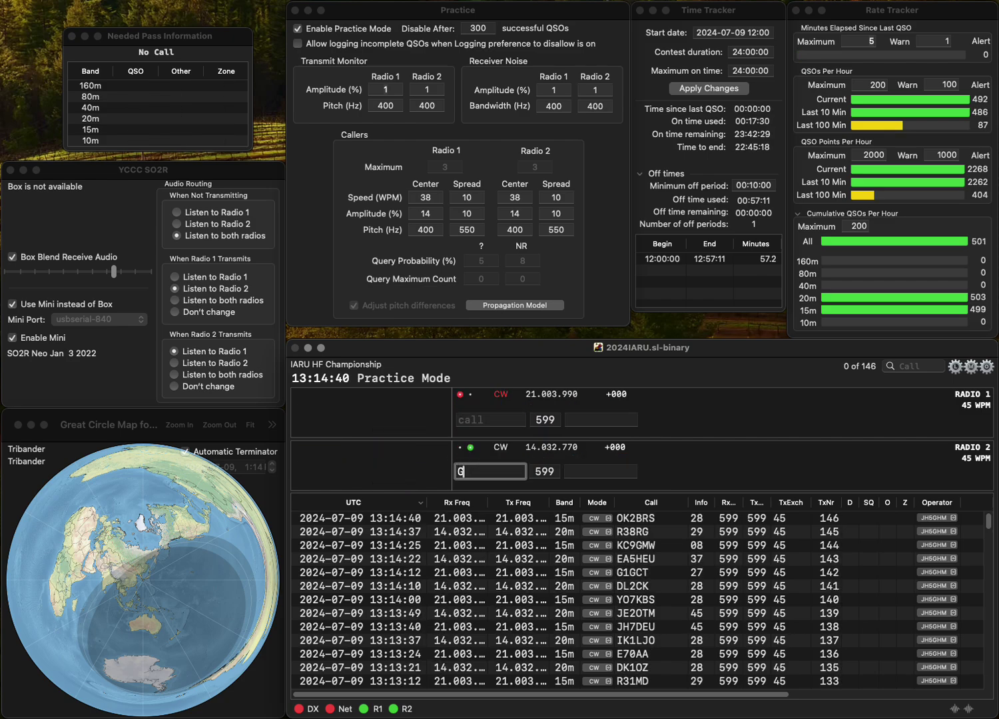
- Call G3L on Radio 2, then work and log OT5G/P on Radio 1
text(G3L)
key(Return)
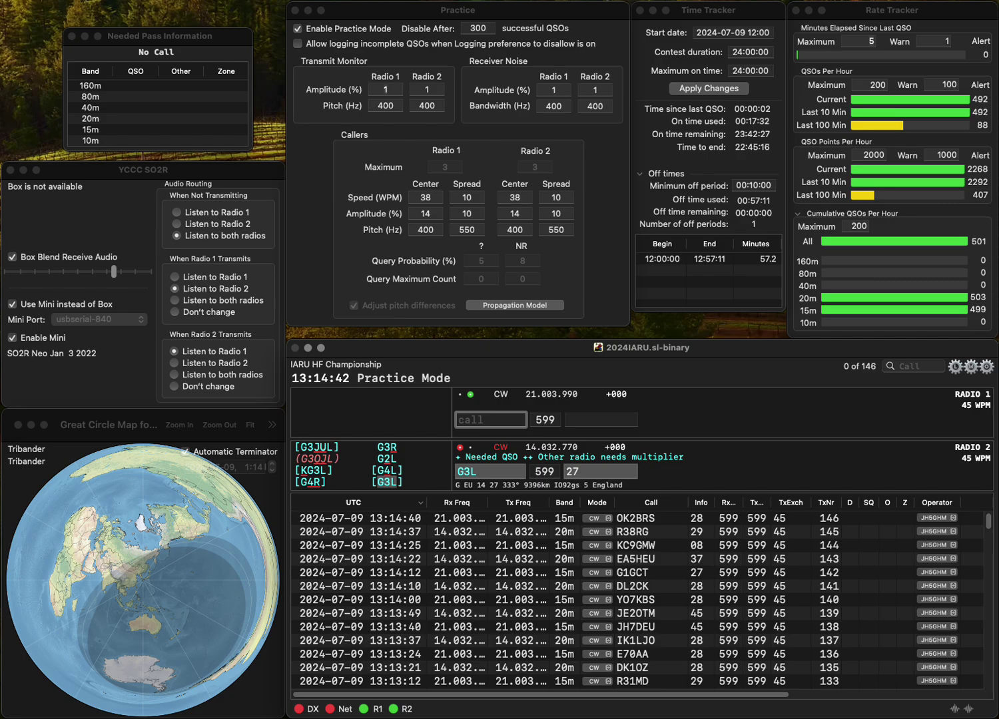
text(OT56)
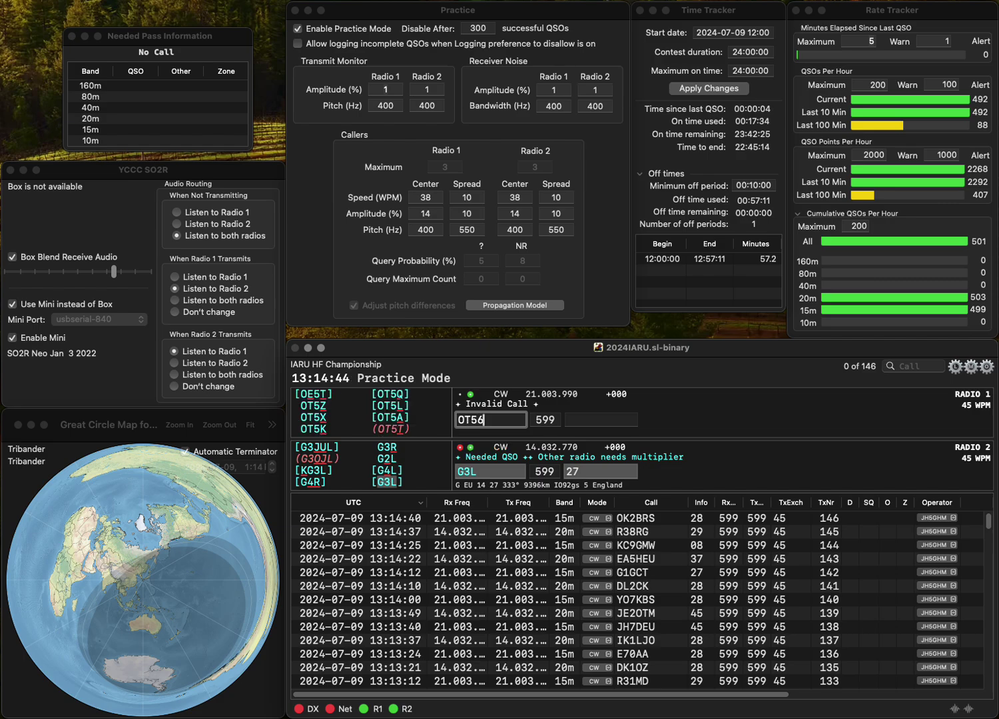
key(BackSpace)
text(/P)
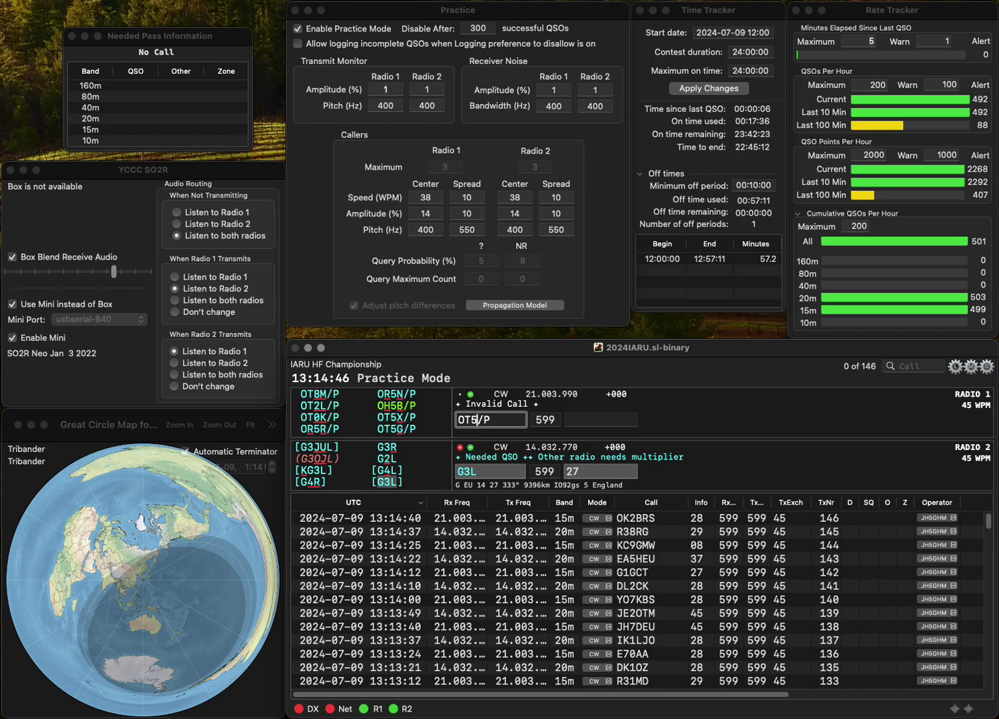
text(G)
key(Return)
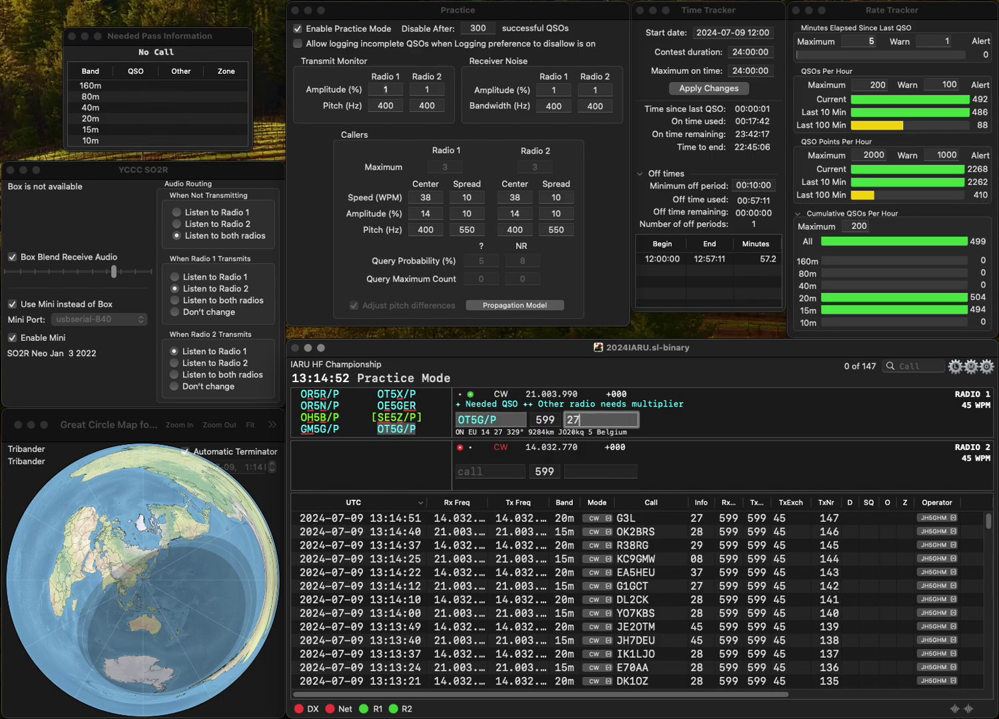
key(Return)
text(D)
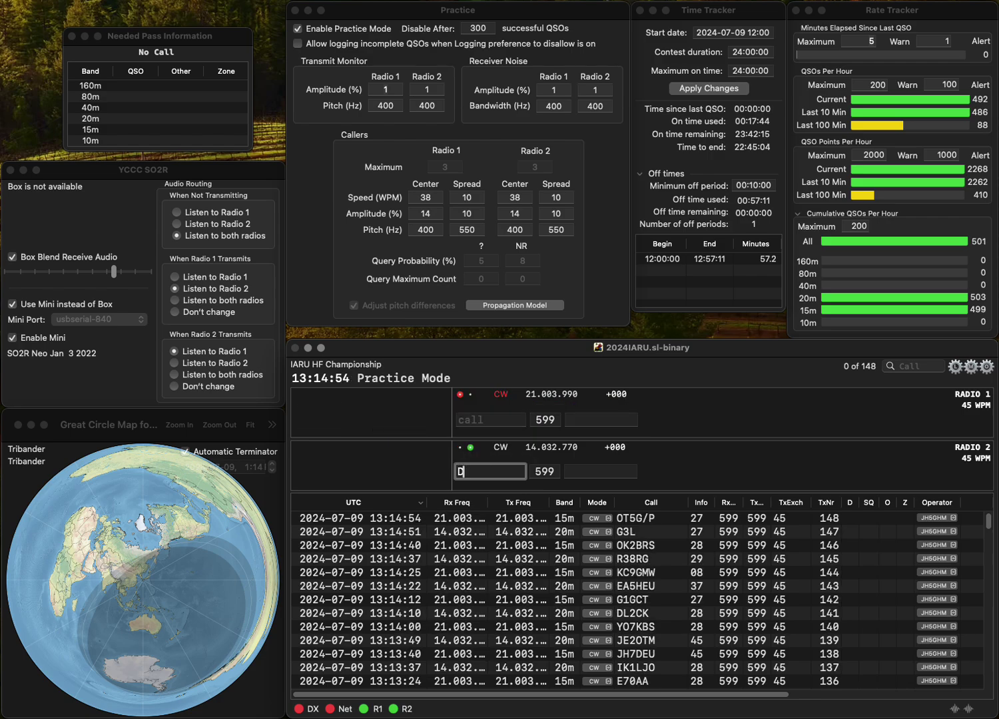
text(A0T)
key(Return)
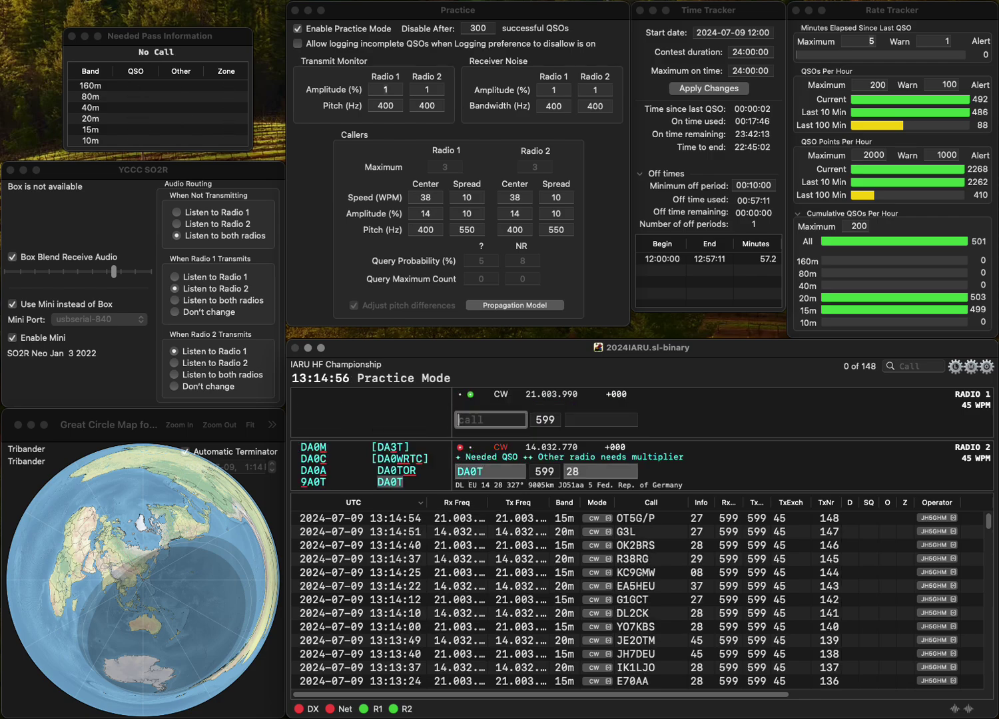
text(WD2ELD)
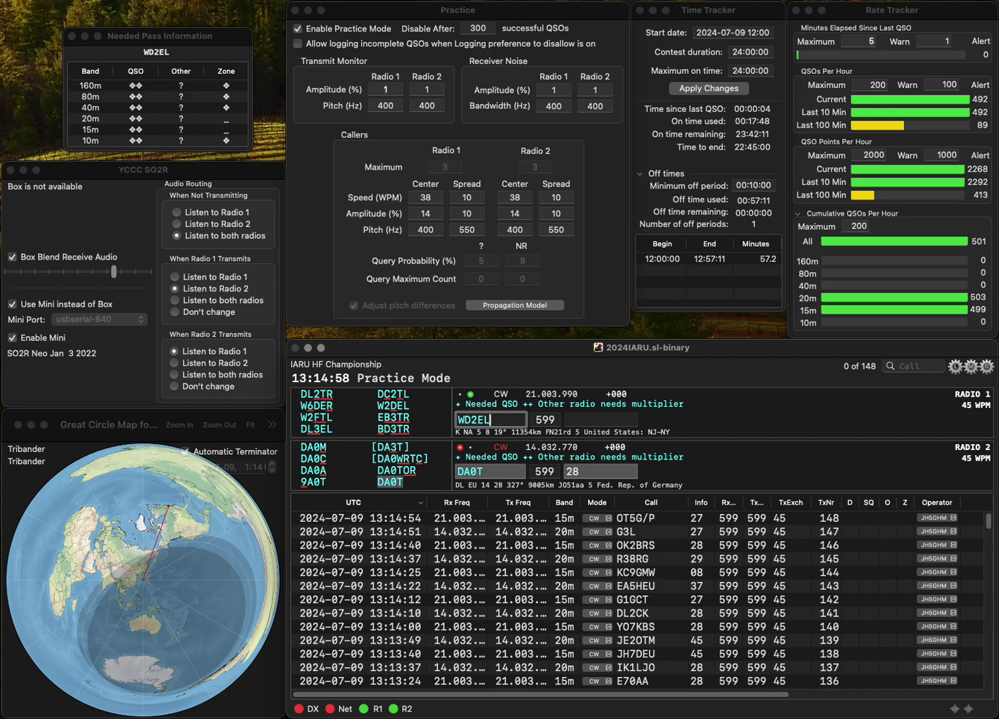
key(Return)
key(backslash)
key(space)
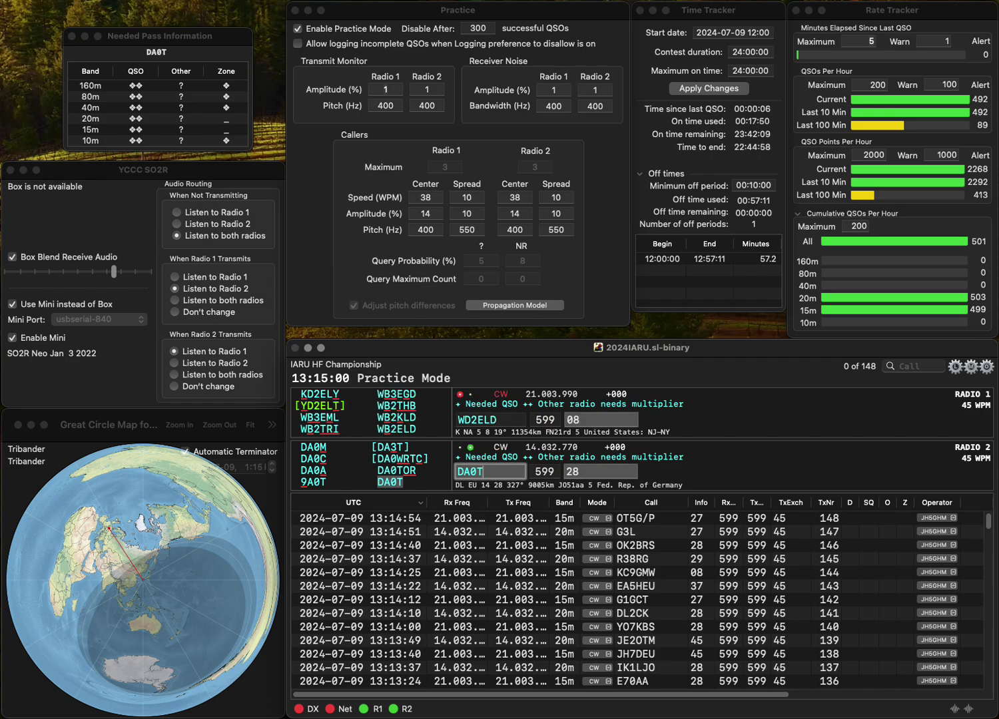
key(space)
key(Return)
key(space)
key(Left)
key(Left)
key(Left)
key(Left)
key(BackSpace)
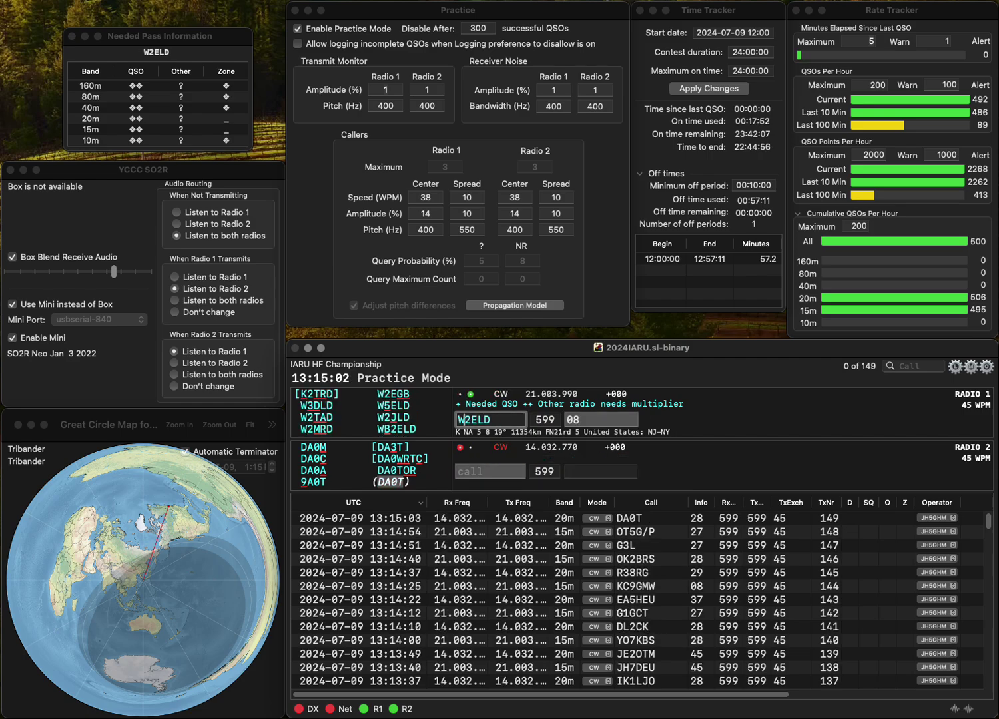
text(B)
key(Return)
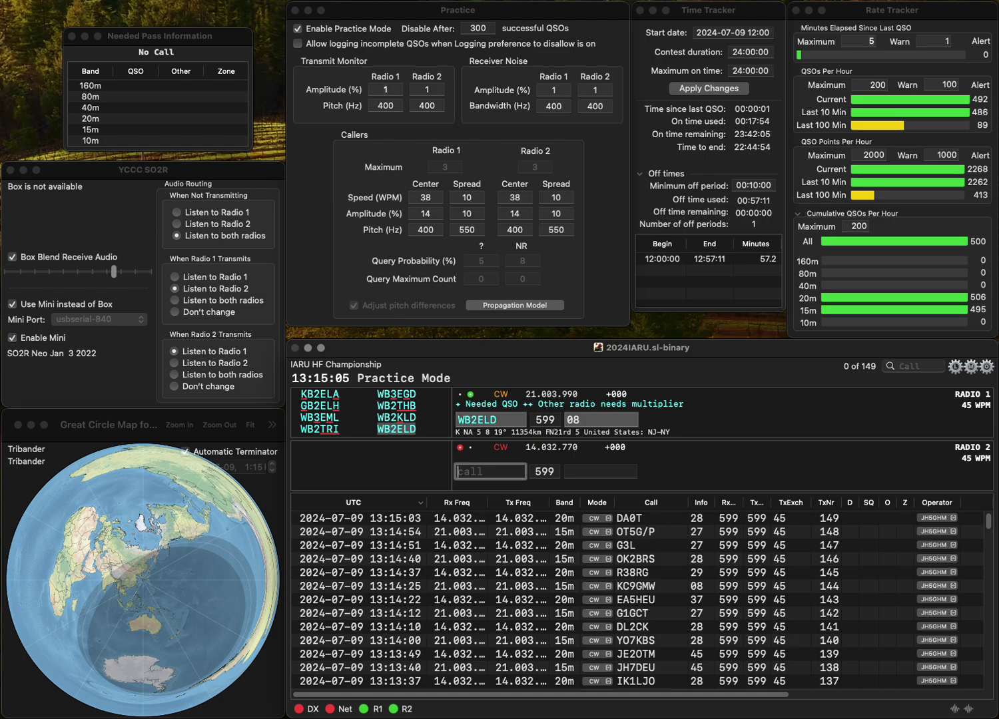
text(HA2RD)
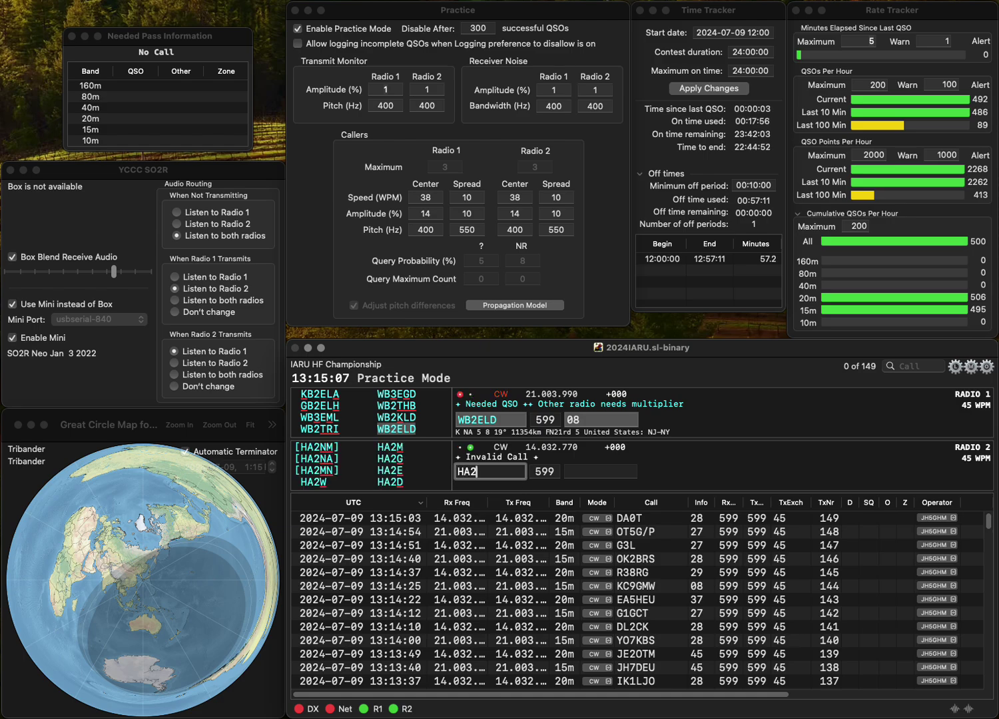
key(Tab)
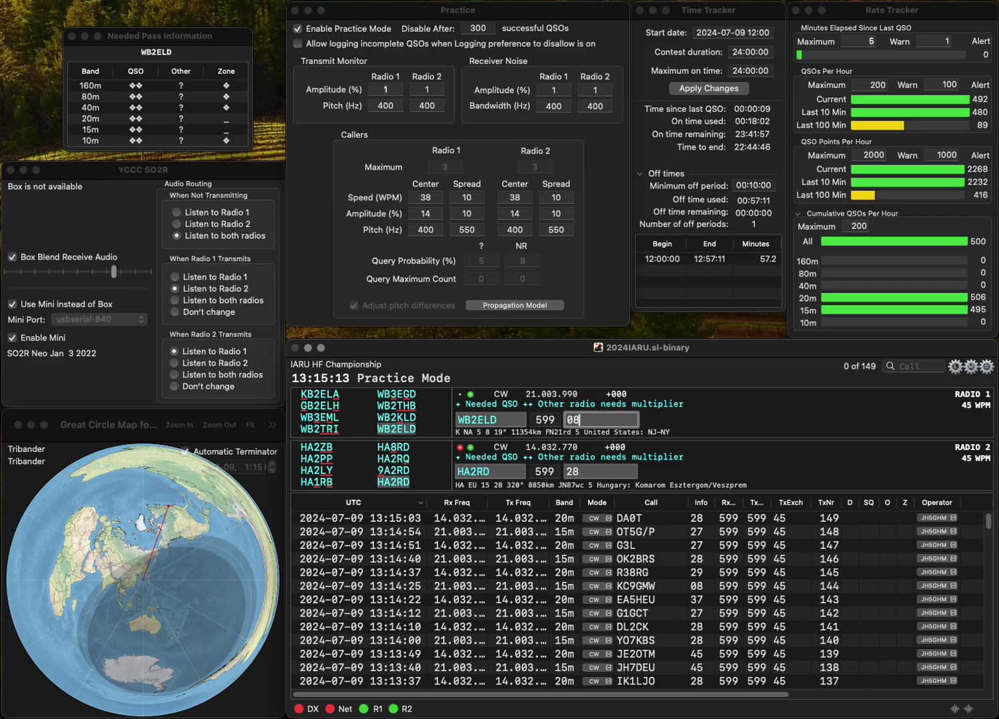
key(Return)
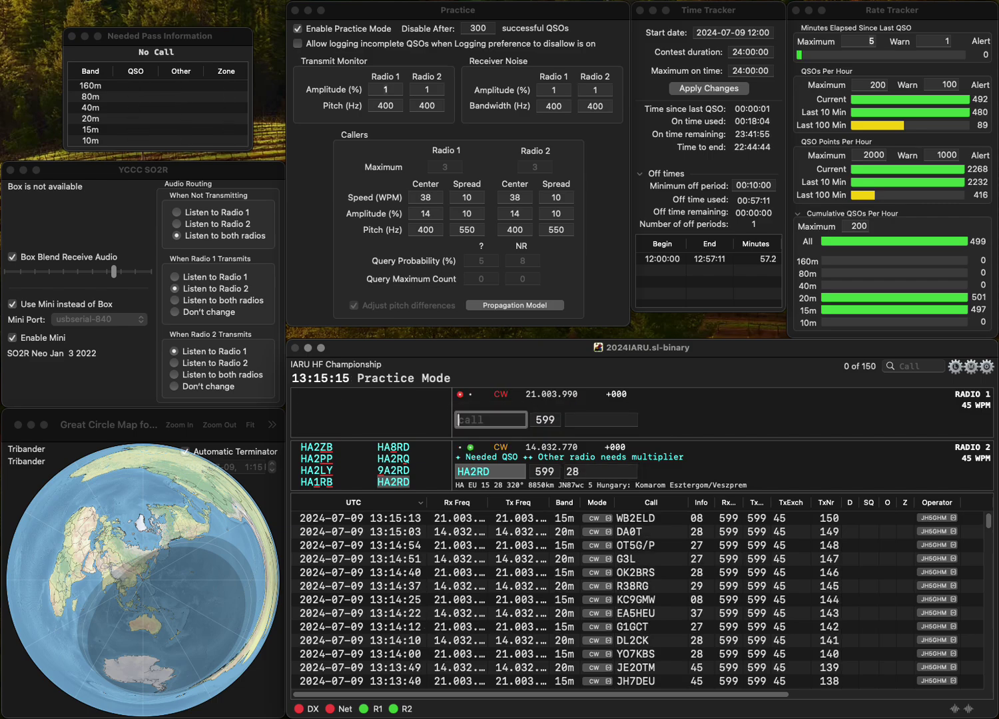
key(Return)
- Enter RA4HBI on Radio 2 while working and logging OH8EJW on 15m
text(OH)
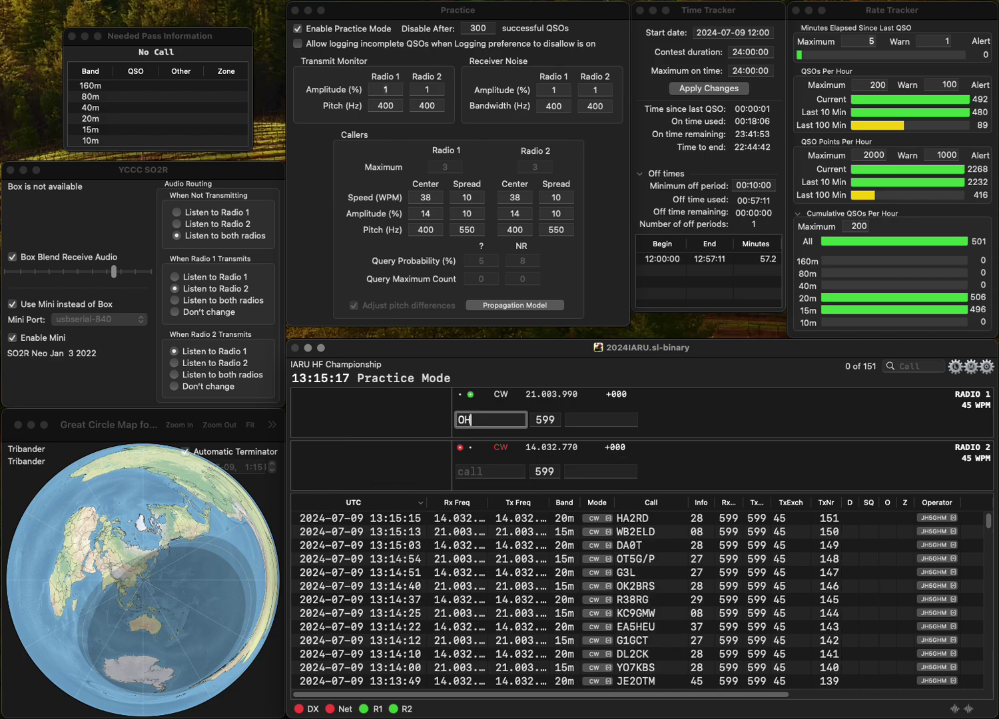
text(8EJW)
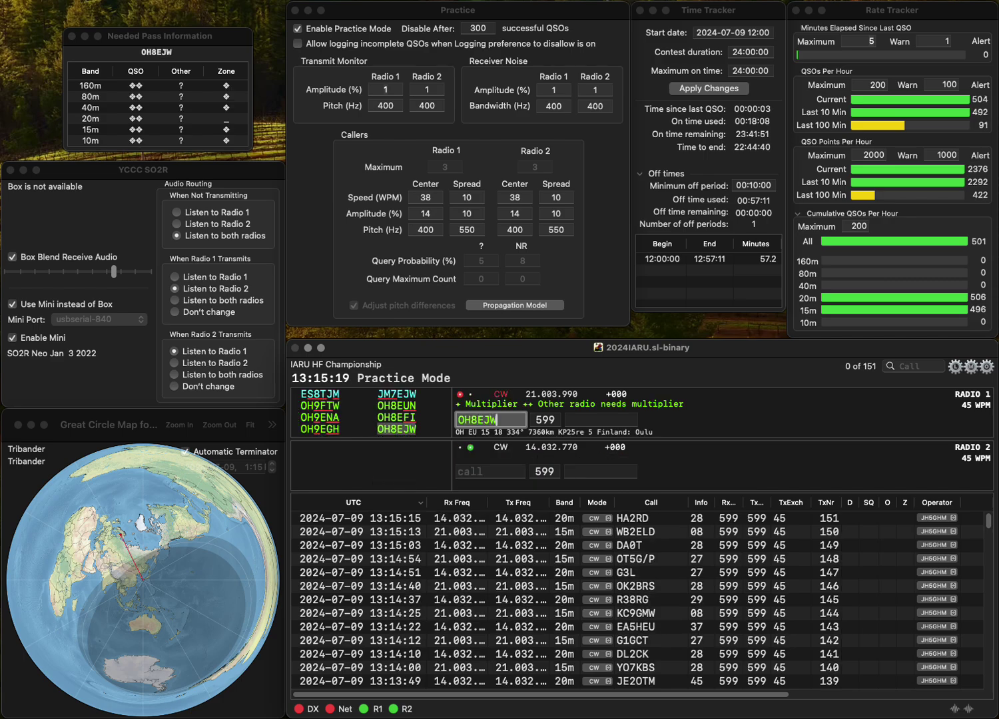
key(Return)
text(4HBI)
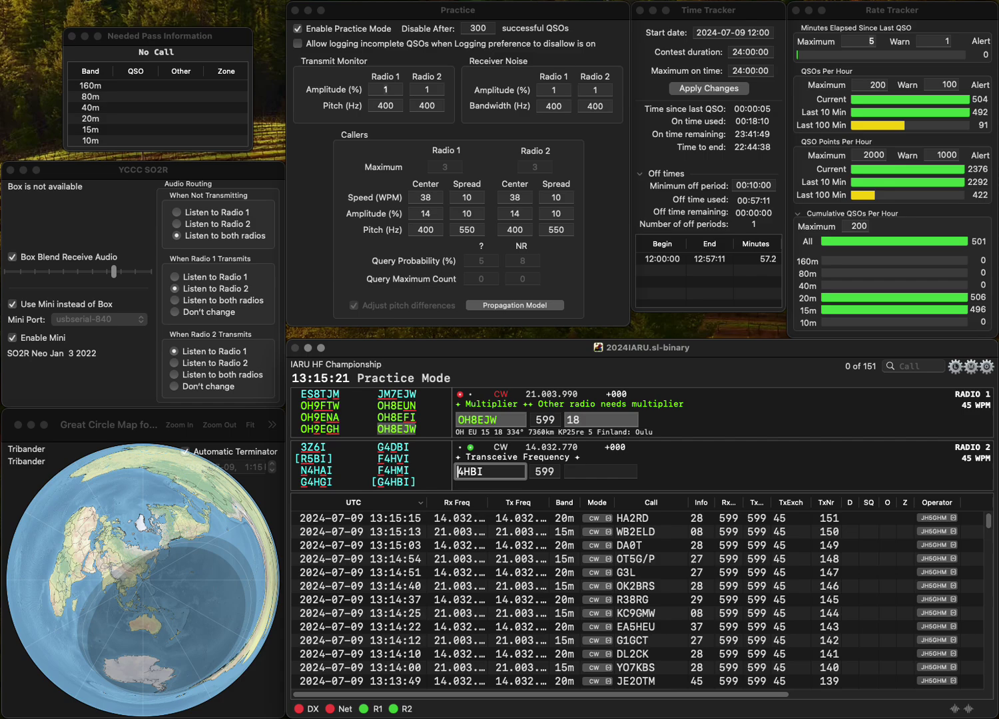
key(Return)
key(space)
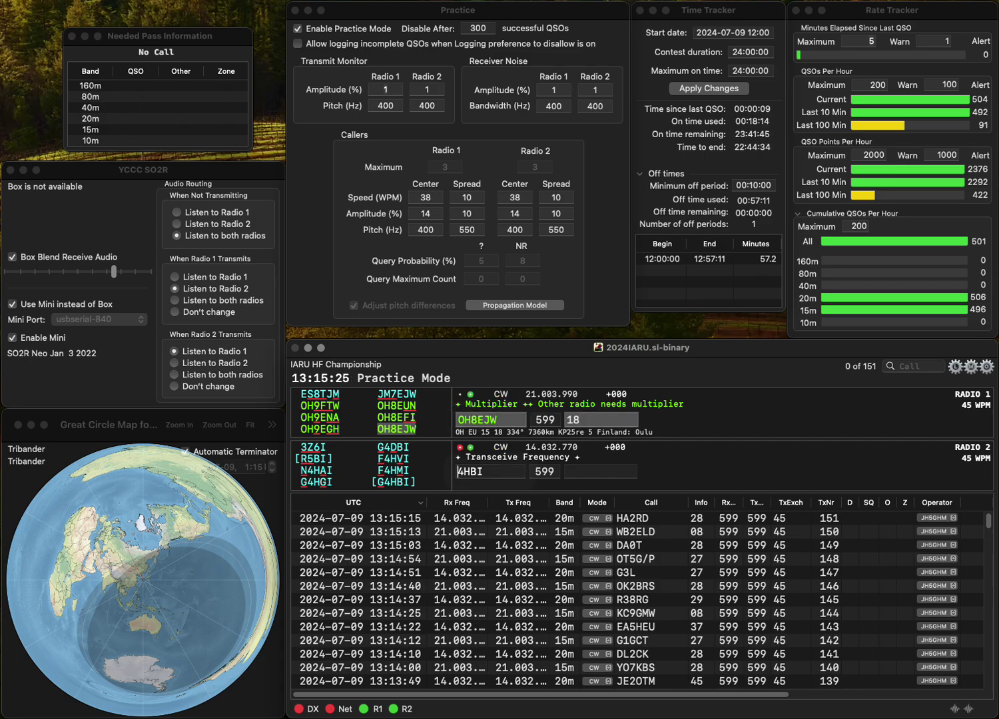
key(Return)
text(RA)
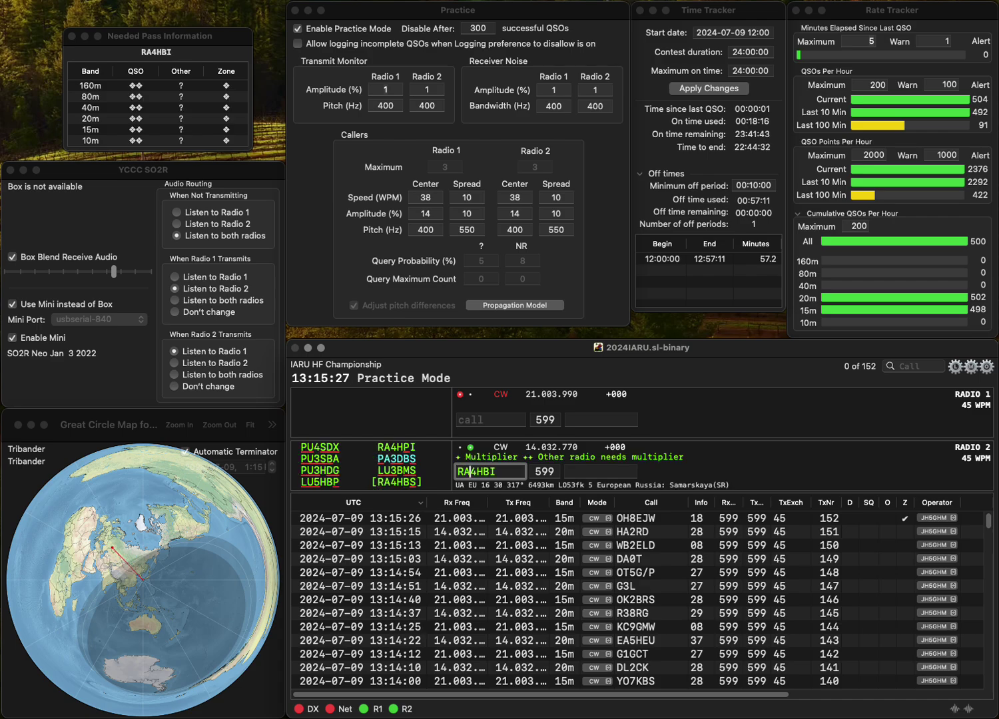
key(super+Right)
key(BackSpace)
text(S)
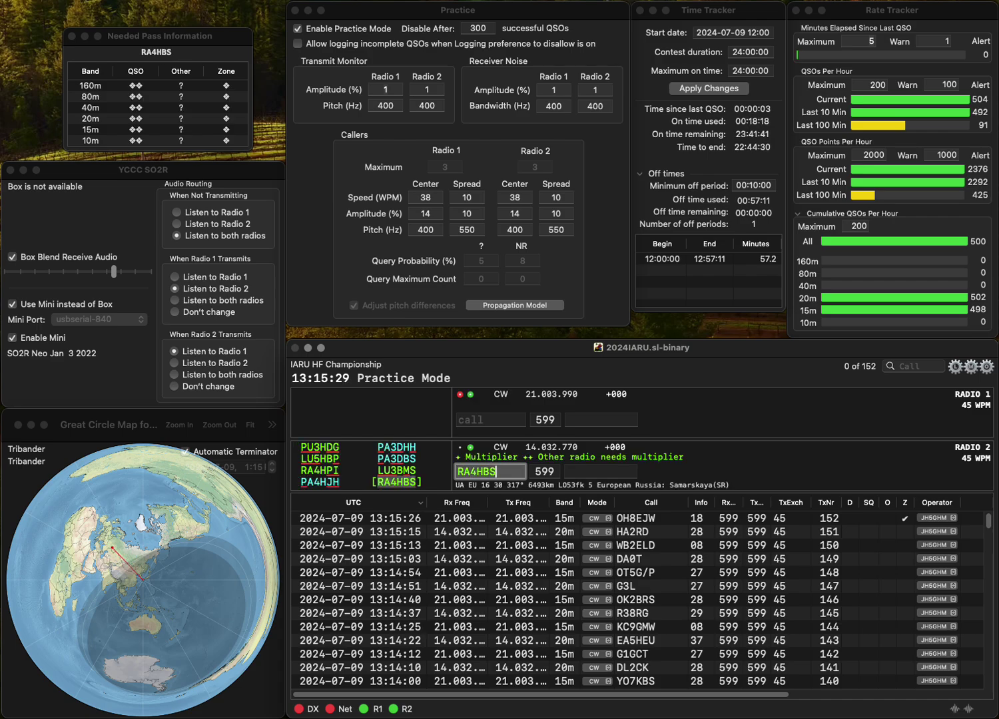
key(Return)
text(S)
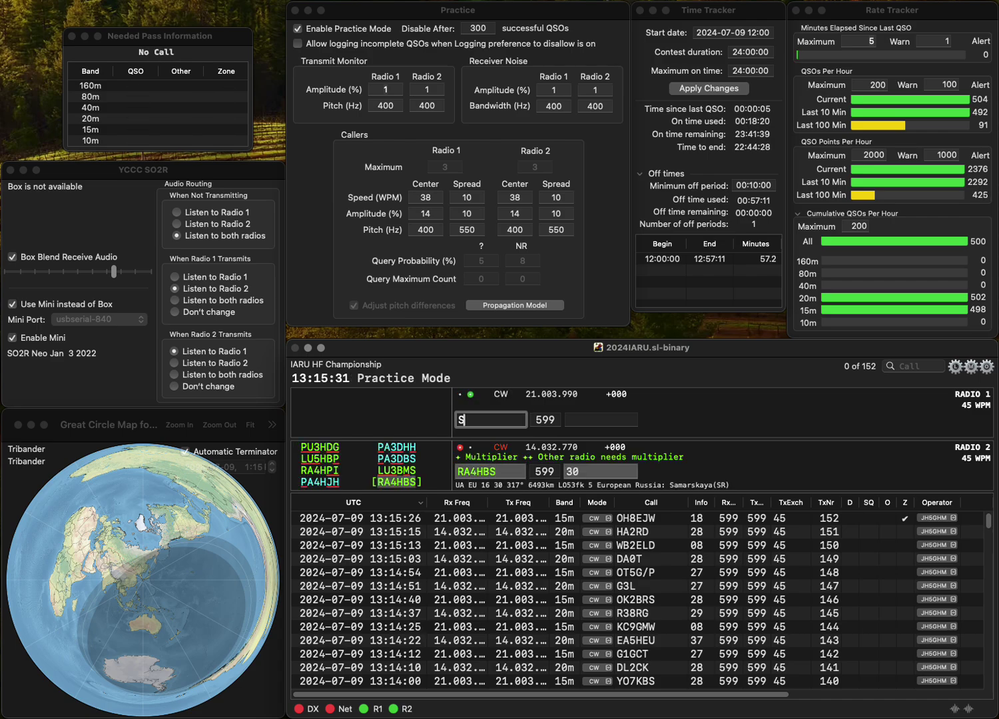
text(52R)
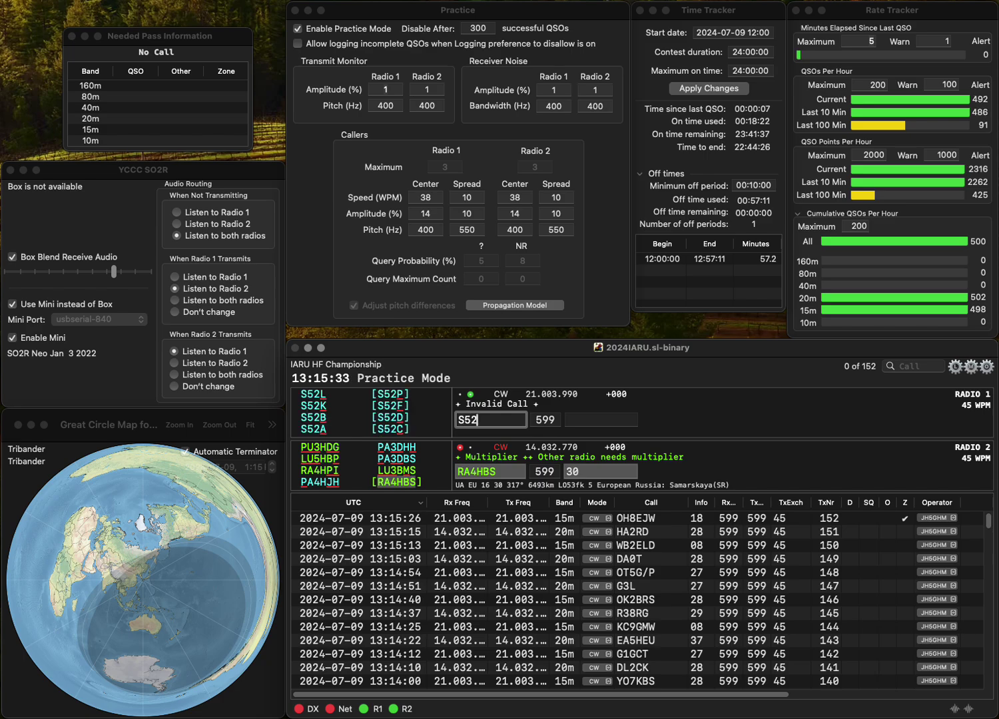
key(Return)
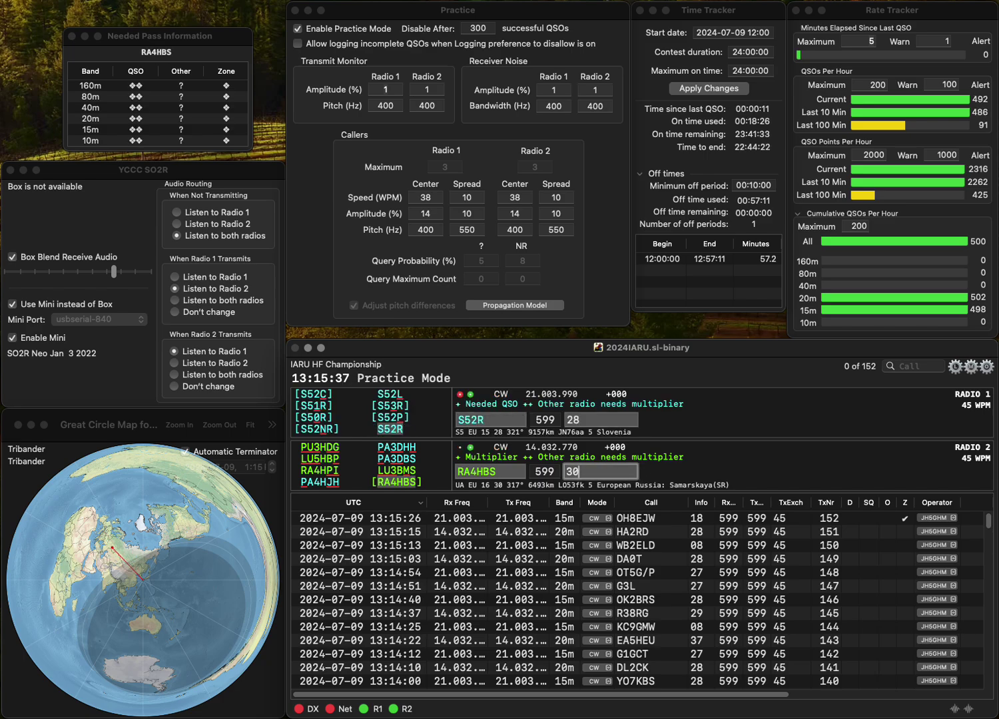
key(Return)
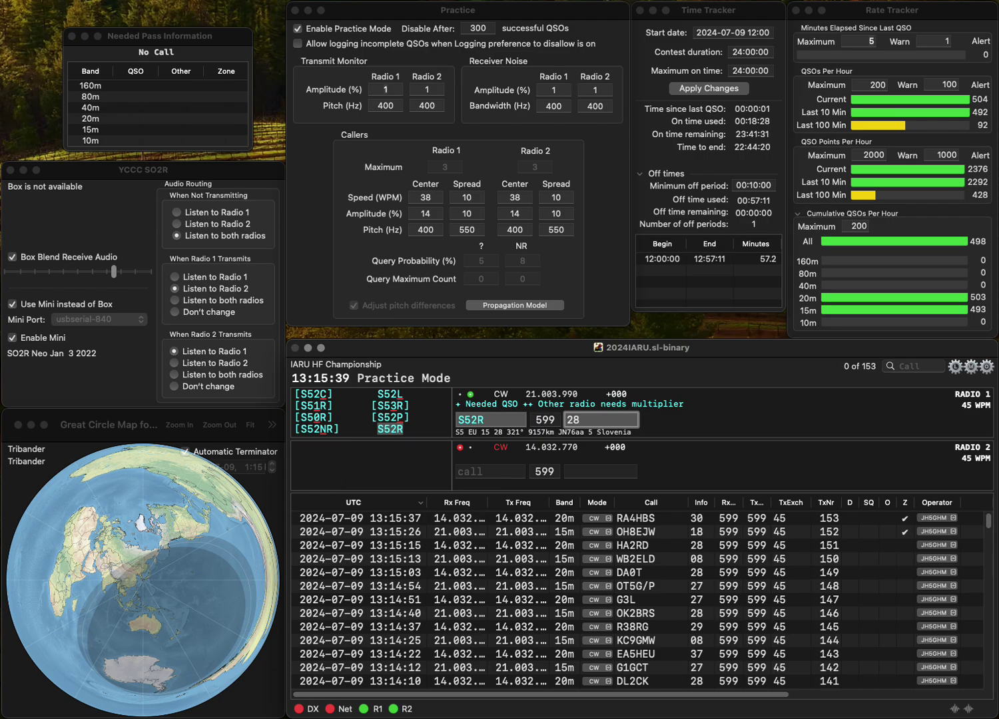
key(Return)
text(L)
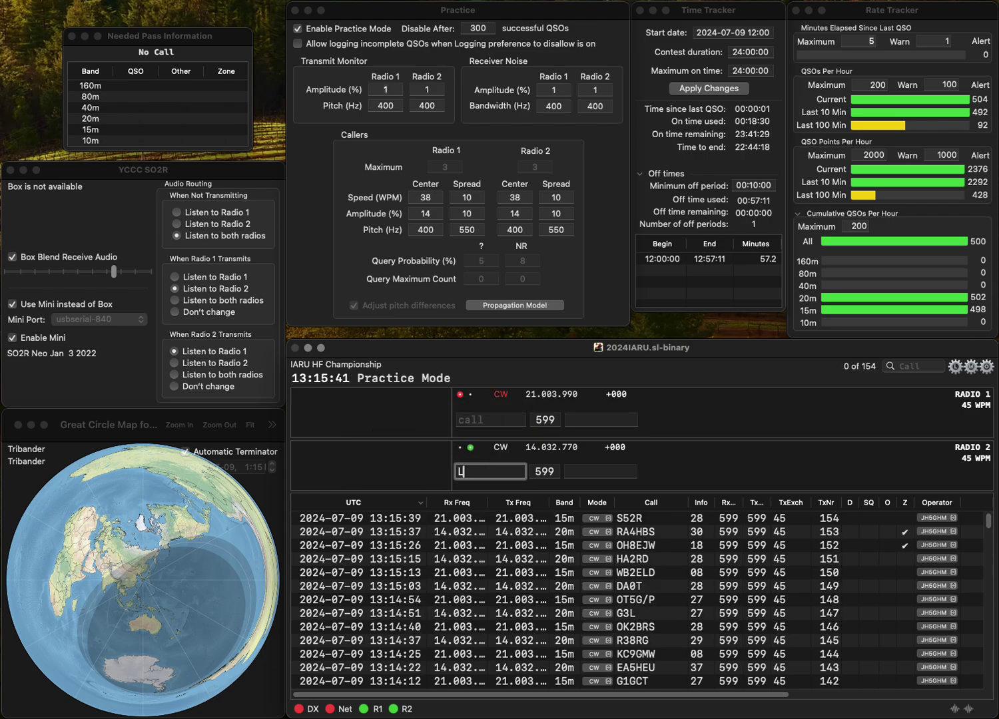
text(Z2HQ)
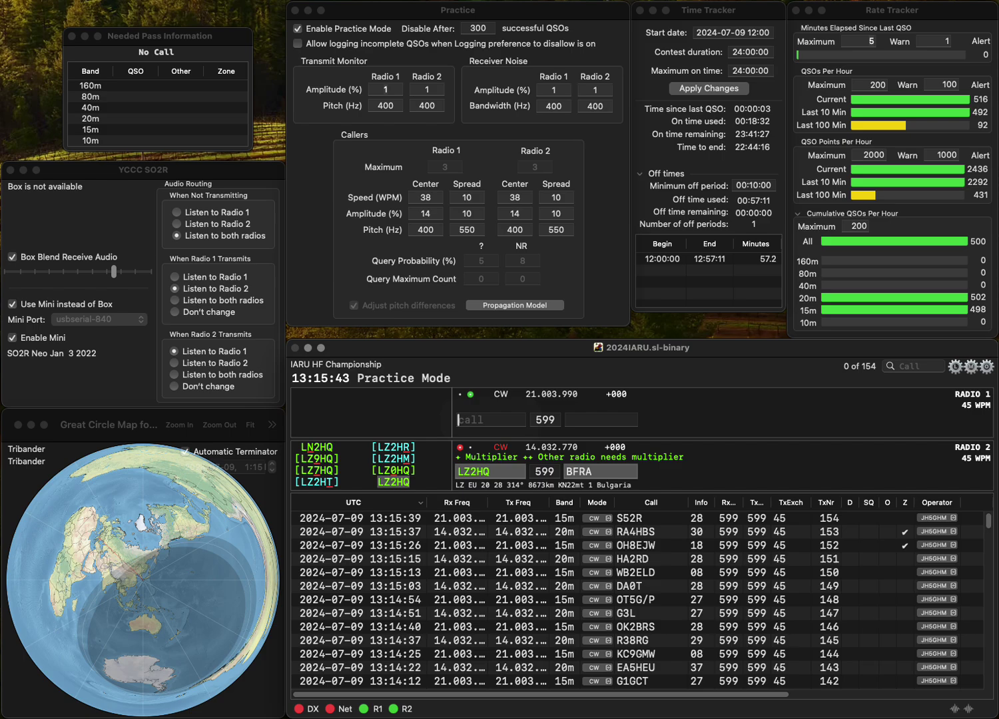
key(Return)
text(OK1LRD)
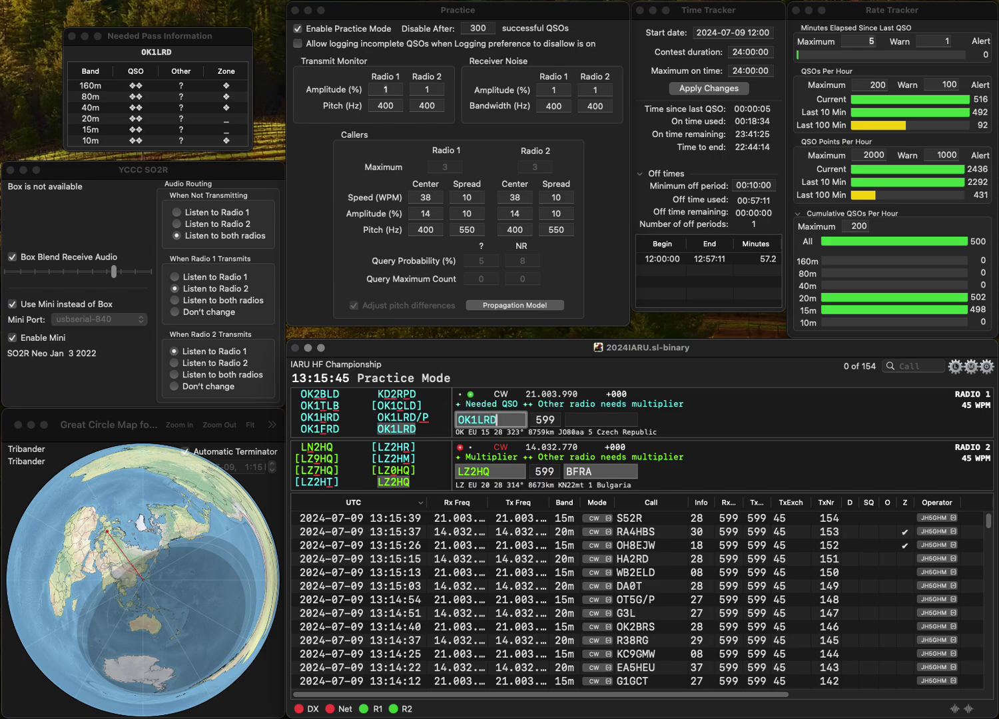
key(Return)
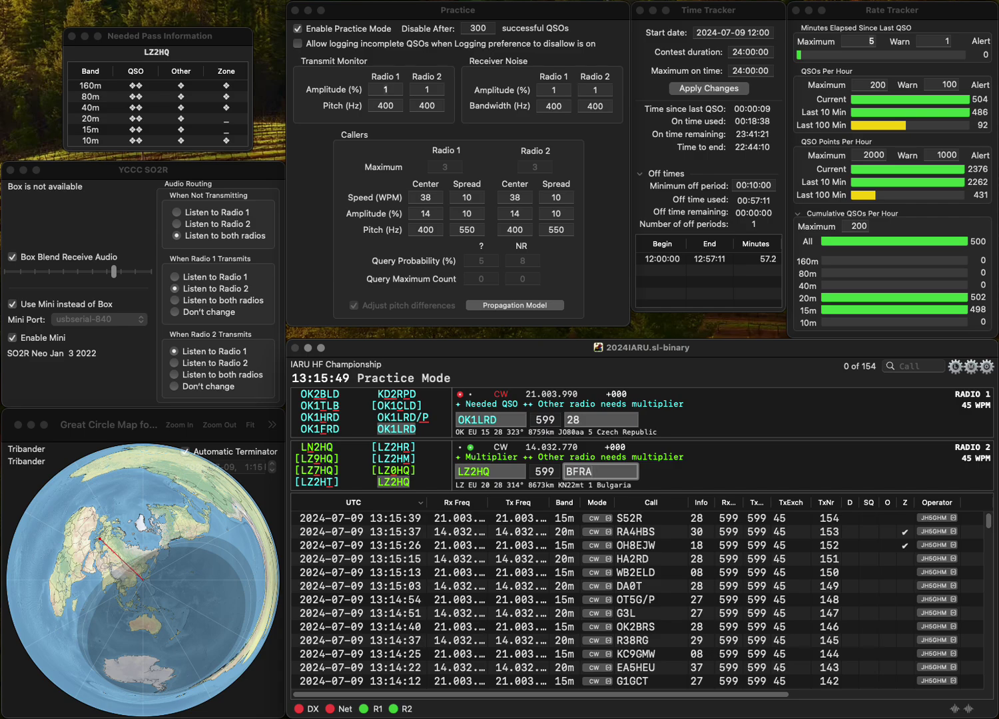
key(Return)
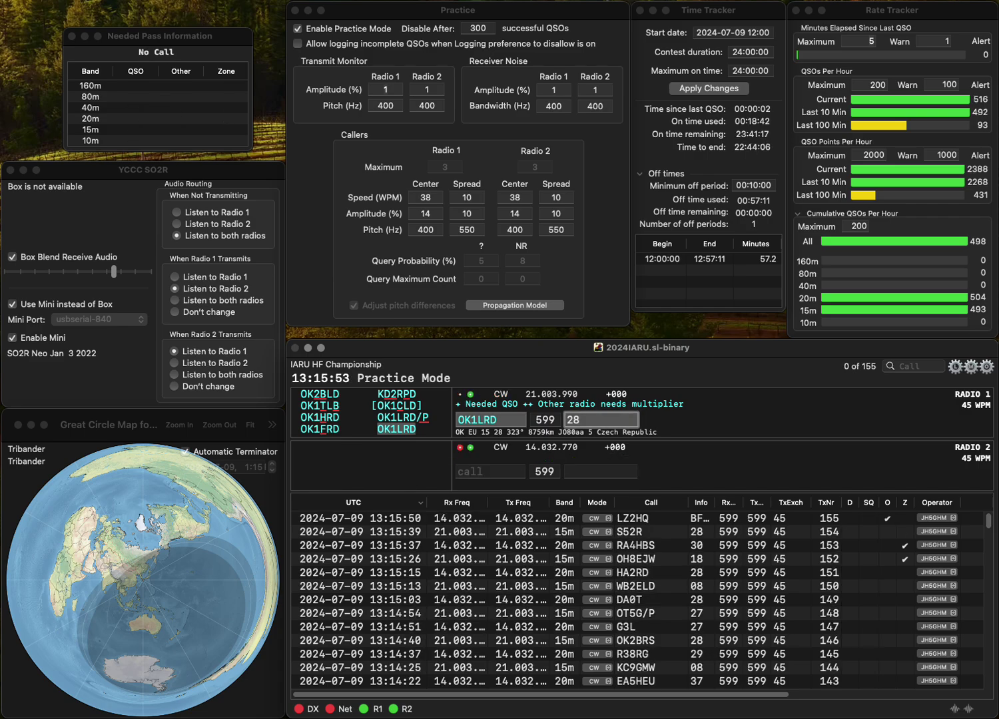
key(Return)
text(C7)
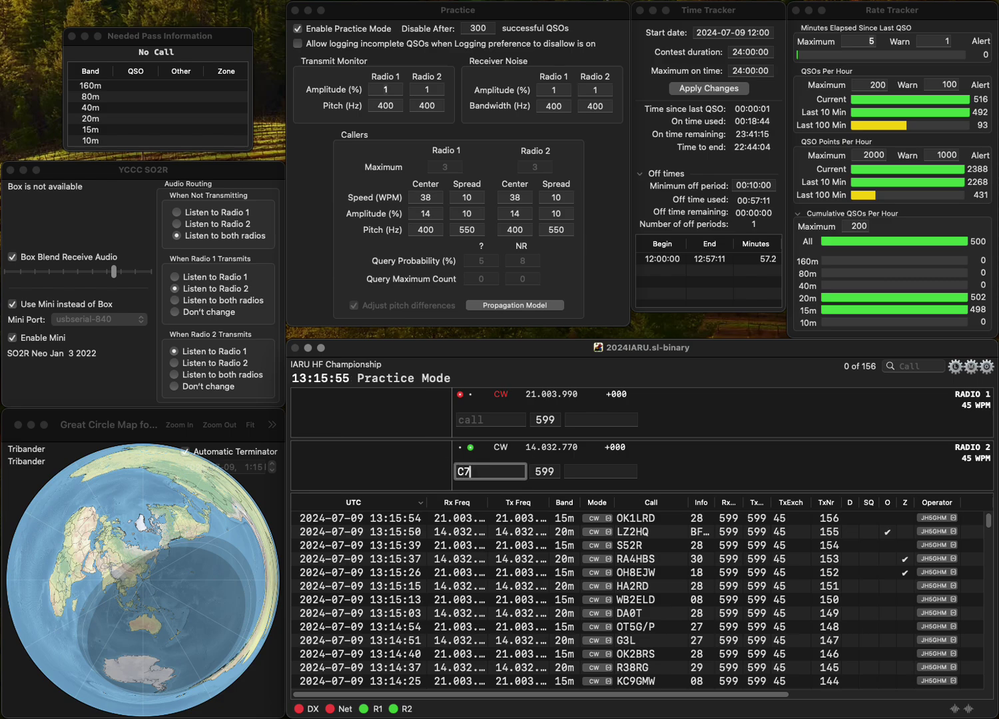
text(KH)
key(ctrl+a)
text(R)
key(Return)
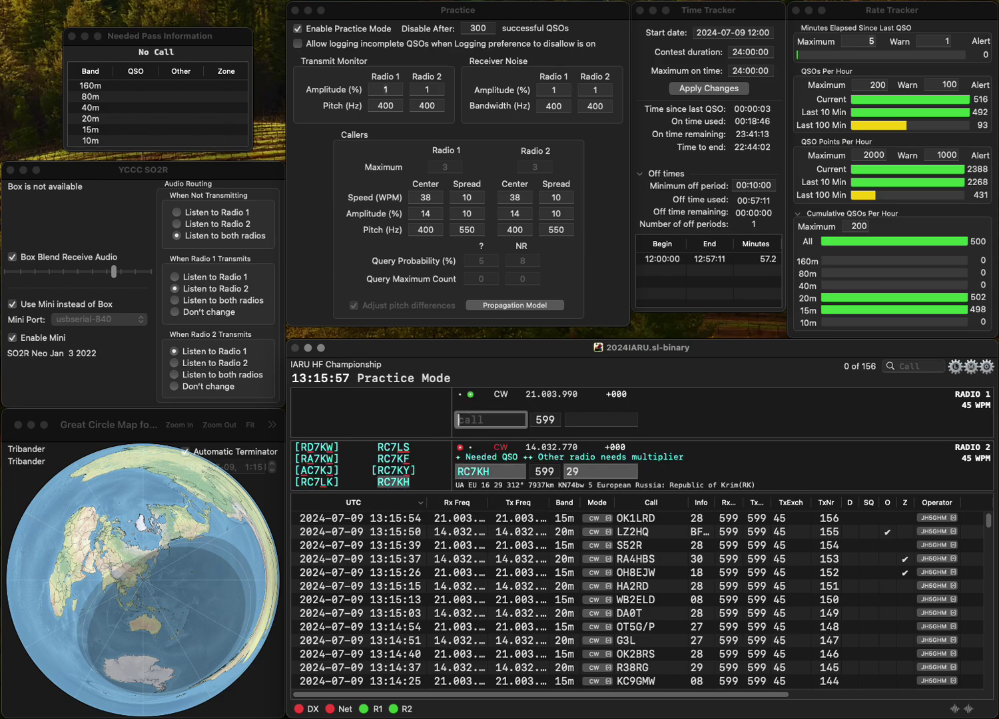
text(EA4GSS)
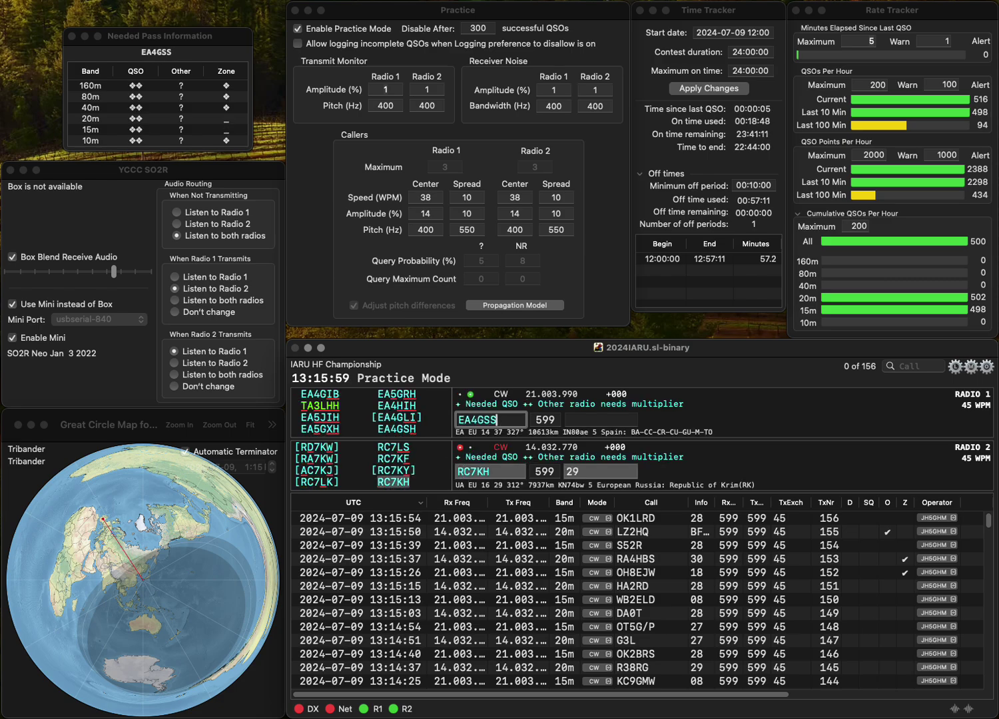
key(BackSpace)
text(H)
key(Return)
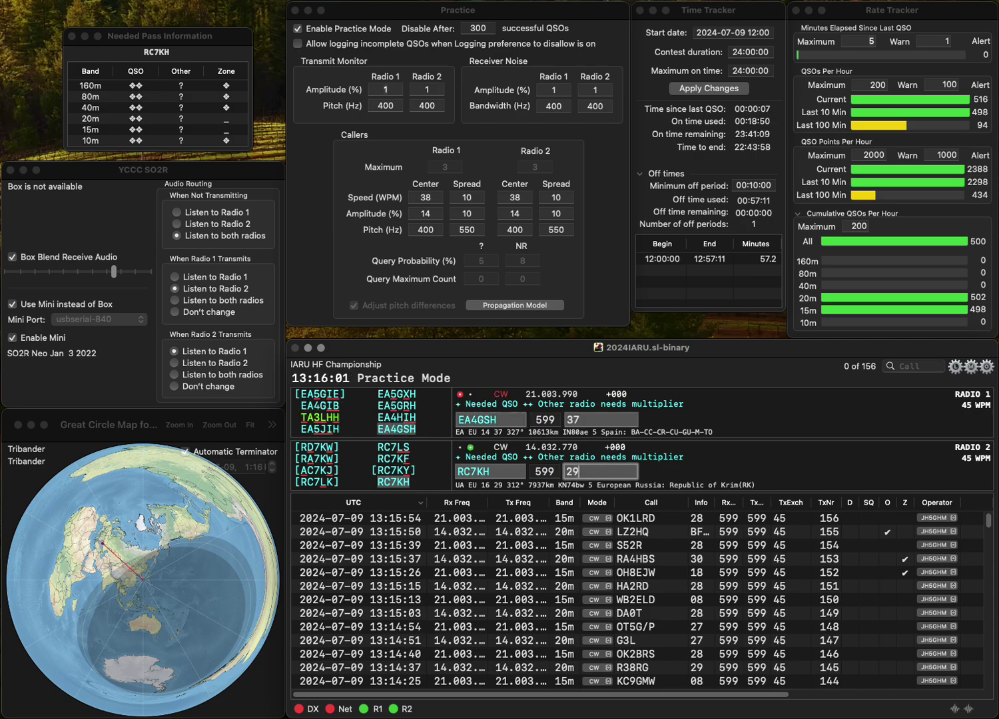
key(Return)
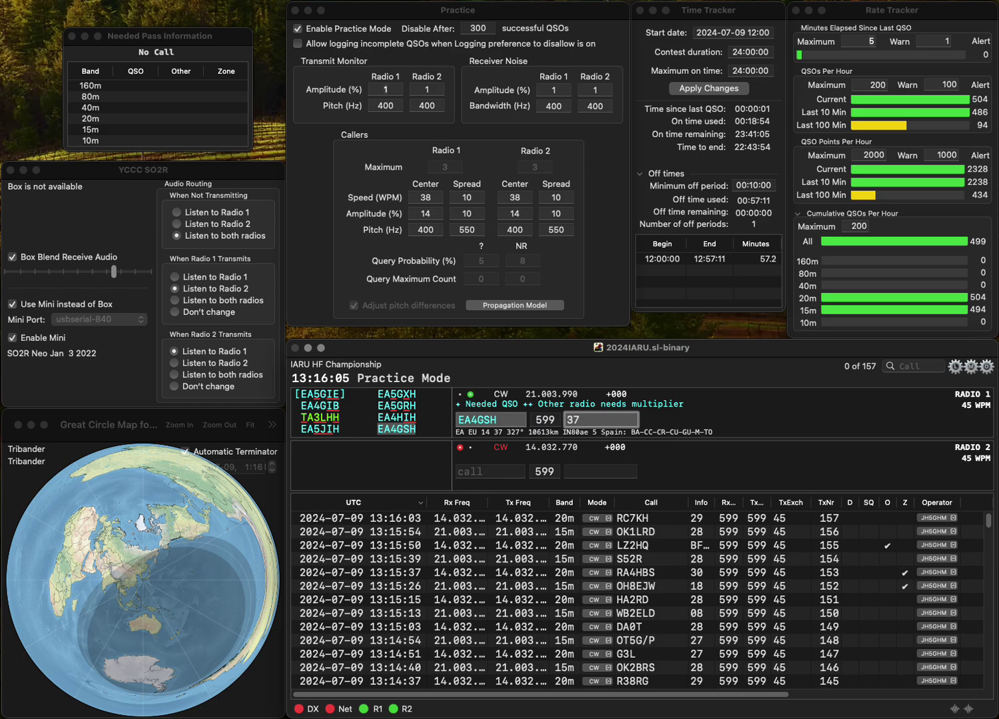
key(Return)
- Correct Radio 2's call from DL9GNM to DL9GMN and log YO2ARM on Radio 1
text(DL)
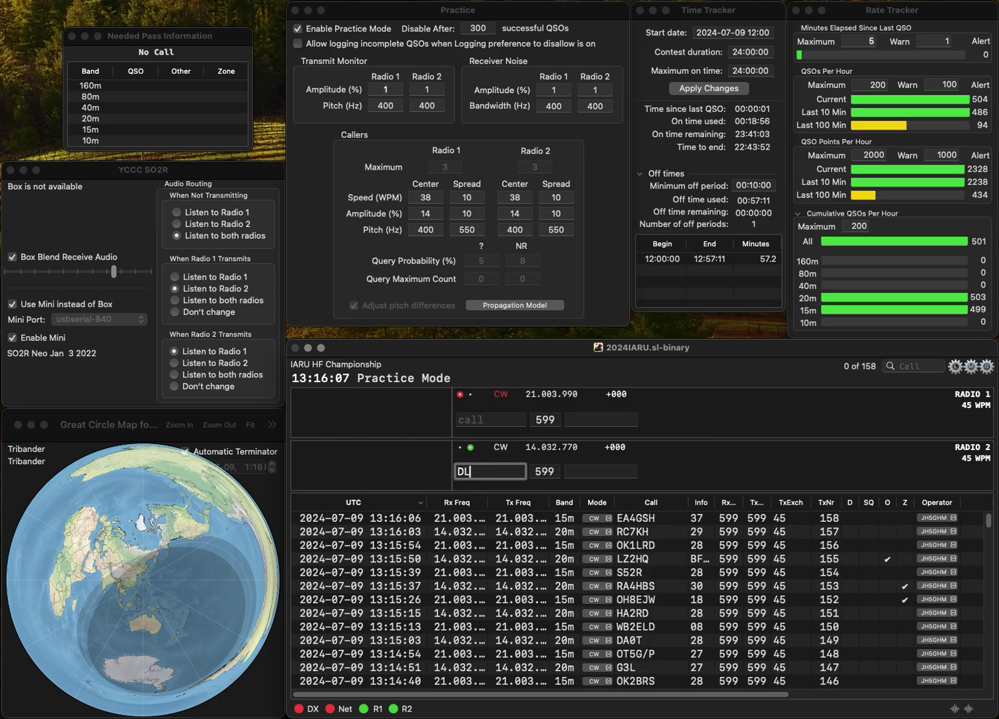
text(9GNM)
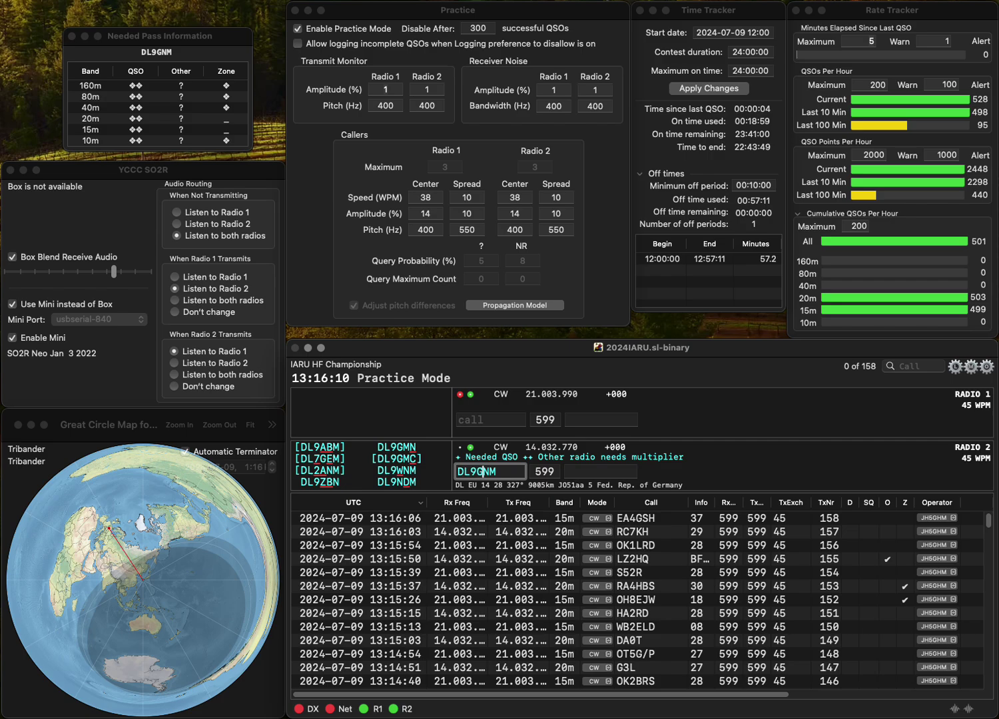
key(Return)
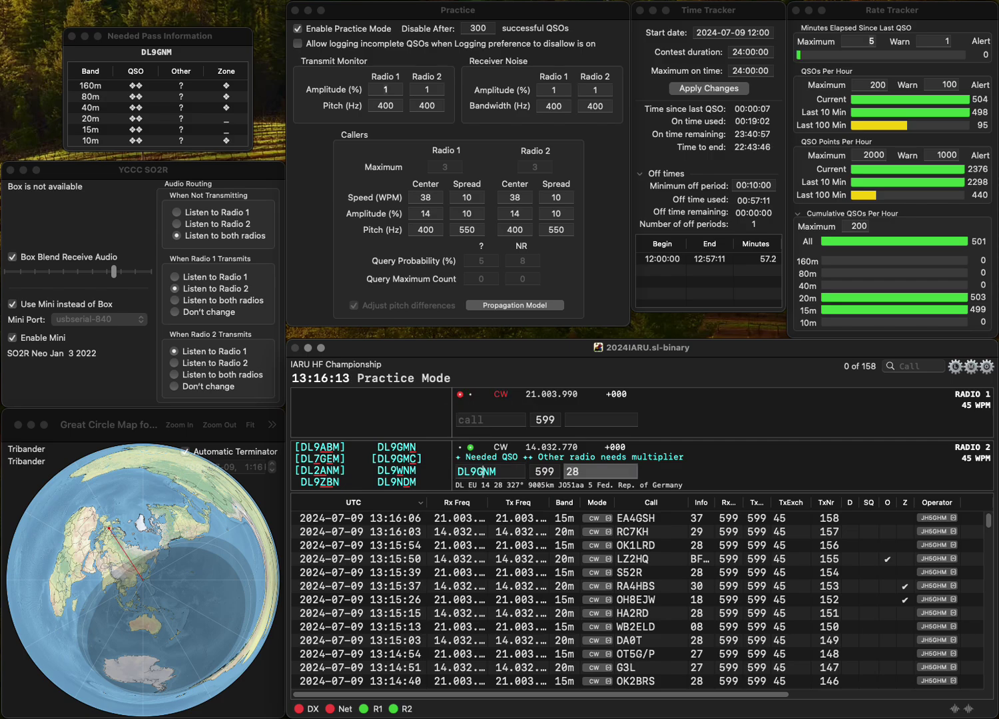
text(YO)
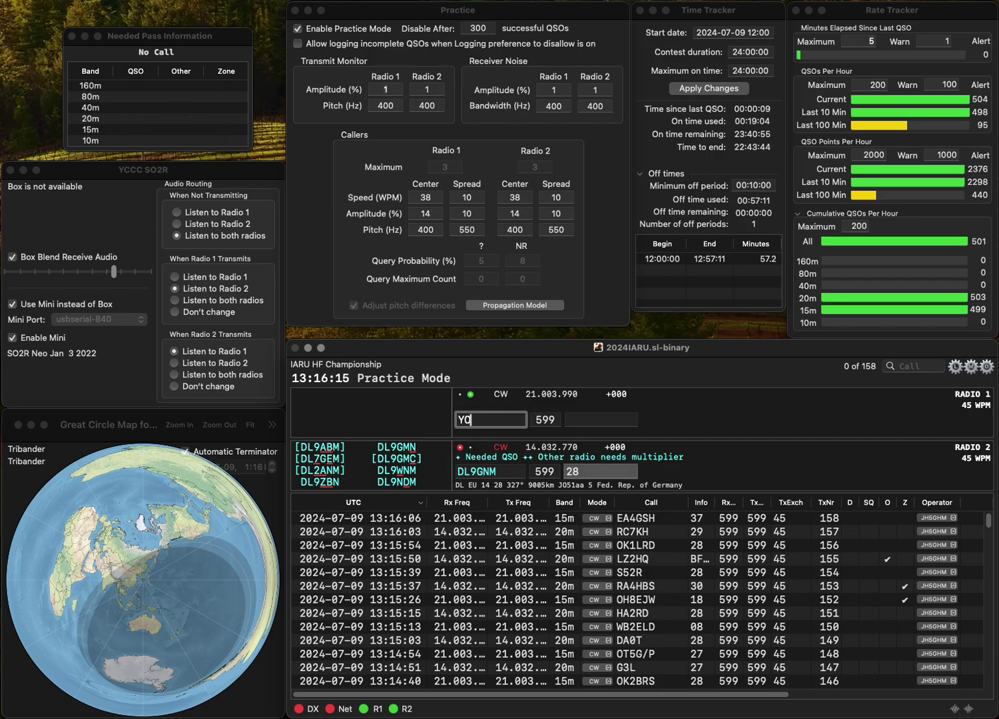
text(2ARM)
key(Return)
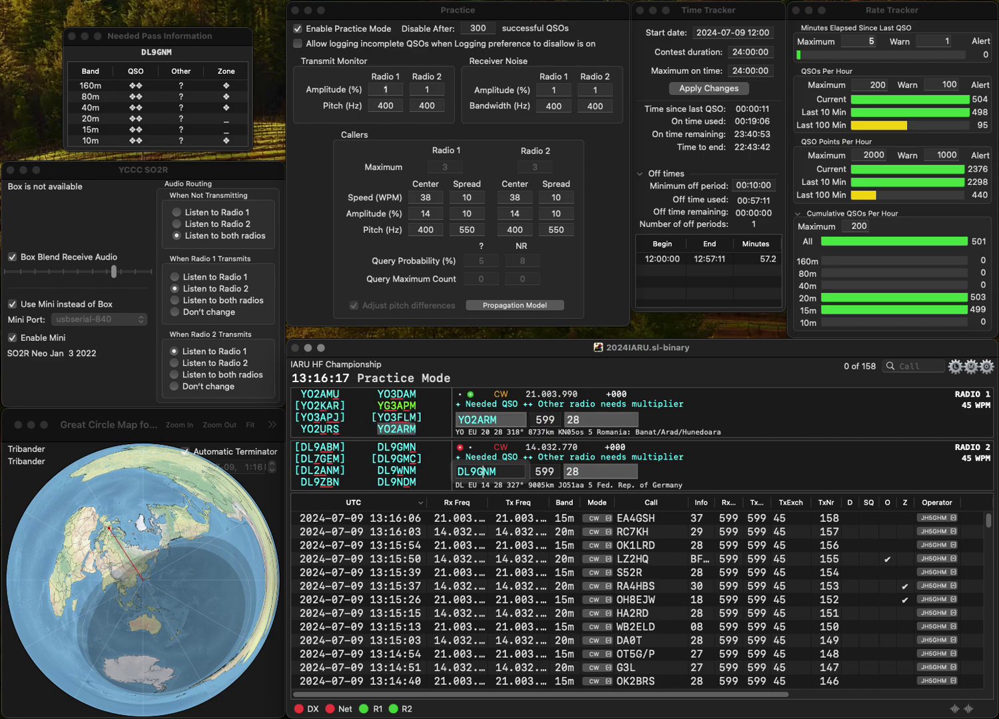
key(BackSpace)
key(BackSpace)
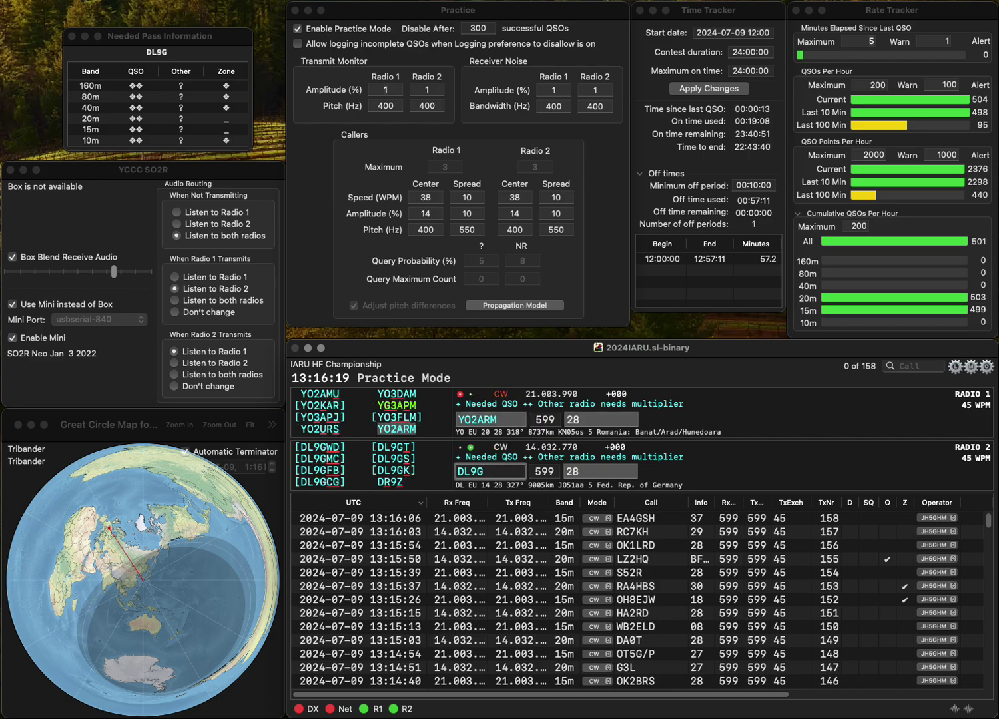
text(MN)
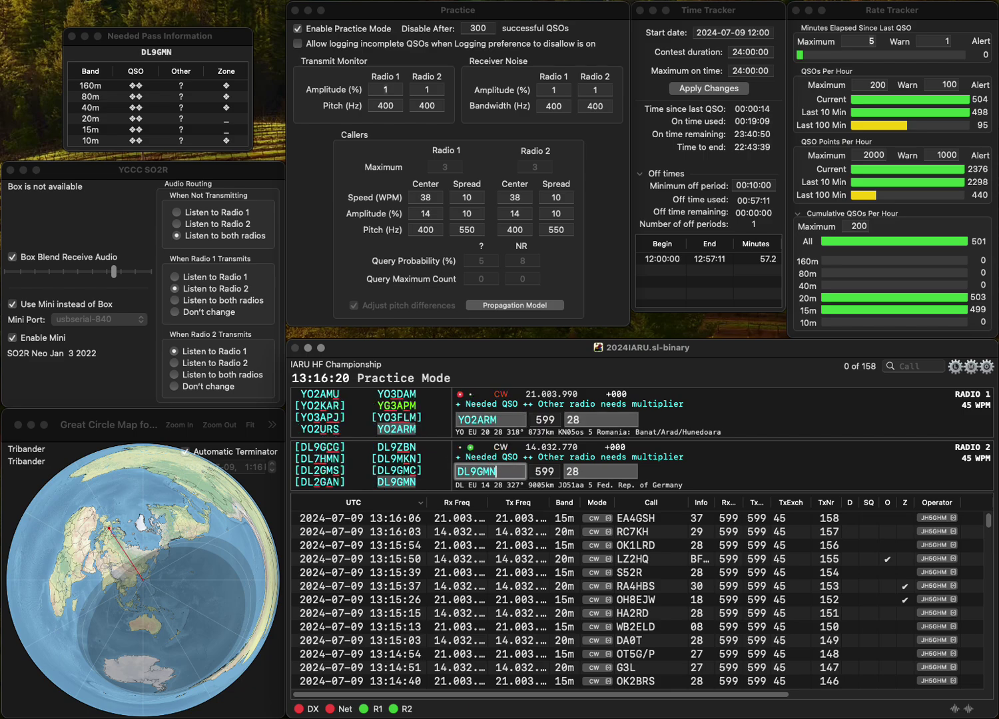
key(Return)
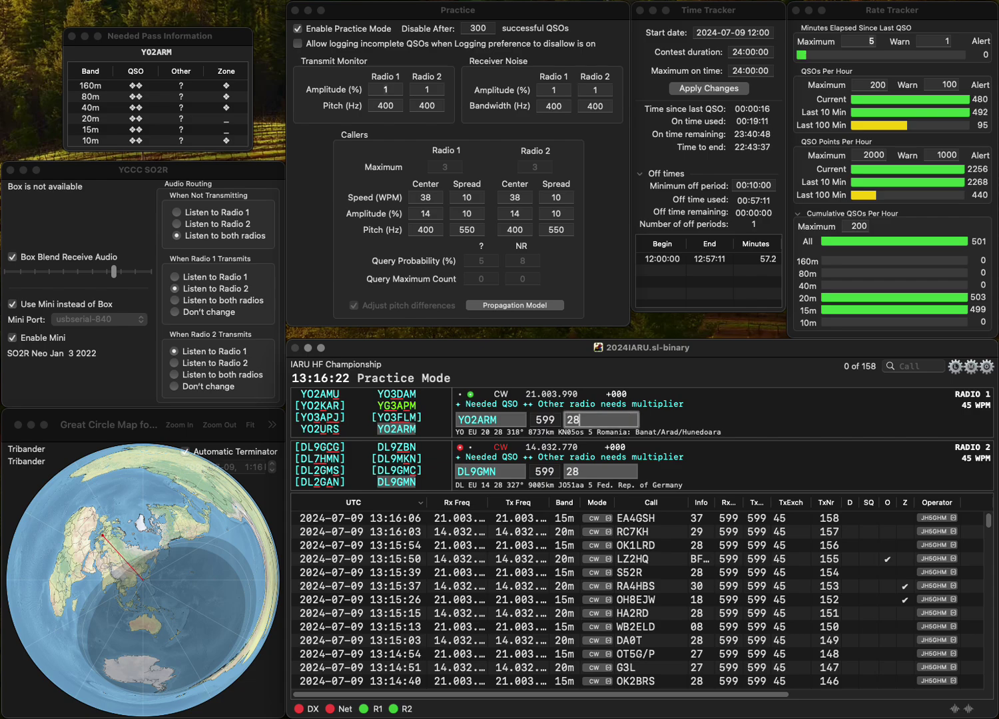
key(Return)
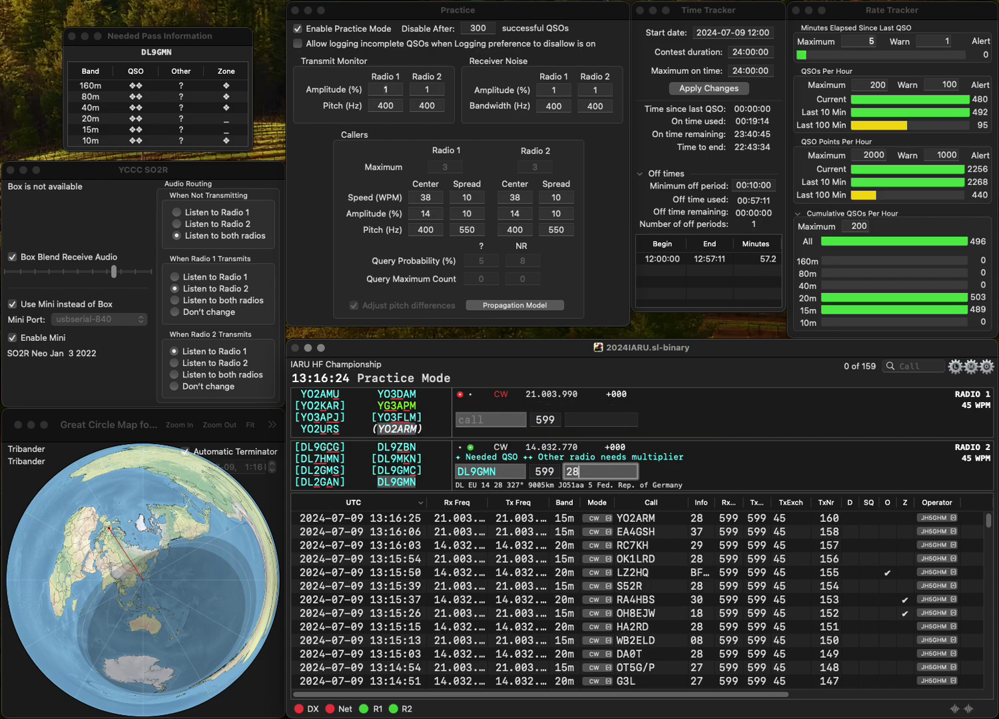
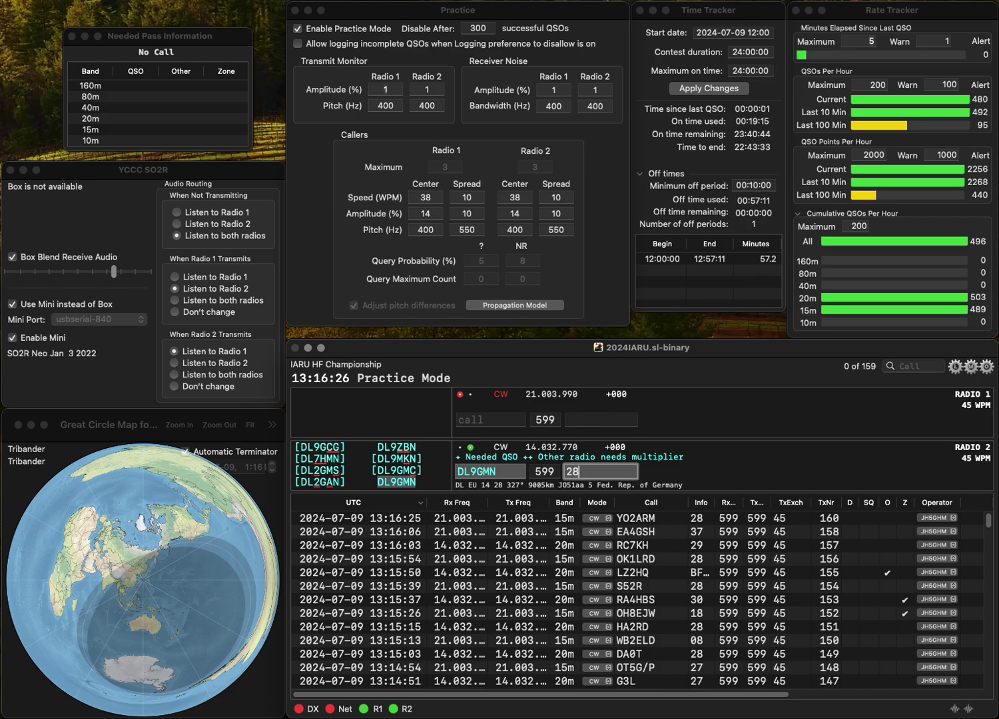
key(Return)
text(DG)
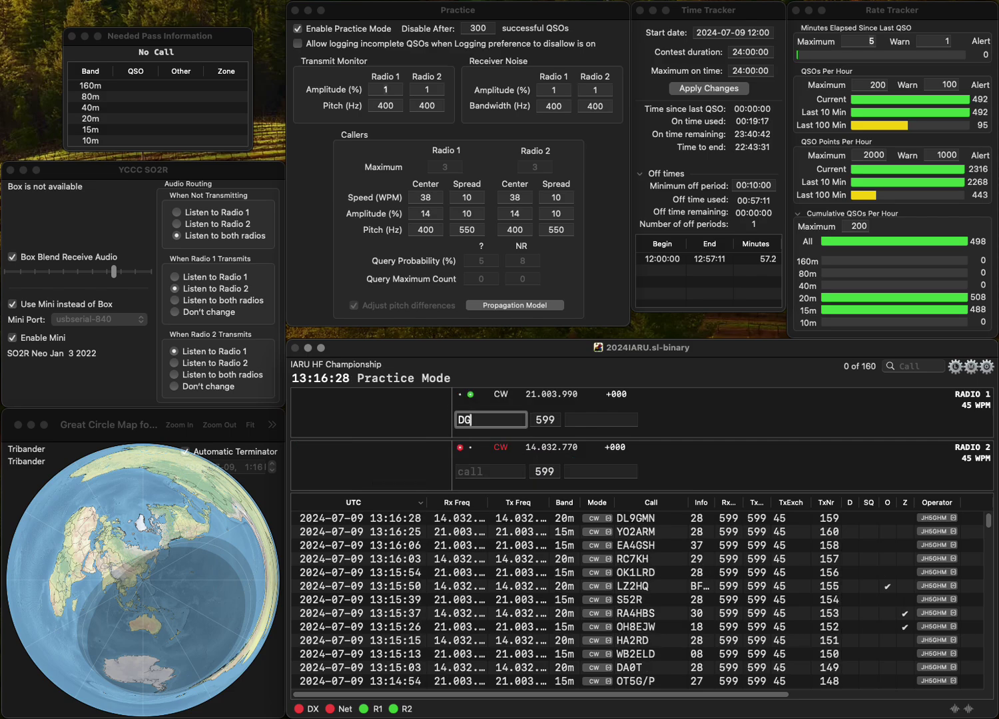
text(0OKW)
key(Return)
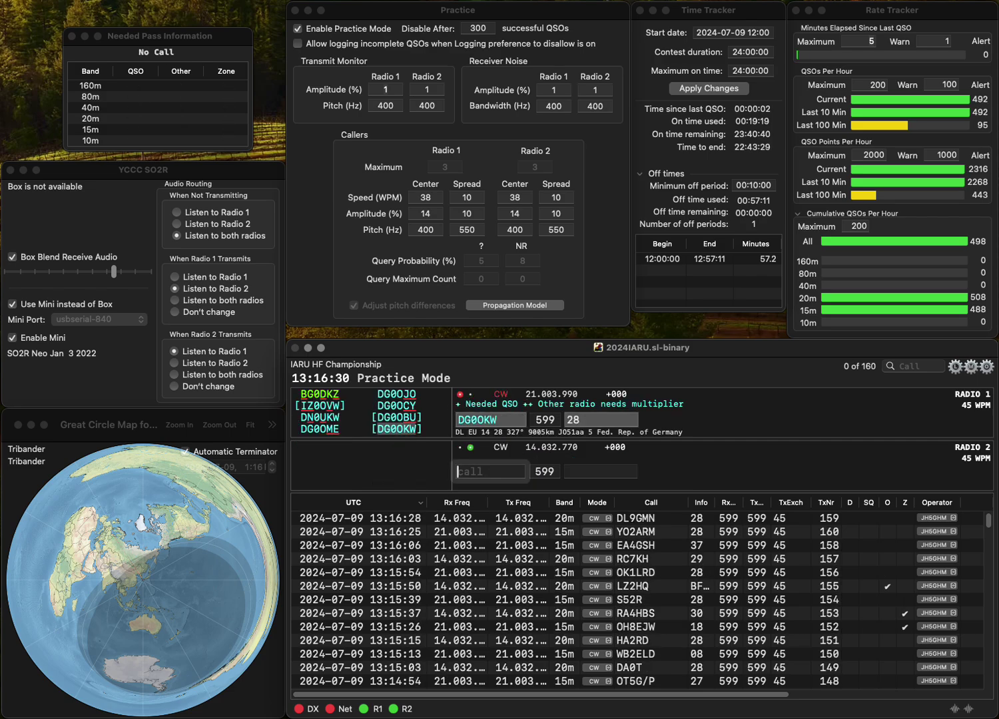
text(DL4HV)
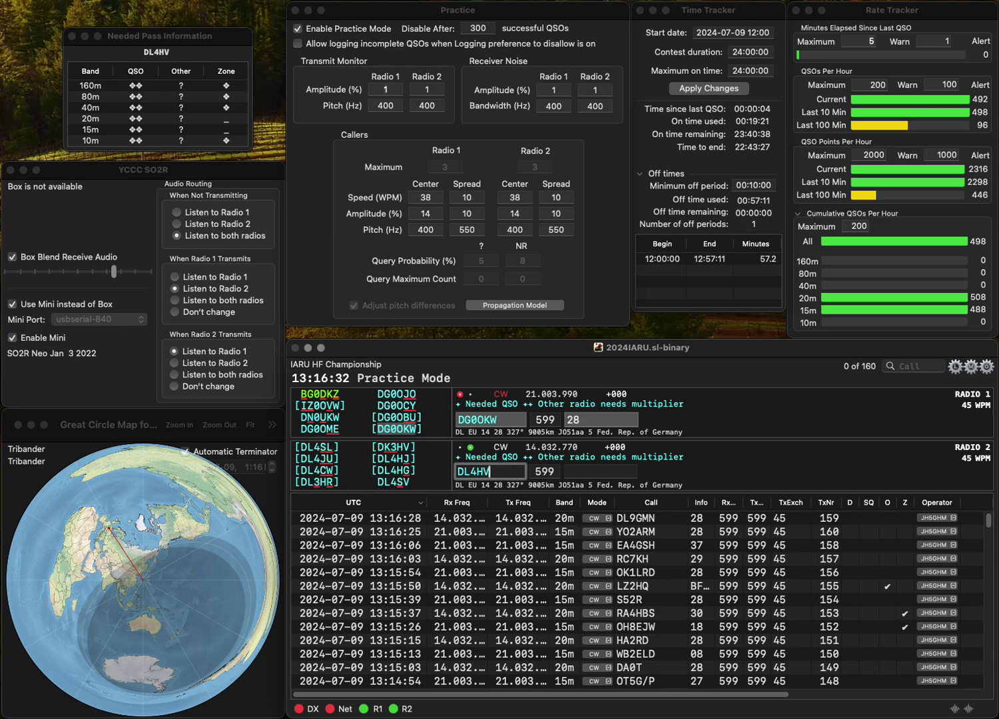
key(BackSpace)
key(BackSpace)
text(SV)
key(Return)
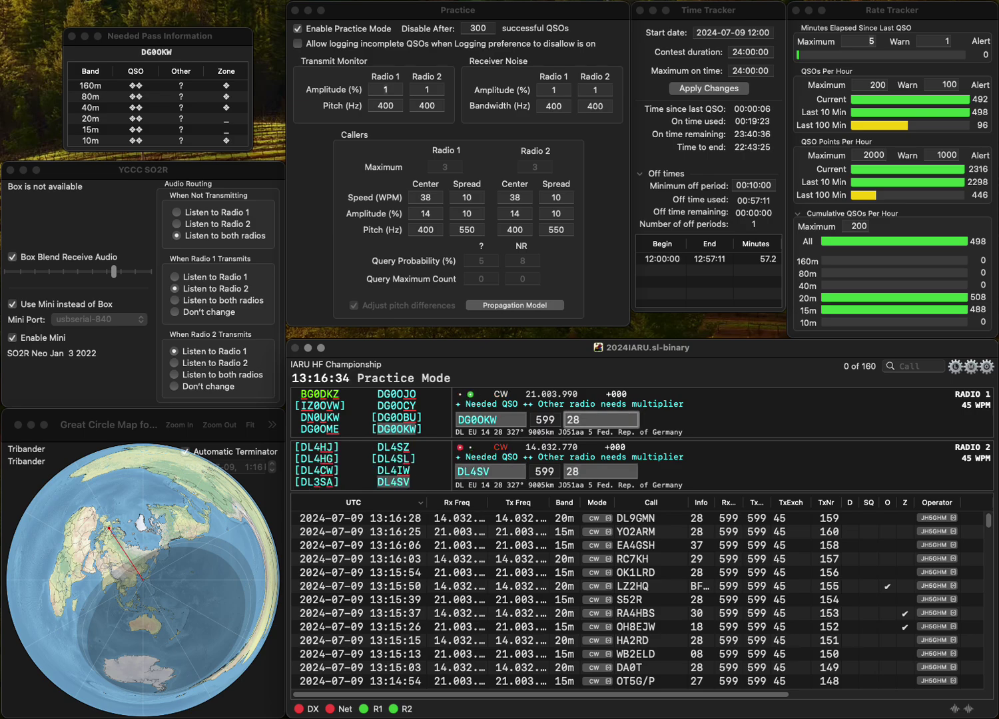
key(Return)
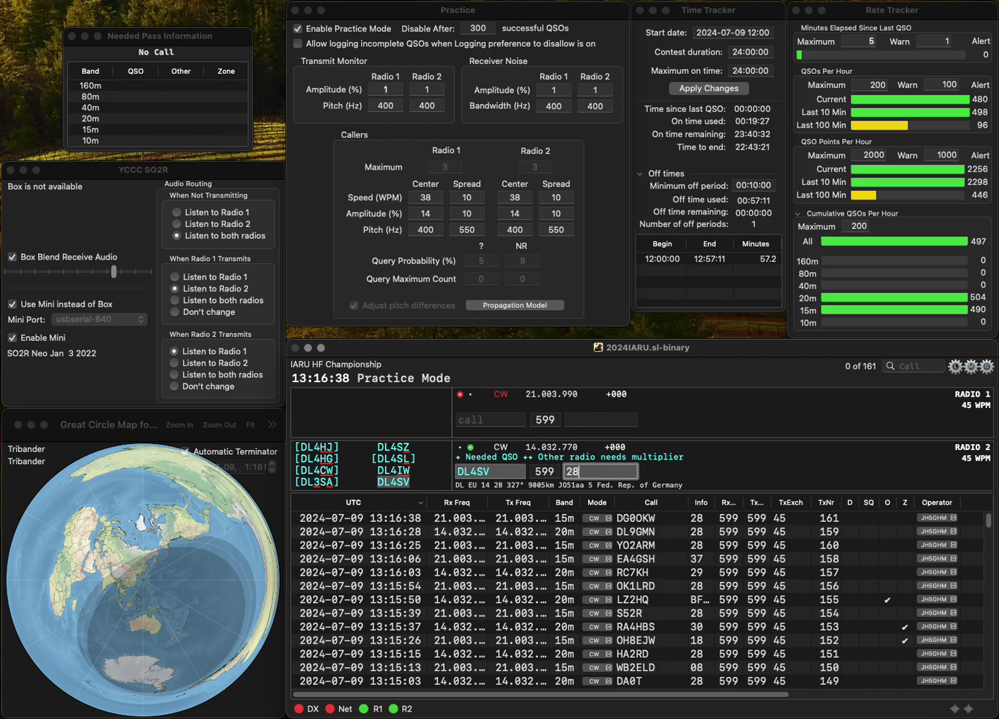
key(Return)
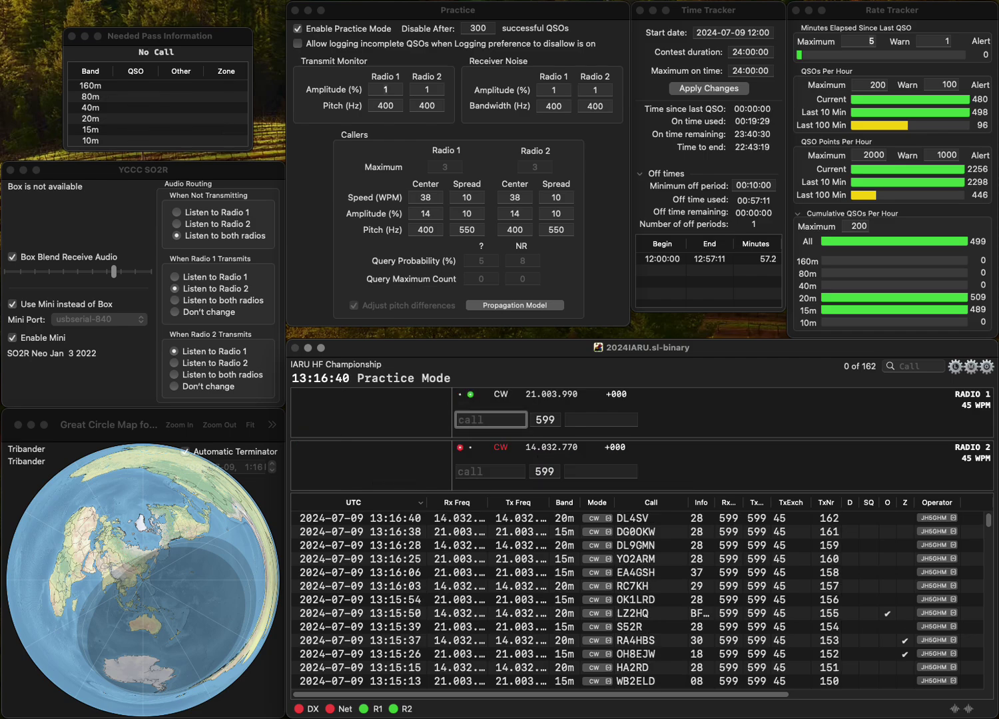
text(PD0MWB)
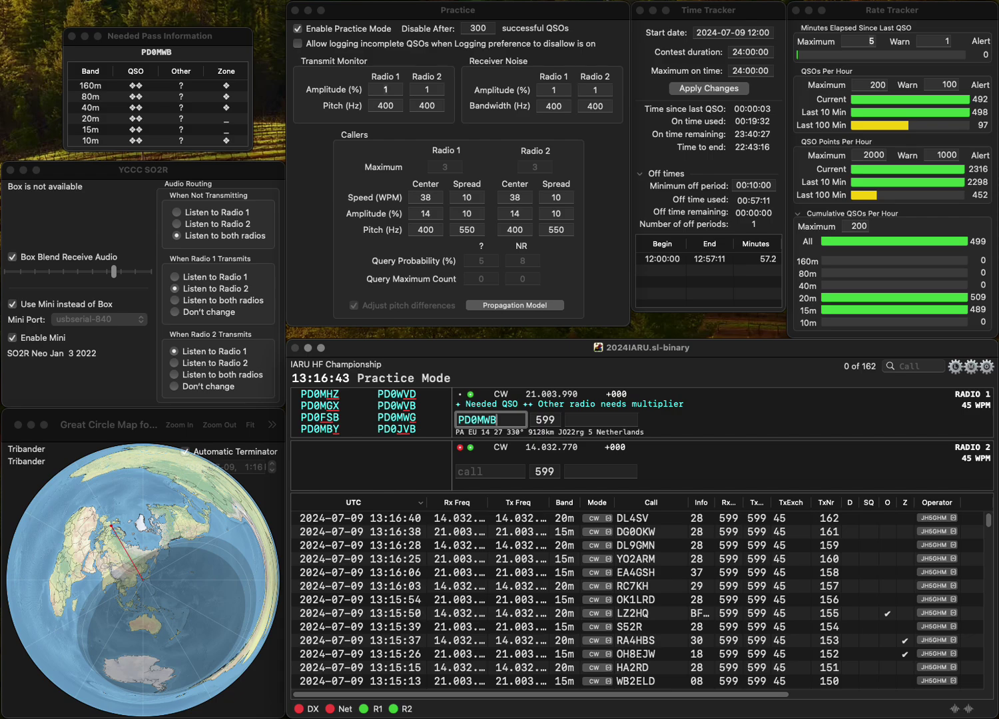
key(BackSpace)
text(G)
key(Return)
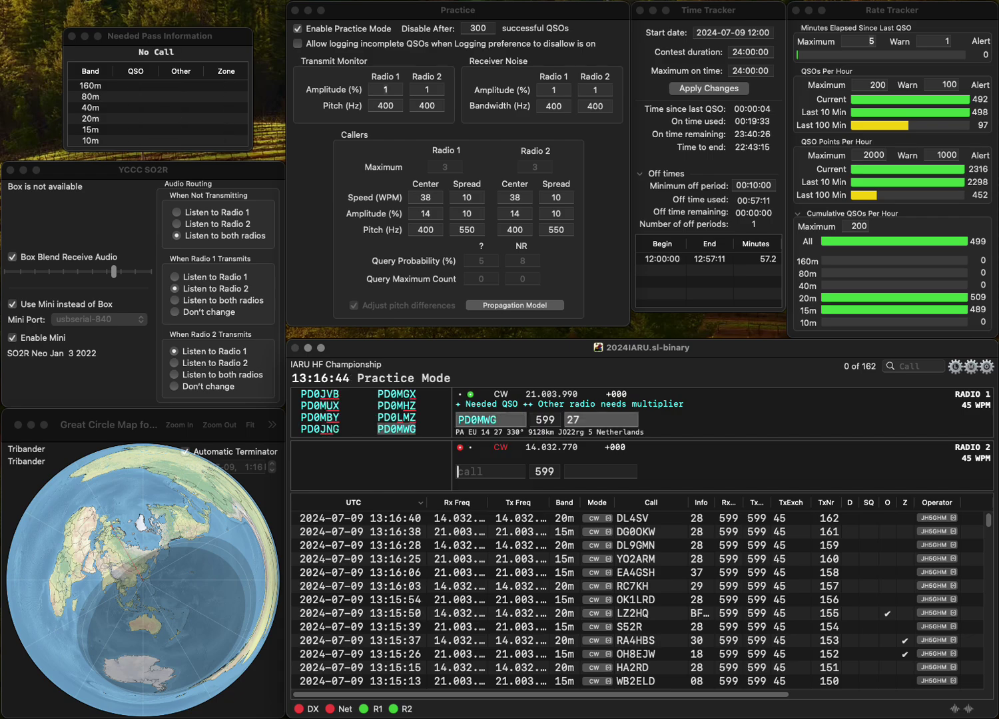
text(W)
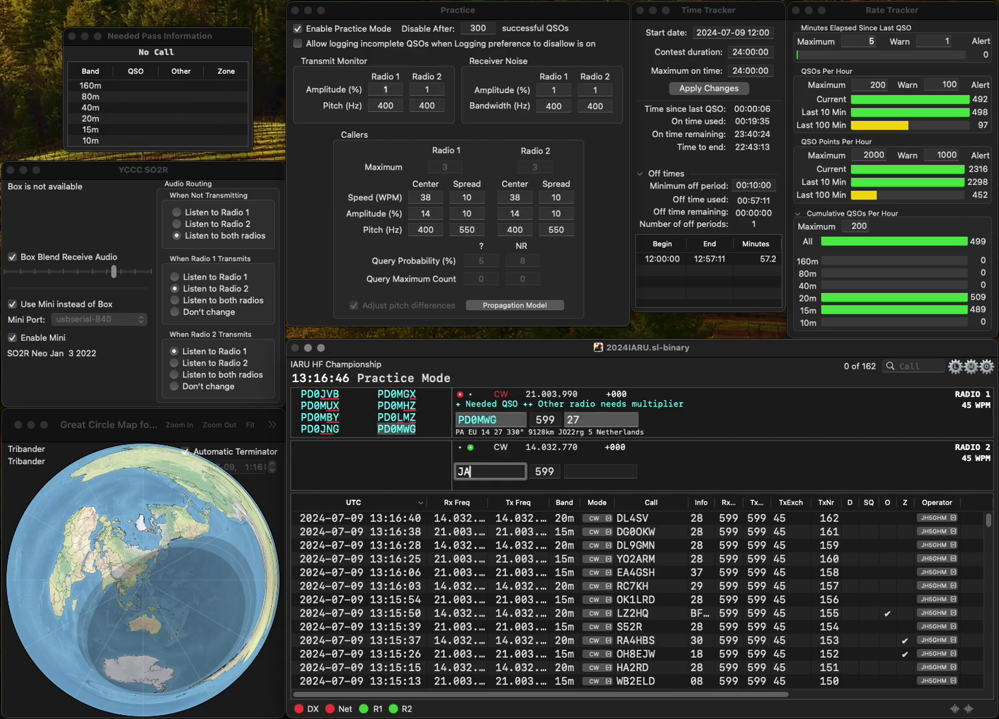
text(A0FVU)
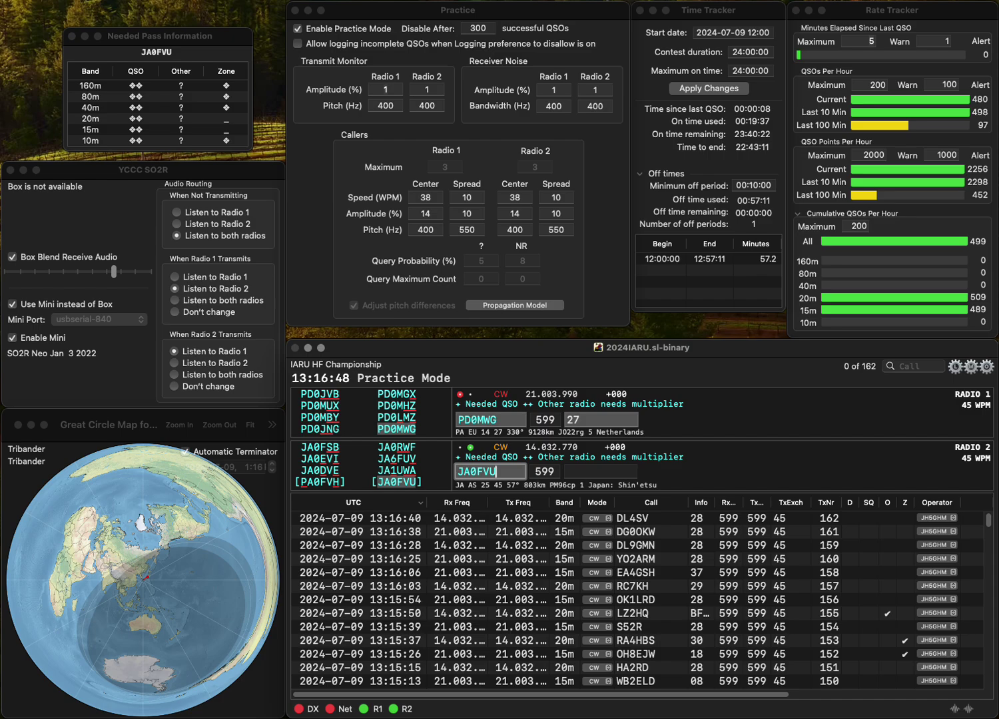
key(Return)
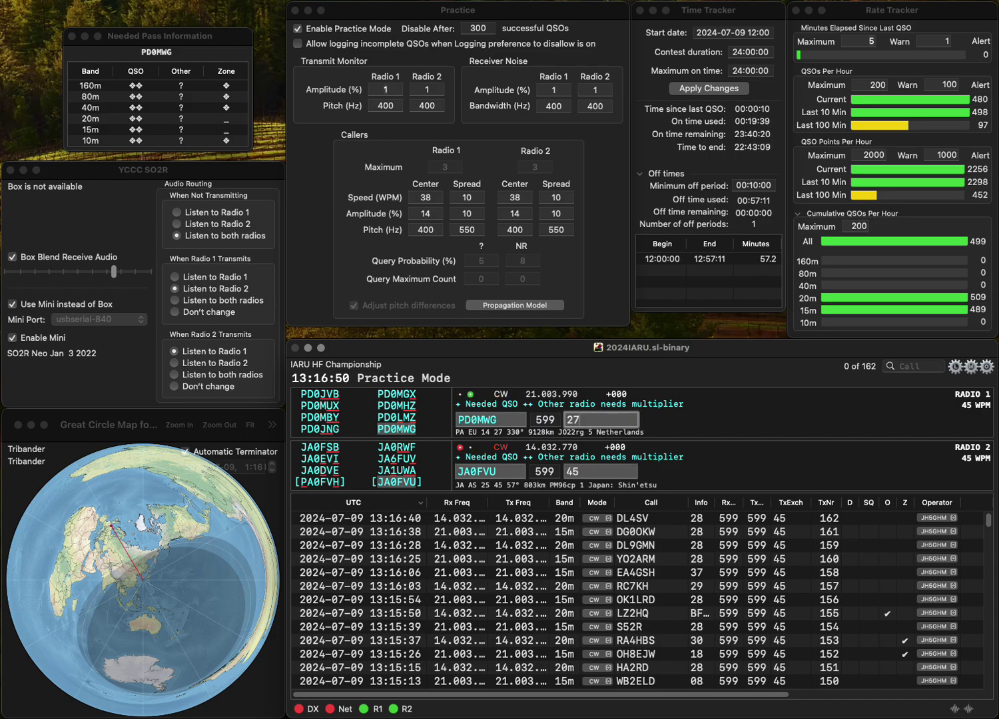
key(Return)
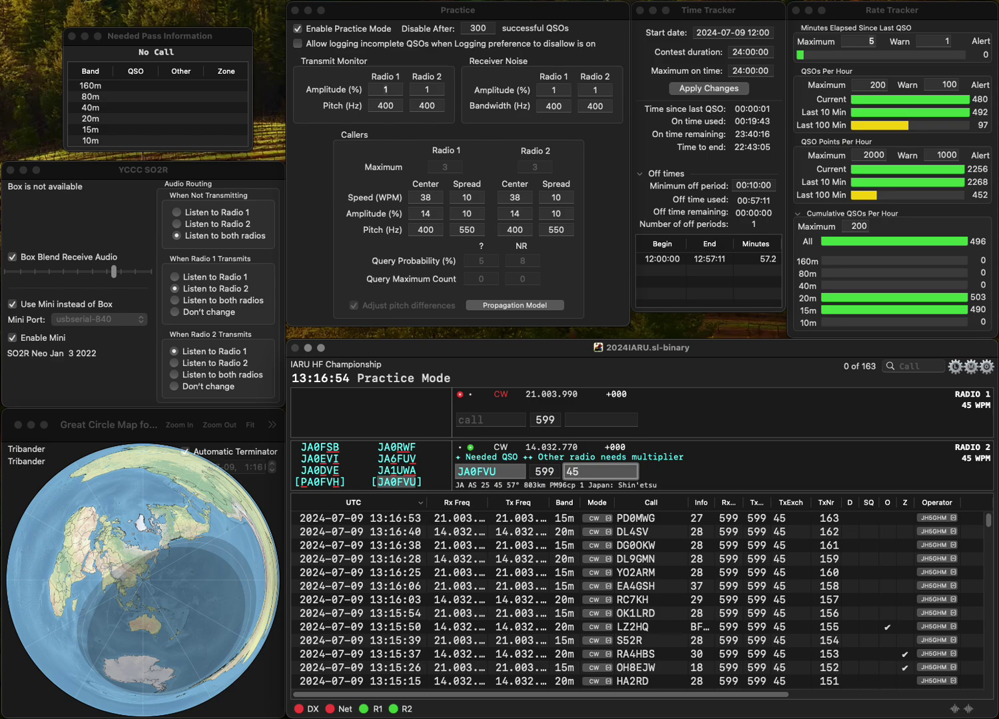
key(Return)
text(DL)
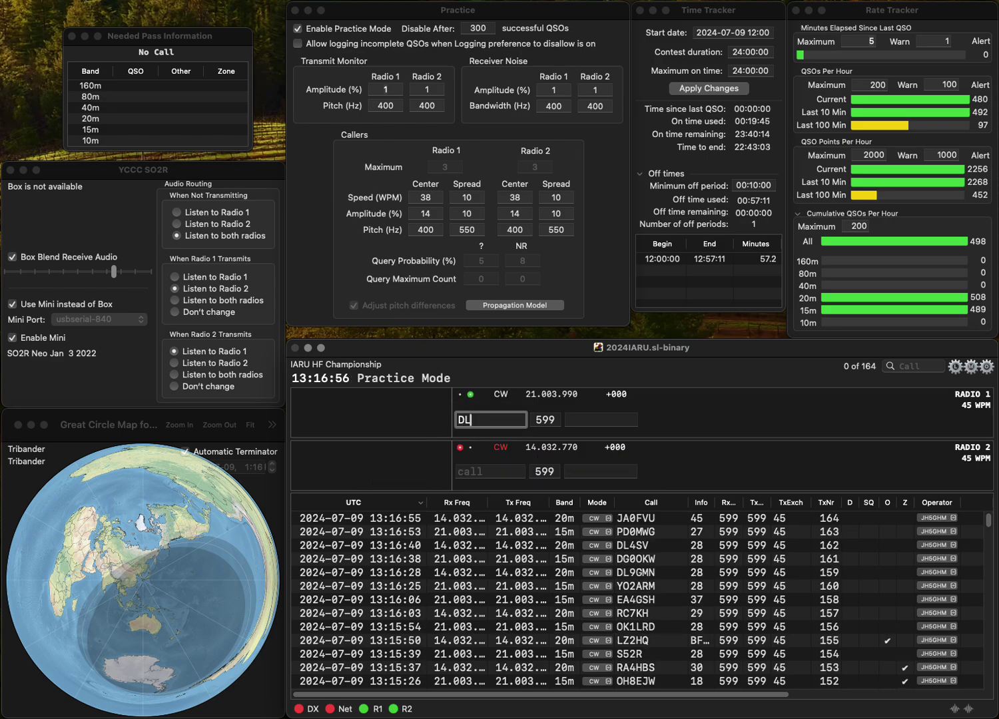
text(2MLU)
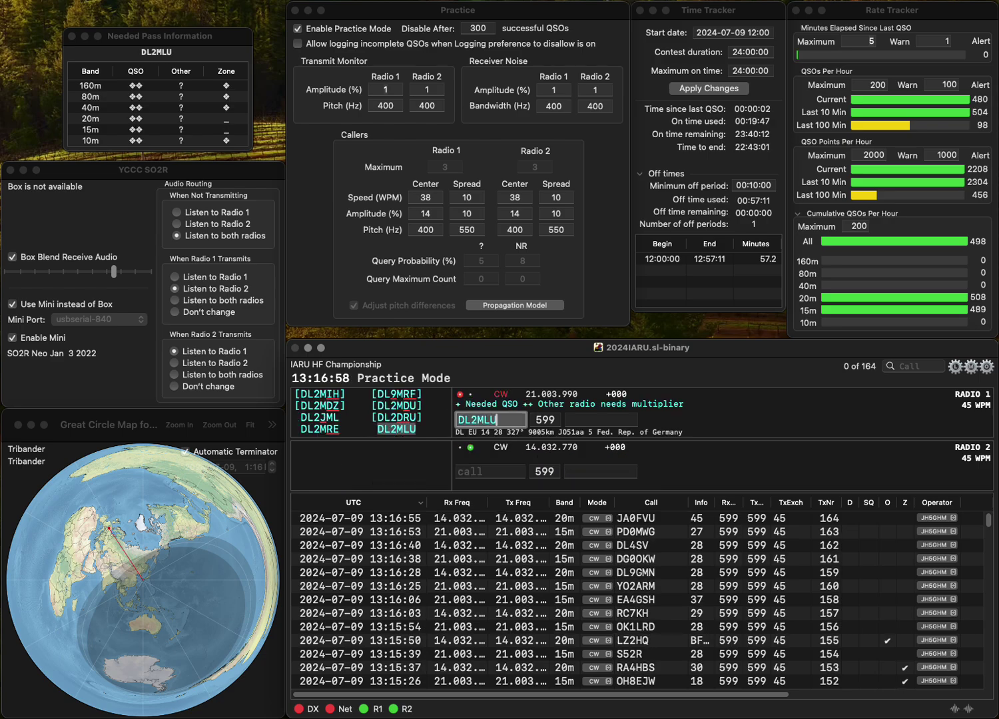
key(Return)
text(BOO)
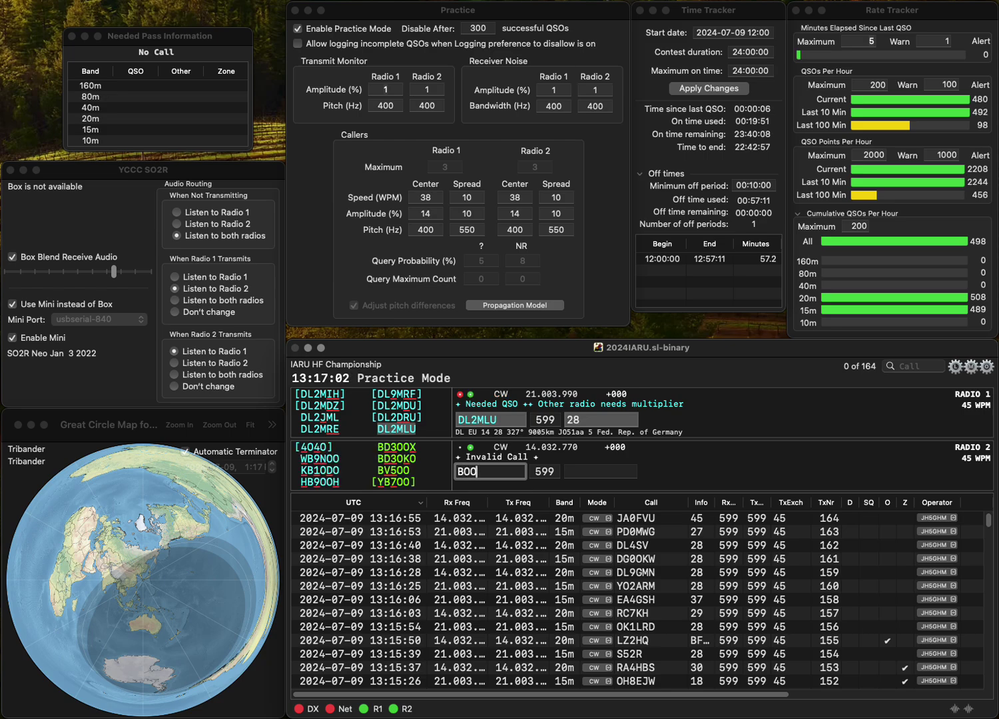
key(Return)
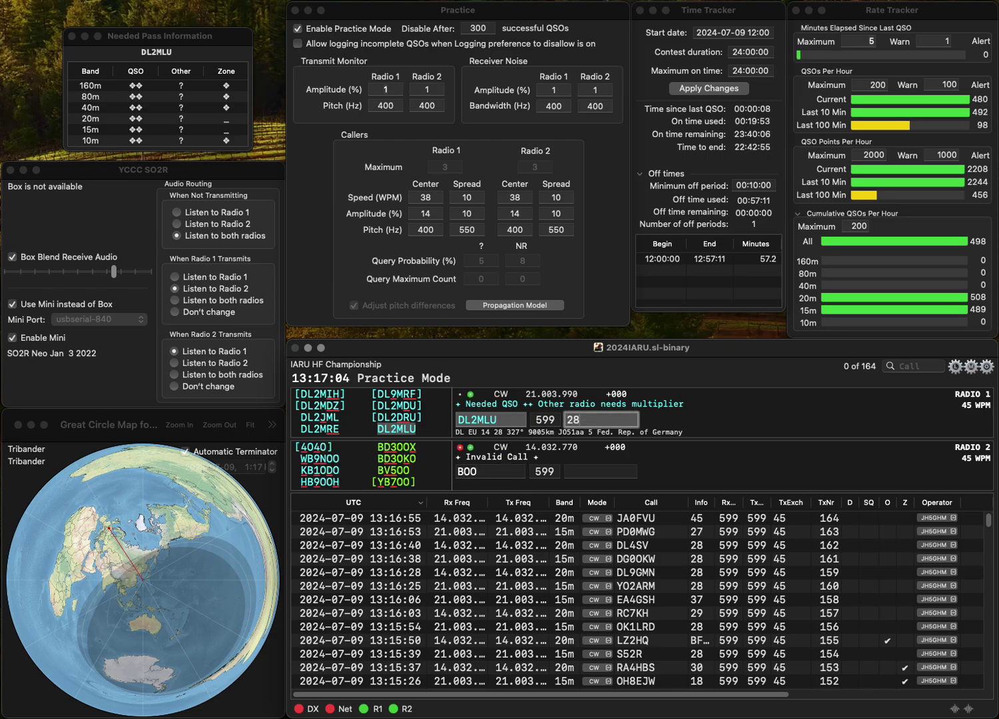
key(Return)
text(J)
text(M)
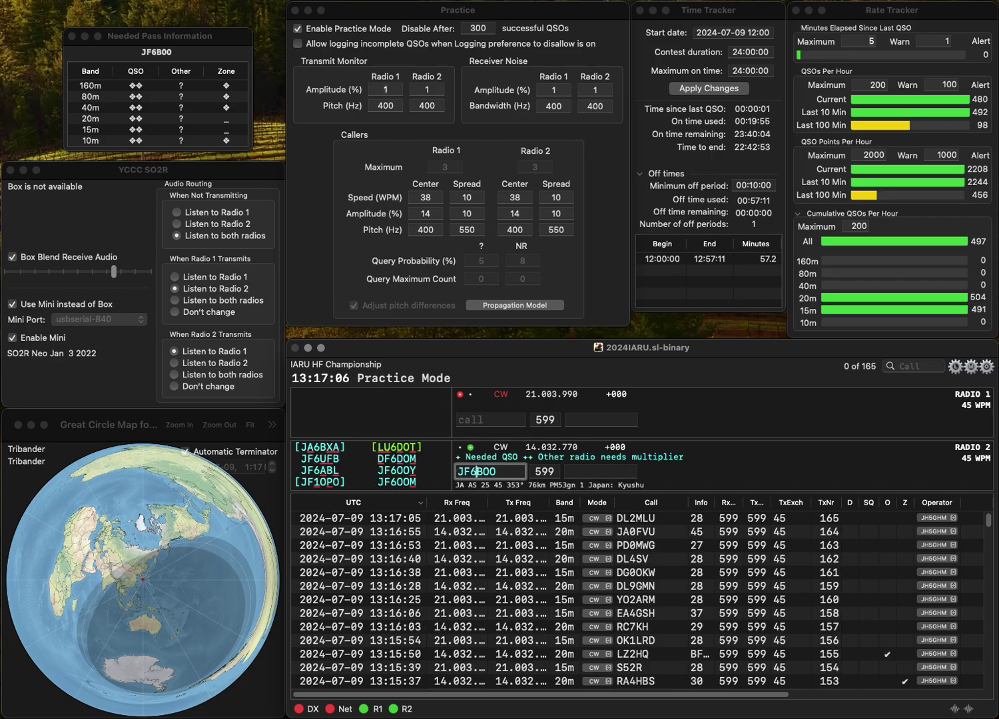
key(Return)
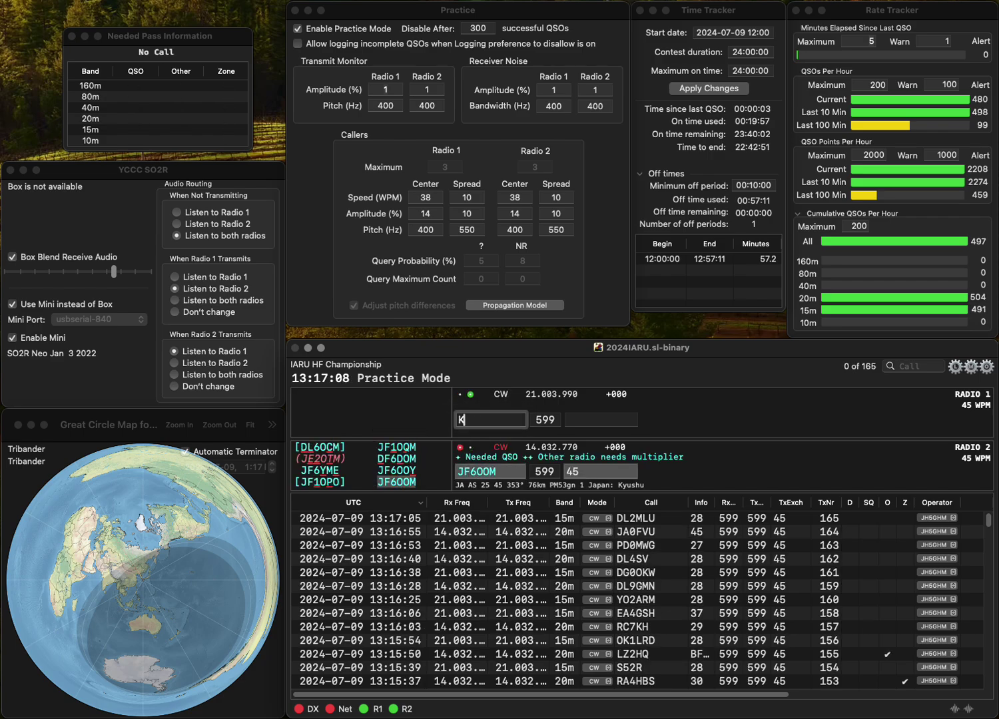
text(KE8RJU)
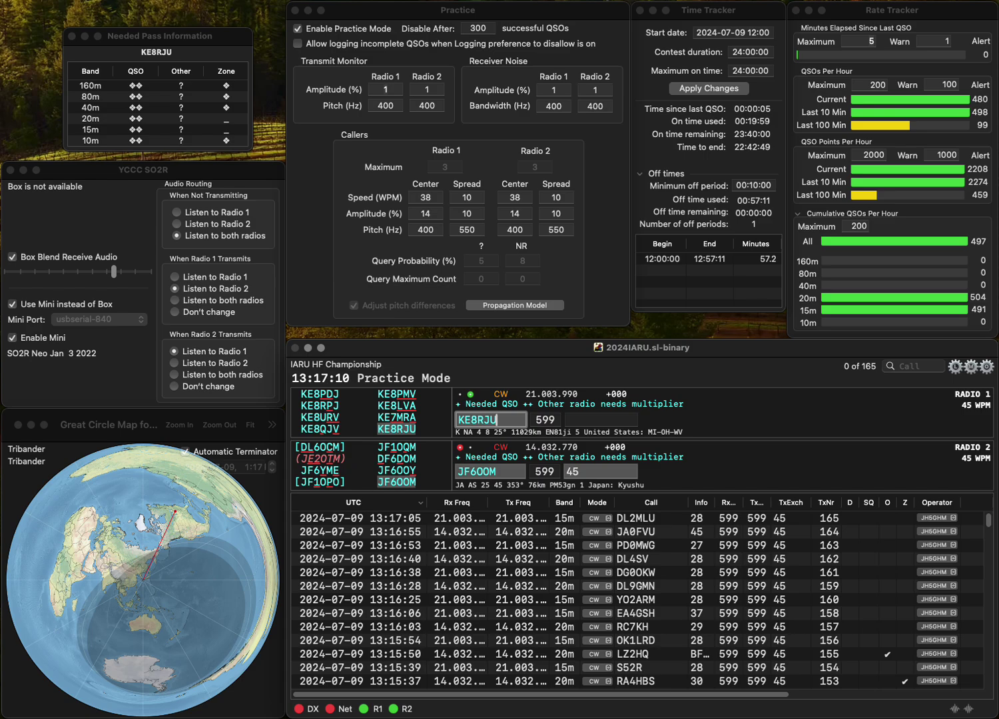
key(Return)
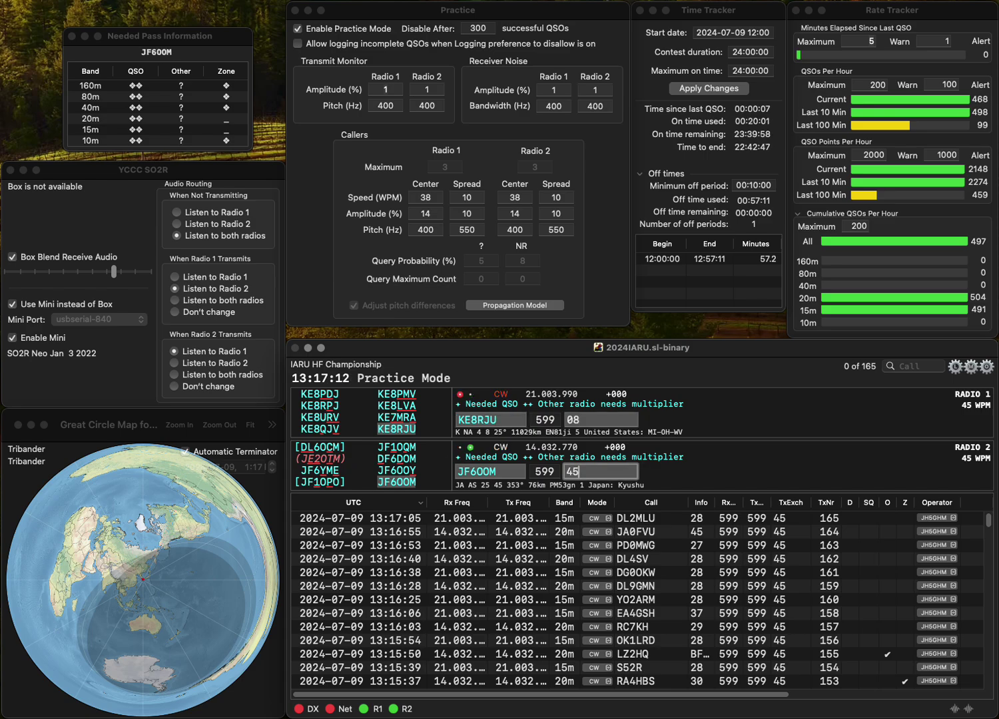
key(Return)
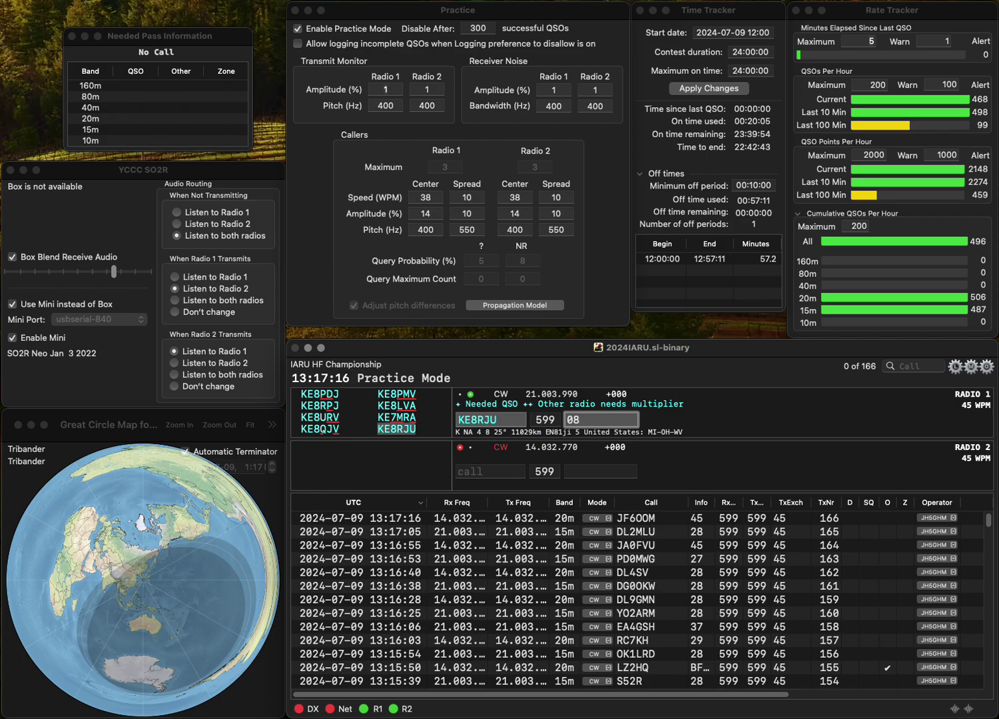
key(Return)
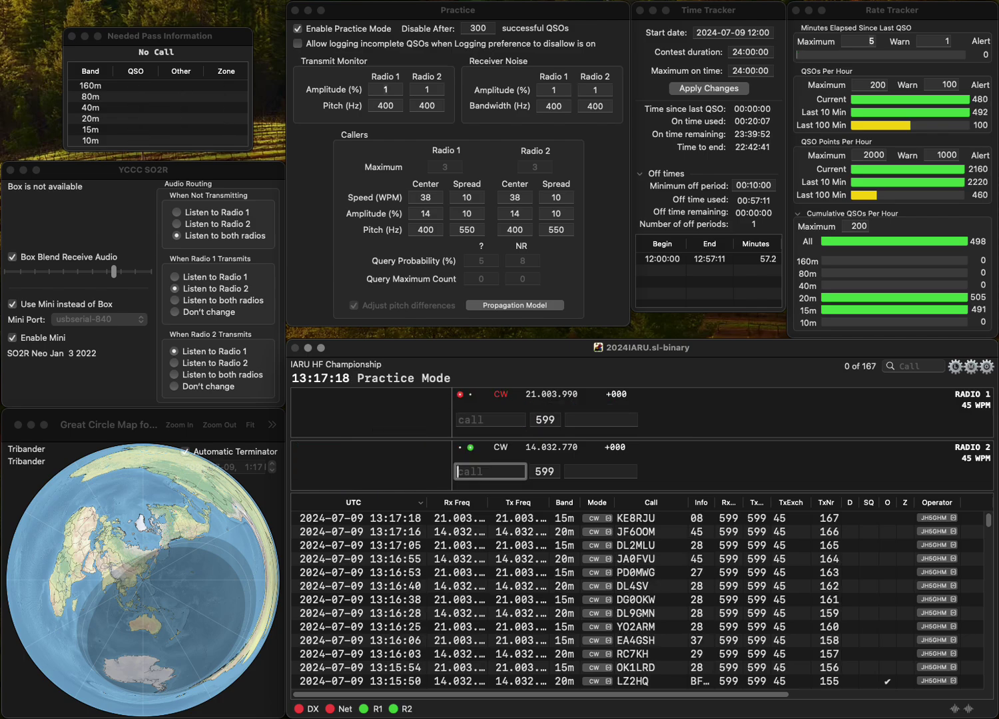
text(G4FAL)
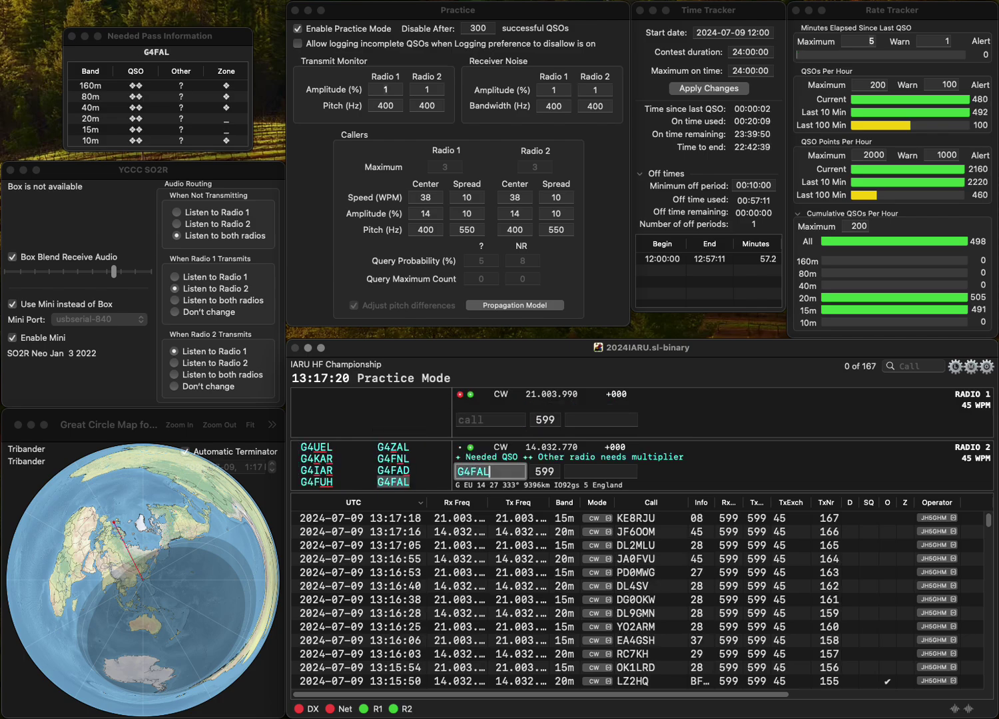
key(Return)
text(NN5Z)
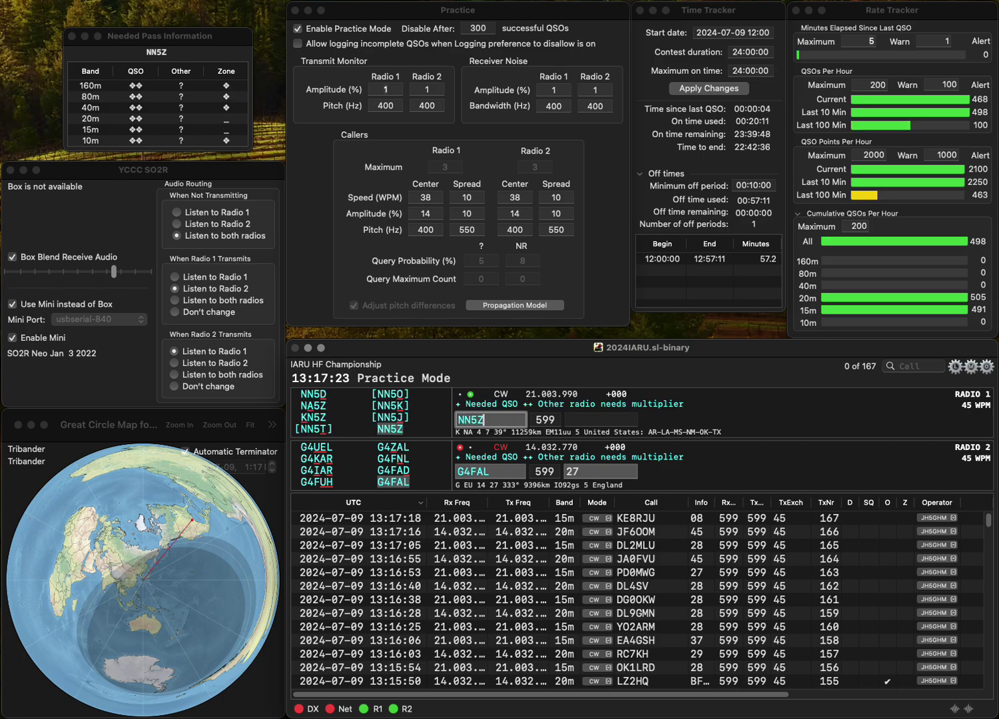
key(Return)
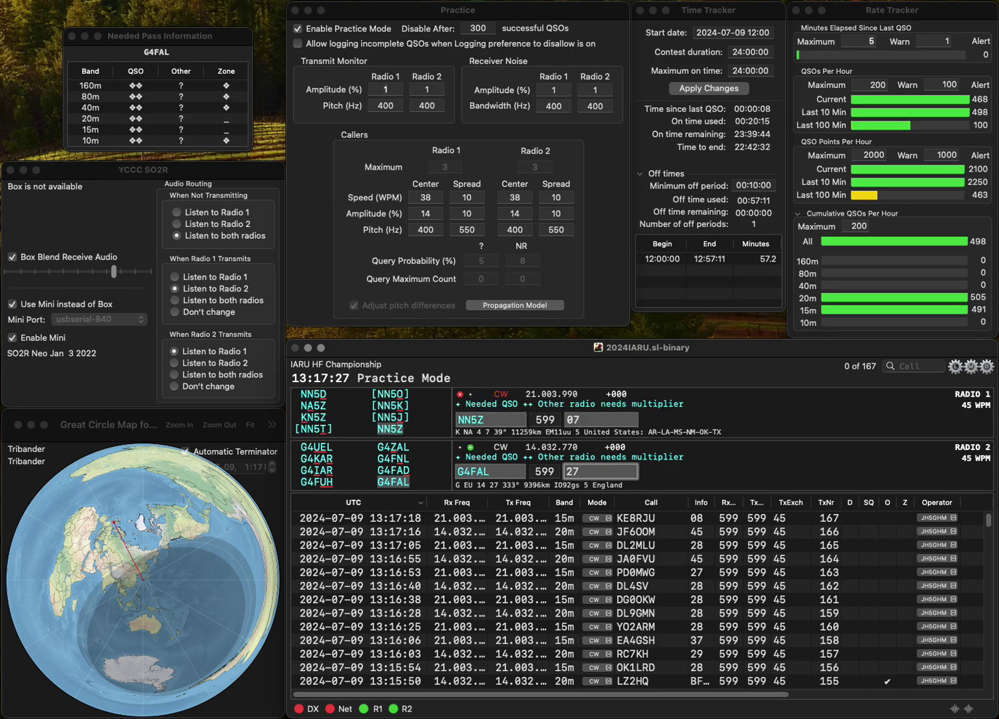
key(Return)
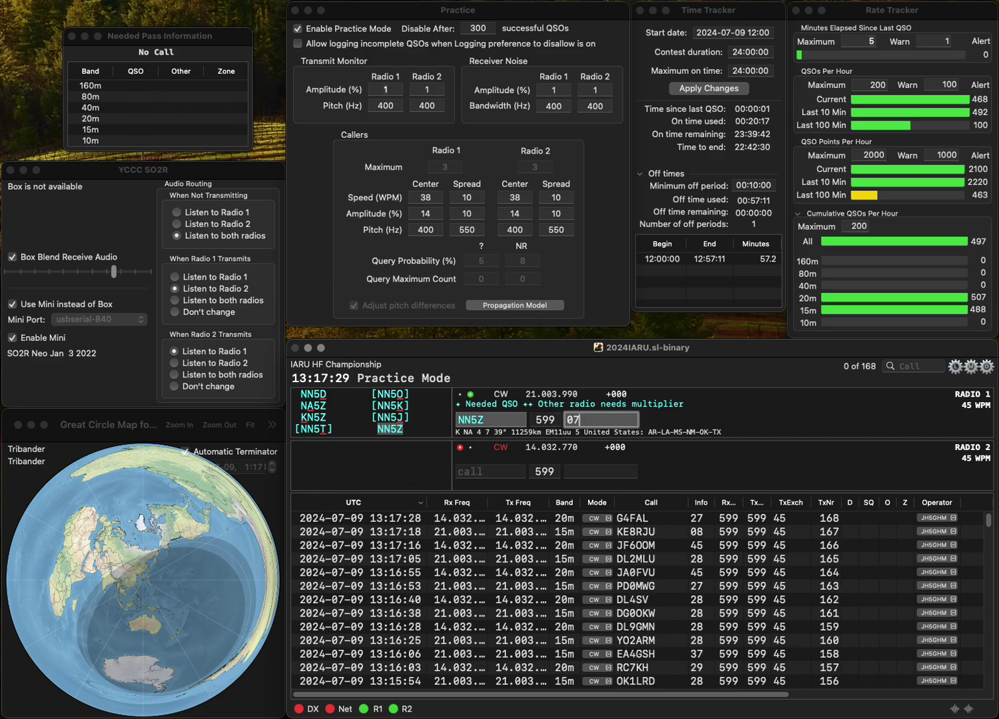
key(Tab)
key(Left)
key(Left)
key(Left)
key(BackSpace)
text(S)
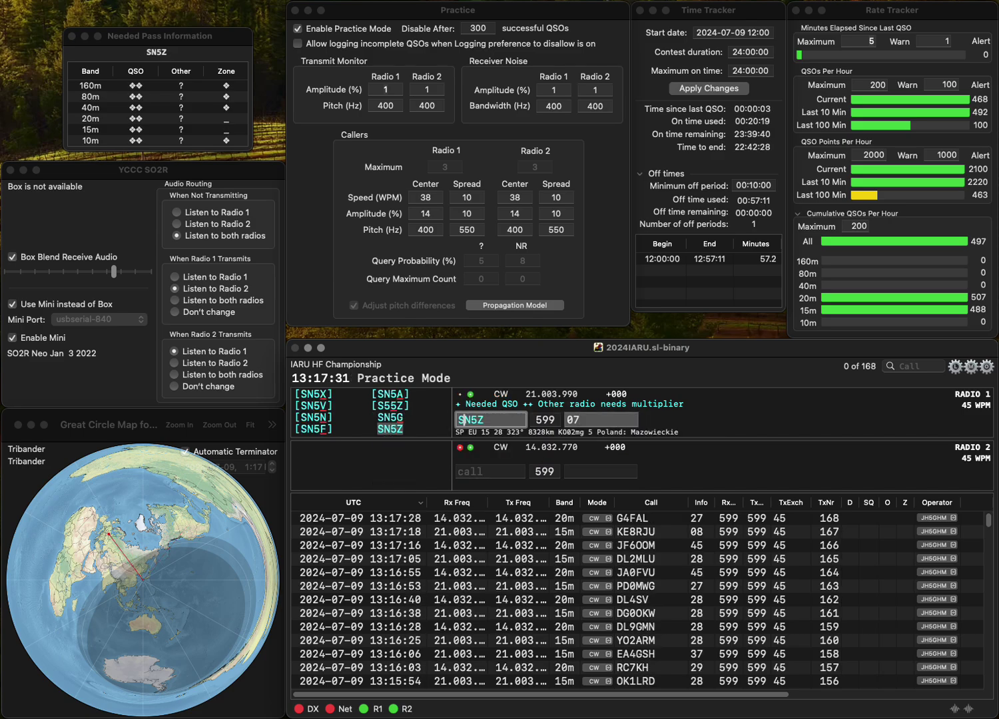
key(Return)
- Complete the partial call FIY as I3FIY on 20m, then log SN5Z and I3FIY
text(FIY)
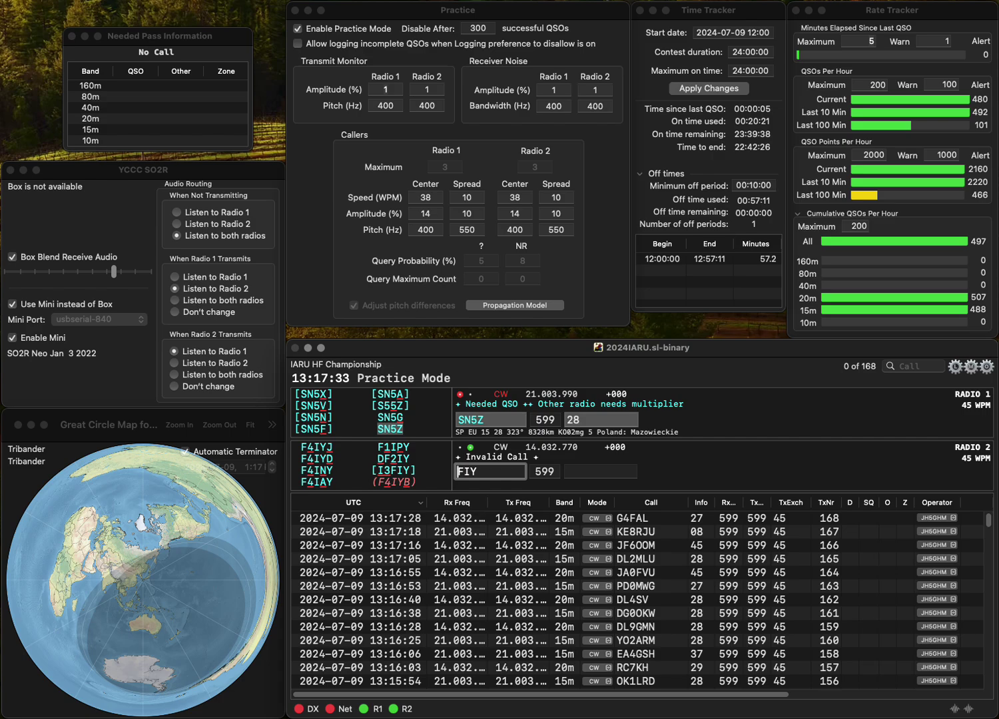
key(Left)
key(Left)
key(Left)
text(I3)
key(Return)
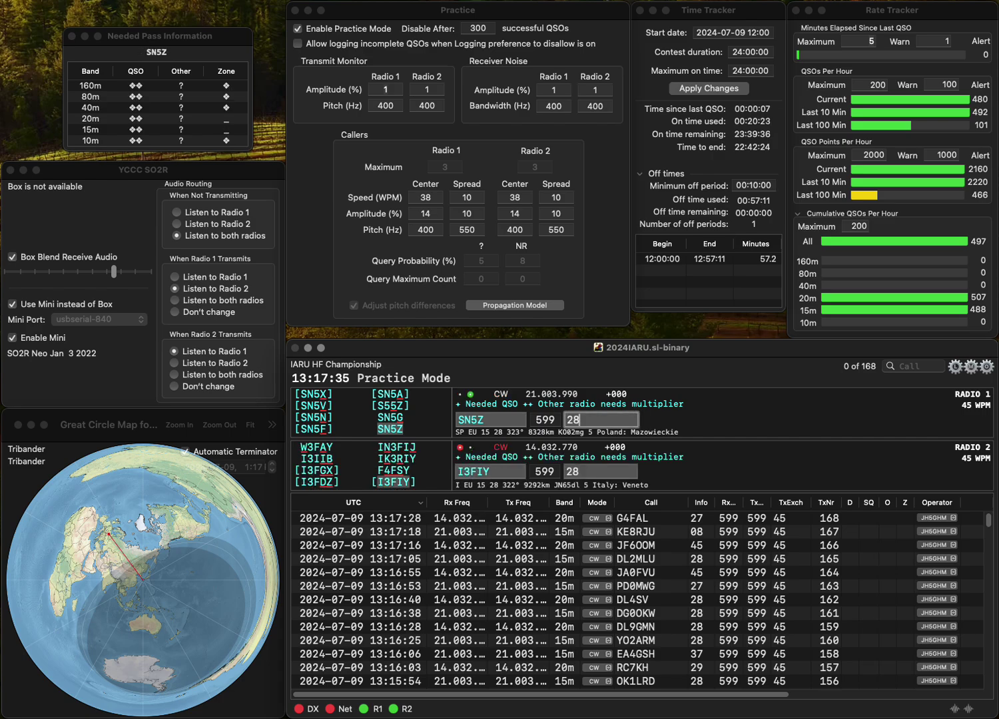
key(Return)
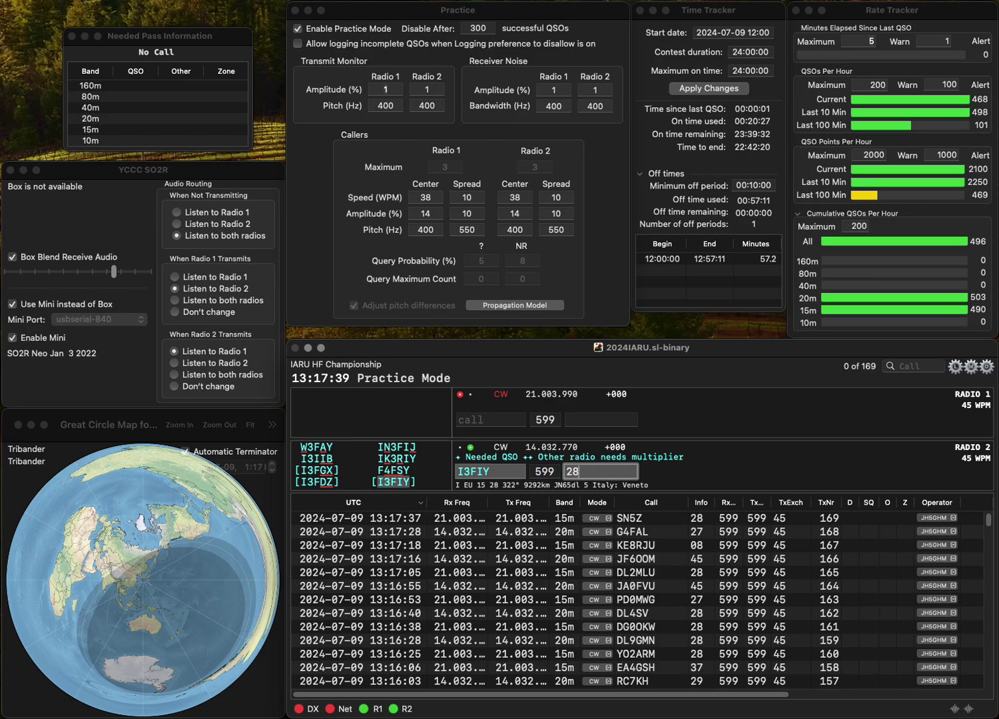
key(Return)
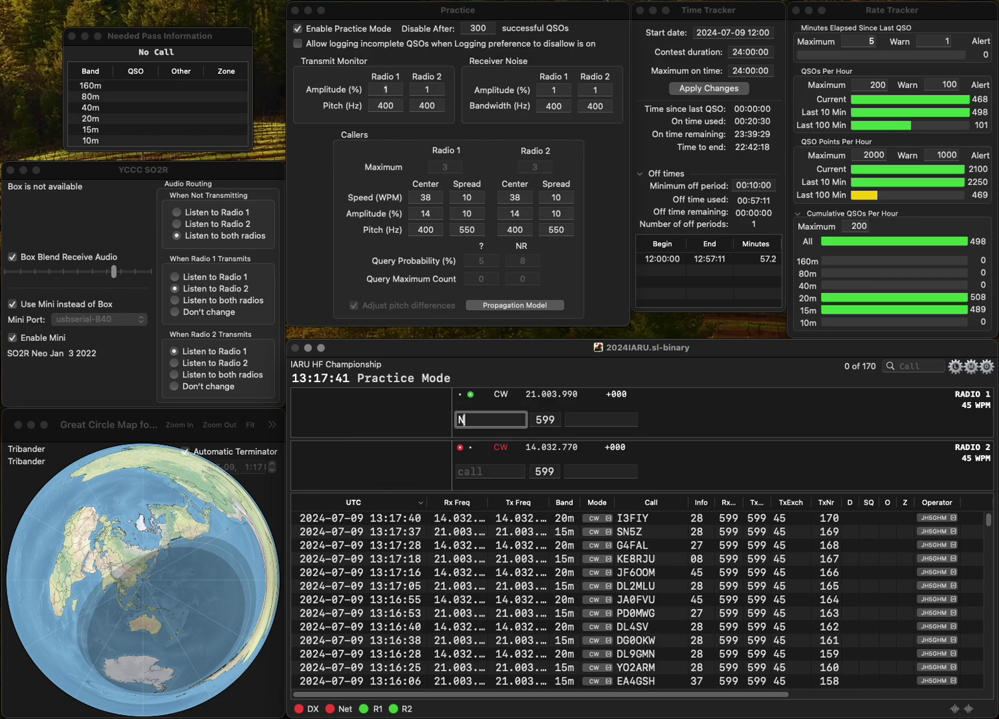
text(NF9V)
key(Return)
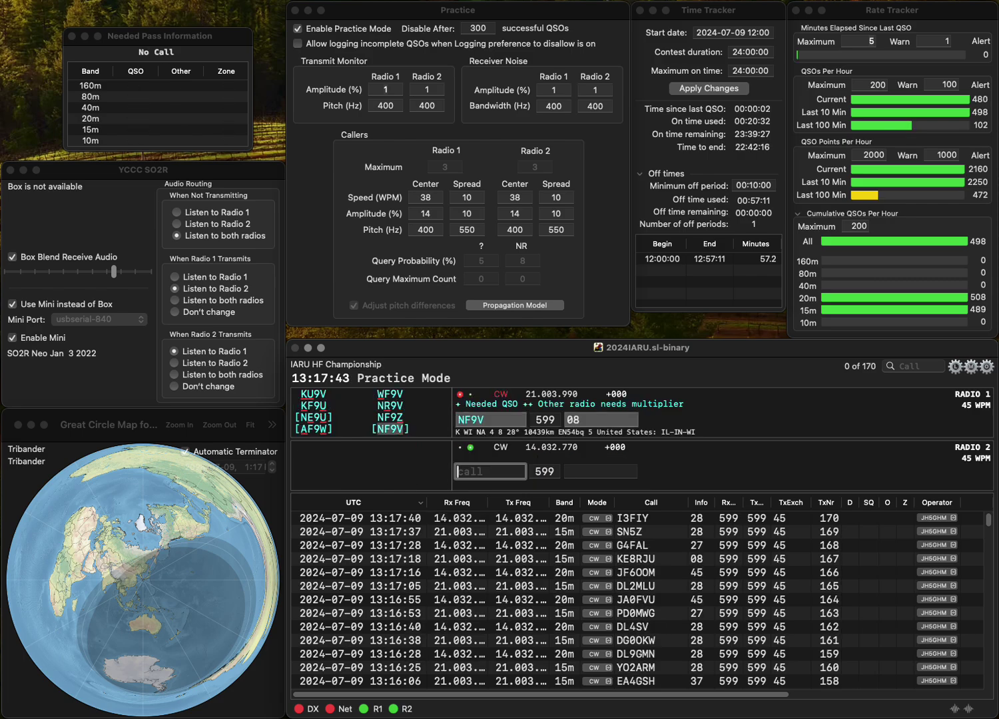
text(PA3CPH)
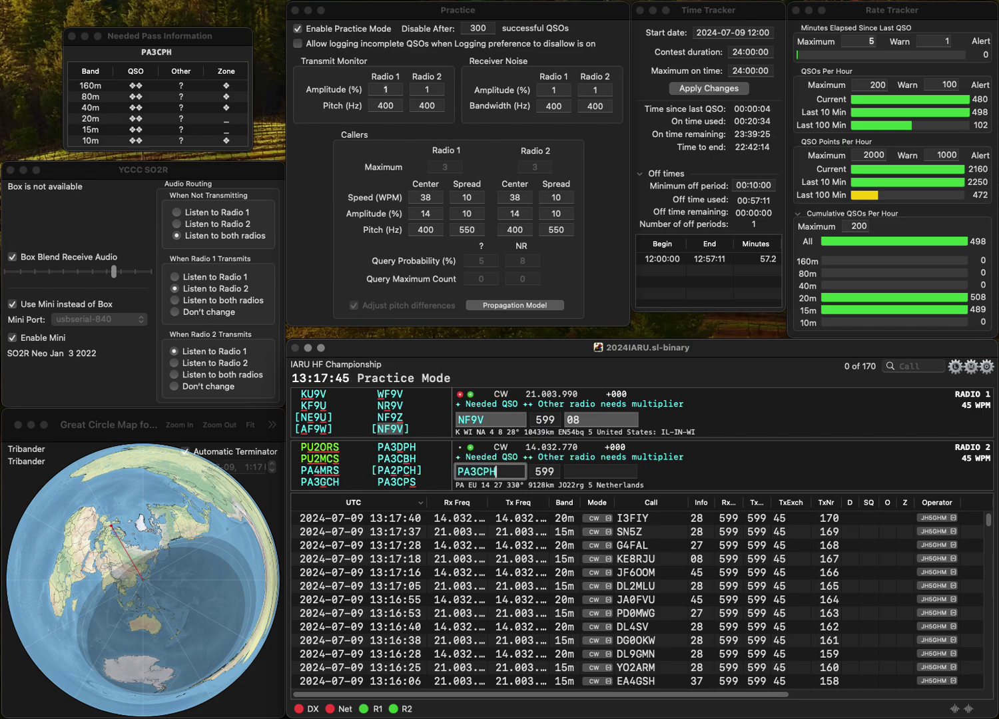
key(BackSpace)
text(S)
key(Return)
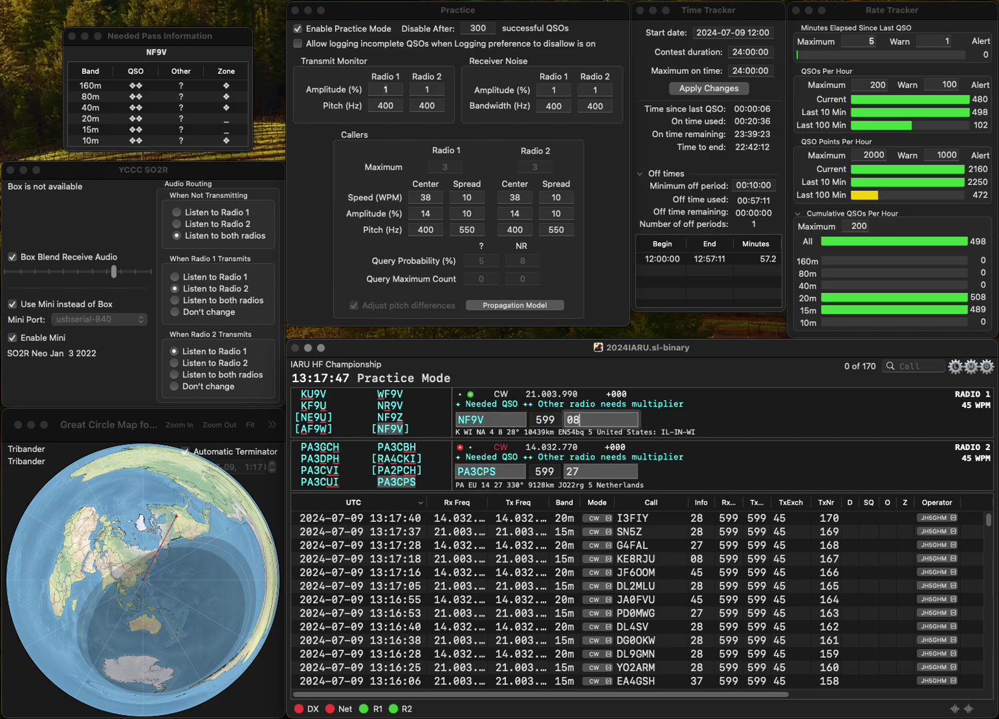
key(Down)
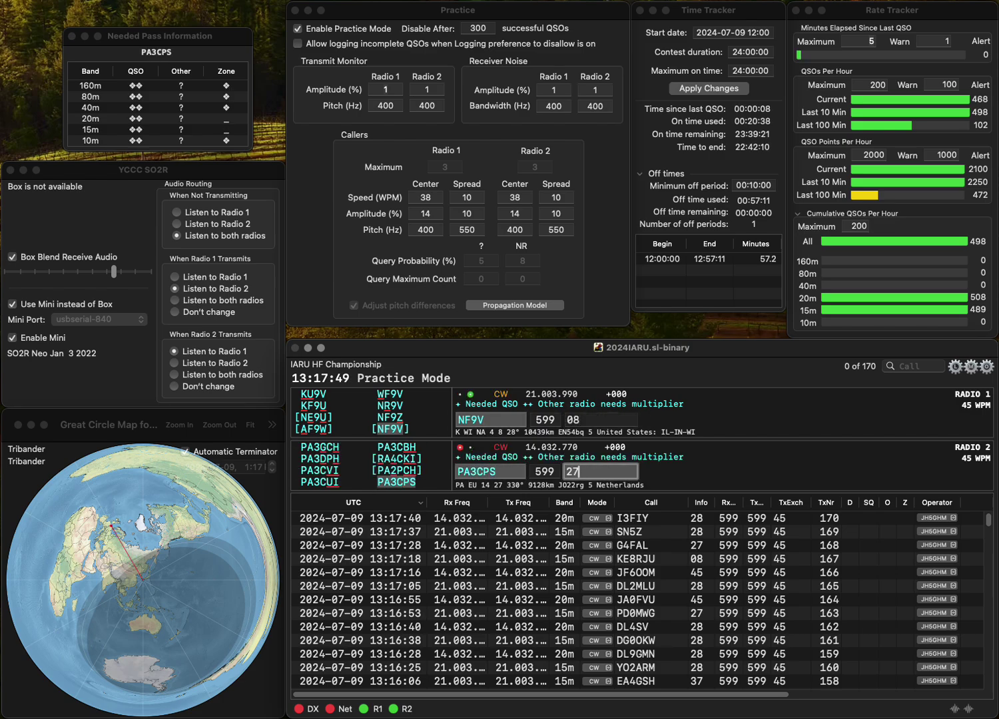
key(Return)
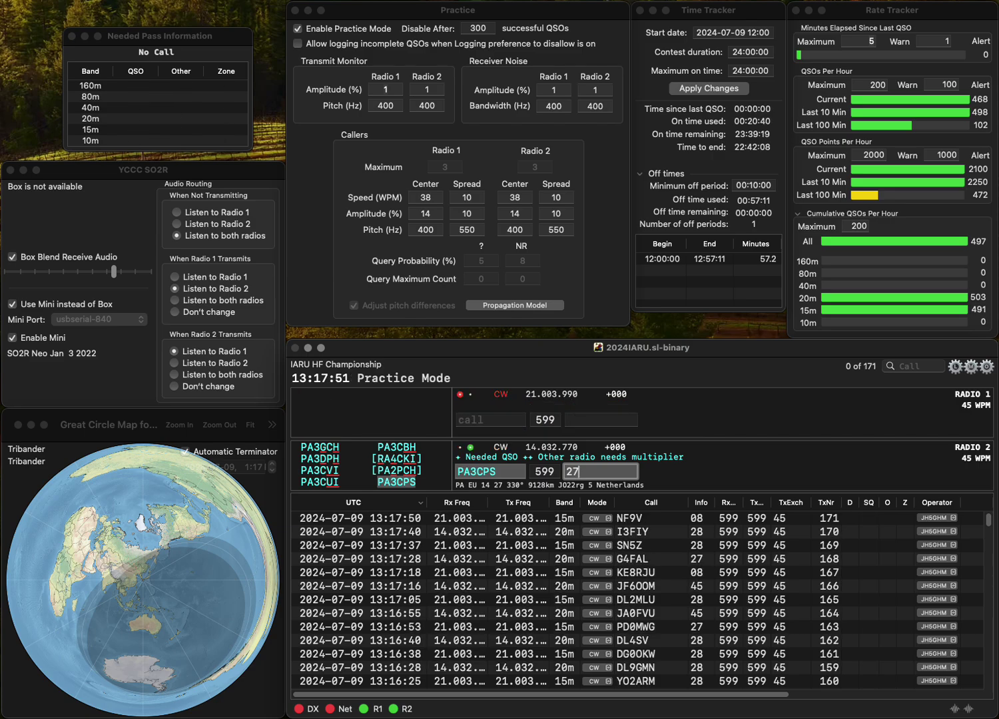
key(Return)
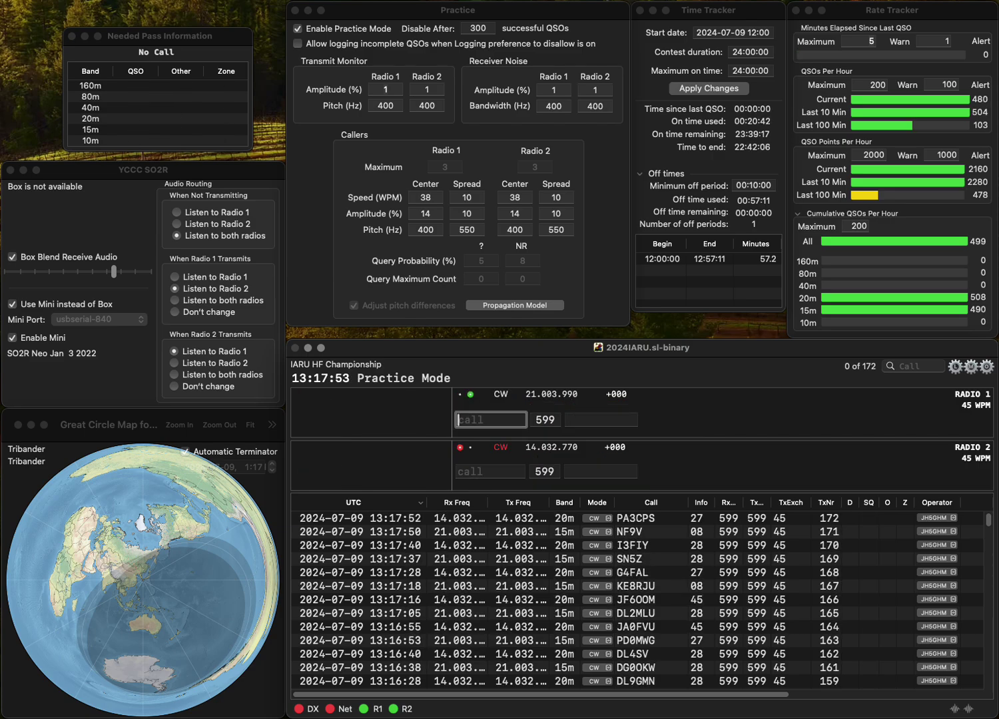
- Send the exchange to KC3VYE on radio 1, start calling on radio 2, and log KC3VYE
text(KC3VYE)
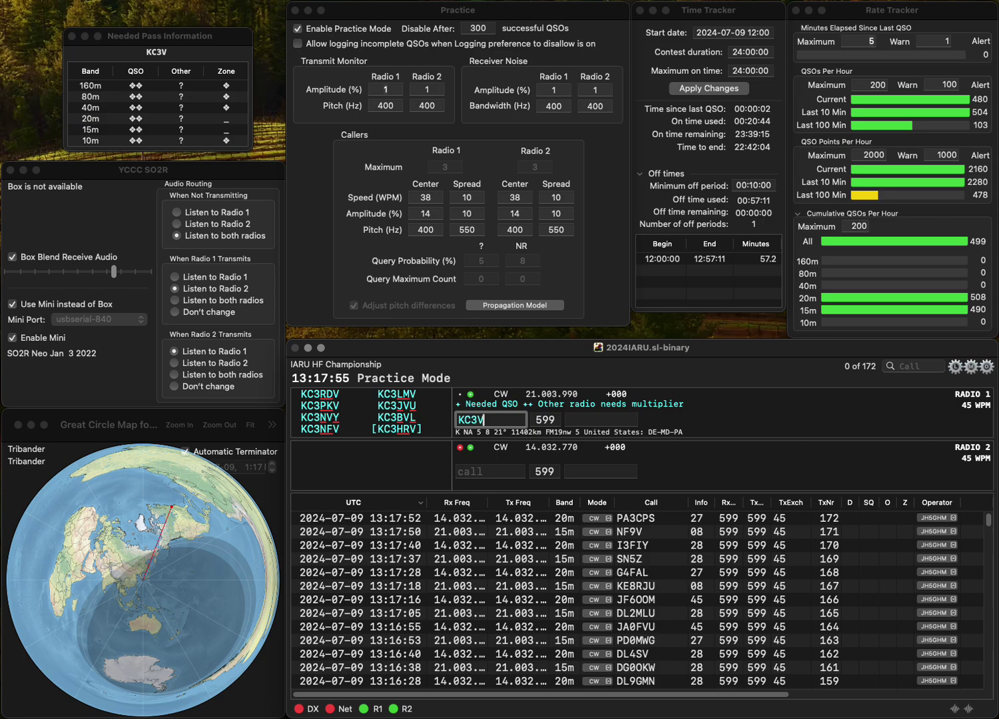
key(Return)
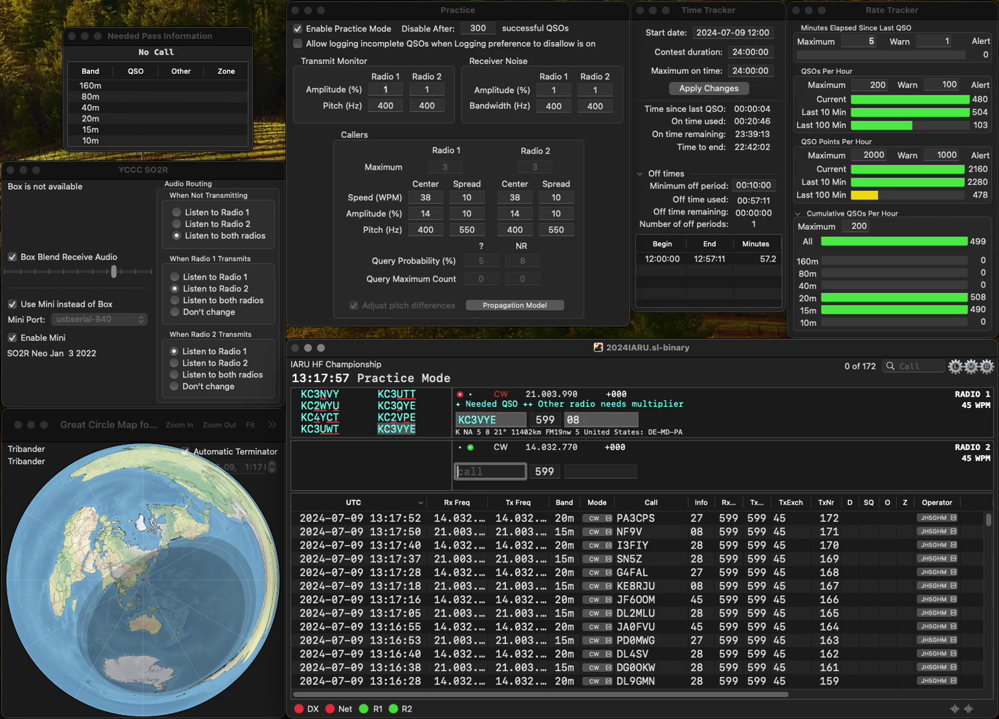
text(0OLH)
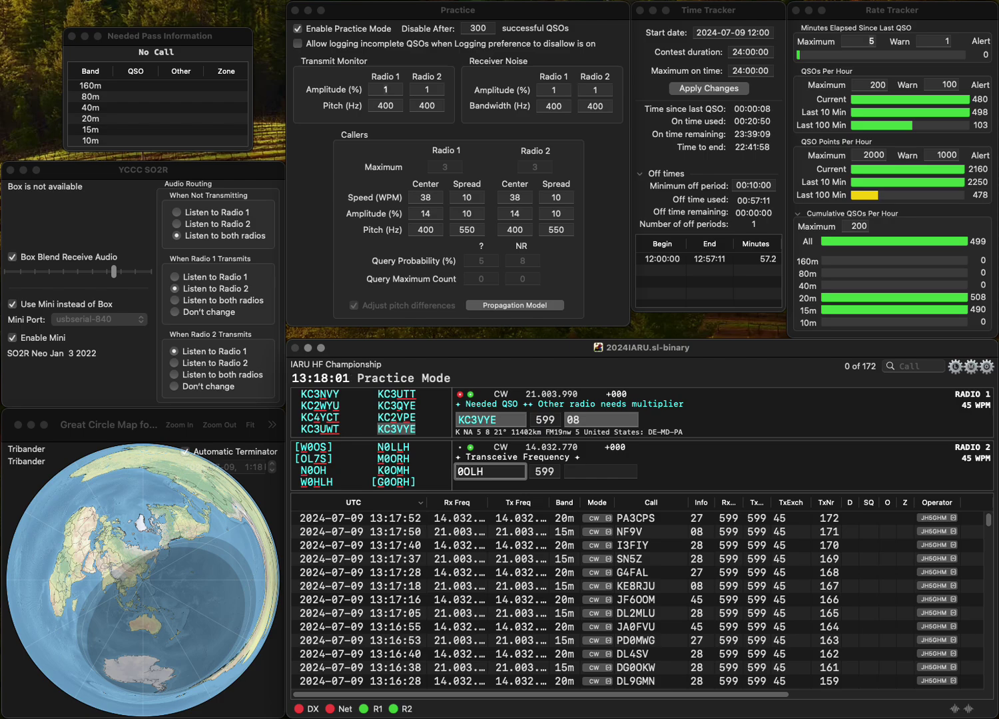
text(G)
key(BackSpace)
key(Return)
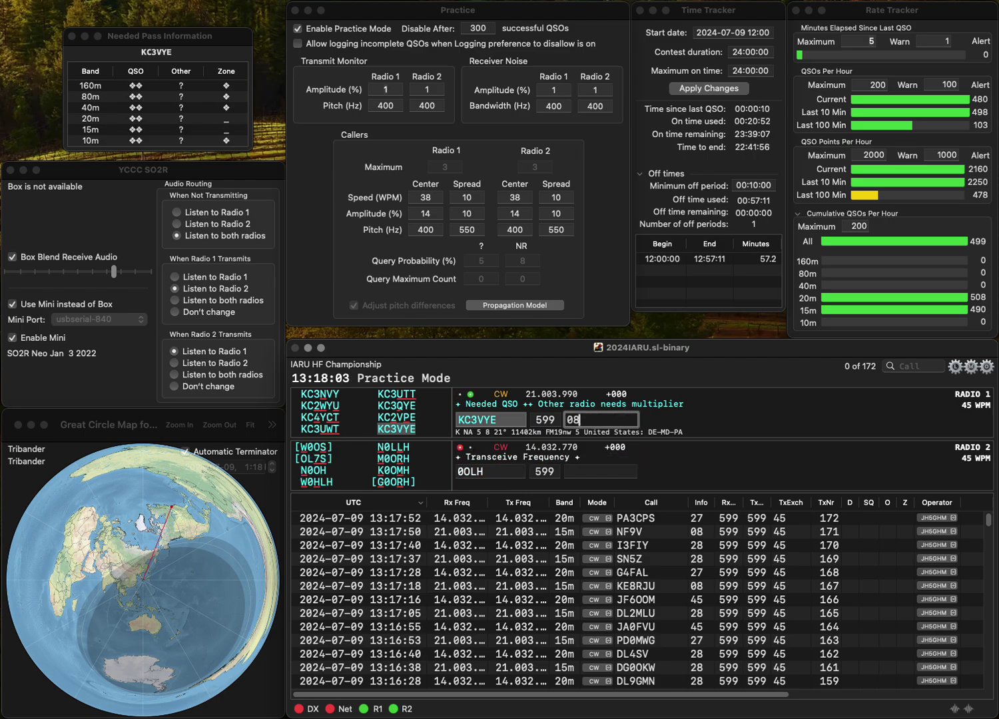
key(Return)
text(G)
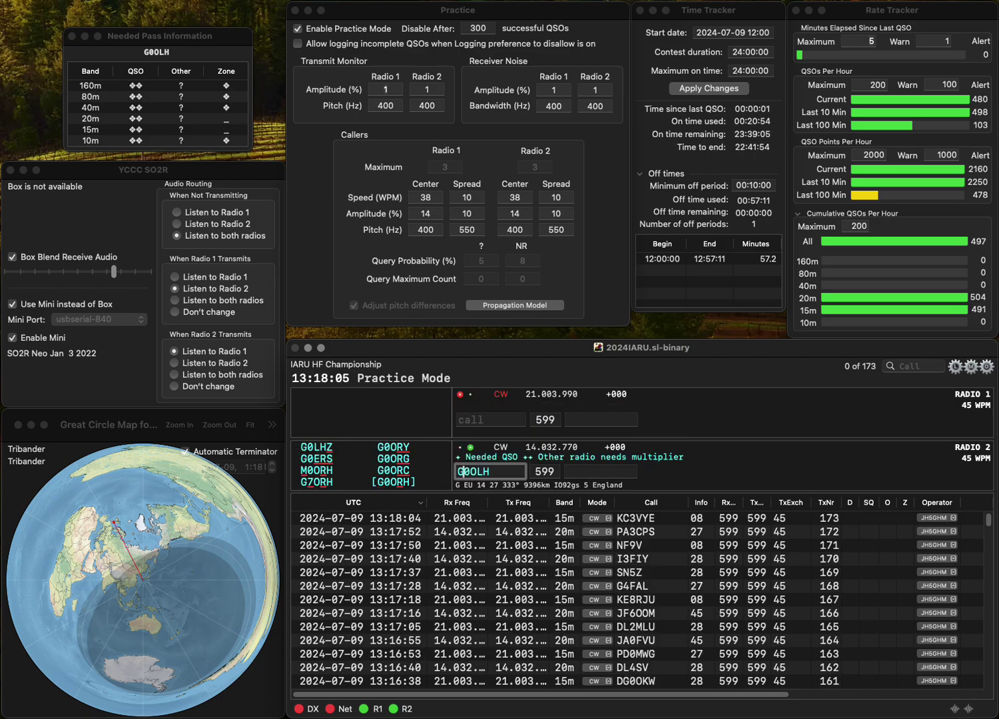
key(Right)
key(Right)
text(R)
key(Delete)
key(Return)
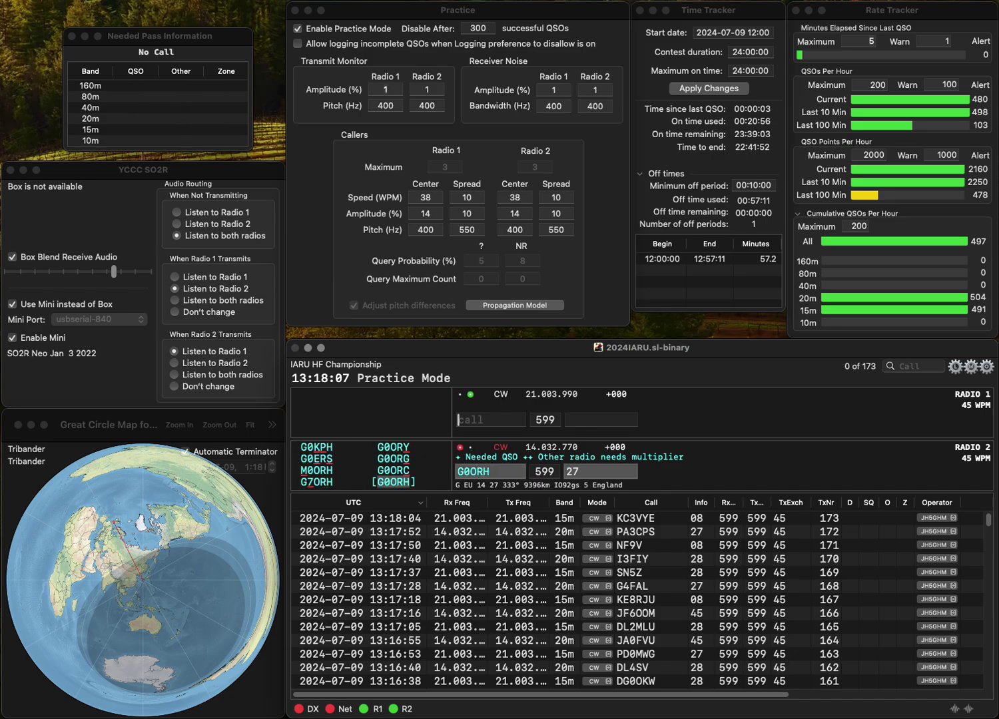
text(NIE)
text(E6EX)
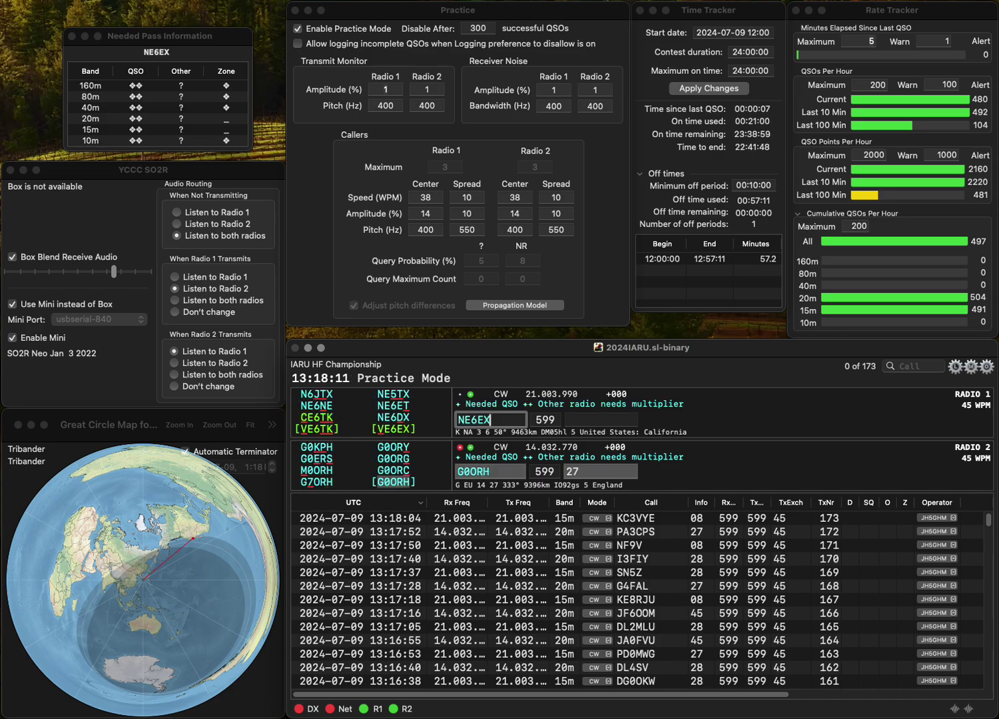
key(Return)
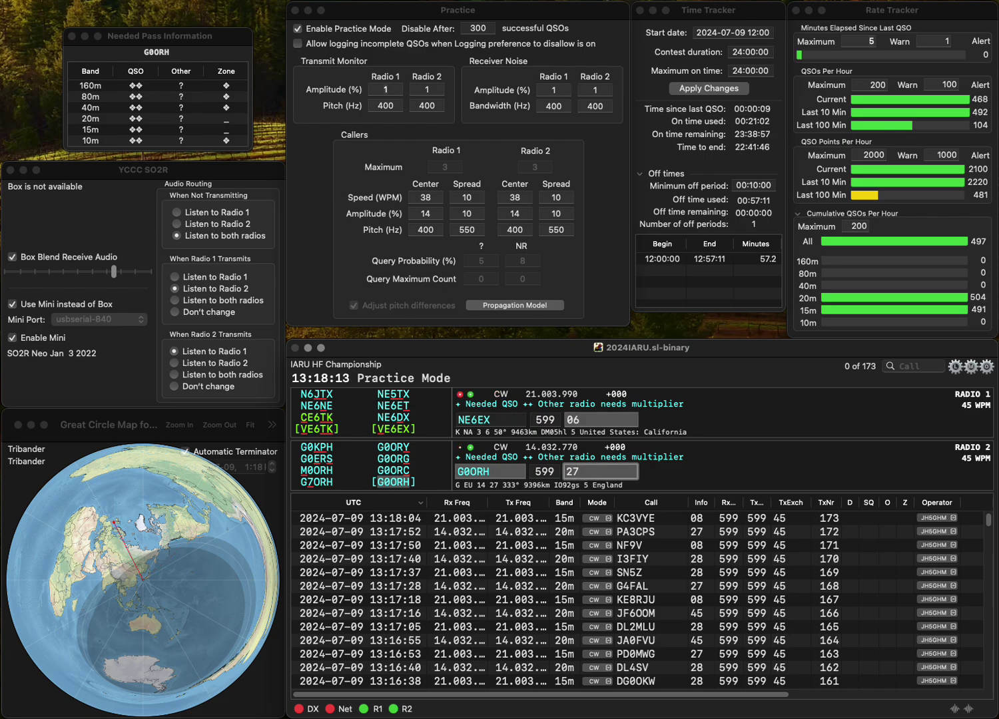
key(Return)
- Correct NE6EX to NE5TX and resend, call DK3RY on radio 2, and log NE5TX
key(Left)
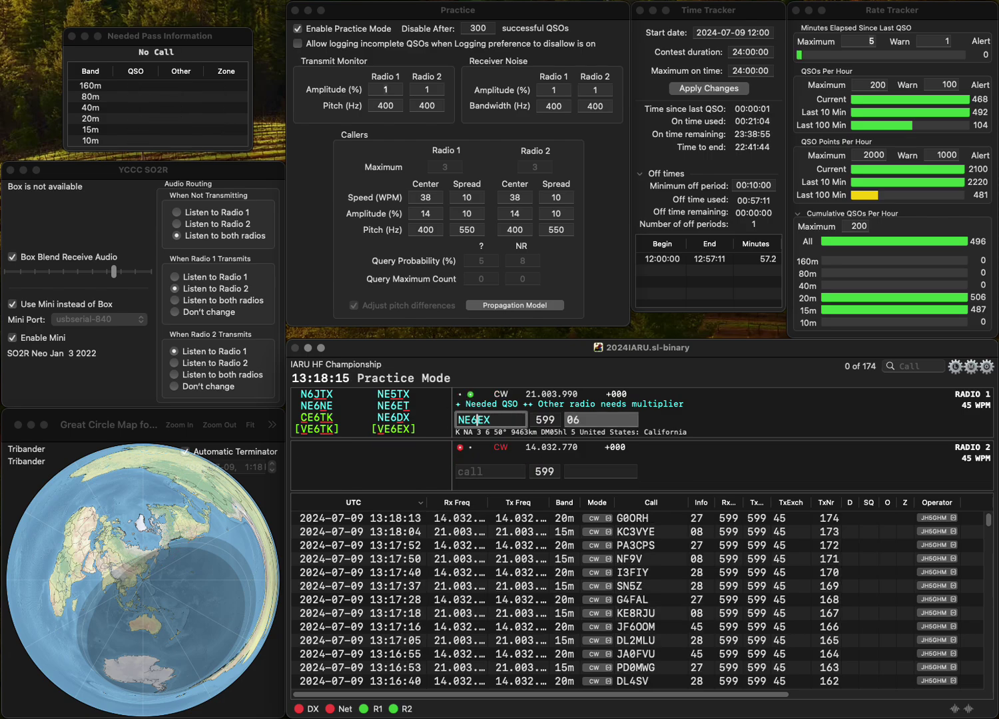
key(BackSpace)
key(BackSpace)
text(5T)
key(Return)
text(DK3RY)
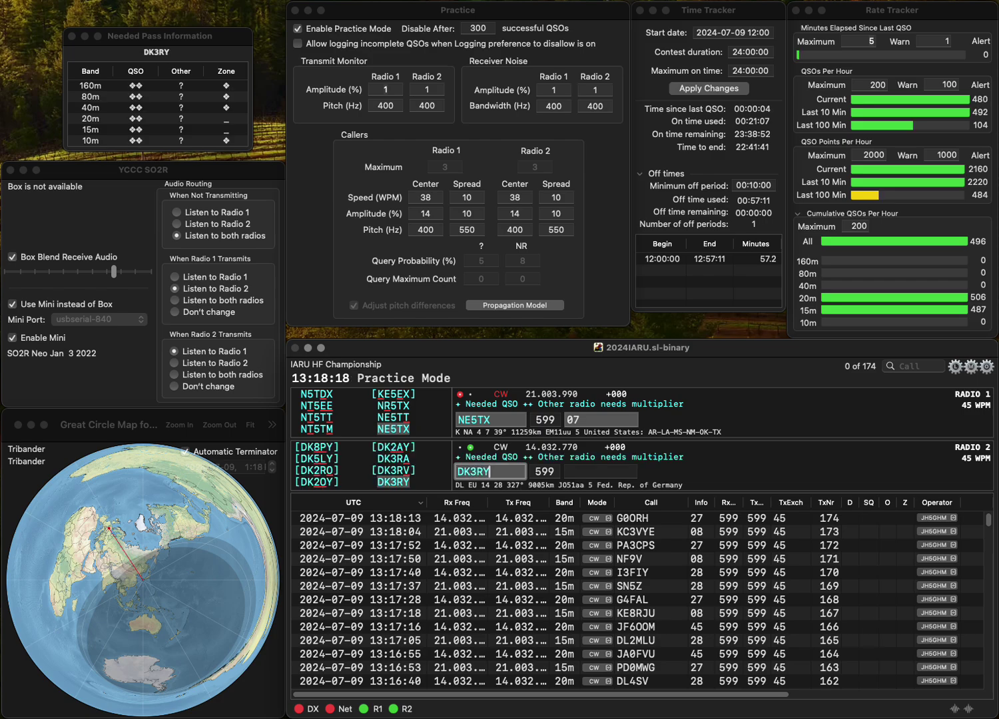
key(Return)
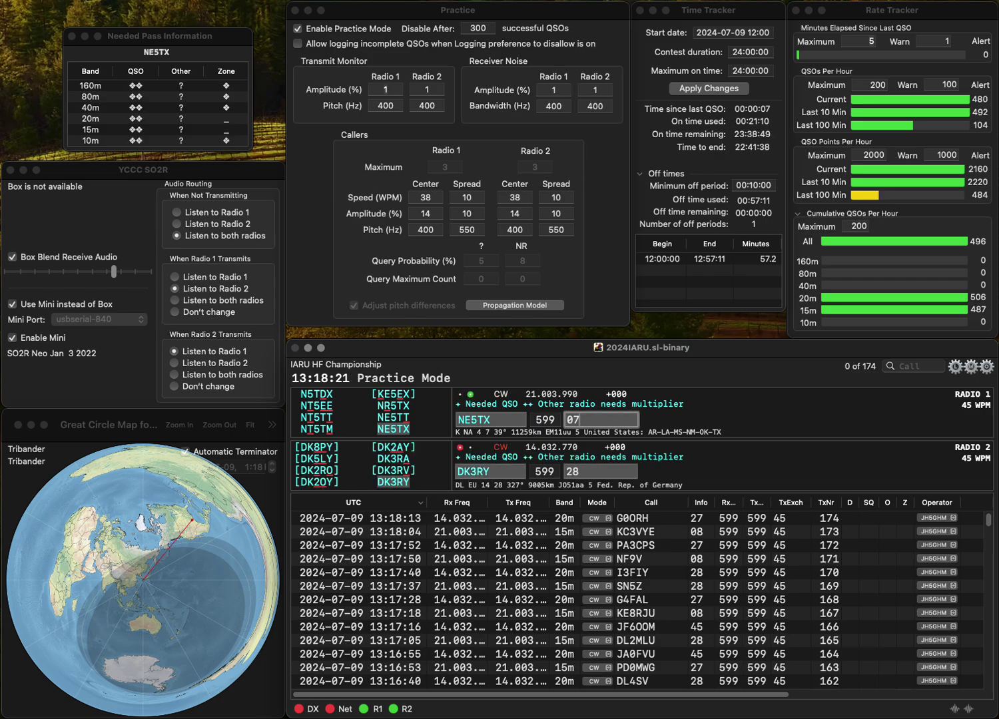
key(Return)
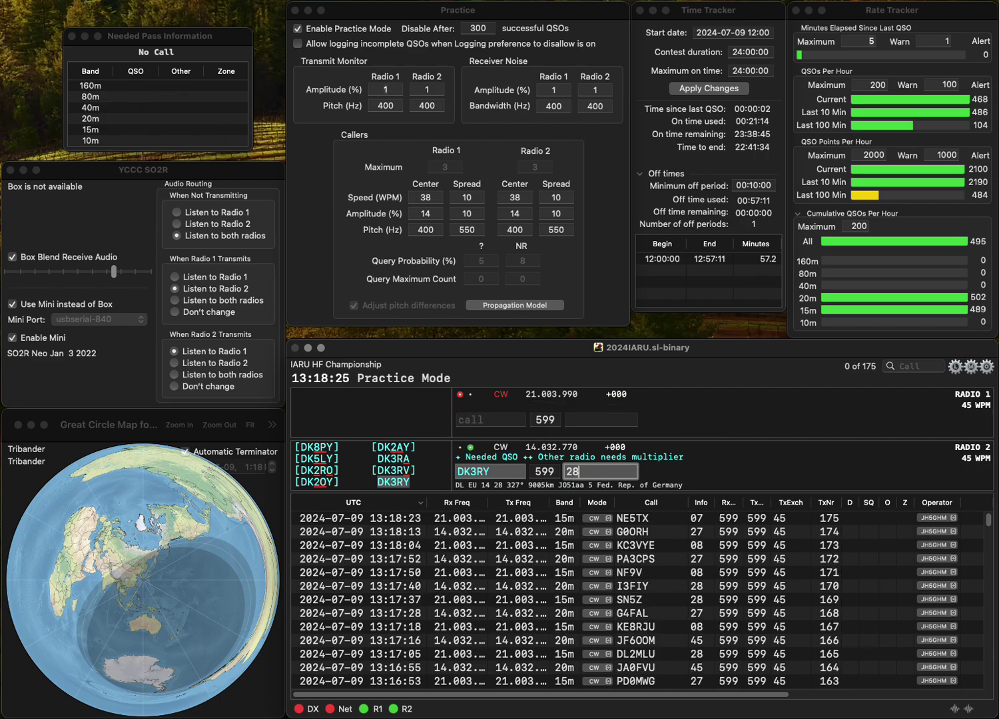
- Work and log LB3RE on radio 1 and YO2BCO on radio 2
text(LB3RE)
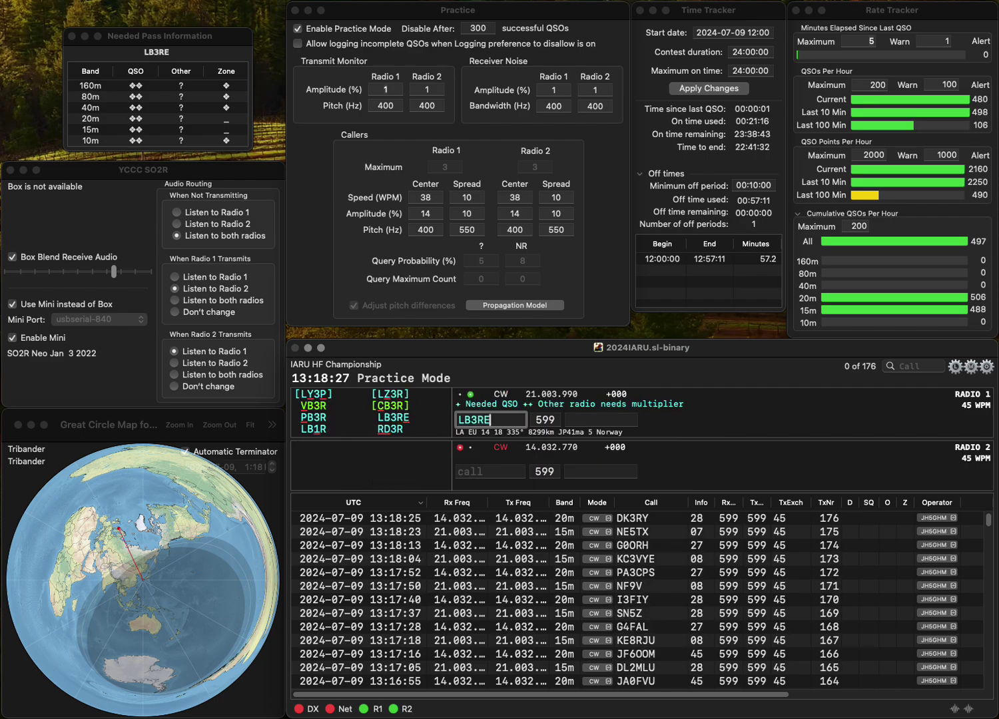
key(Return)
text(Y)
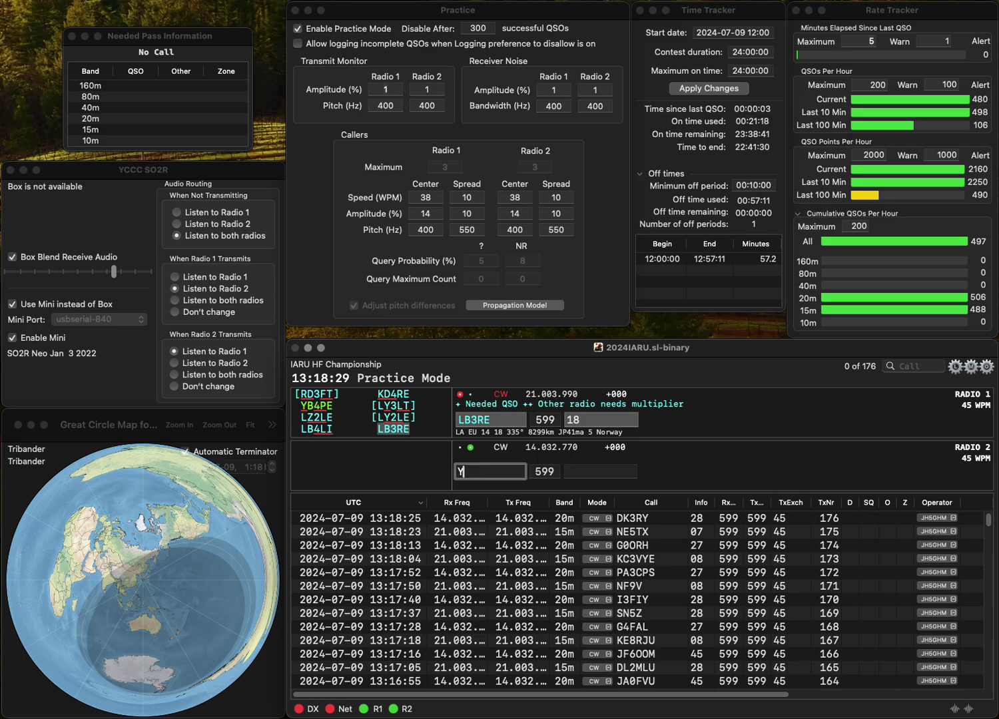
text(O2BCO)
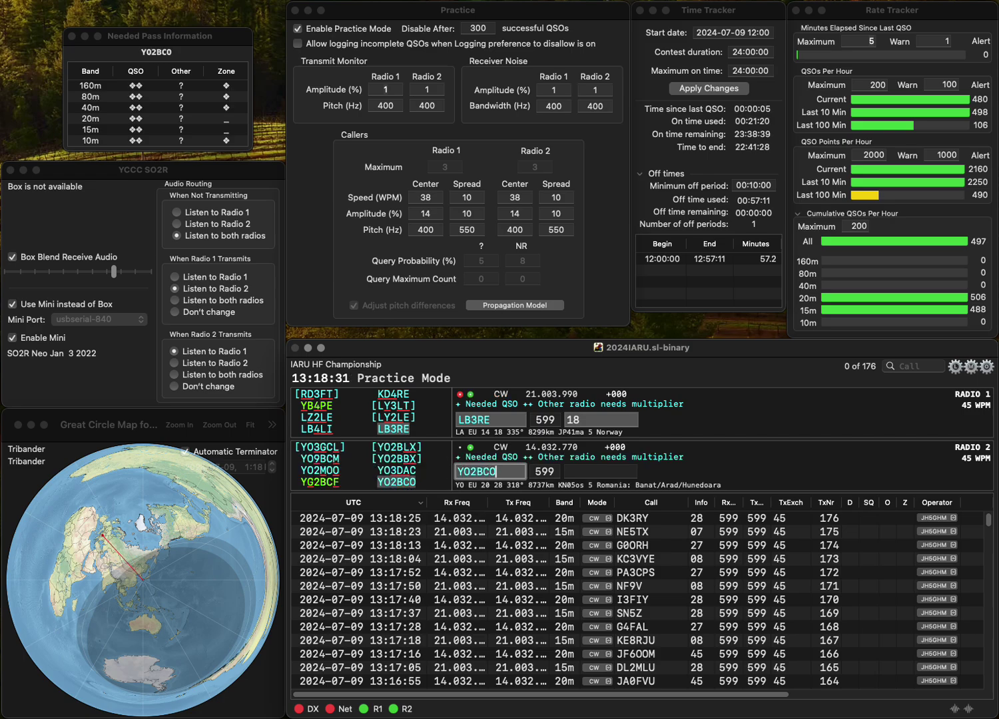
key(Return)
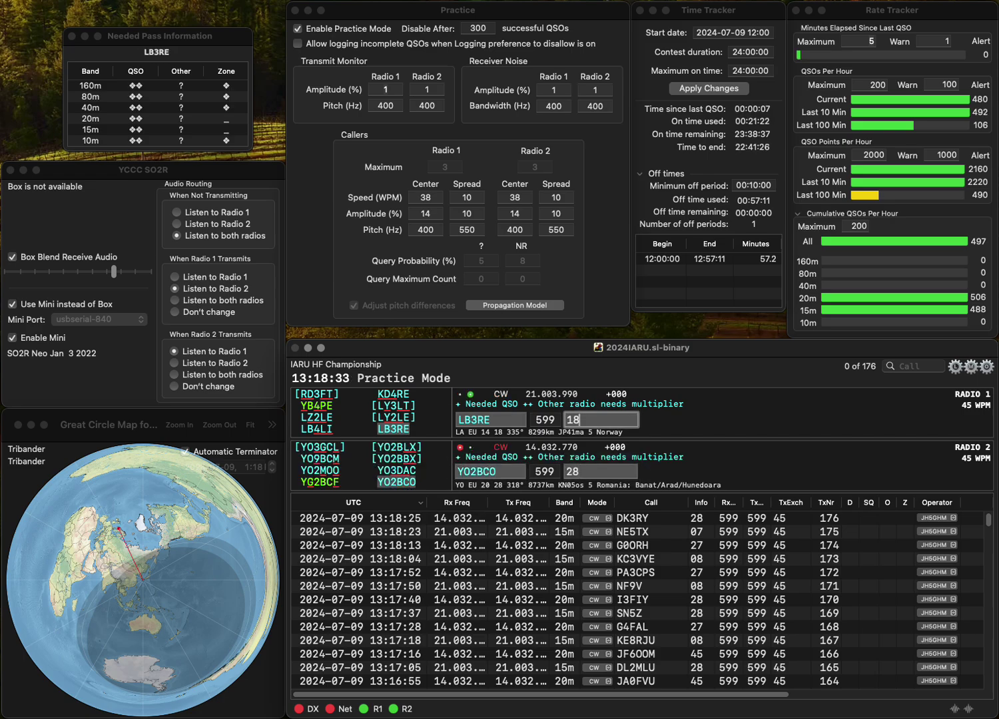
key(Return)
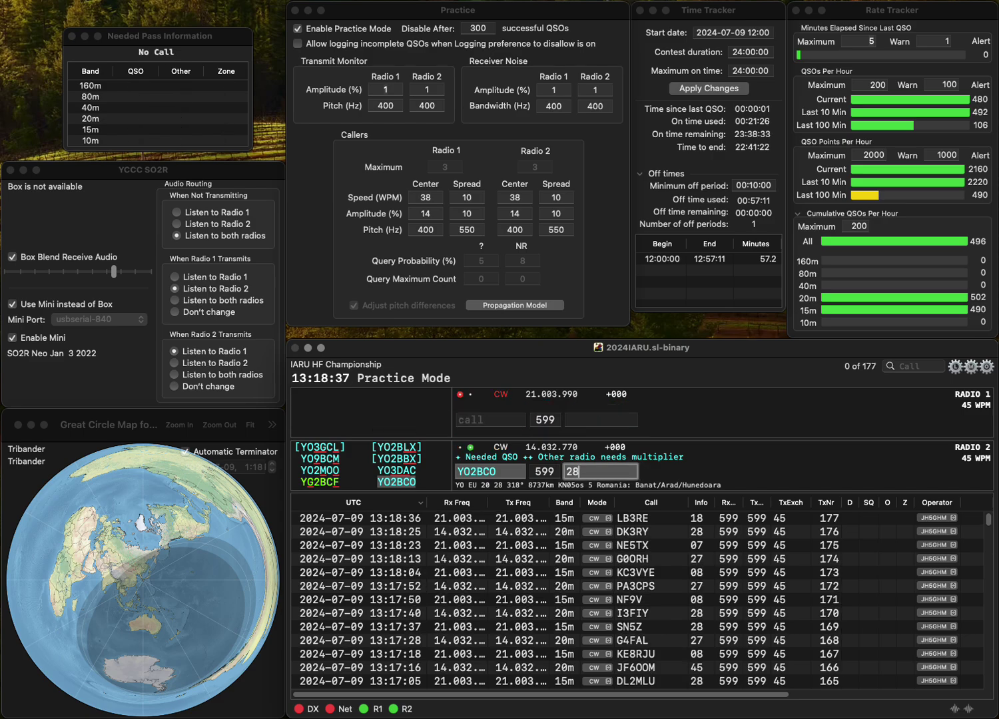
key(Return)
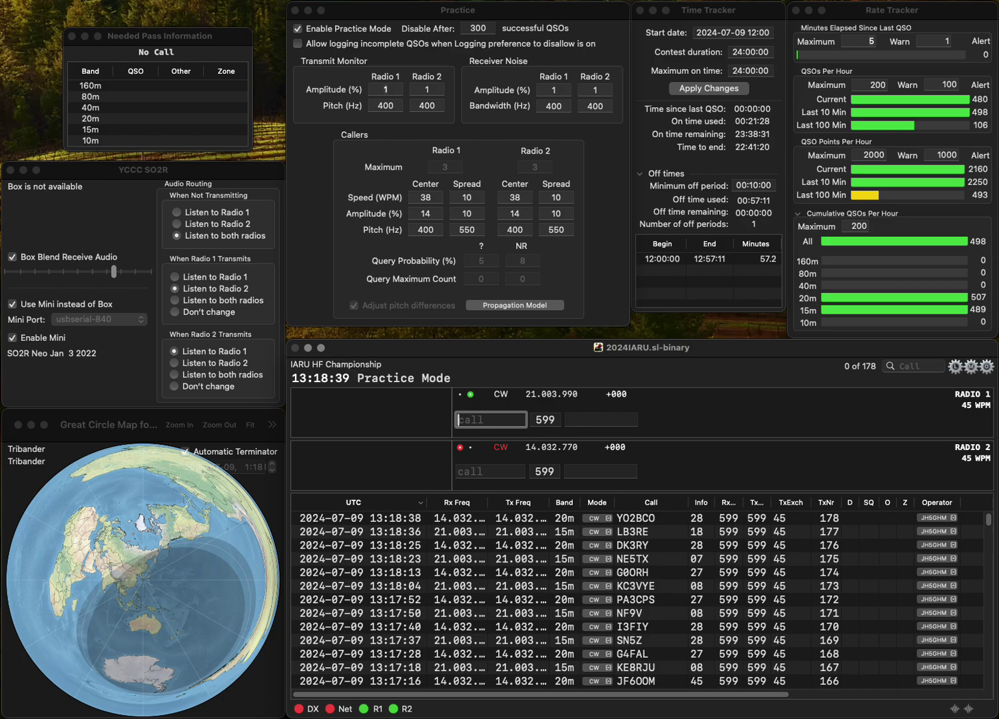
text(YO3LW)
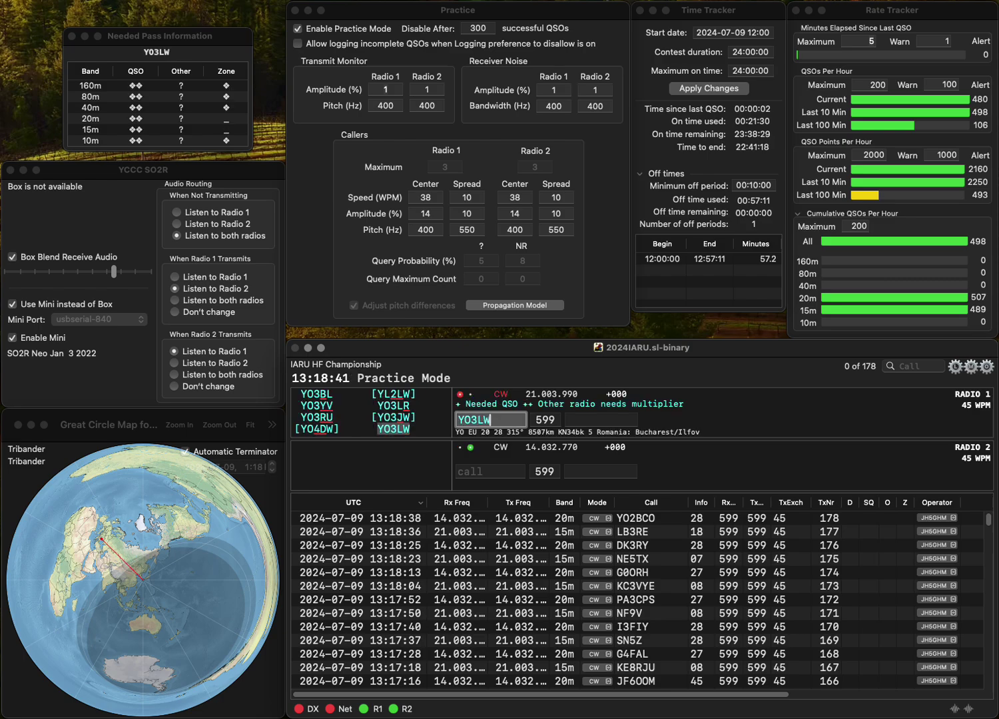
key(Return)
text(HB2)
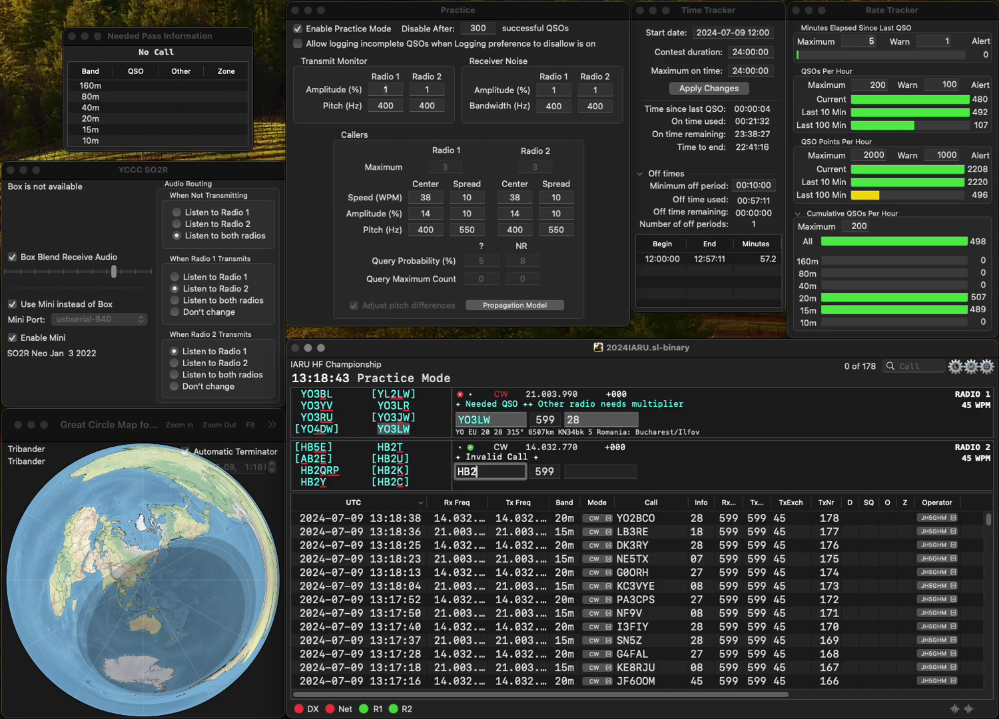
text(FG)
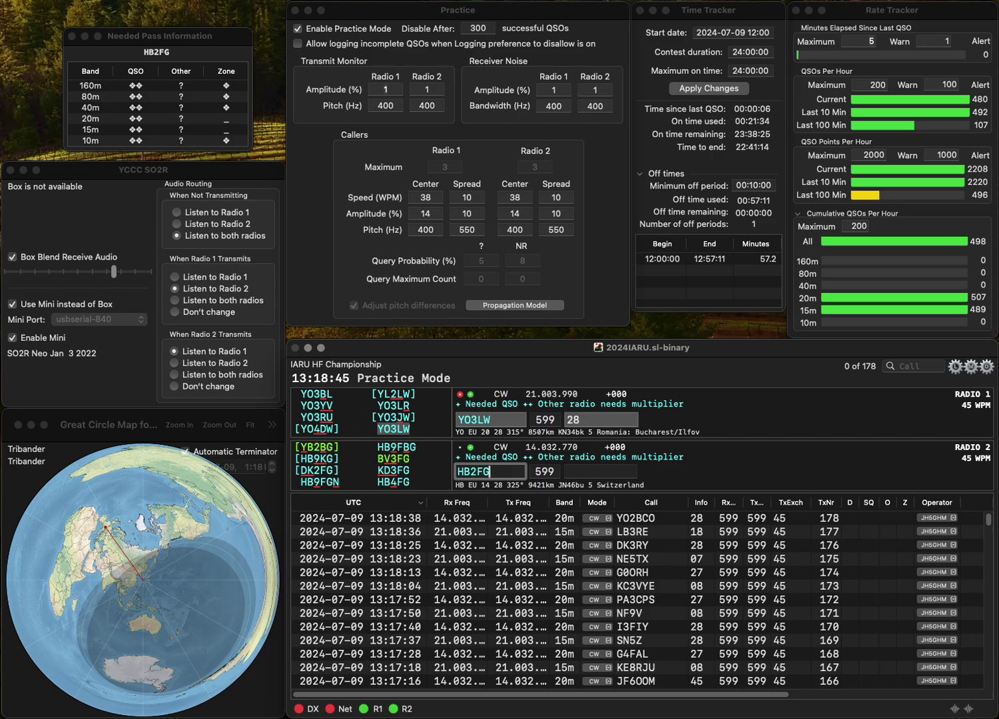
key(Left)
key(Left)
key(BackSpace)
text(4)
key(Return)
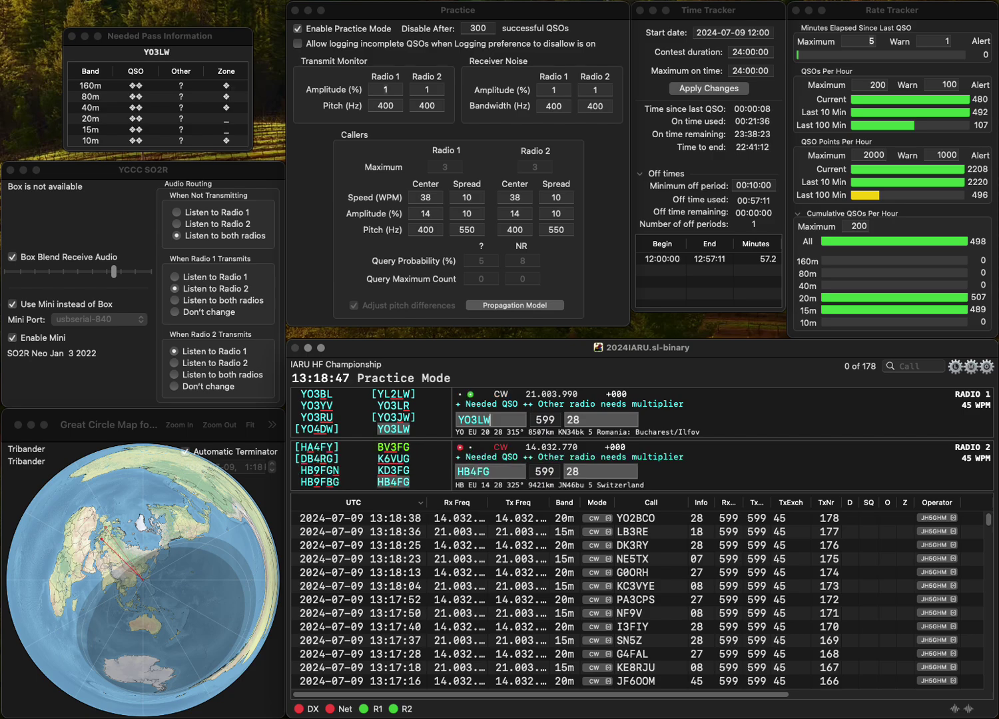
key(backslash)
key(backslash)
key(Return)
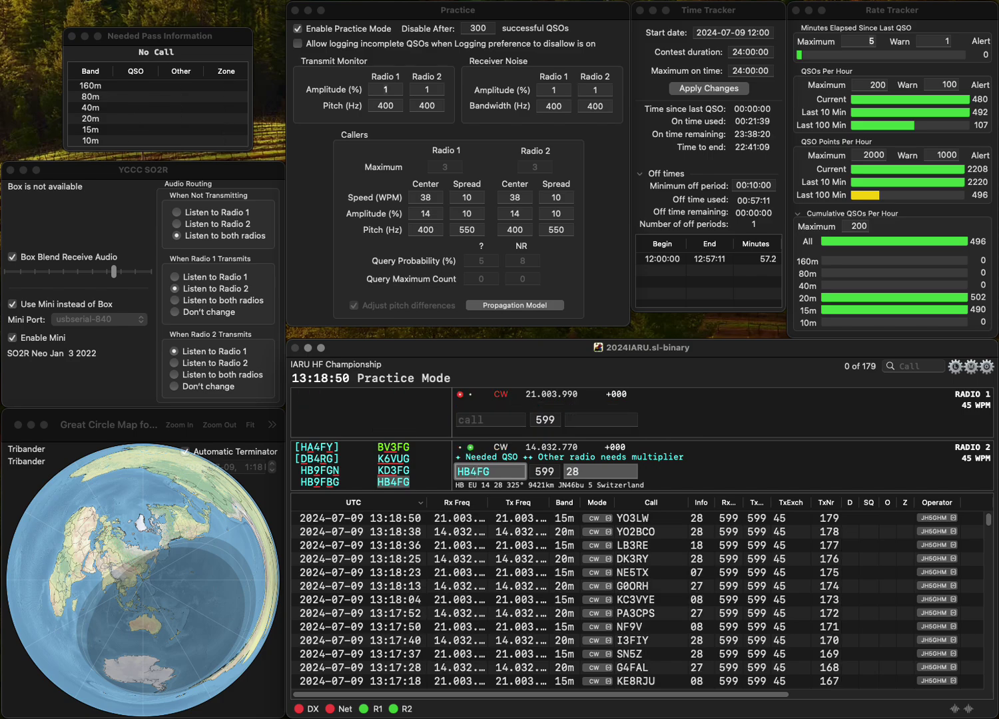
key(BackSpace)
key(BackSpace)
key(BackSpace)
text(LZ1)
key(Return)
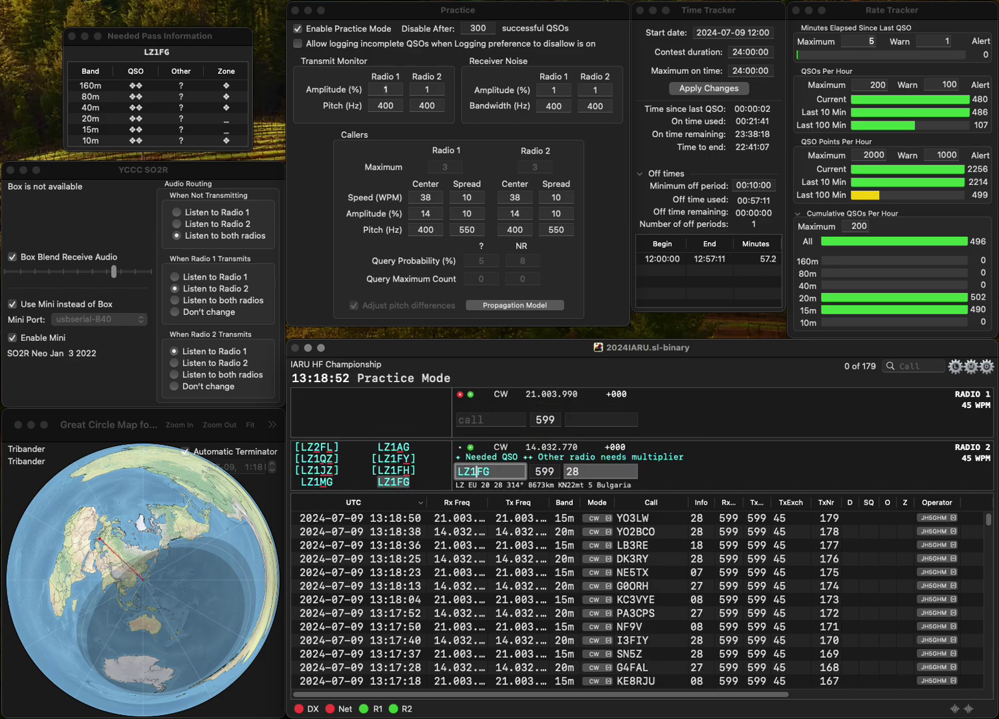
text(SA6AA)
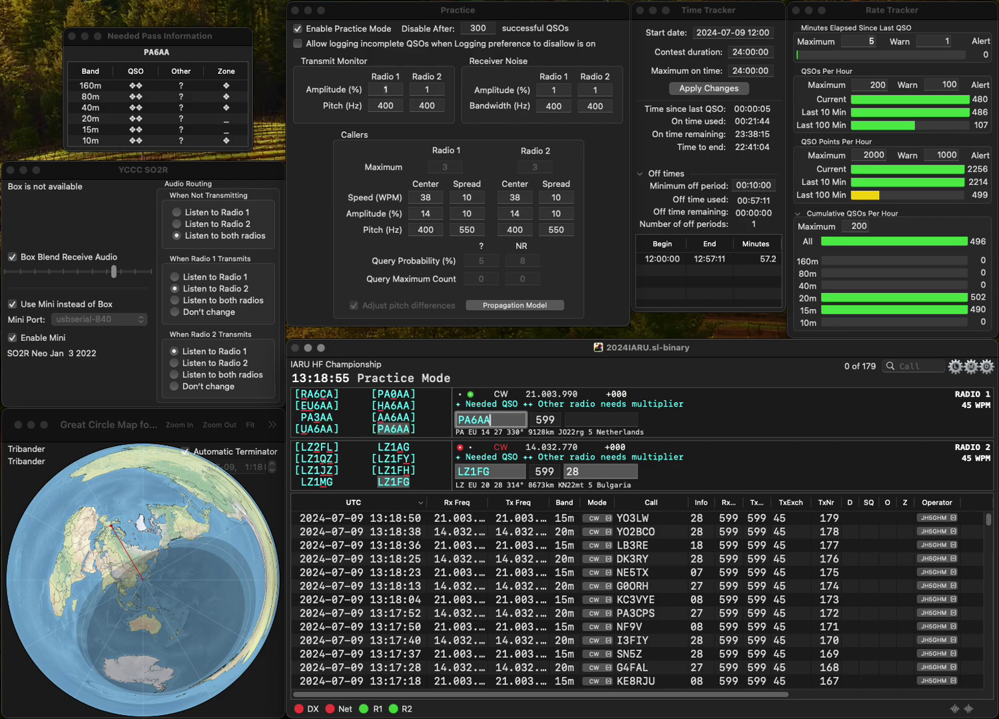
key(Return)
key(Return)
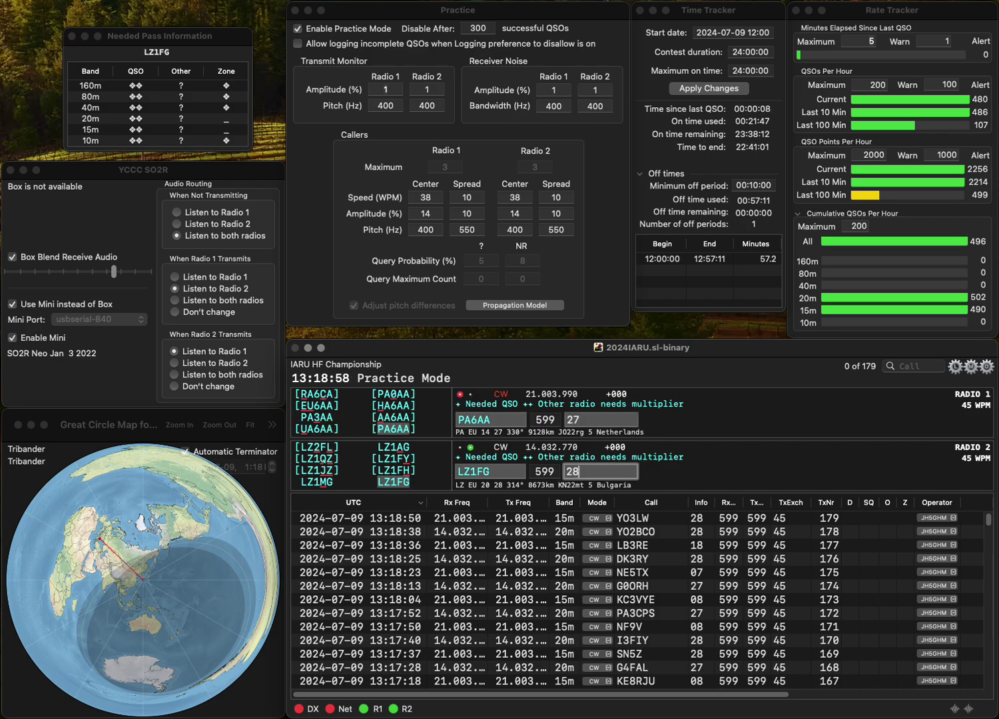
key(Return)
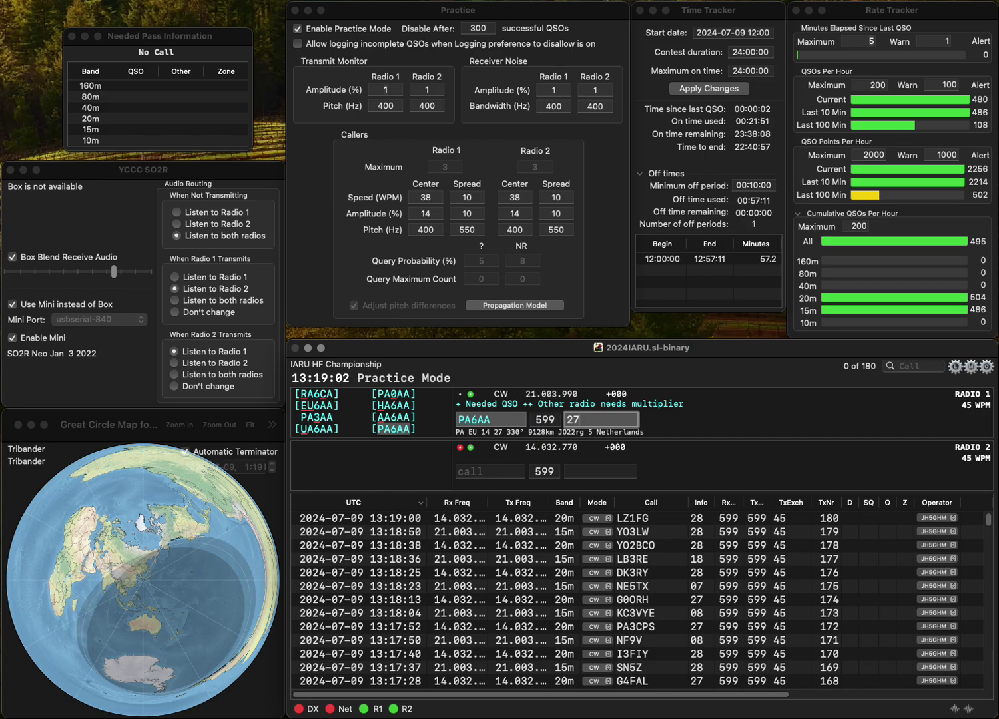
key(Return)
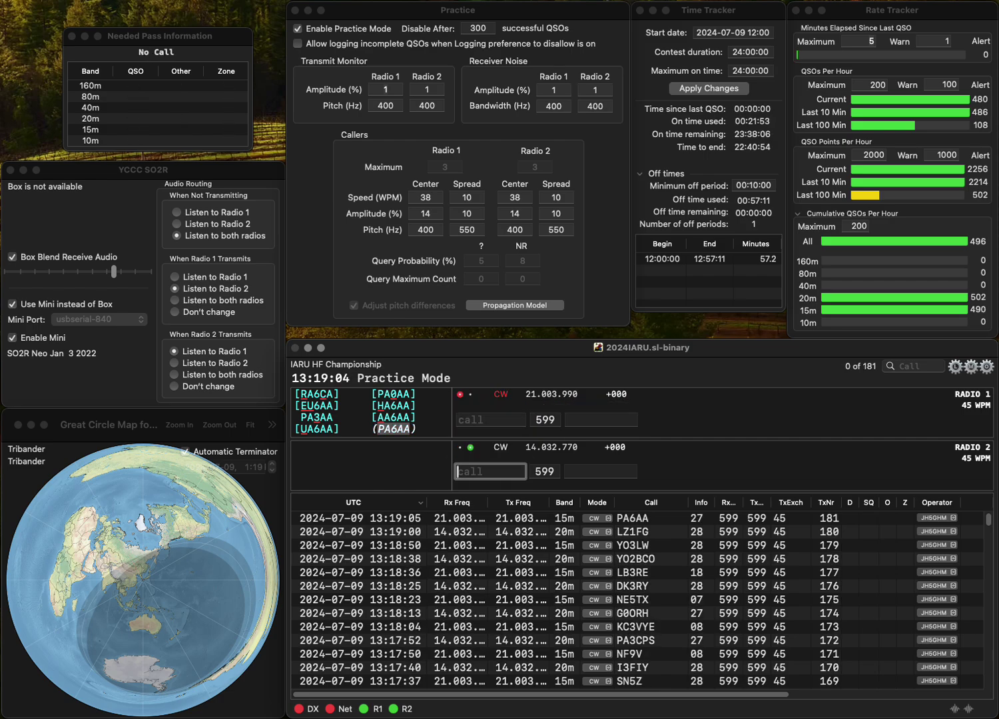
text(Z5ML)
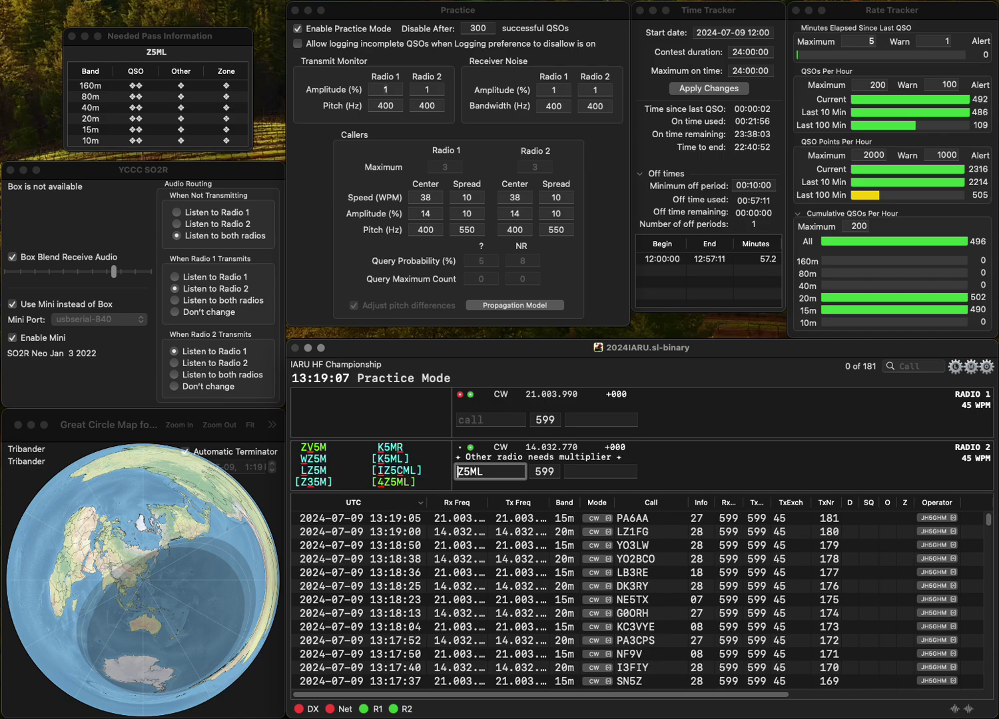
key(Return)
text(SQ)
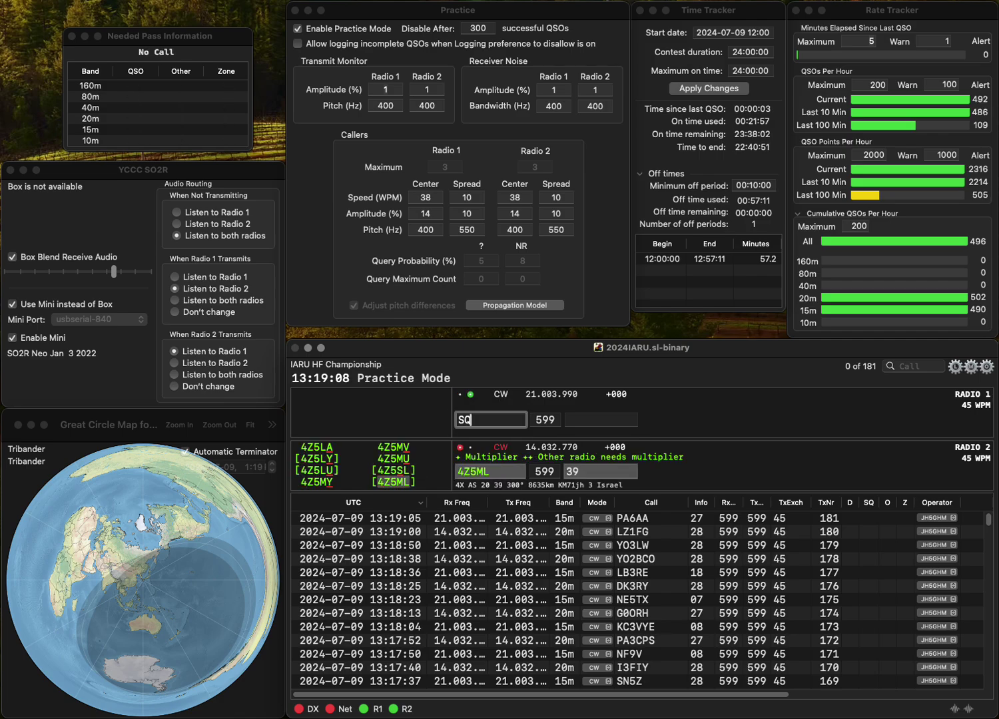
text(9D)
key(Return)
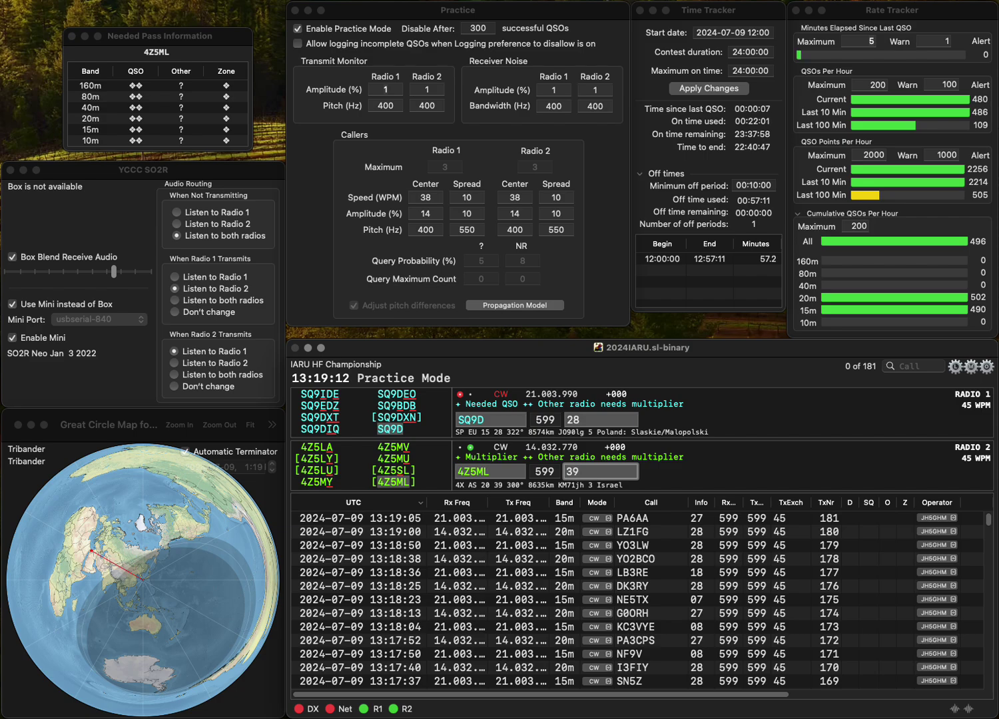
key(Return)
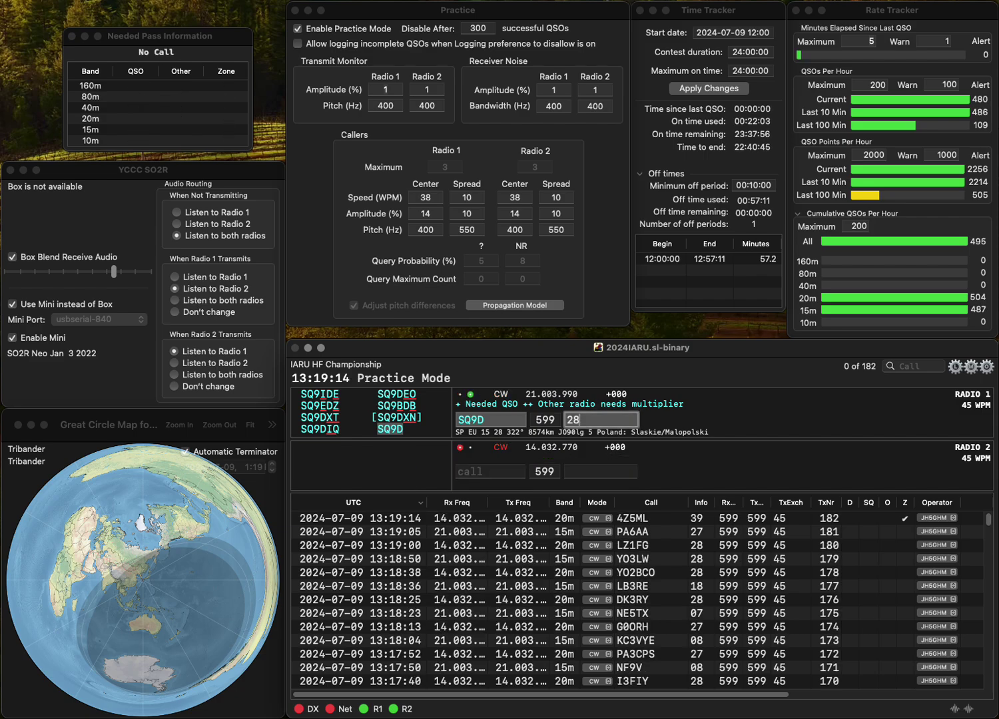
key(Return)
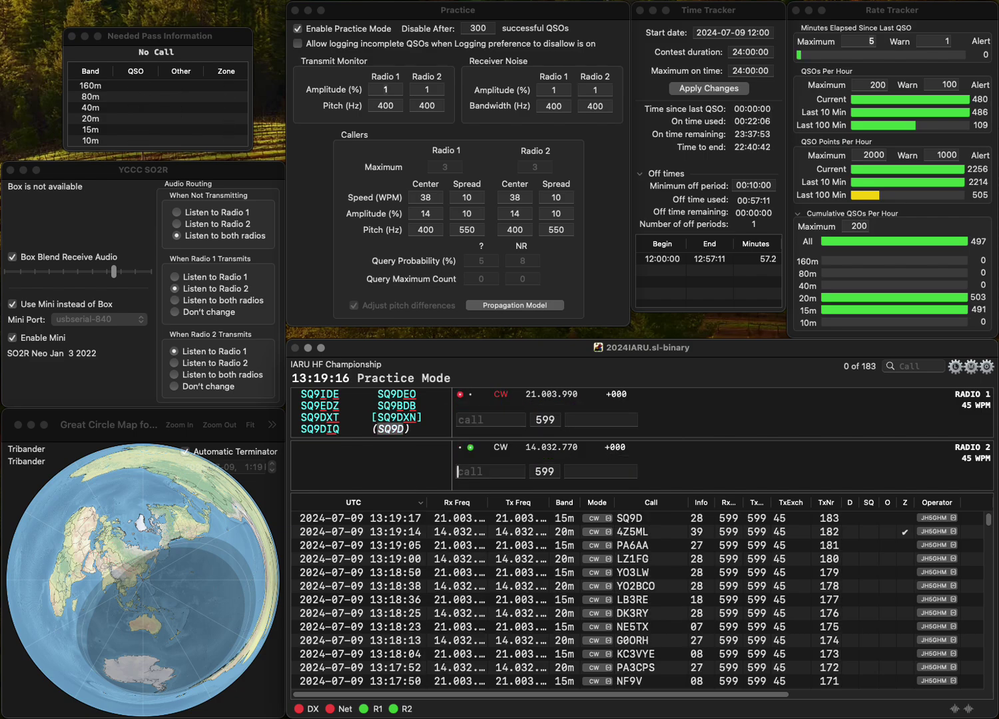
text(OT2A)
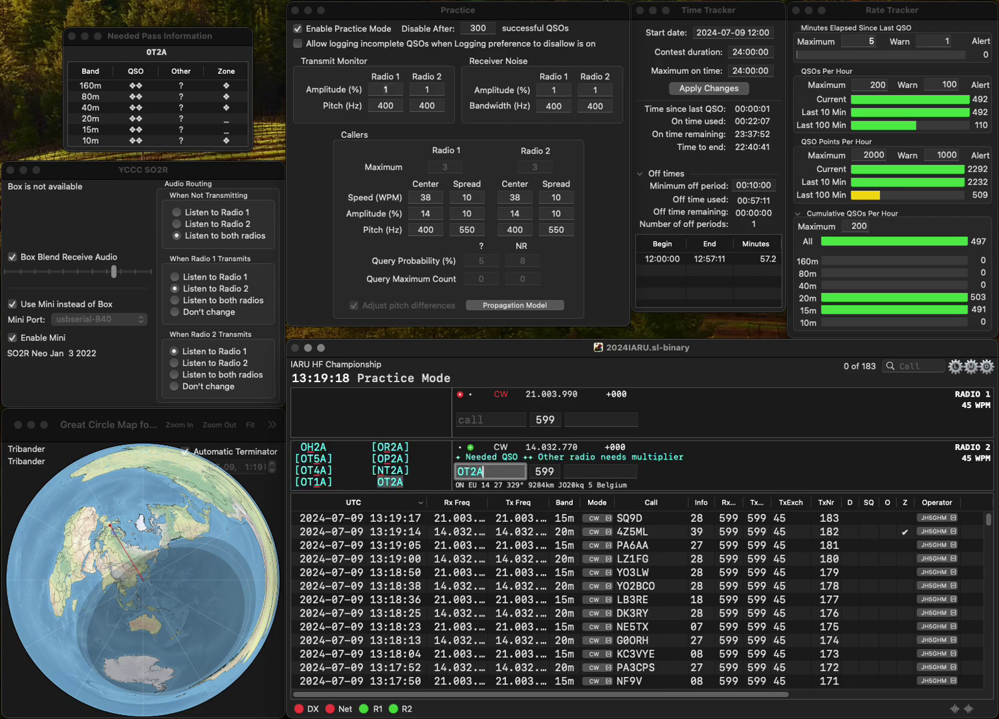
key(Return)
text(W1)
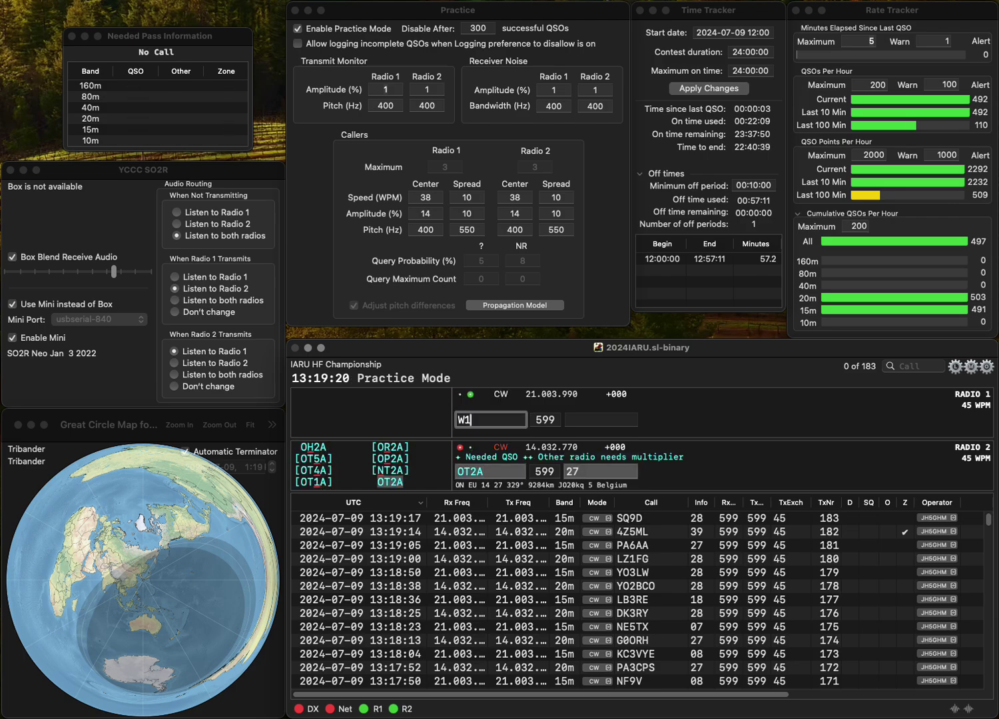
text(HQ)
key(Return)
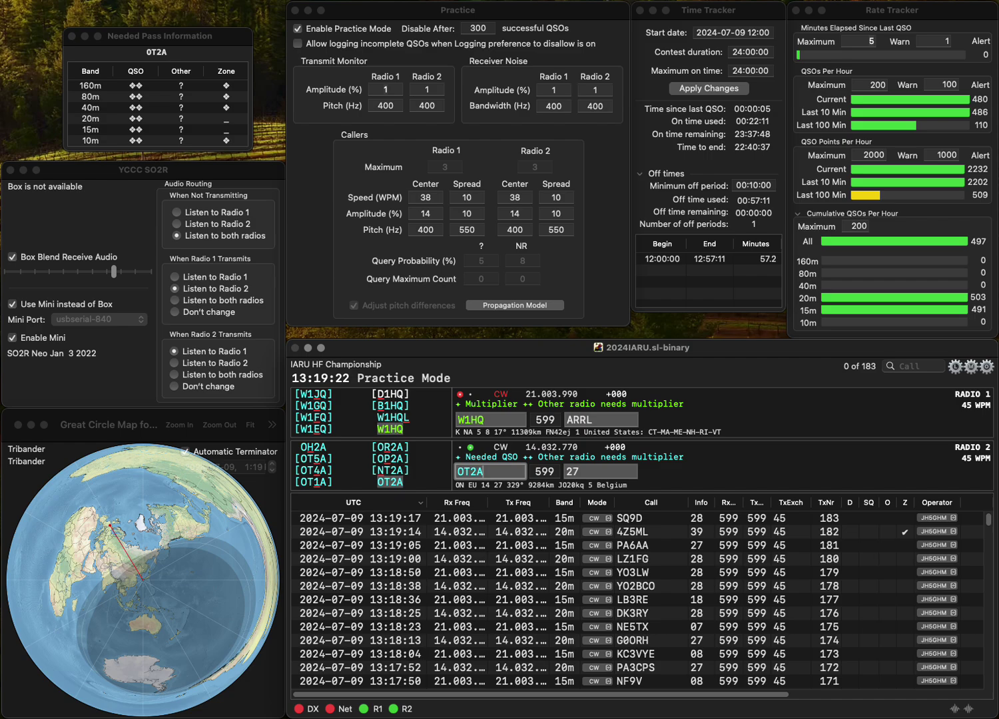
key(space)
key(Return)
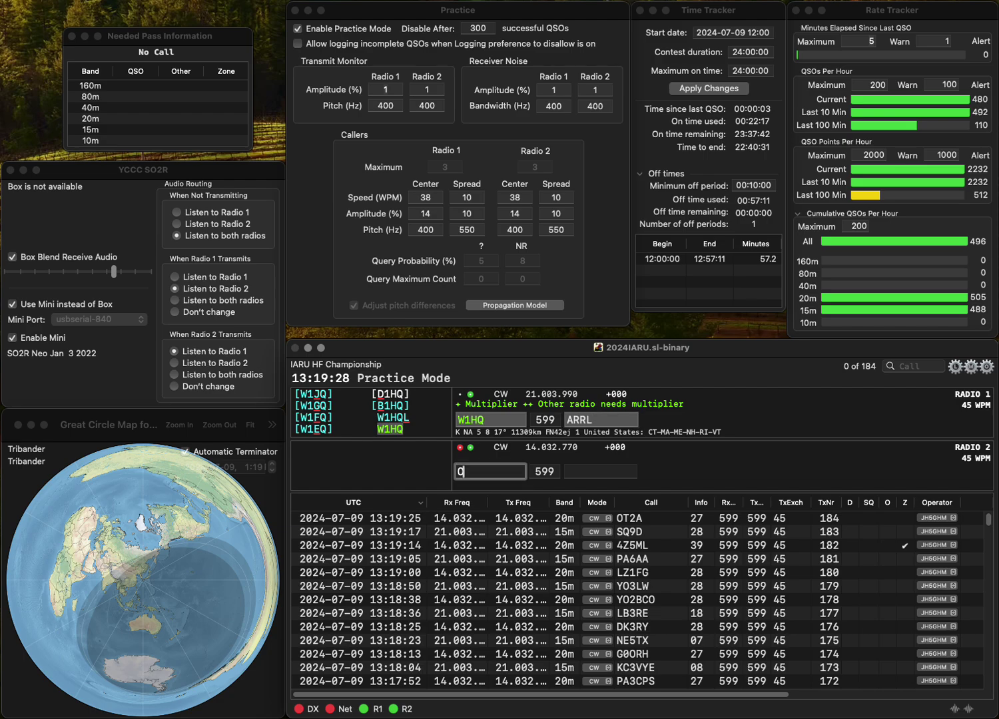
text(OZ)
key(Return)
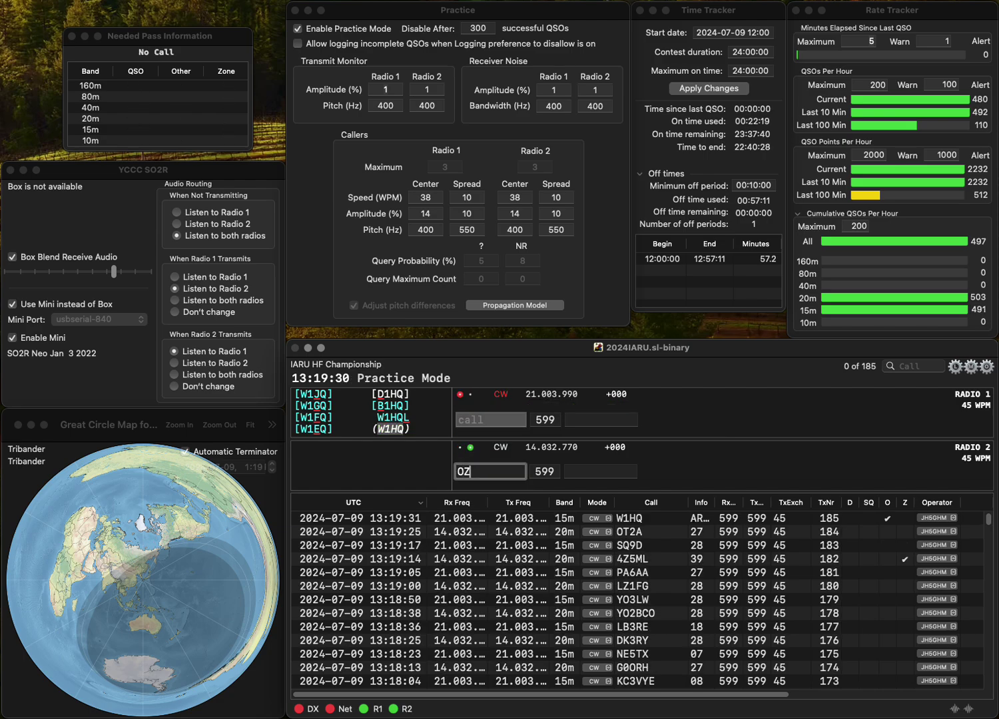
text(4GM)
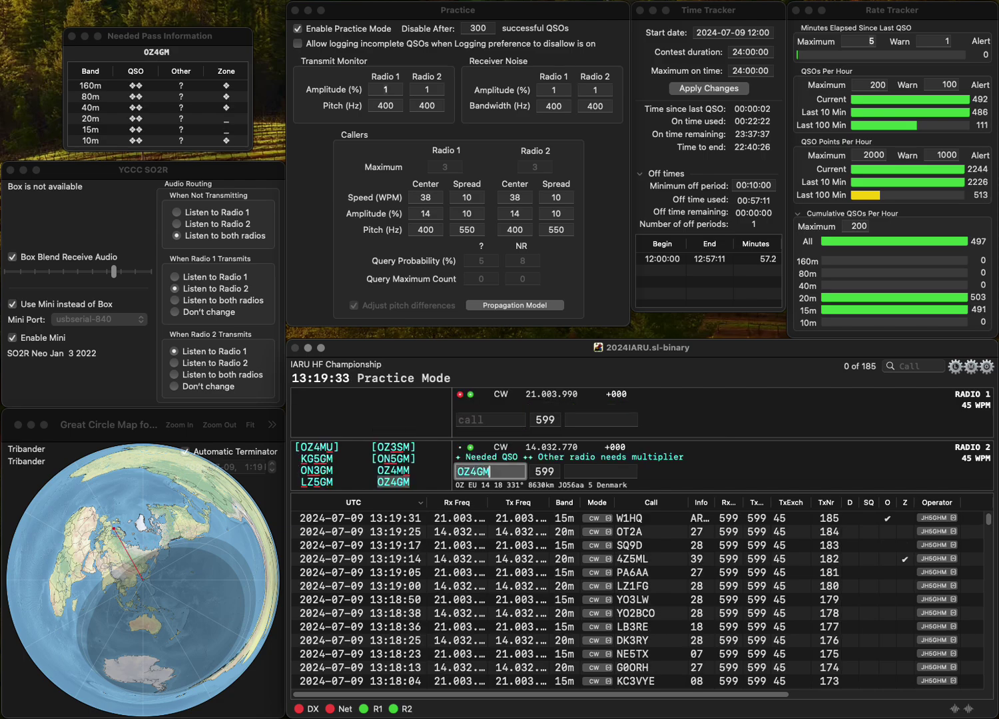
key(Return)
text(UA9XL)
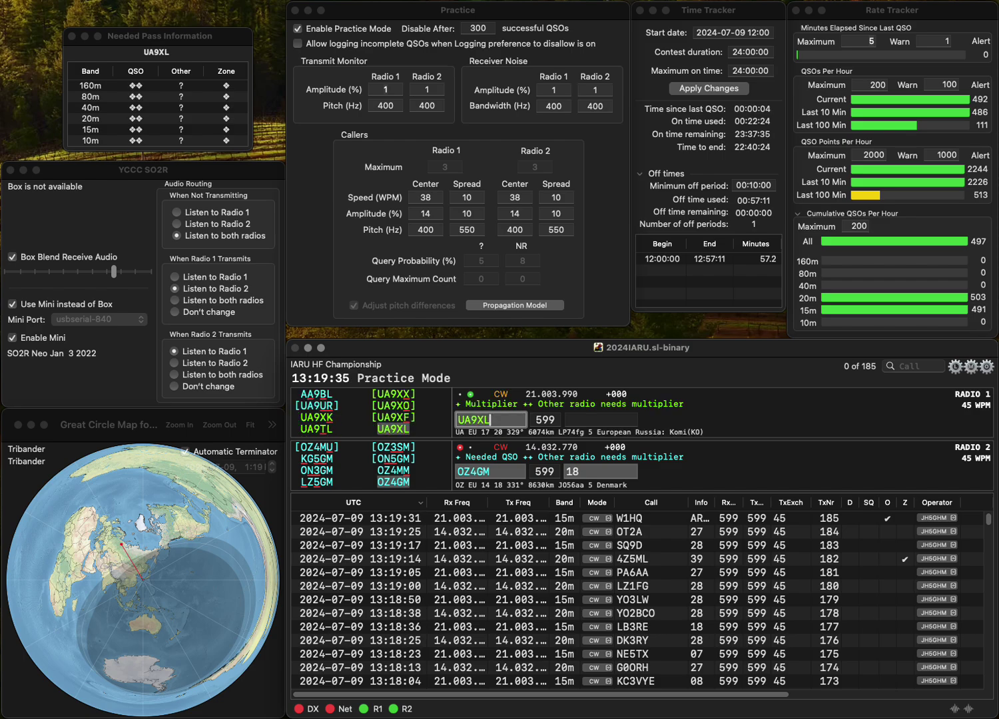
key(Return)
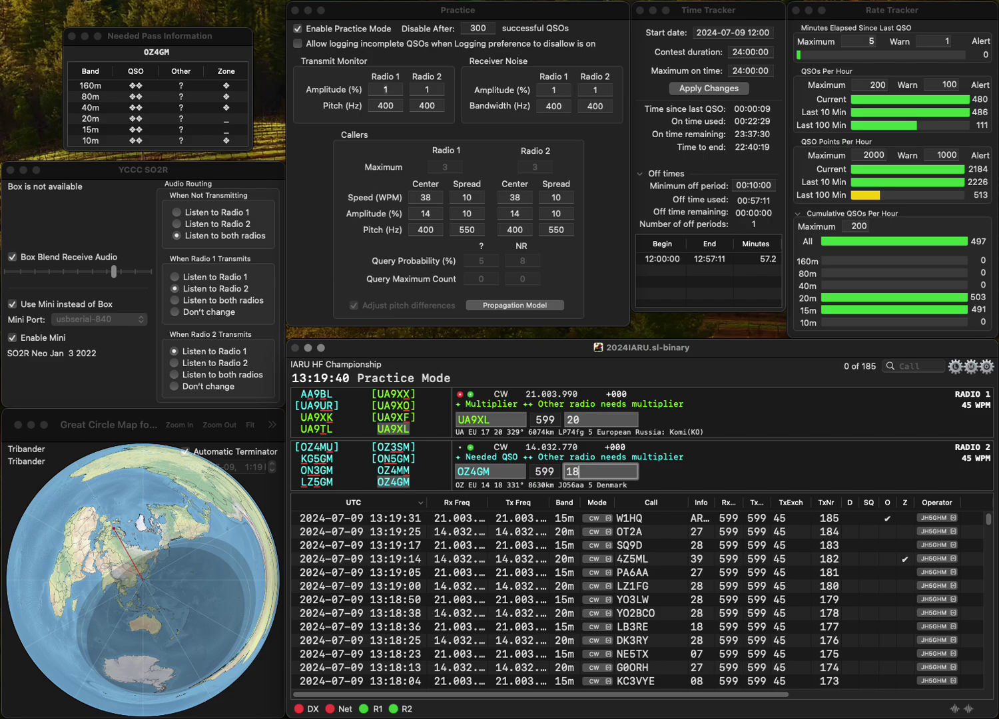
key(Return)
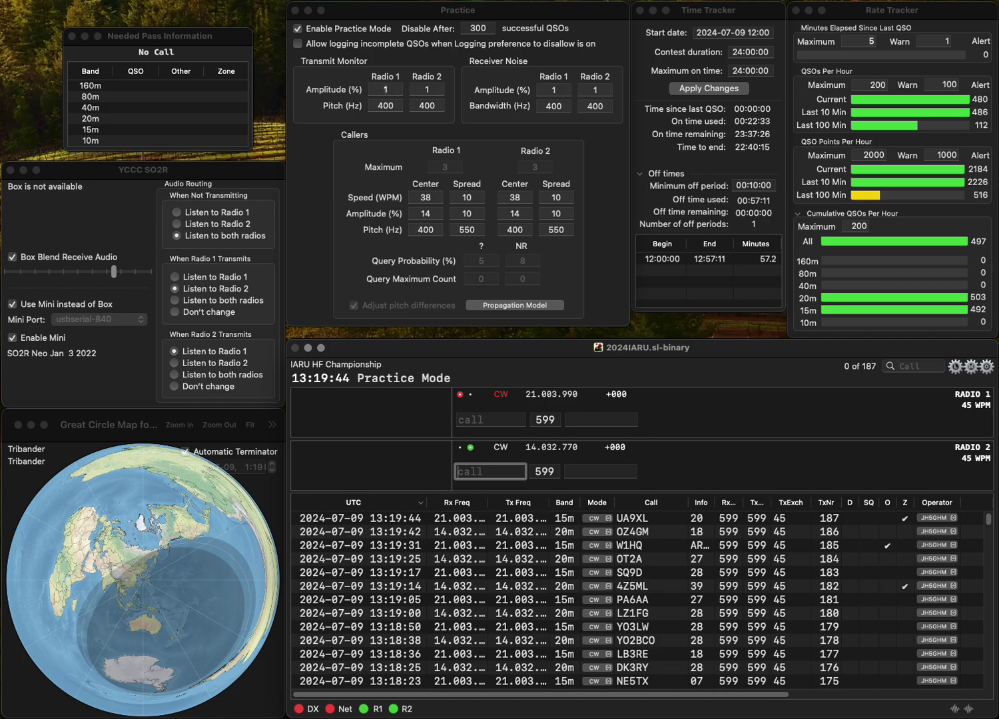
text(EA7AZA)
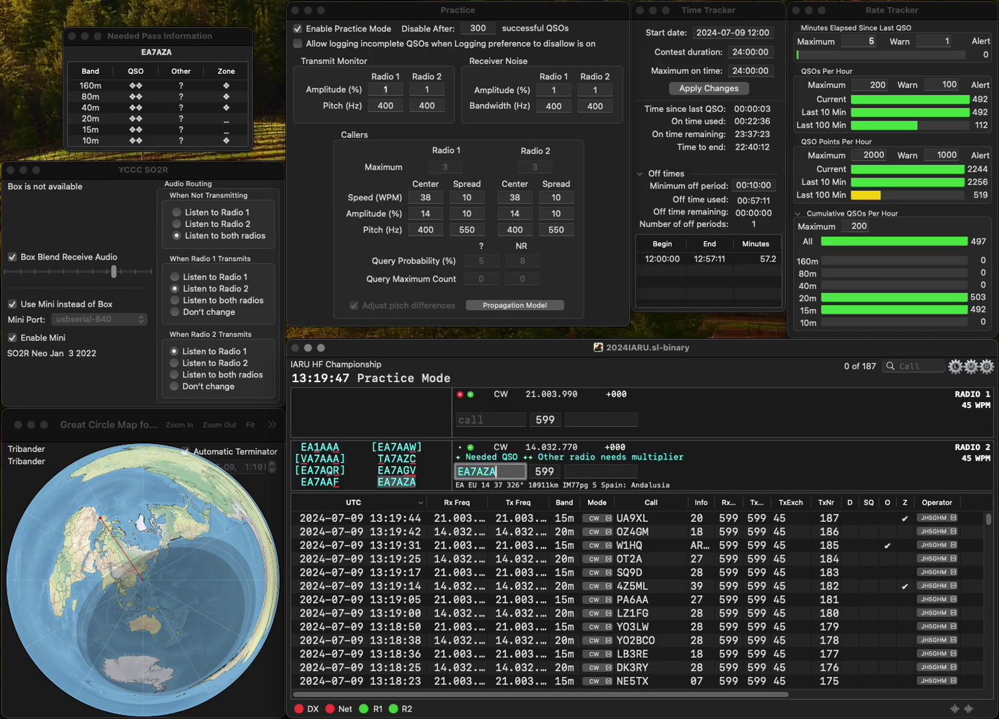
key(Return)
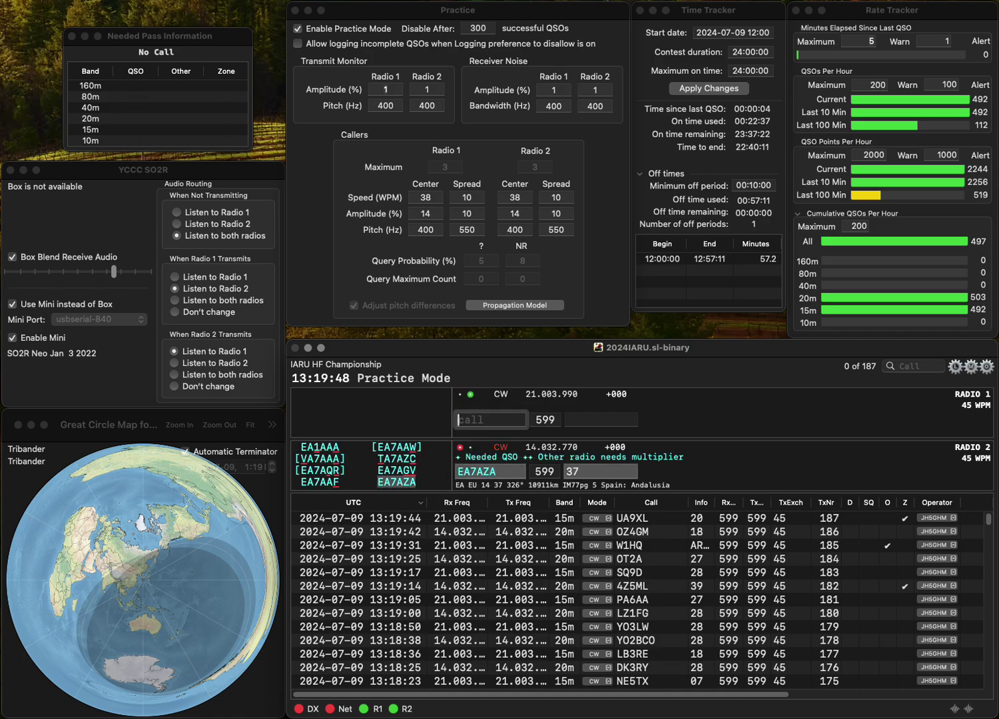
text(A)
text(K6R)
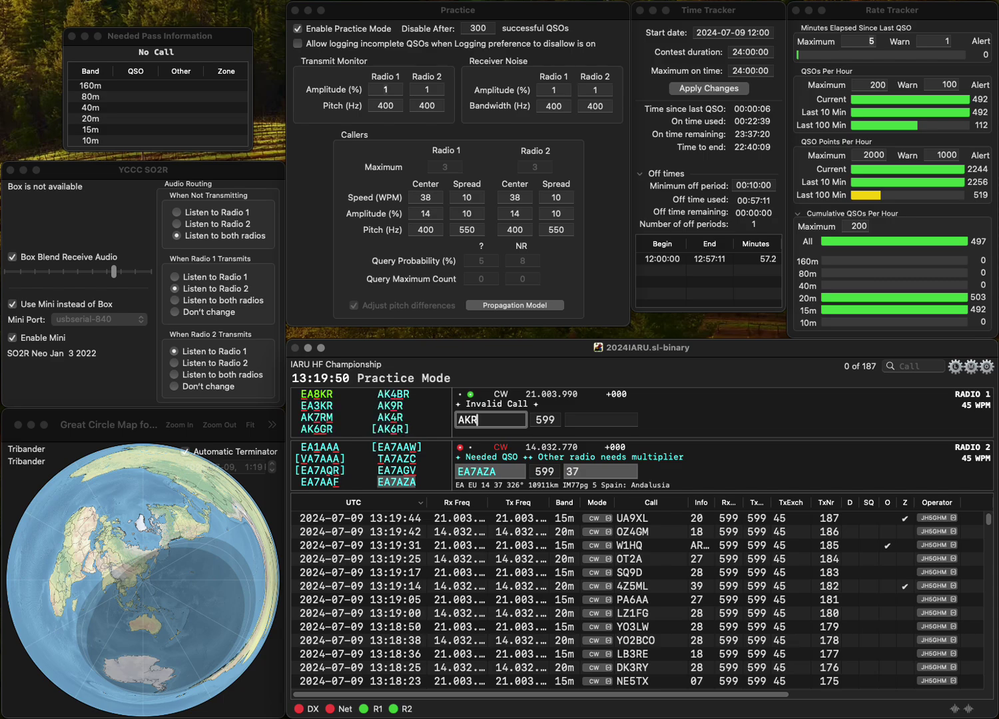
key(Return)
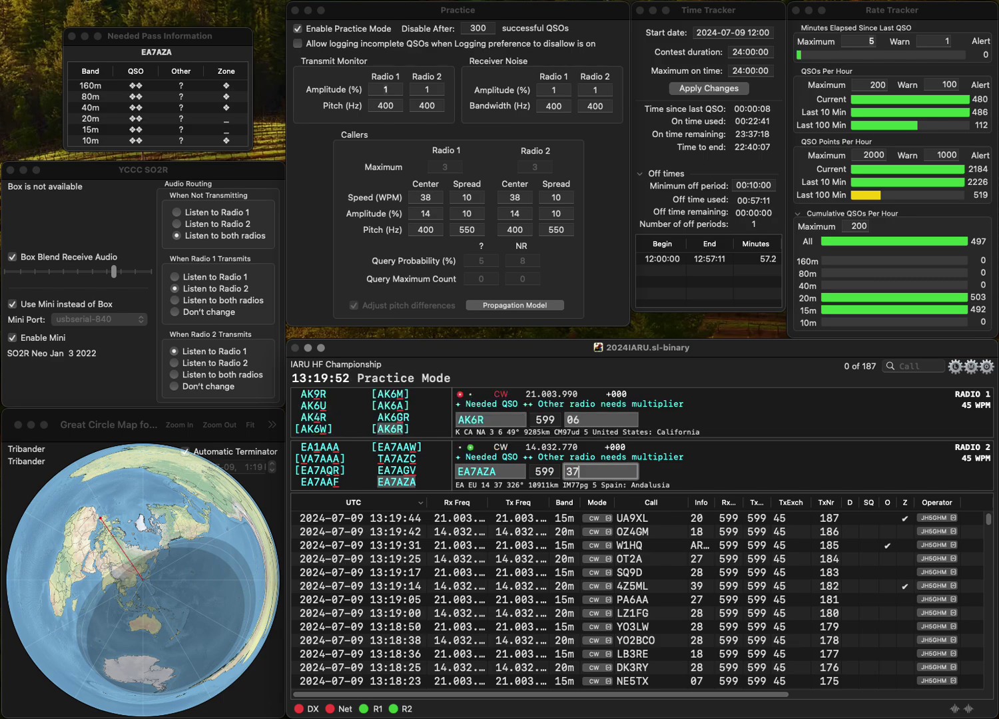
key(Return)
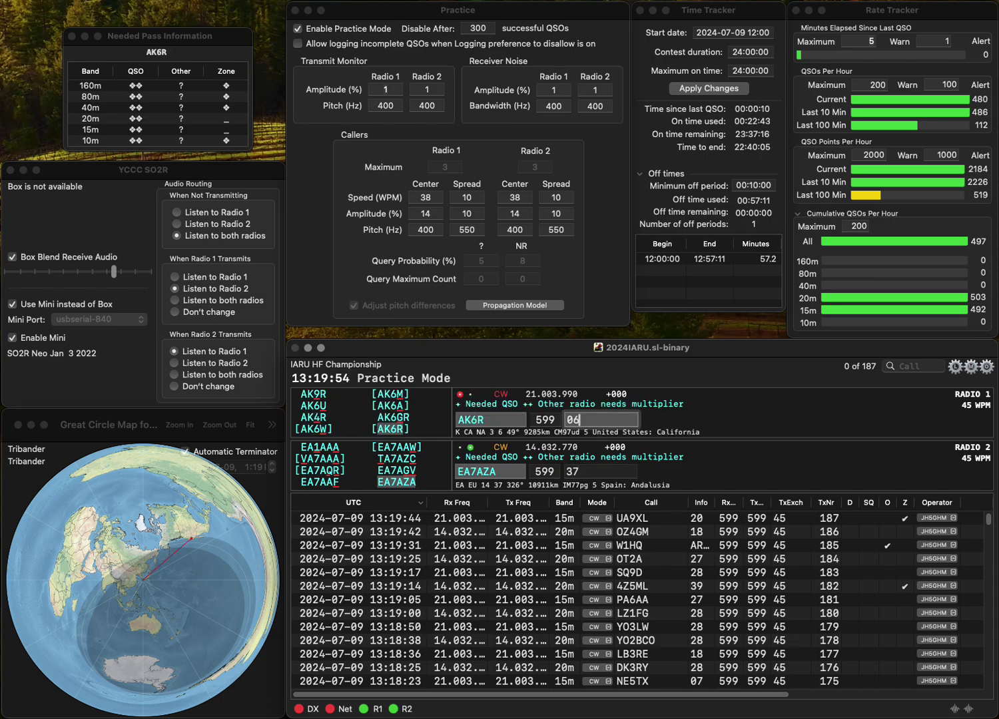
key(space)
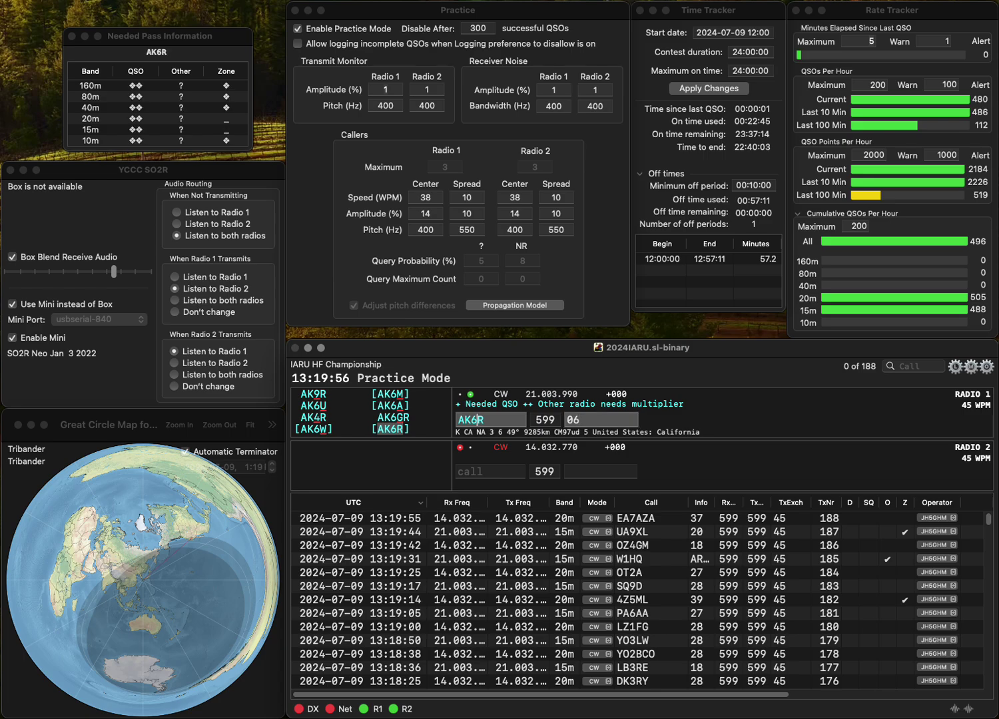
key(BackSpace)
key(BackSpace)
text(4R)
key(Return)
text(RN3QQT)
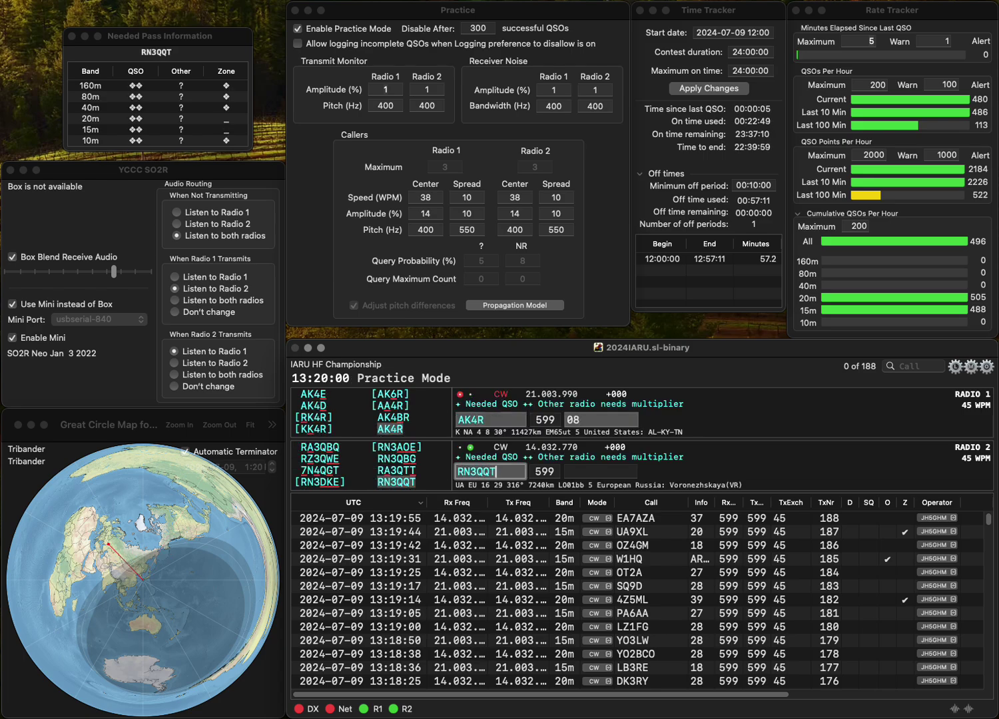
key(Return)
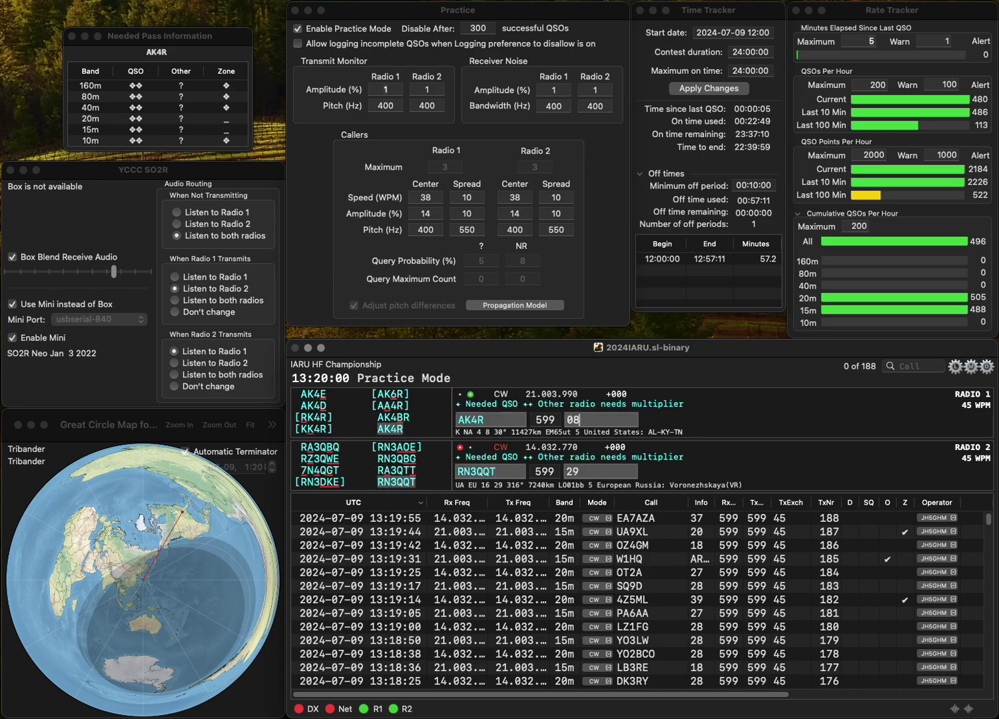
key(Return)
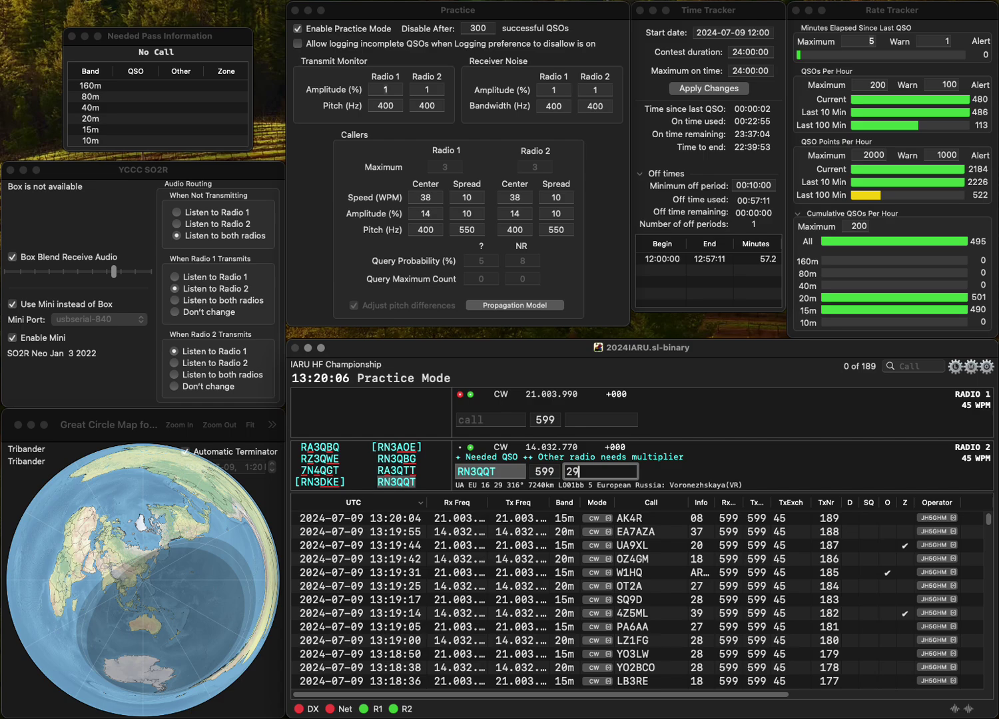
key(Return)
text(8)
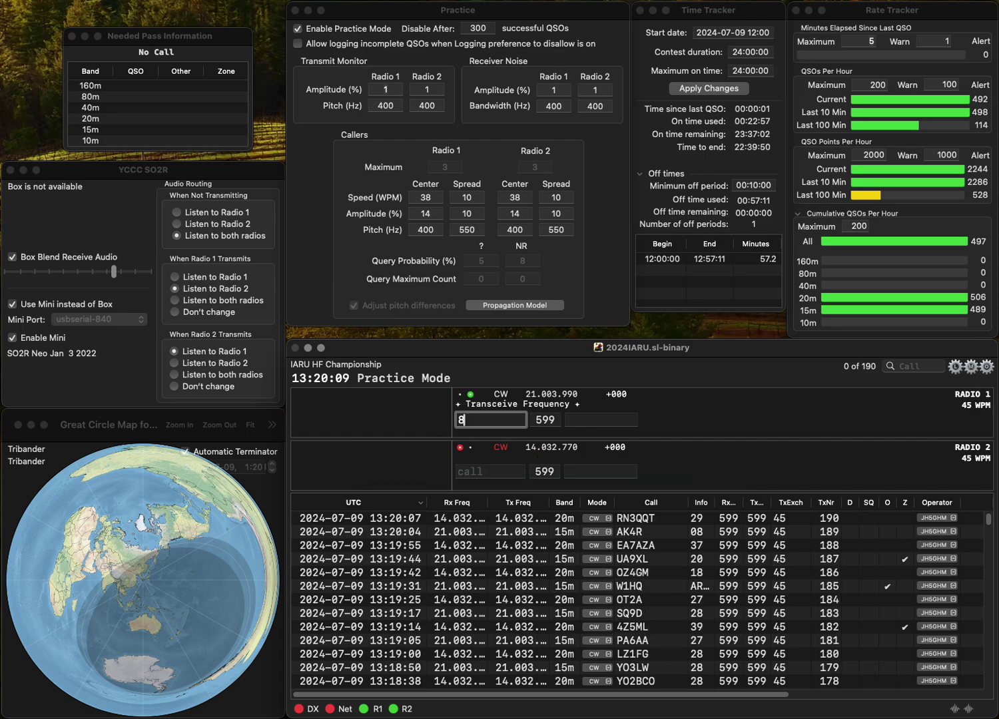
text(V)
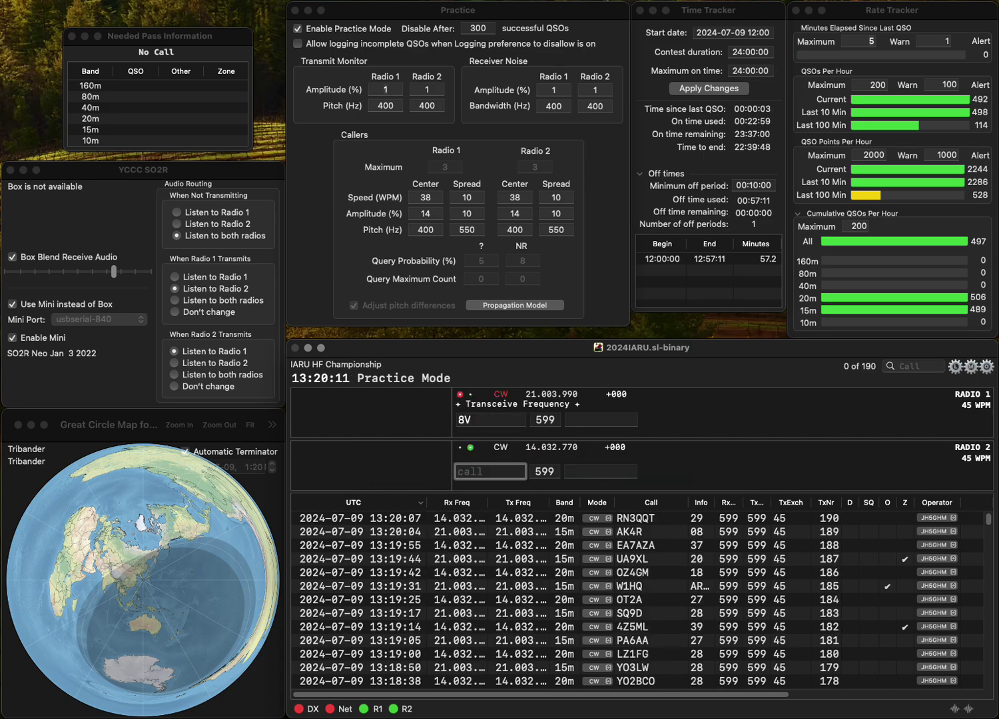
text(2ARAU)
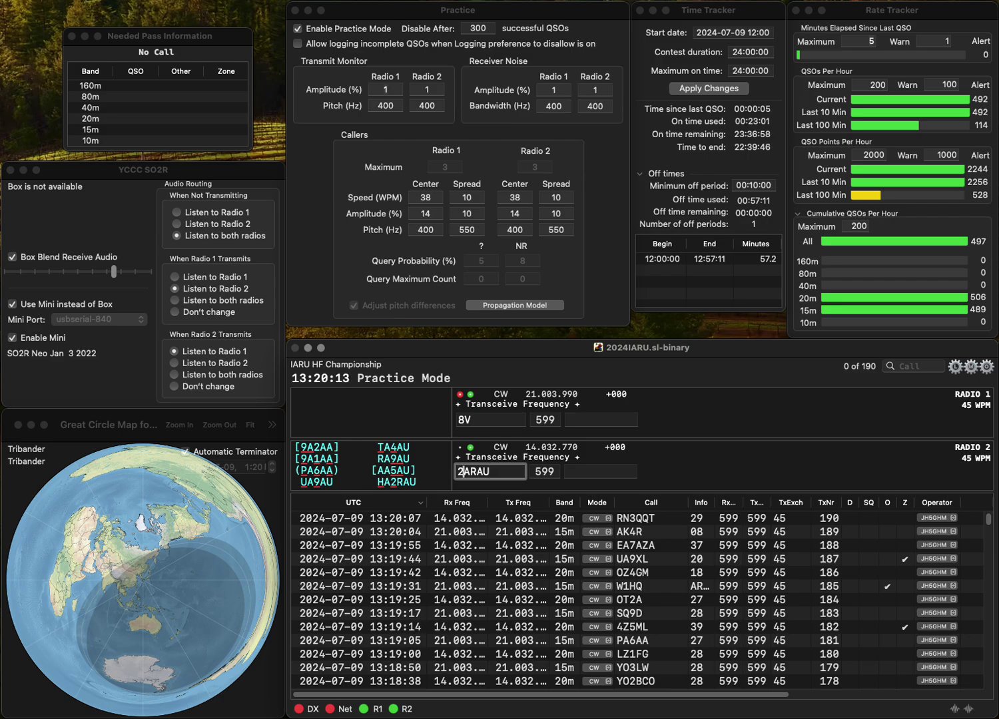
key(Delete)
key(Return)
text(Z)
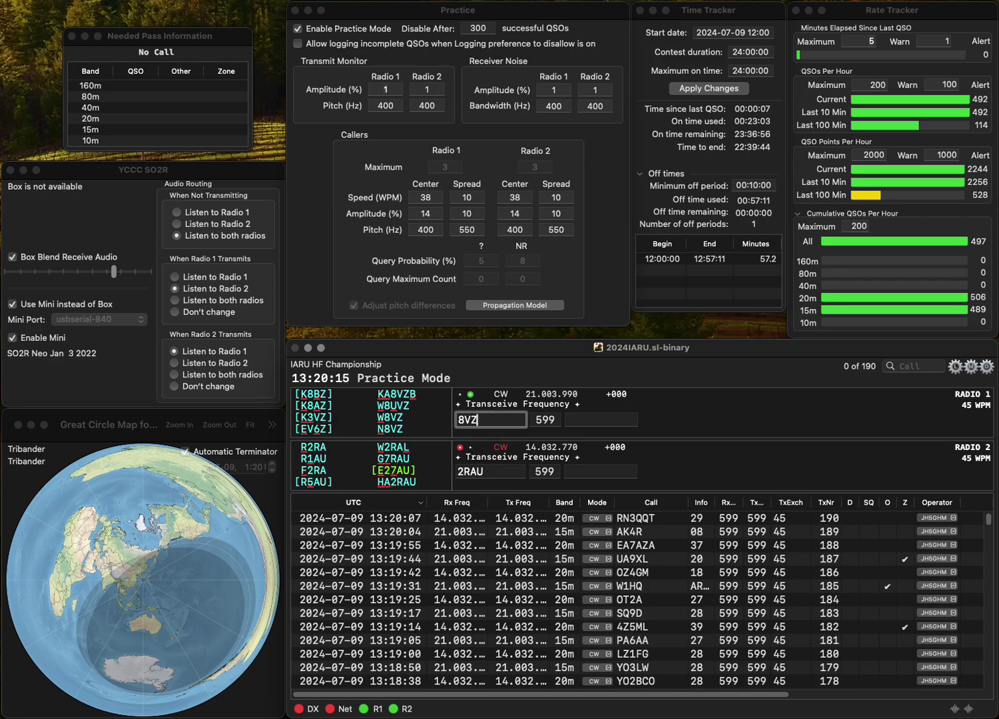
text(V)
key(Home)
text(K)
key(Return)
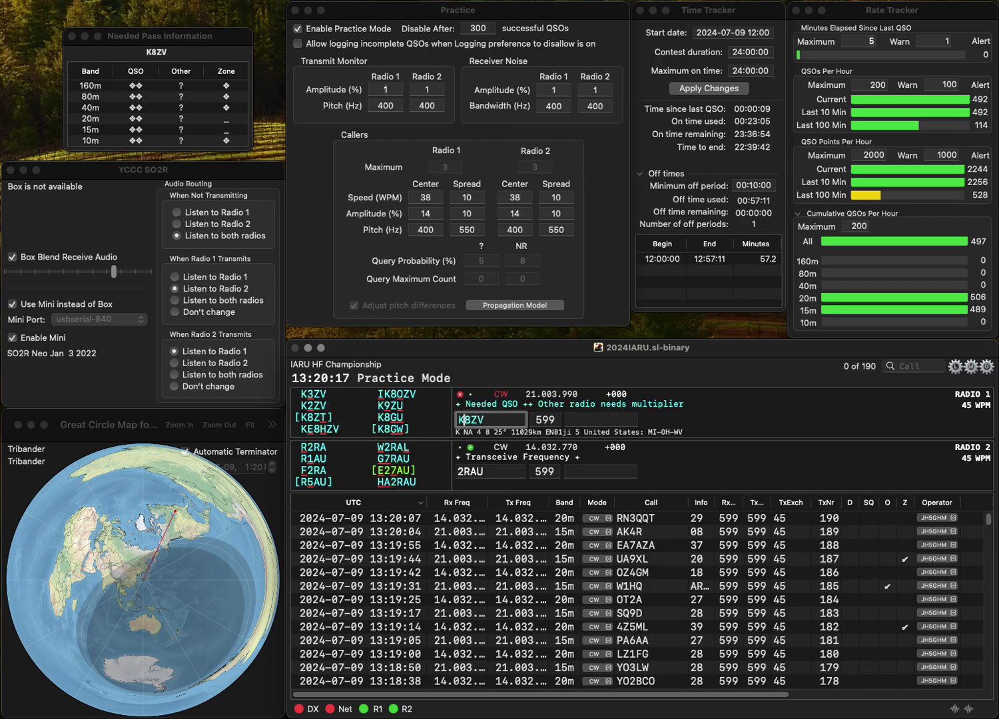
text(HA)
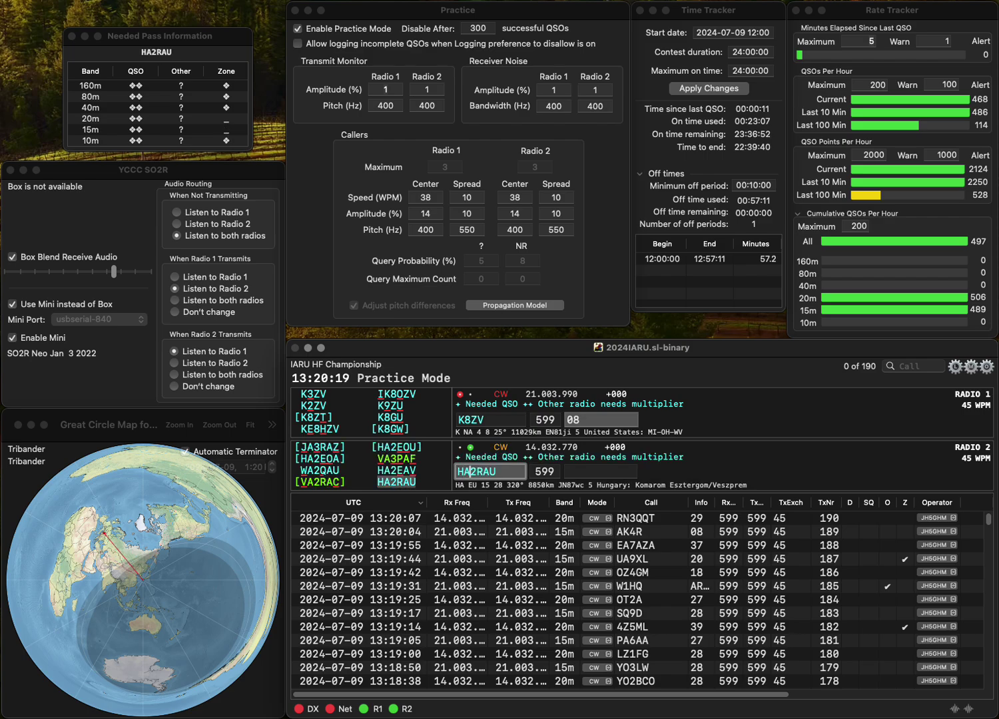
key(Return)
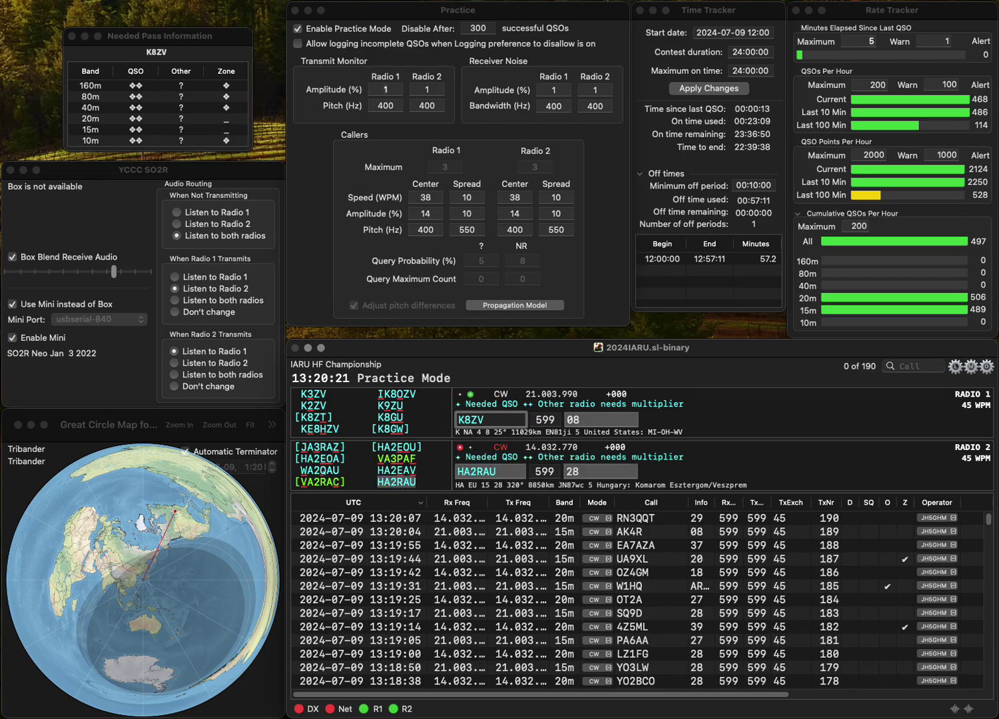
key(Delete)
text(6)
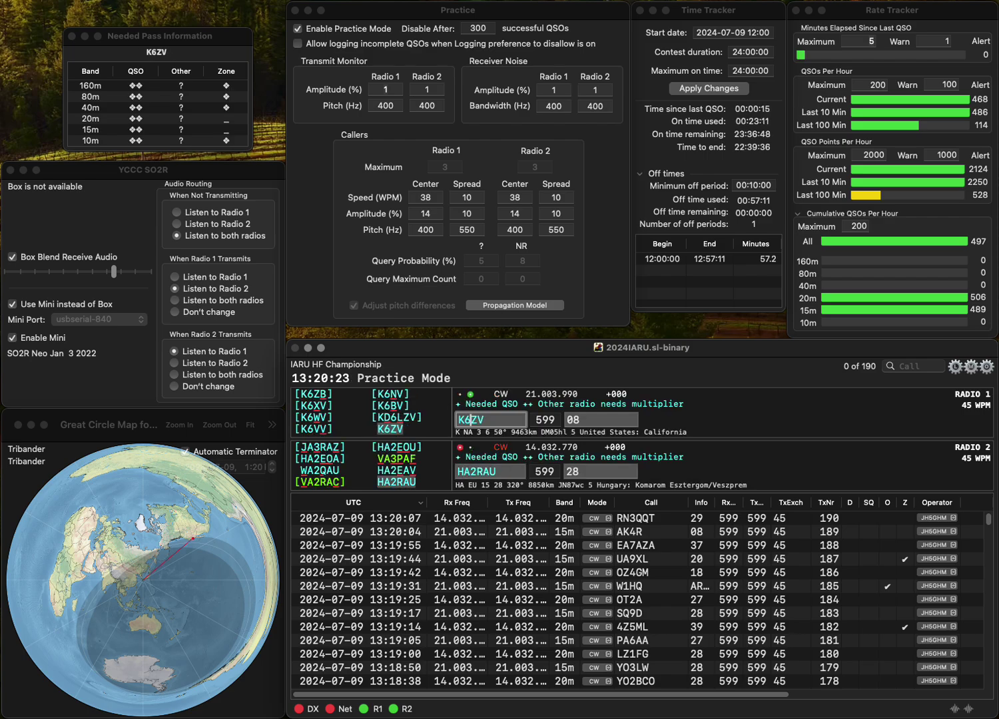
key(Return)
key(Tab)
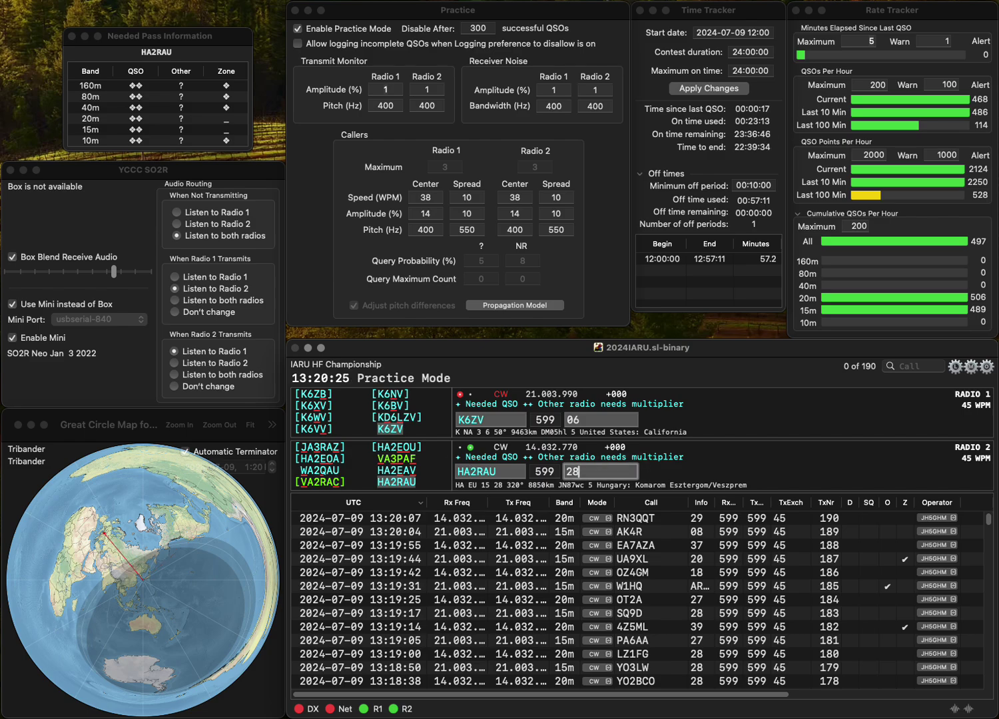
key(Return)
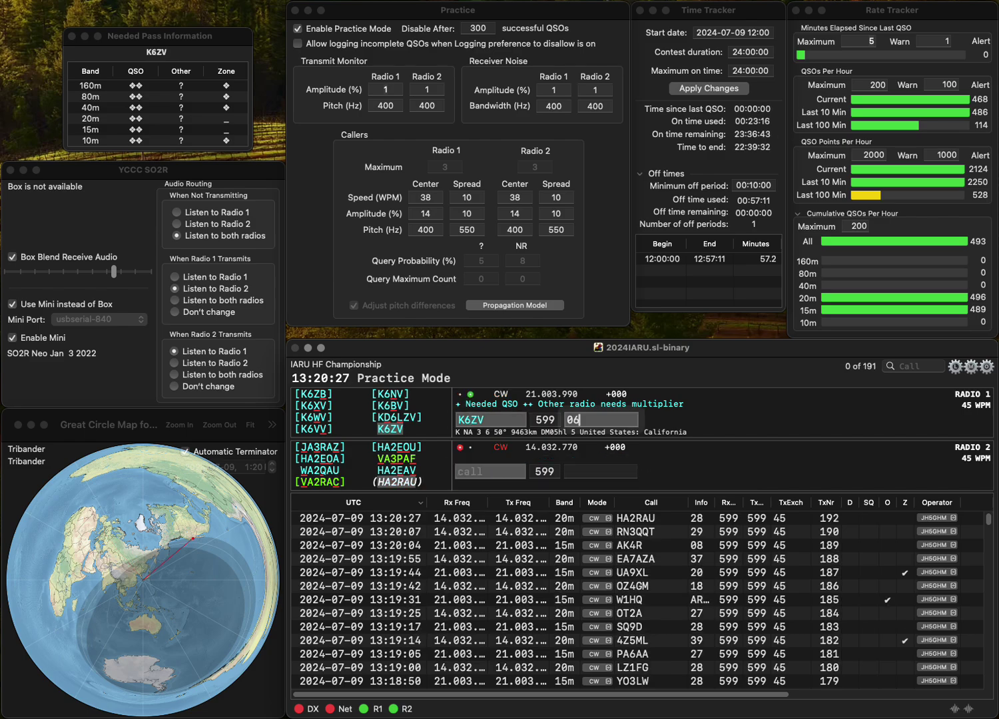
key(Return)
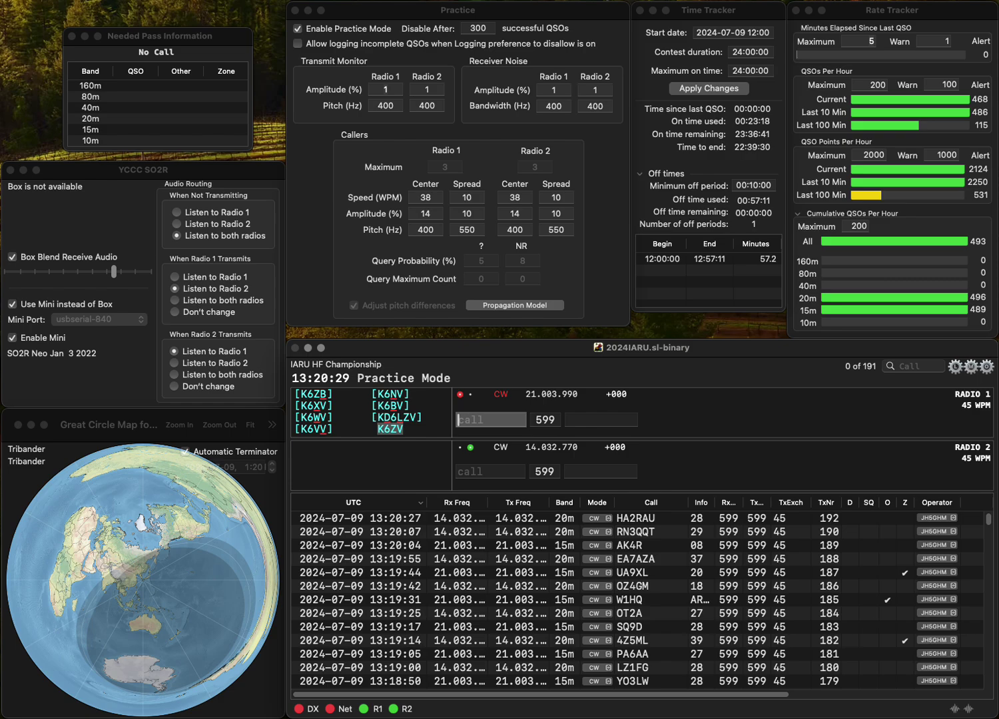
text(DL5TT)
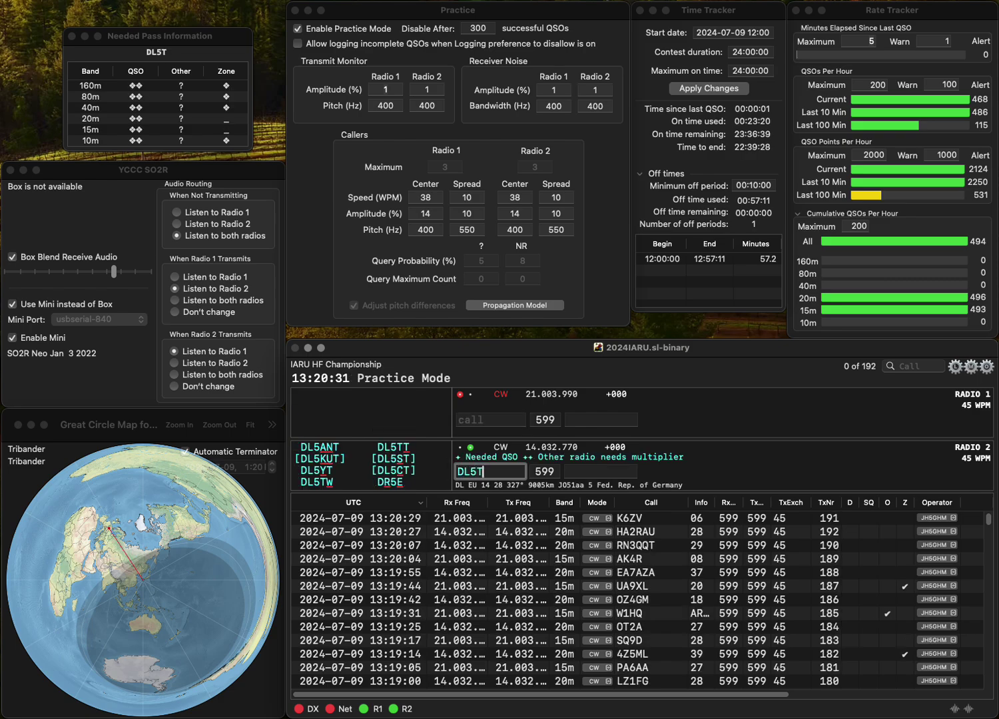
key(Return)
text(A)
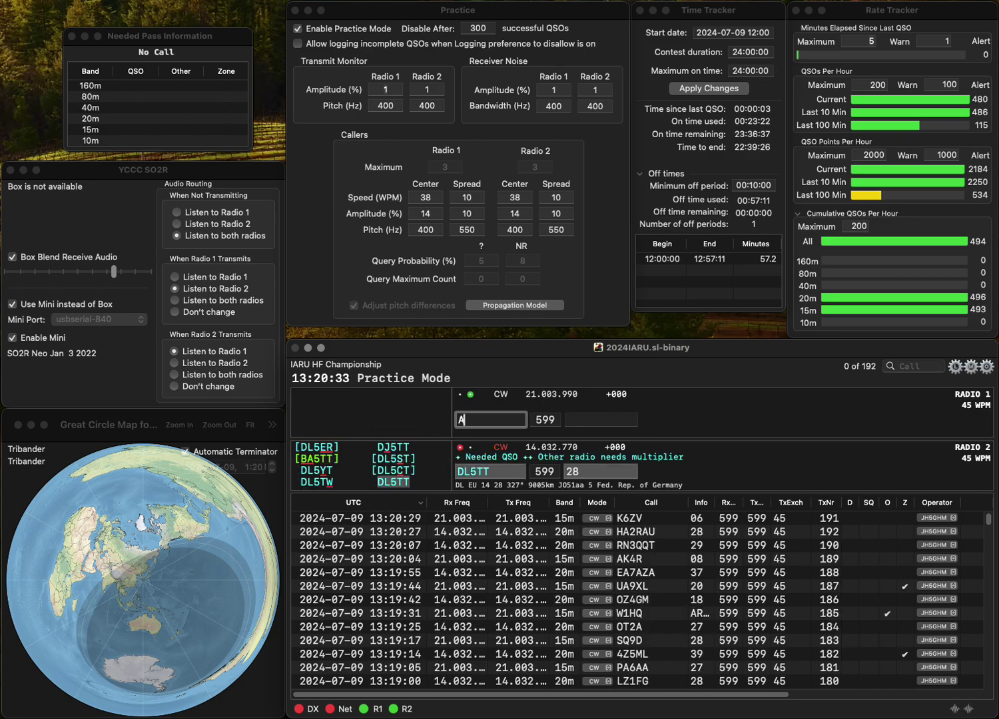
text(2ACZ)
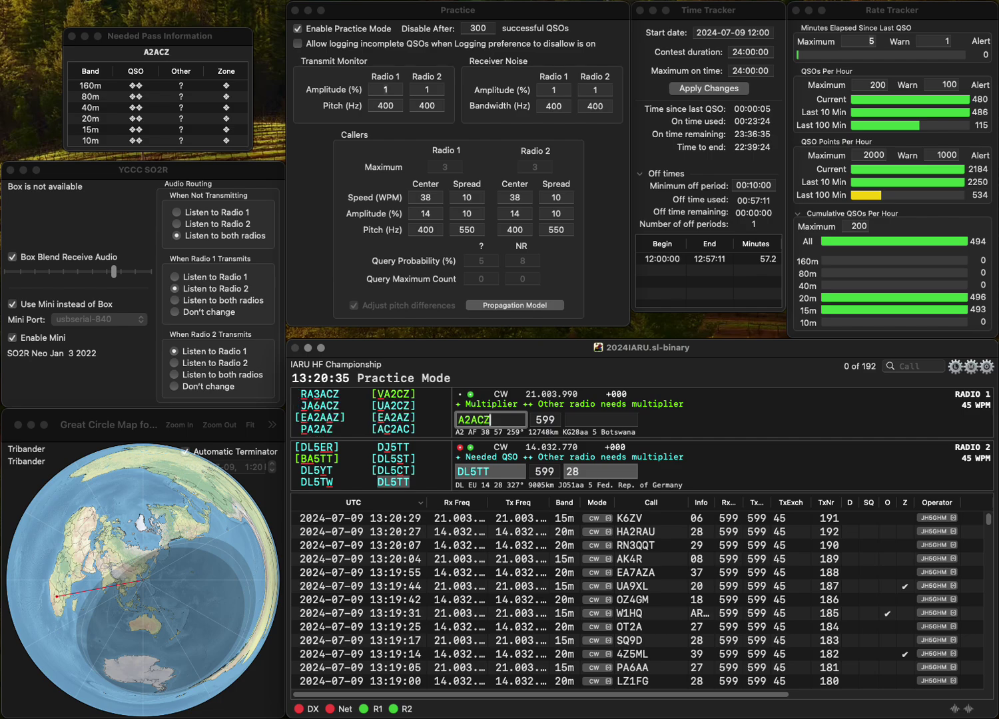
key(super+Left)
key(Delete)
text(RA3)
key(Delete)
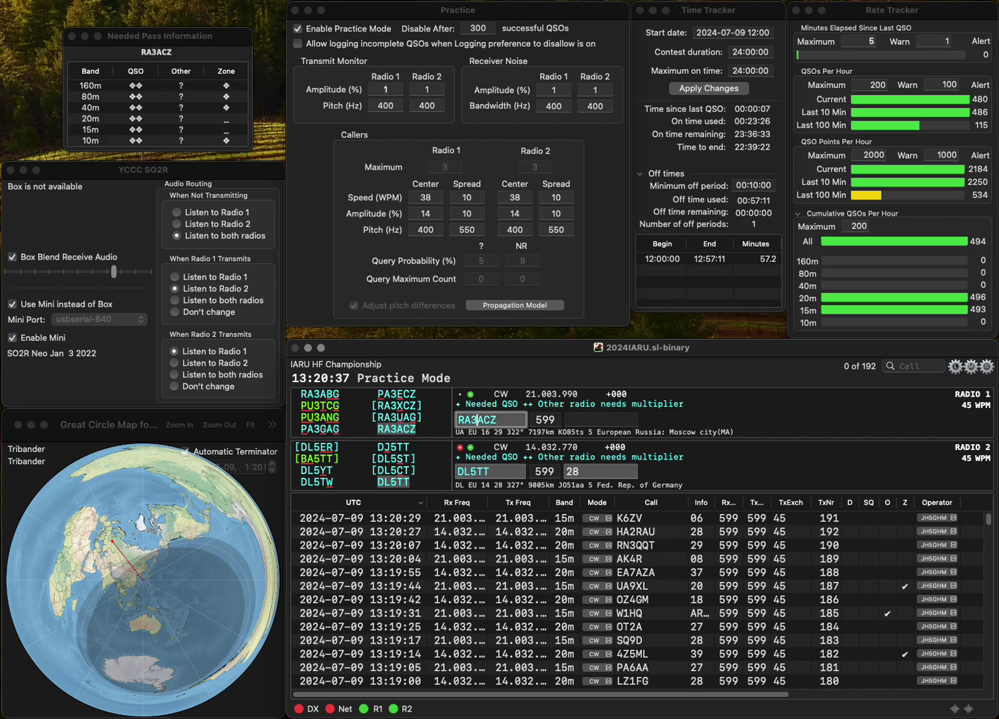
key(Return)
key(Return)
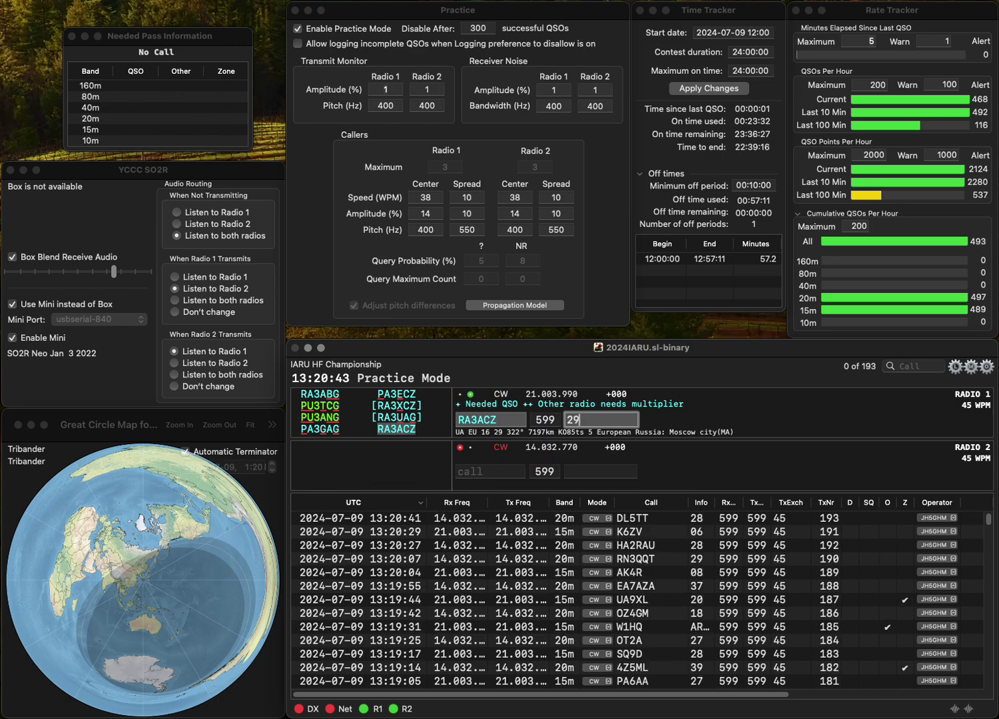
key(Return)
text(IU0PVZ)
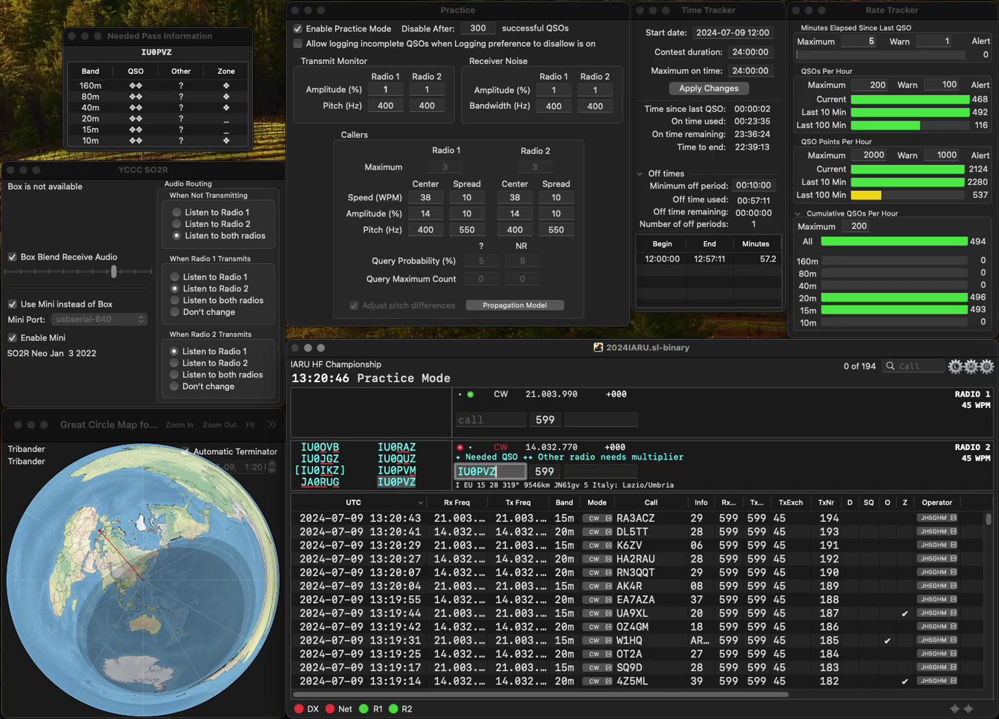
key(Return)
text(H)
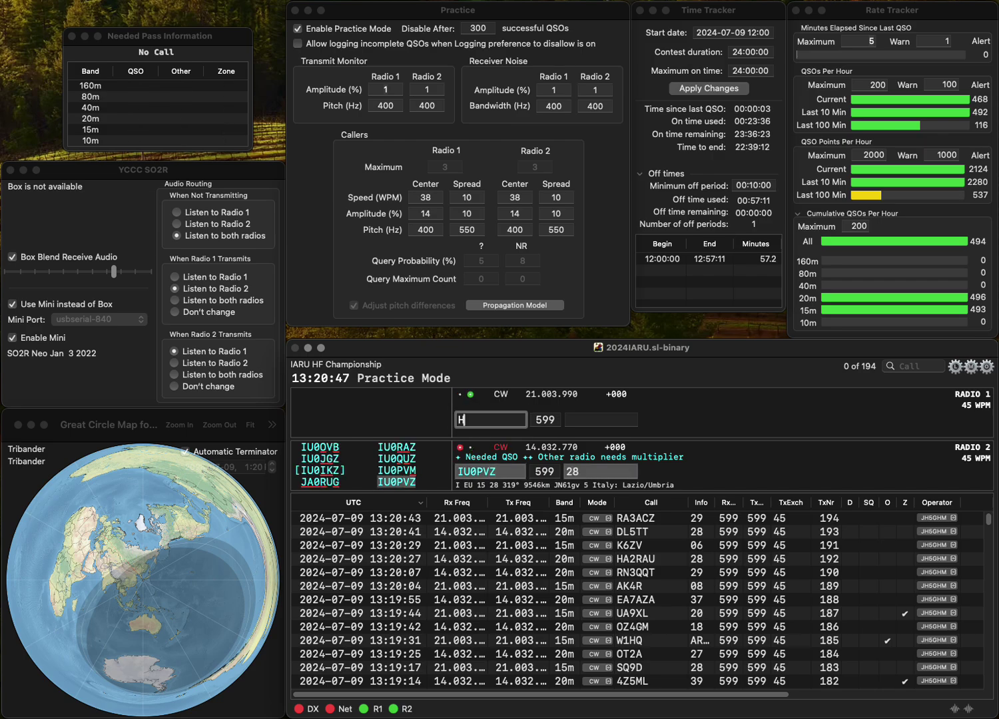
text(B9AW/P)
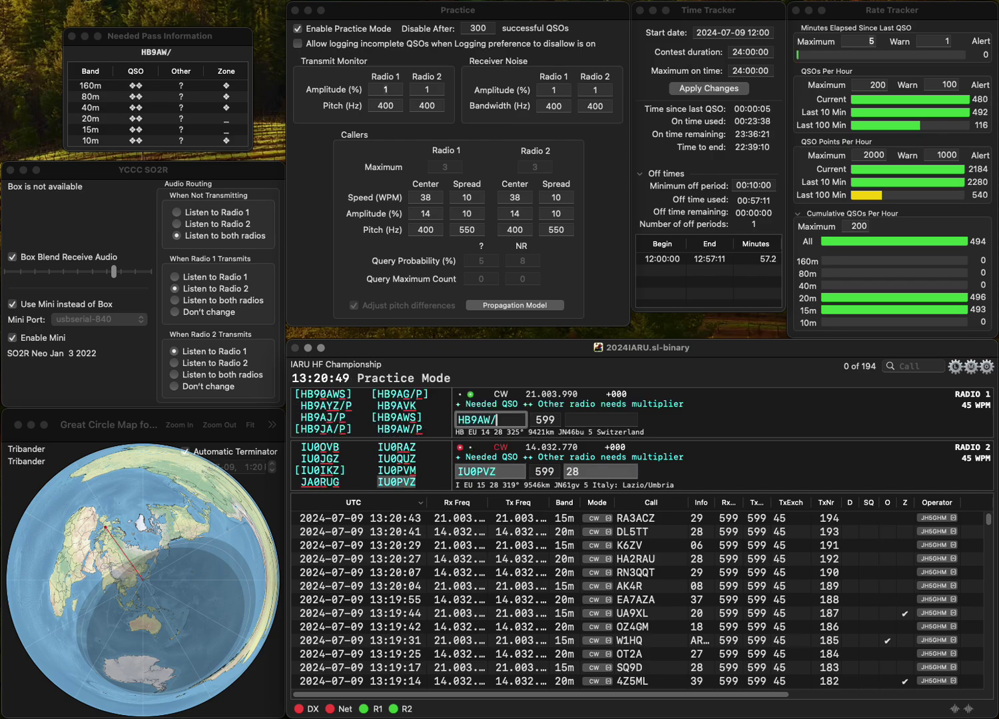
key(Return)
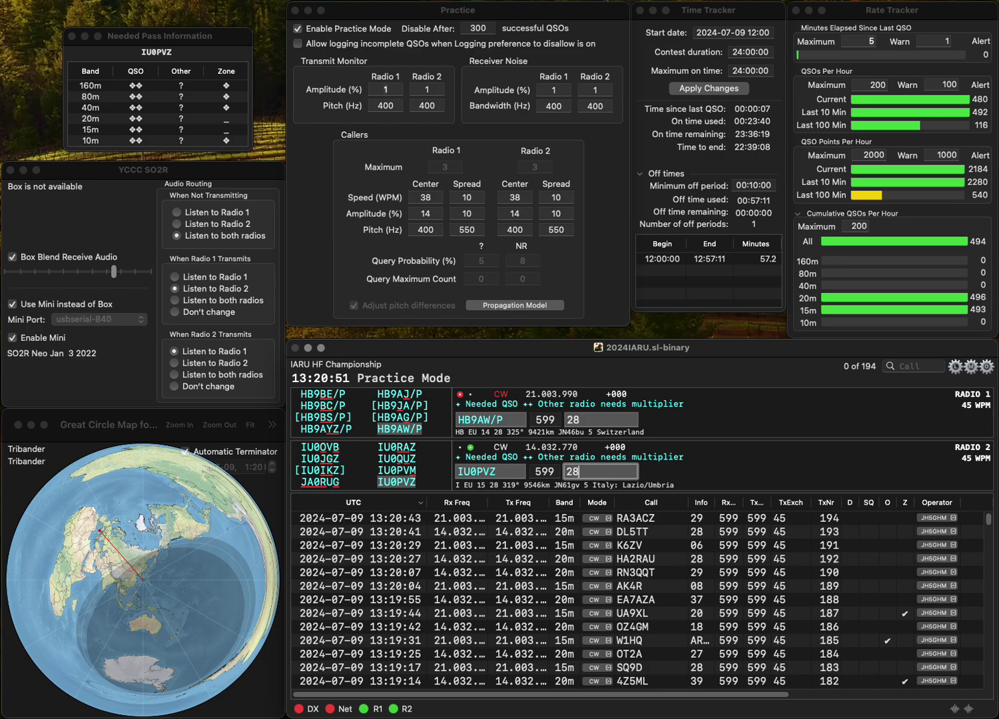
key(Return)
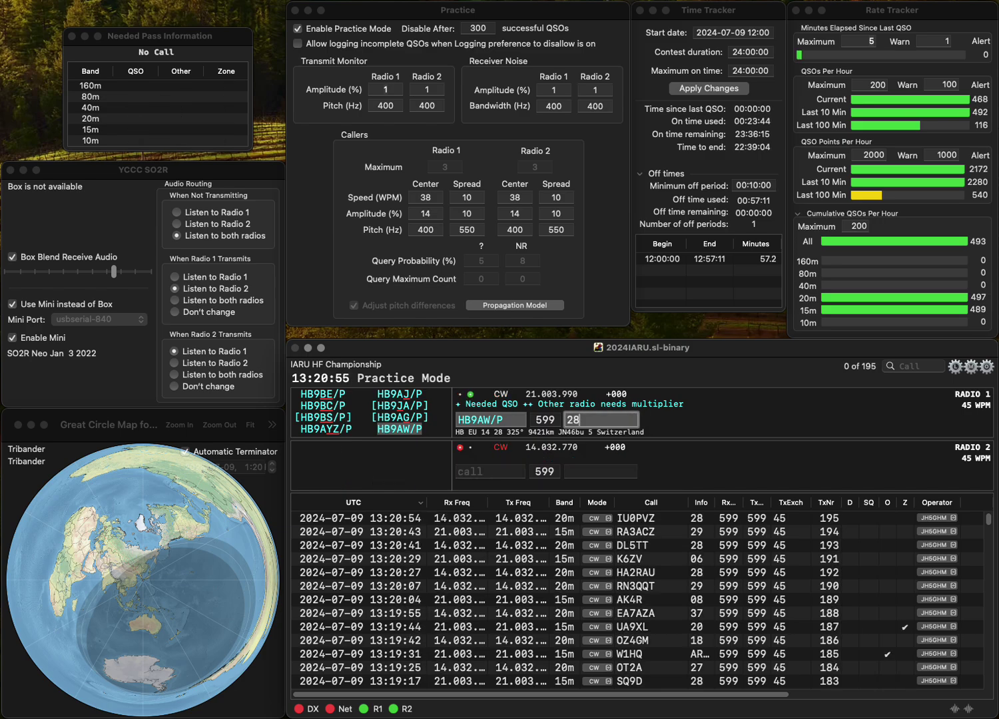
key(Return)
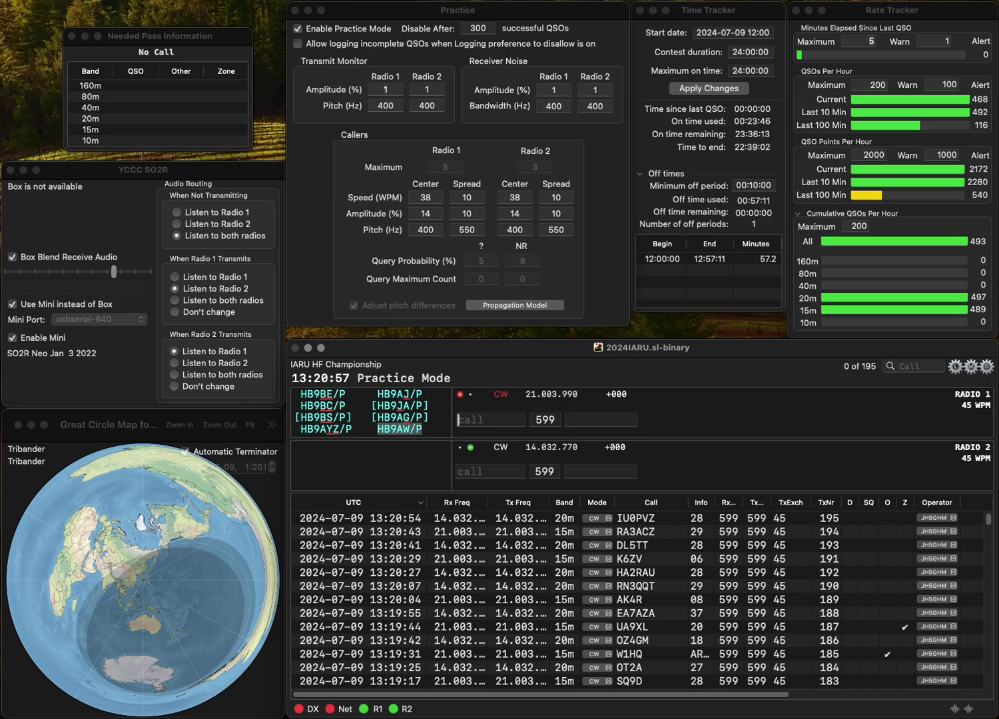
text(UG4P)
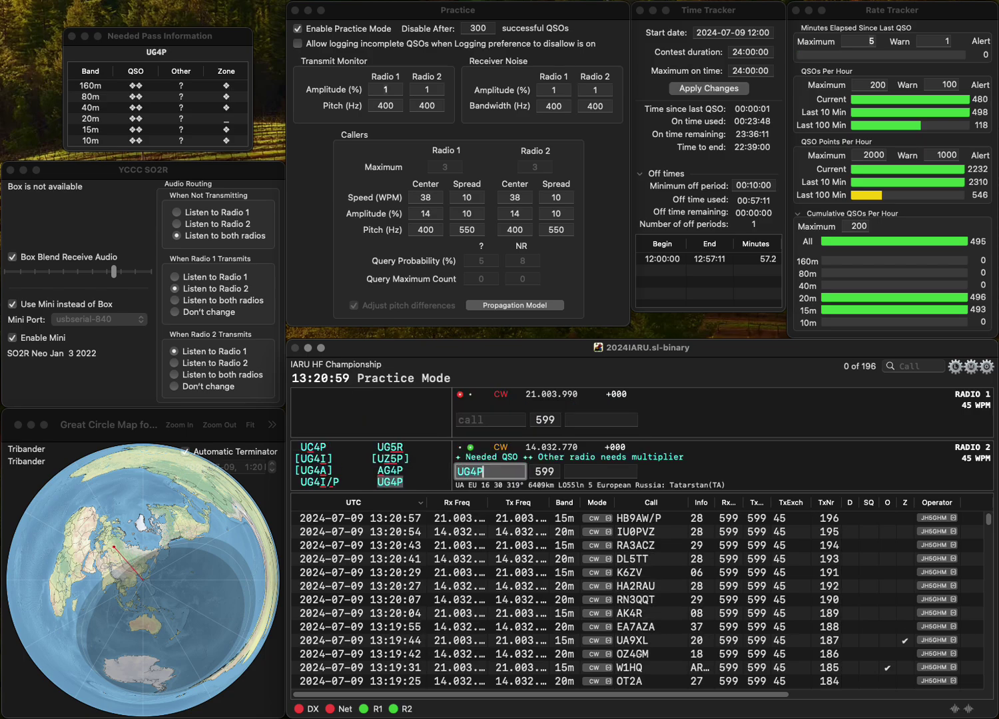
key(Return)
text(OK)
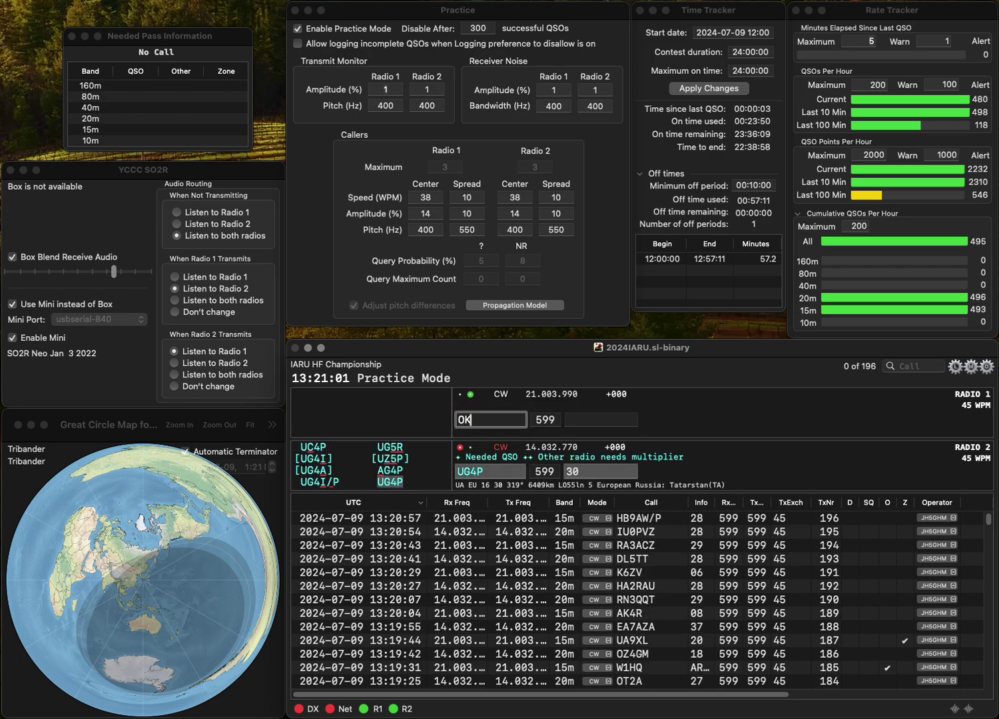
text(2TRN)
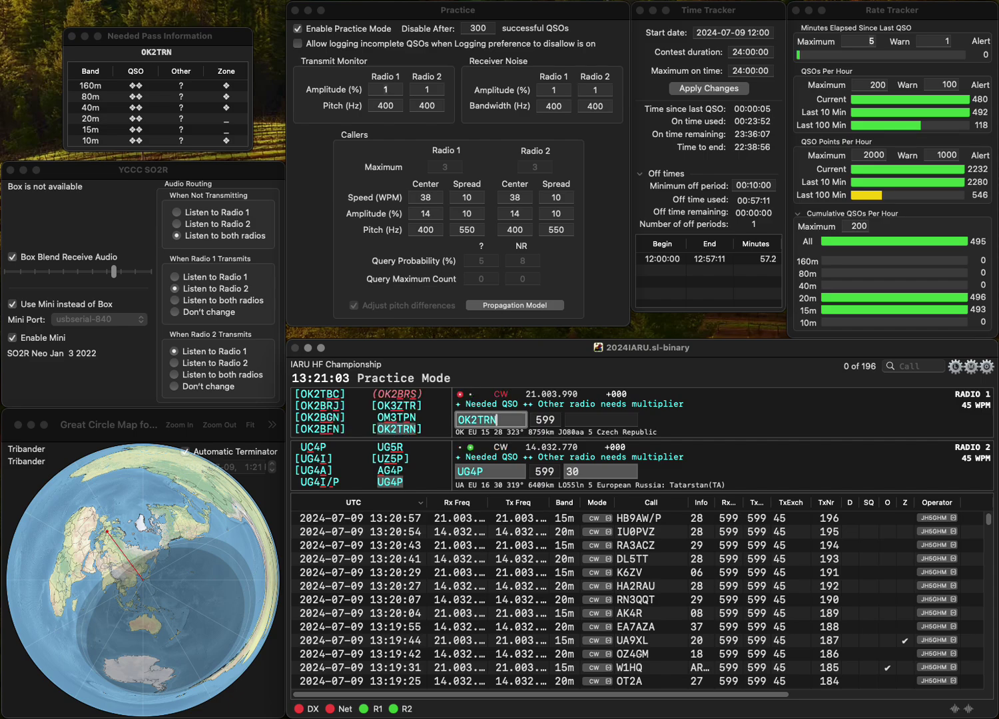
key(Return)
key(Return)
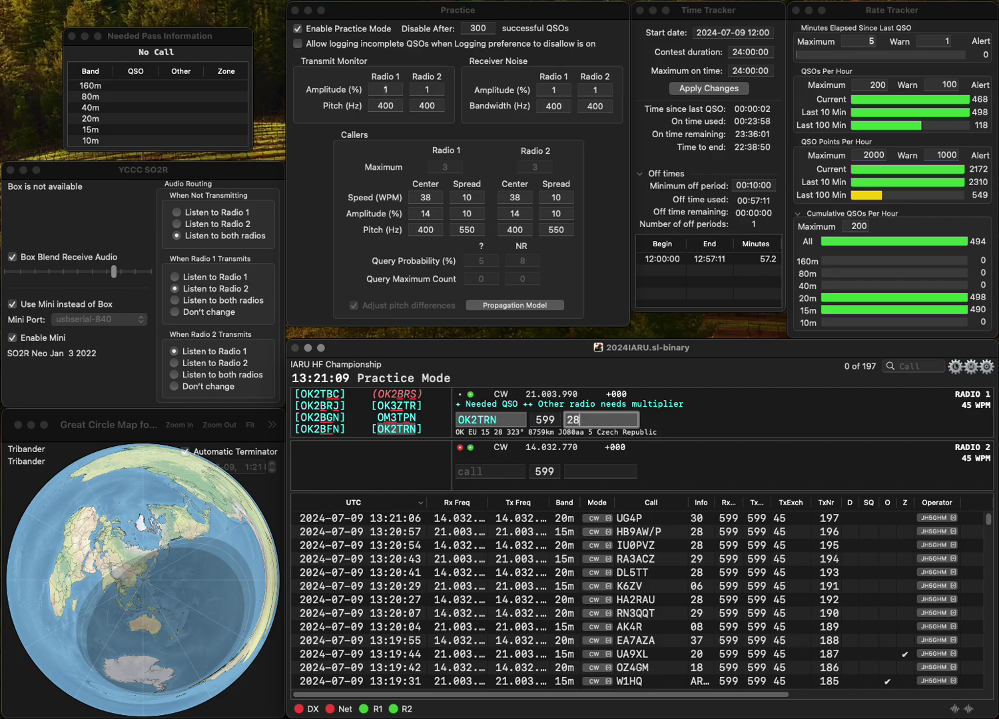
key(Return)
text(VR2ZQ)
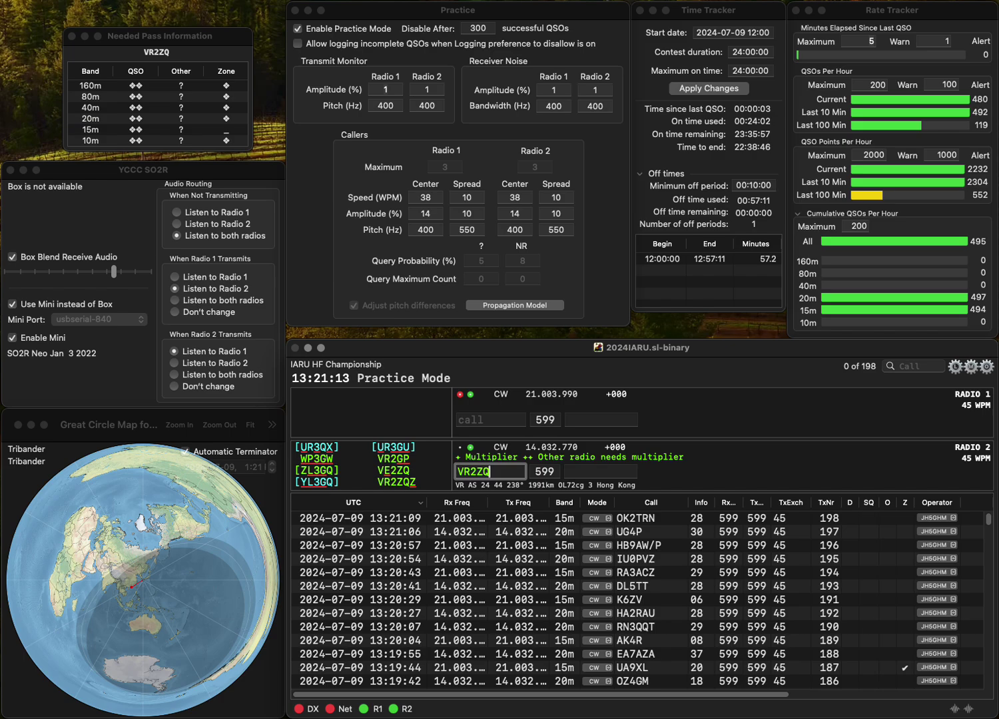
text(Z)
key(Return)
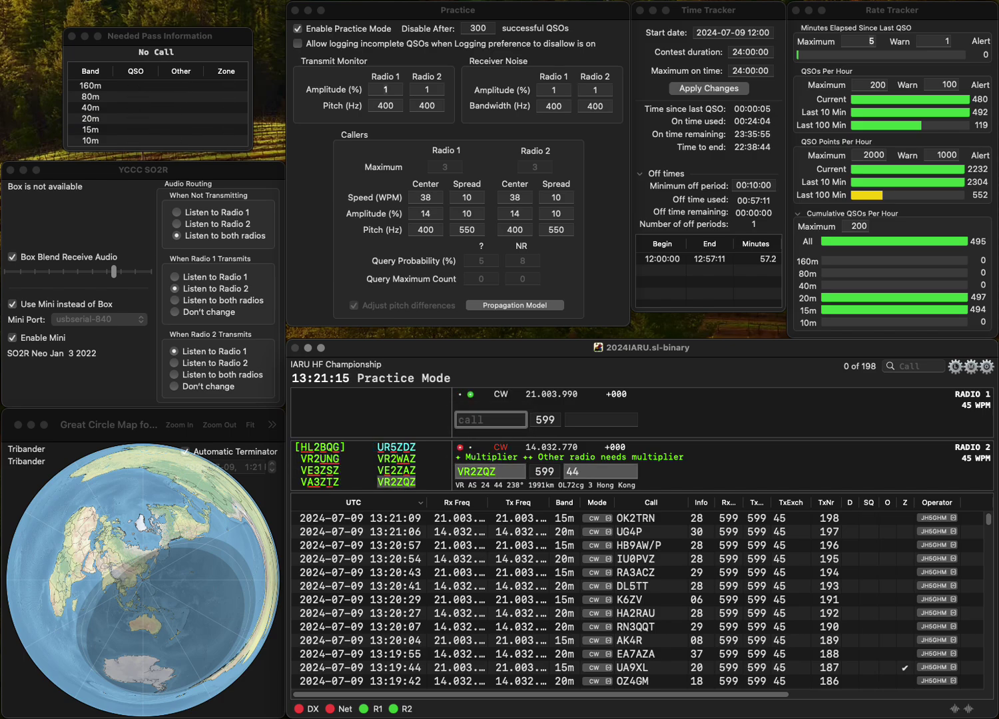
text(TM3CW)
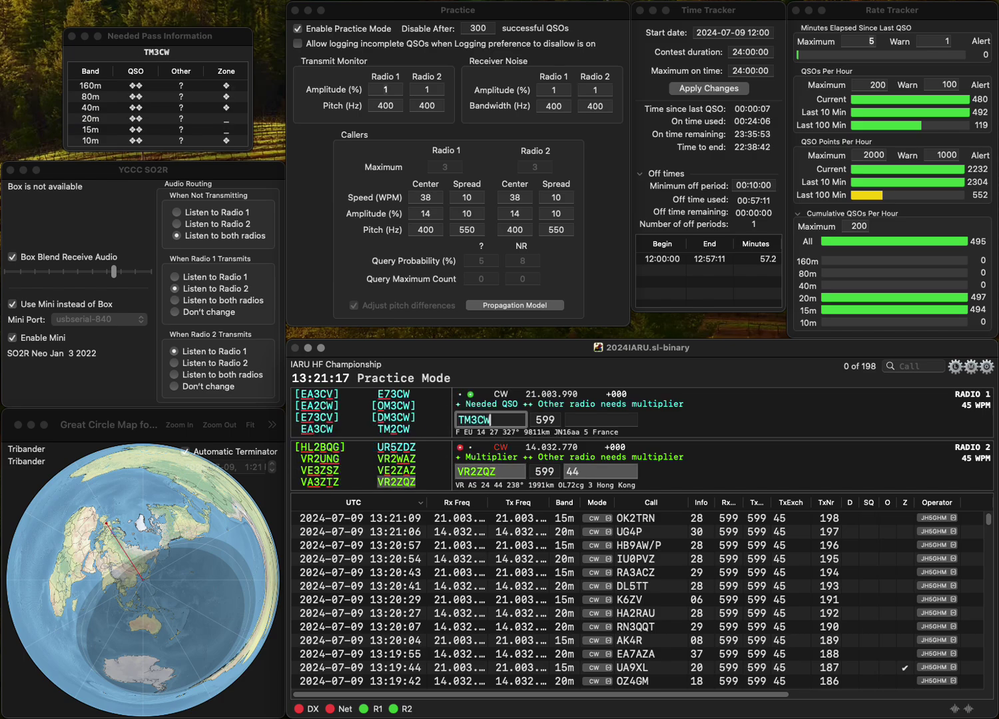
key(Left)
key(Left)
key(BackSpace)
text(2)
key(Return)
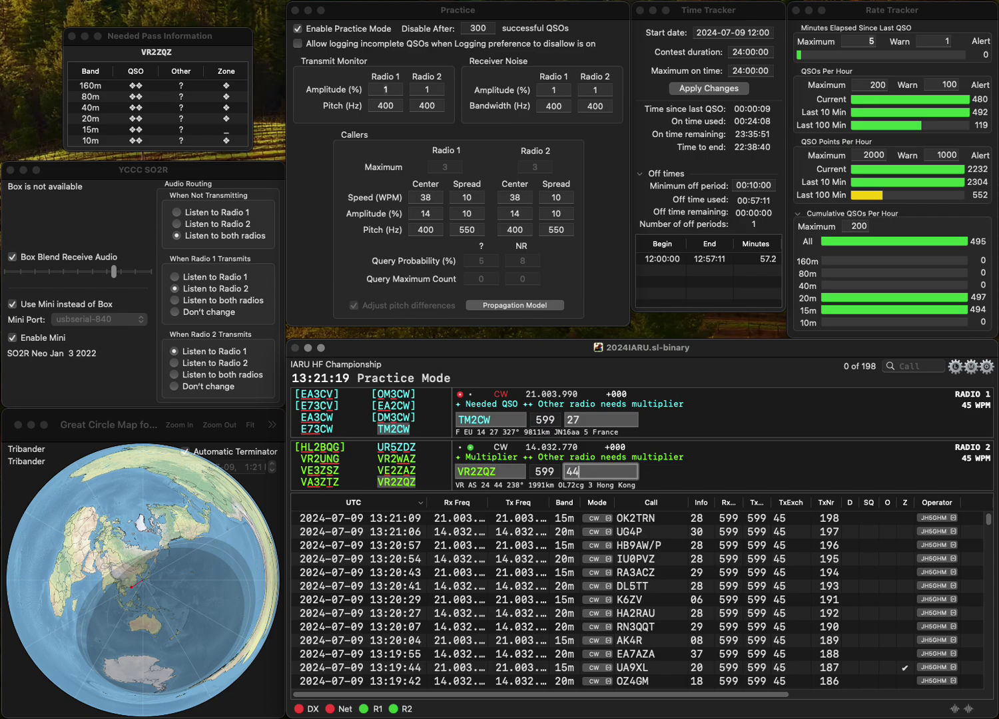
key(Return)
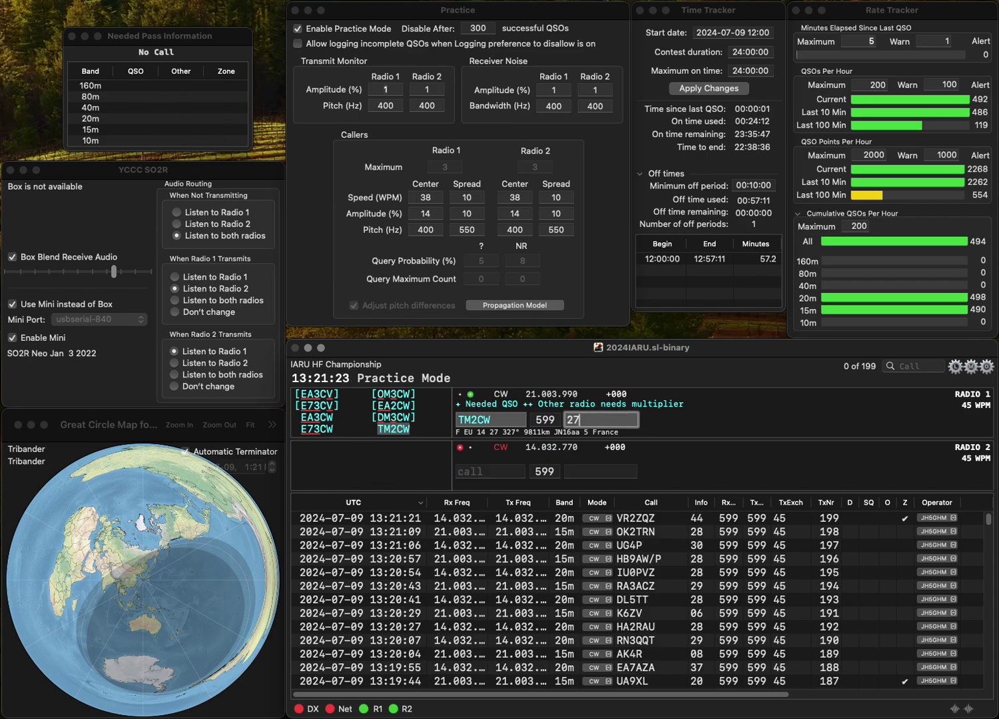
key(Return)
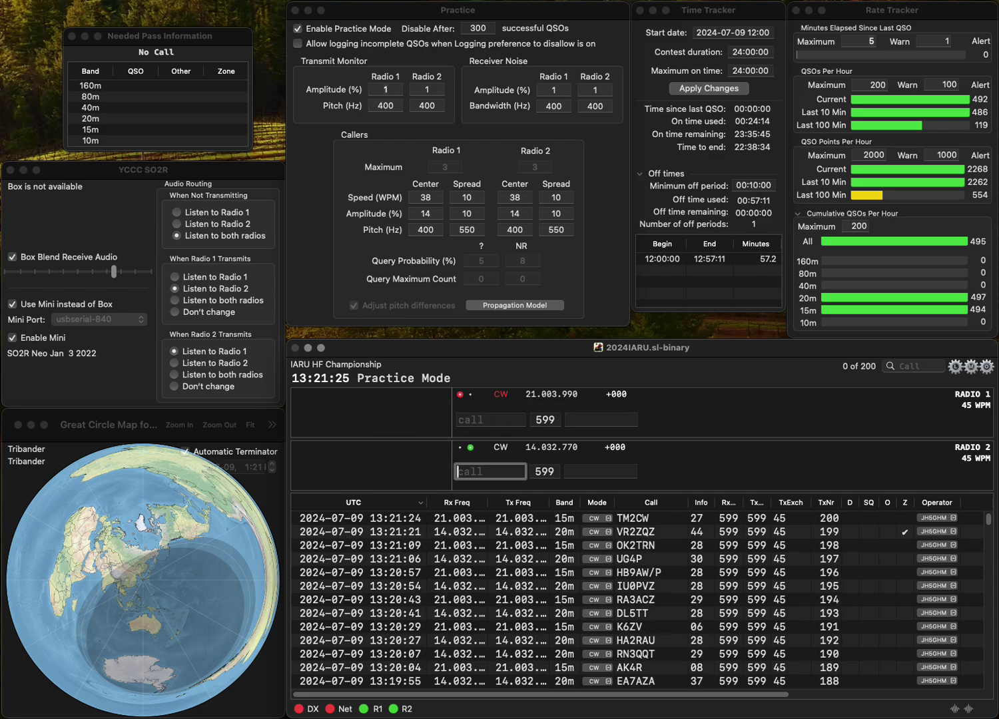
text(PA6Q)
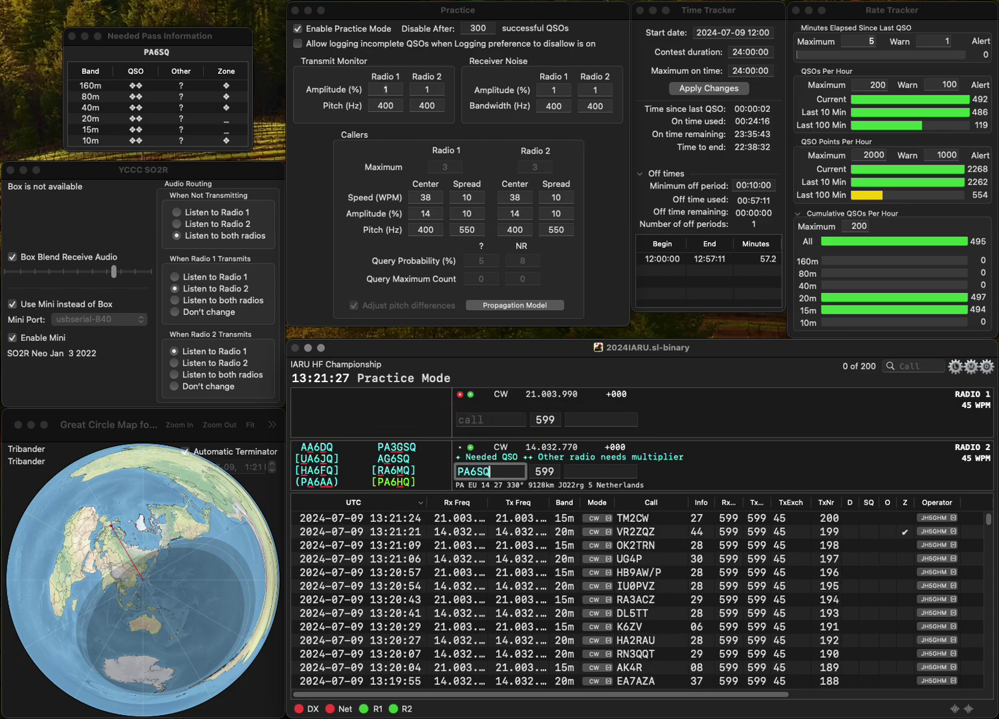
text(H)
key(Return)
text(6)
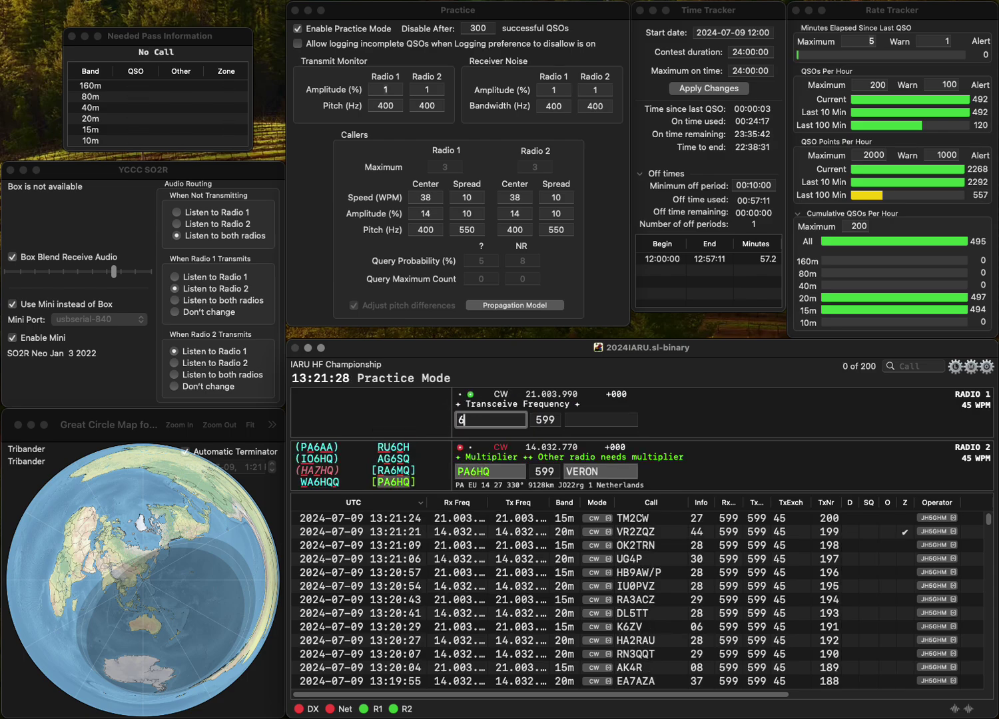
text(NQO)
key(Home)
text(JA)
key(Return)
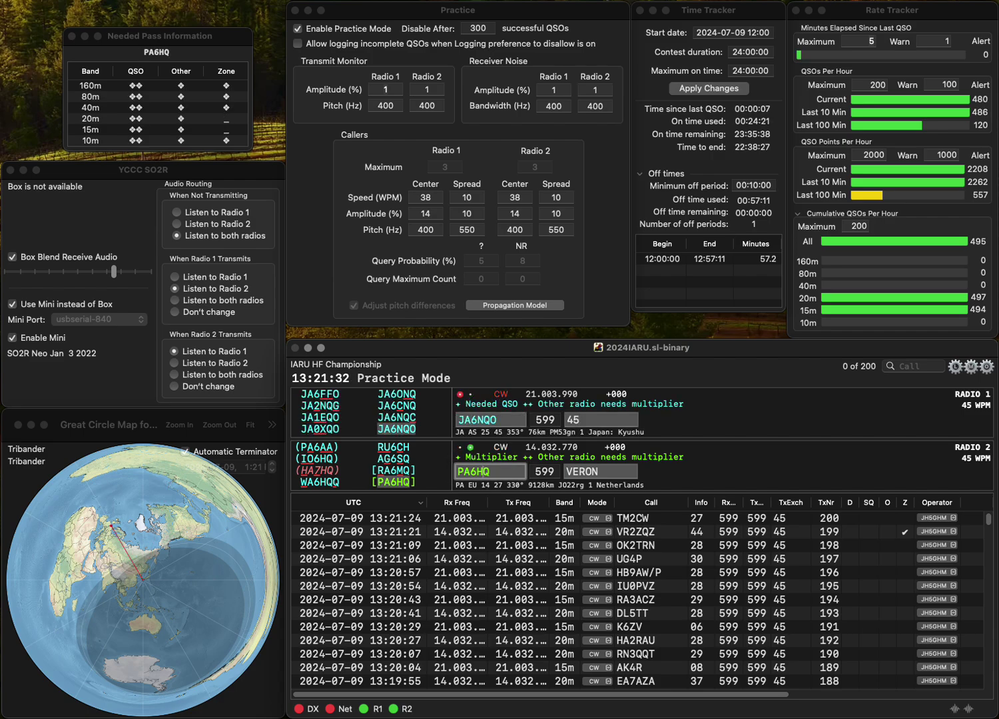
key(Tab)
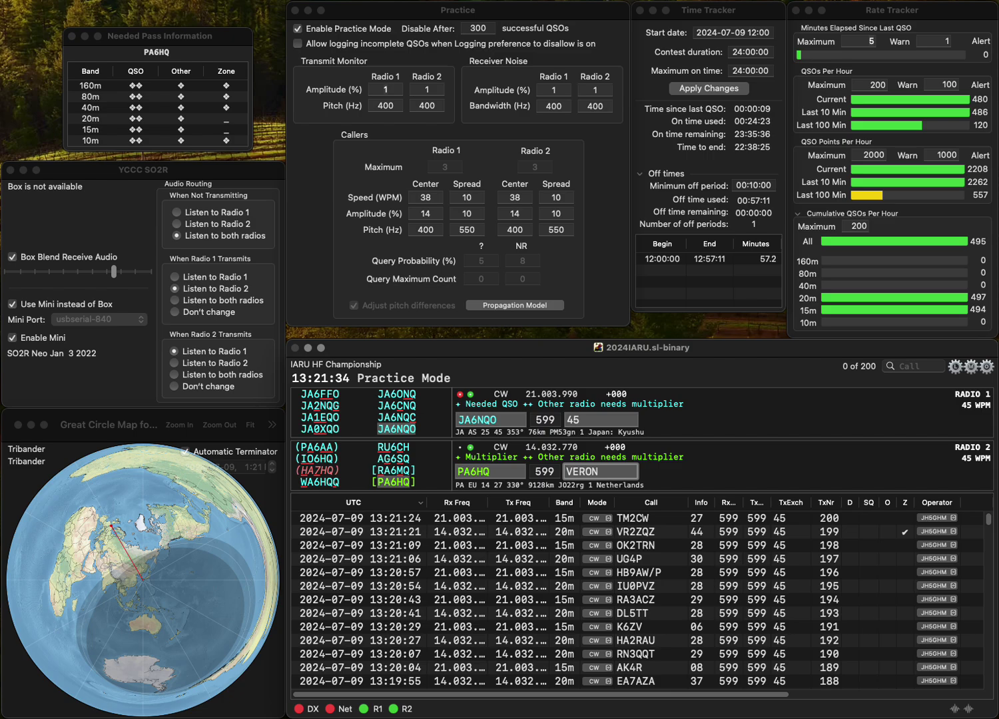
key(Return)
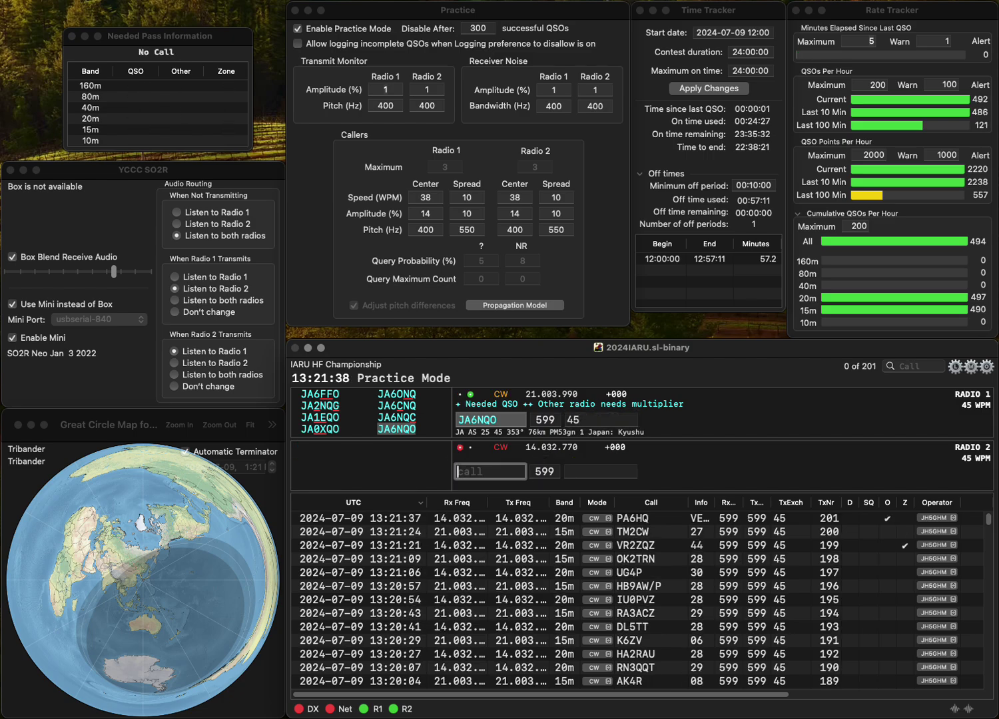
text(PD)
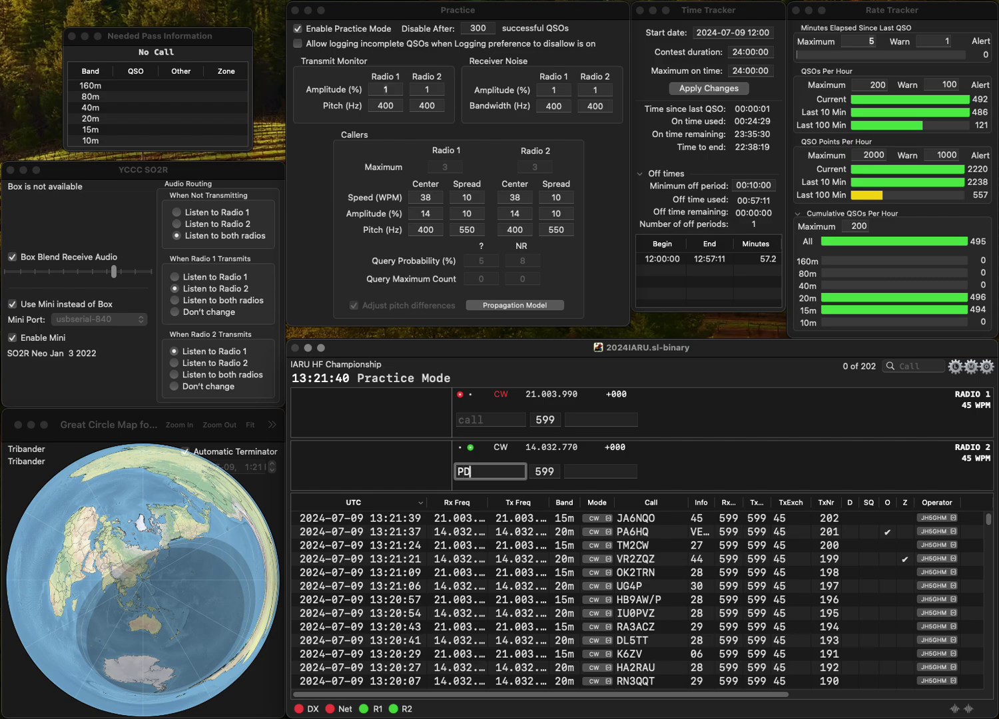
text(0)
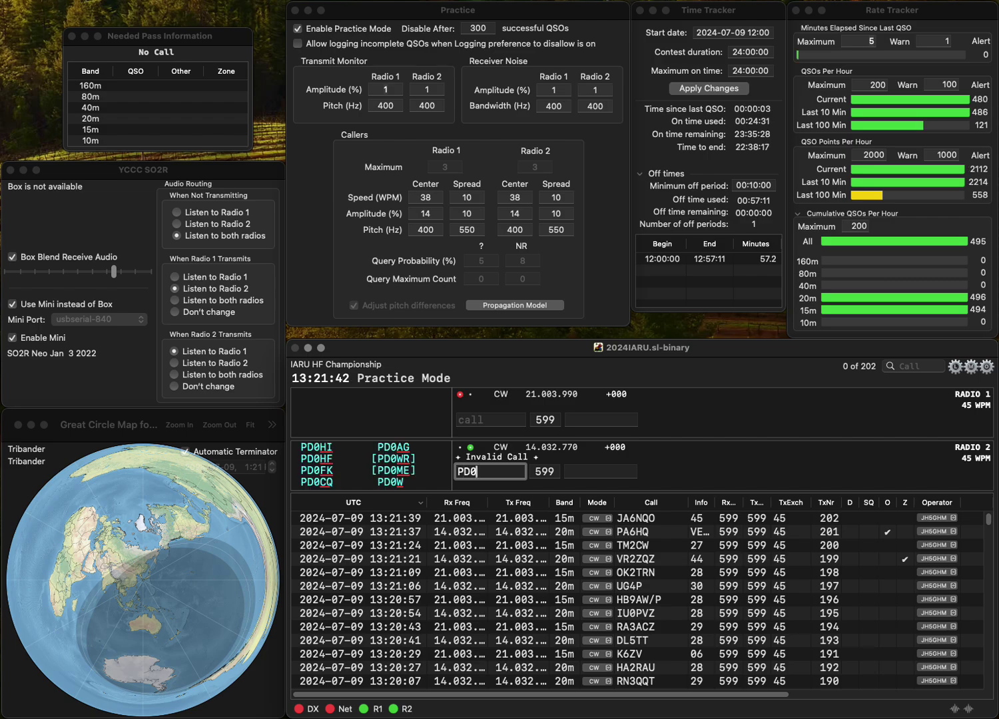
text(YL)
key(Return)
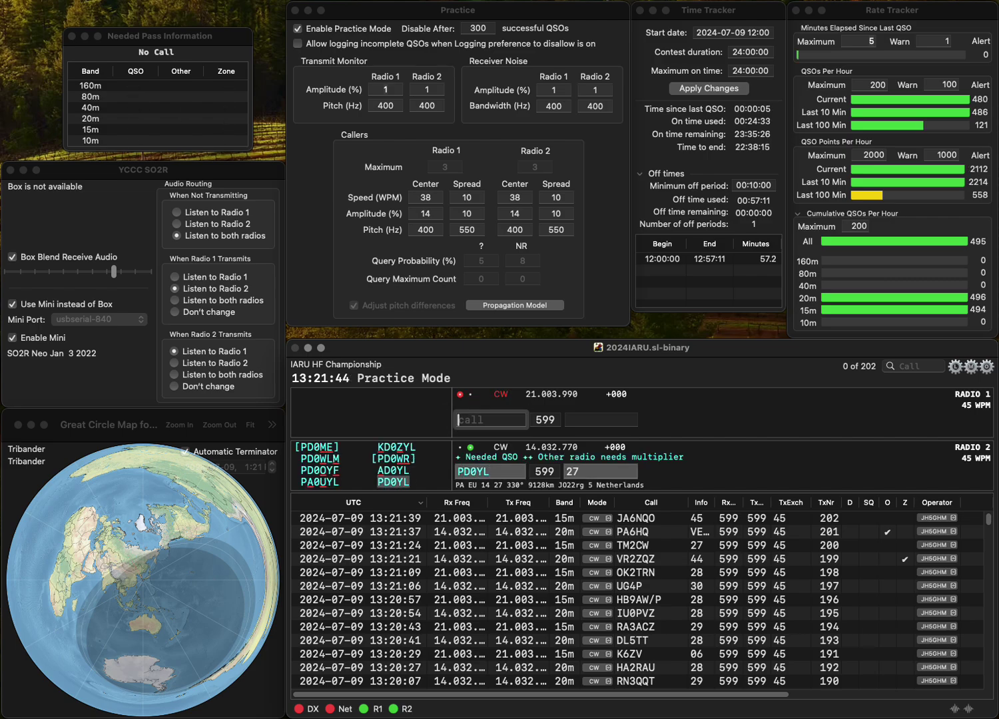
text(NO)
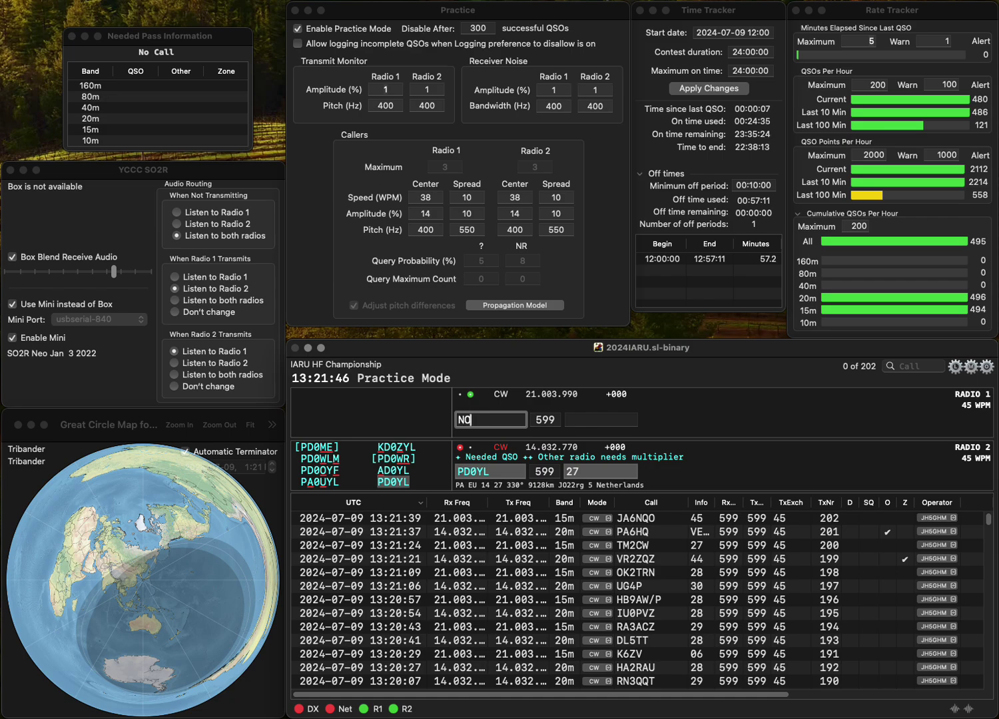
text(4FB)
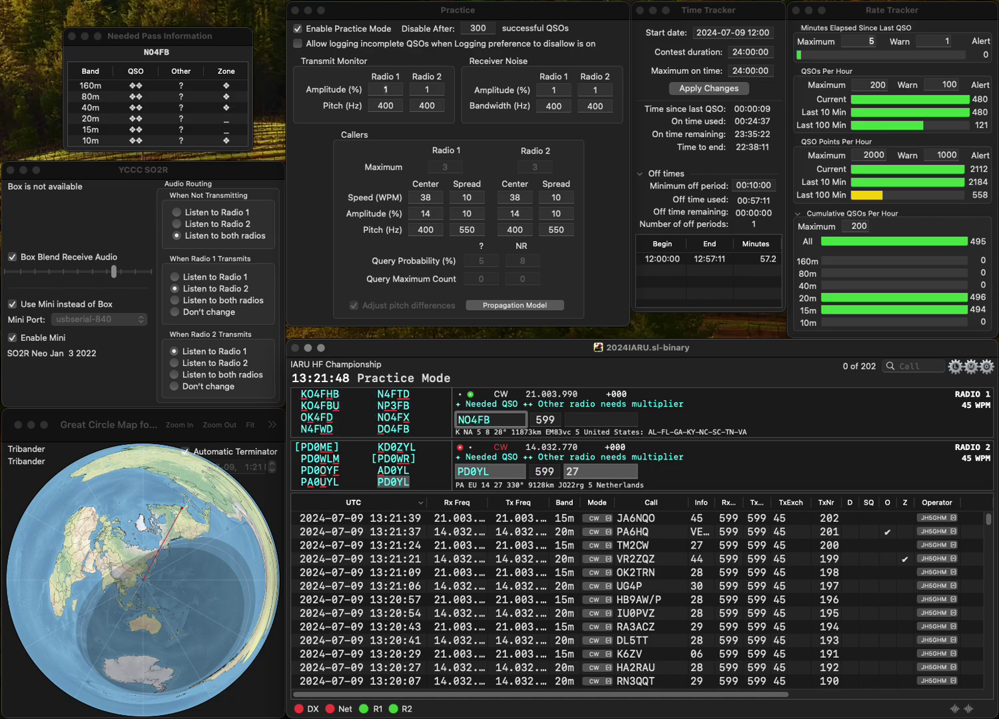
key(Left)
key(Left)
key(Left)
key(Left)
key(BackSpace)
text(D)
key(Return)
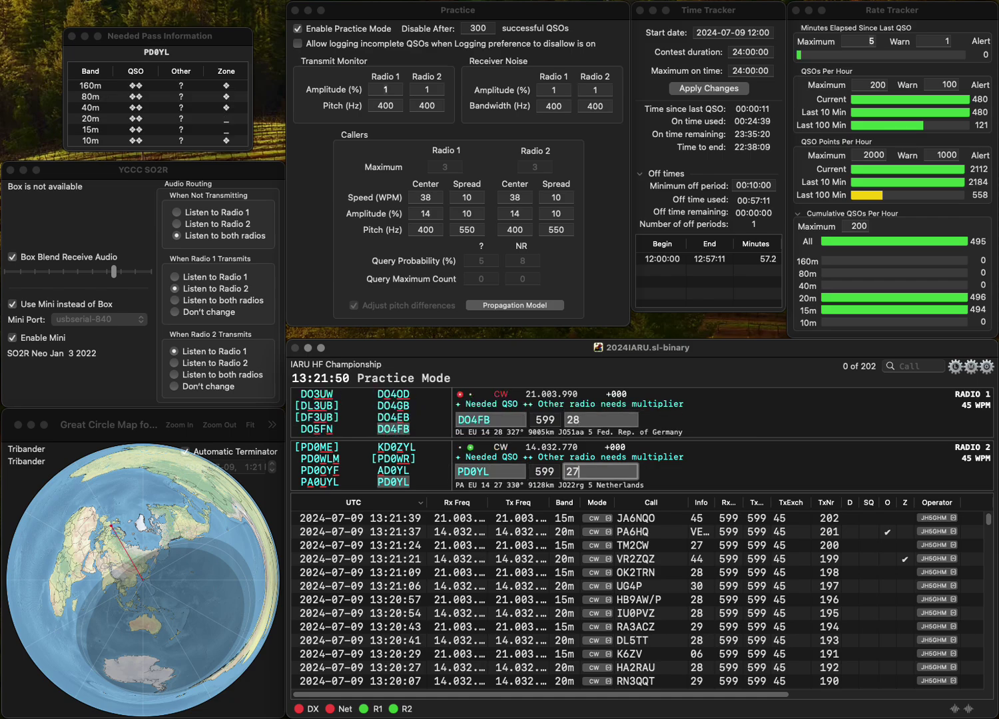
key(Return)
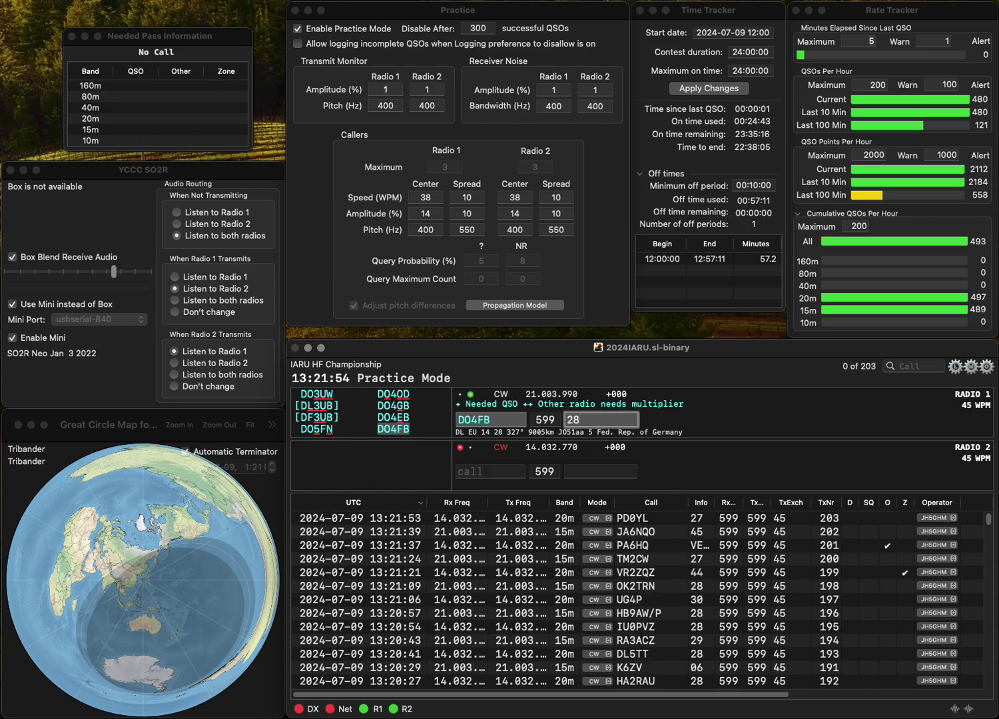
key(Return)
text(U)
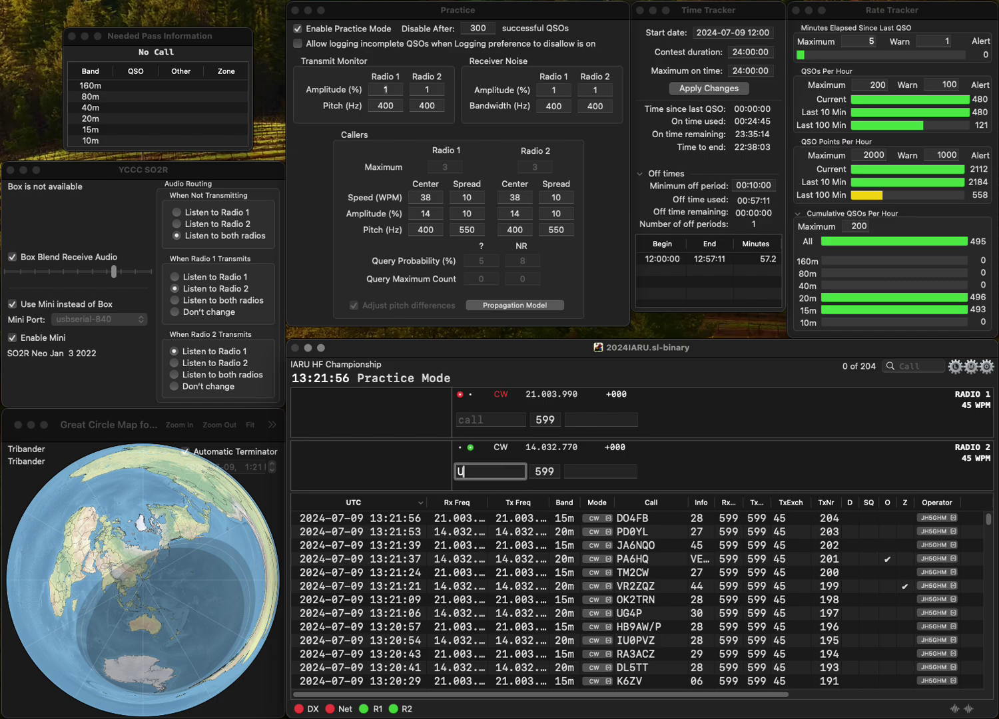
text(Z5DX)
key(Return)
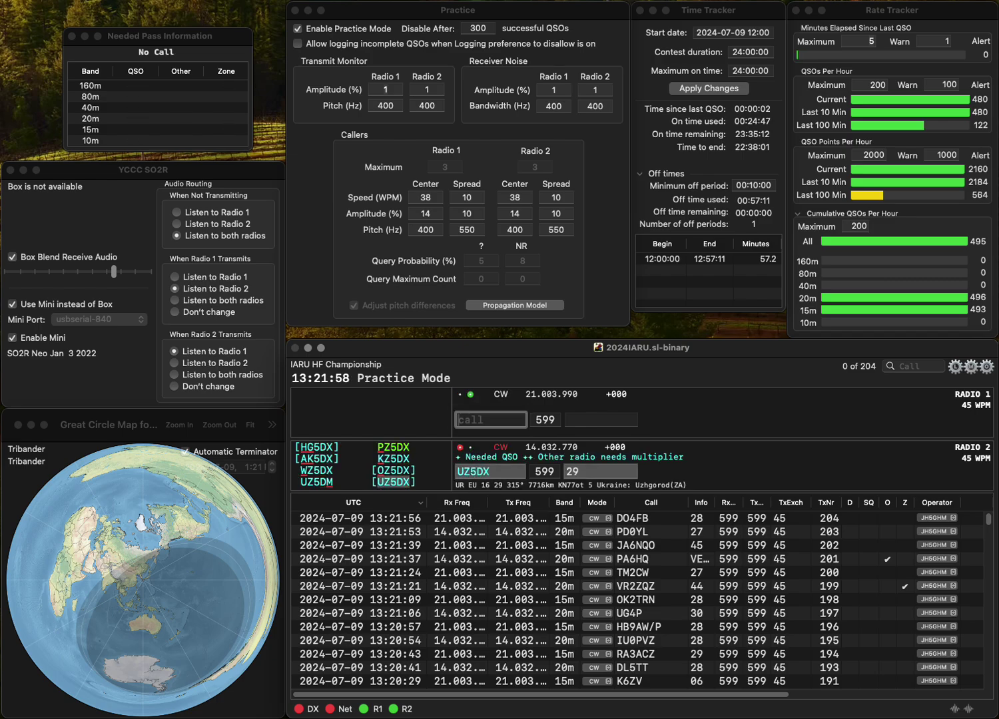
text(S57WJ)
key(Return)
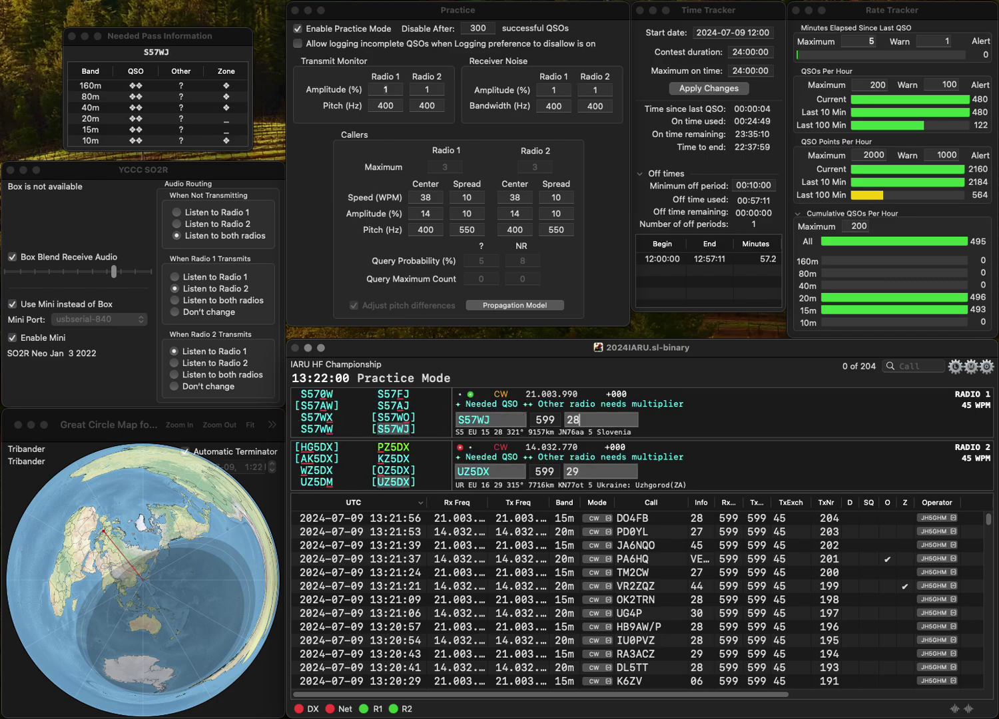
key(grave)
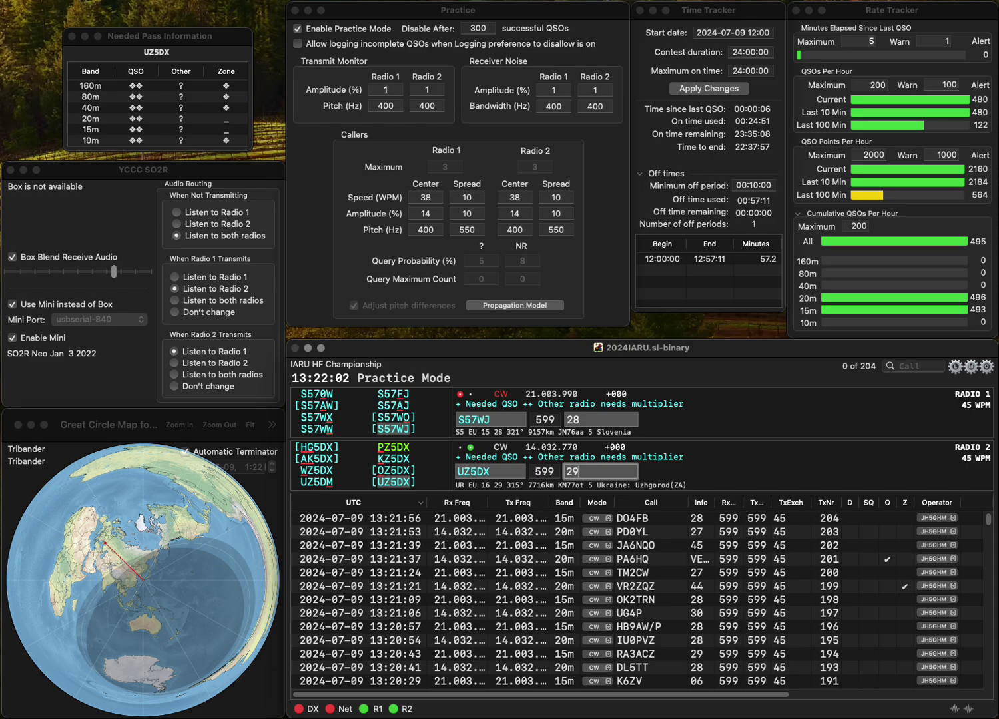
key(Return)
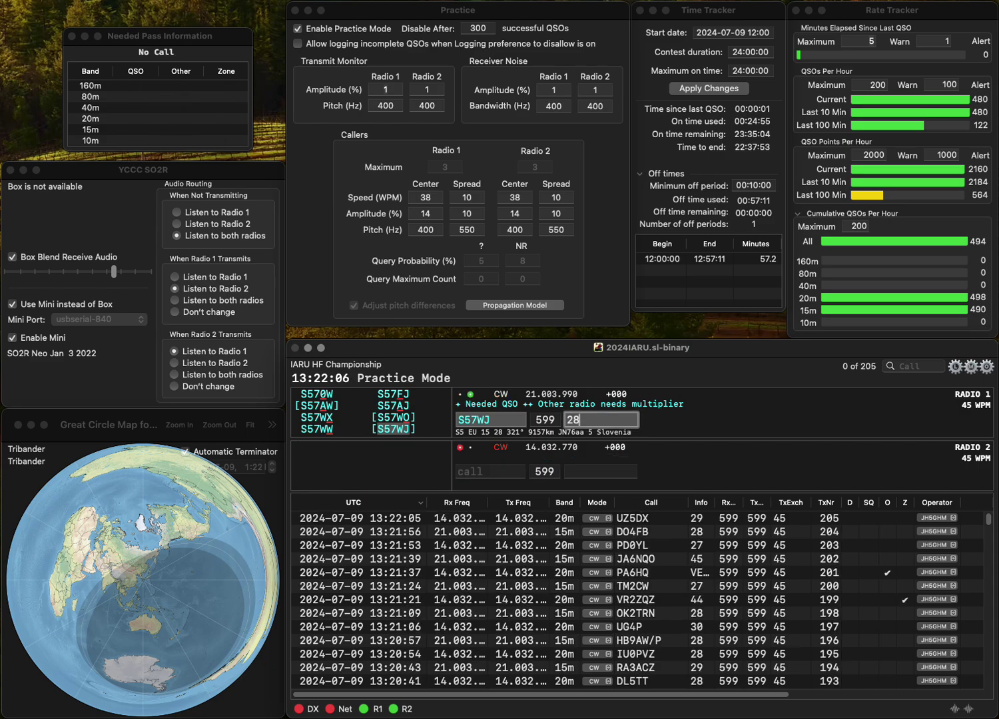
key(Return)
text(DK)
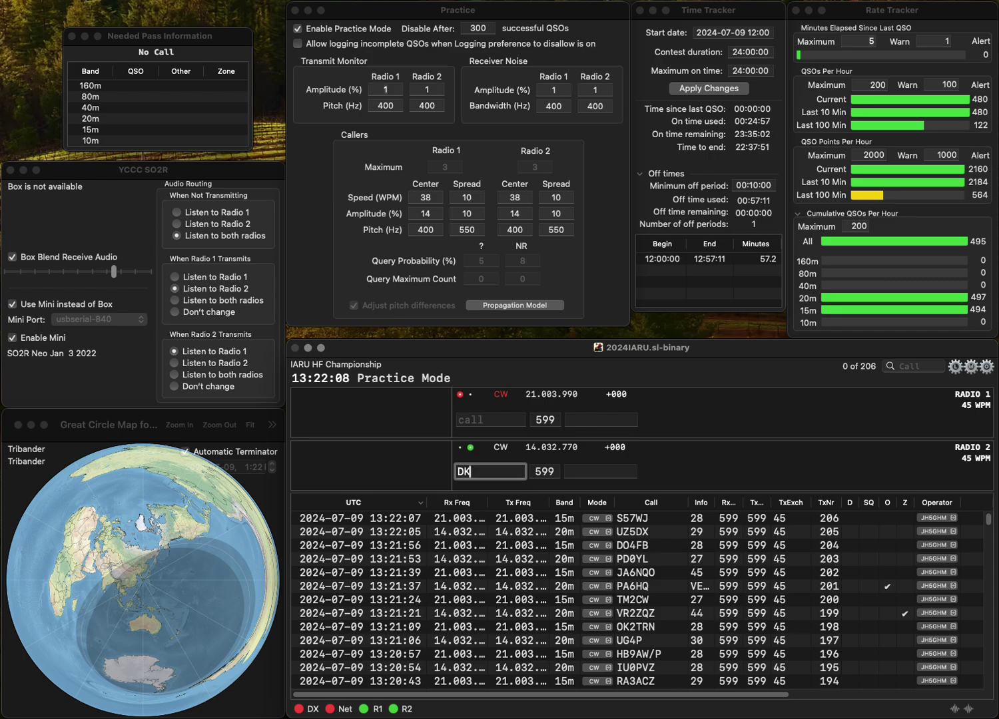
text(3YB)
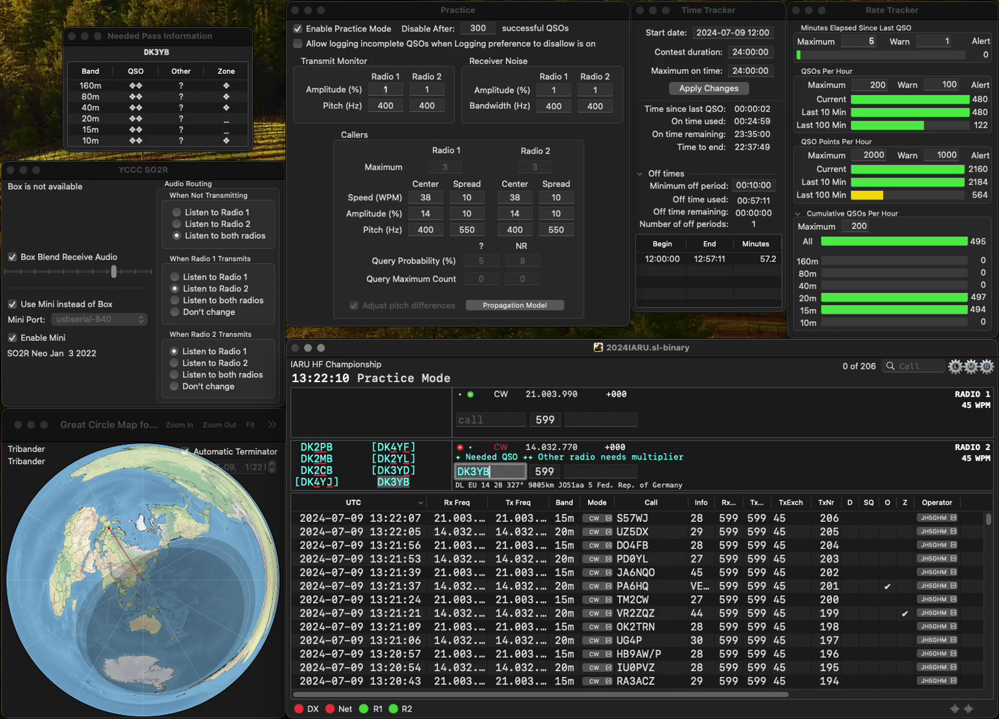
key(Return)
text(RU3AJ)
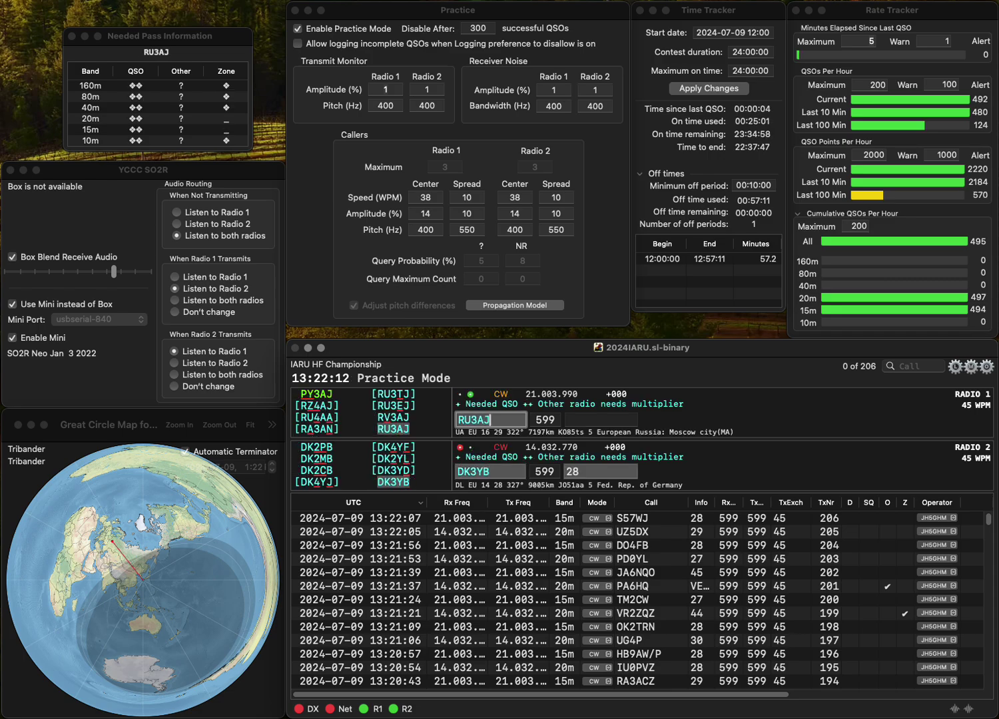
key(Return)
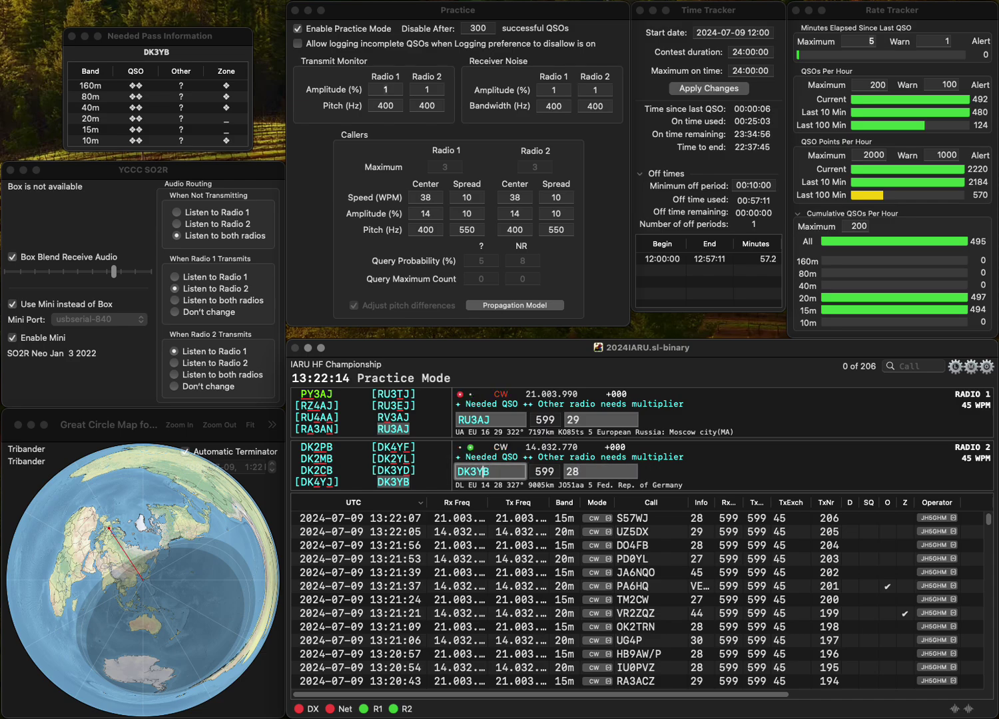
key(Tab)
key(Return)
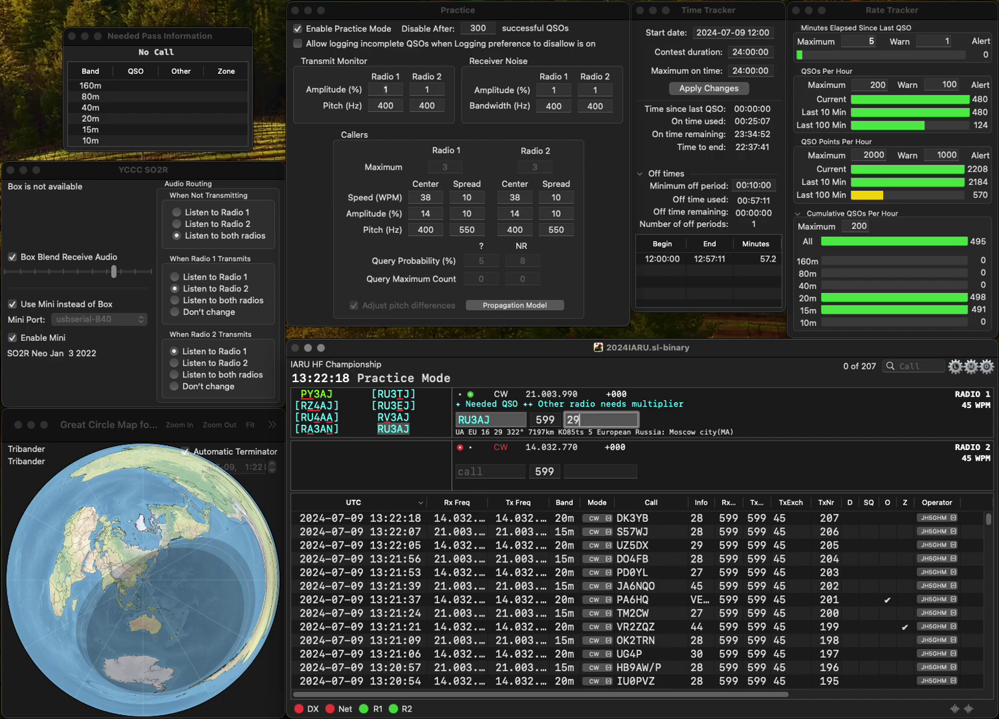
key(Return)
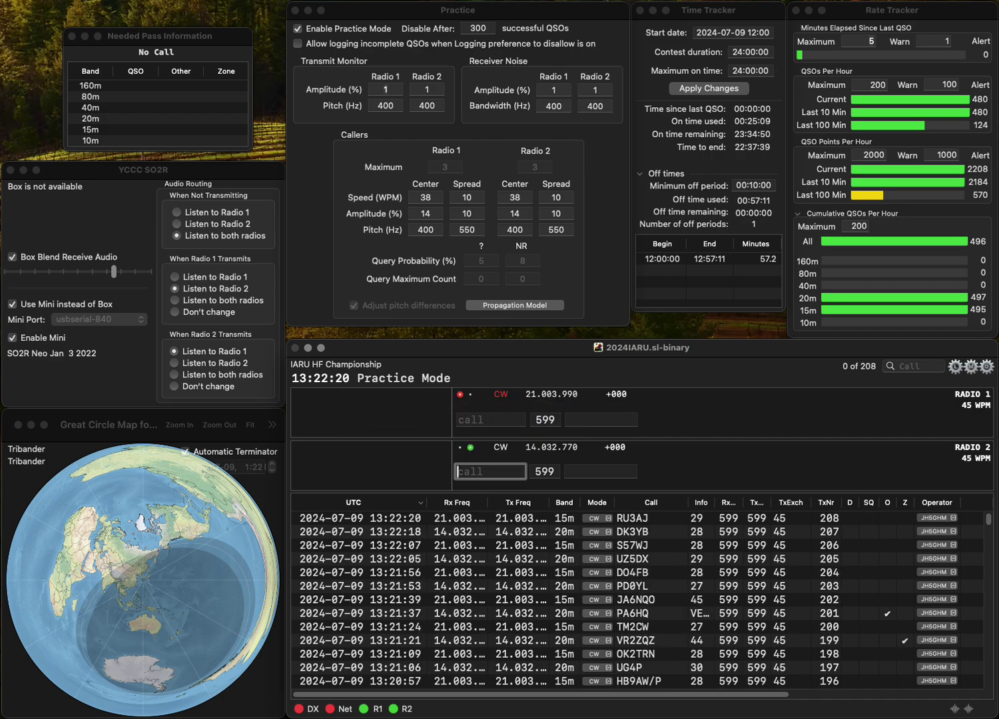
- Fix the mistyped call UFFO to F6FO and send it the report
text(UFFO)
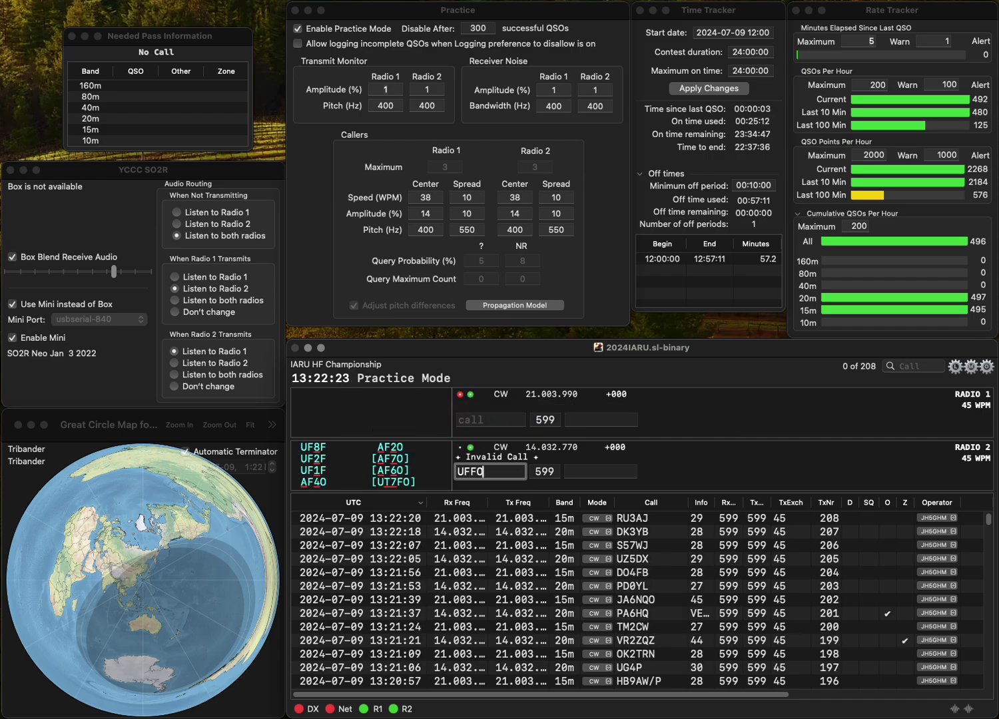
key(Home)
key(Delete)
key(Right)
text(6)
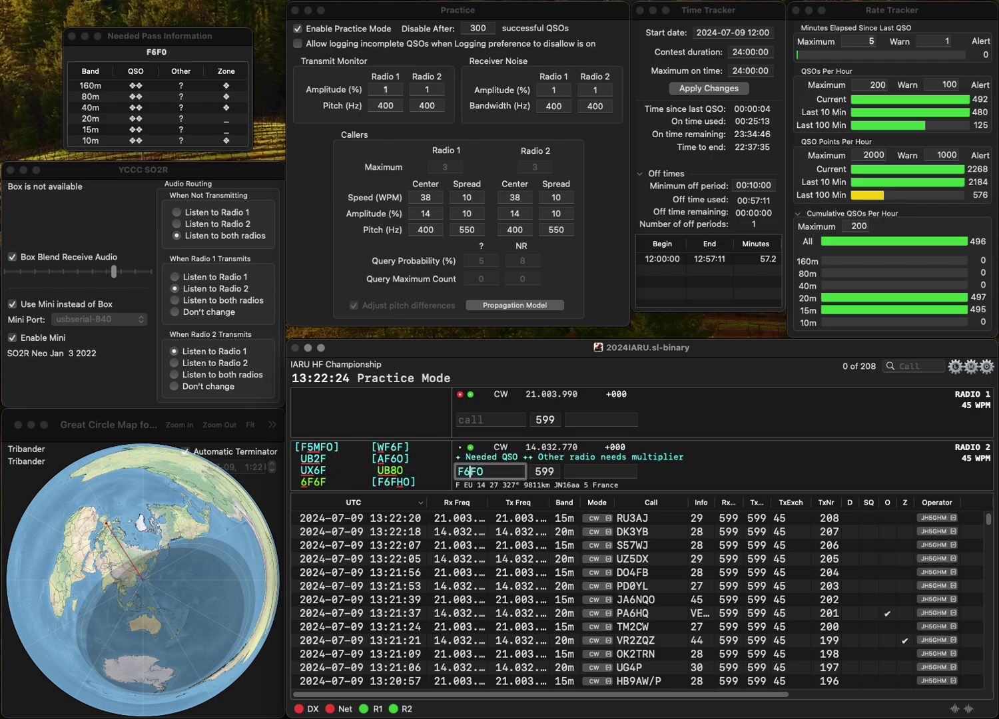
key(Return)
- Send OH1MA the report, correct the 15m call to F6BBO, and log OH1MA and F6BBO
text(Q)
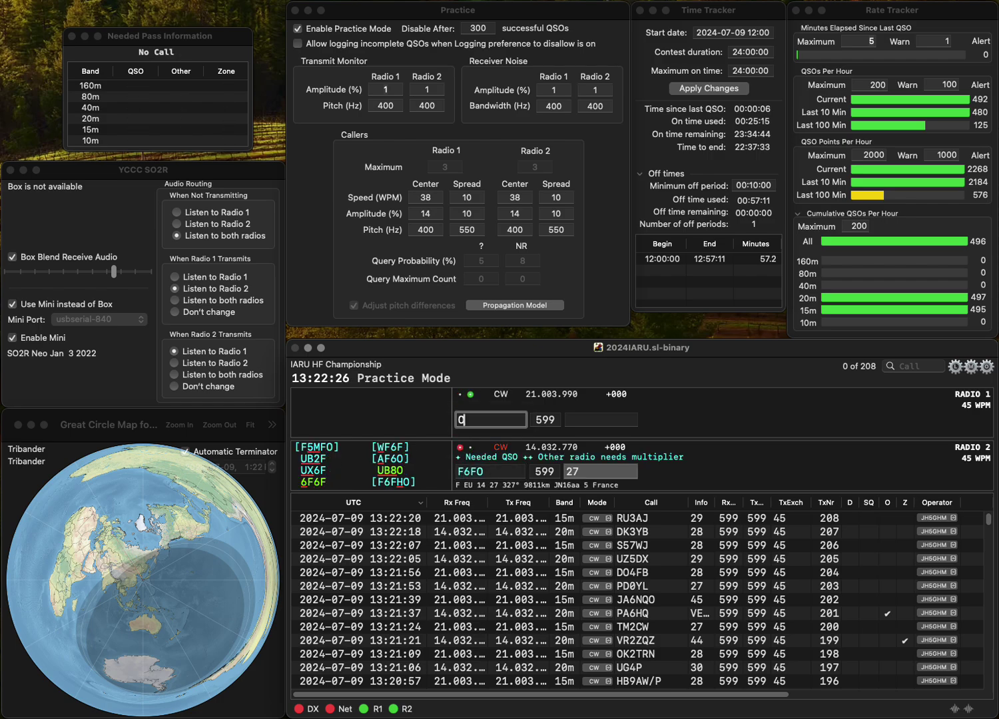
text(H1MA)
key(Return)
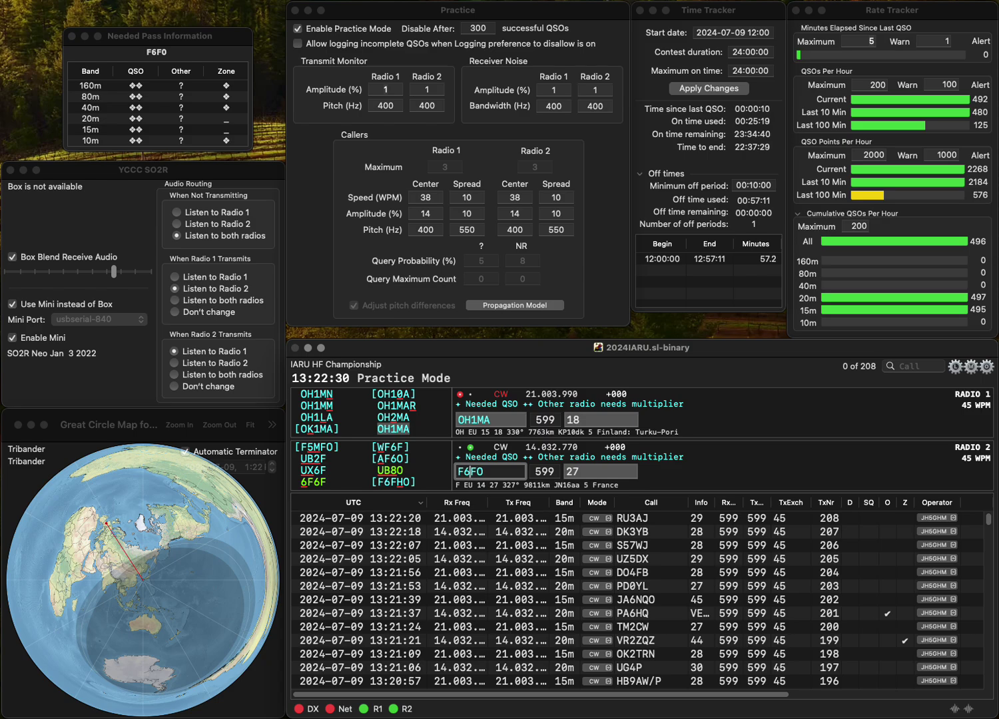
text(BB)
key(Delete)
key(Return)
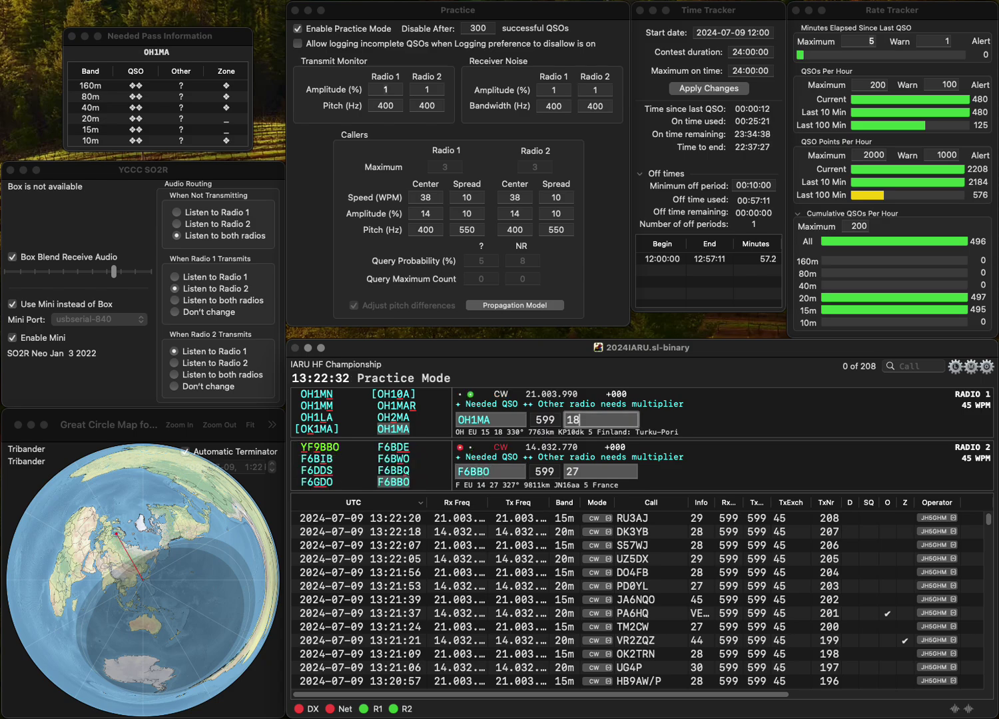
key(Return)
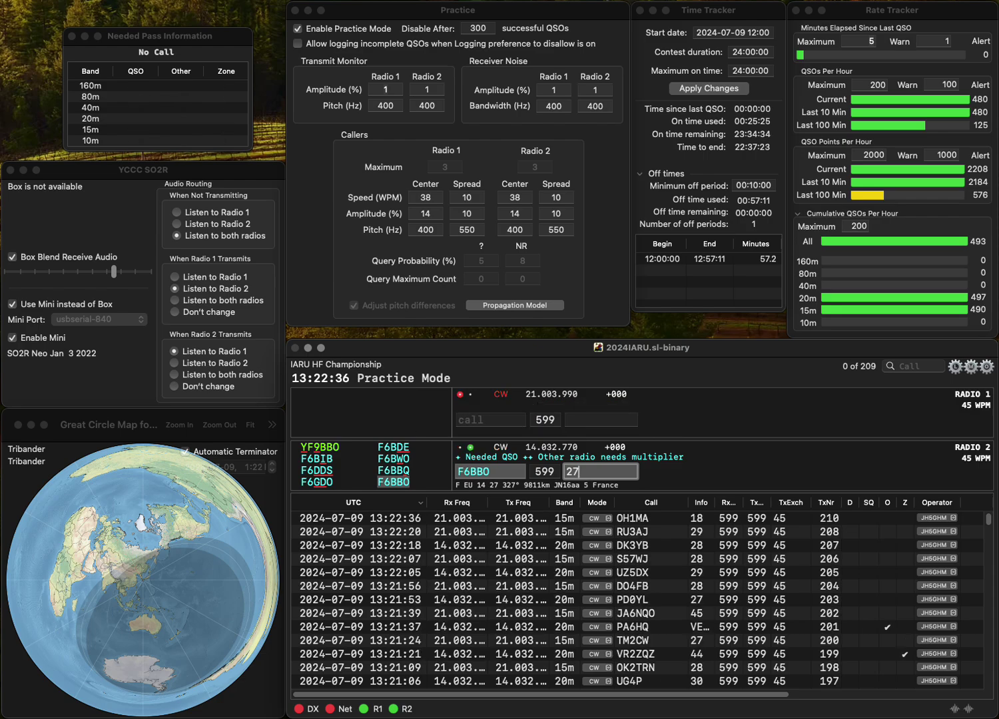
key(Return)
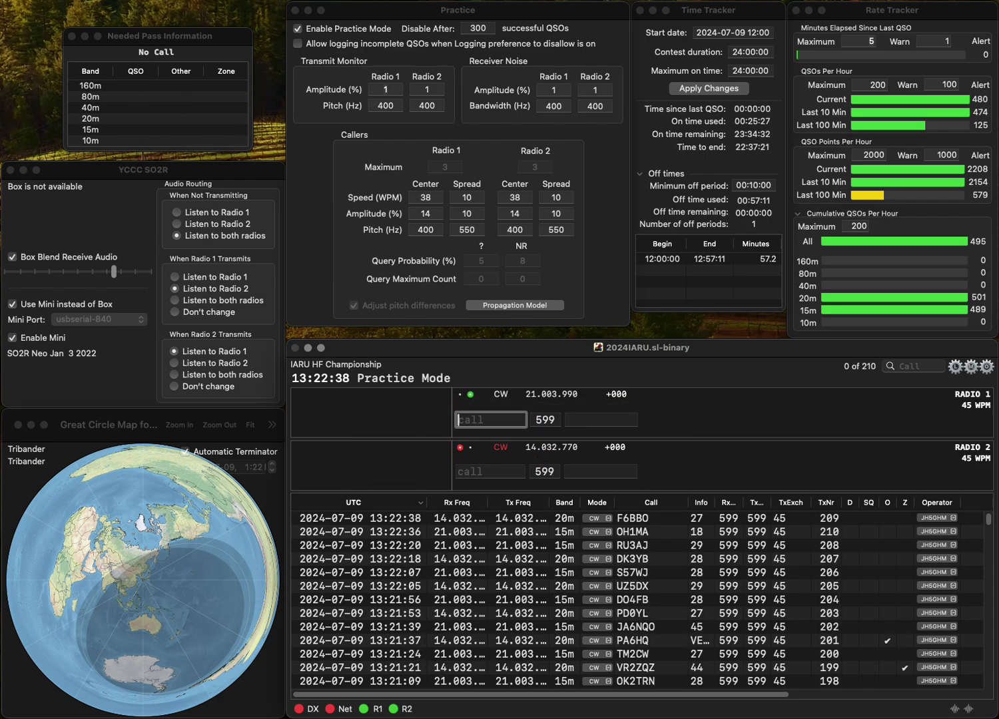
- Work and log S52FT on 15m and OP1Z on 20m
text(S52FT)
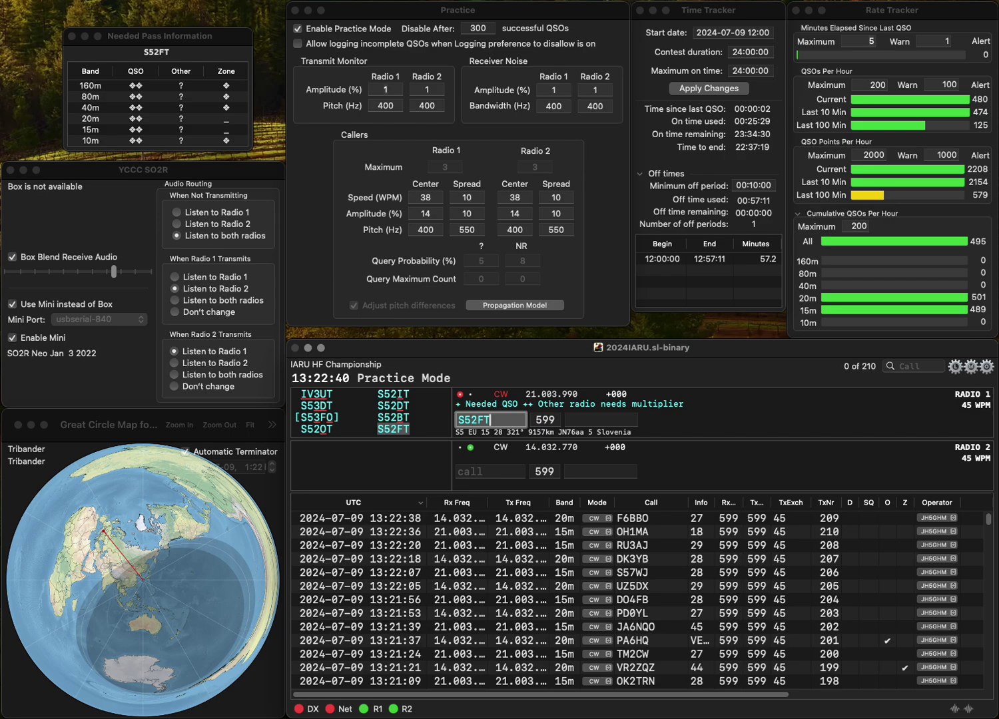
key(Return)
text(OP1)
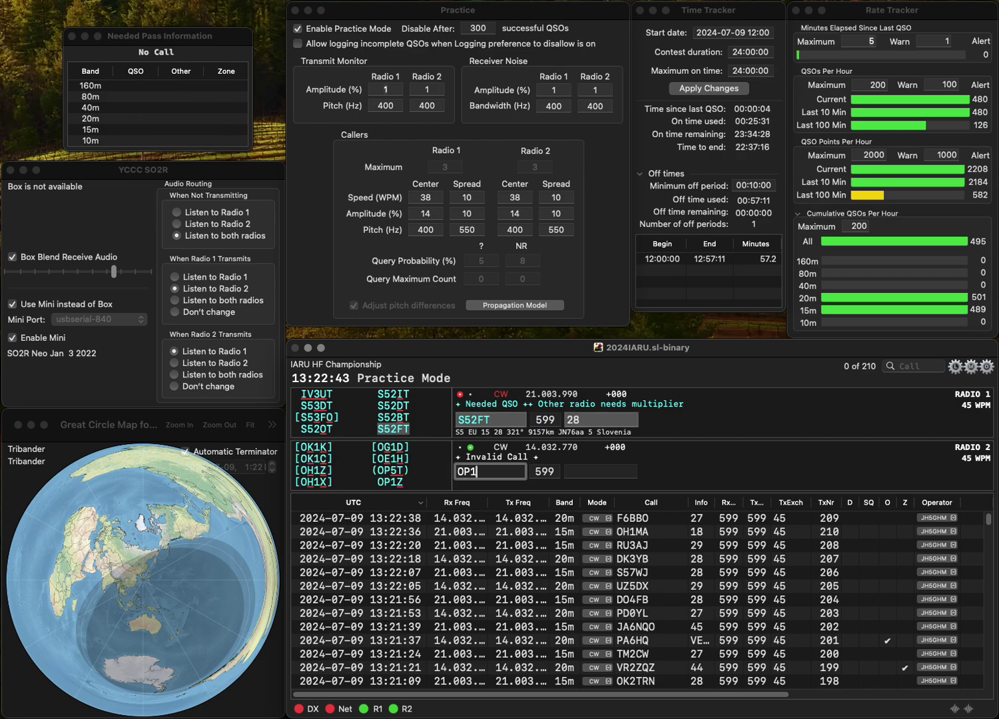
text(Z)
key(Return)
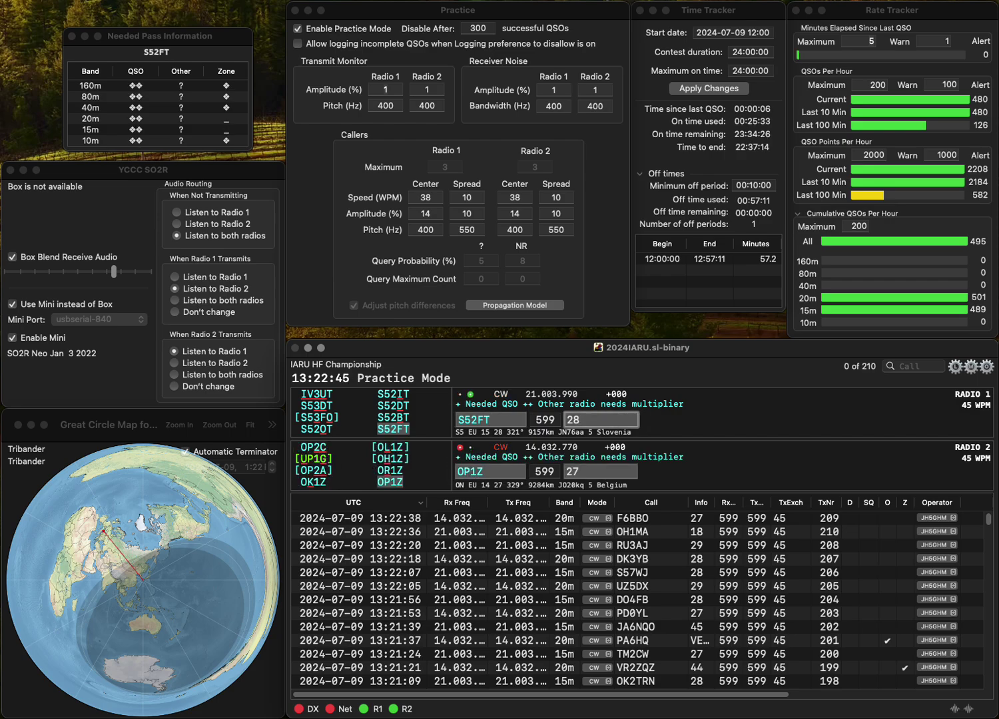
key(Return)
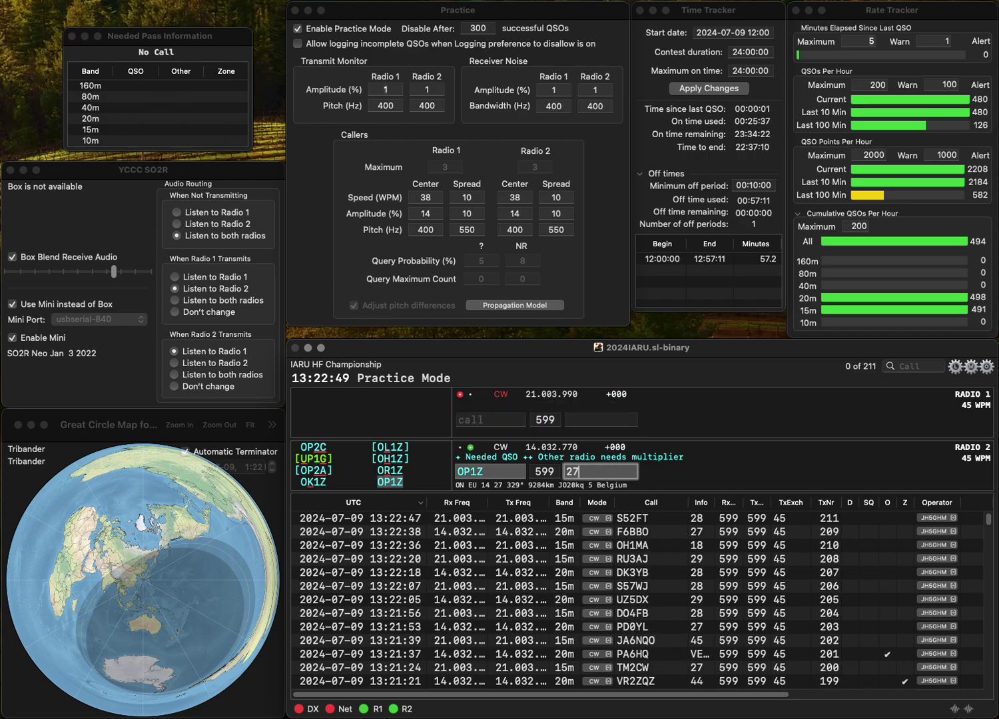
key(Return)
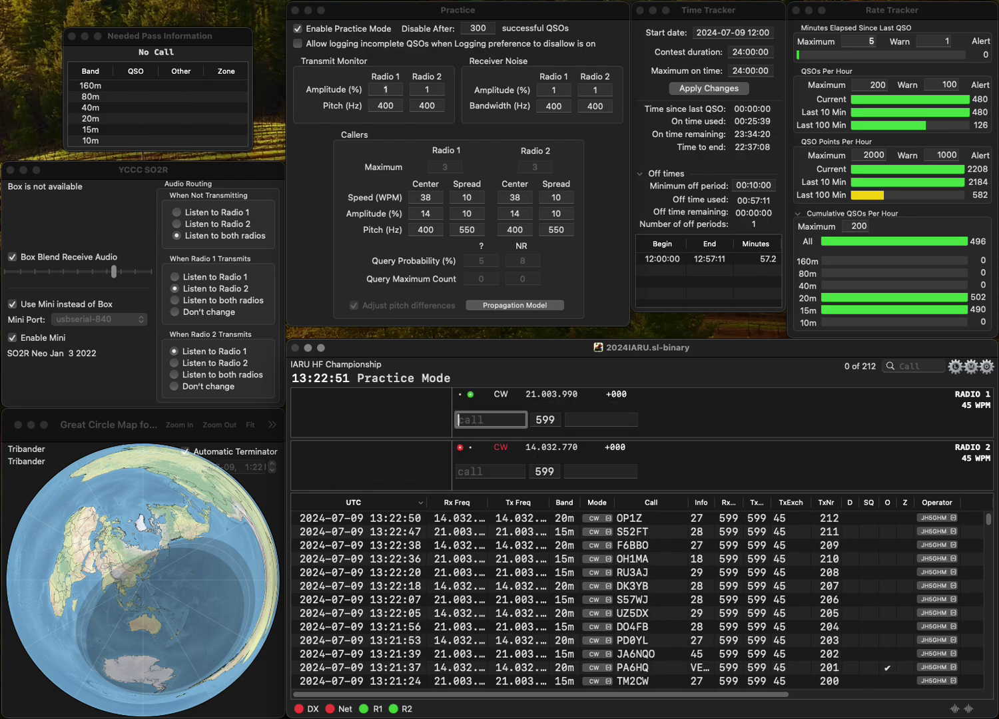
- Work and log EI2KK on 15m and 0IKTM on 20m
text(EI2KK)
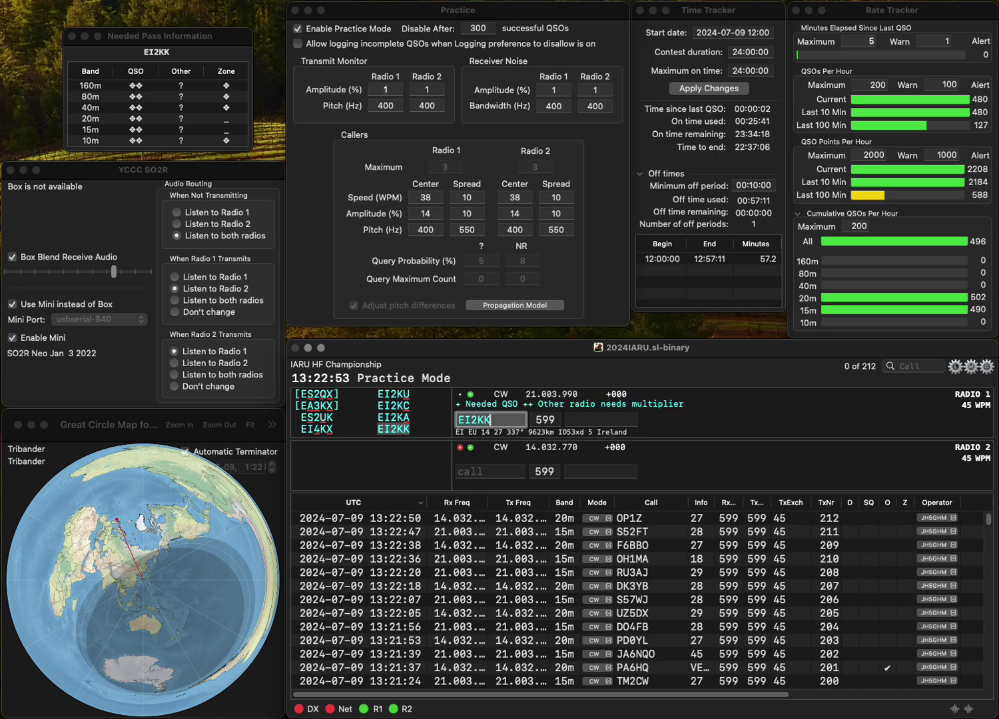
key(Return)
text(0IK)
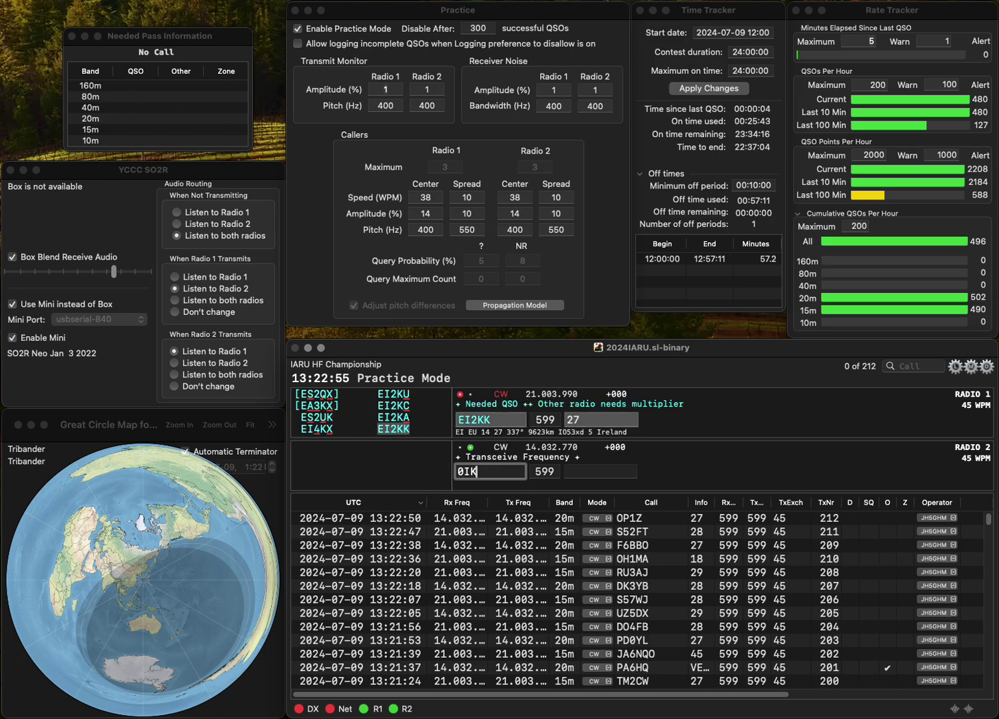
text(TM)
key(Return)
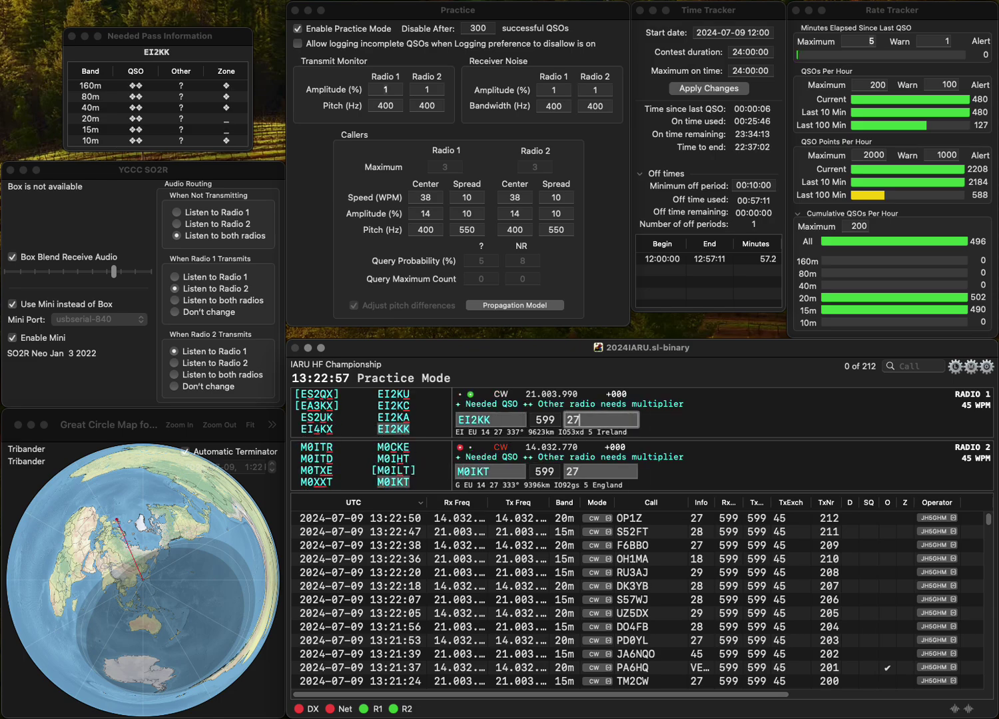
key(Return)
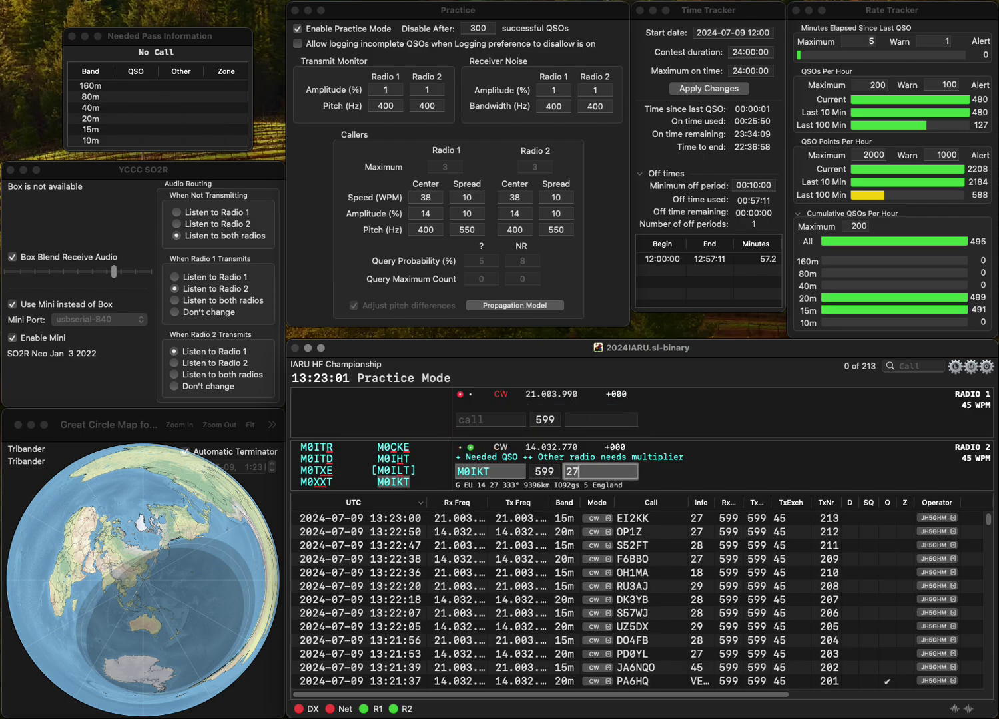
key(Return)
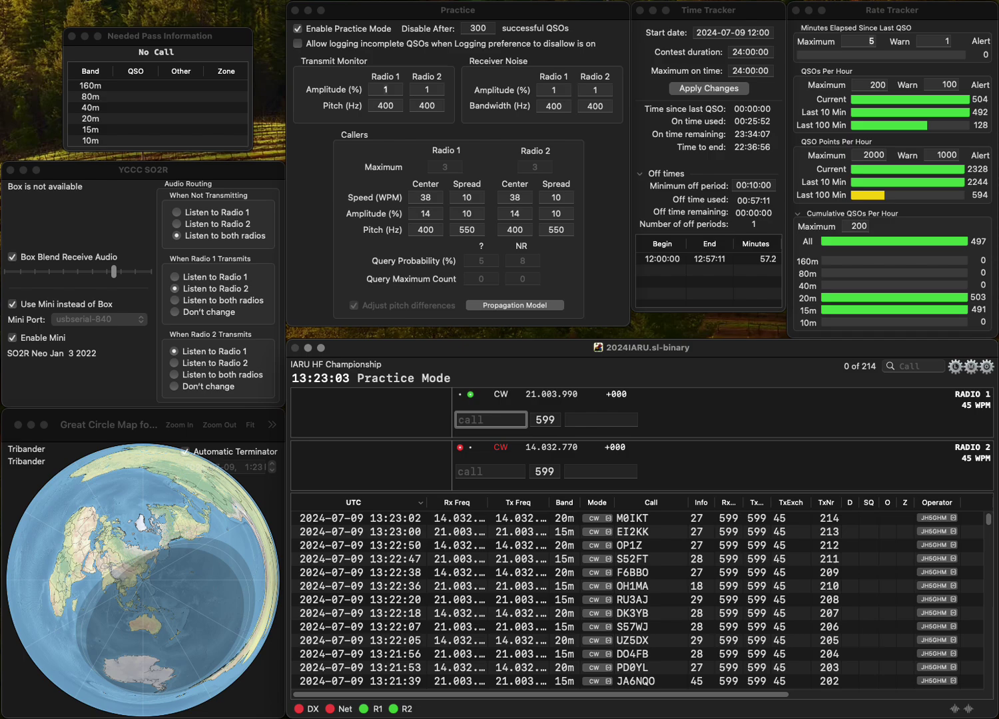
text(EA1ENG)
key(Return)
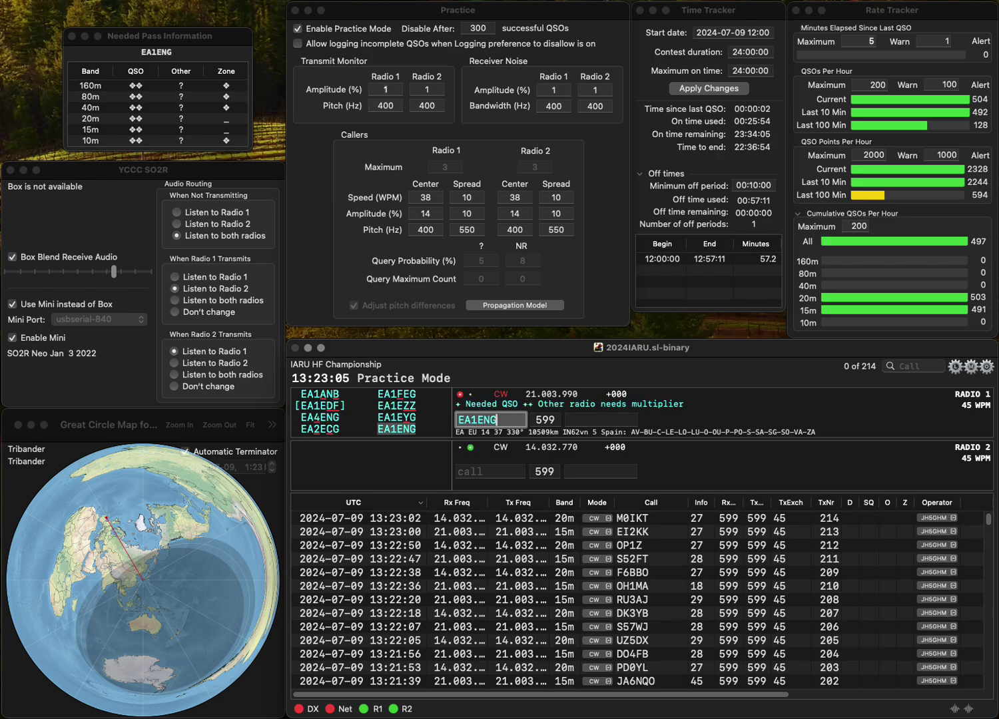
text(PA7AVS)
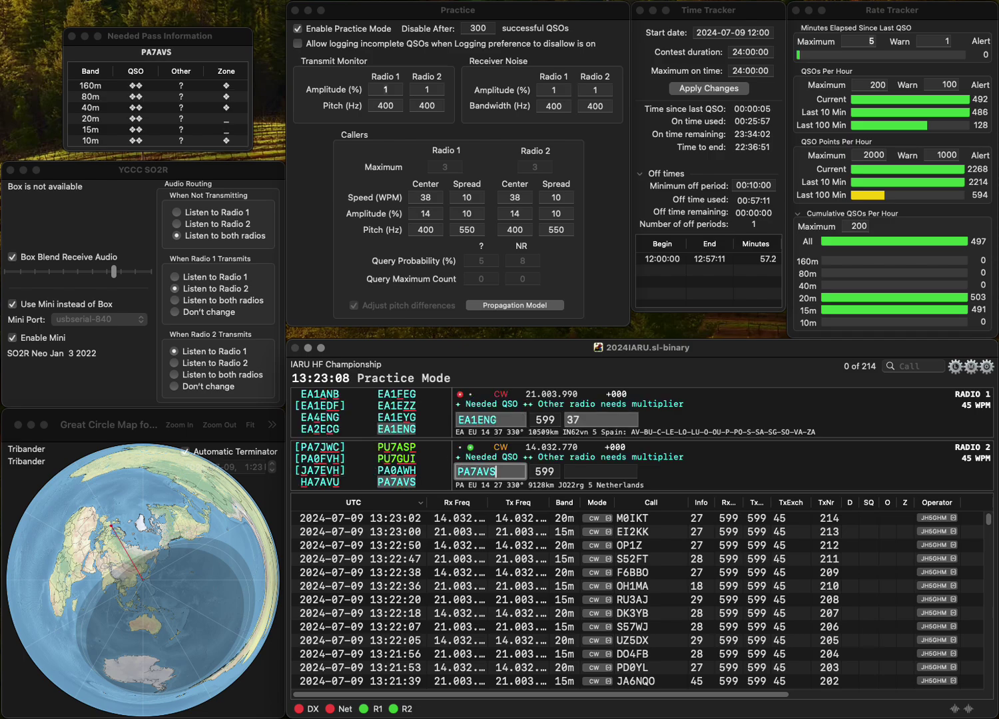
key(Return)
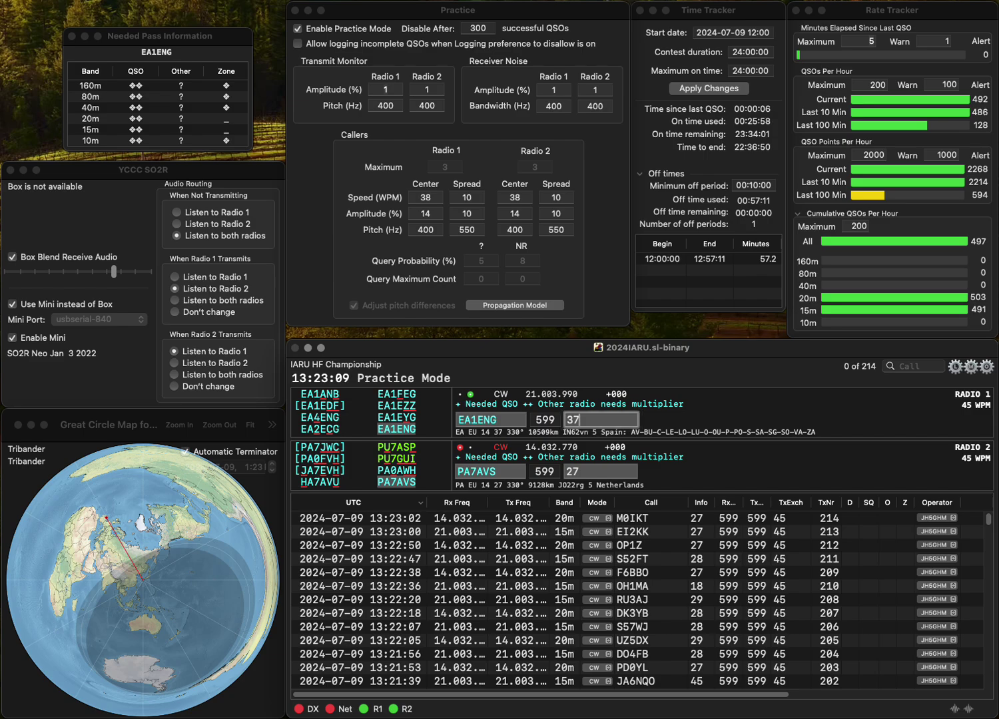
key(Return)
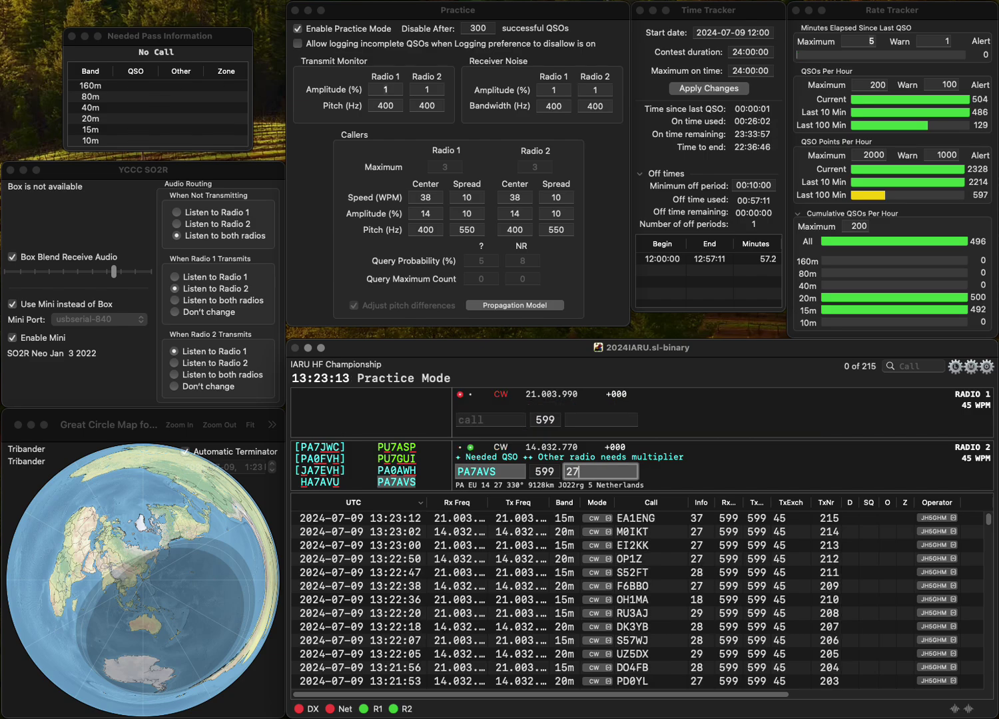
key(Return)
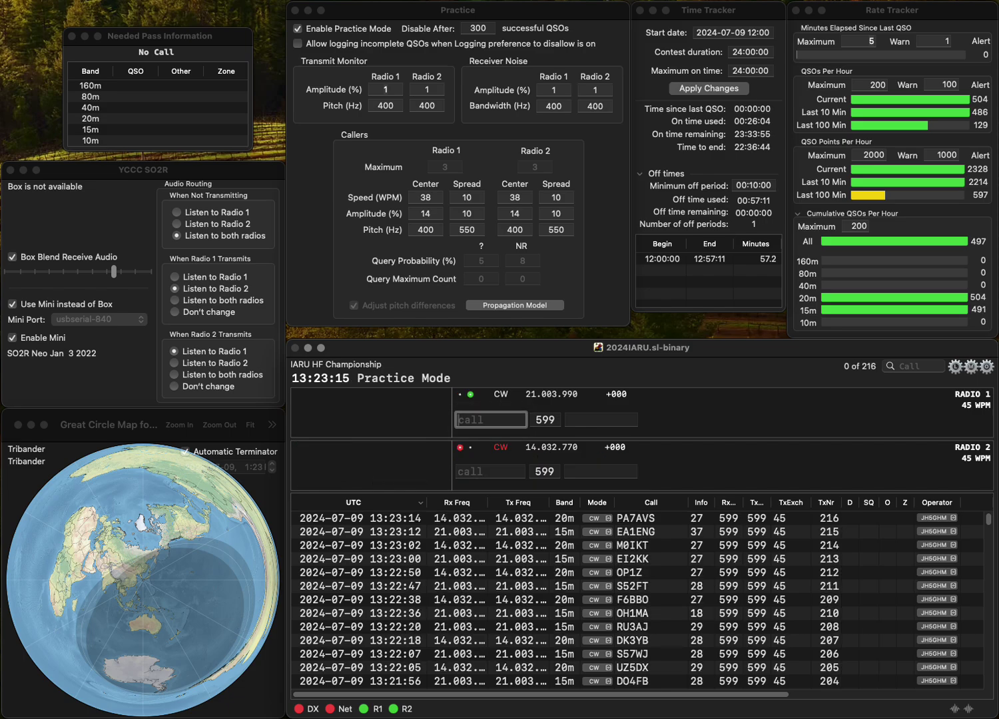
text(S58RU)
key(Return)
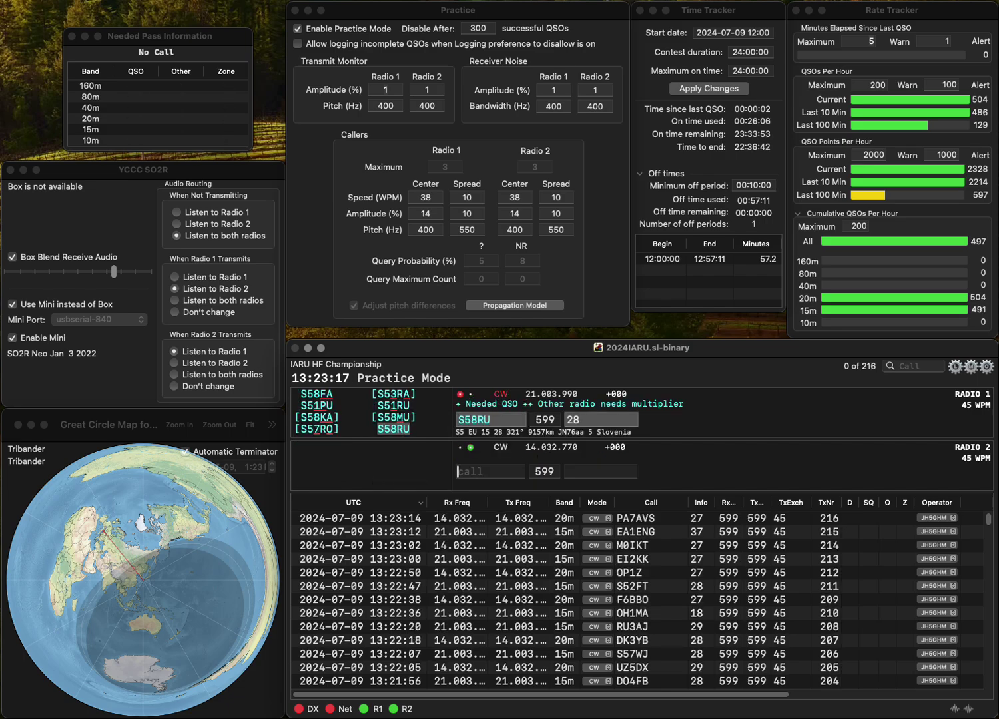
text(UFEMH)
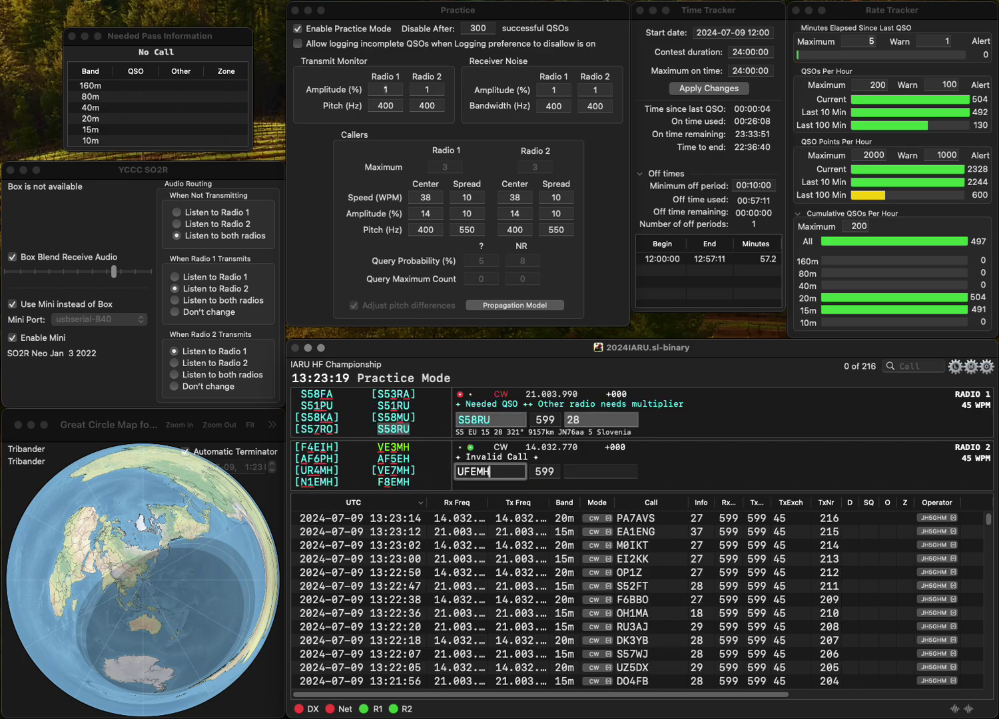
key(BackSpace)
key(Right)
text(8)
key(Return)
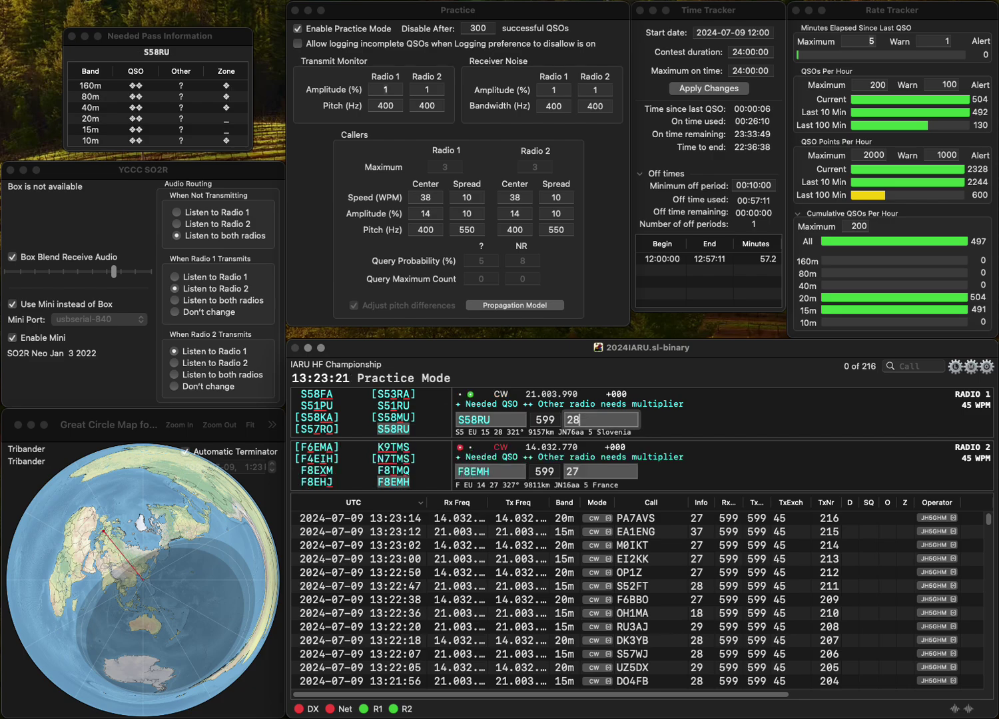
key(Return)
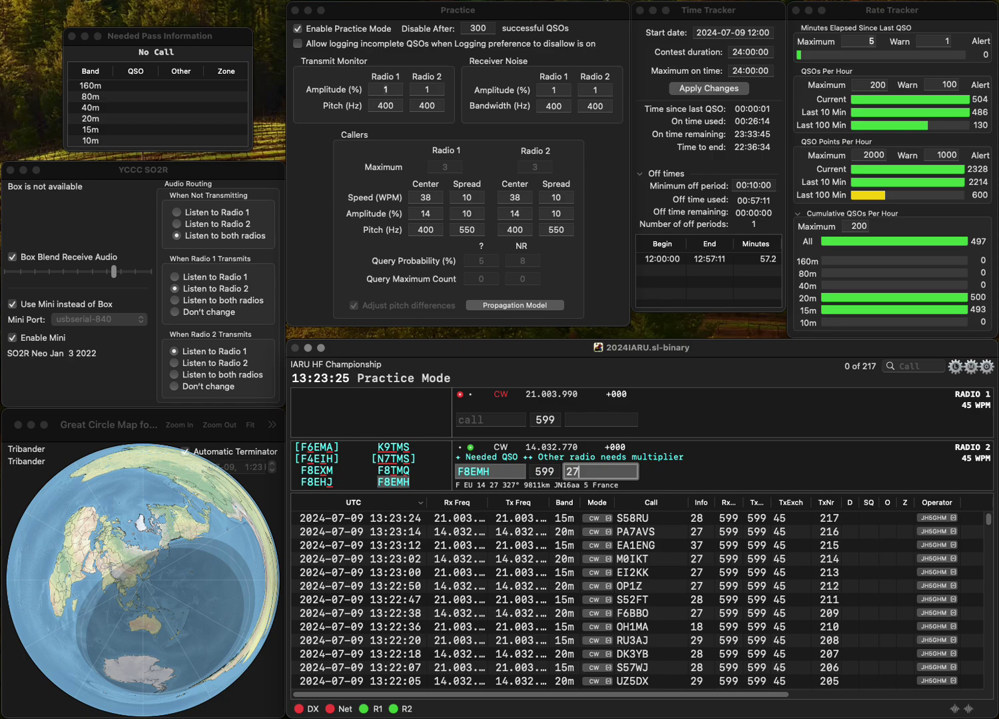
key(Return)
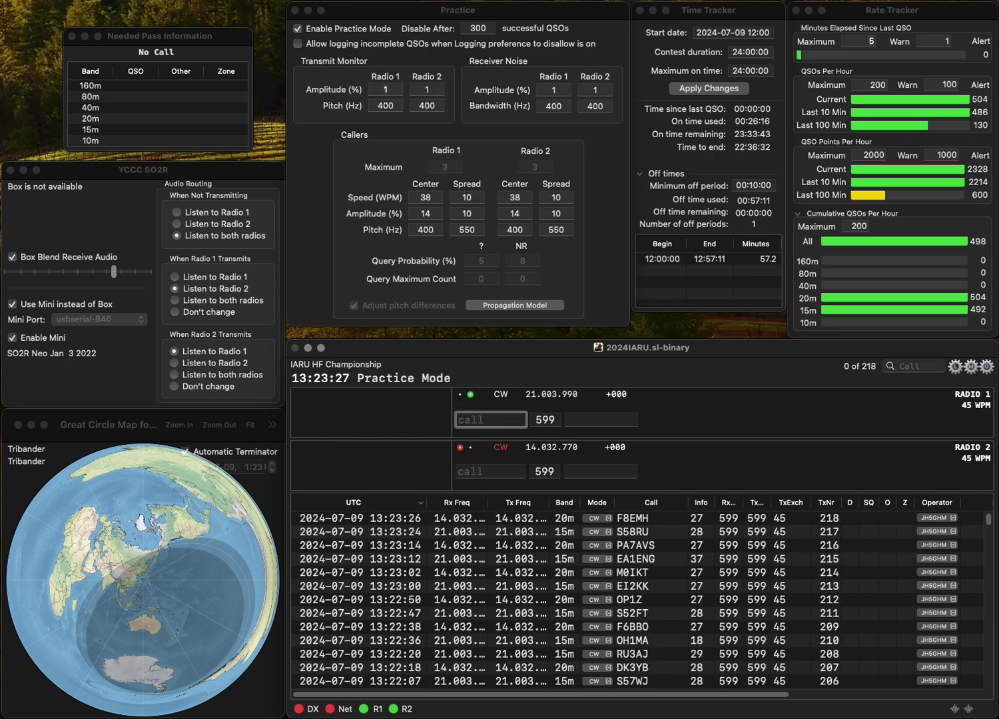
- Work and log R6HQ on 15m and IO5HQ on 20m, 220 QSOs total
text(R6HQ)
key(Return)
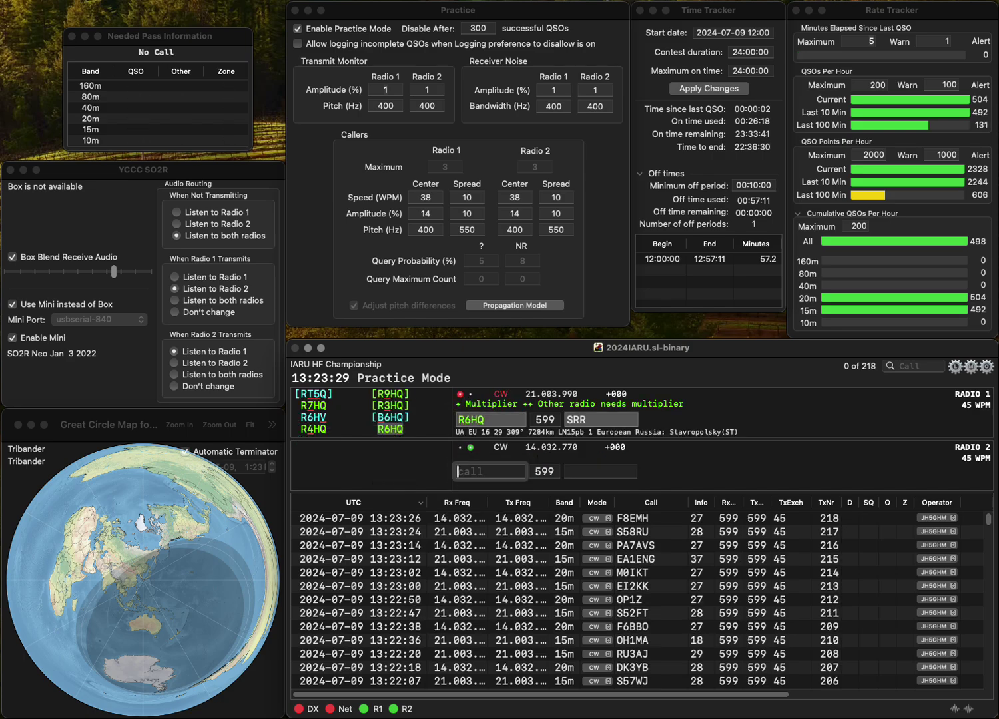
text(I)
key(BackSpace)
text(IO5HQ)
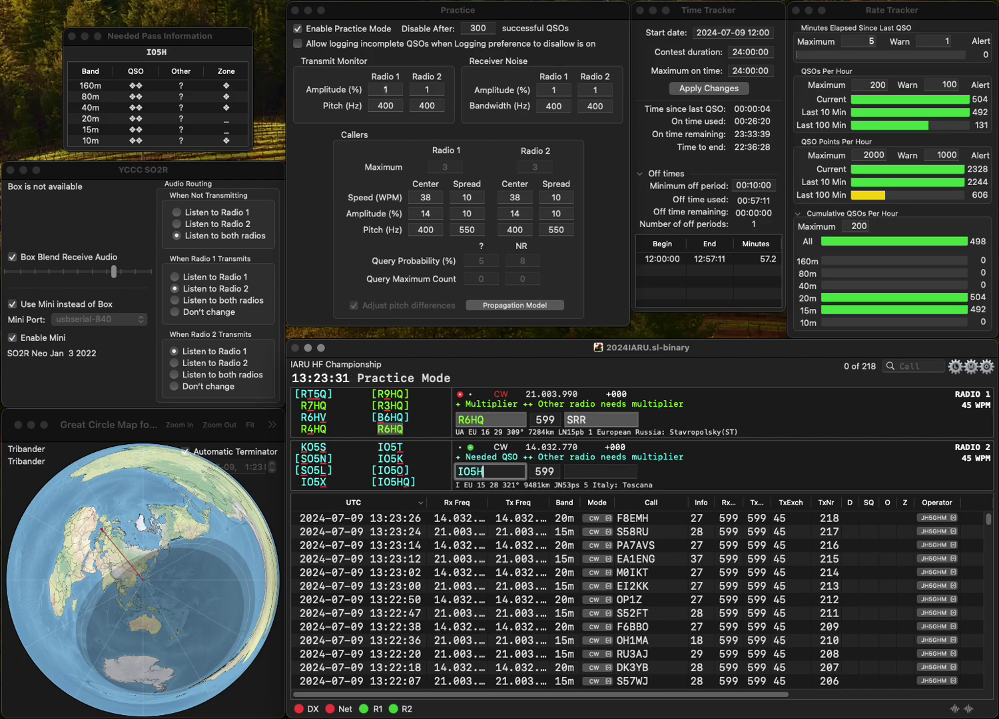
key(Return)
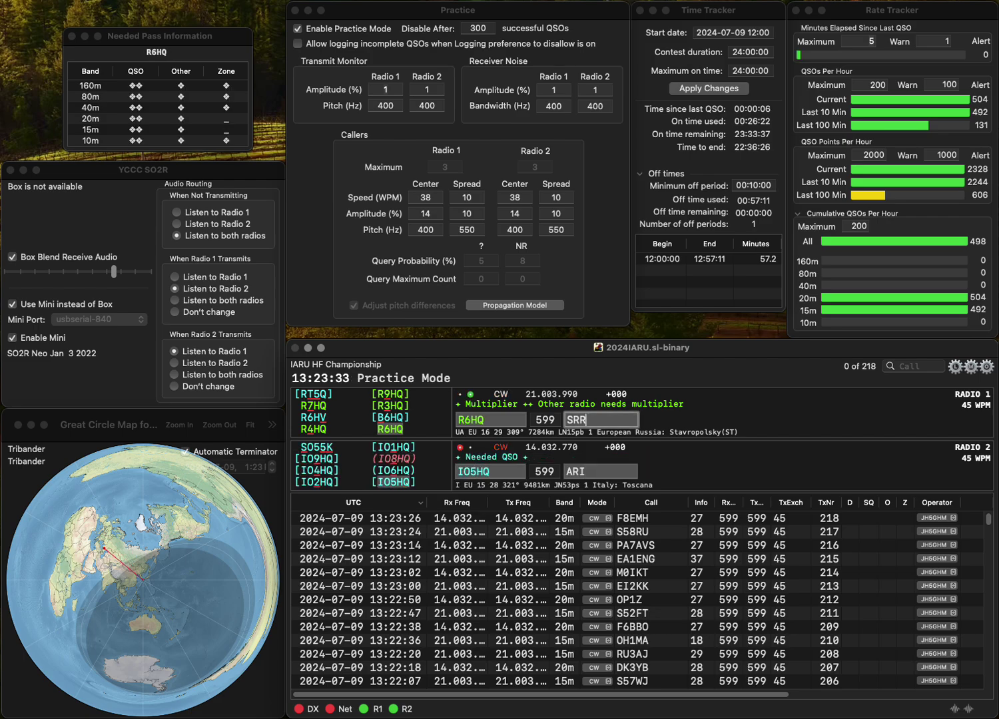
key(Return)
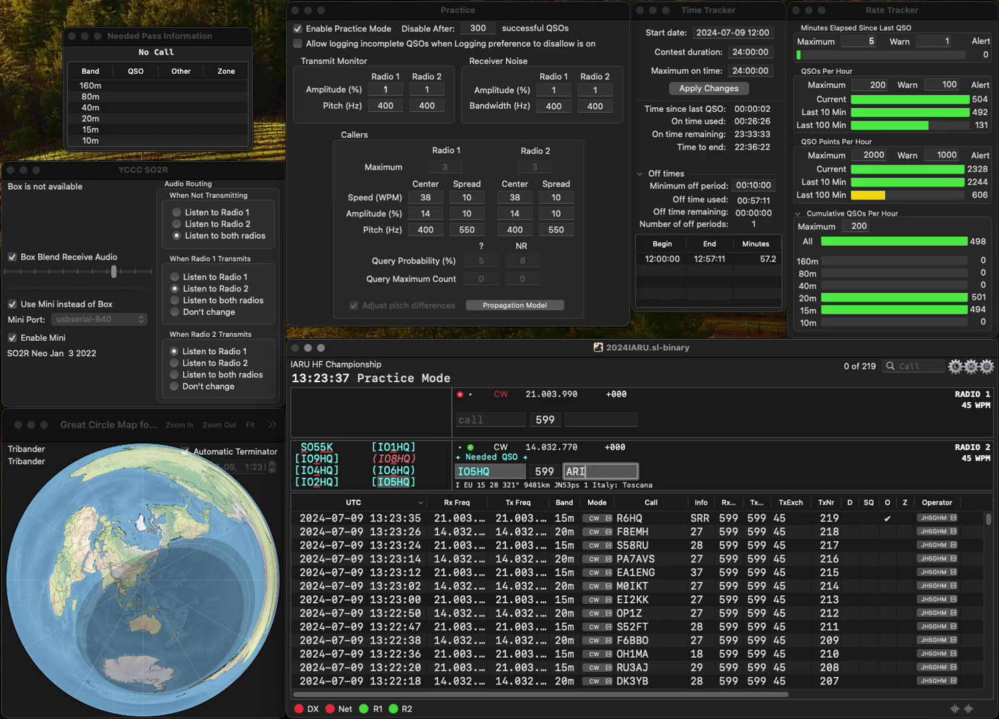
key(Return)
- Answer PJ2HQ on 15m and enter IV3MTY on Radio 2
text(PJ)
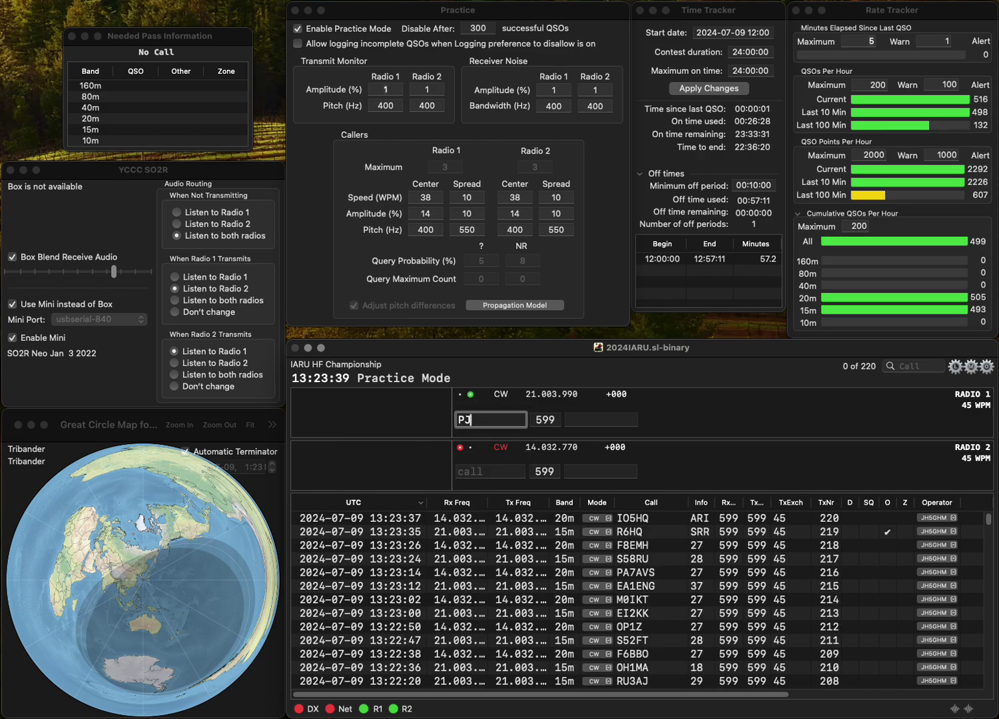
text(2HQ)
key(Return)
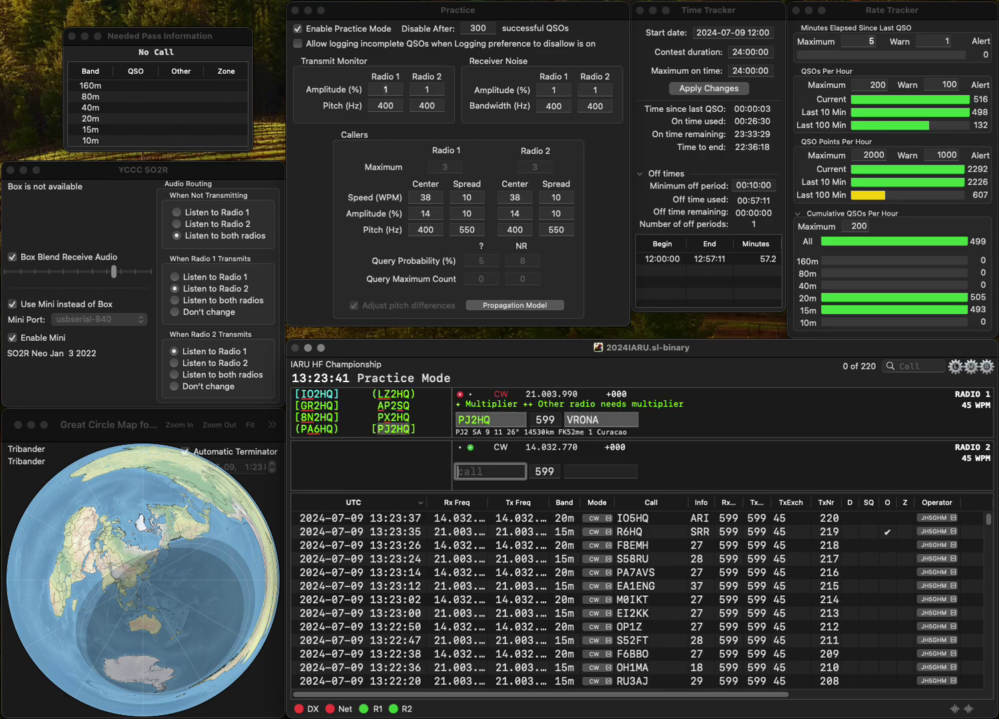
text(IV3MTY)
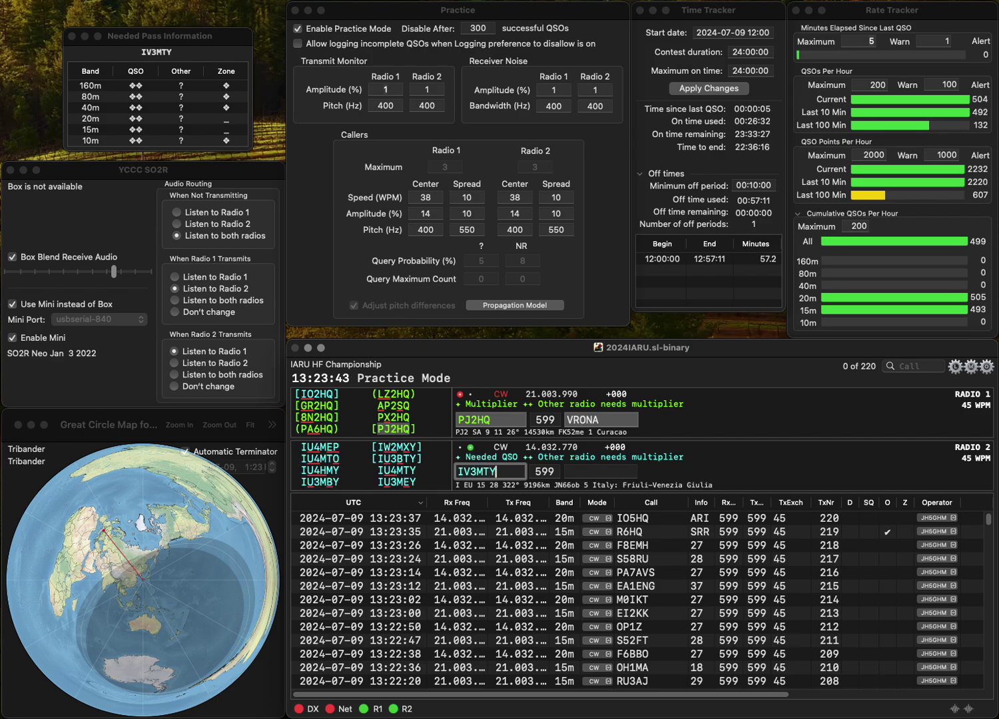
- Correct Radio 2's miscopied call and log Radio 1's contact with exchange VERONA
click(459, 471)
key(Delete)
text(U)
key(Return)
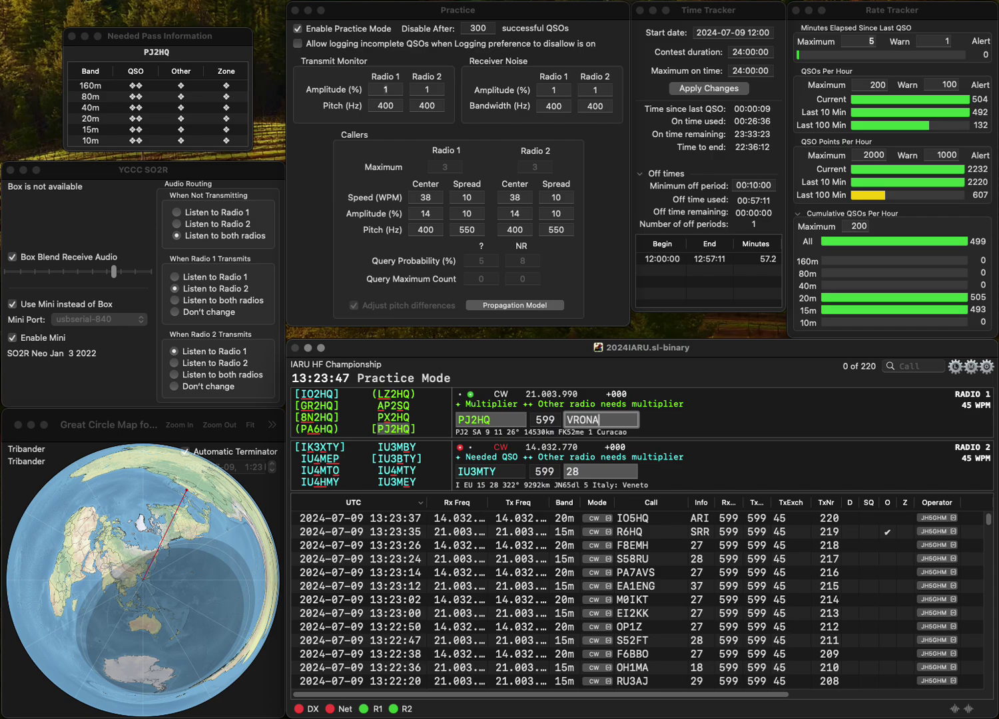
text(E)
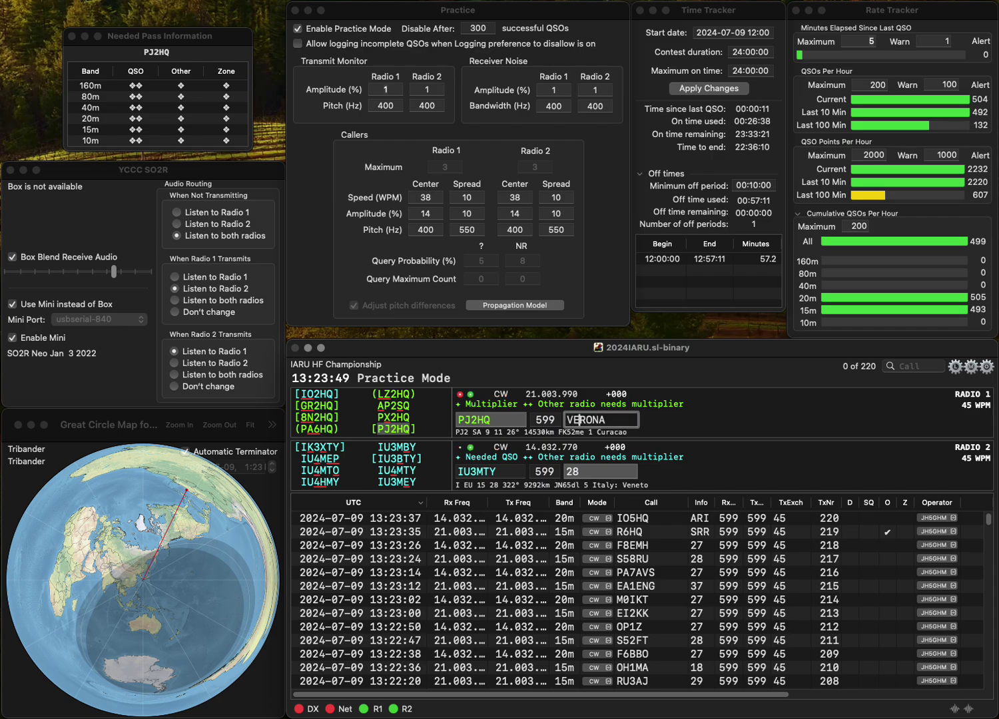
key(Return)
text(4)
key(Return)
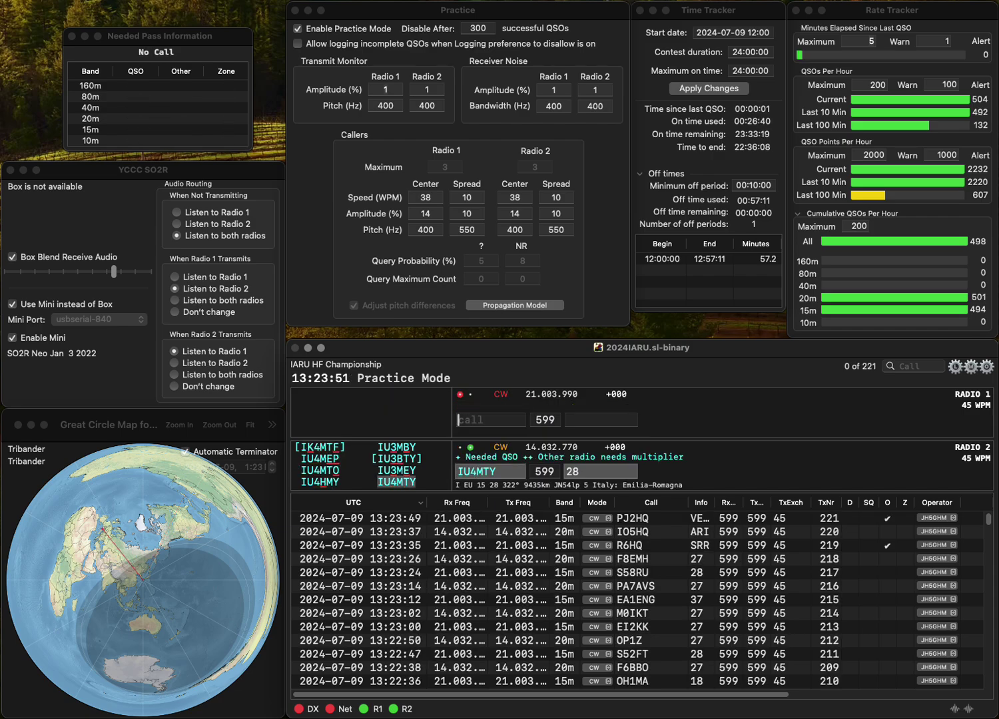
- Enter M0LFQ on Radio 1, correct its last letter to R, and send it
text(M)
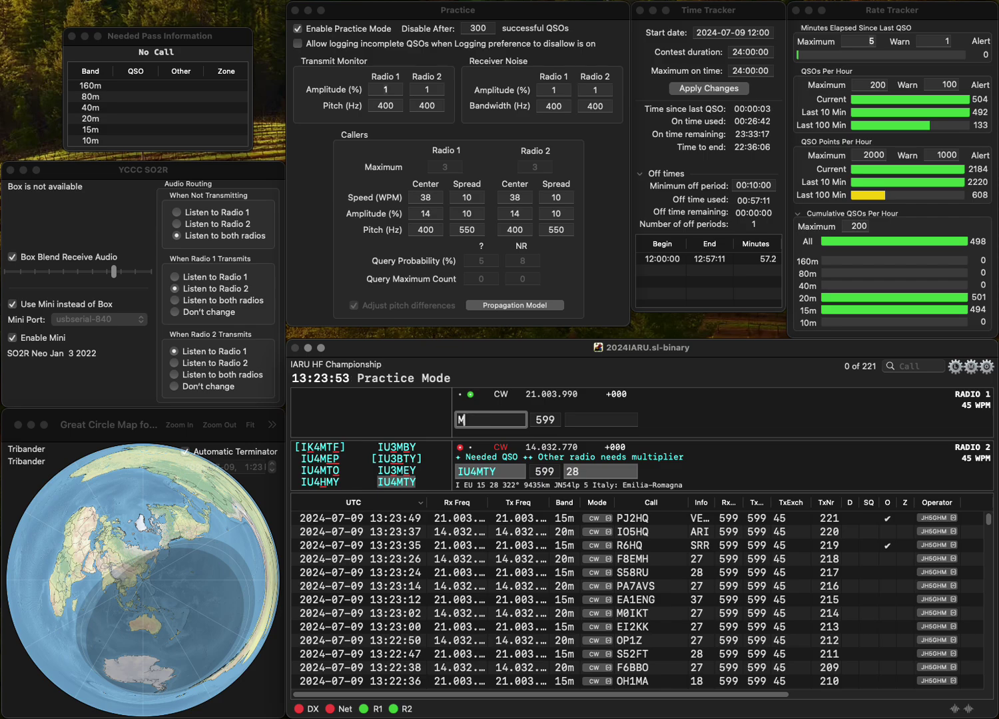
text(0LFQ)
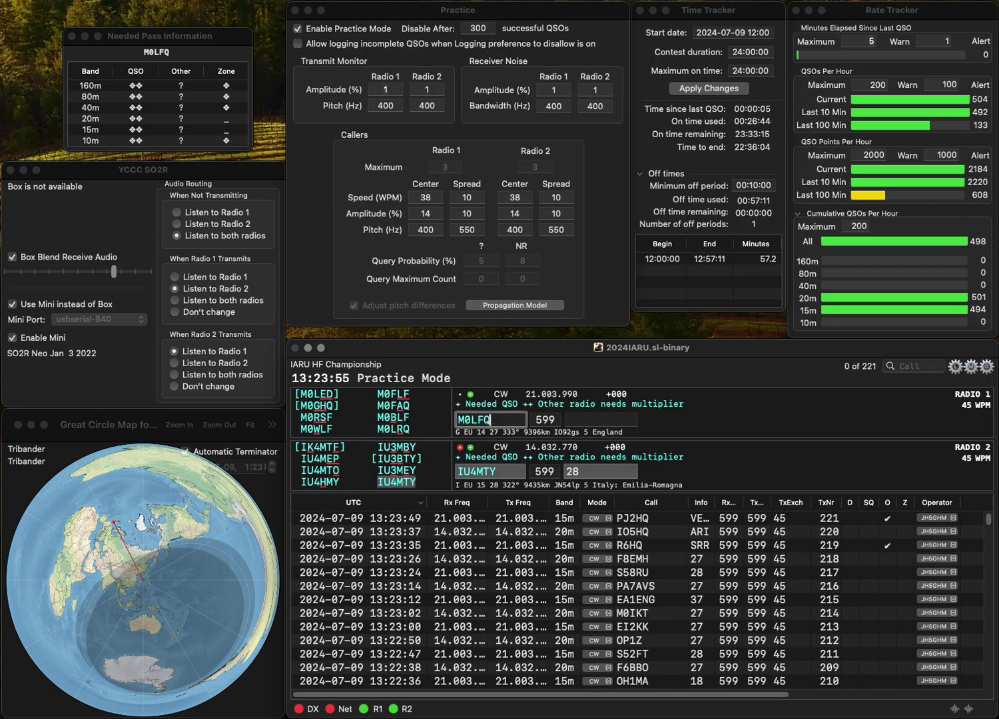
key(BackSpace)
text(R)
key(Return)
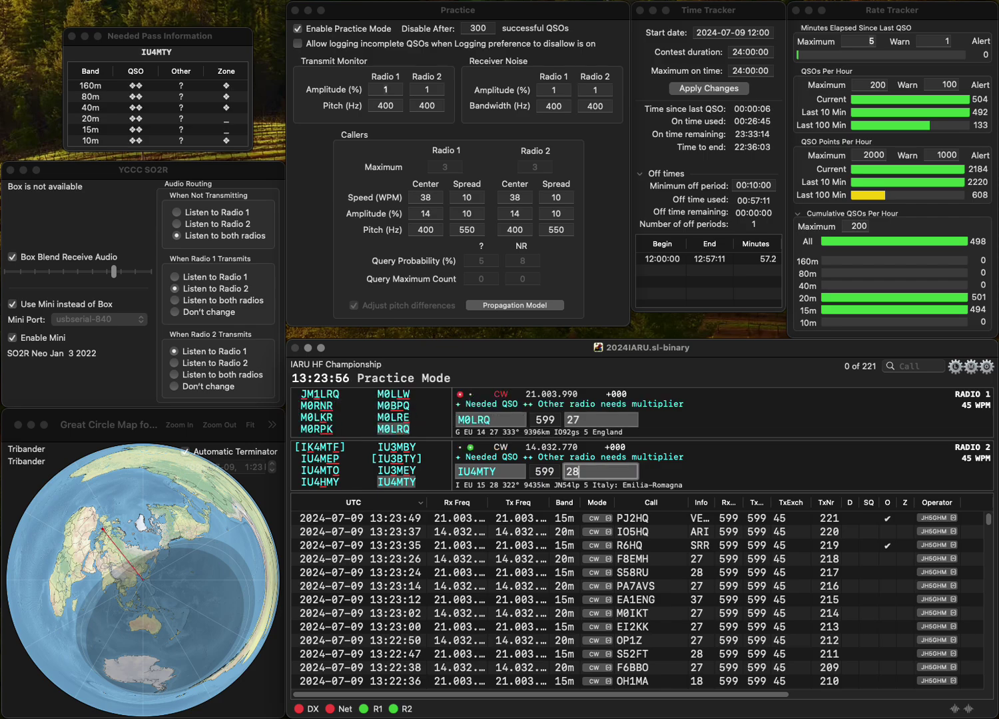
key(Return)
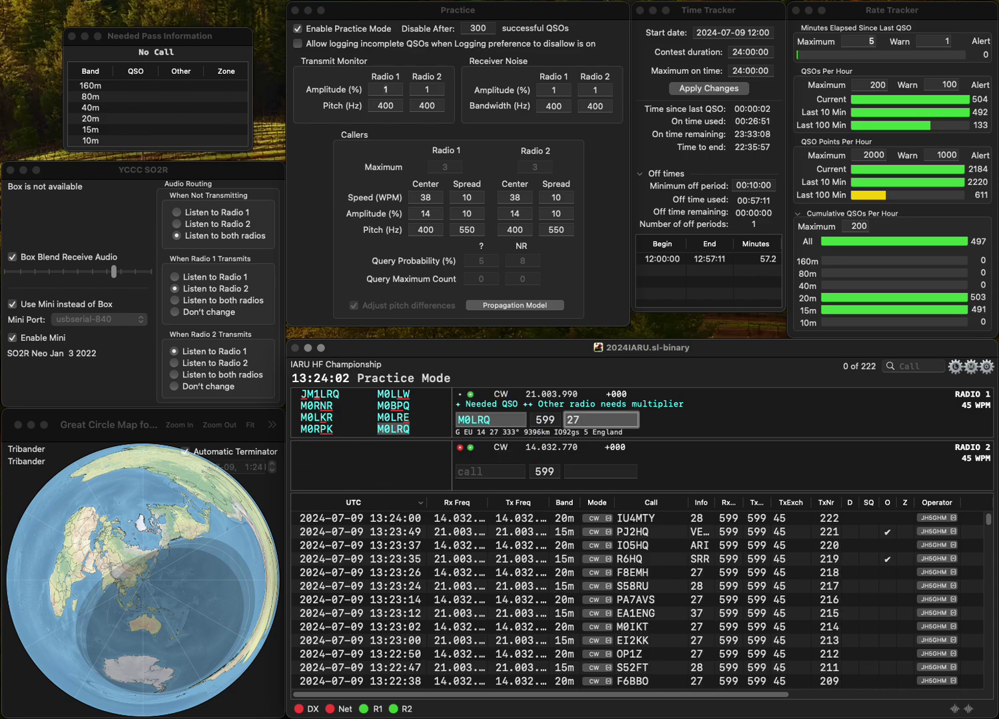
click(490, 471)
text(AI)
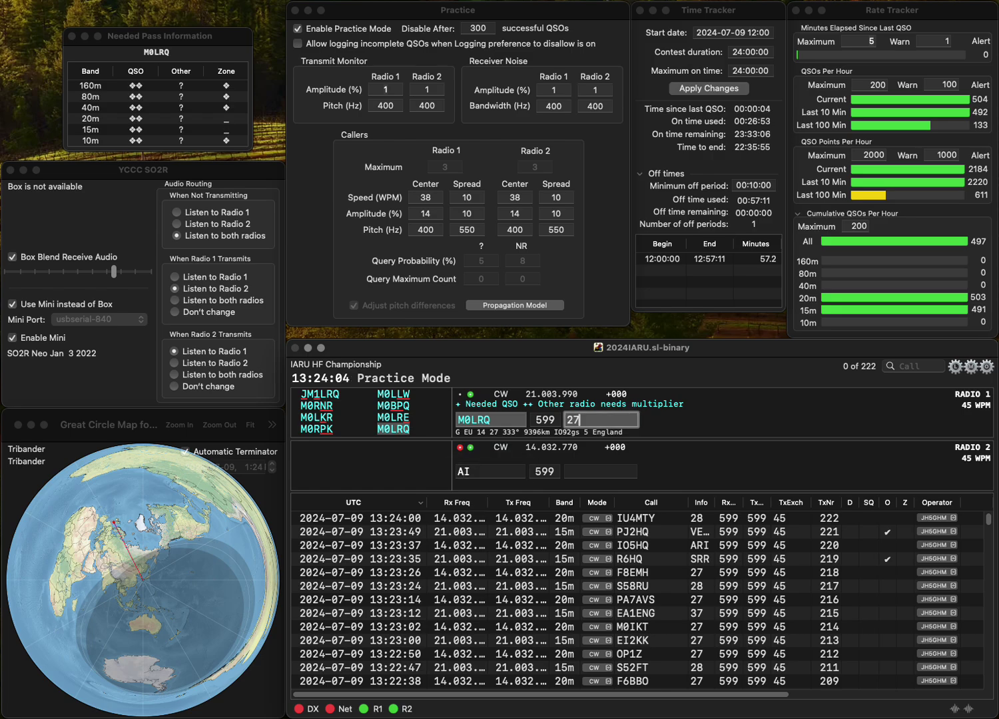
text(7)
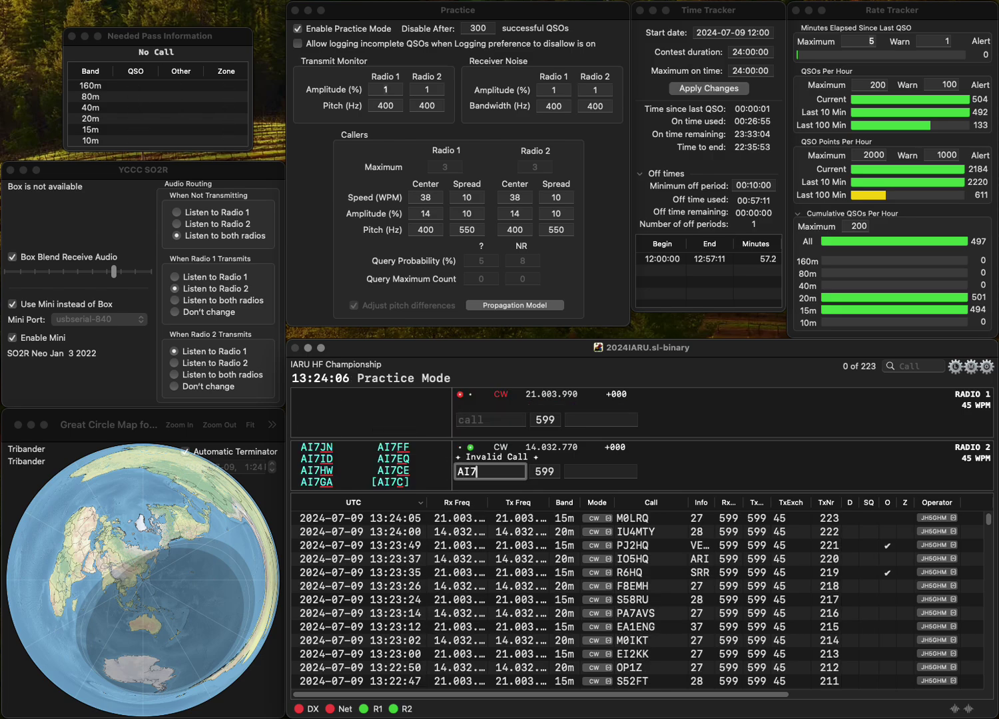
text(OZ)
key(Return)
text(RA)
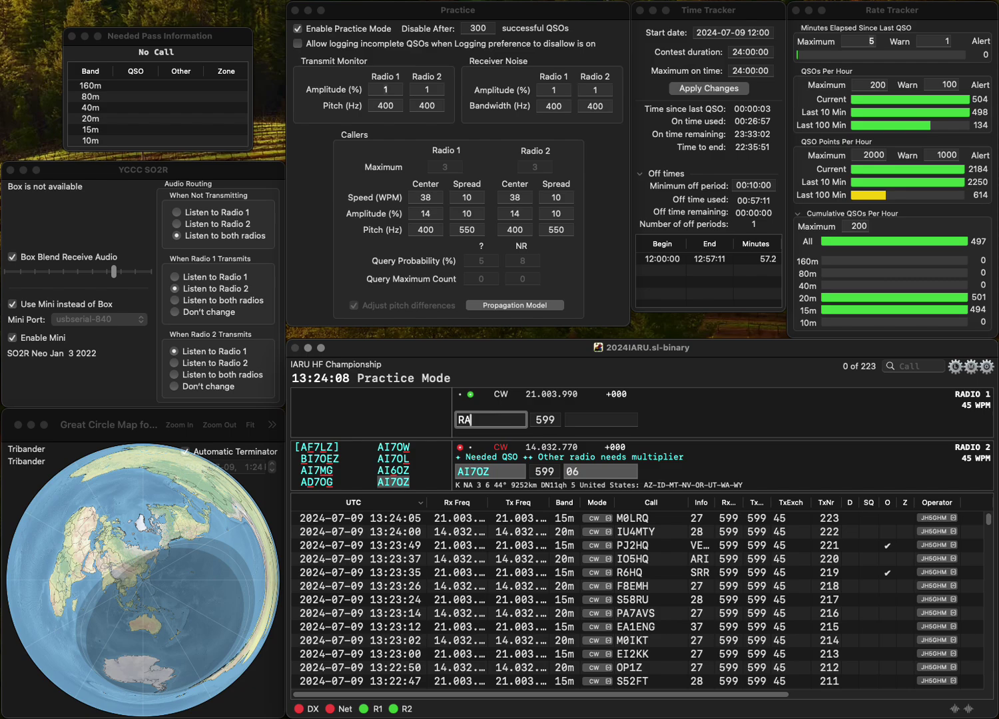
text(3AM)
key(Return)
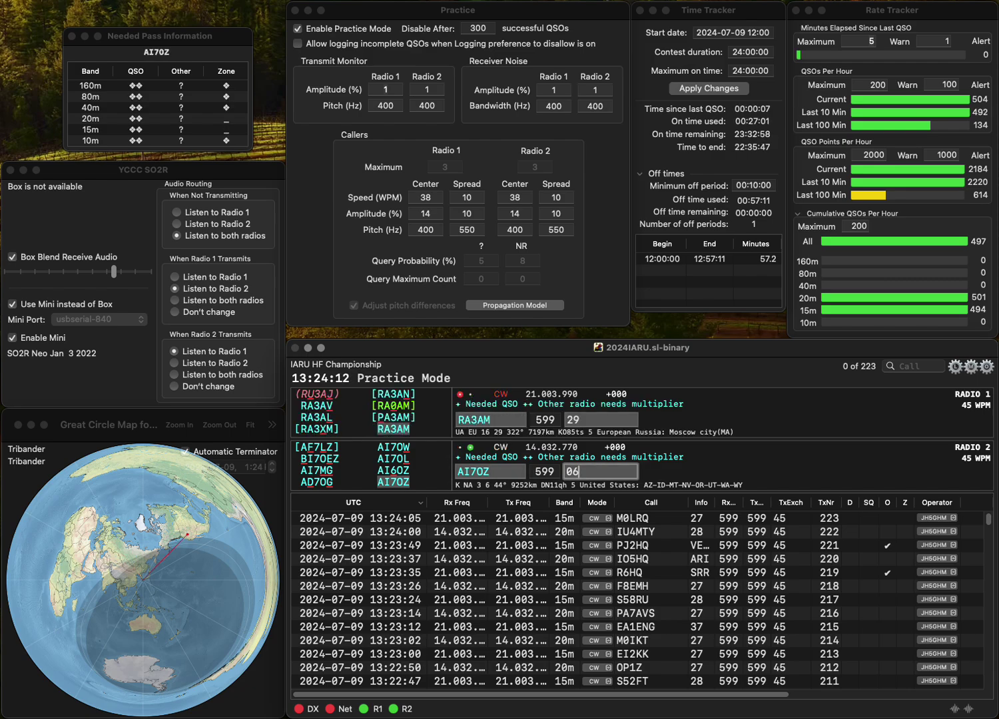
key(Return)
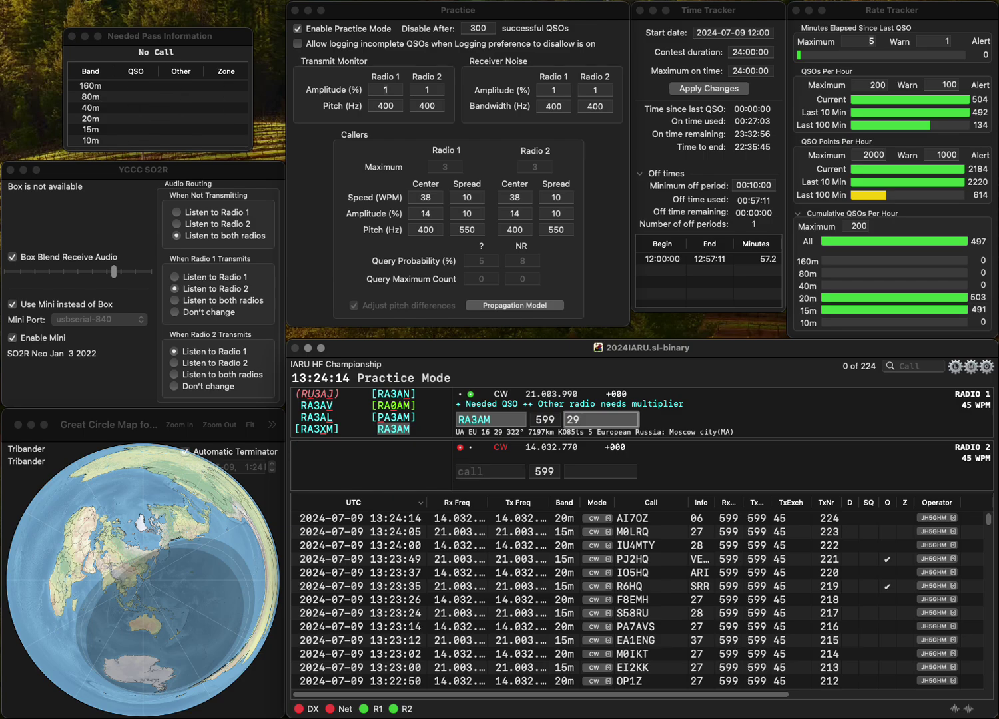
key(Return)
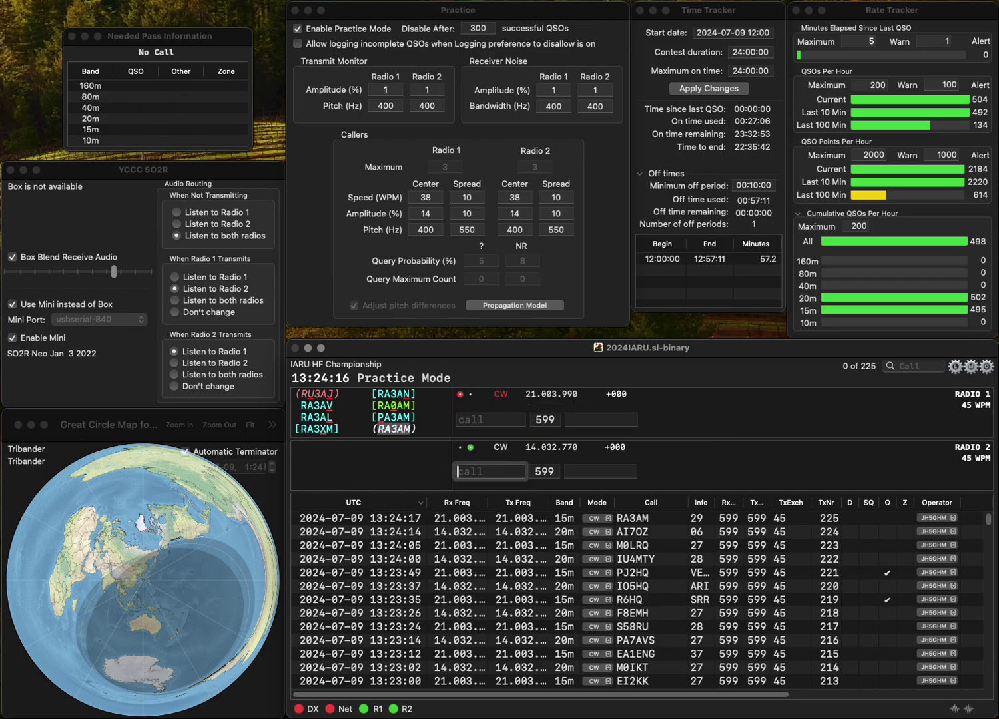
text(UA9YHI)
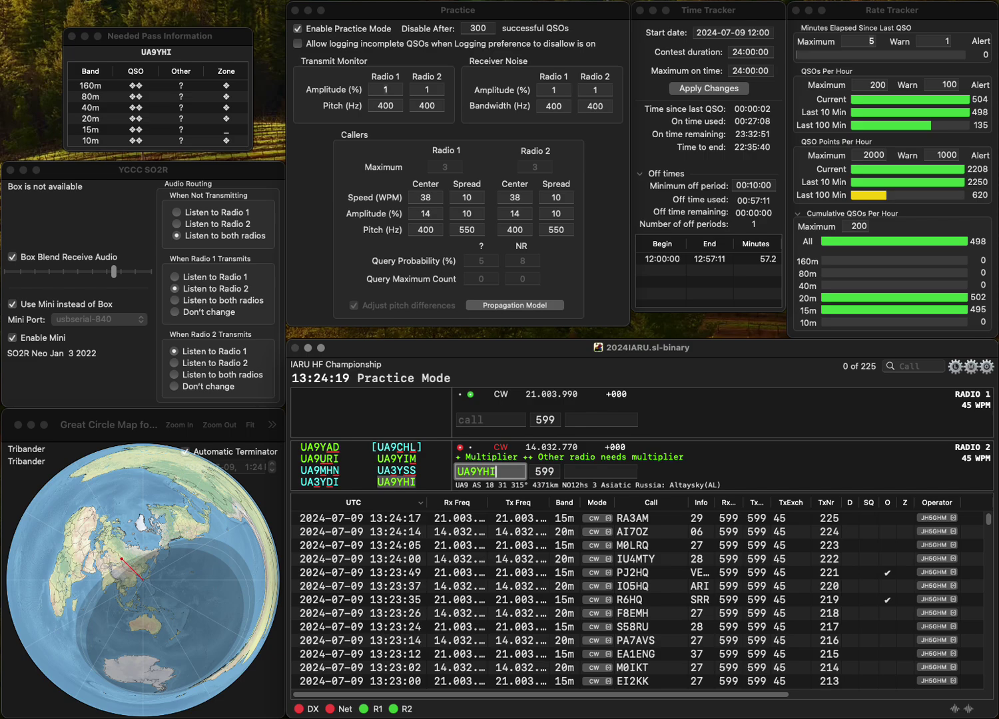
key(Return)
text(DJ)
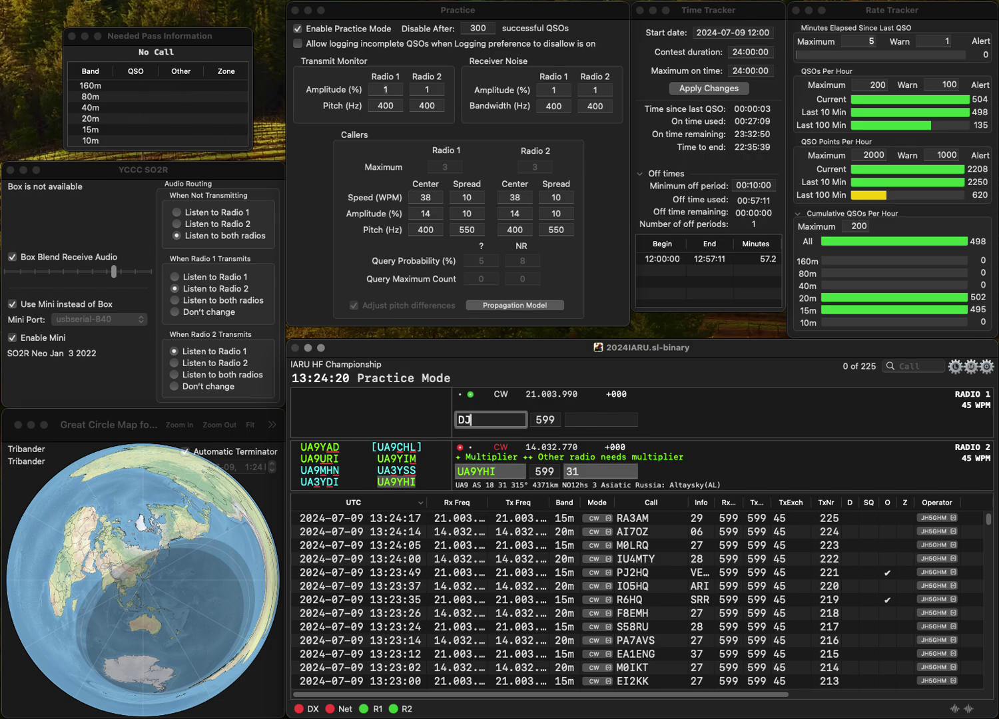
text(7UO)
key(Return)
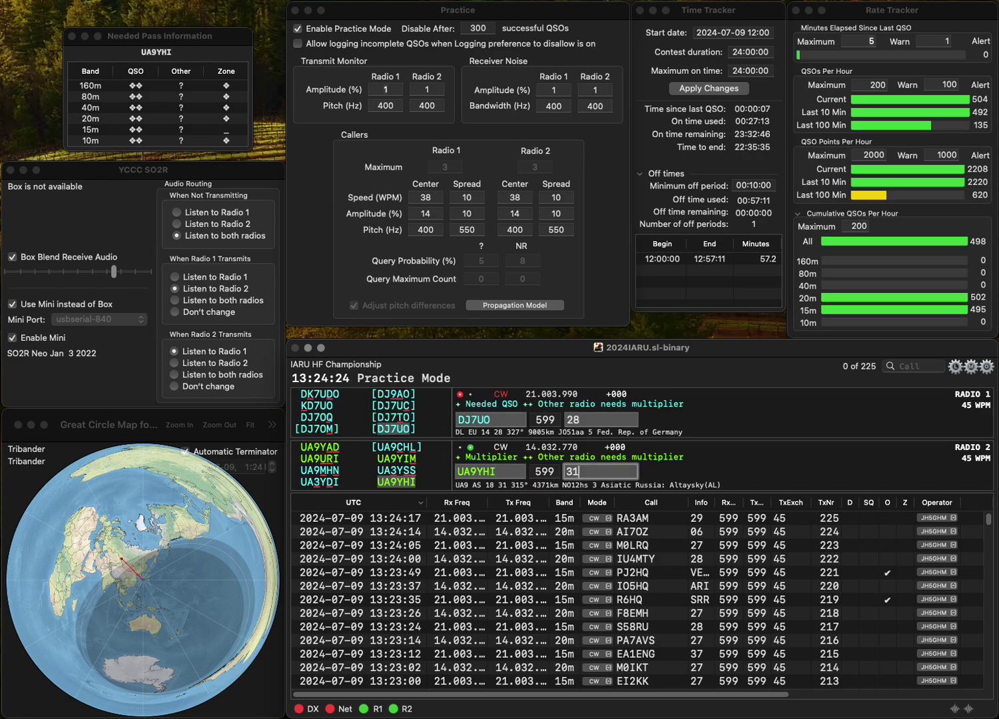
key(Return)
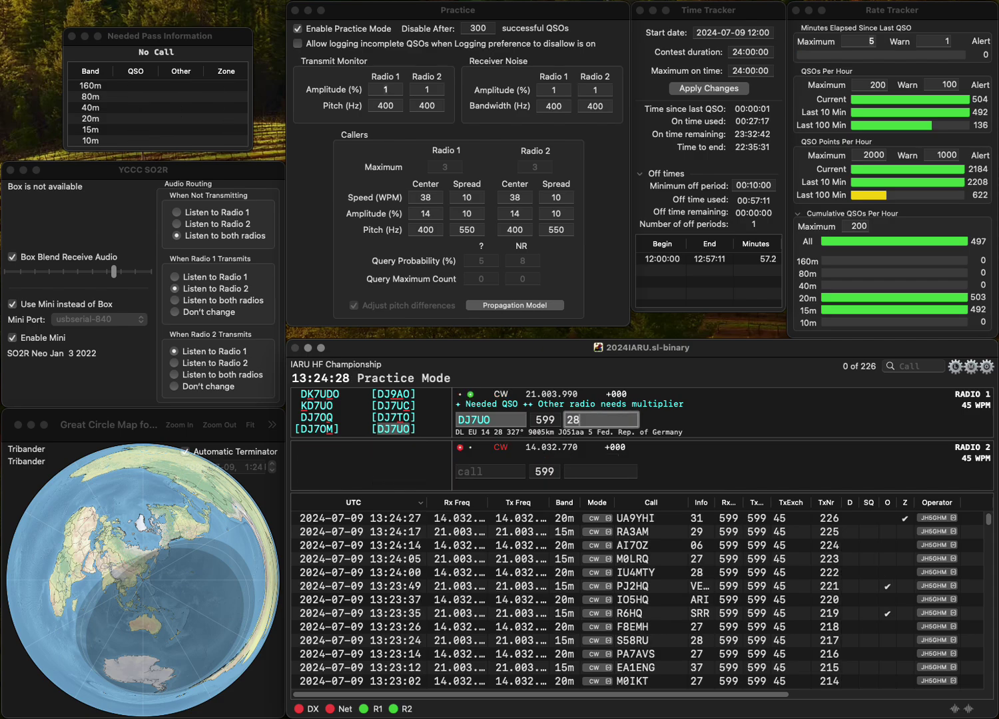
key(Return)
- Correct DB300K to BD300K on 20m, work SM0LQB on 15m, and log both
text(DB)
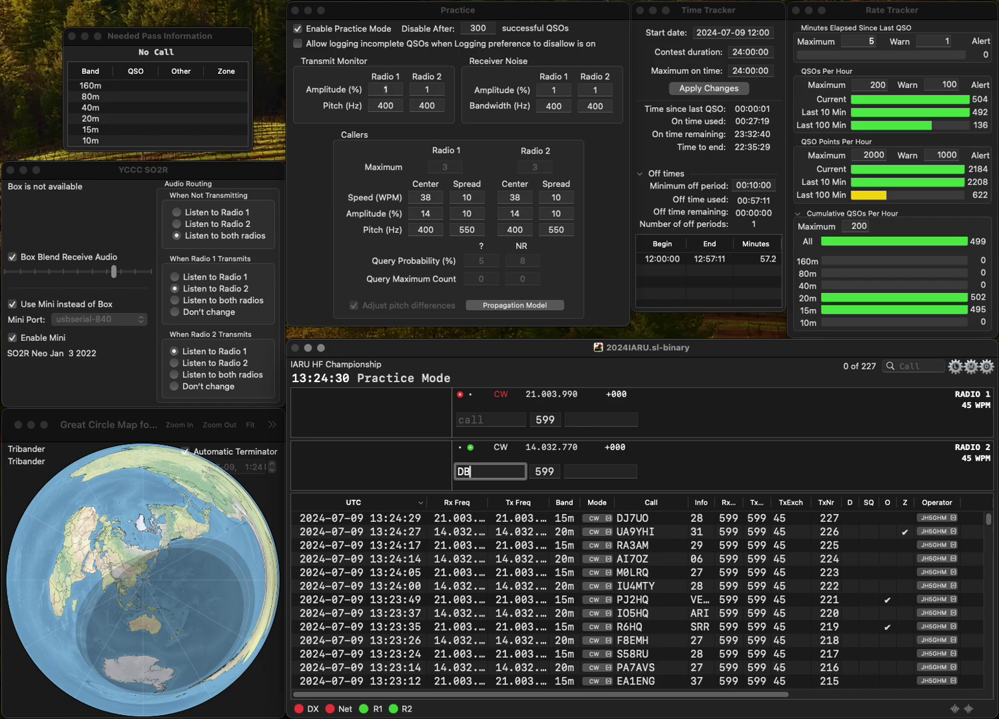
text(300K)
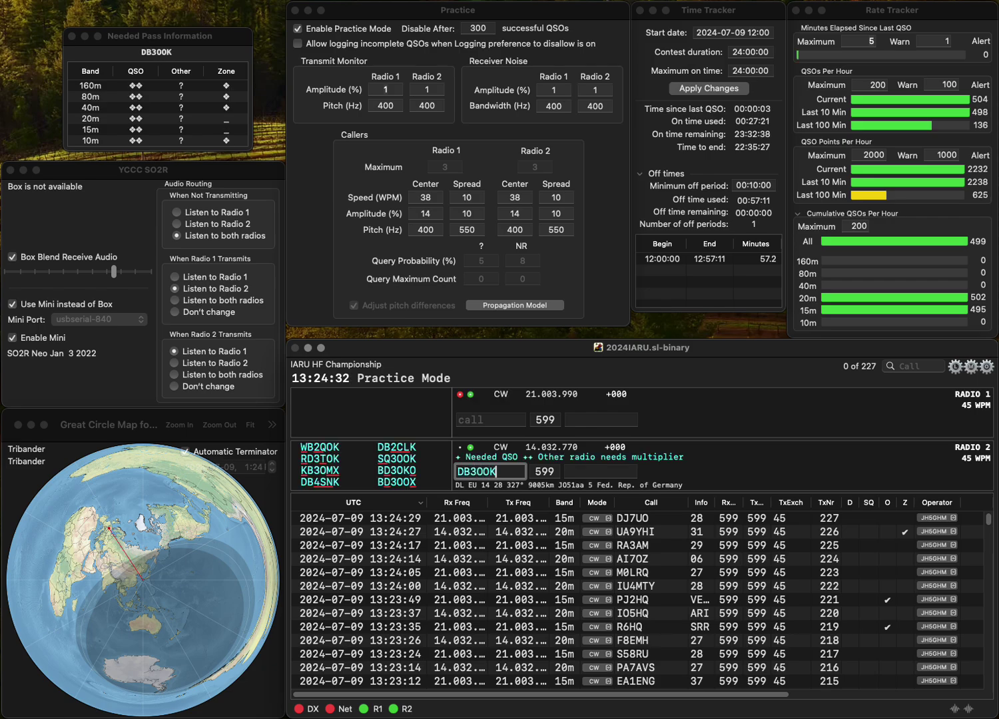
key(super+Left)
key(Delete)
key(Right)
text(D)
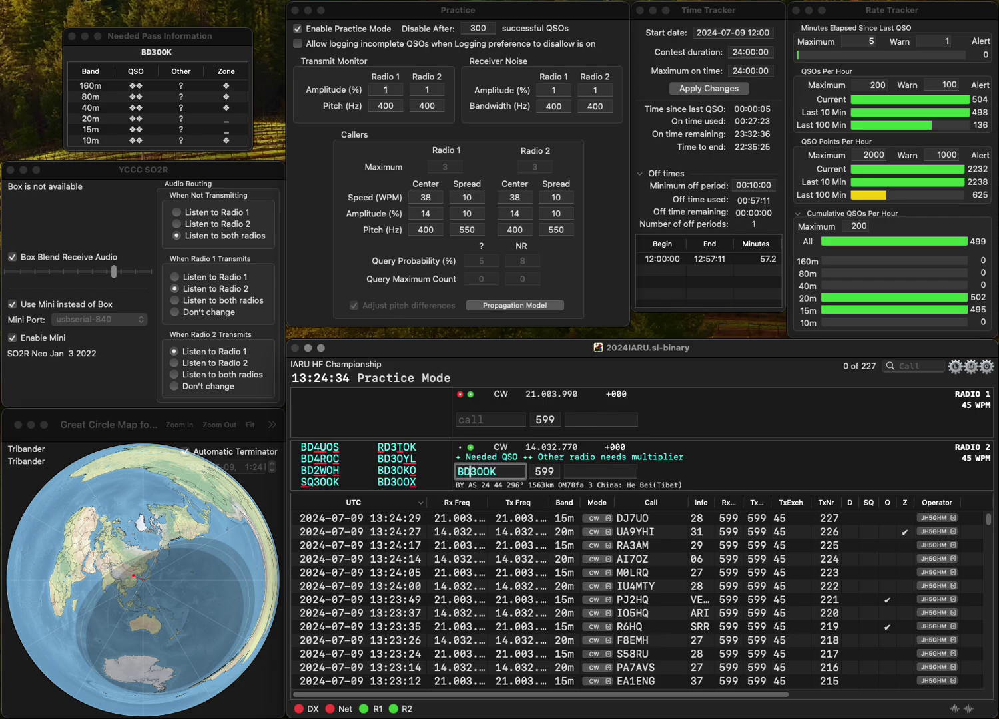
key(Return)
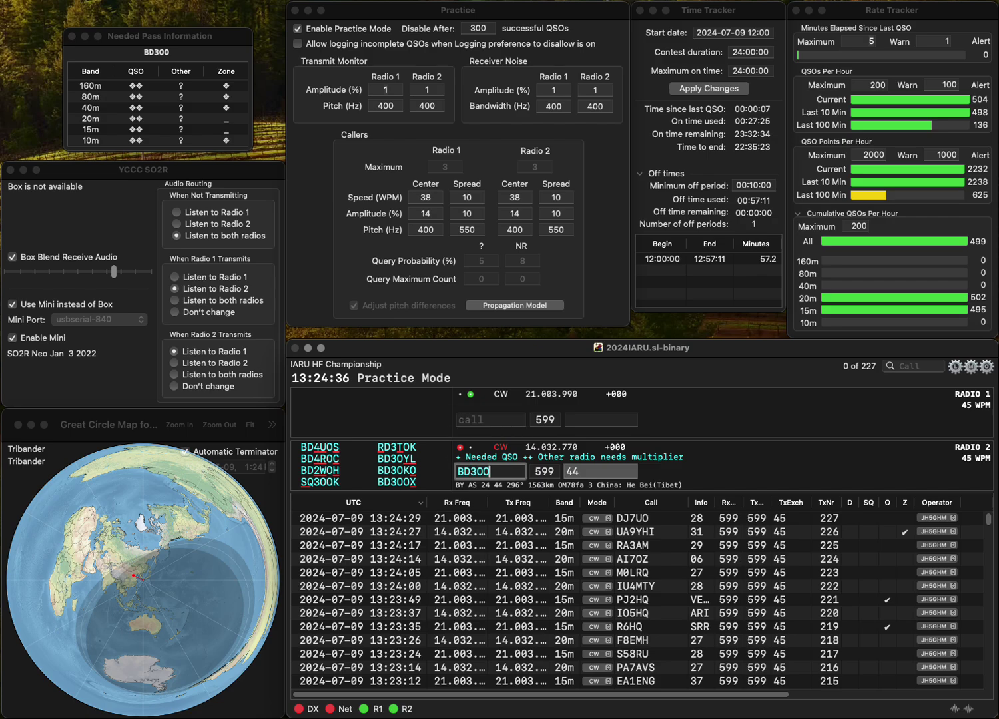
text(0LQ)
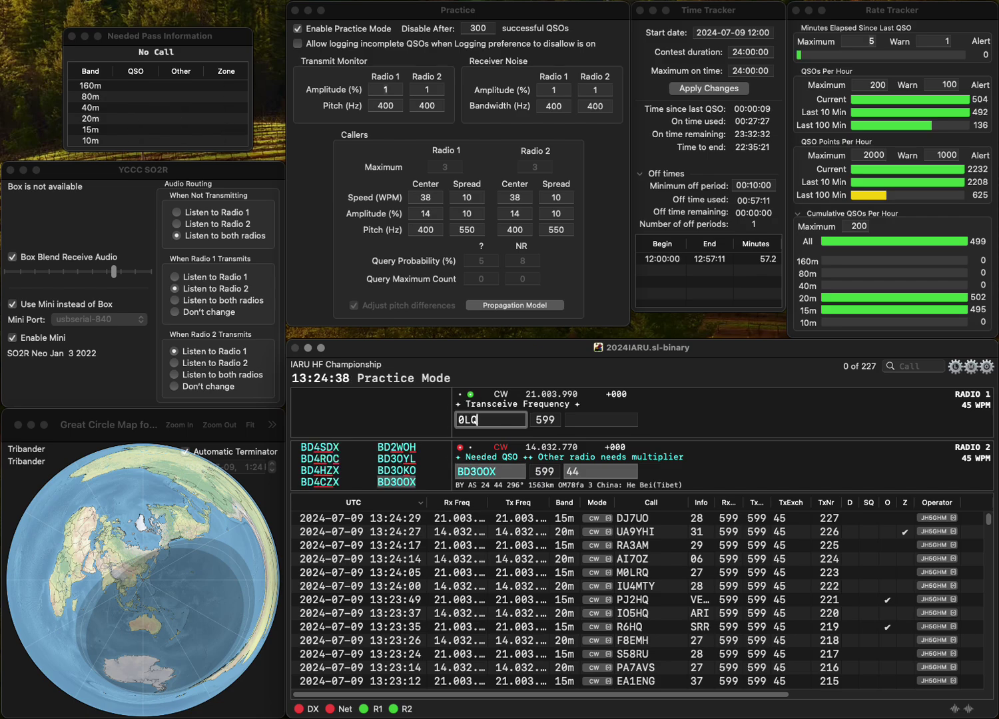
text(B)
text(SM)
key(Return)
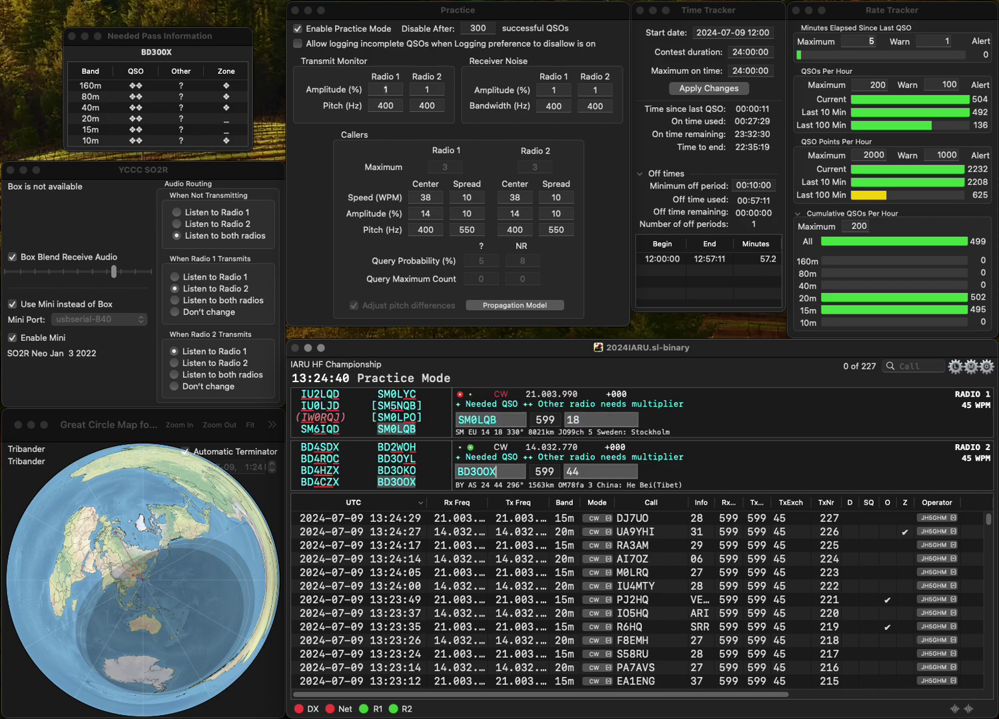
key(Return)
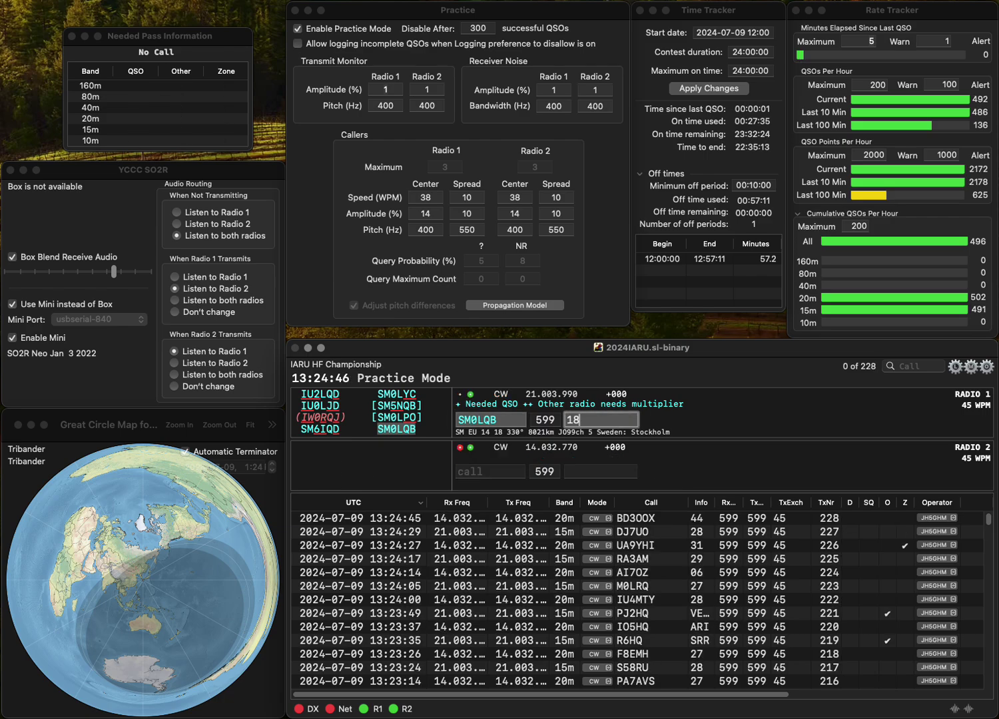
key(Return)
text(RA3)
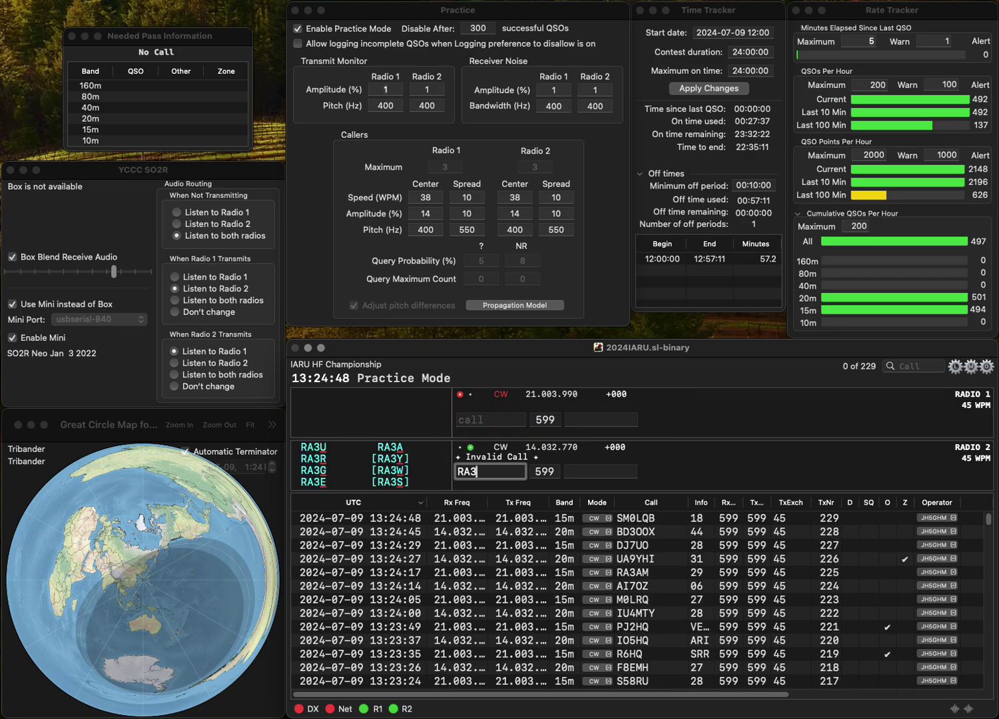
key(BackSpace)
text(4JA)
key(BackSpace)
key(BackSpace)
text(FAY)
key(Return)
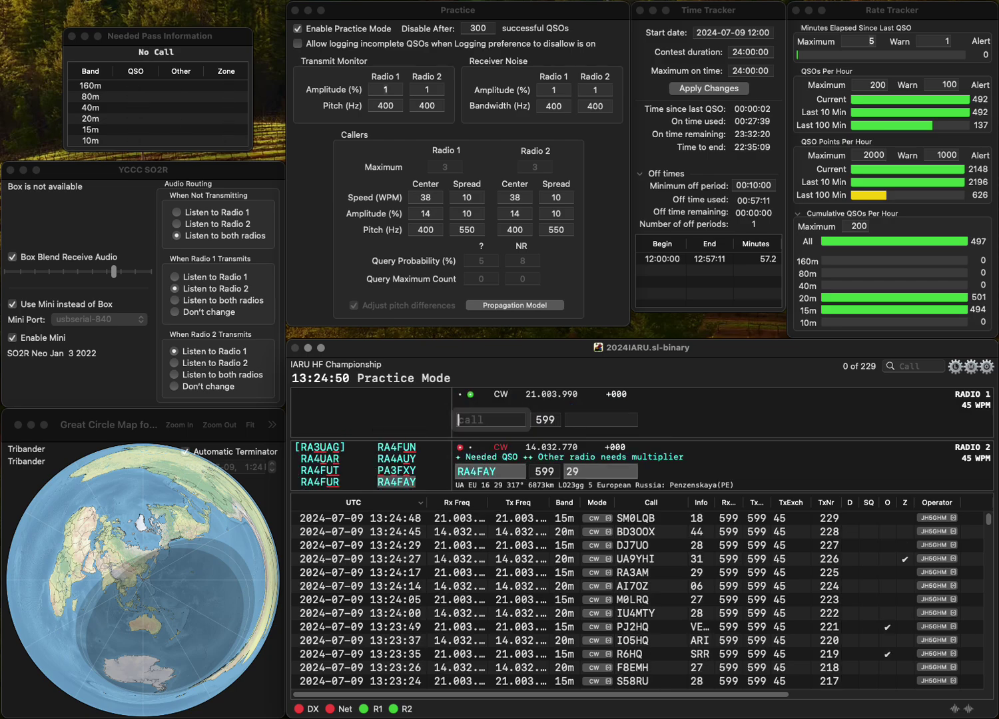
text(YO8SBQ)
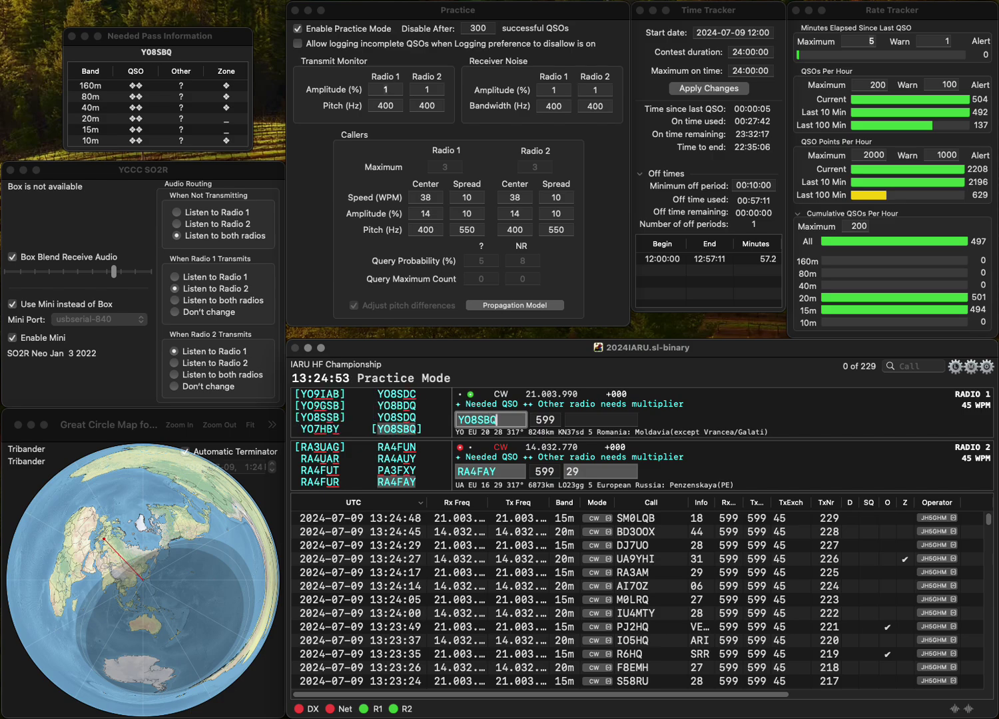
key(Return)
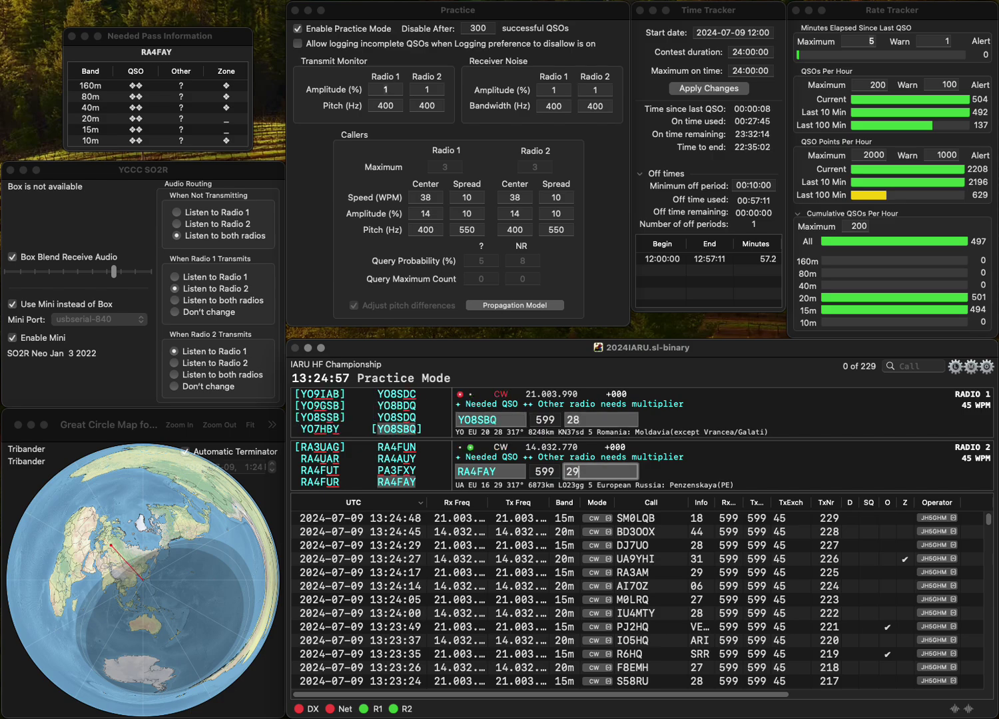
key(Return)
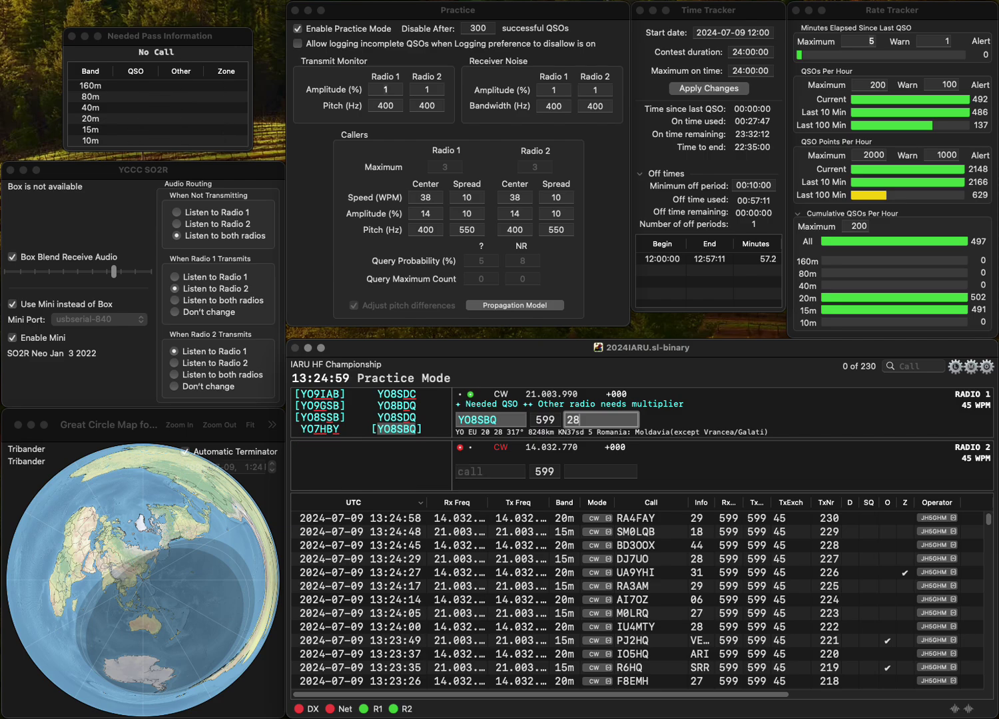
key(Return)
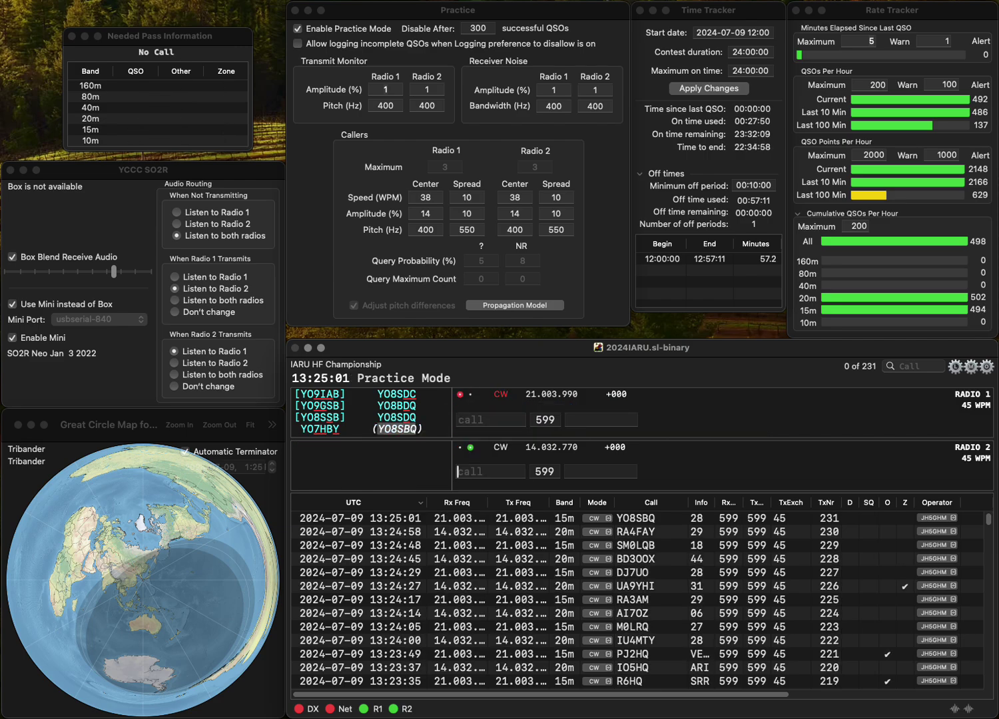
text(3DLA)
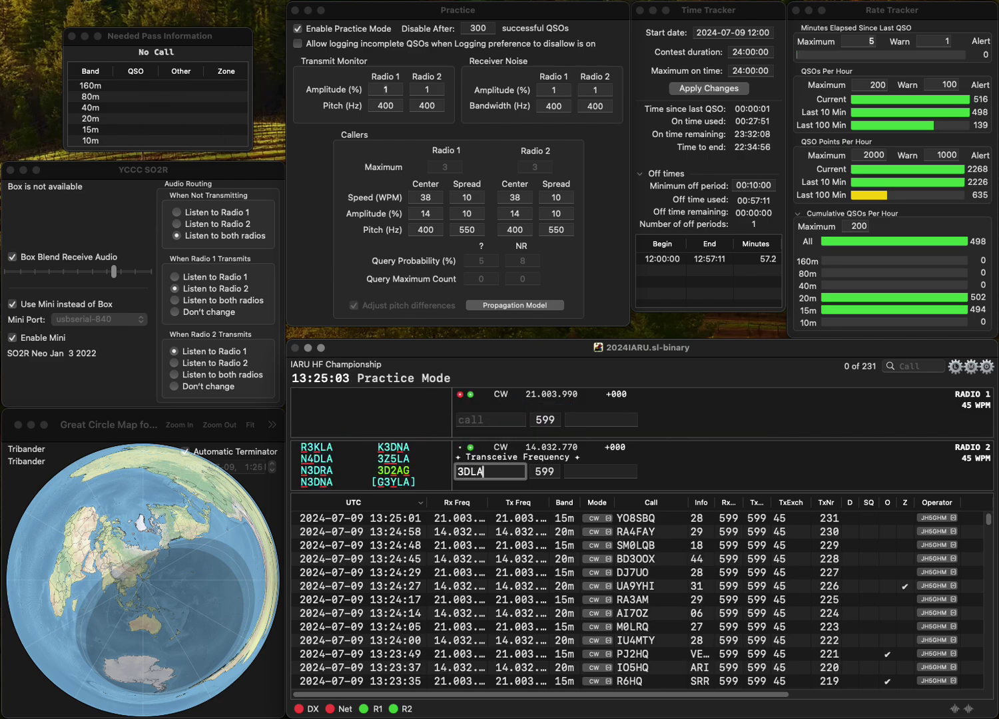
key(Return)
text(N1)
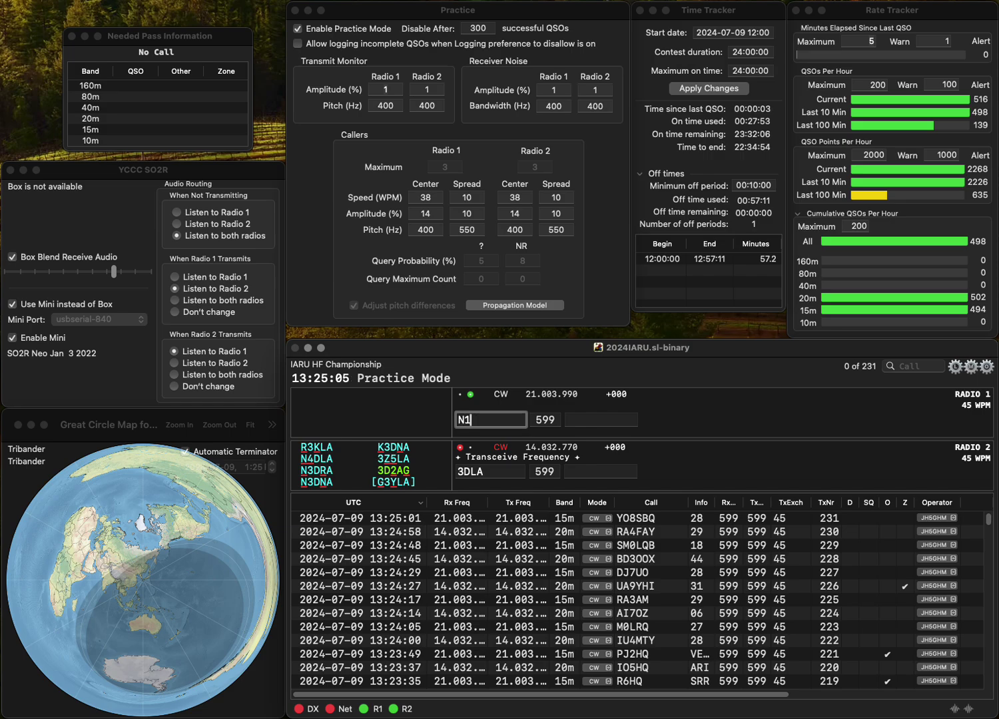
text(RIP)
key(Return)
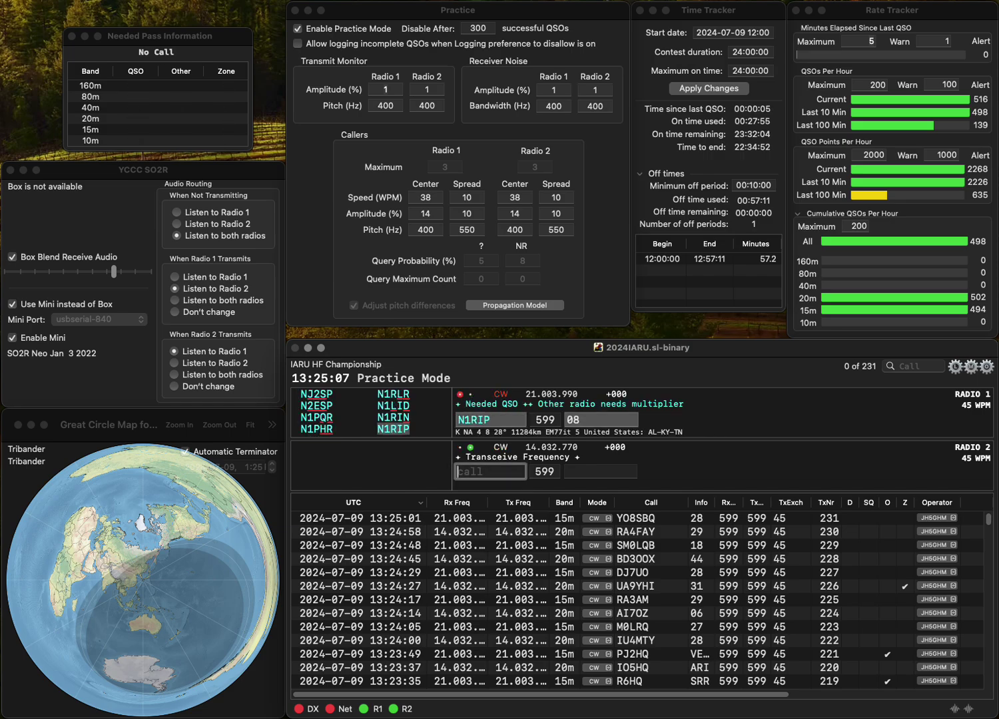
text(SP6B)
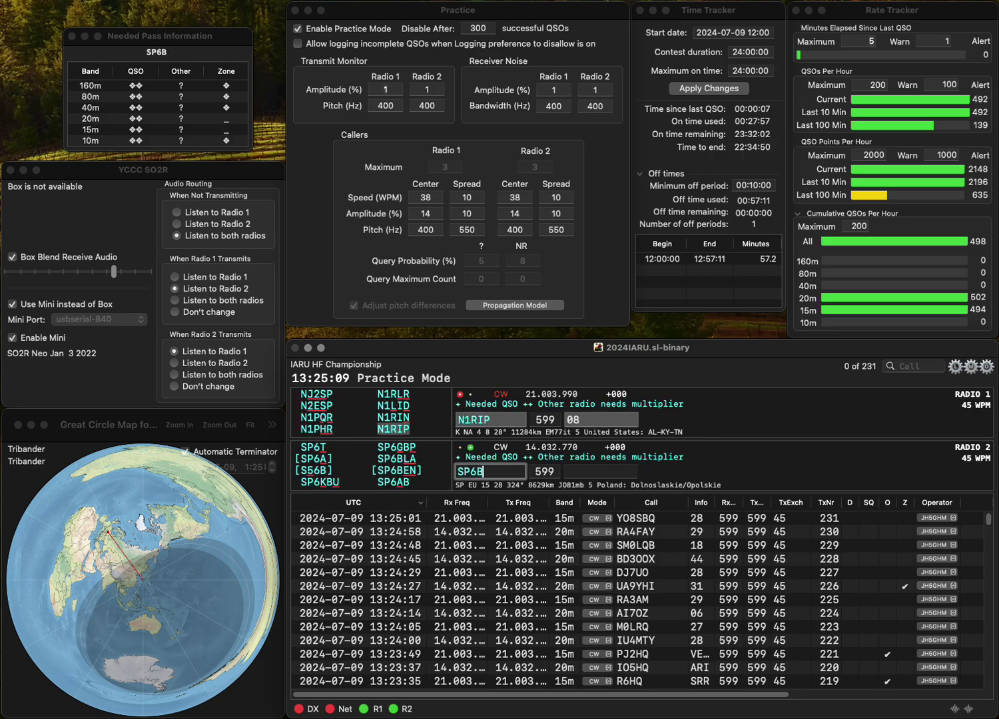
text(LA)
key(Return)
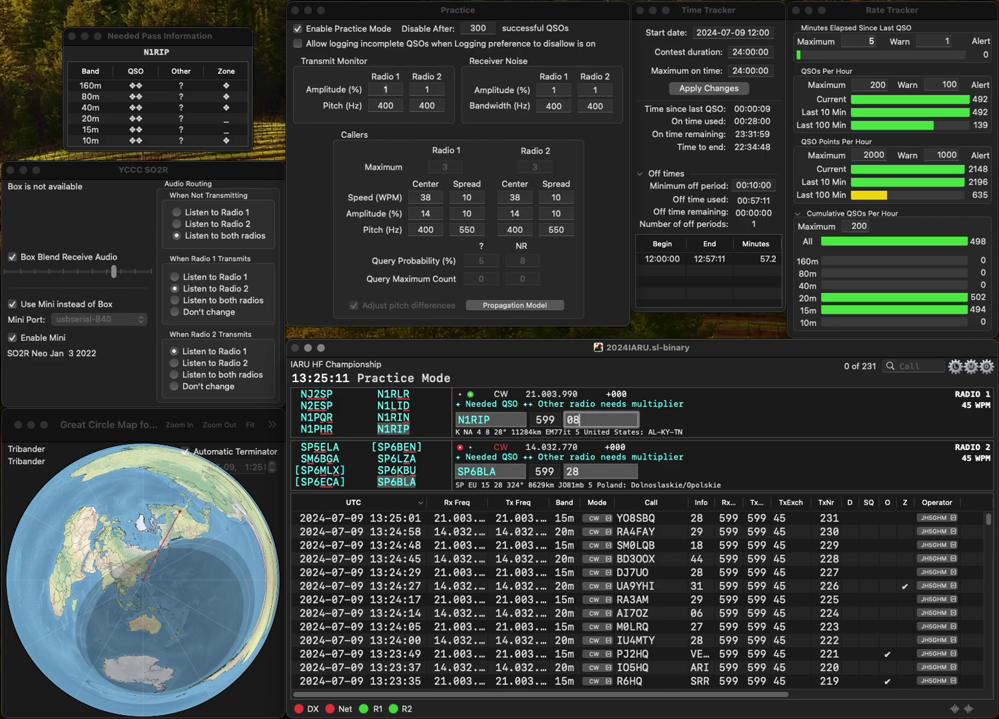
key(Return)
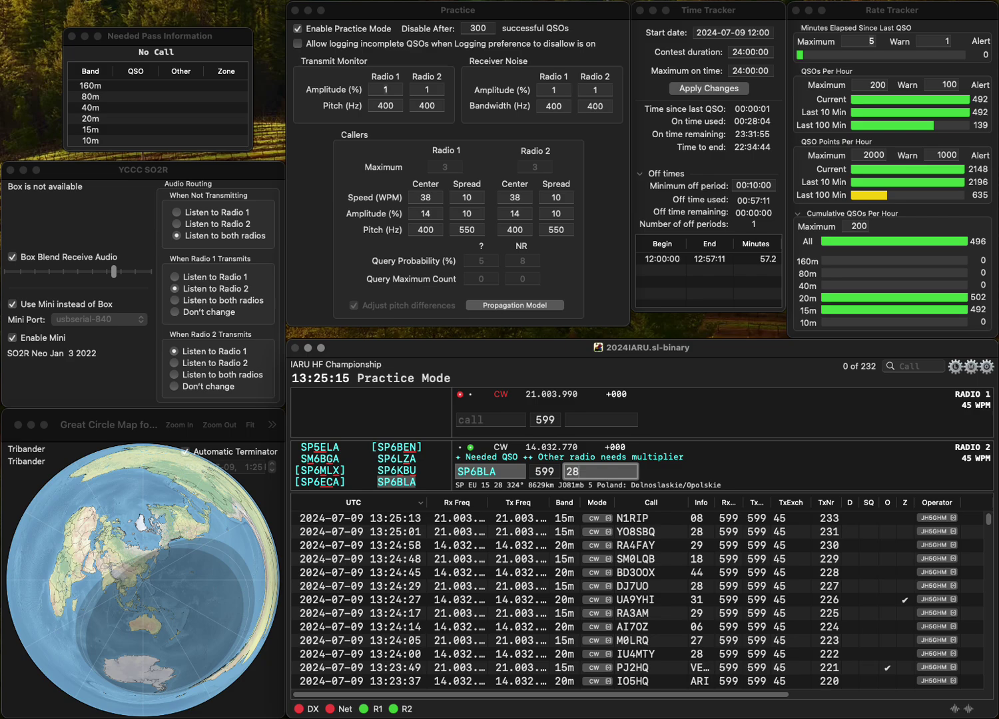
key(Return)
- Send DL1VO on 15m and G6UE on 20m, then log DL1VO
text(DL)
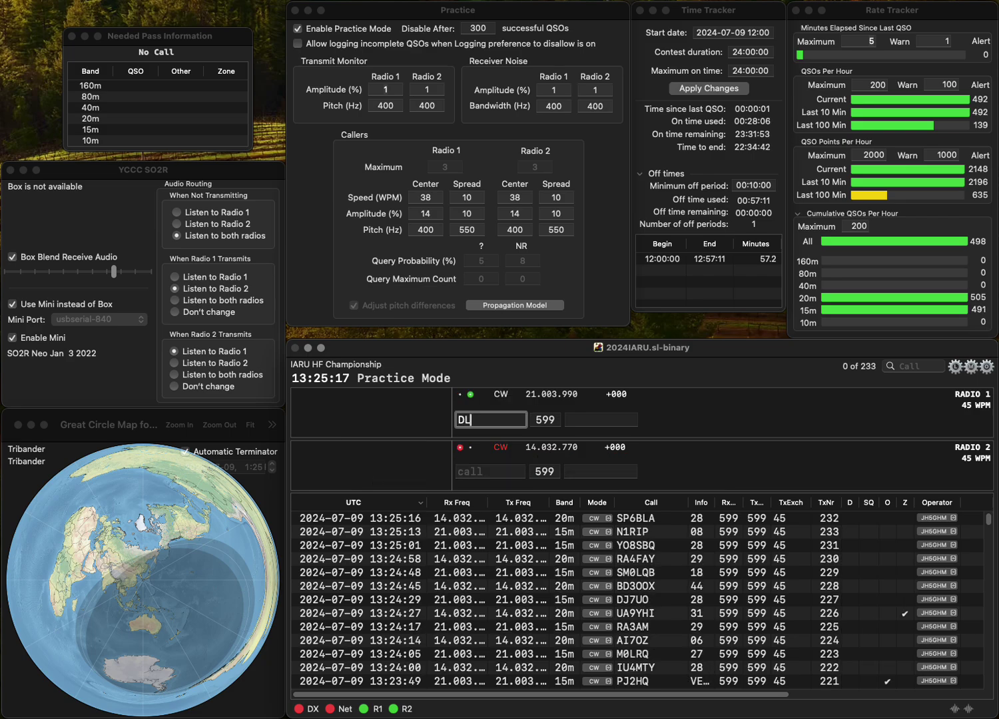
text(1VO)
key(Return)
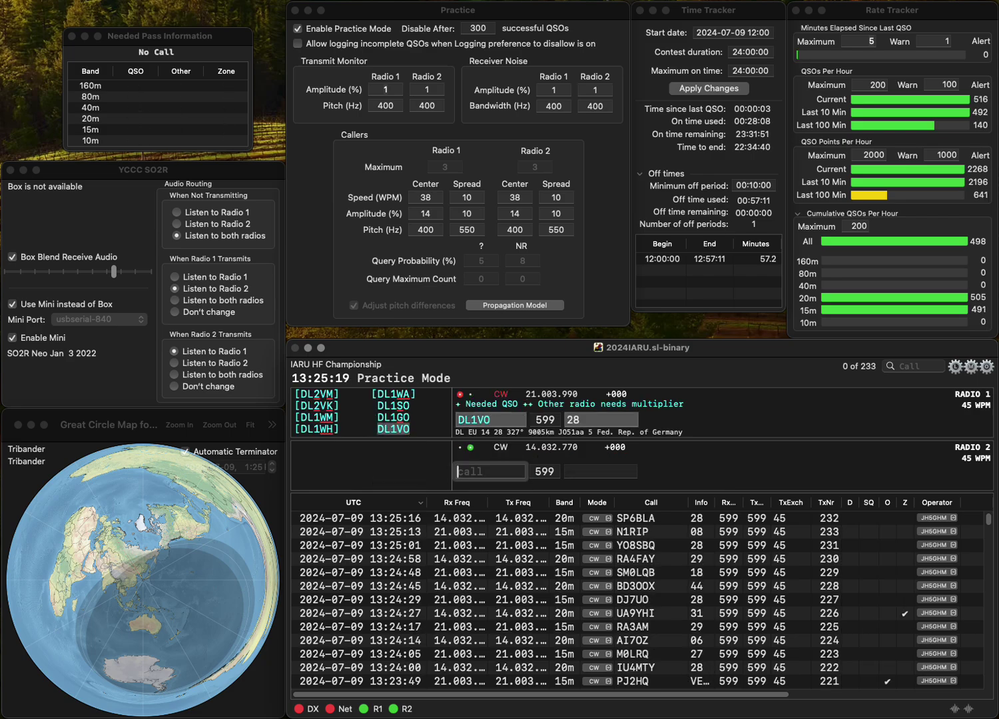
text(G6RUE)
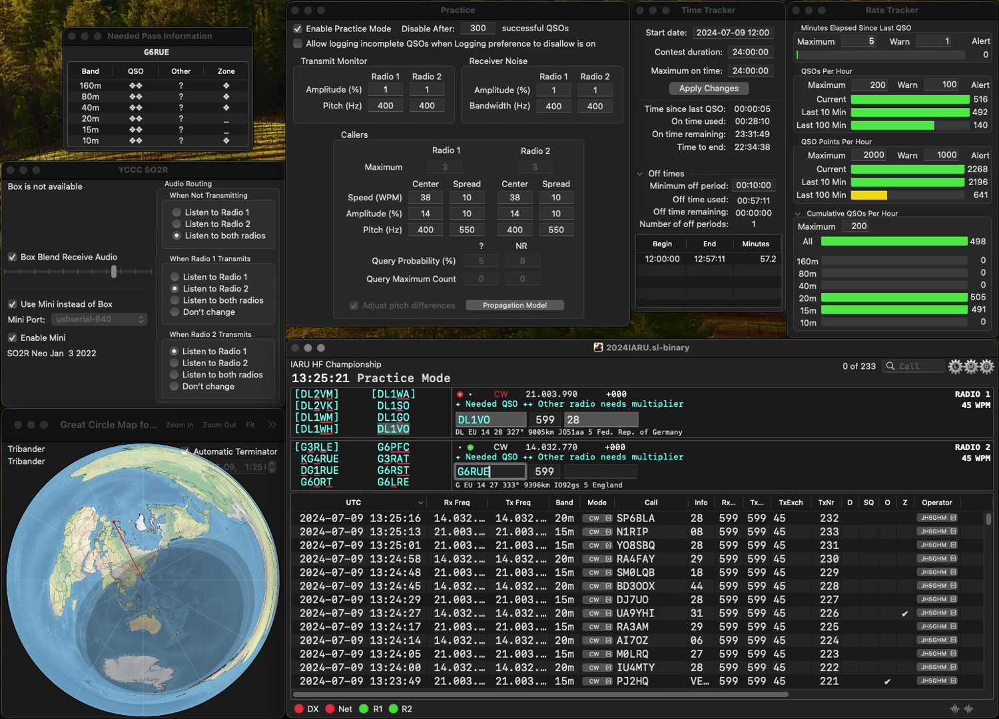
key(Left)
key(BackSpace)
key(Return)
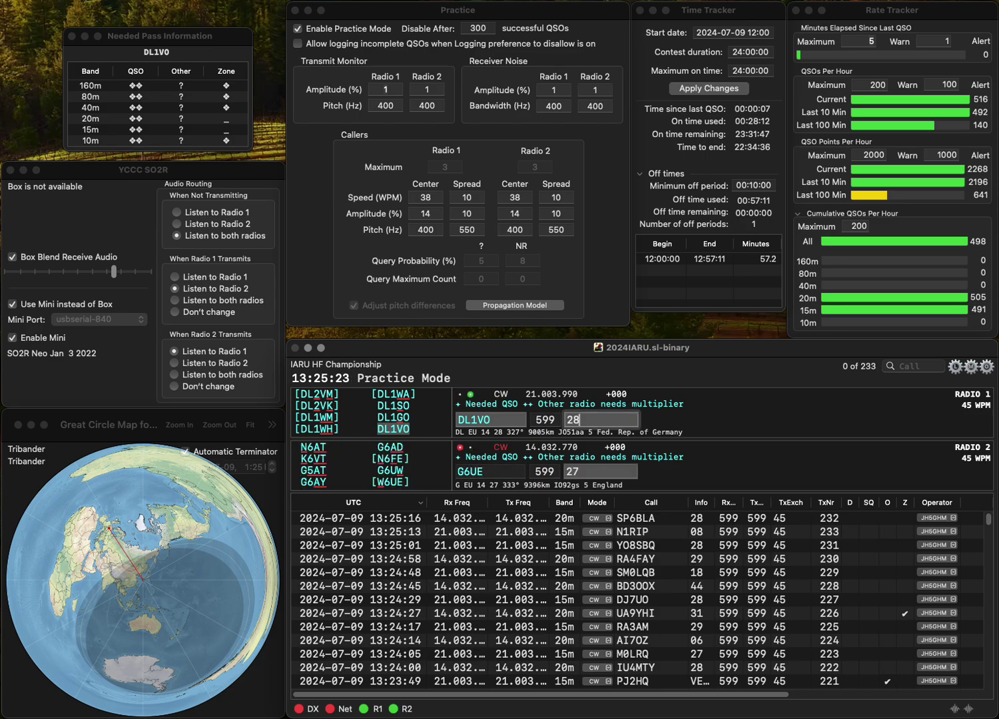
key(Return)
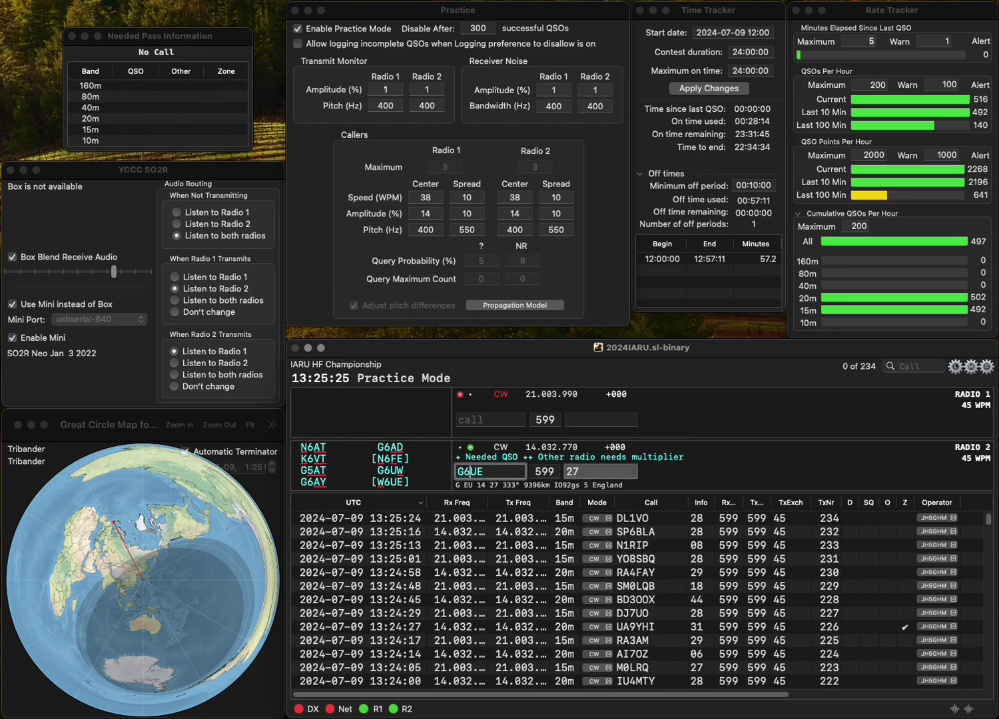
- Correct the 20m call to G6HUI, work R1FZ on 15m, and log both
text(H)
key(BackSpace)
text(I)
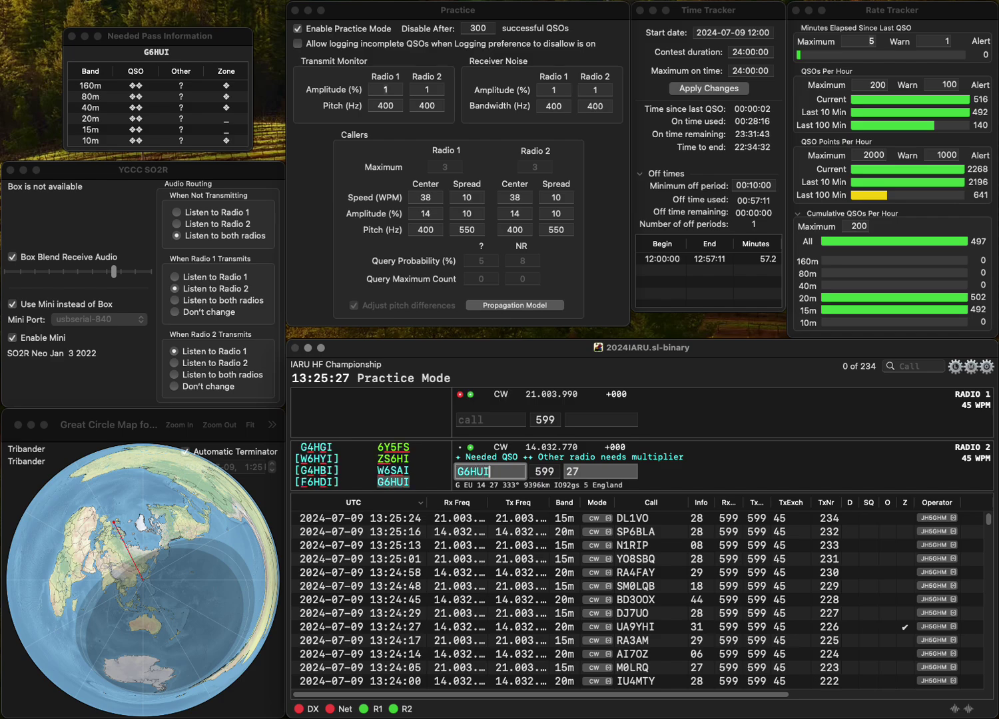
key(Return)
text(R1FZ)
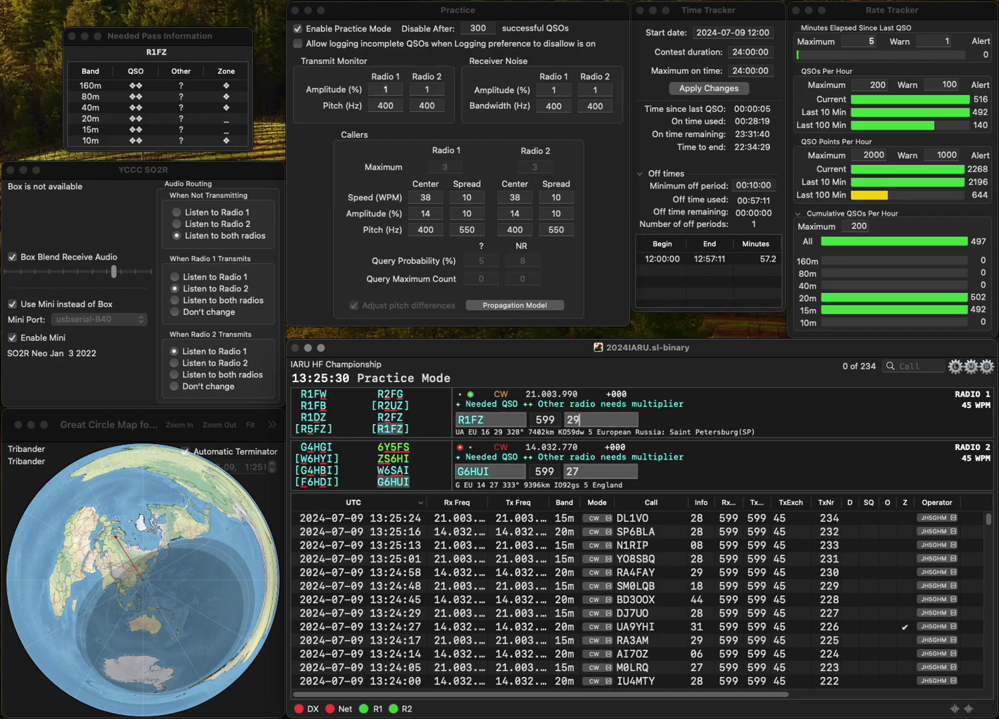
key(Return)
key(Tab)
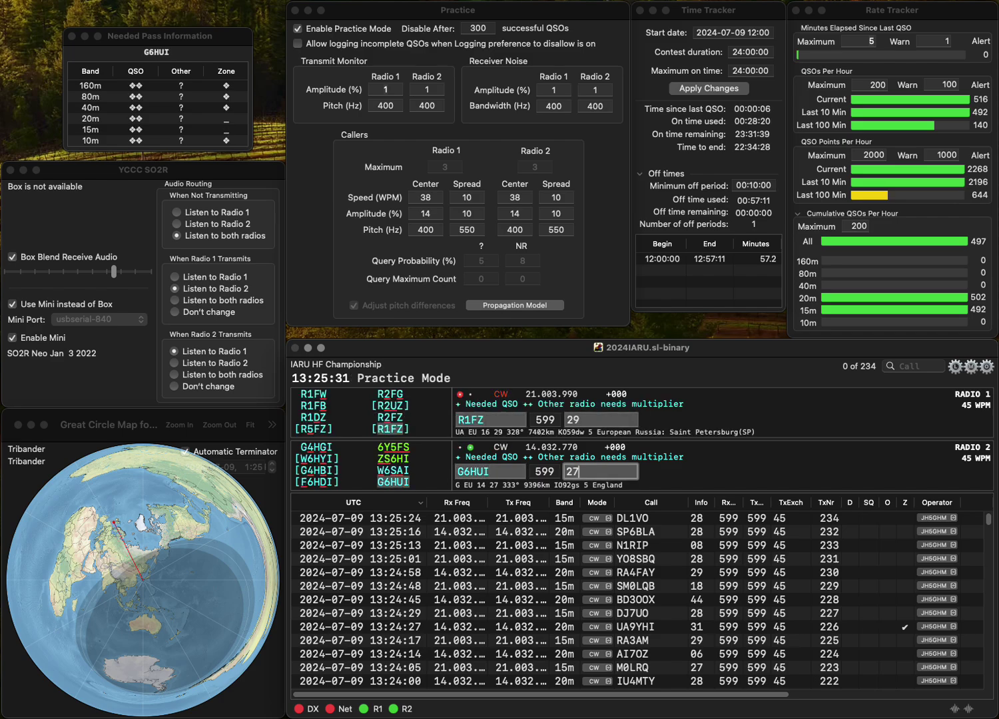
key(Return)
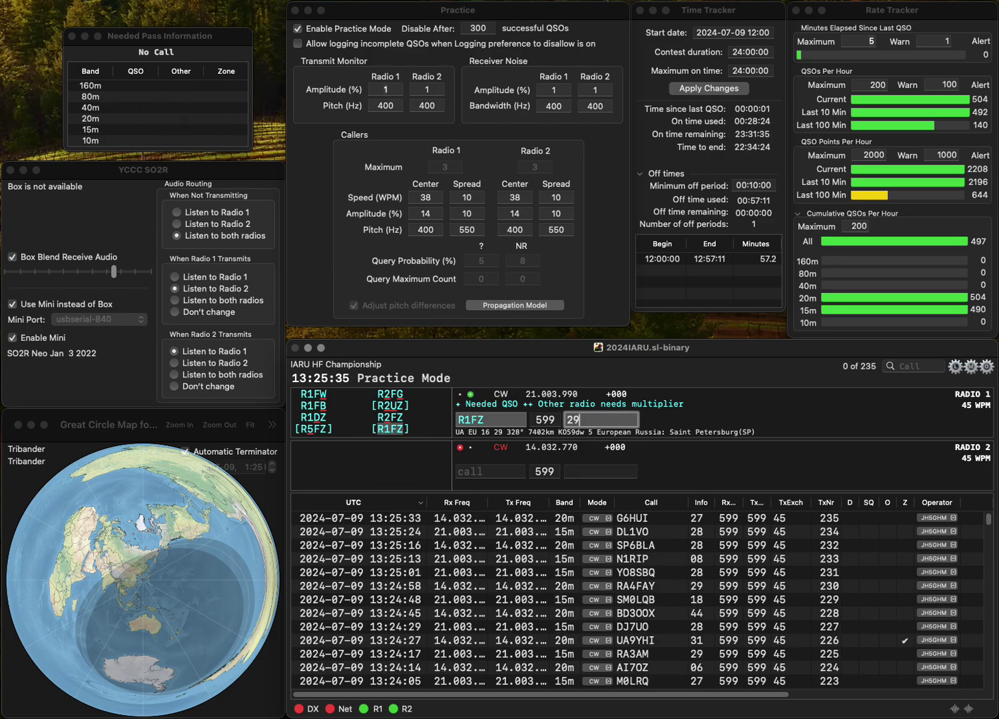
key(Return)
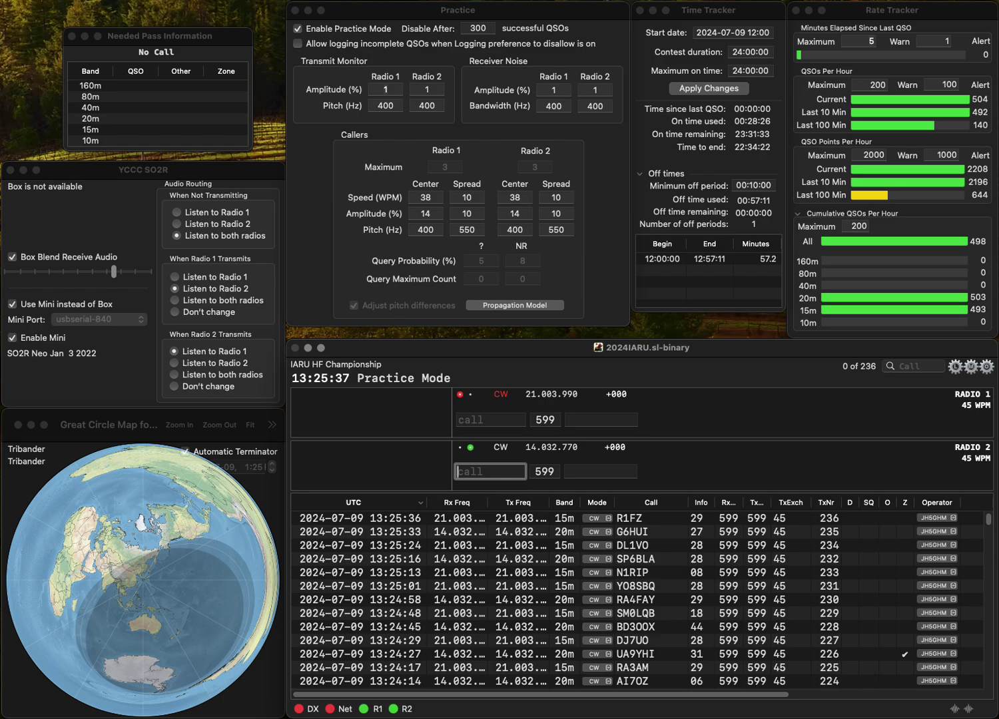
- Work and log W4NNK on 20m and K9TV on 15m
text(W4NNK)
key(Return)
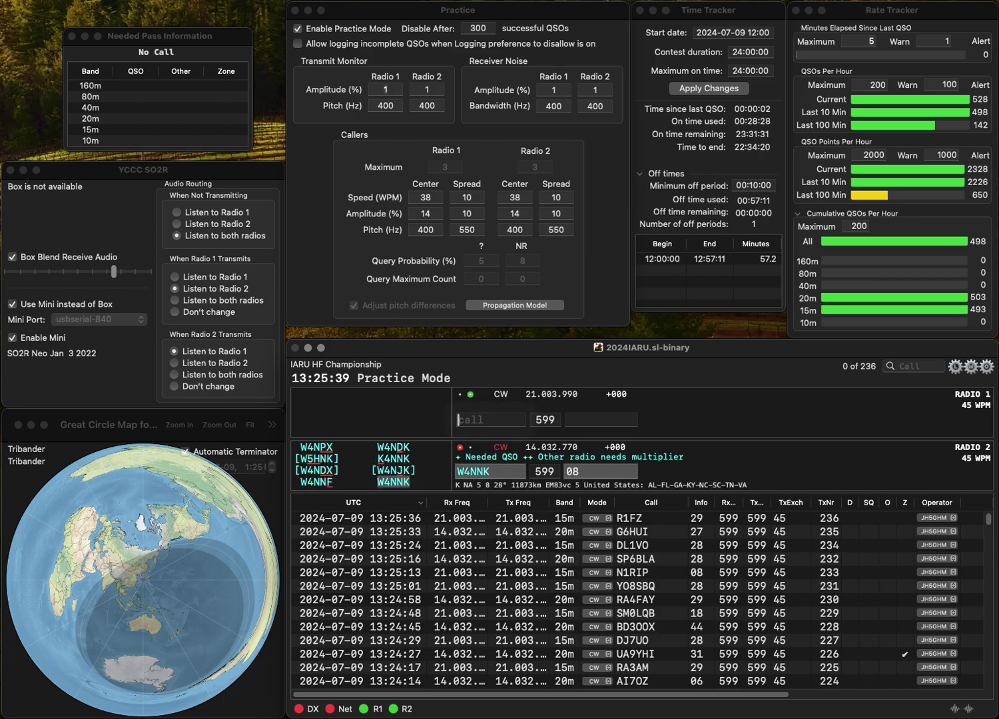
text(K9TV)
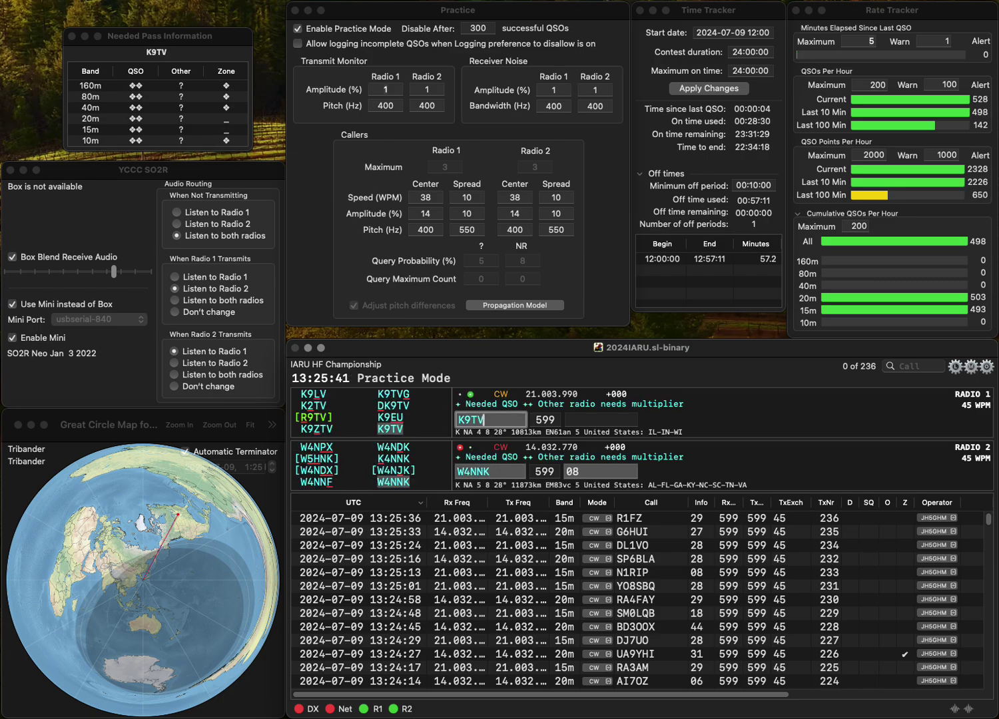
key(Return)
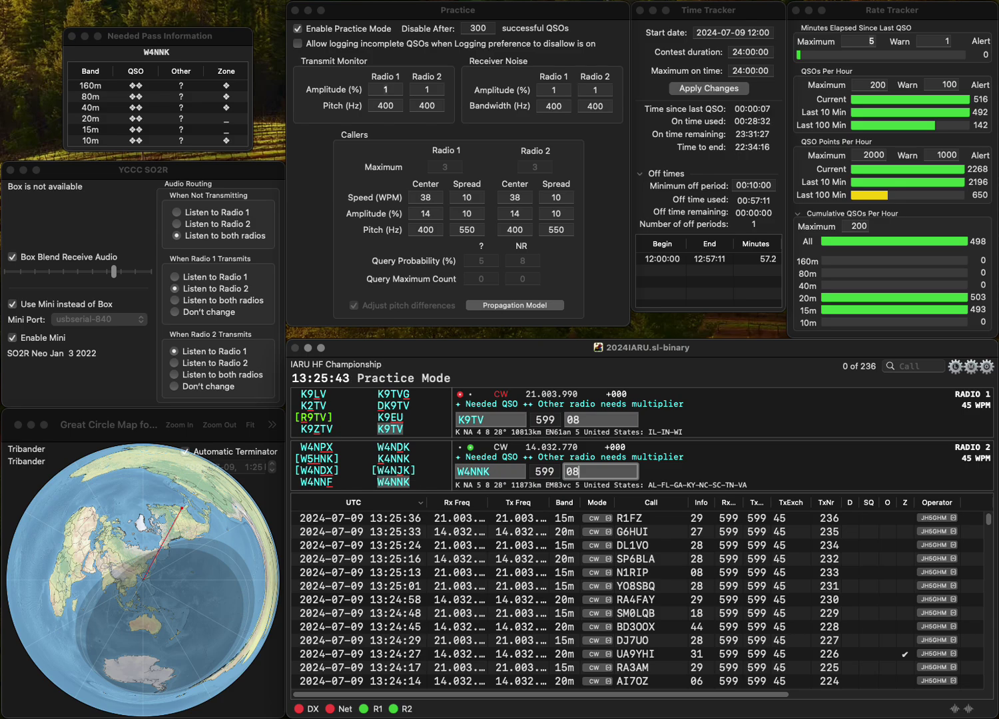
key(Return)
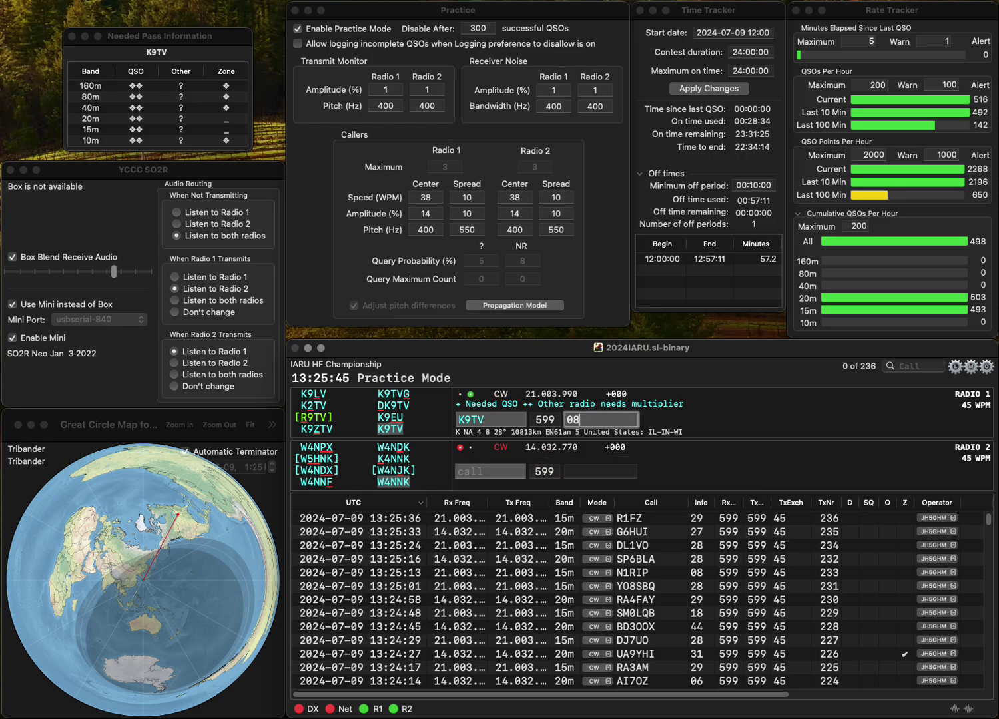
key(Return)
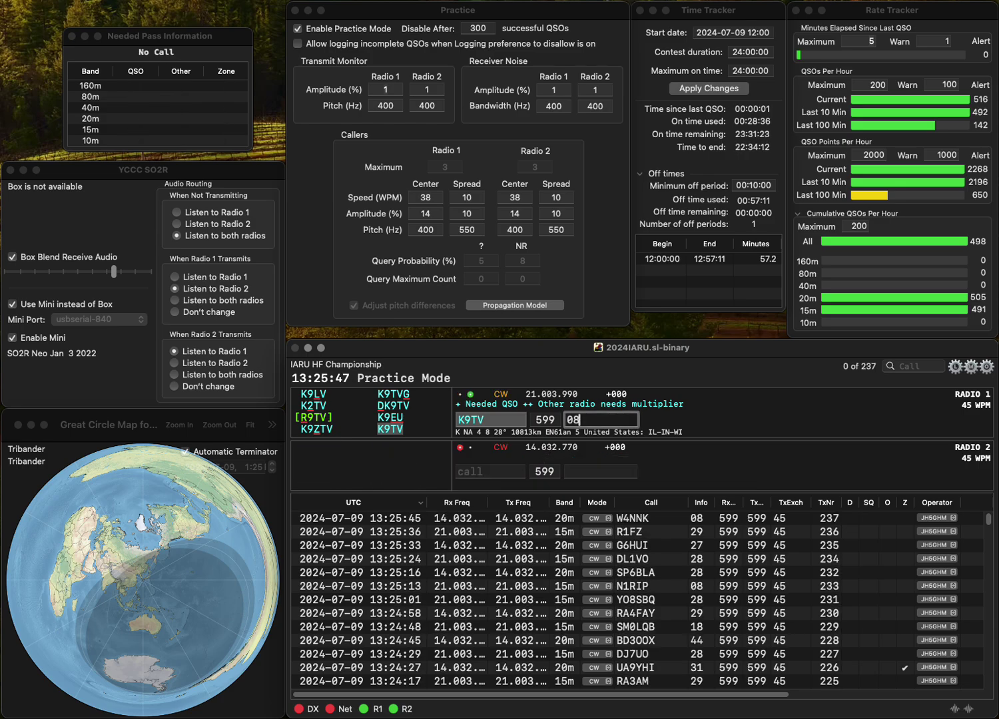
text(SP)
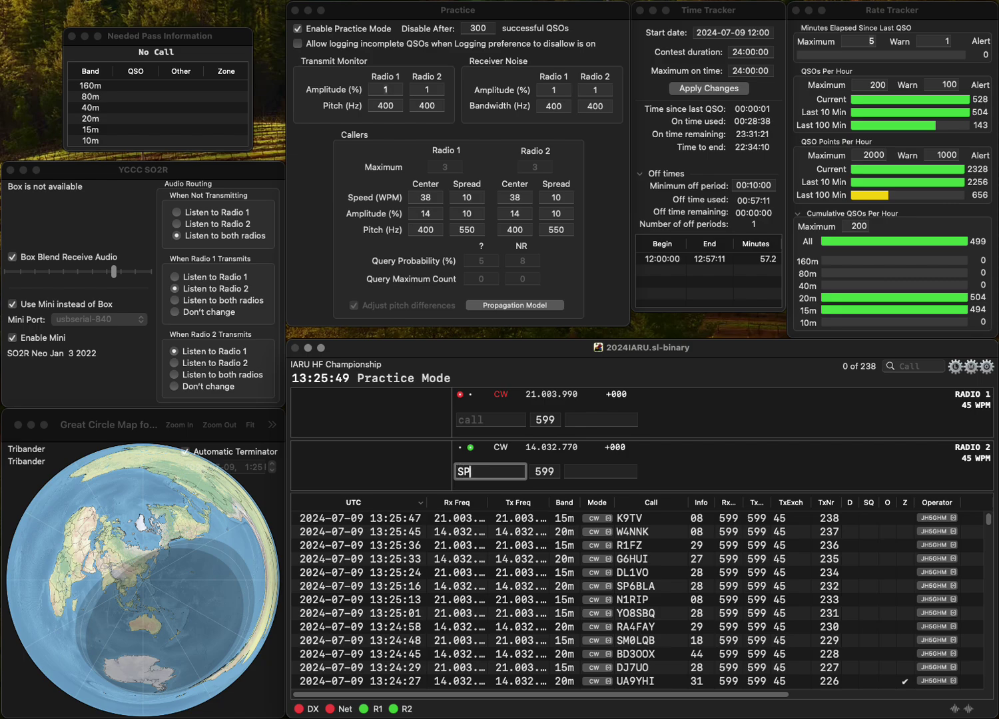
text(3MKL)
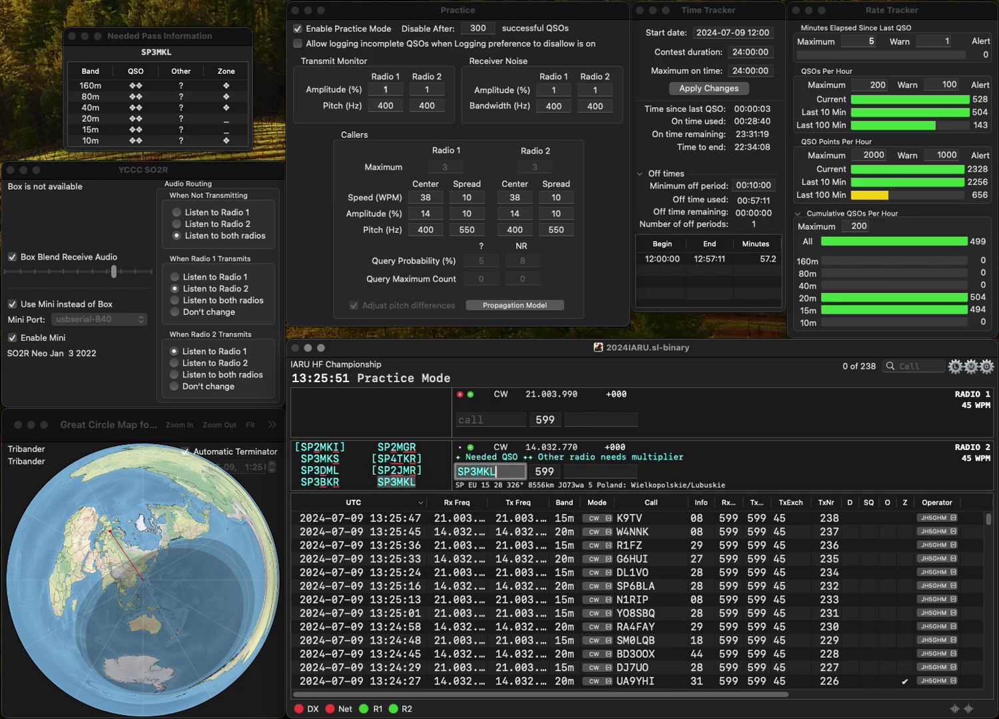
key(Return)
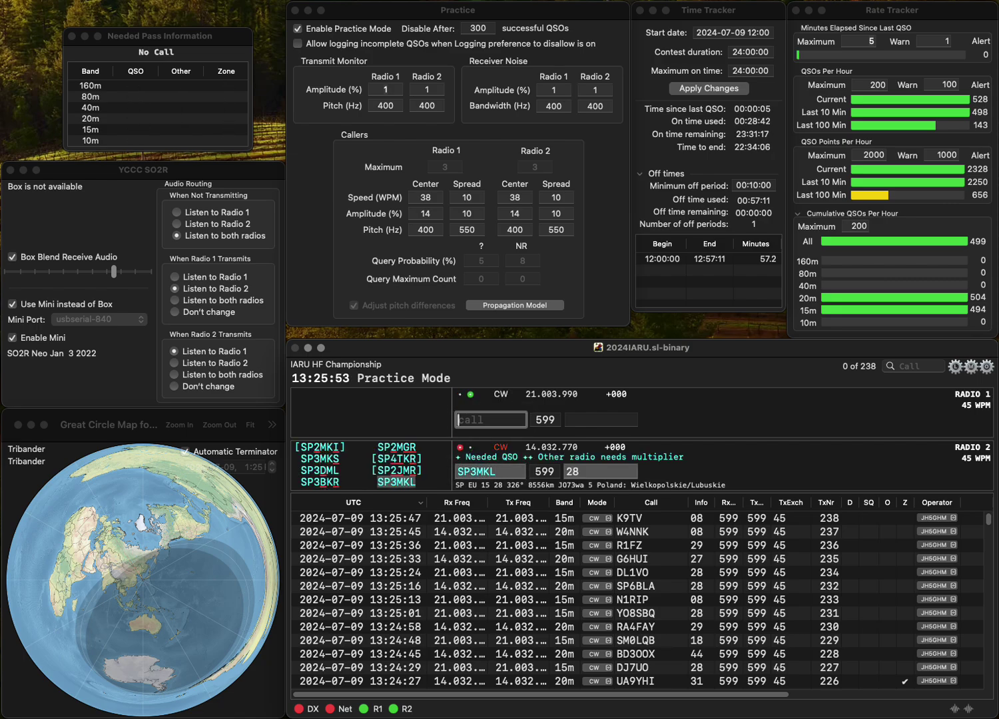
text(GARC)
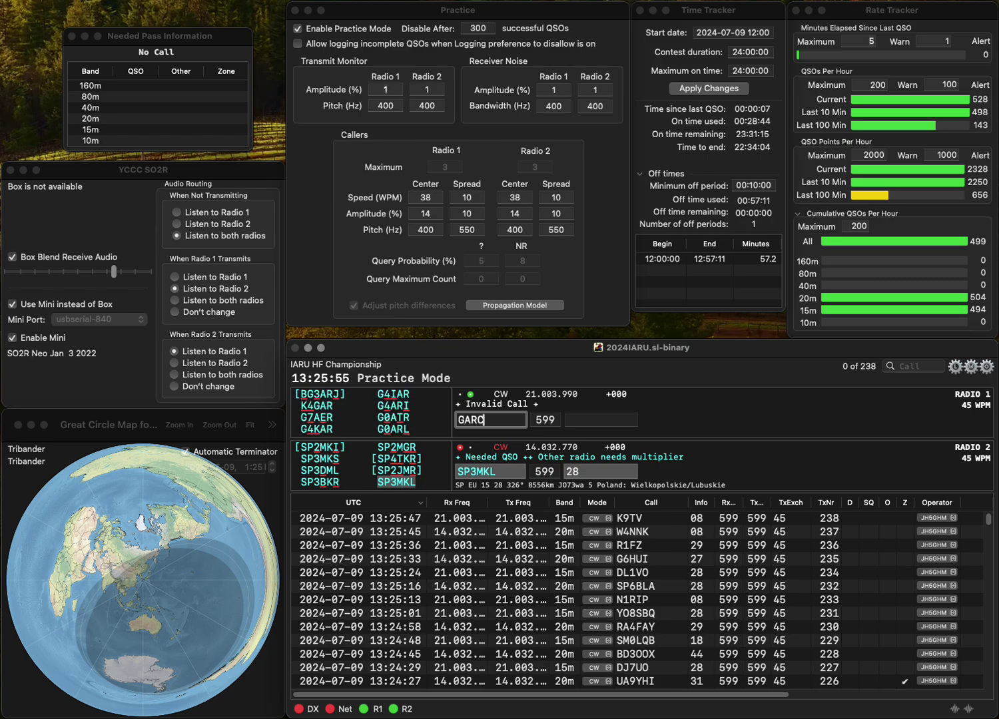
key(BackSpace)
text(6)
key(Return)
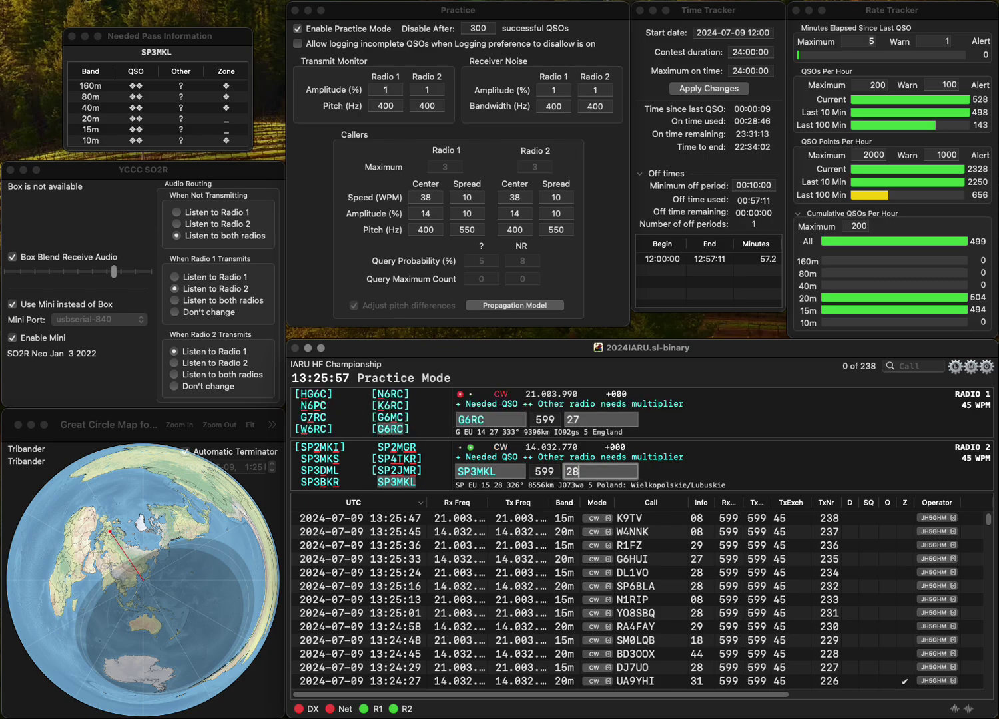
key(Return)
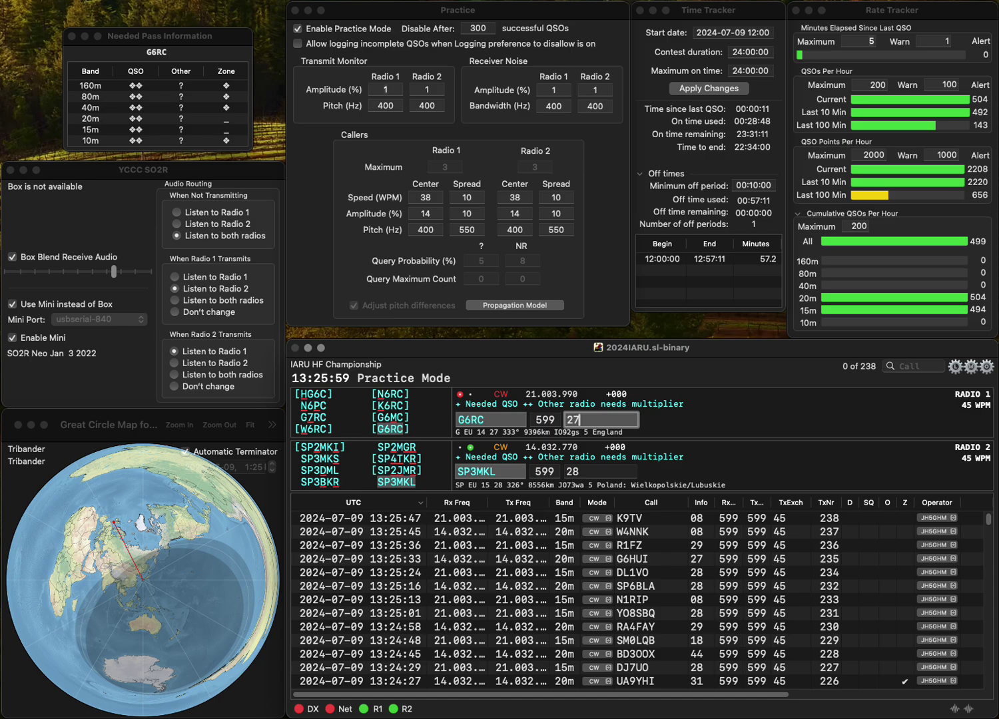
- Correct the 15m call to G7RC and resend it
key(space)
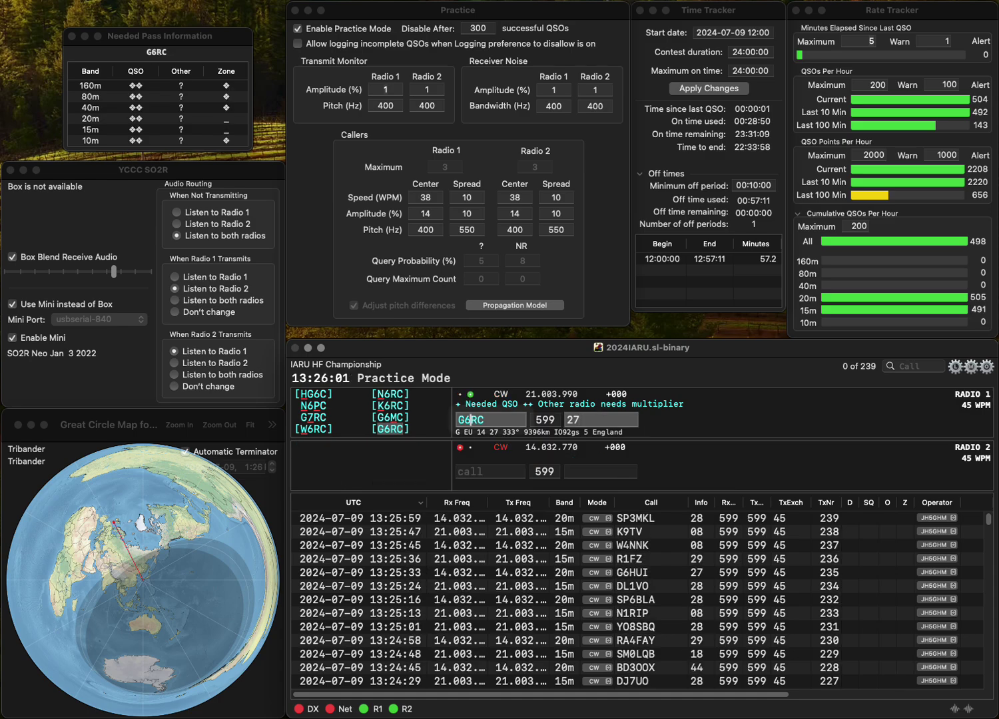
key(BackSpace)
text(7)
key(Return)
text(2KRO)
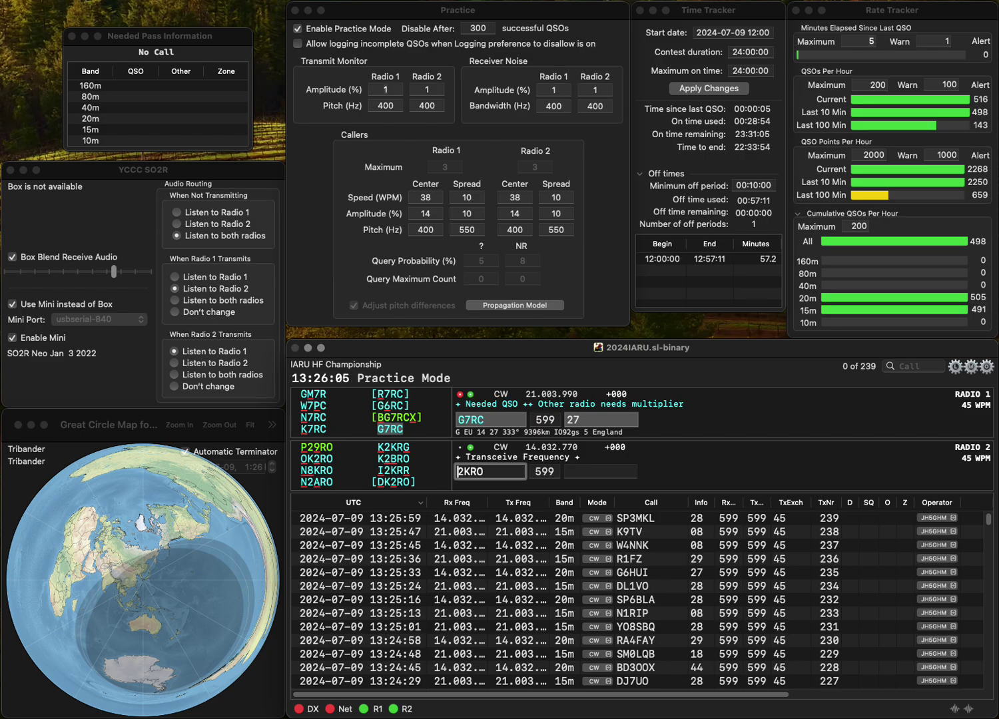
key(Return)
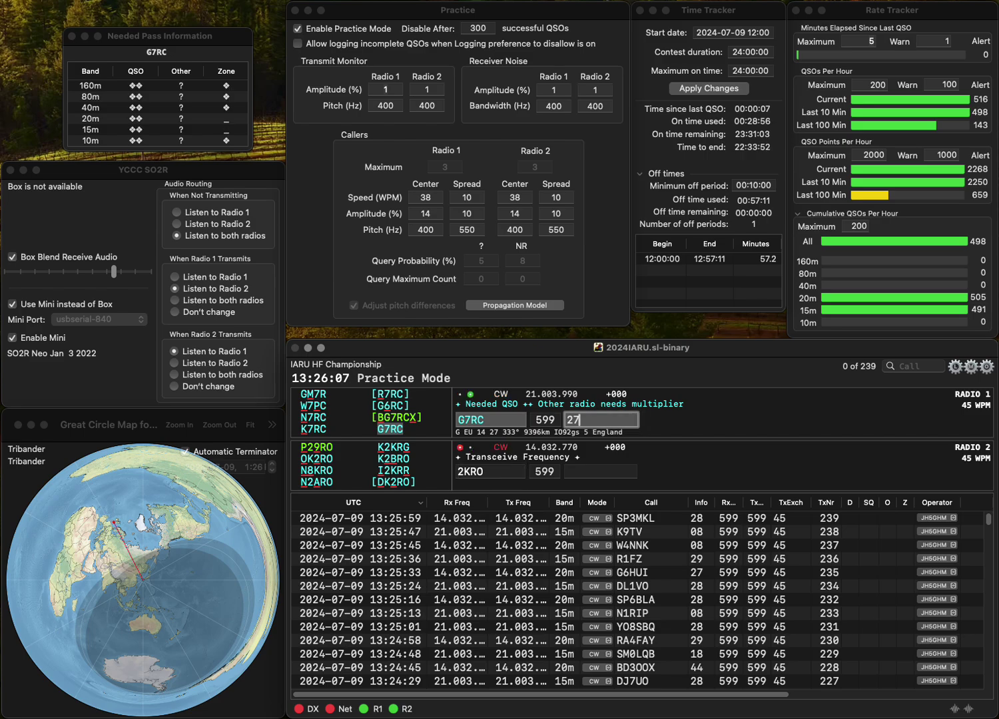
key(Return)
text(G)
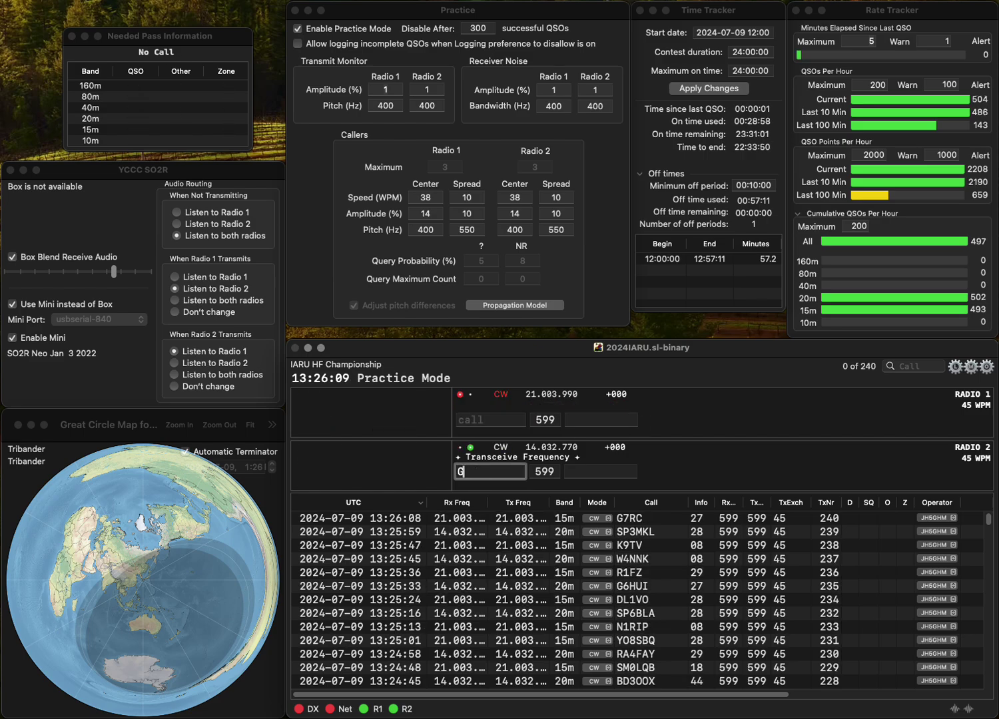
text(3XRJ)
key(Return)
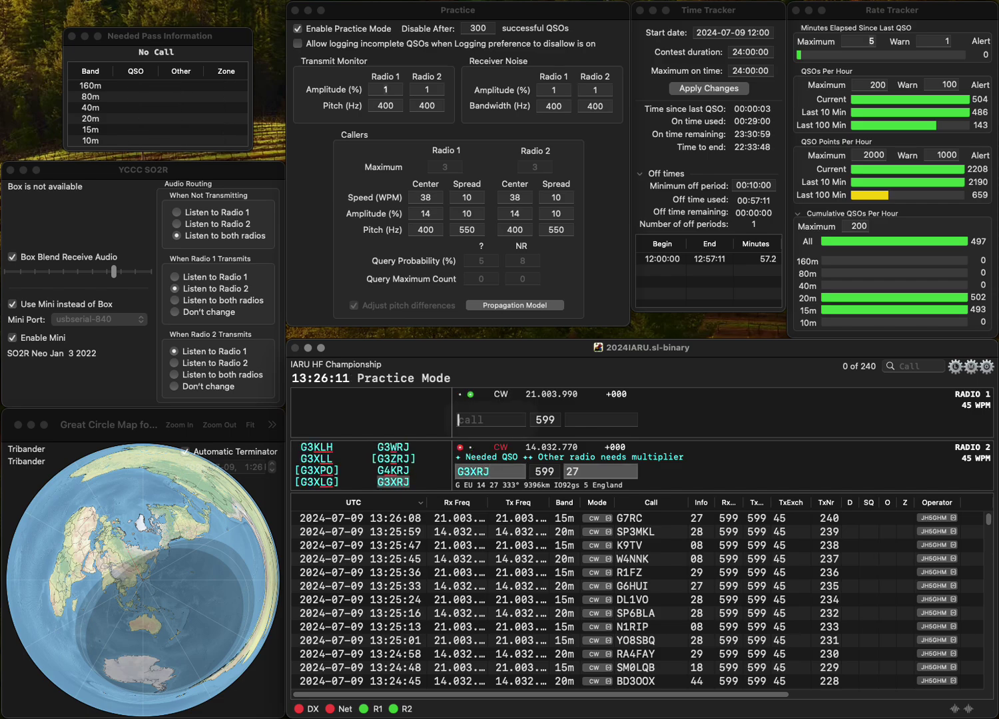
text(WA1UMU)
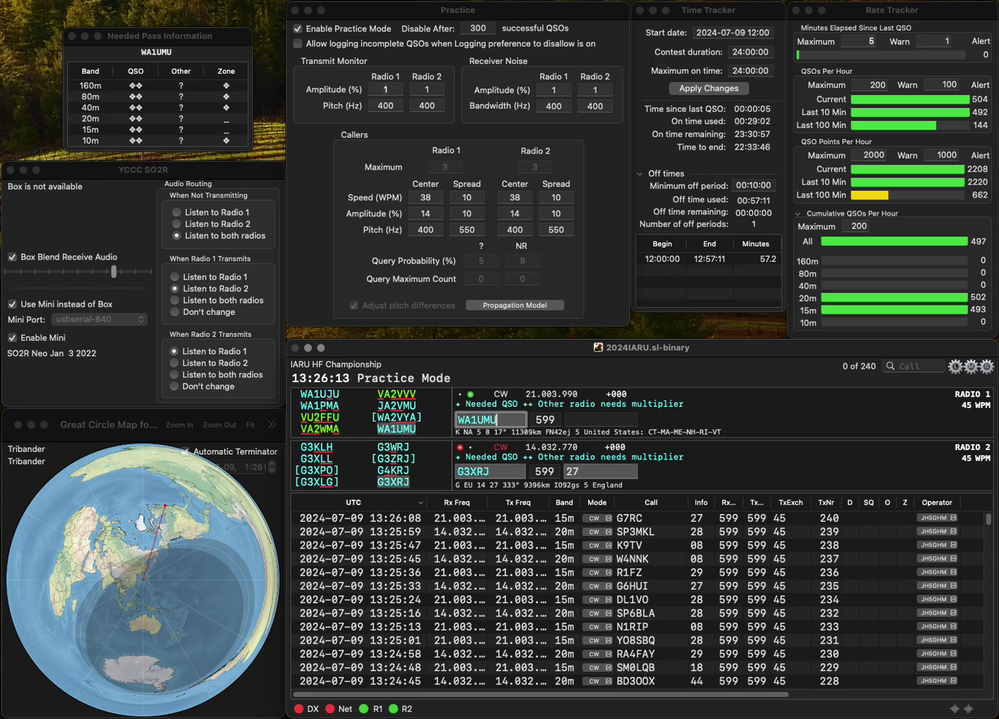
key(Return)
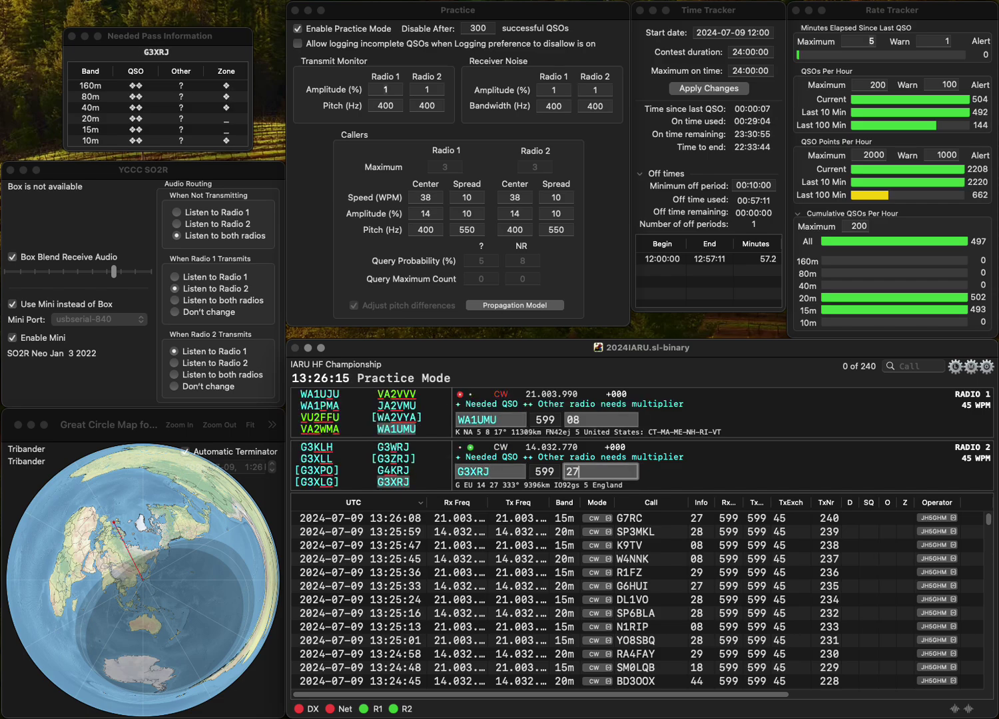
key(Return)
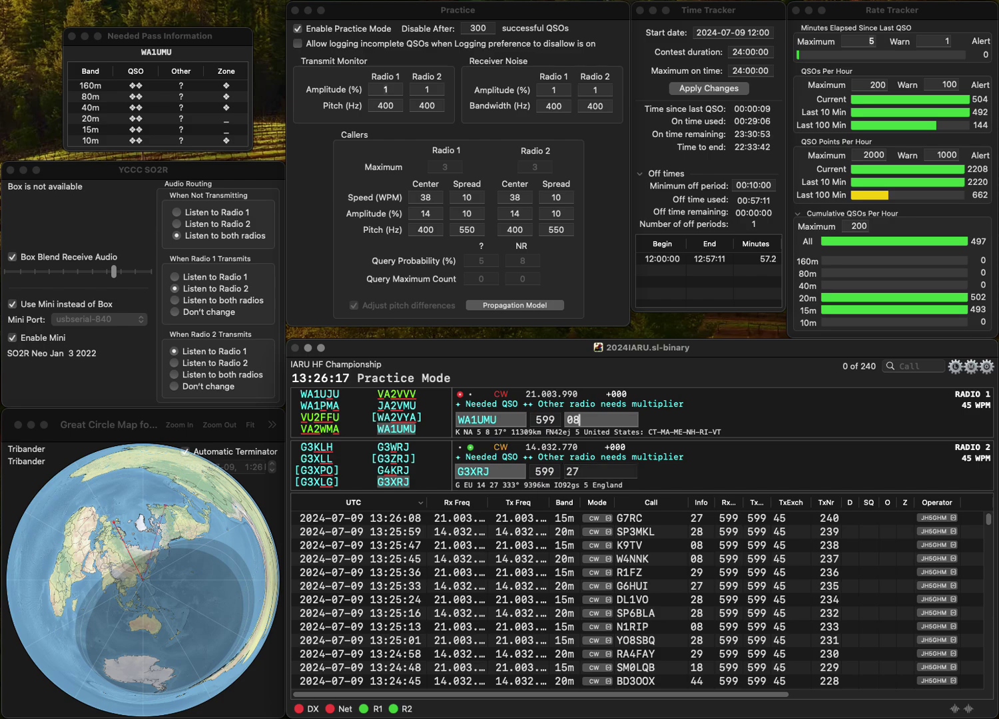
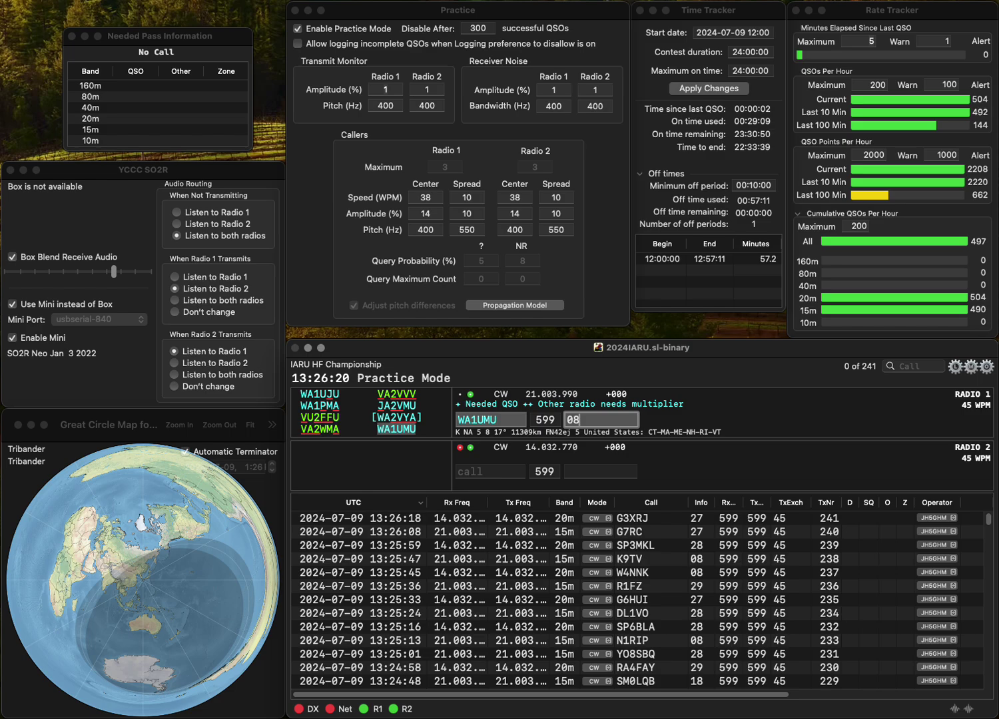
- Log WA1UMU on 15m, then correct the 20m call to M0XLZ and answer it
key(Return)
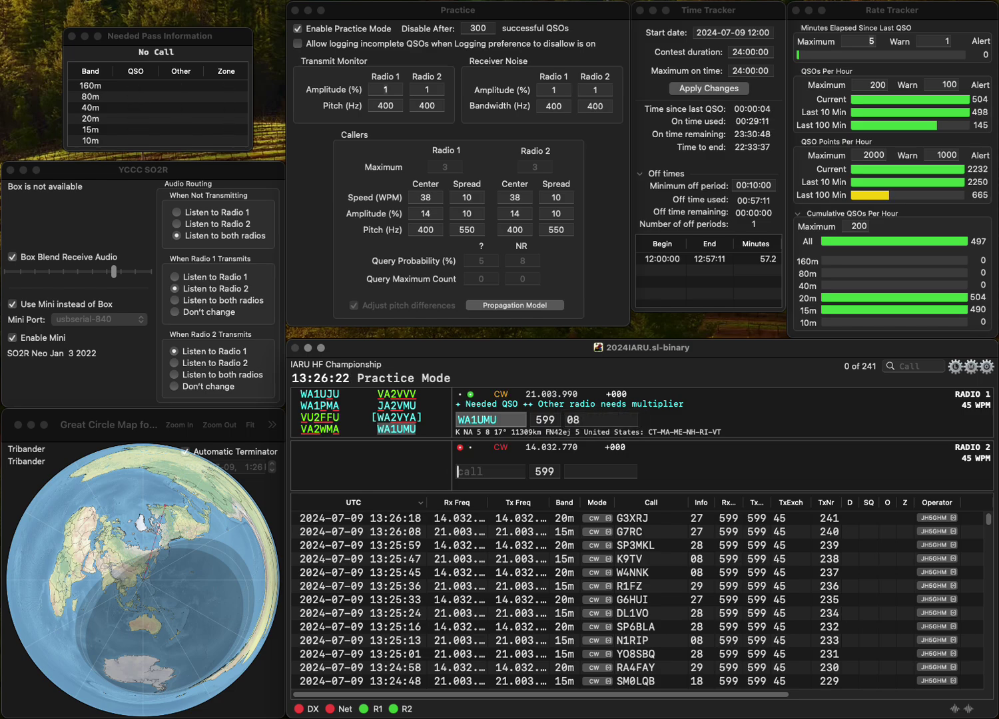
text(M)
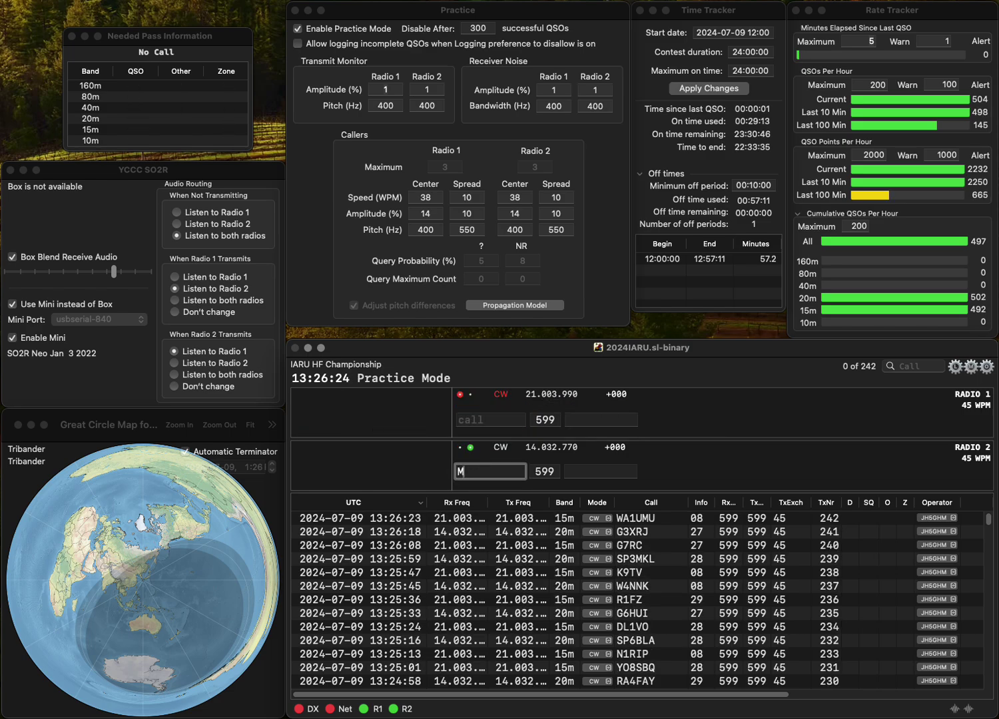
text(XLZ)
key(Home)
key(Right)
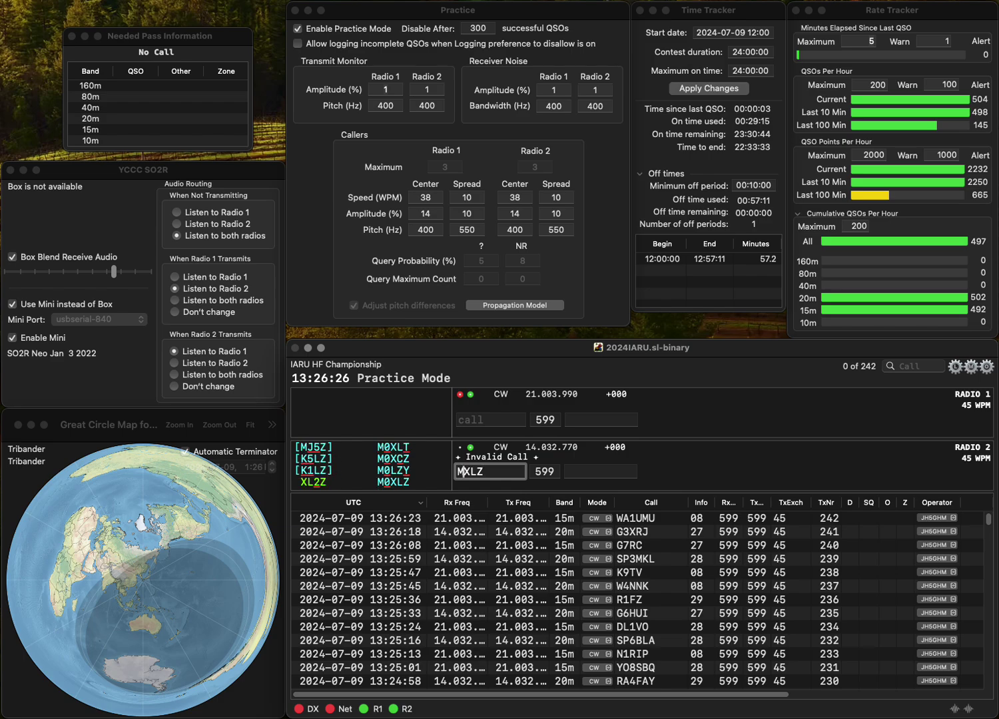
key(BackSpace)
text(M0)
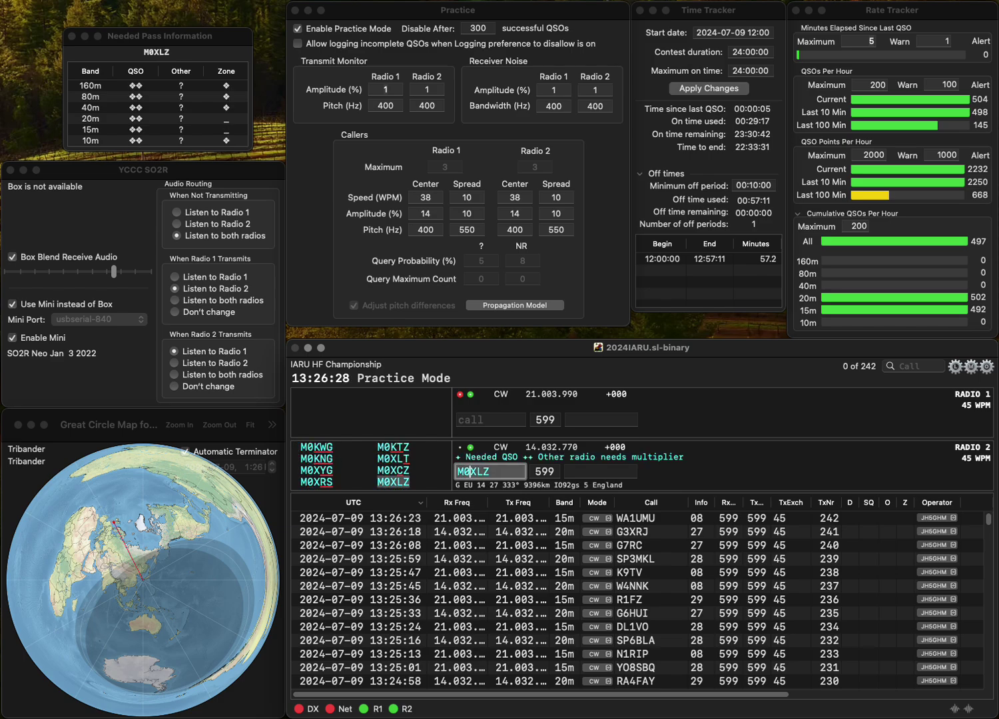
key(Return)
- Send the exchange to IU8PCP on 15m, confirm M0XLZ, and log IU8PCP
text(IU)
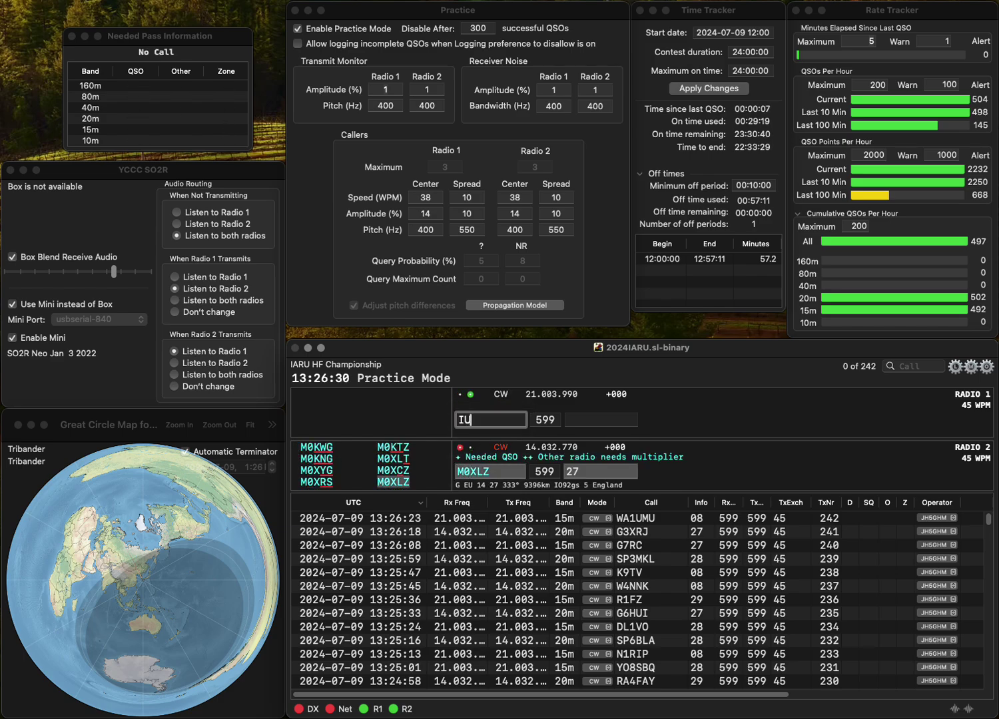
text(8PCP)
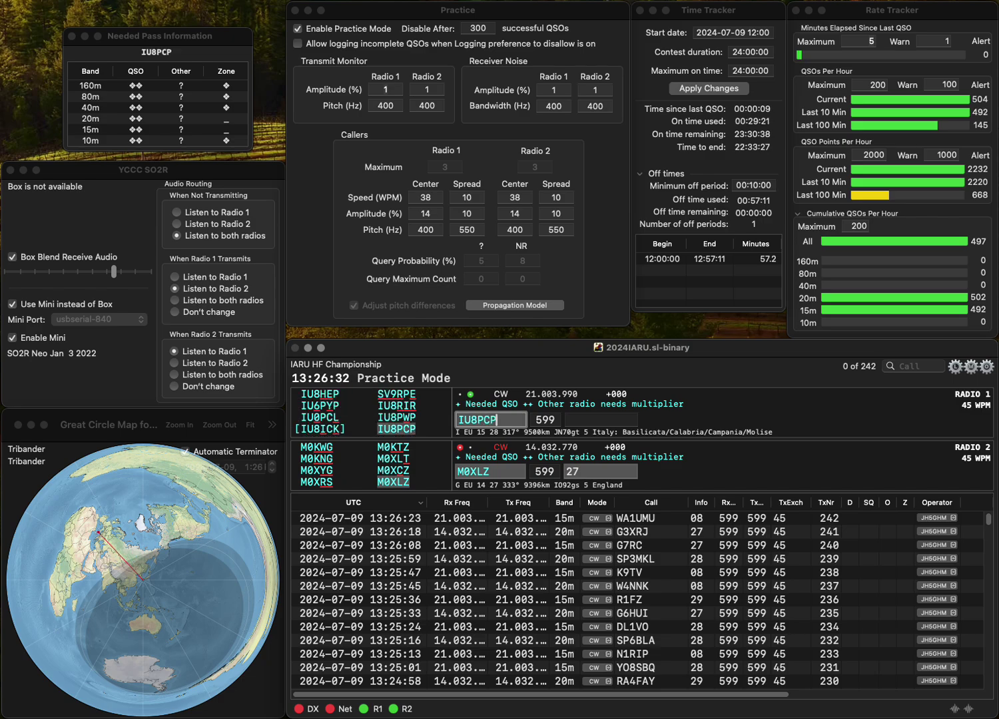
key(Return)
key(space)
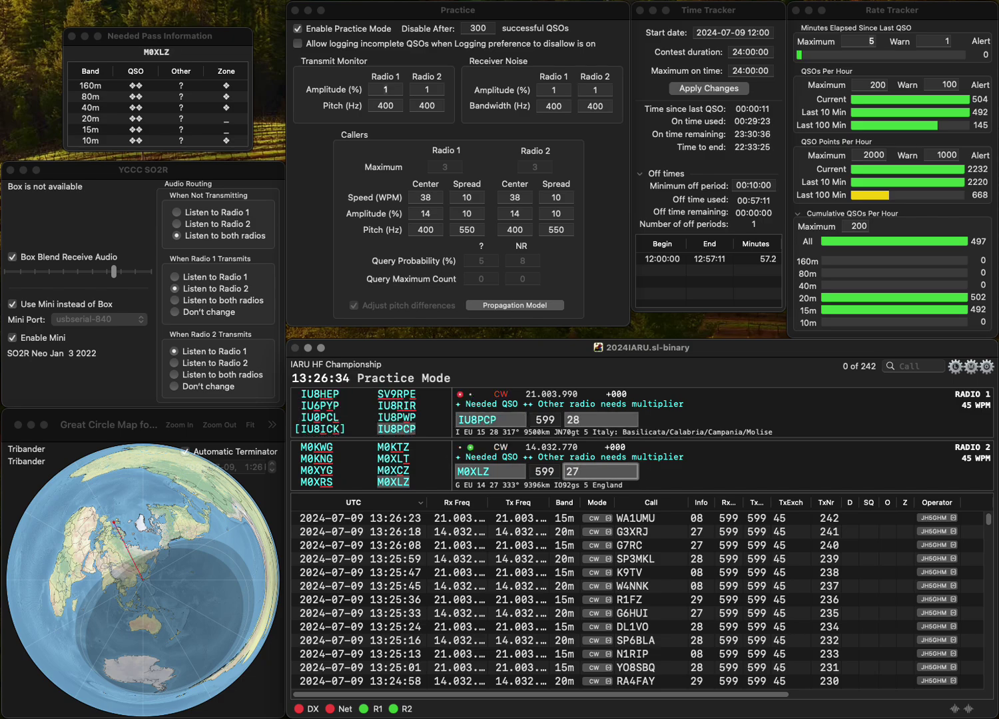
key(Return)
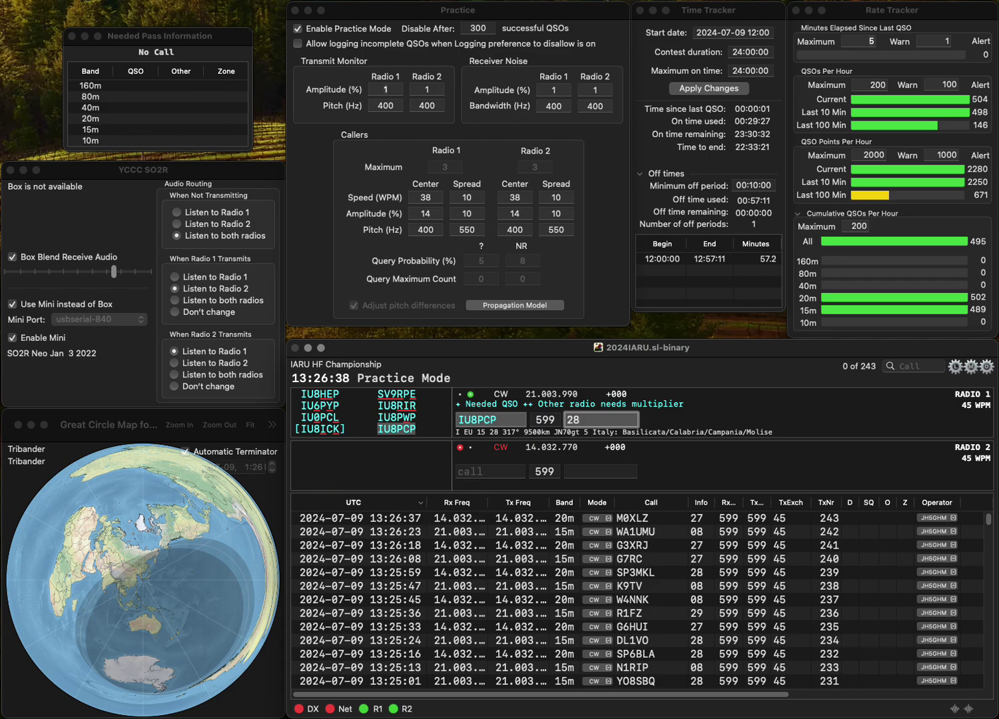
key(Return)
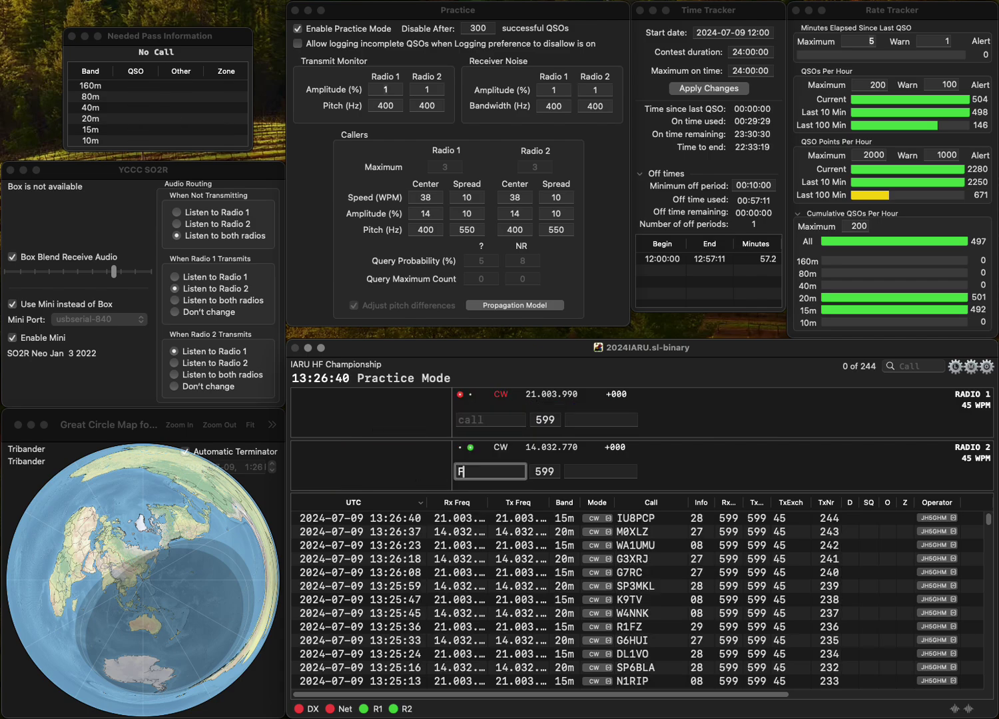
text(DJ8EW)
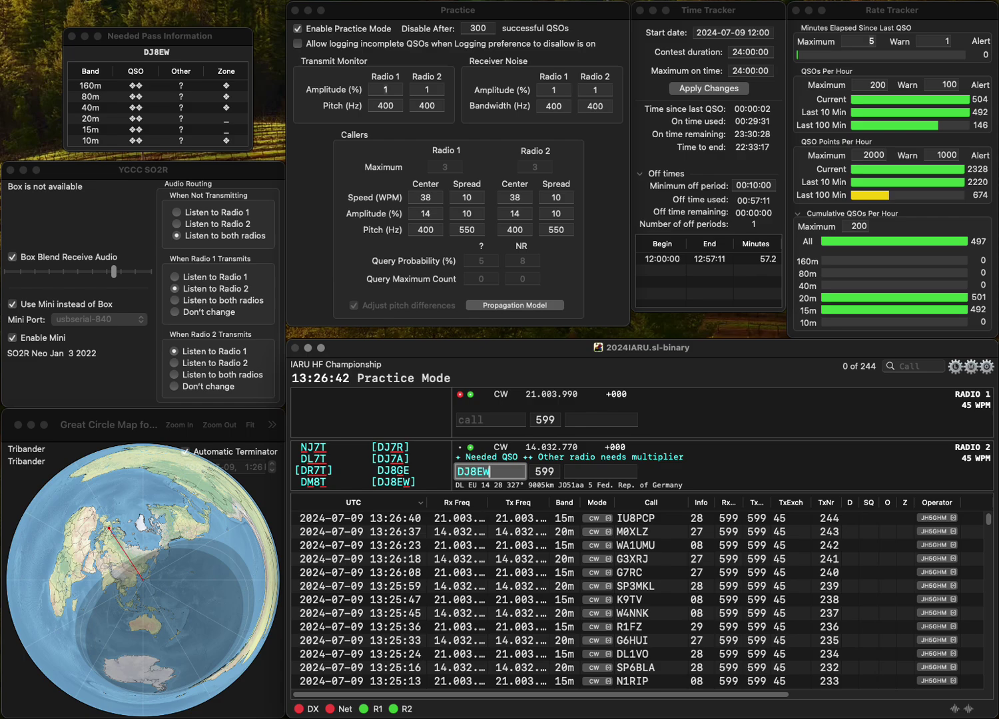
key(Return)
text(SNA)
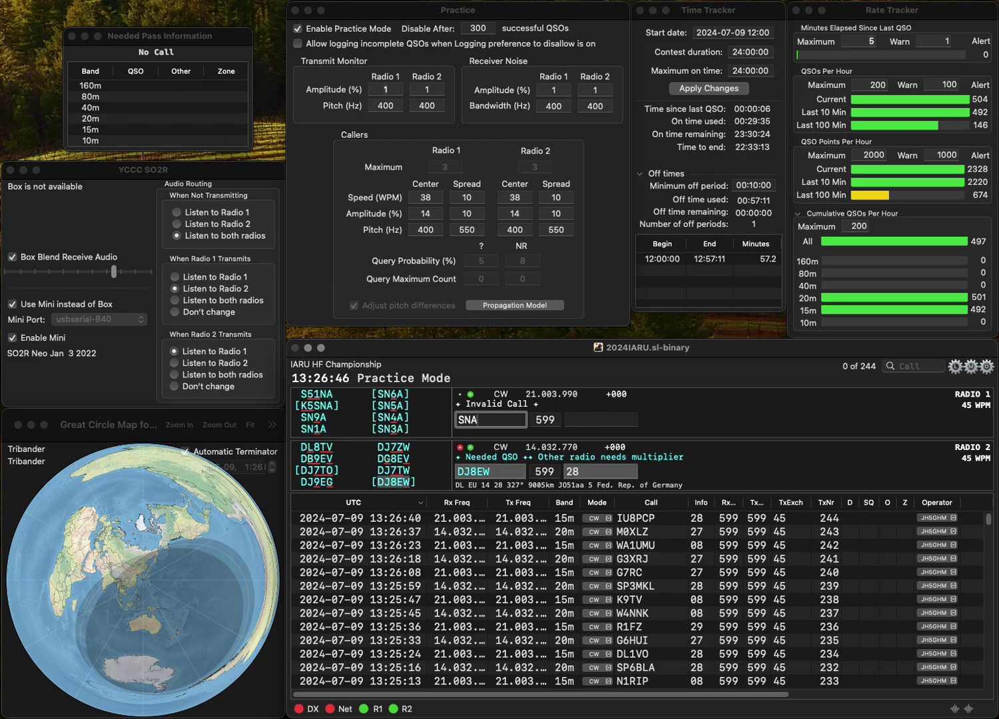
key(Return)
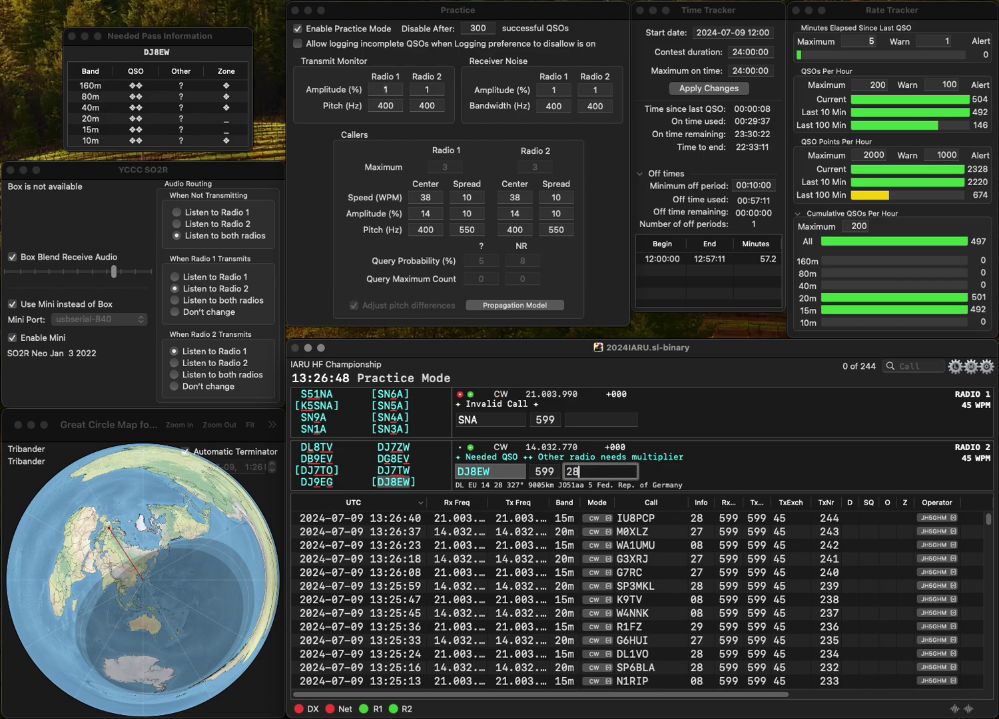
key(Return)
- Fix the misread G0USS to G0VSS and send its 15m exchange
text(G0USS)
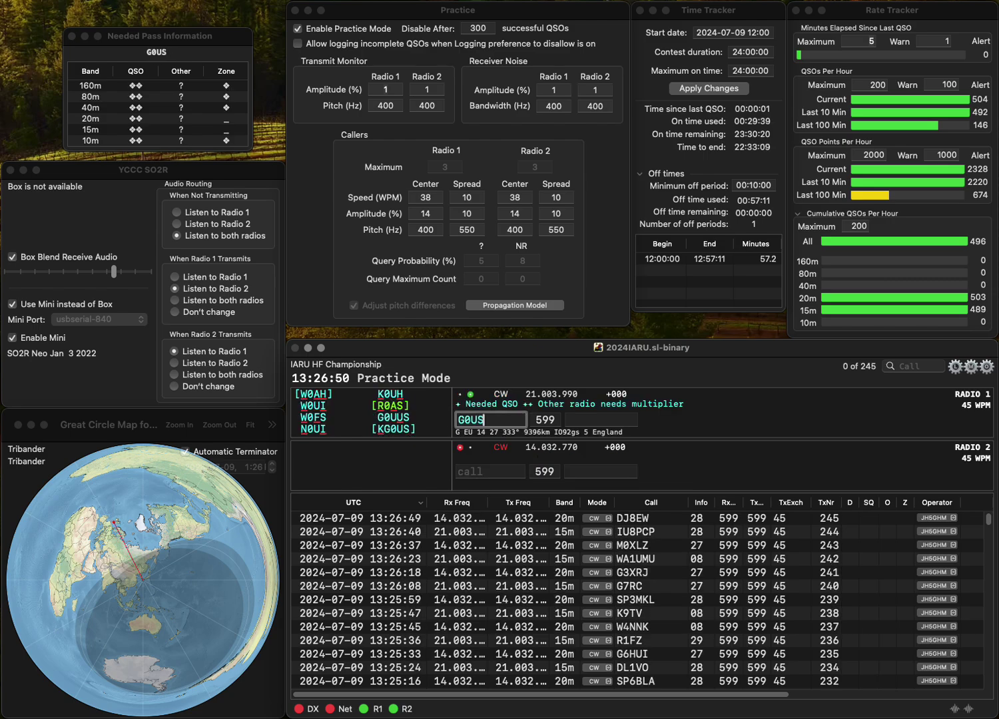
key(Left)
key(Left)
key(BackSpace)
text(V)
key(Return)
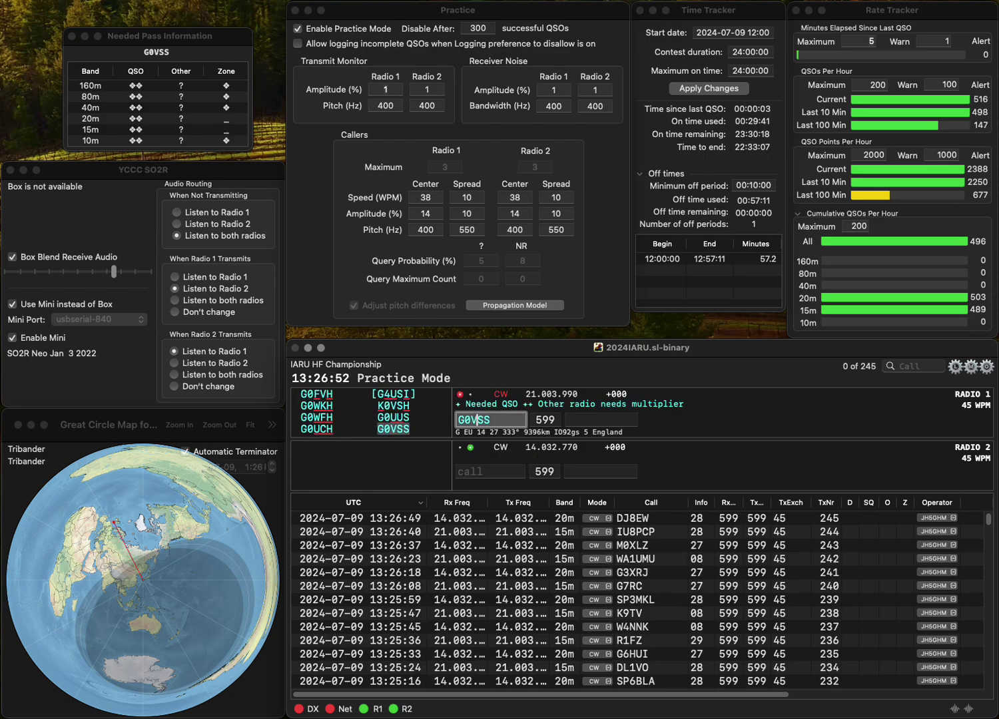
- Complete LY3CY on 20m and send it, then log G0VSS and LY3CY
text(Y2CY)
key(ctrl+a)
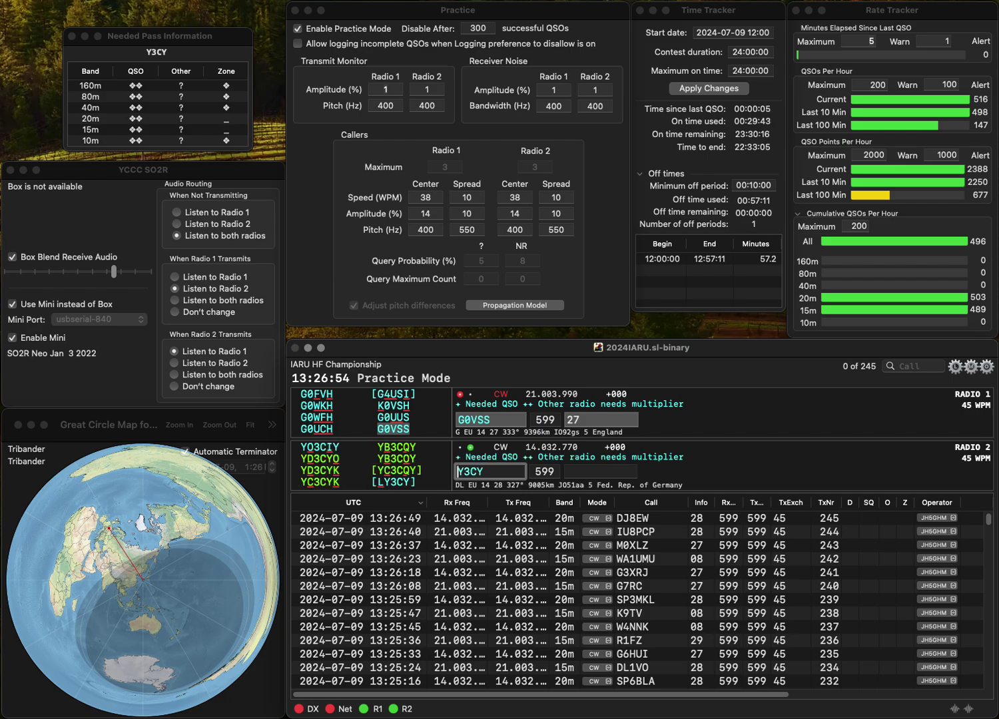
text(L)
key(Return)
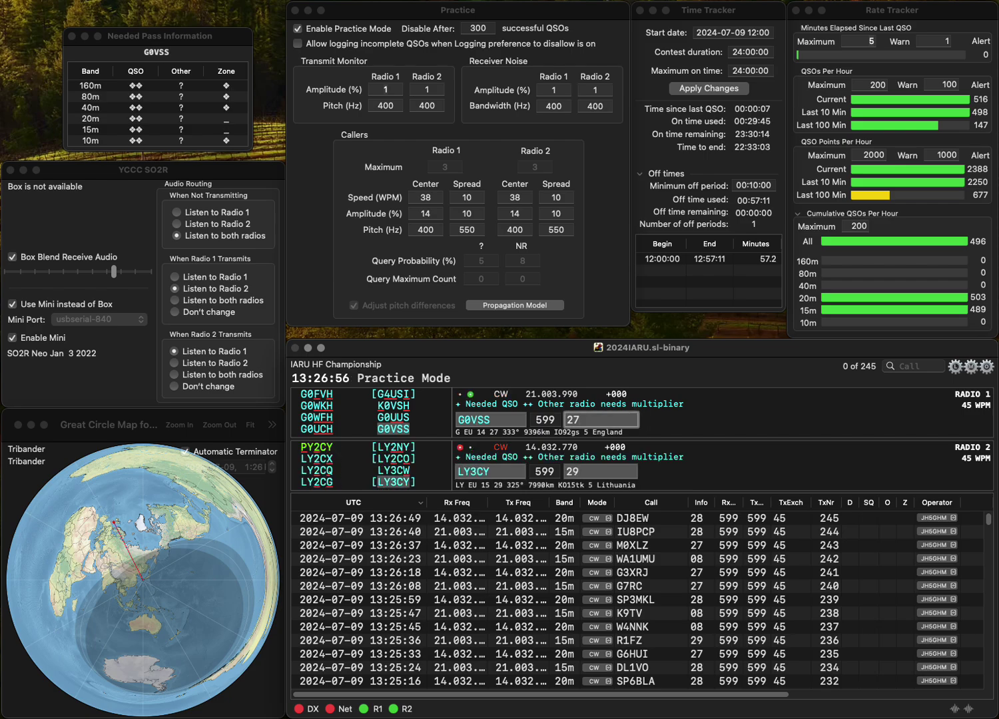
key(Return)
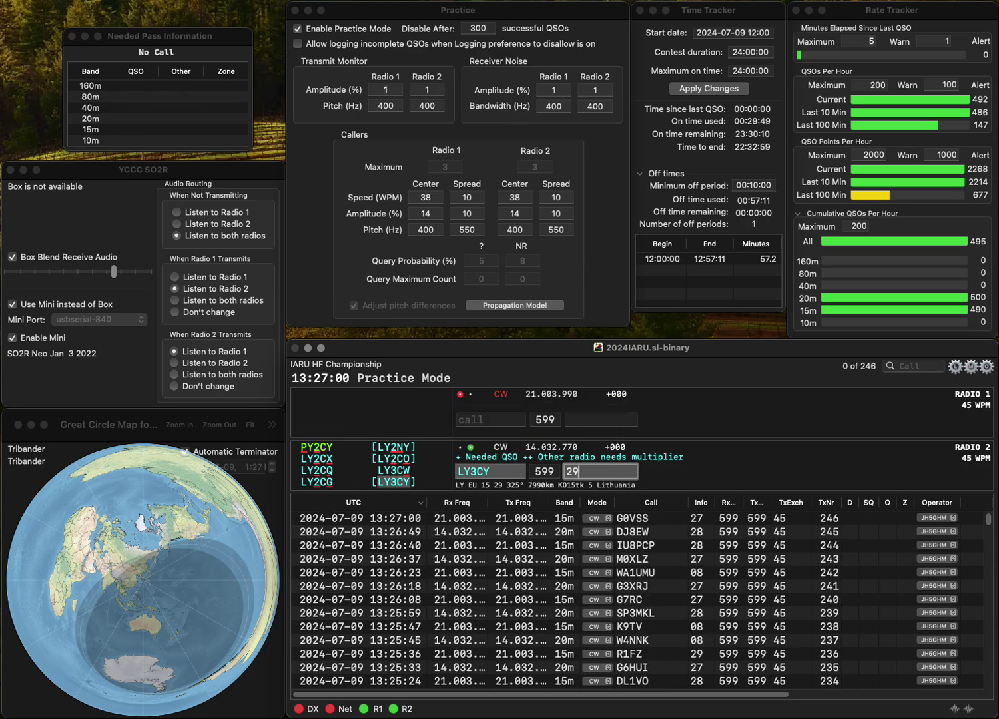
key(Return)
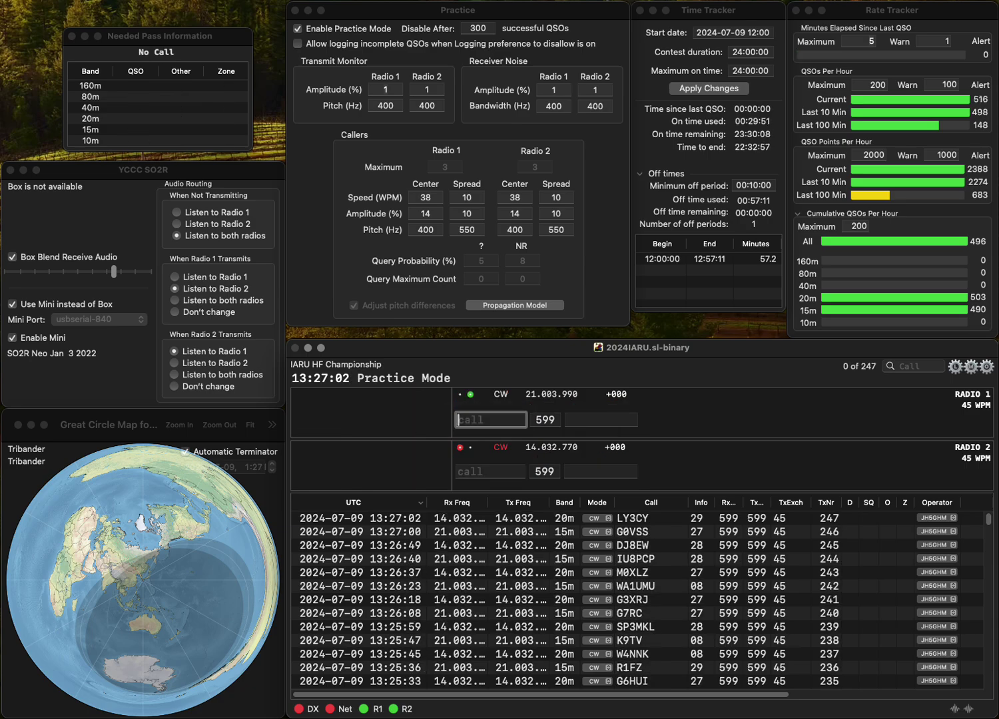
- Send and log E71AGA on 15m and 4Z1DZ on 20m
text(E71AGA)
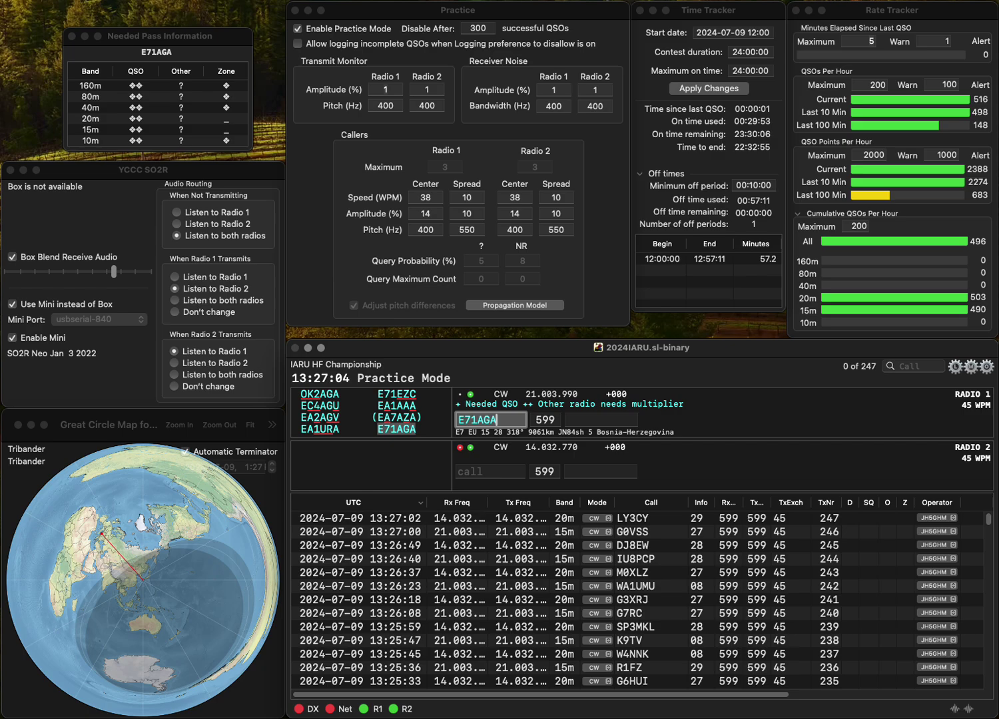
key(Return)
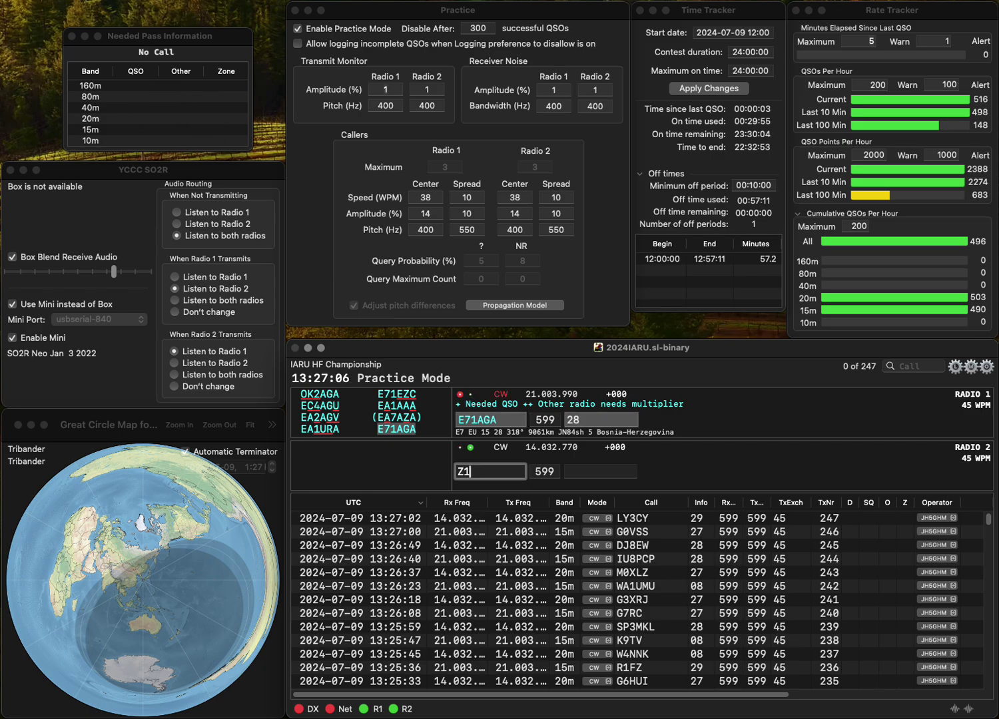
text(DZ)
key(Home)
text(4)
key(Return)
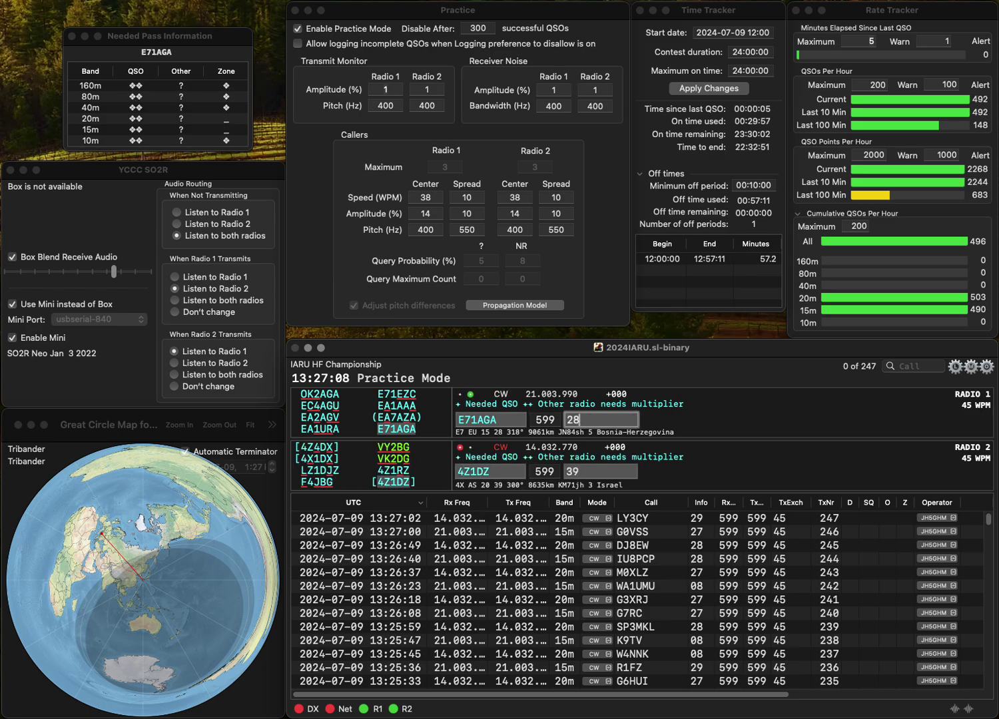
key(Return)
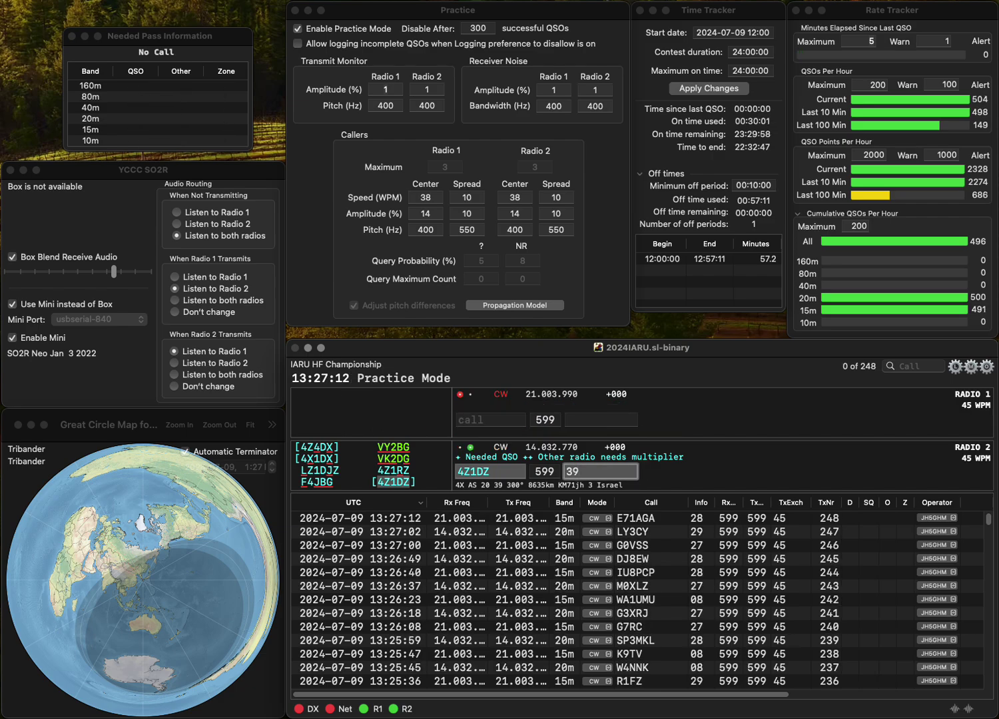
key(Return)
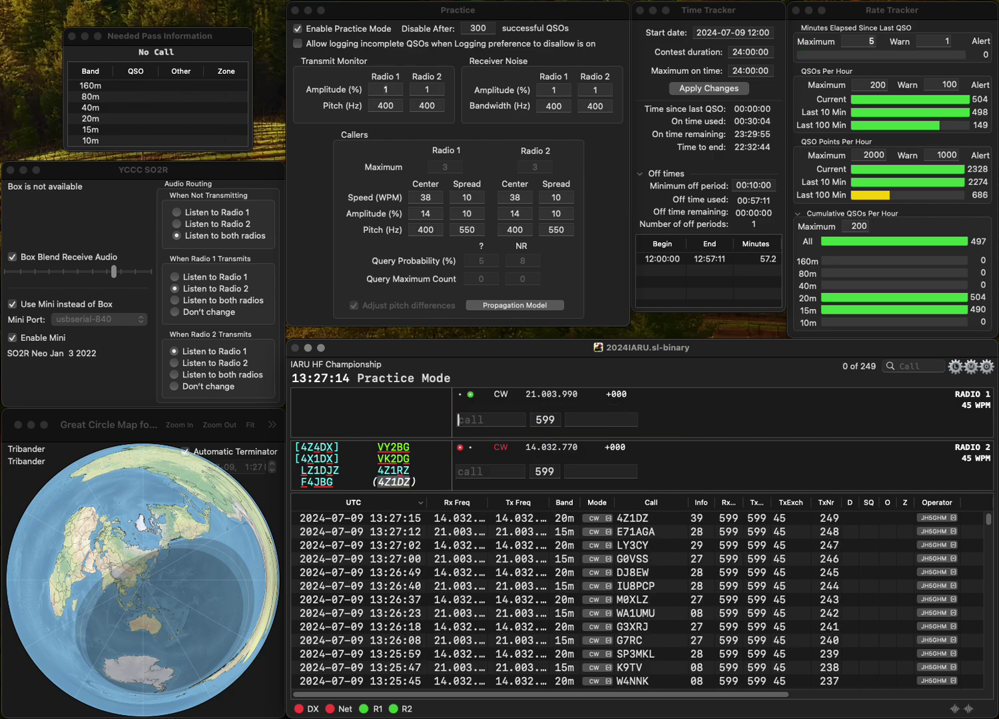
text(OM5ALC)
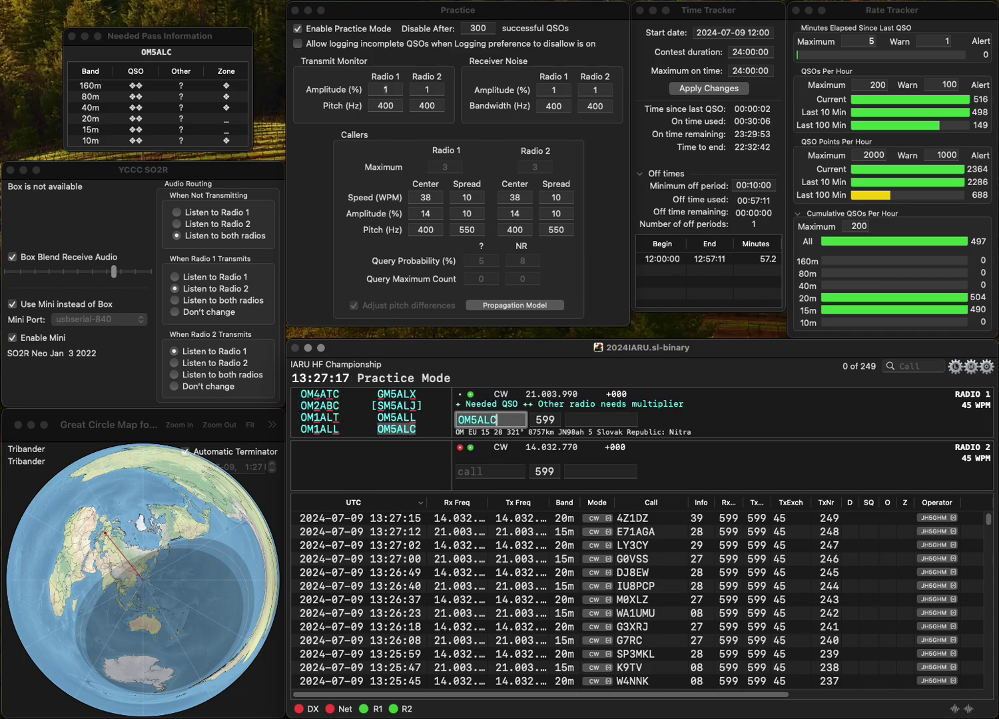
key(Return)
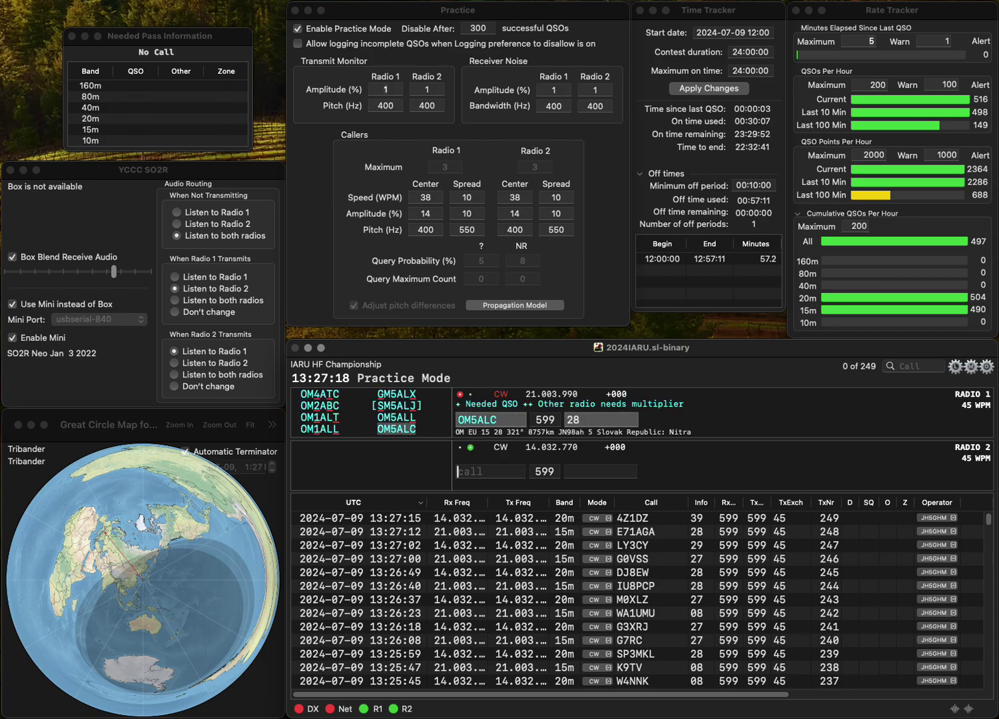
text(SV1CAL)
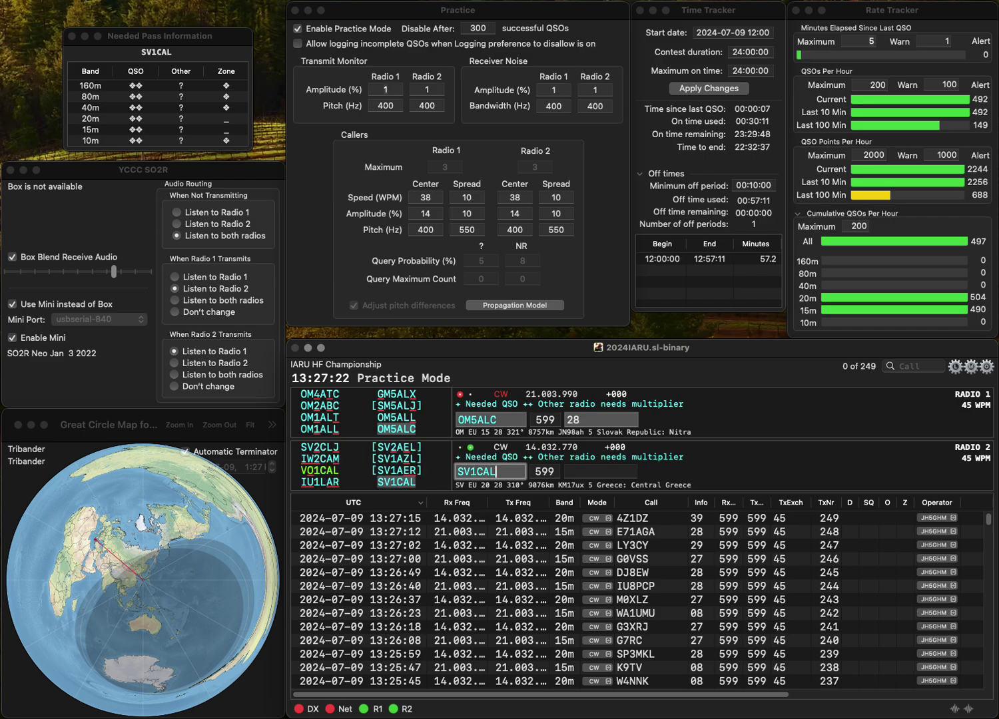
key(Return)
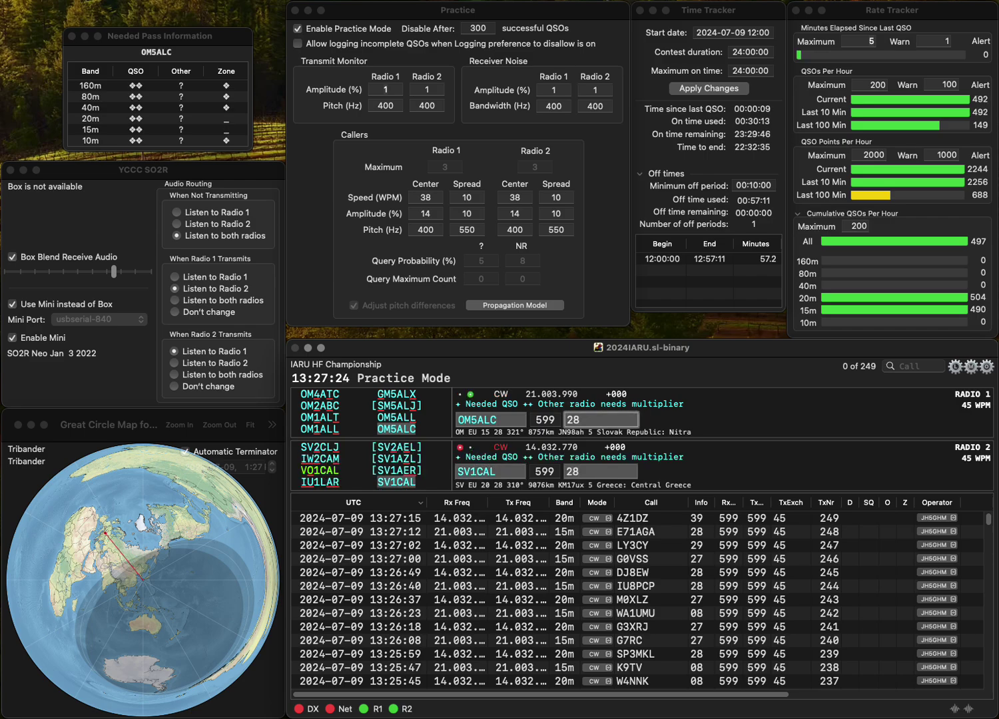
key(Return)
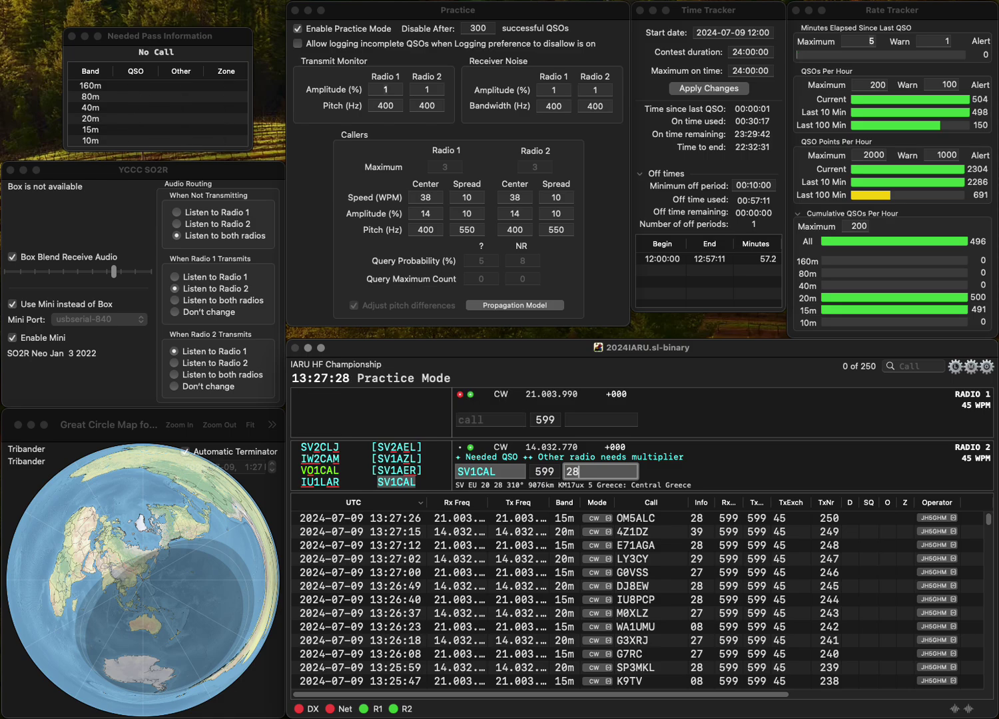
key(Return)
text(OH3)
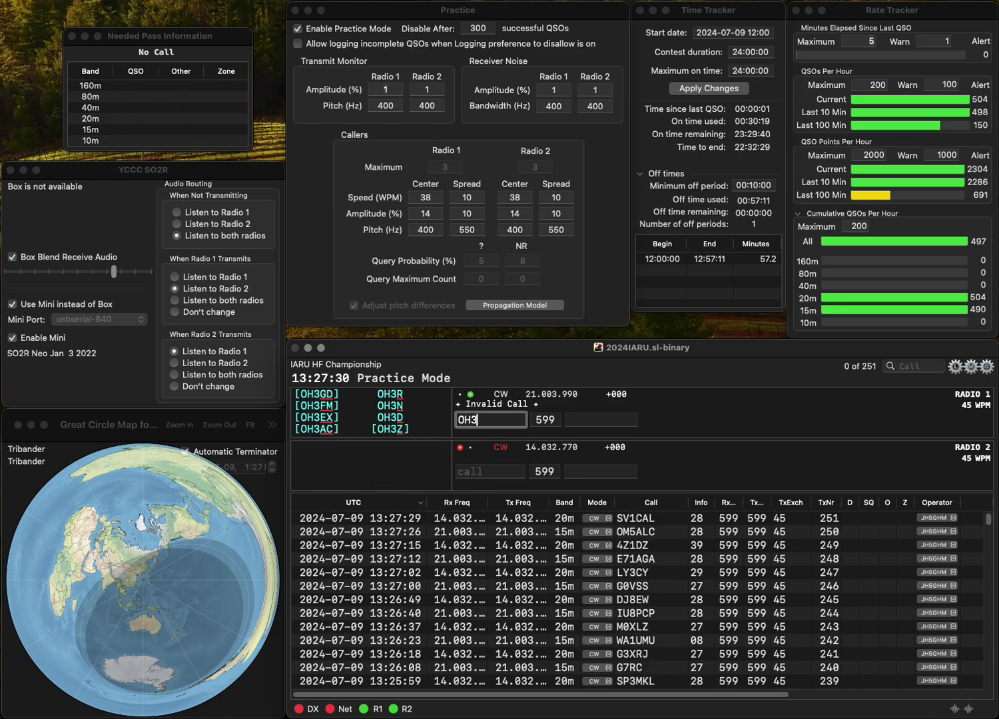
text(PYY)
key(Return)
text(W)
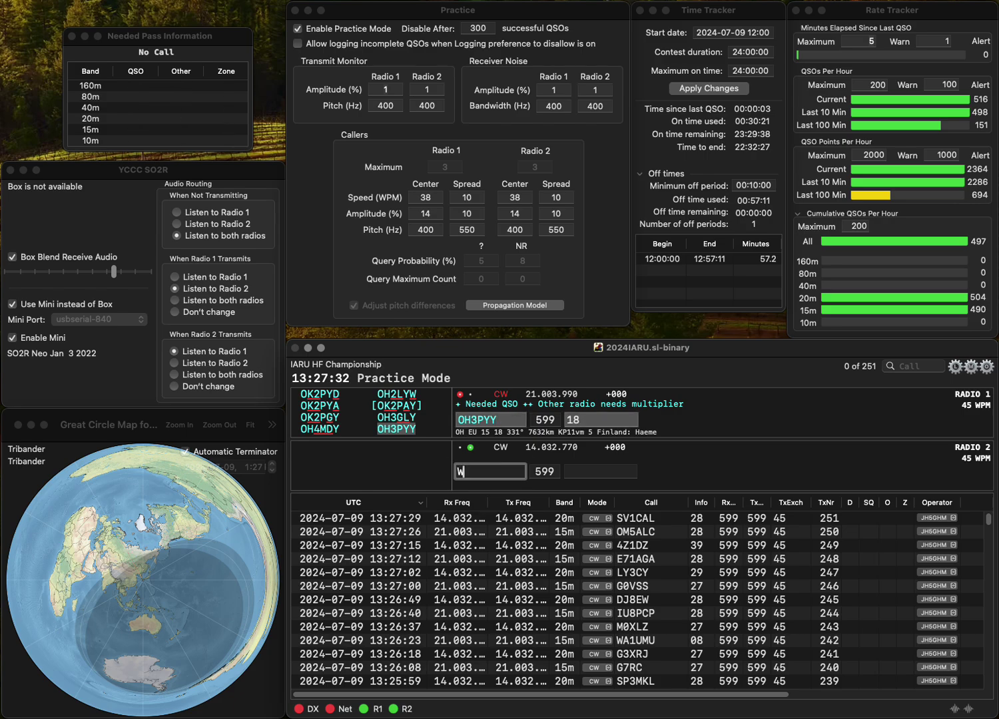
text(A2)
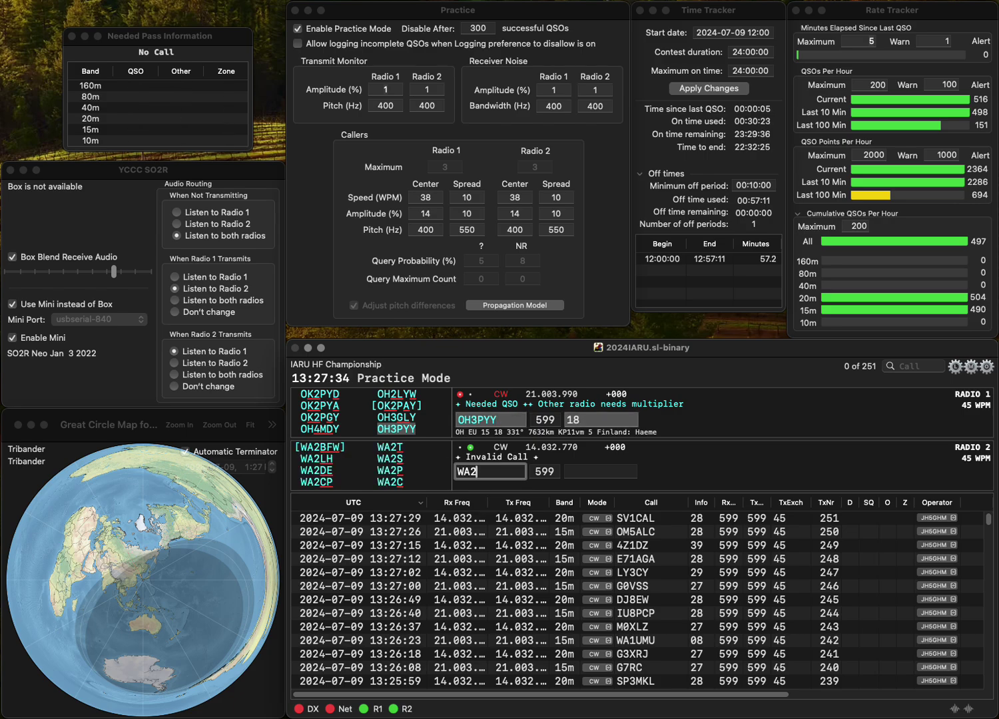
key(Return)
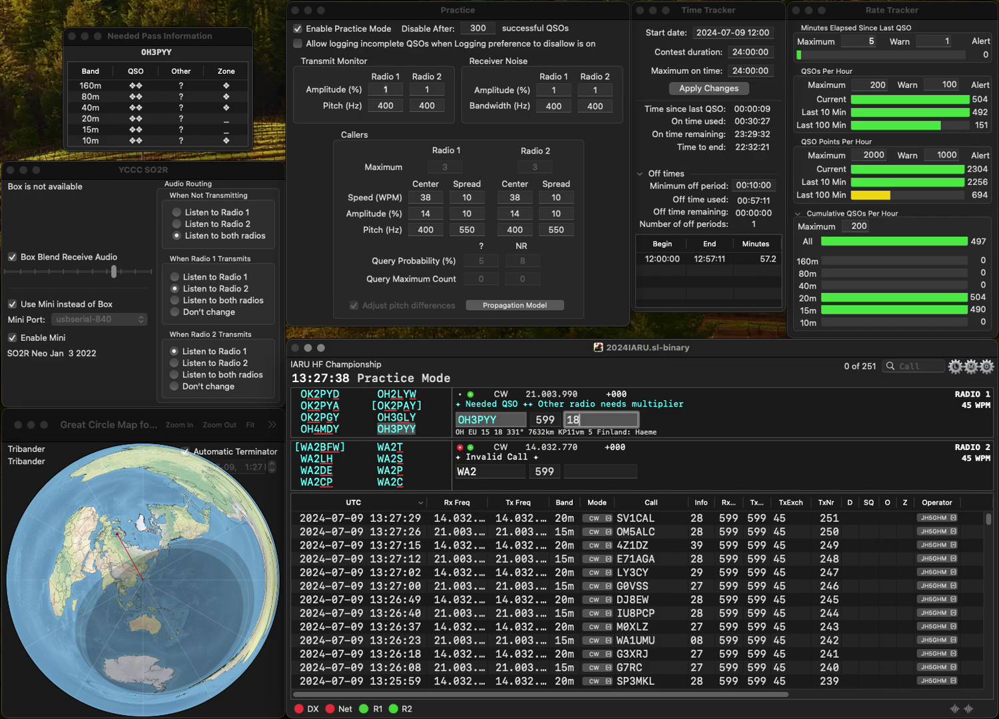
key(Return)
- Complete WA2HIP on 20m, send R7KZ on 15m, and log them as QSOs 253 and 254
text(HIP)
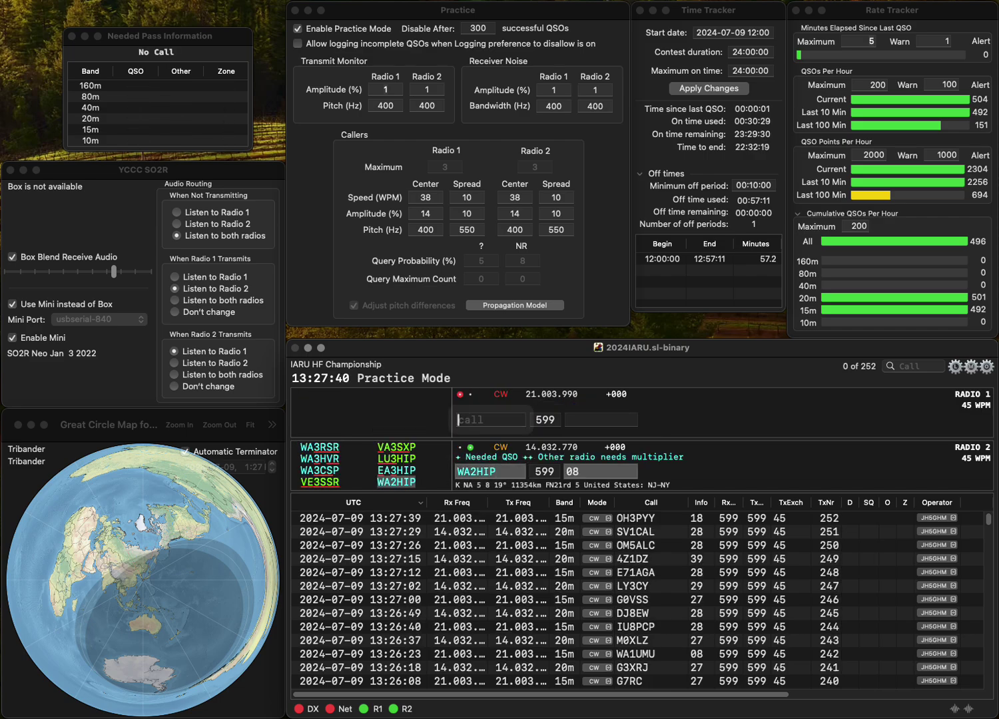
key(Return)
text(R)
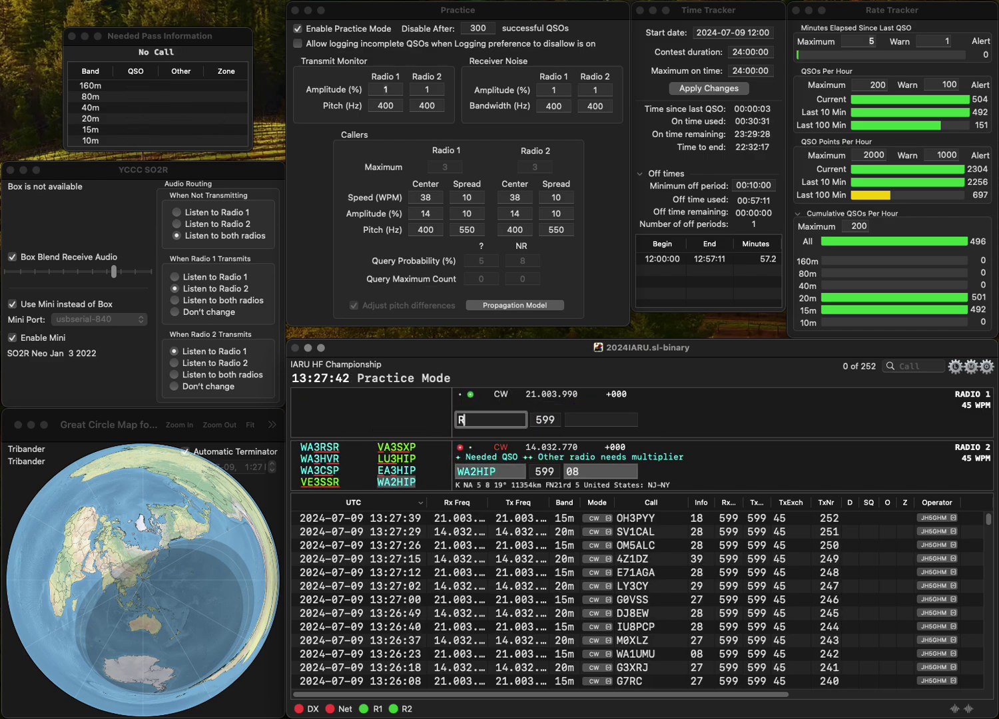
text(7KZ)
key(Return)
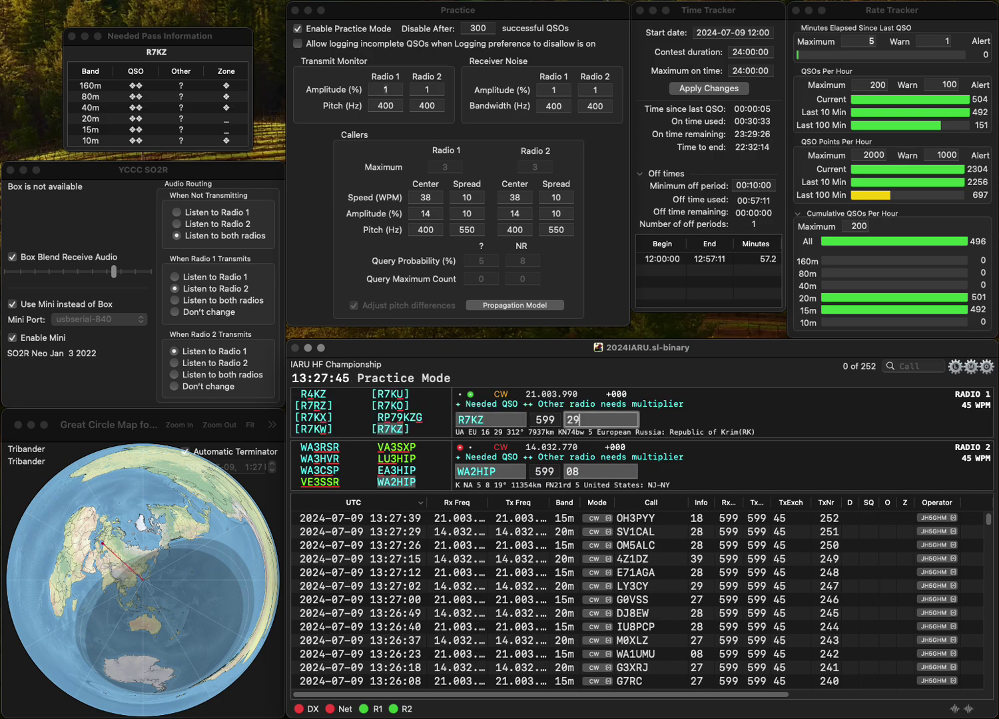
key(Tab)
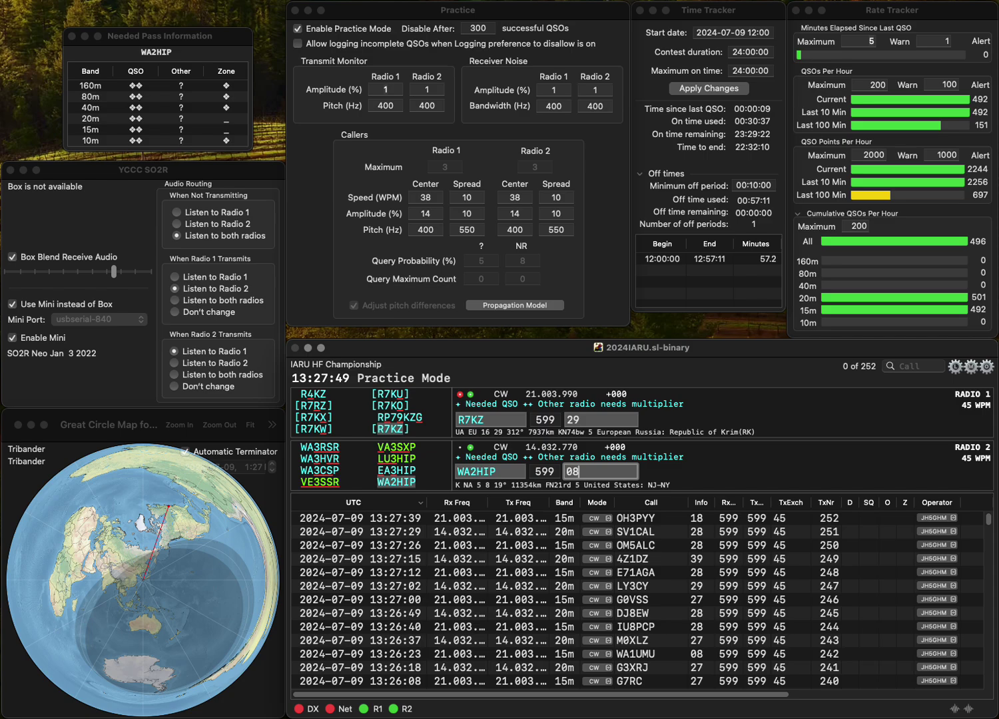
key(Return)
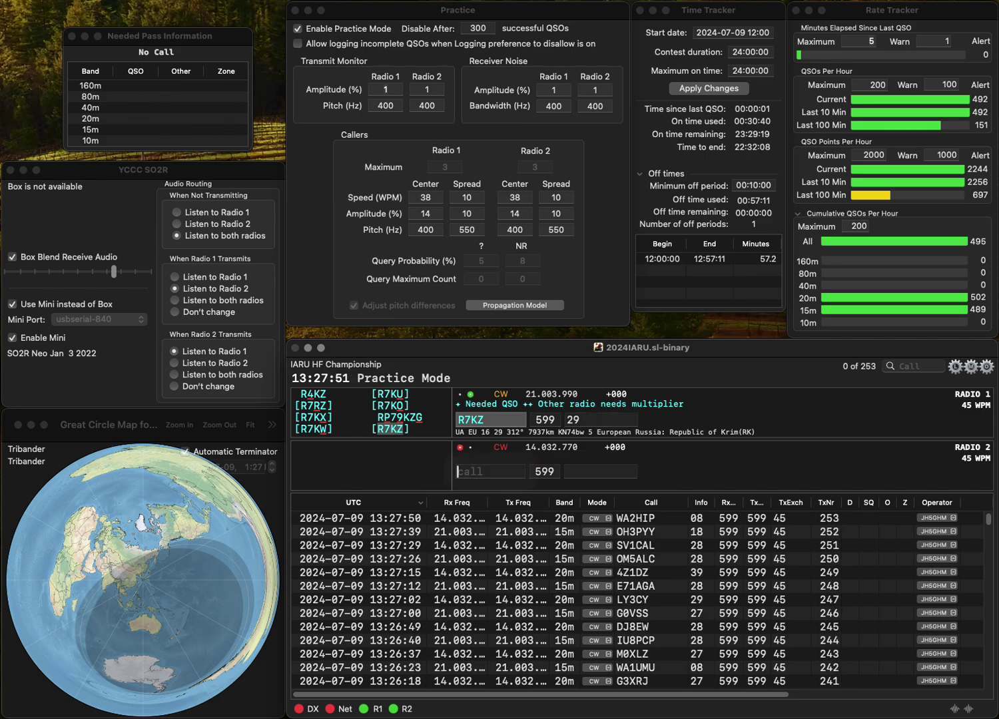
key(Return)
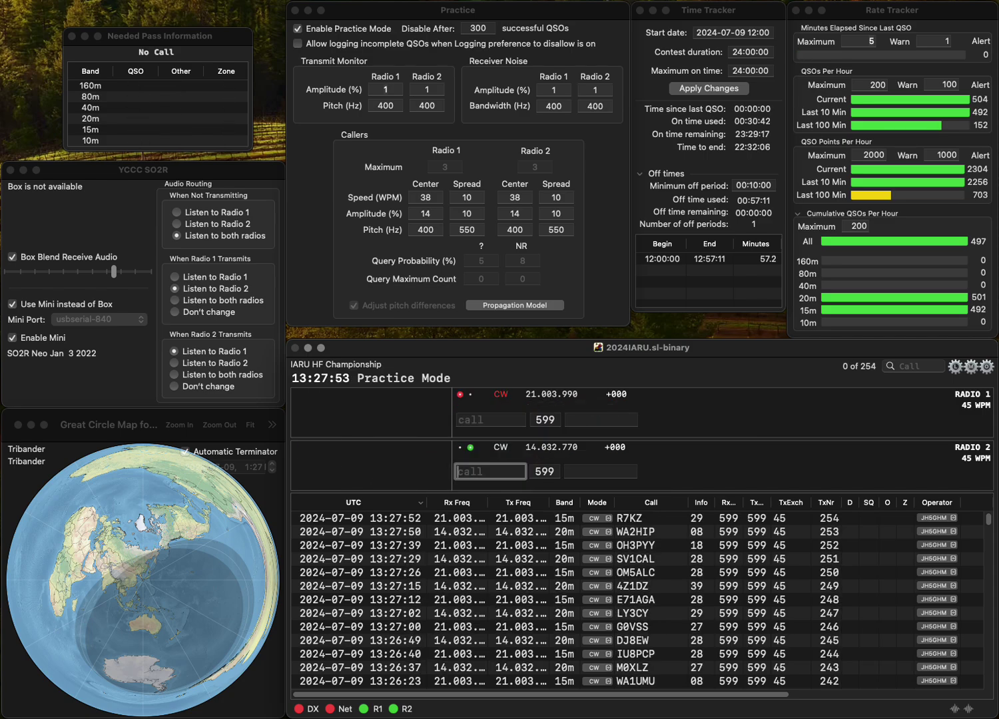
text(OM8DD)
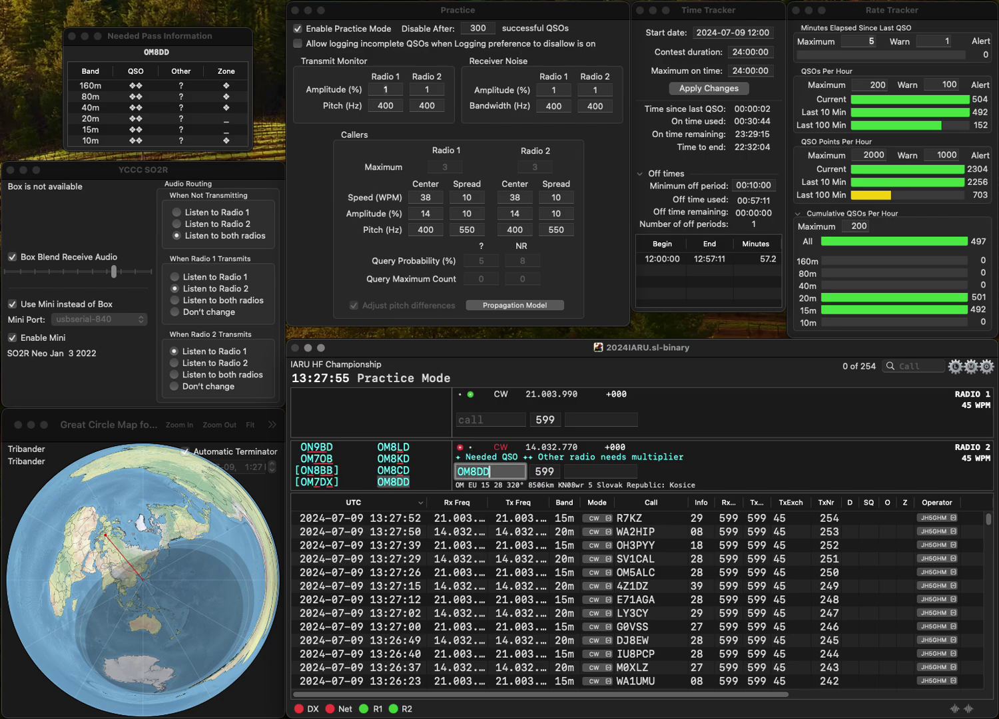
key(Return)
text(KD0MSU)
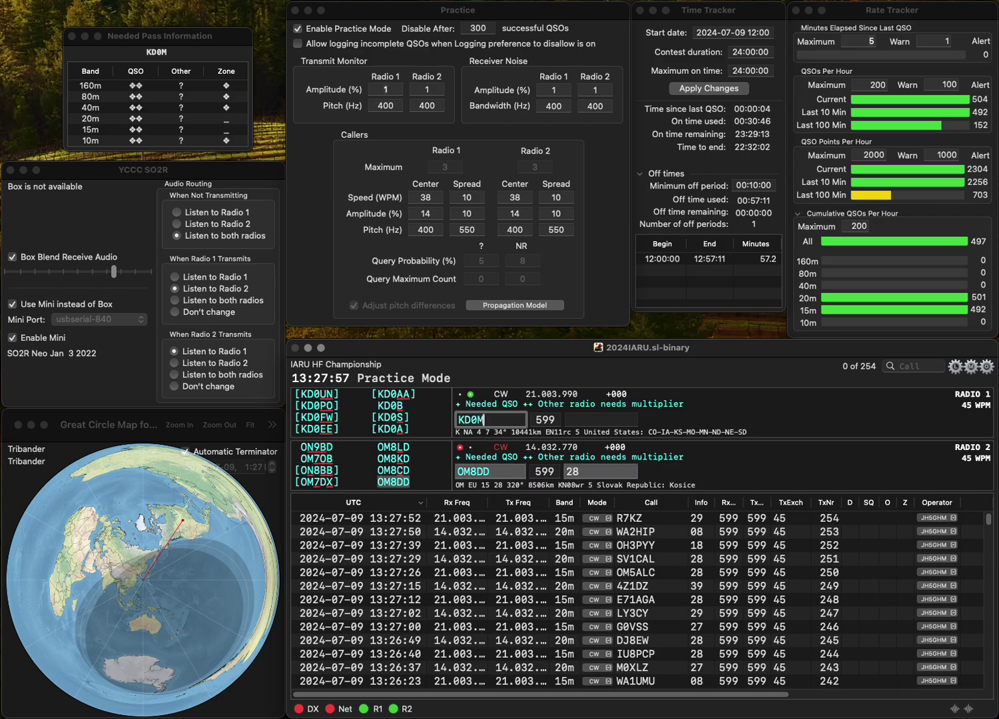
key(Return)
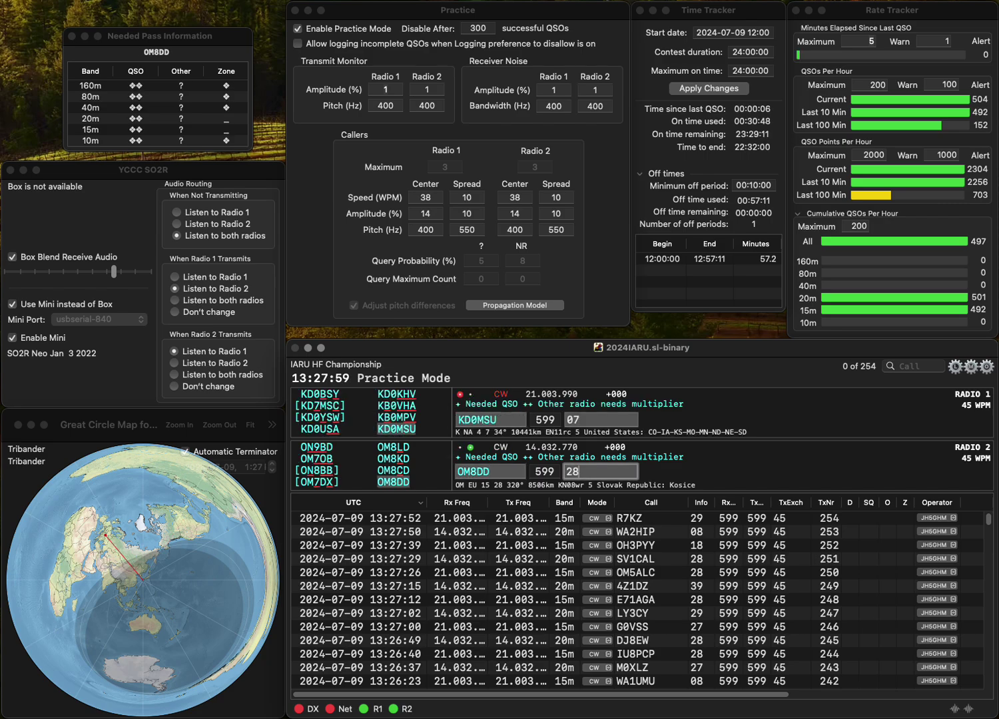
key(Return)
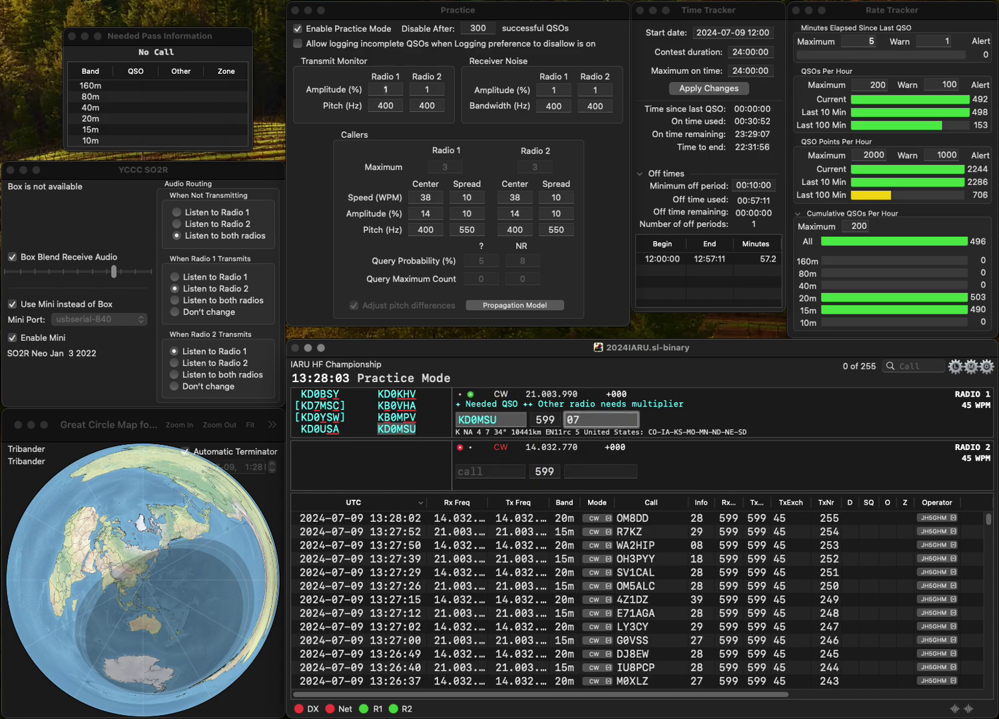
key(Return)
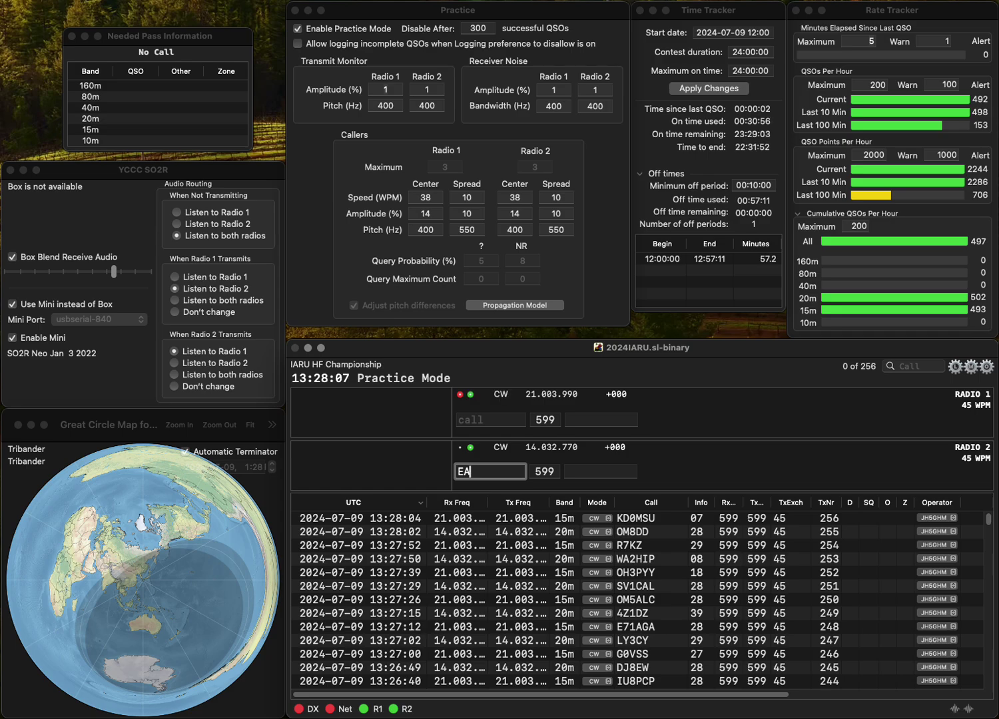
key(Return)
text(DL)
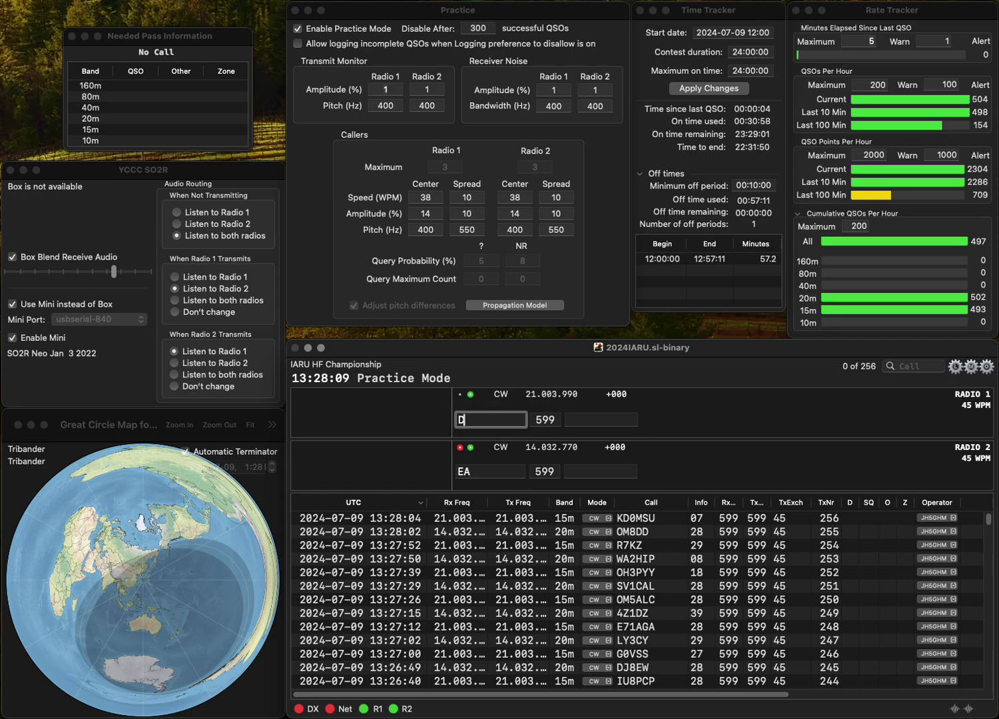
key(Return)
text(3BES)
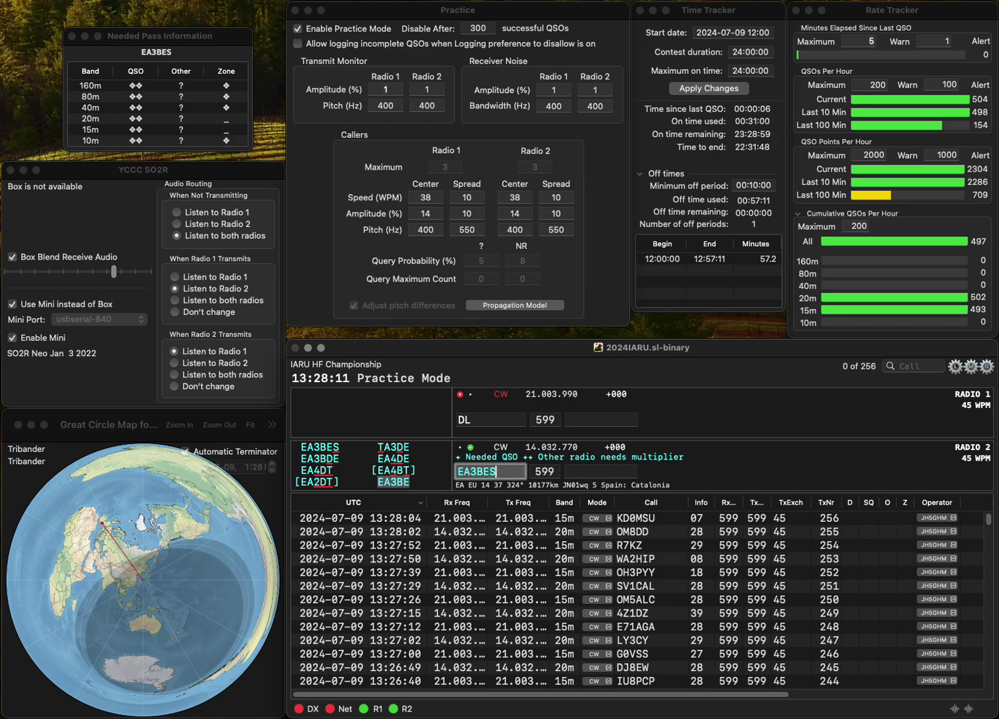
key(Return)
key(grave)
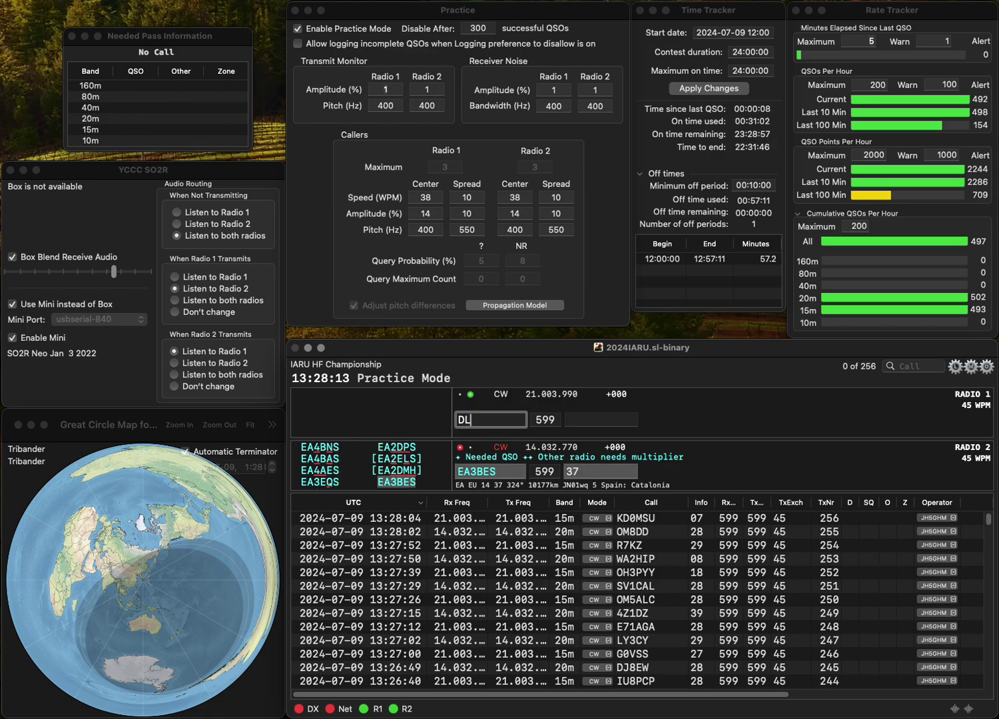
text(7VRG)
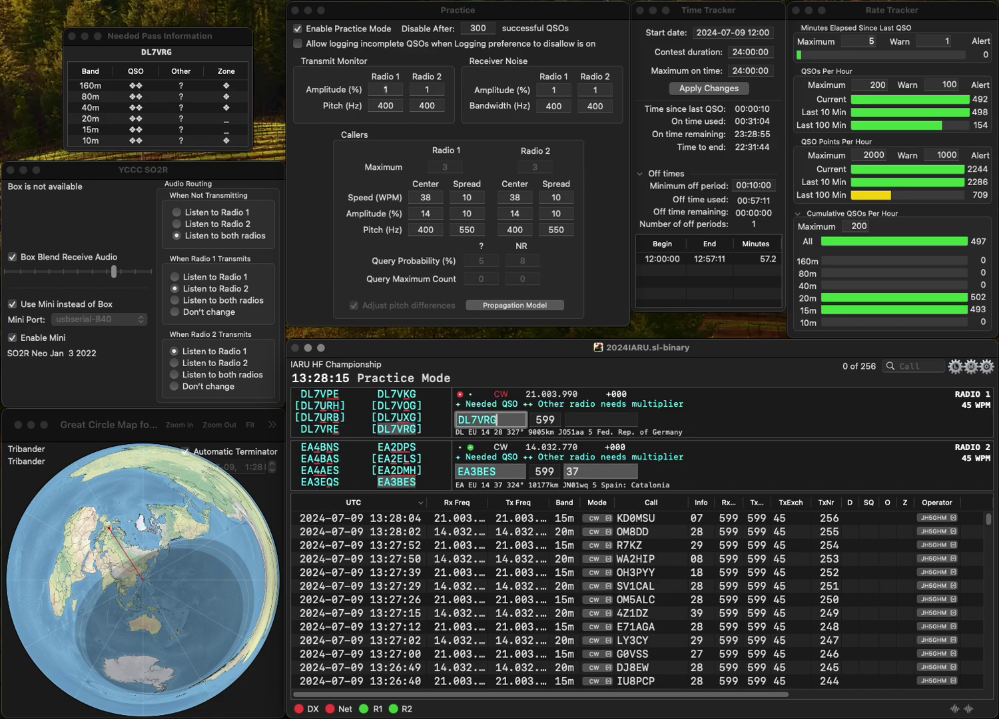
key(Return)
key(grave)
key(Return)
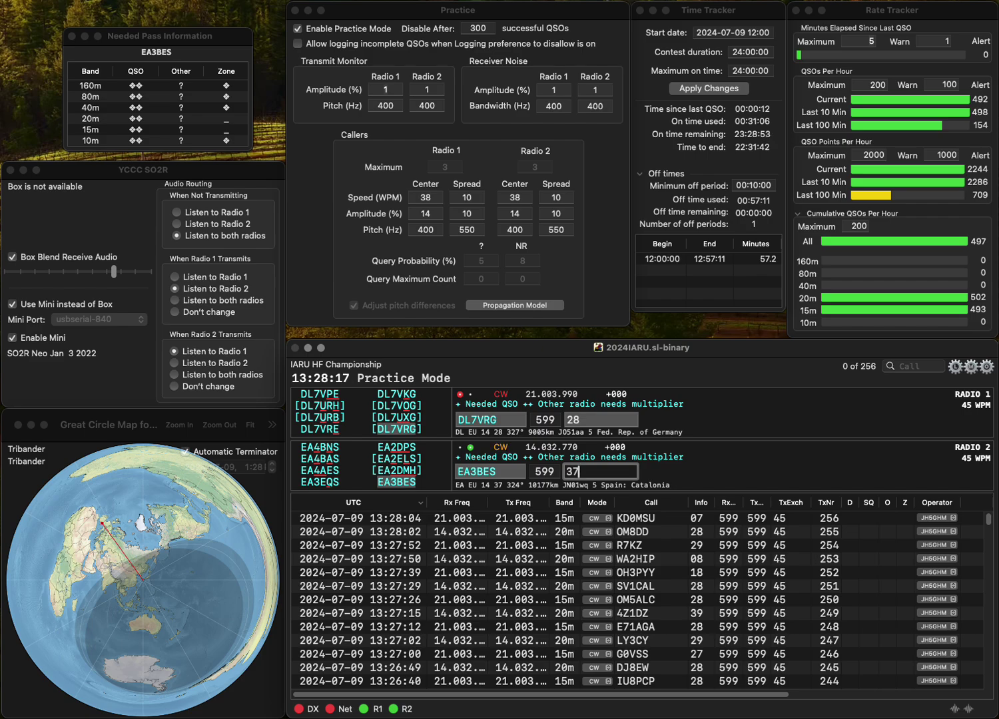
key(grave)
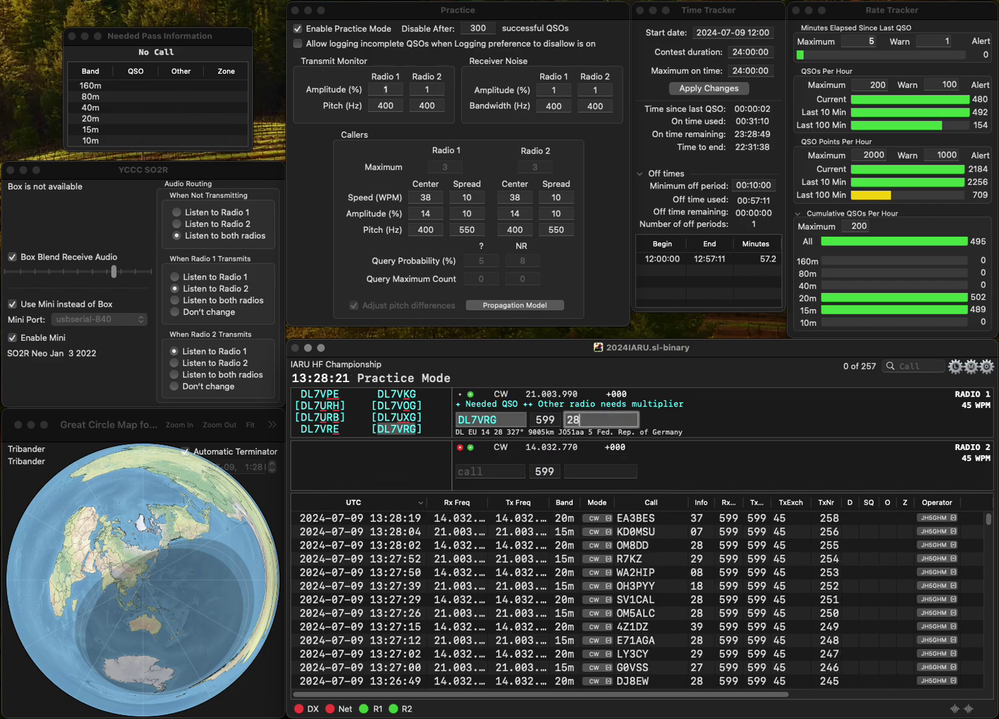
key(grave)
text(OK)
key(Return)
key(grave)
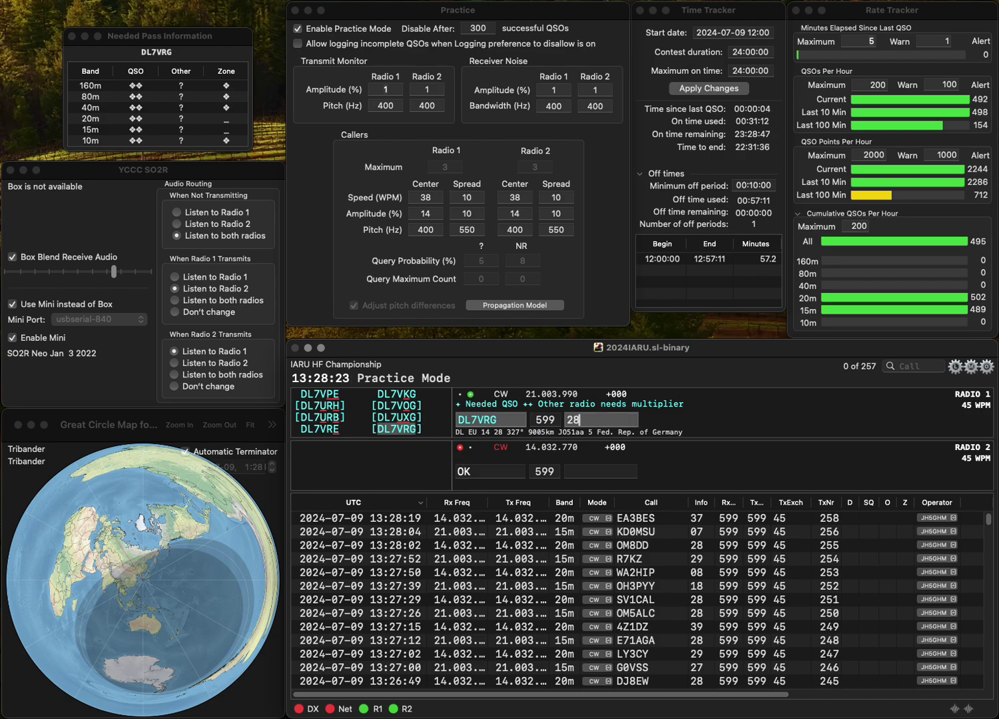
key(Return)
key(Return)
text(1)
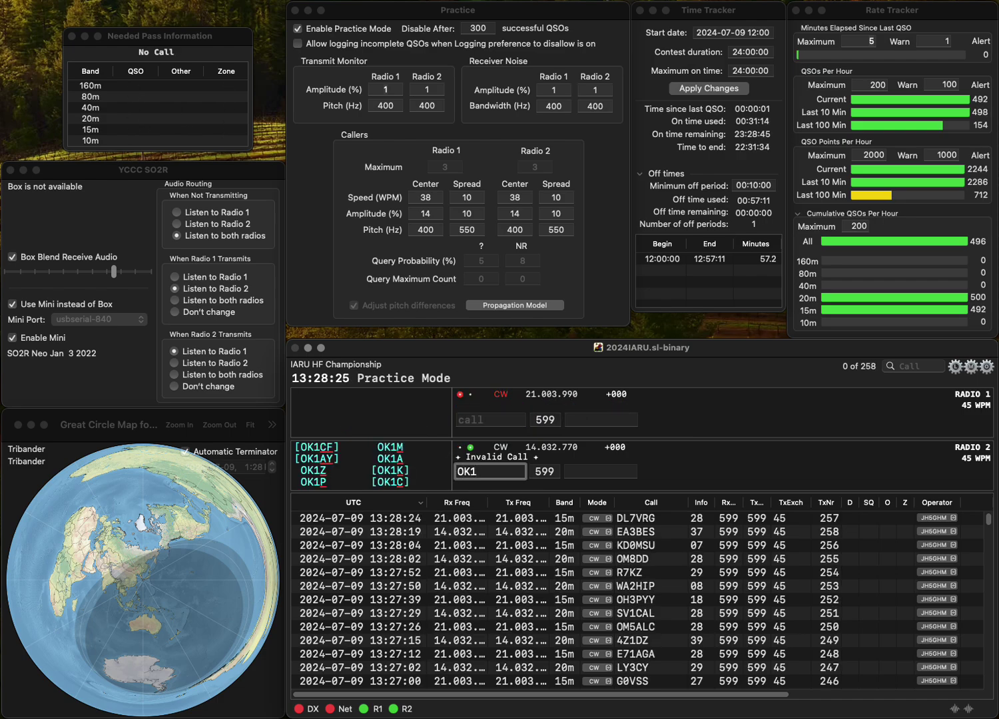
text(TK)
key(Return)
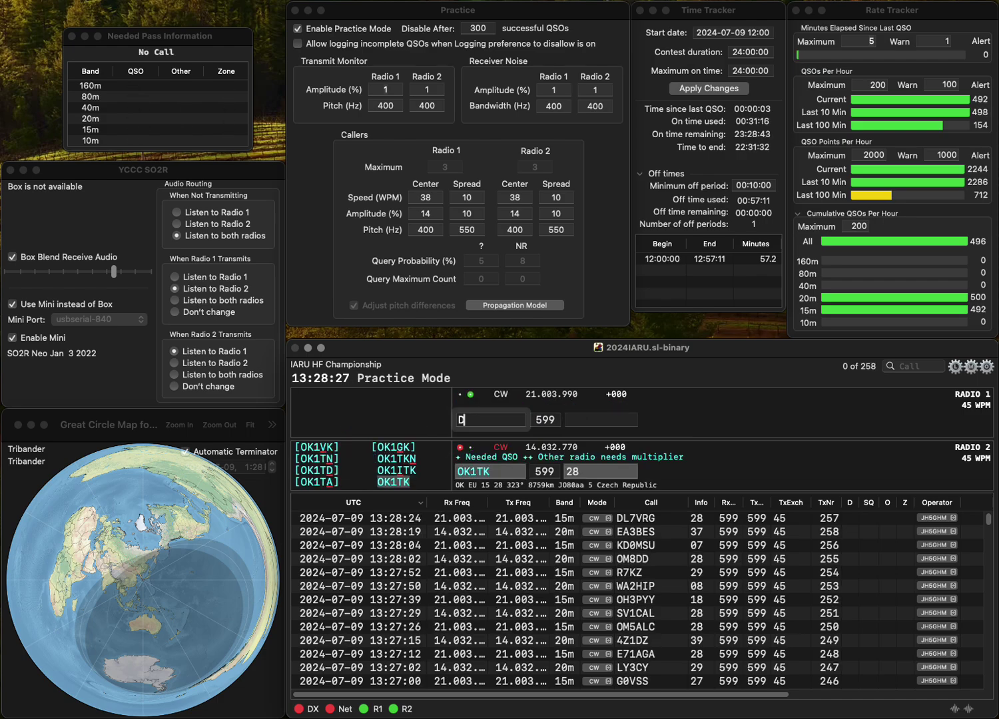
text(DL4AN)
key(Return)
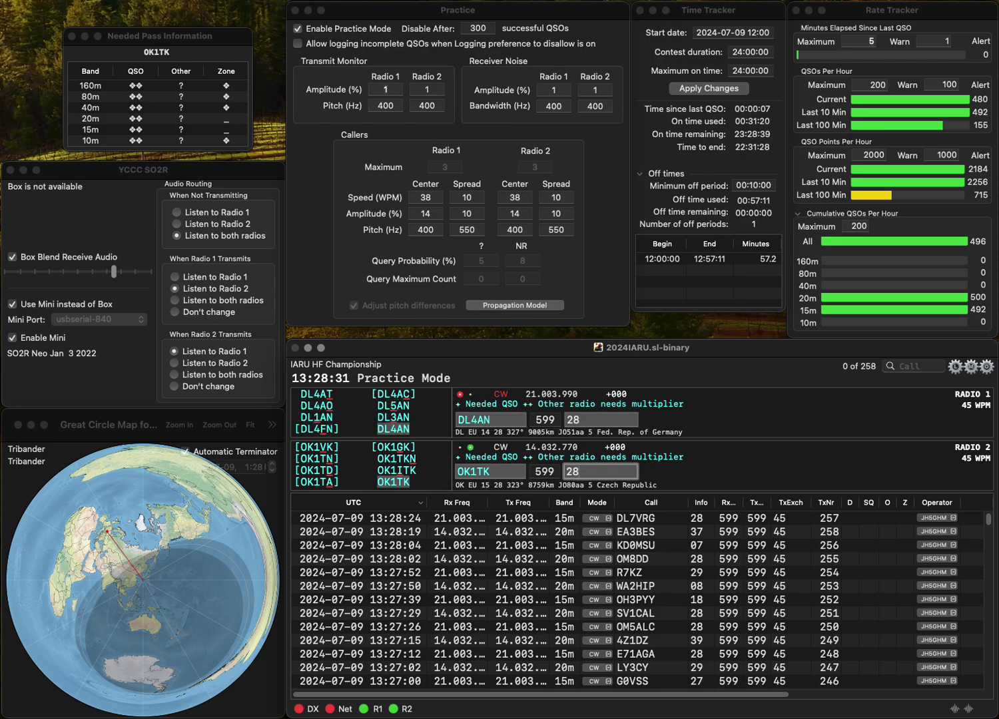
key(Return)
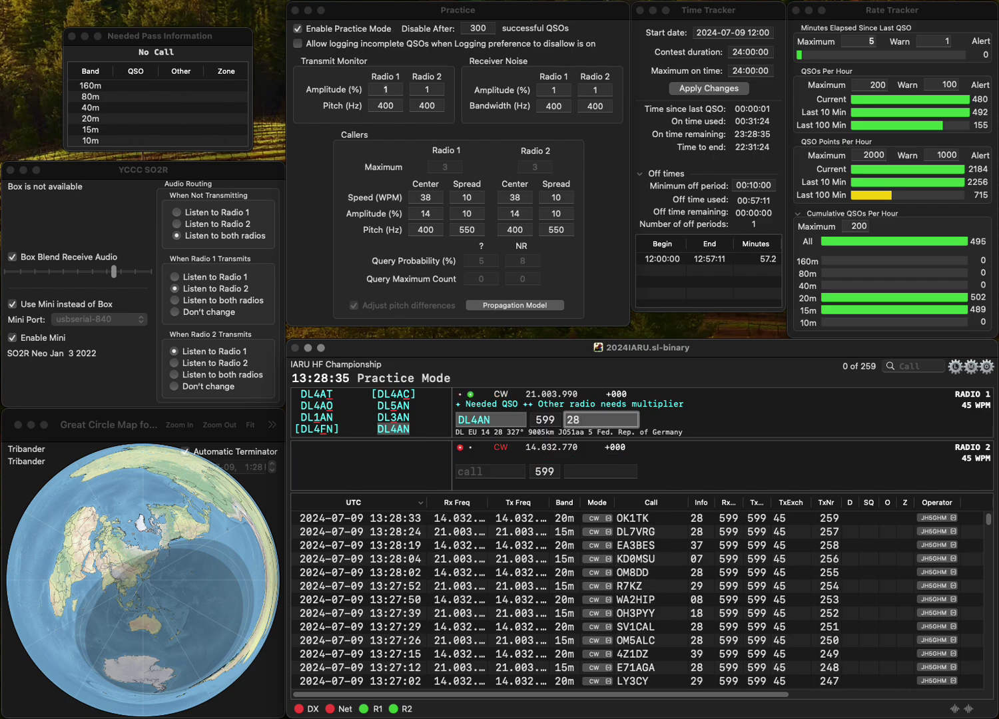
key(Return)
text(PA)
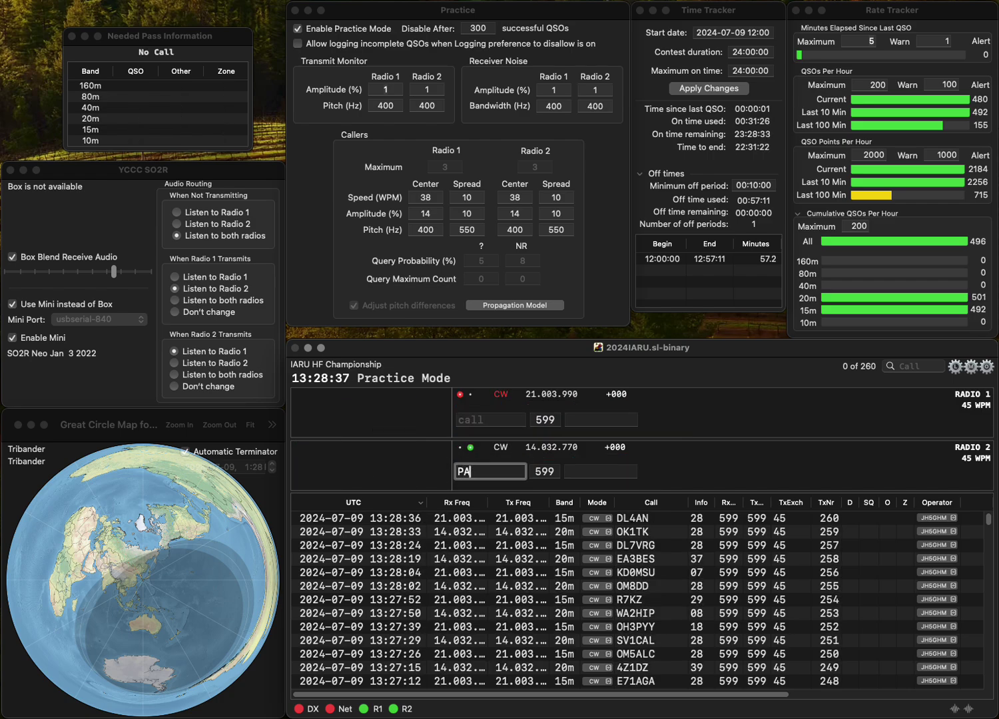
text(7HPH)
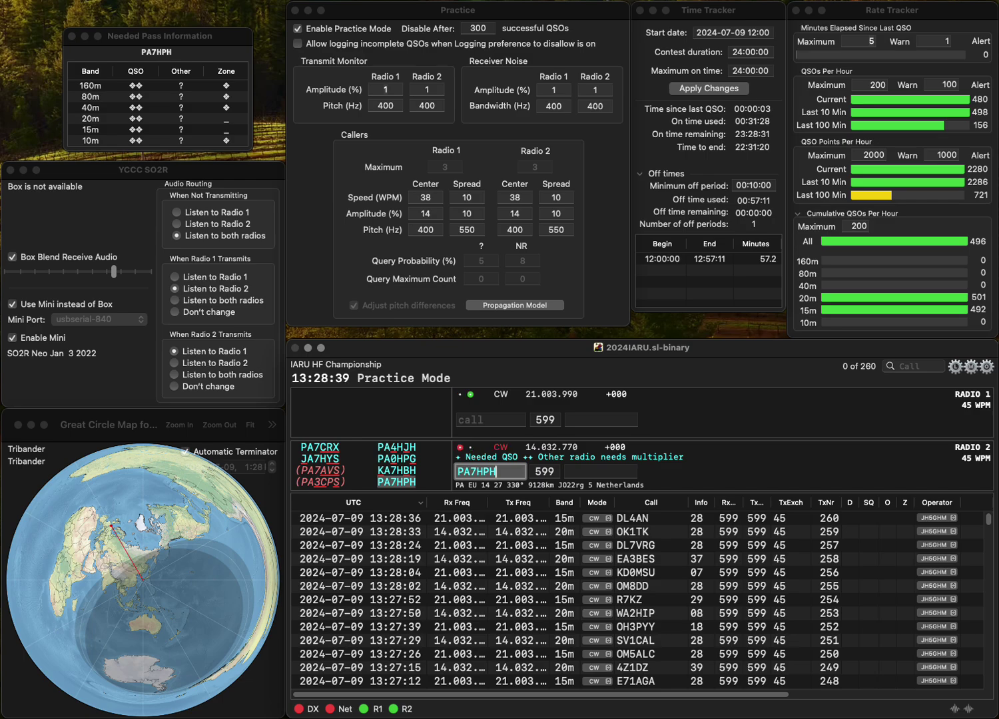
key(Return)
text(WNM)
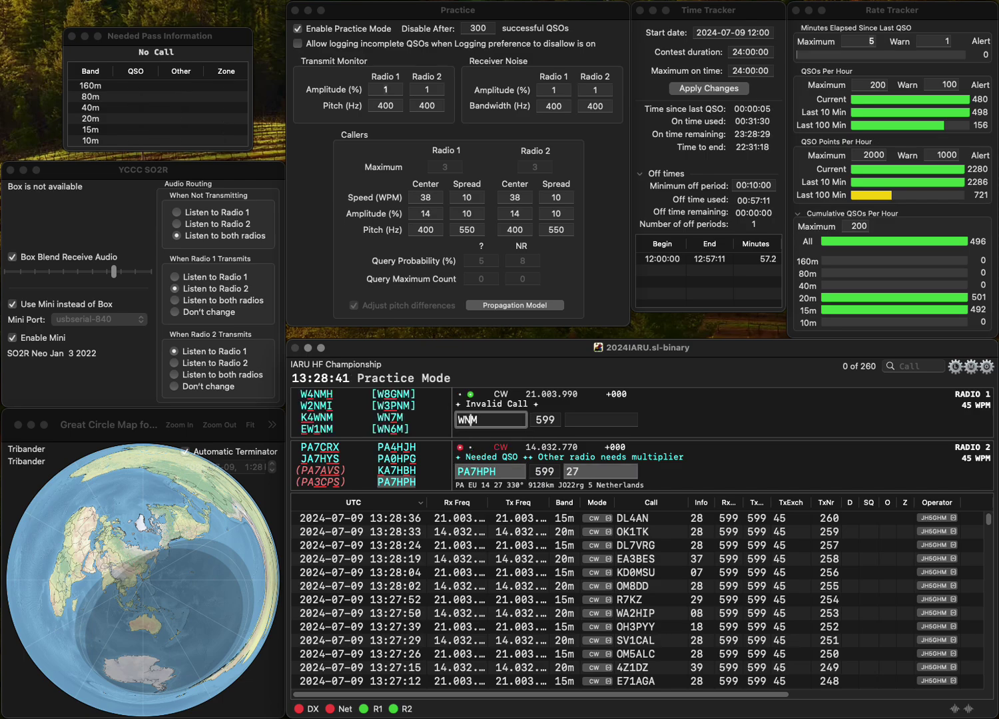
text(5)
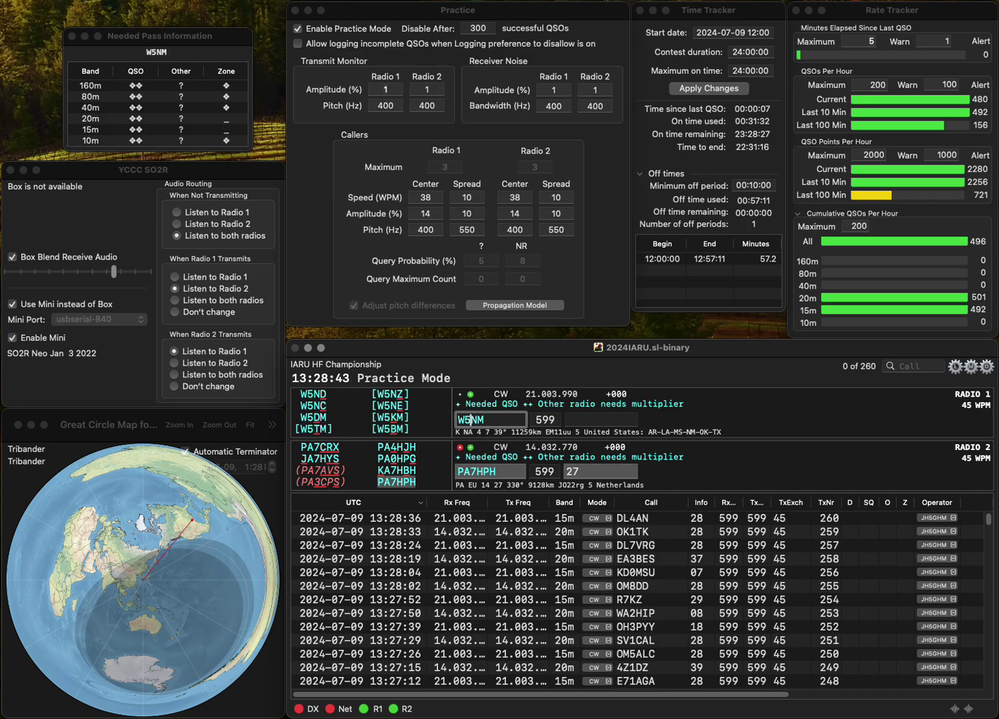
key(Delete)
text(B)
key(Return)
key(Return)
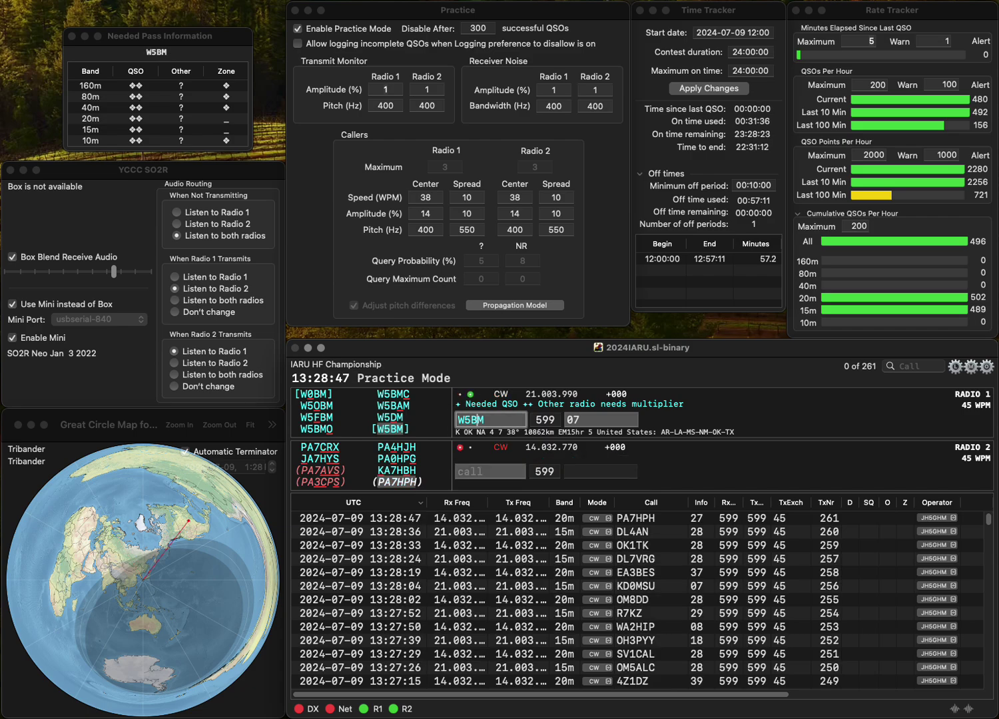
key(Delete)
text(D)
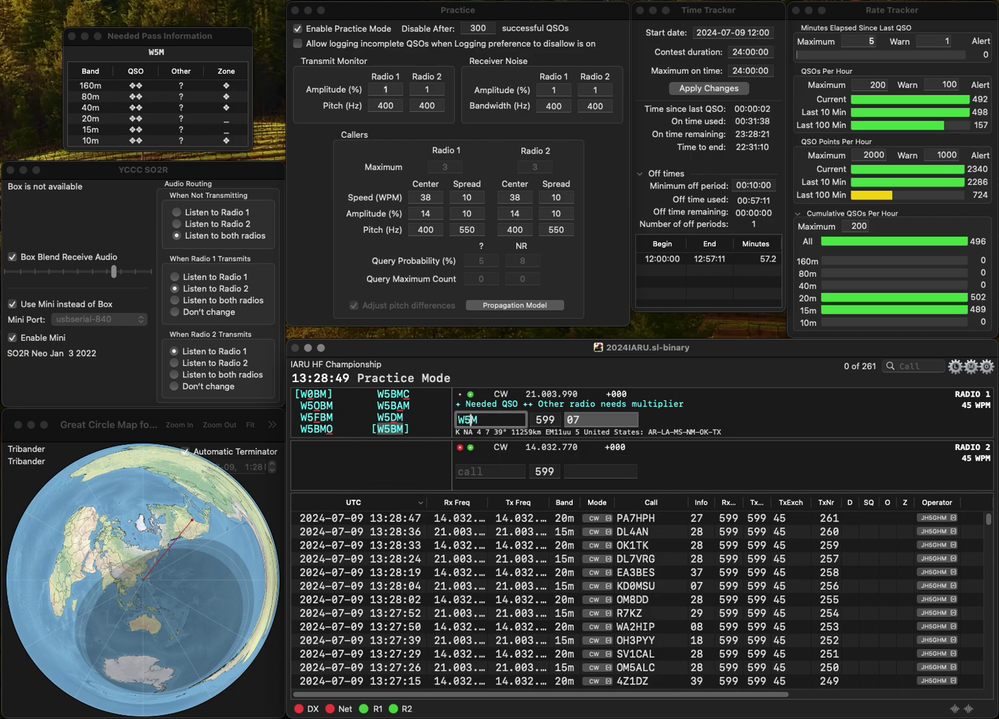
key(Return)
text(EA3D)
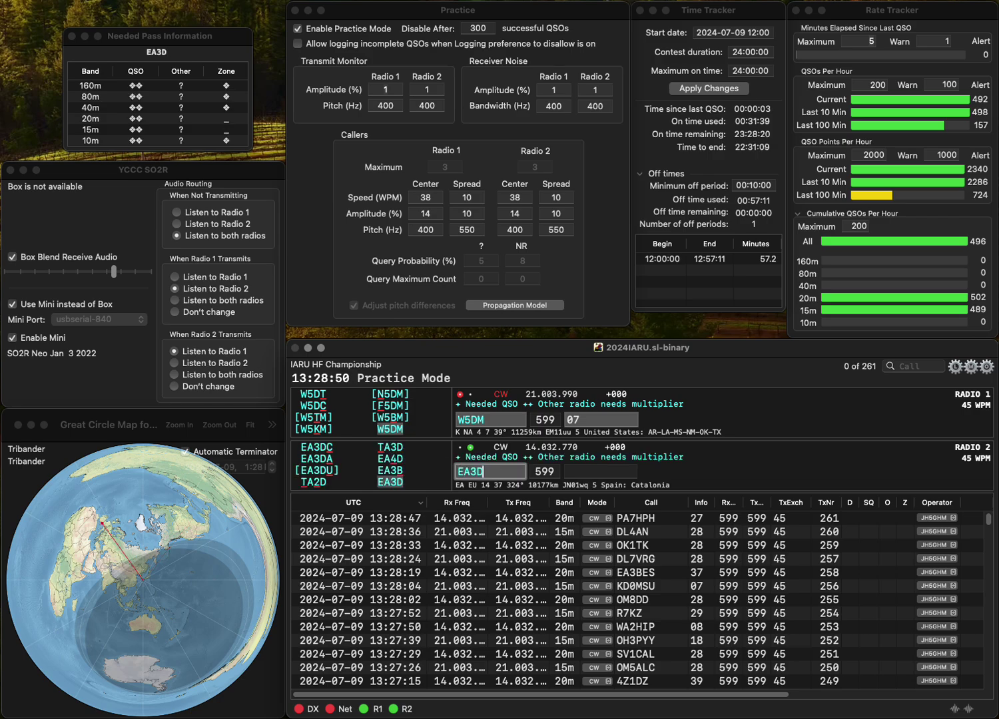
key(Return)
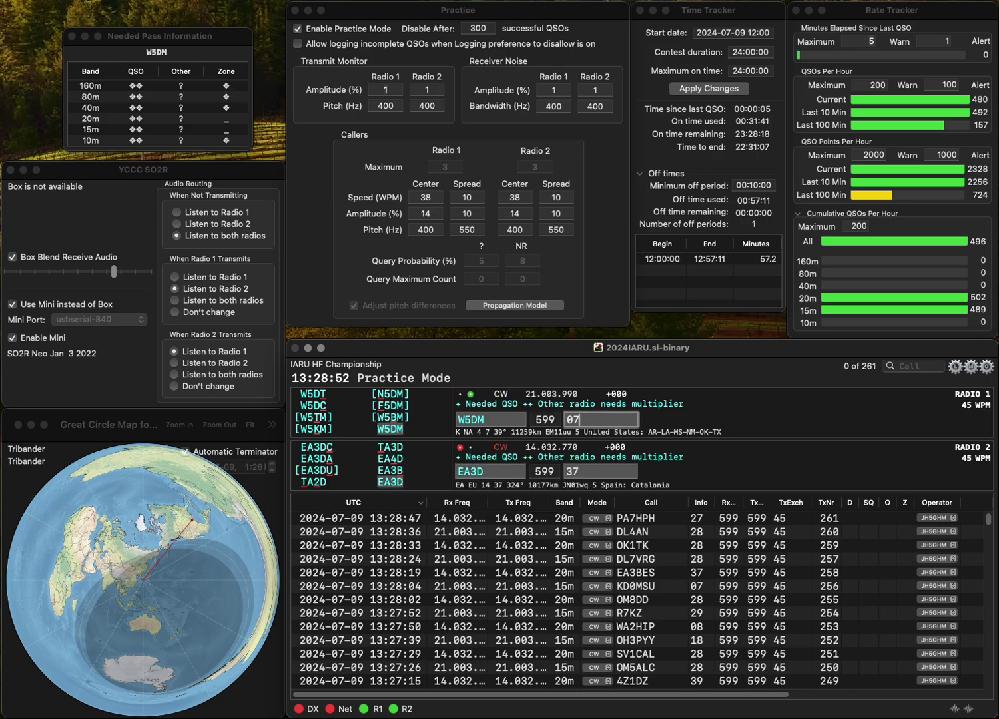
key(Return)
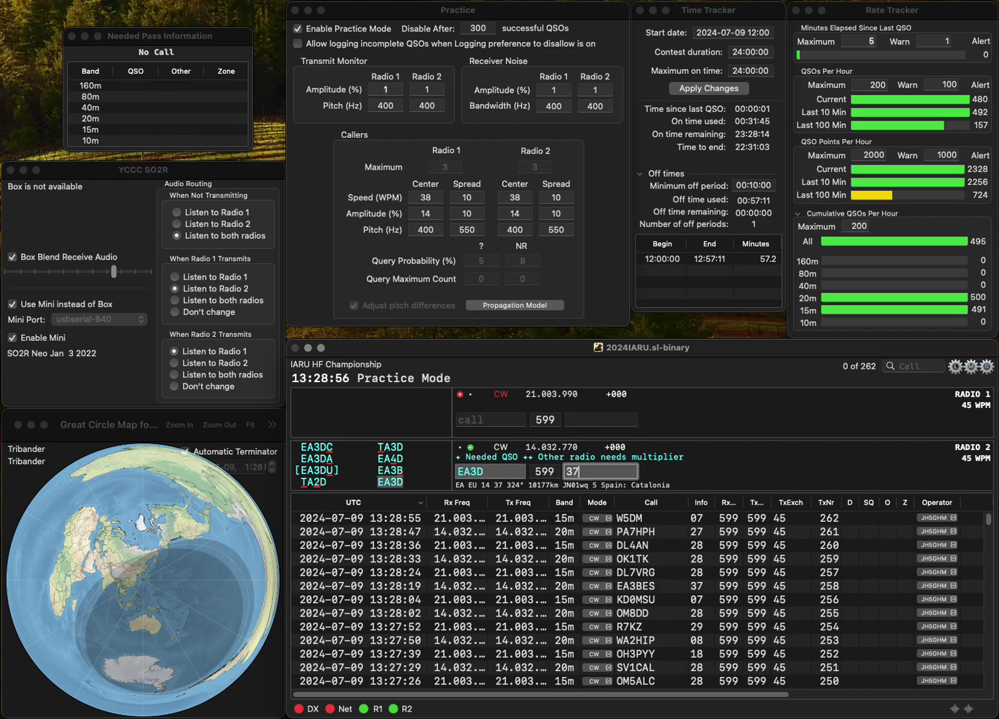
key(shift+Tab)
key(BackSpace)
text(B)
key(Return)
text(OK)
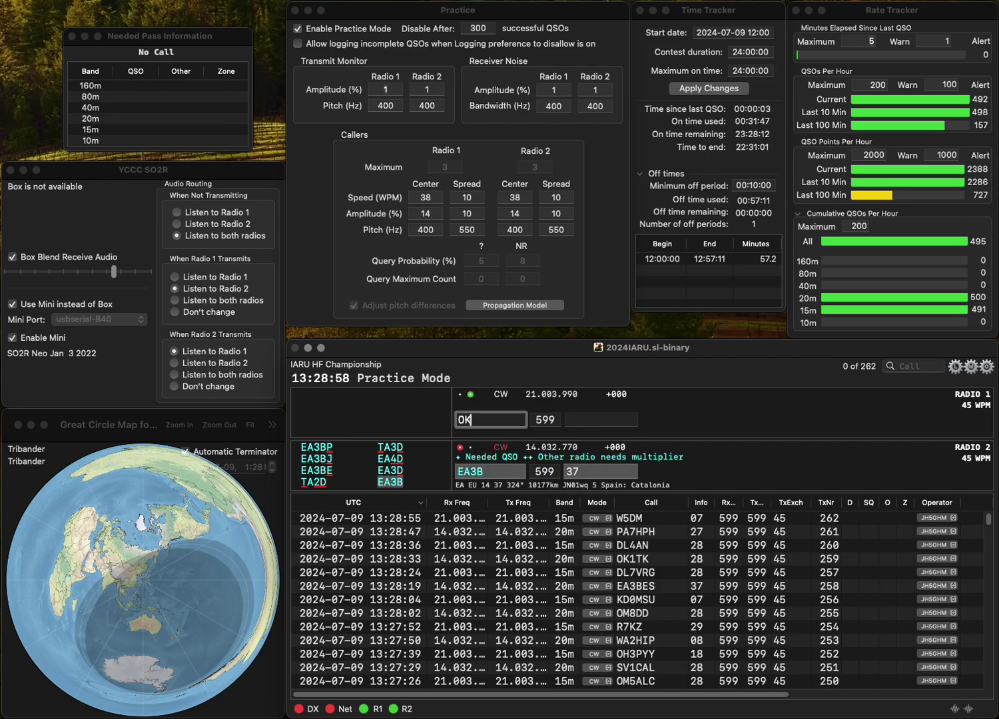
text(1GTB)
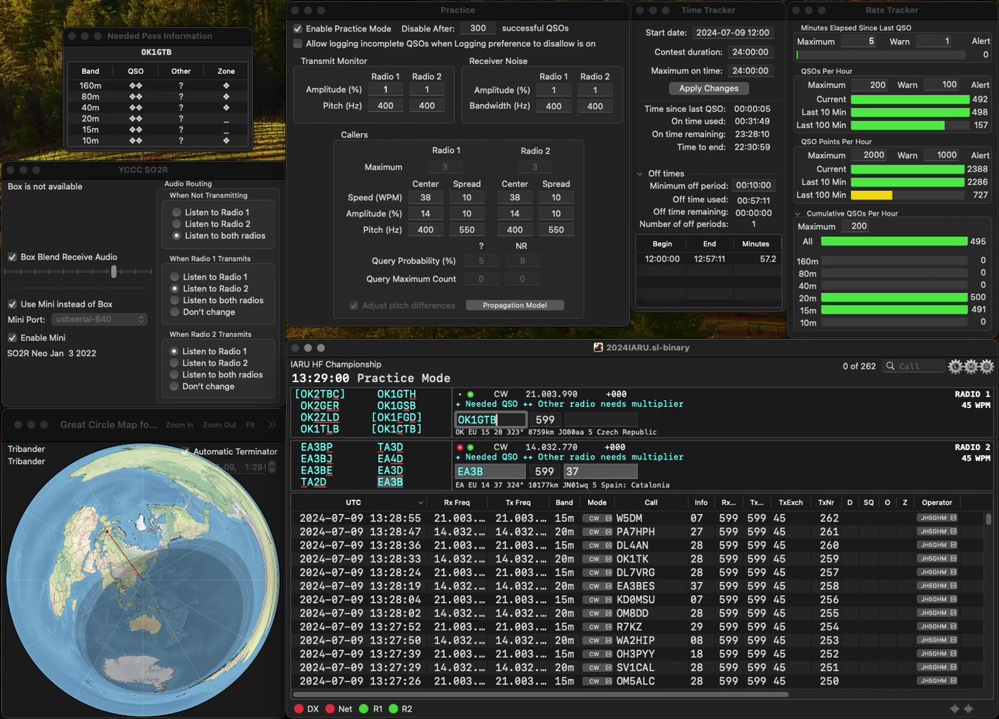
key(Left)
key(Left)
key(BackSpace)
text(C)
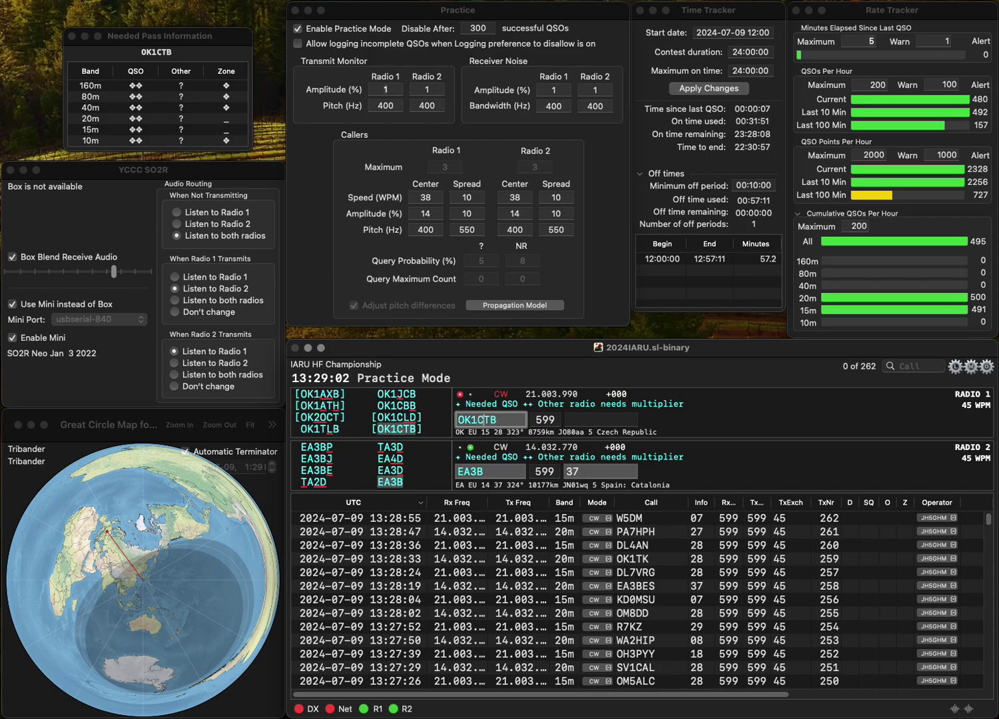
key(Return)
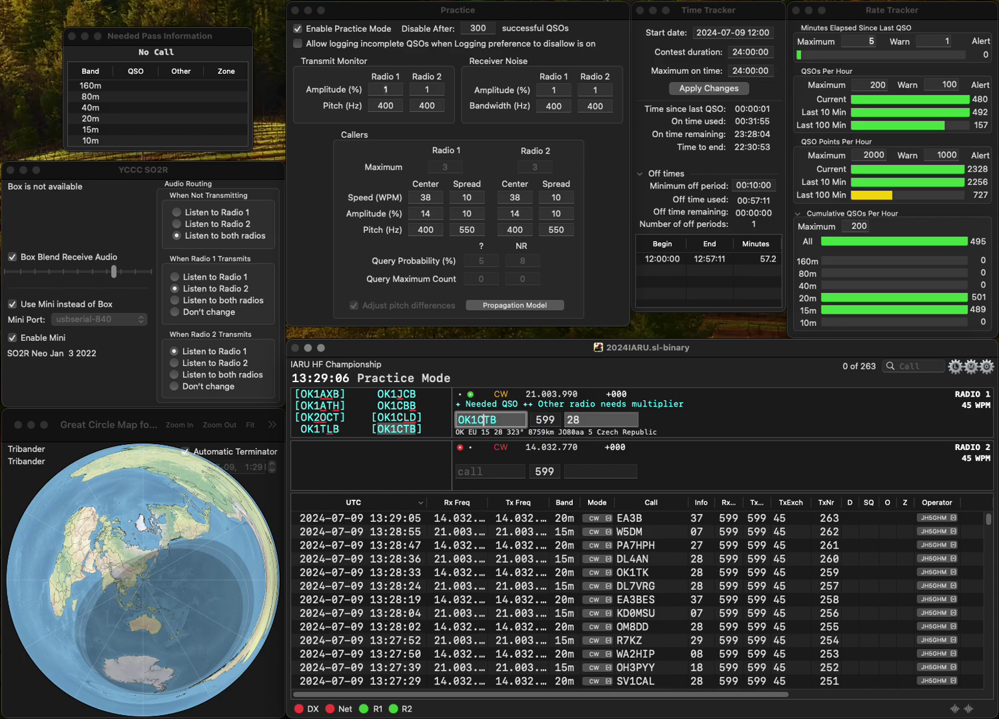
key(Return)
key(Down)
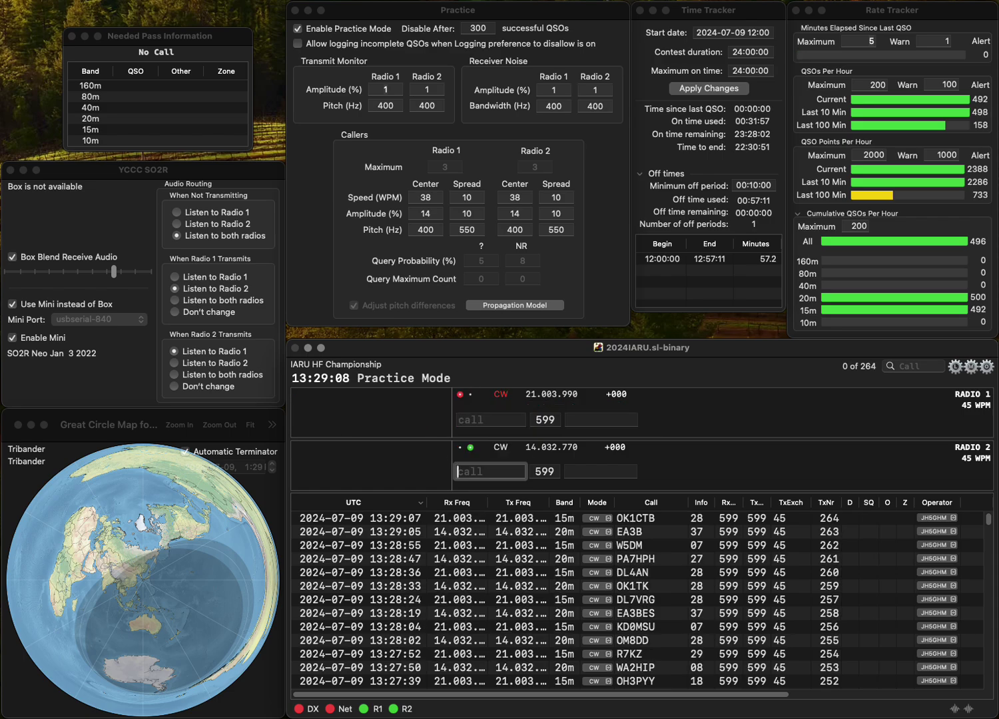
key(Up)
text(J)
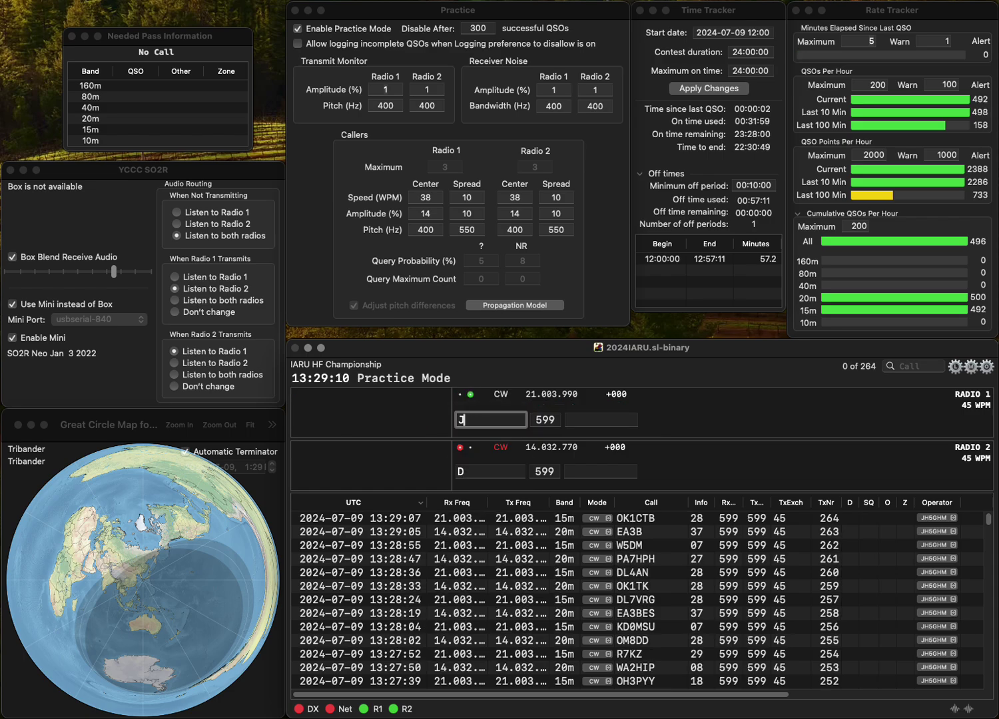
text(A4YPE)
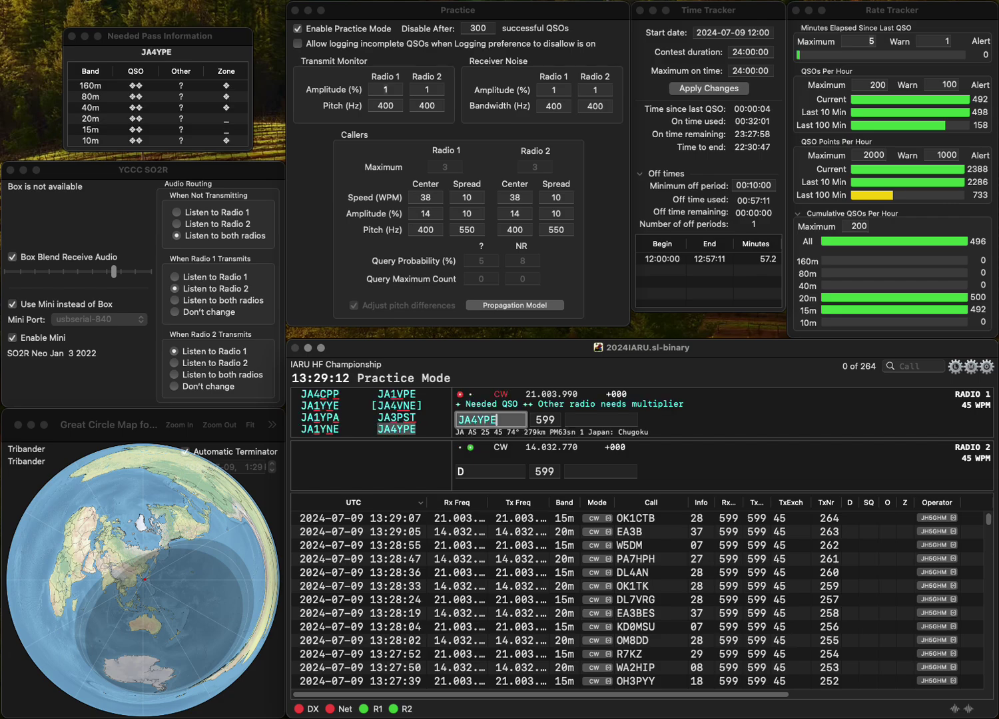
key(Return)
text(1)
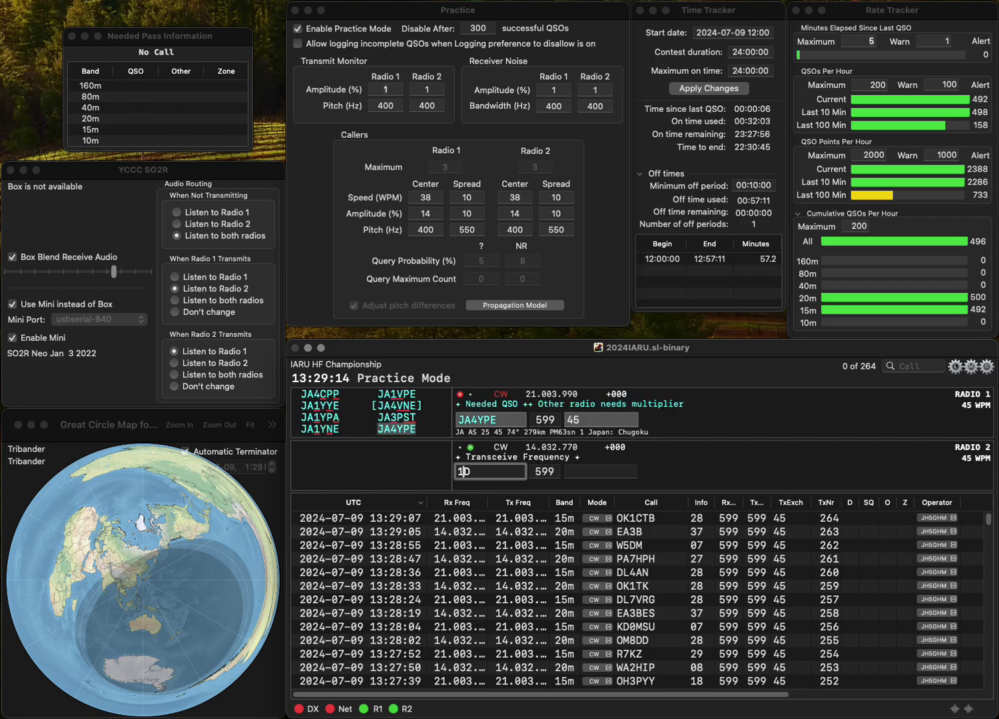
key(Return)
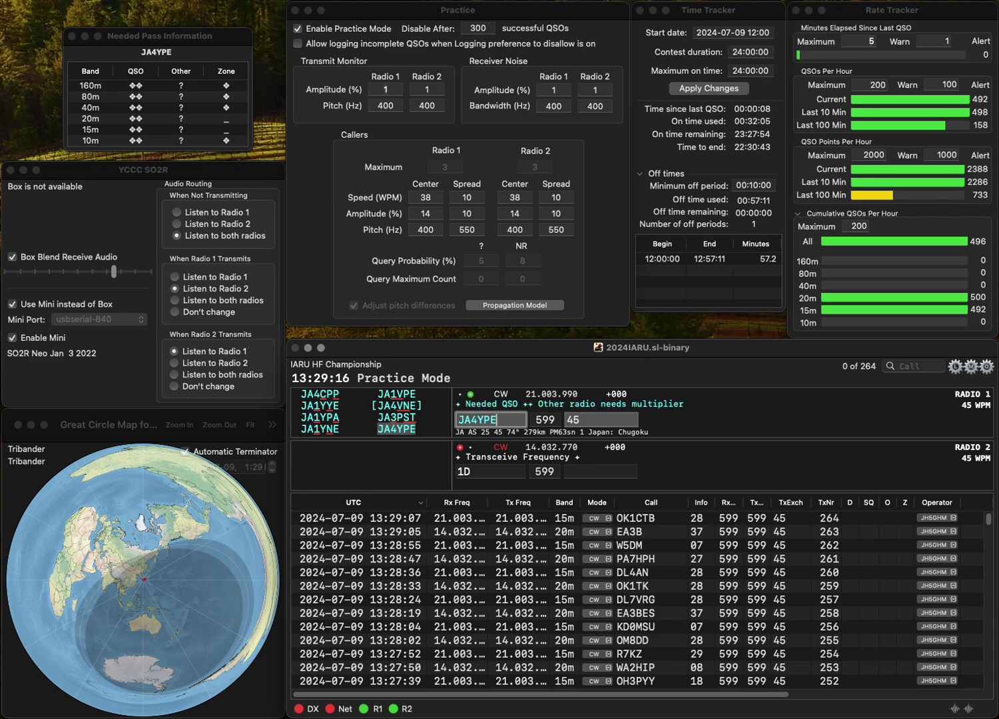
key(space)
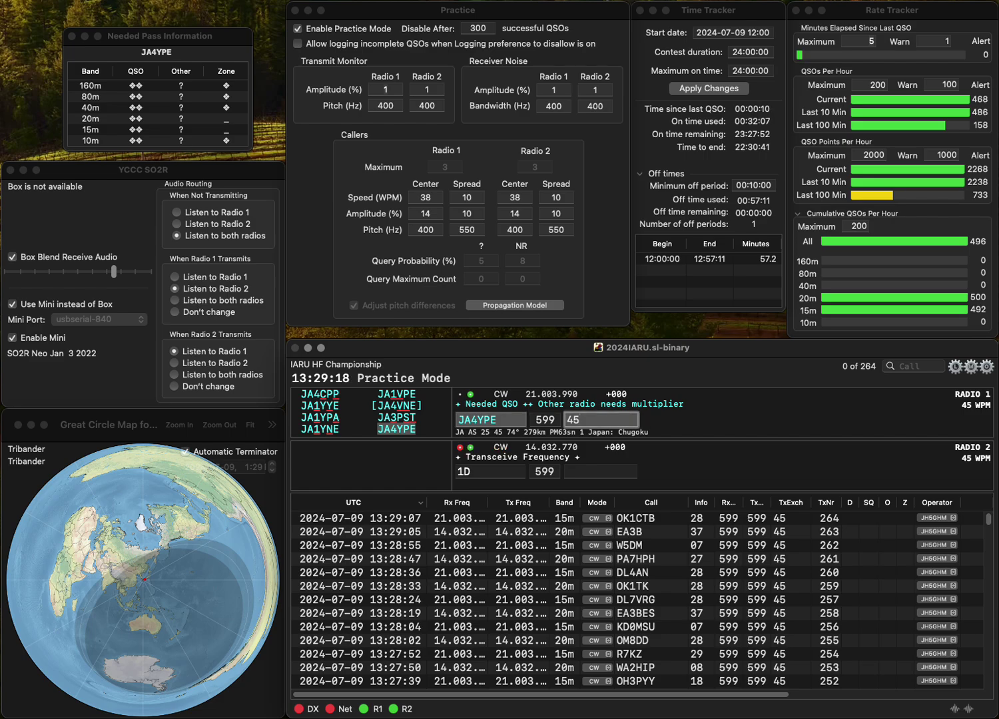
key(Return)
- Send RN0D on 20m, answer W7ZL on 15m, and log RN0D
text(R)
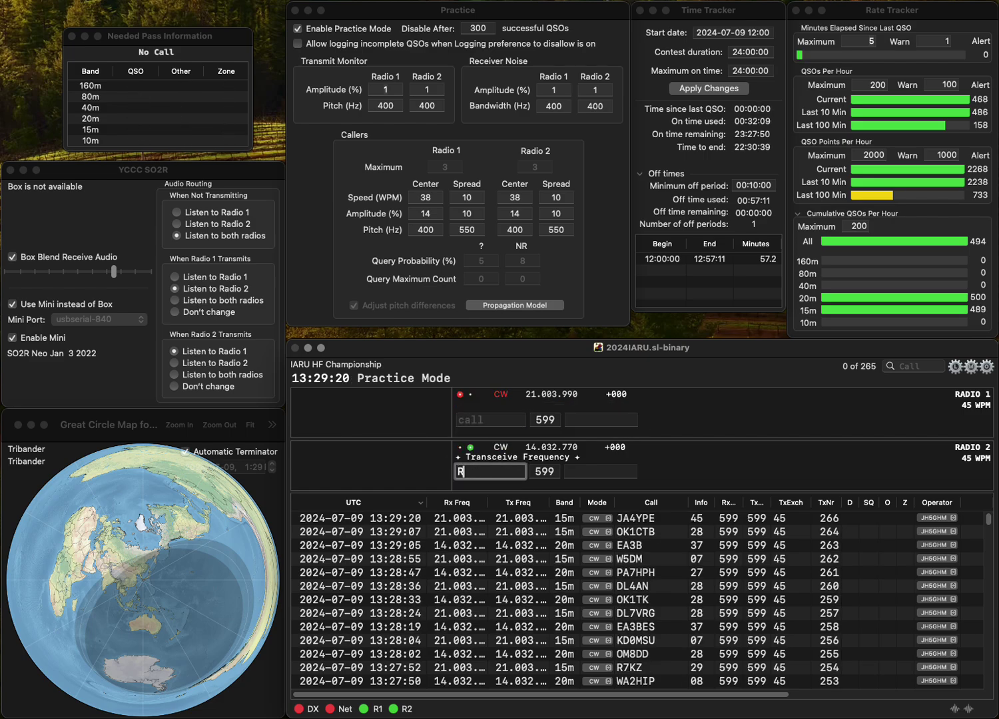
text(N0D)
key(Return)
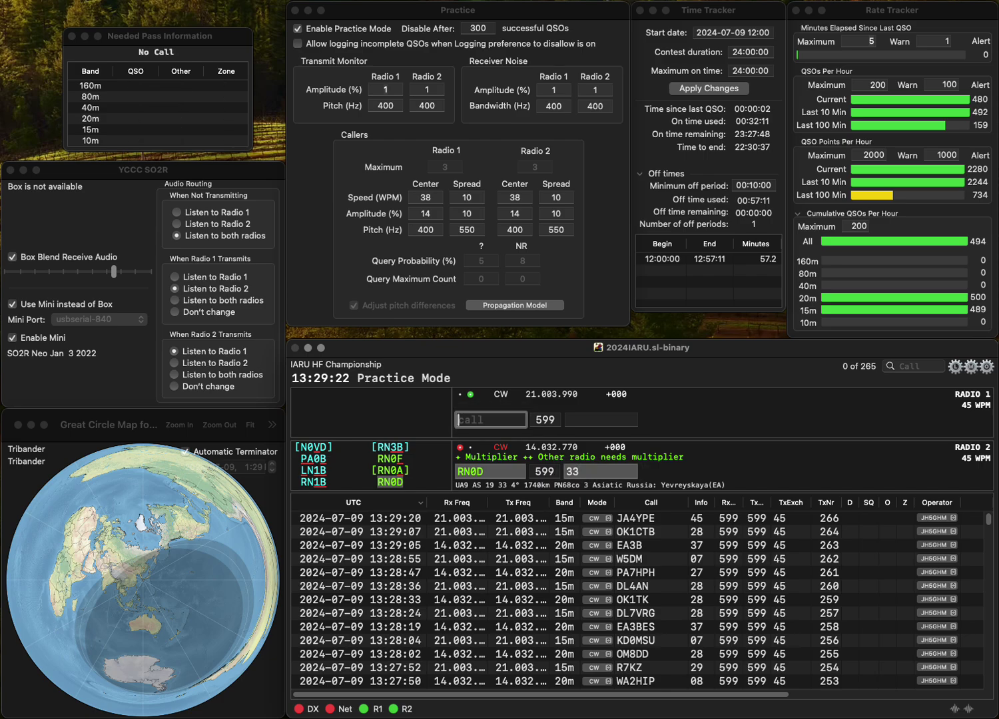
text(W7ZL)
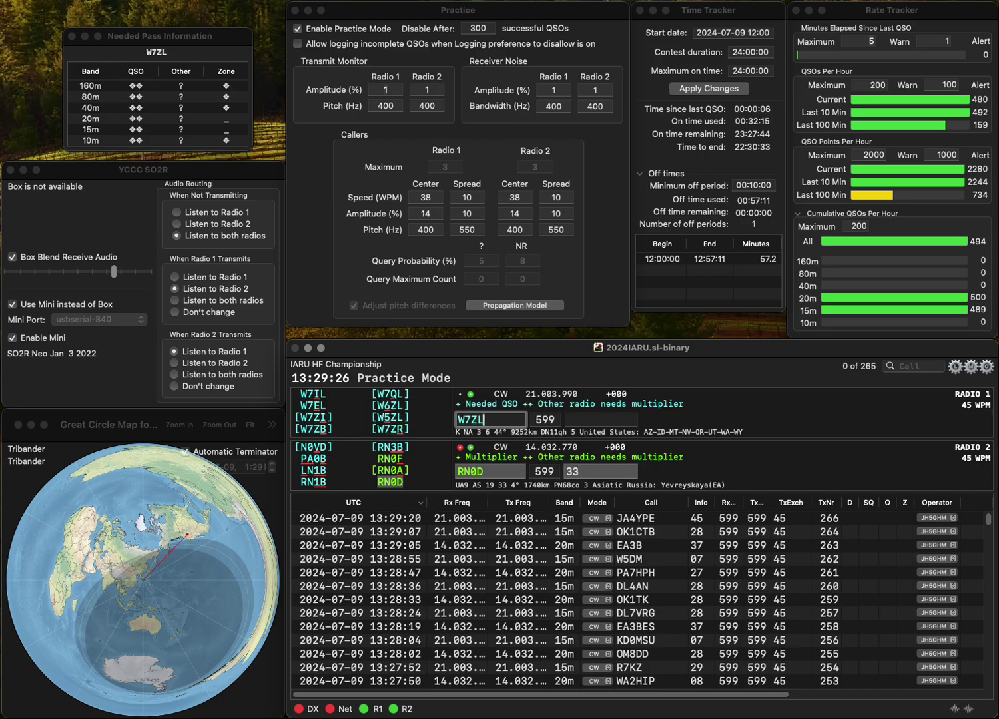
key(Return)
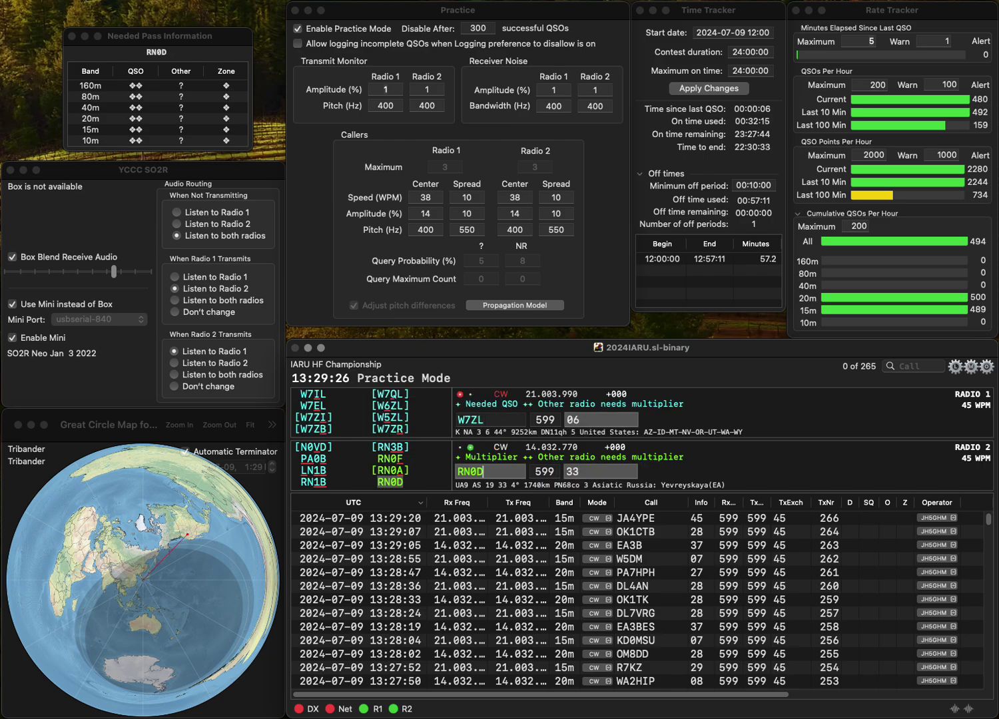
key(Left)
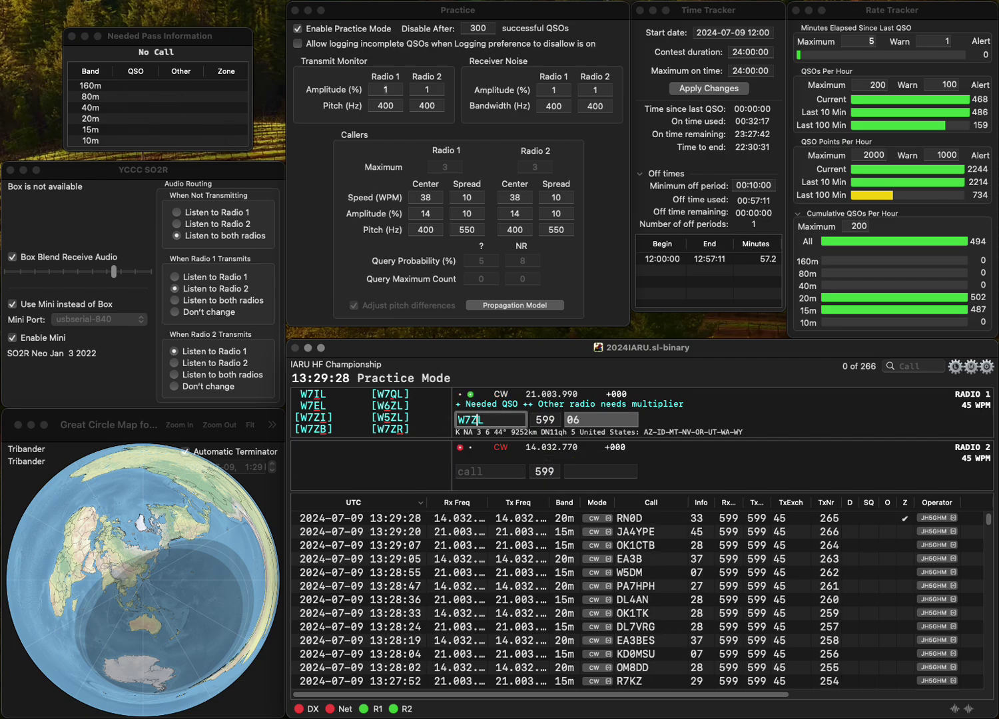
key(BackSpace)
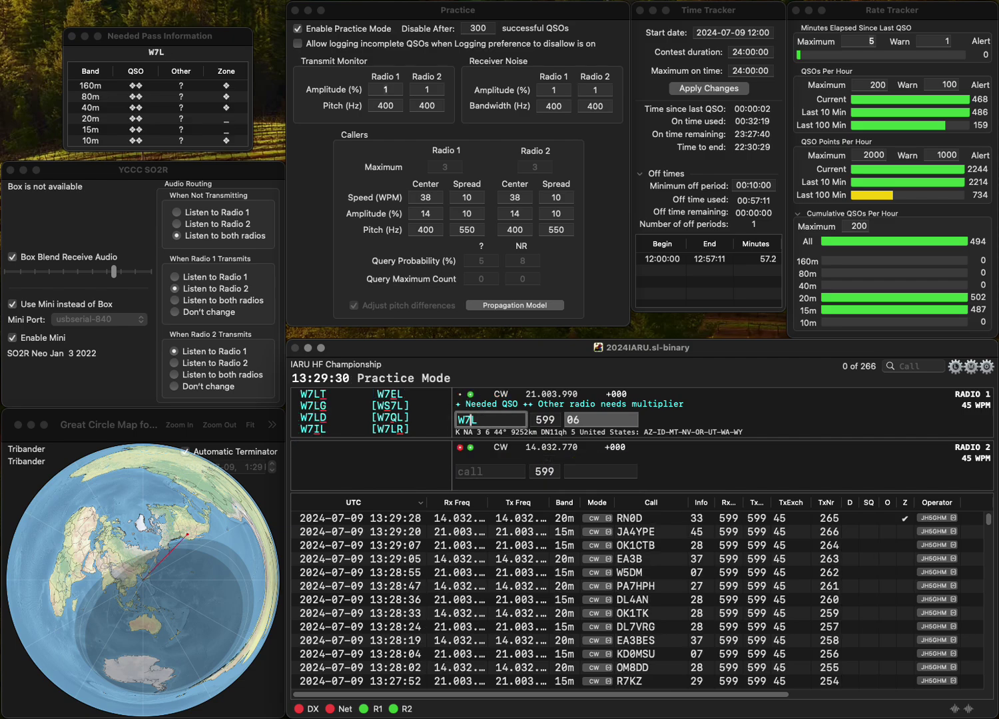
key(Left)
text(Z)
key(Return)
text(II2KWN)
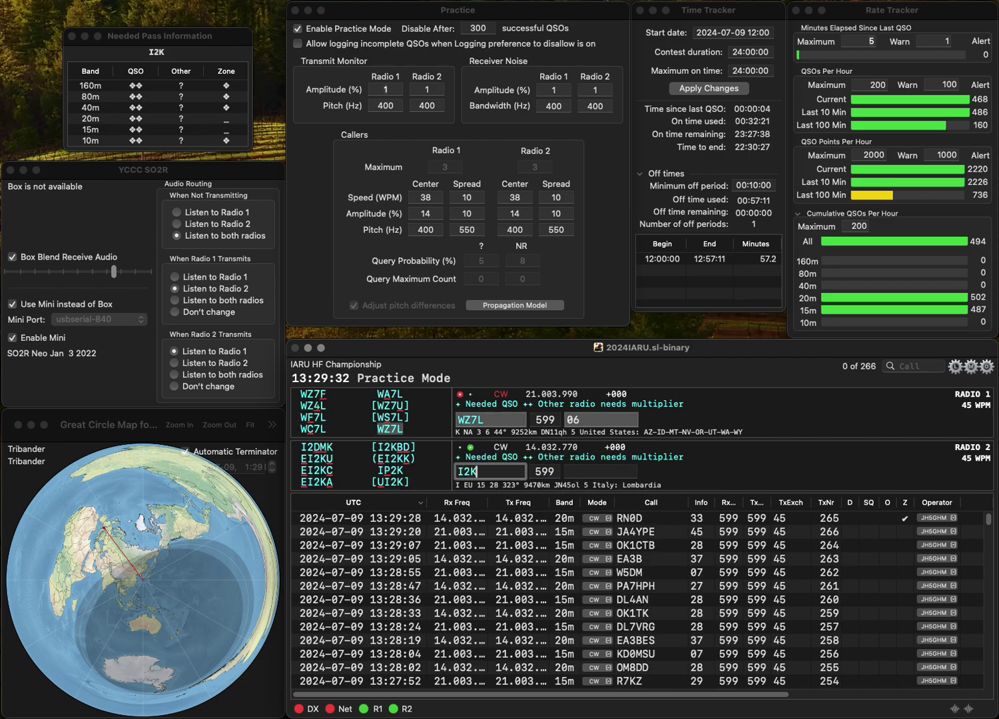
text(T)
key(Return)
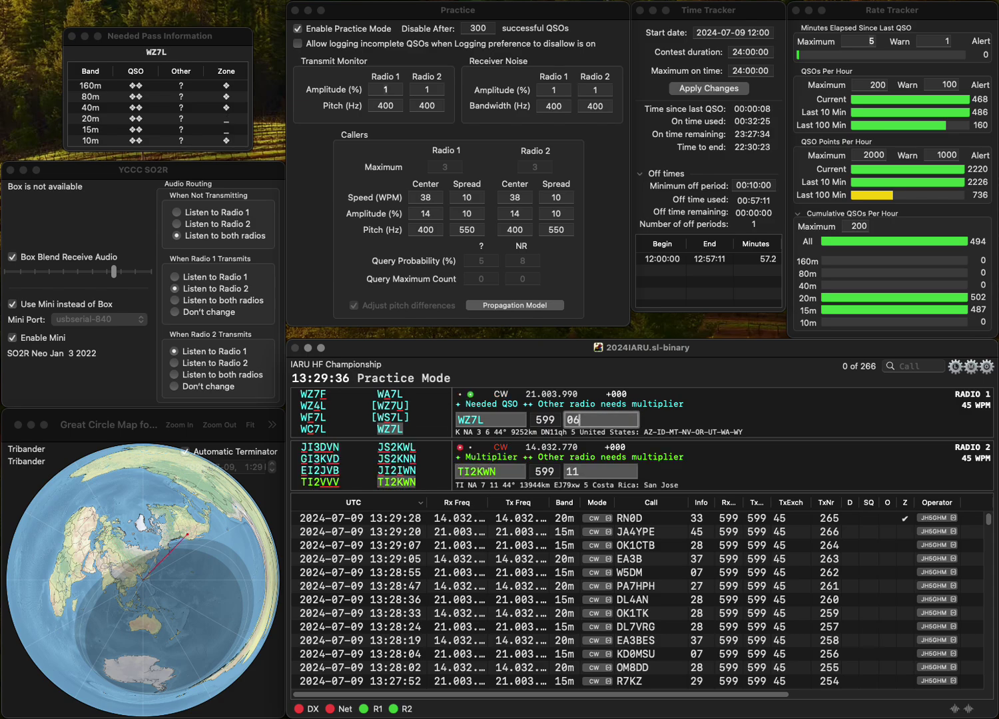
key(Return)
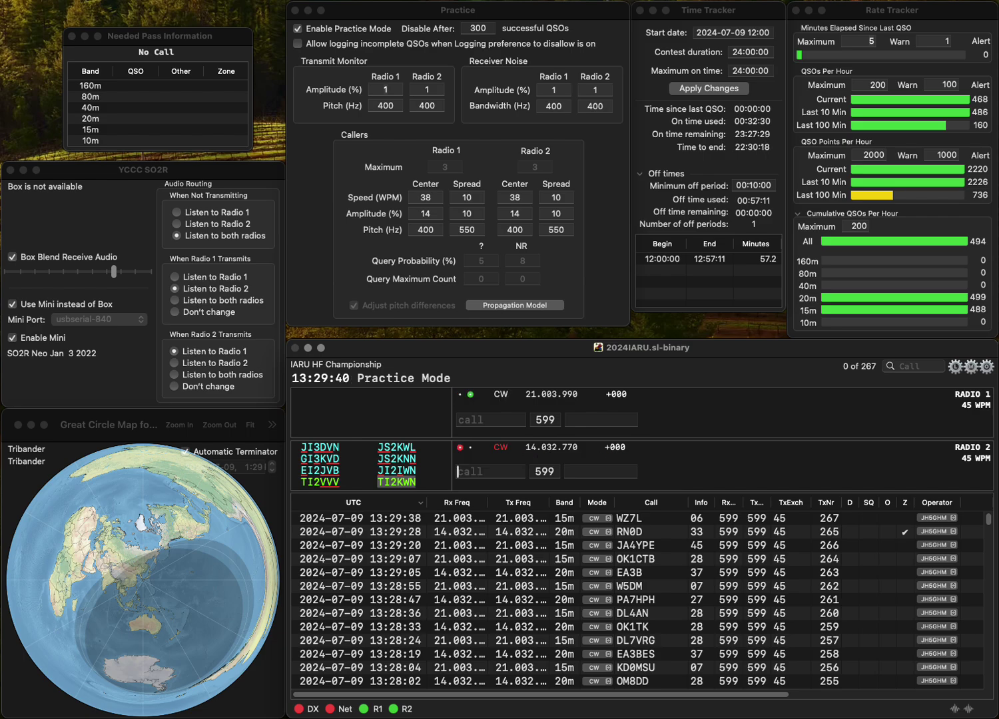
key(Return)
text(HA6KVC)
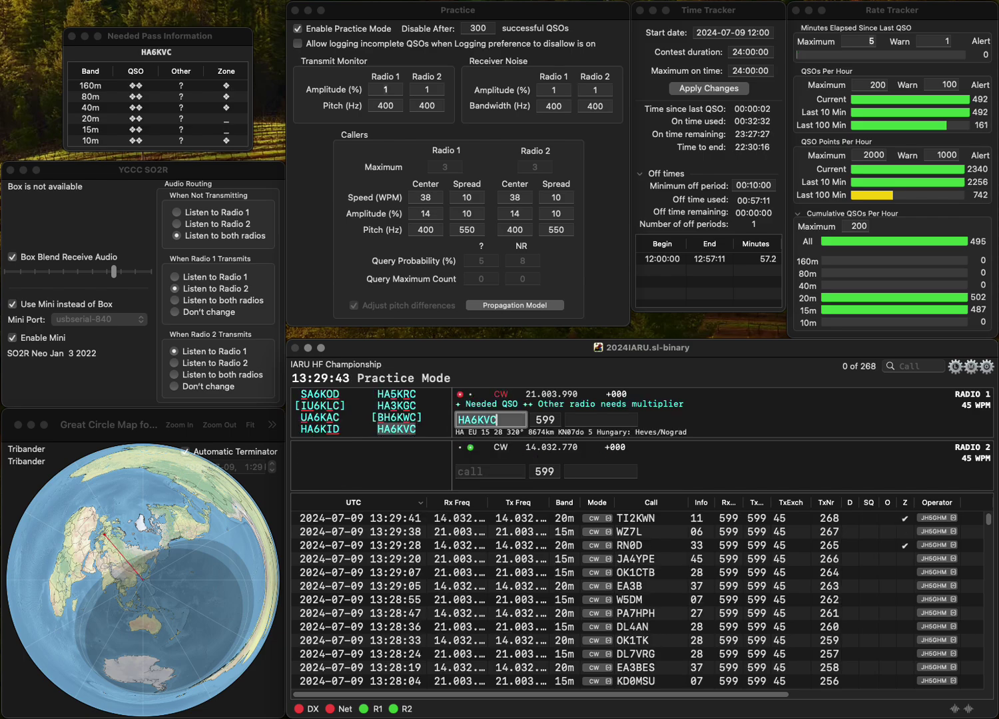
key(Return)
text(SP)
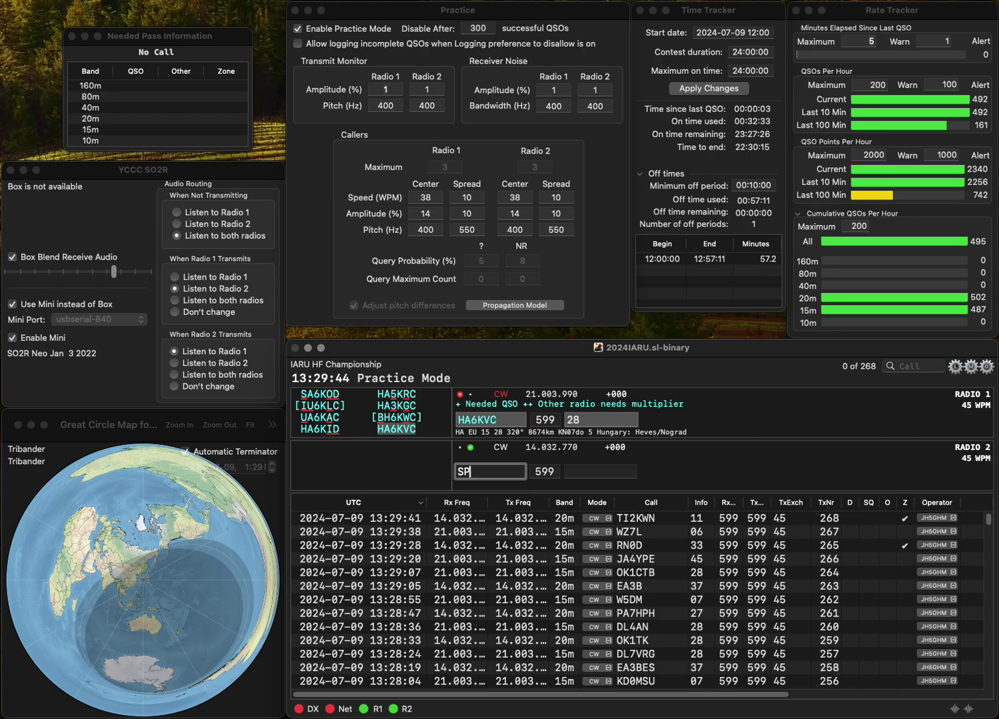
text(9SMD)
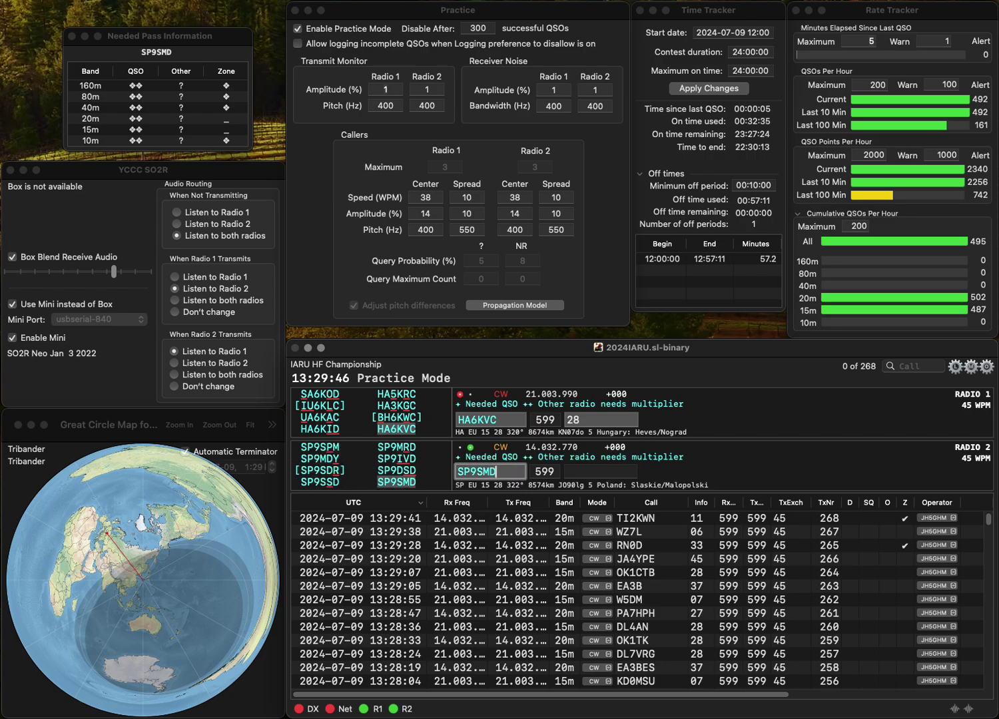
key(Return)
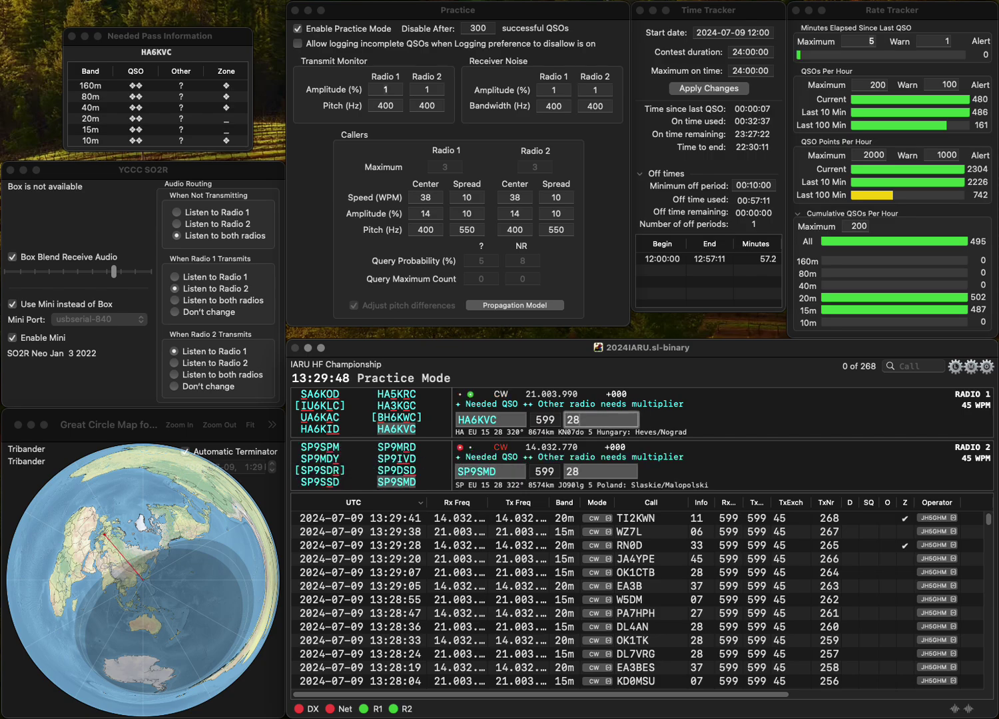
key(Return)
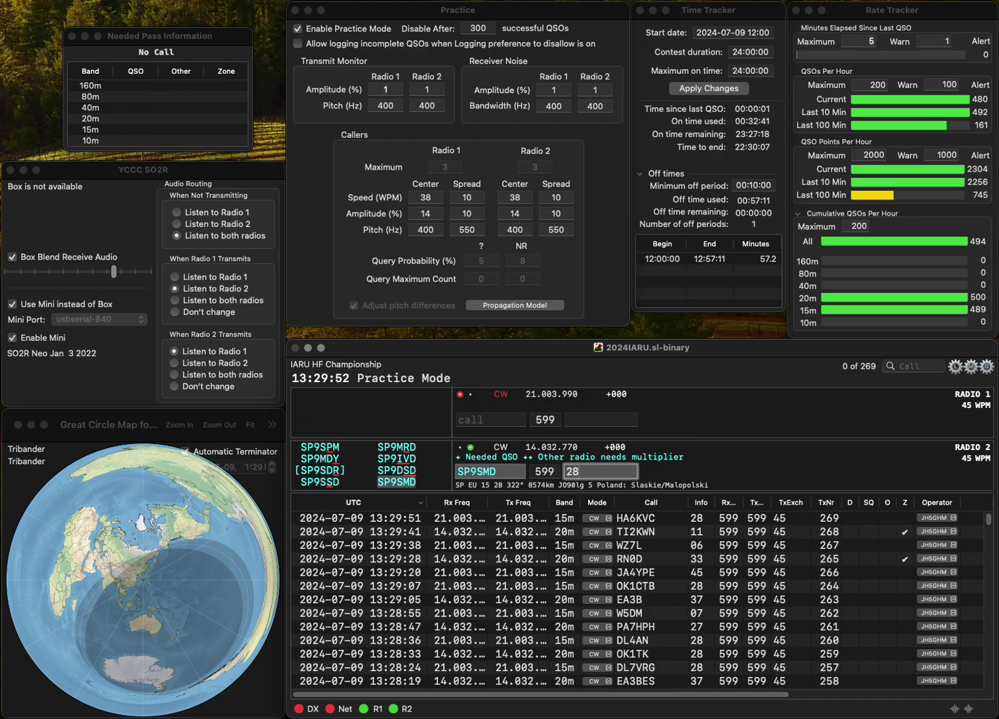
key(Return)
- Work SP2GWH and HB9AYQ, correcting the latter to HB9AYZ, then log both radios' contacts
text(HB)
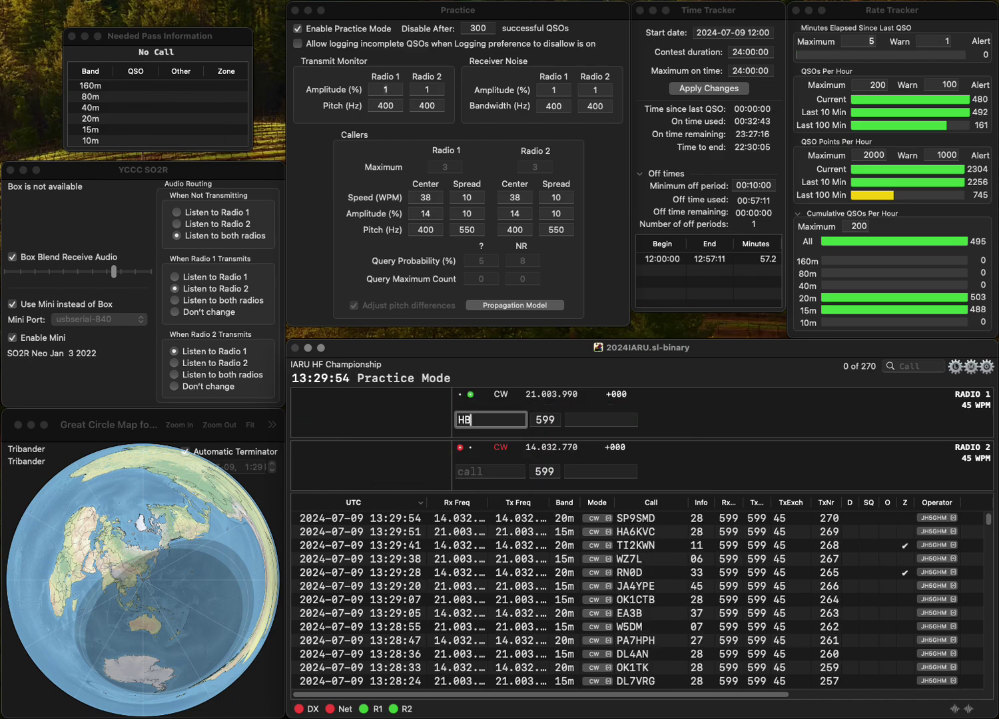
text(9AYQ)
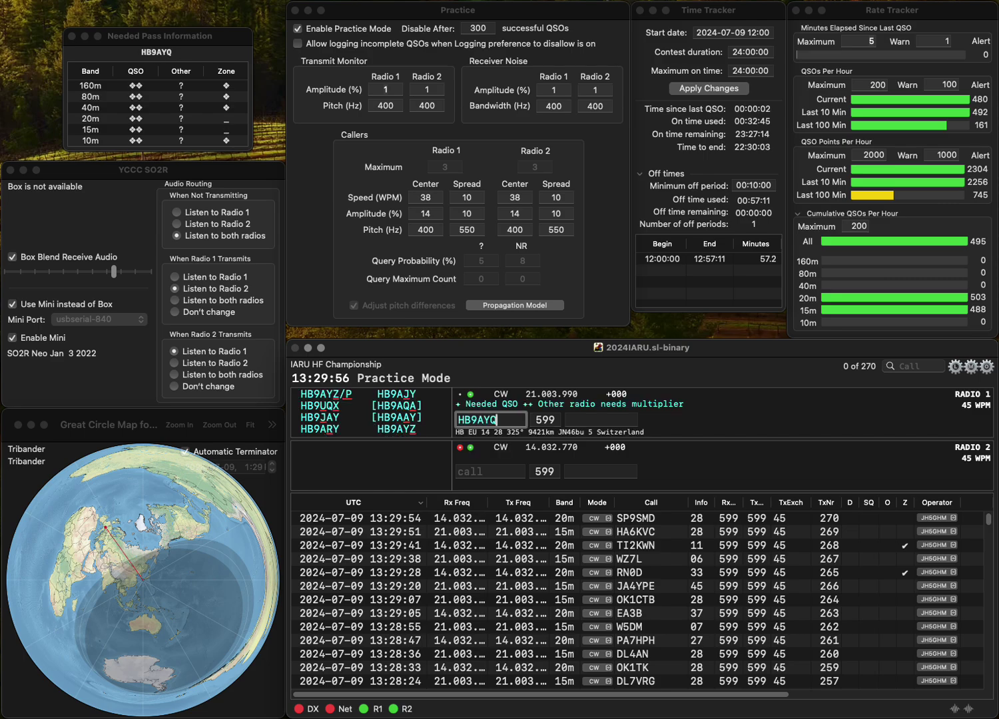
key(Return)
text(SP2G)
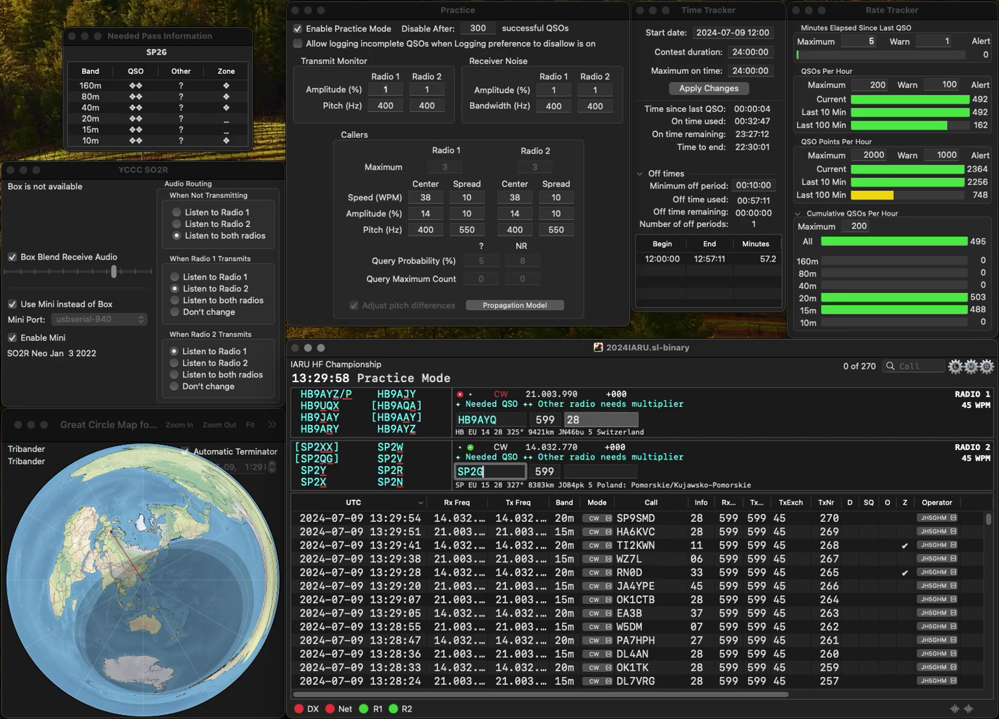
text(WH)
key(Return)
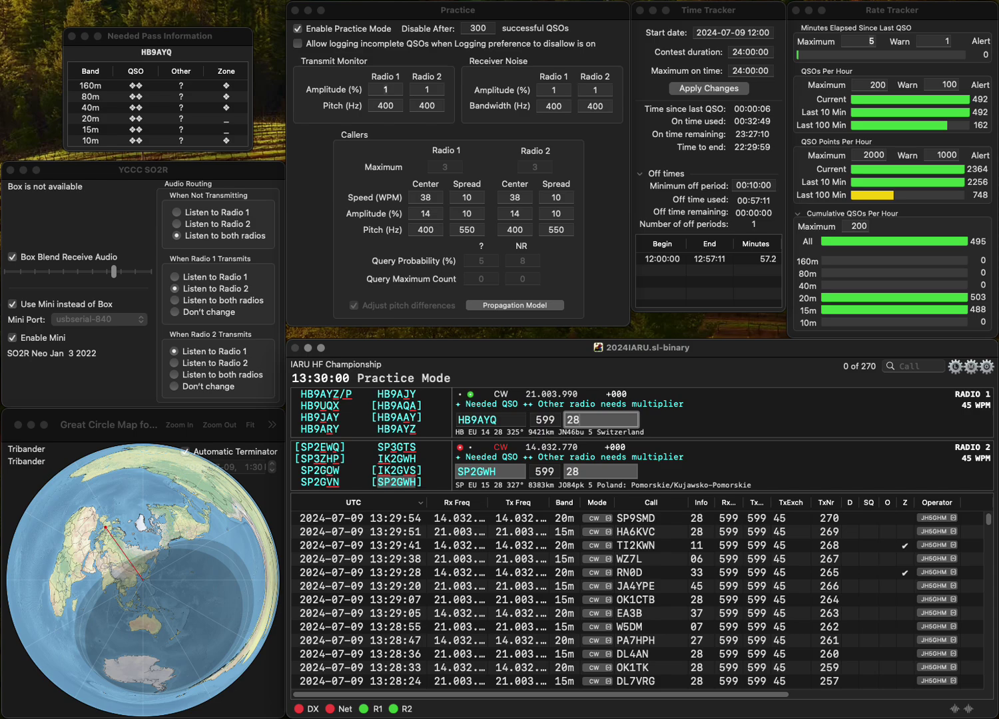
key(space)
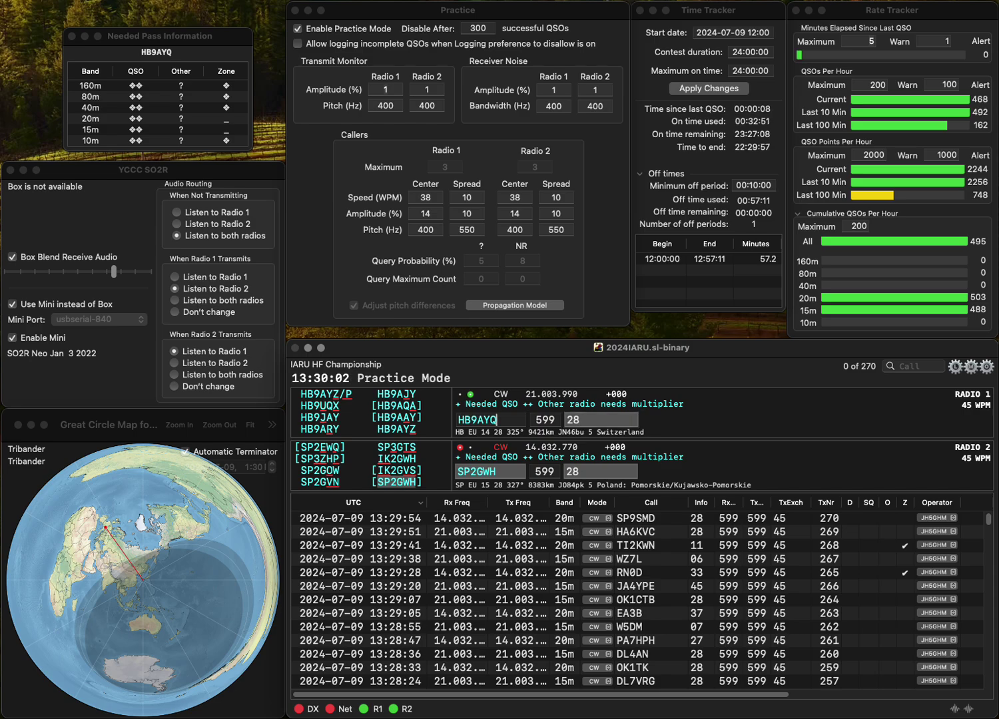
key(BackSpace)
text(Z)
key(Return)
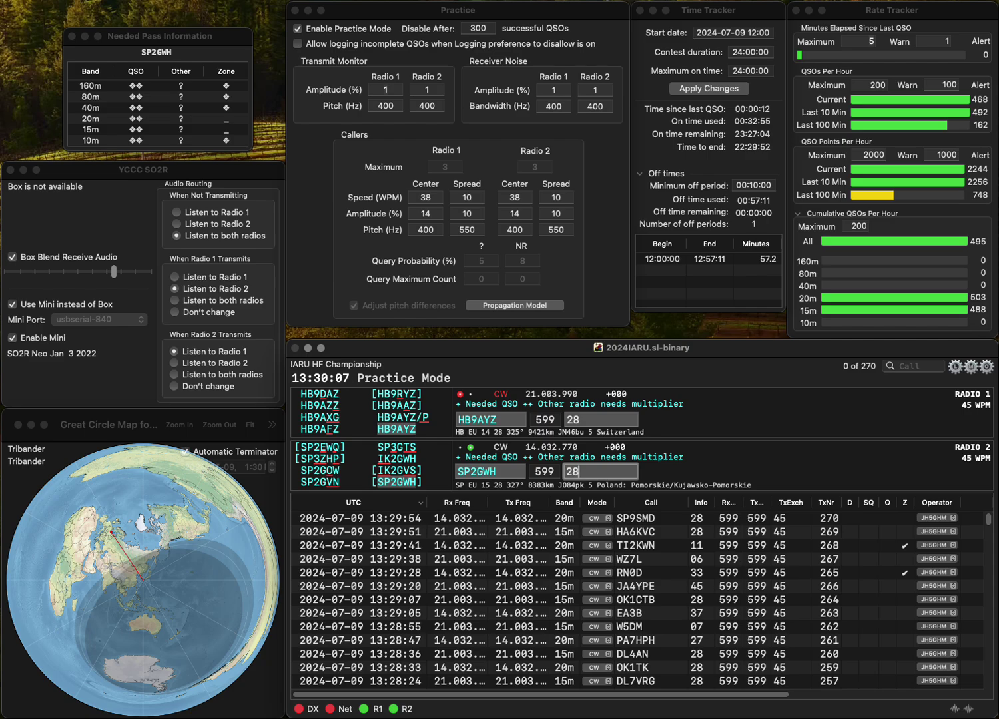
key(Return)
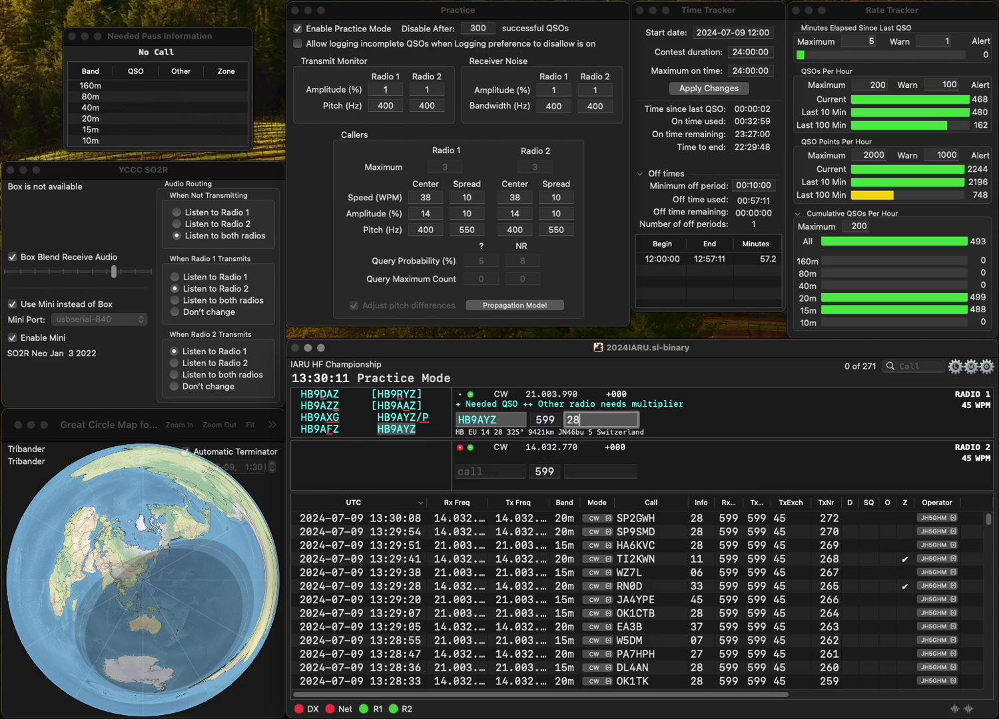
key(Return)
- Send exchanges to W1RGA on 20m and R6FY on 15m, then log the 15m contact
text(1R)
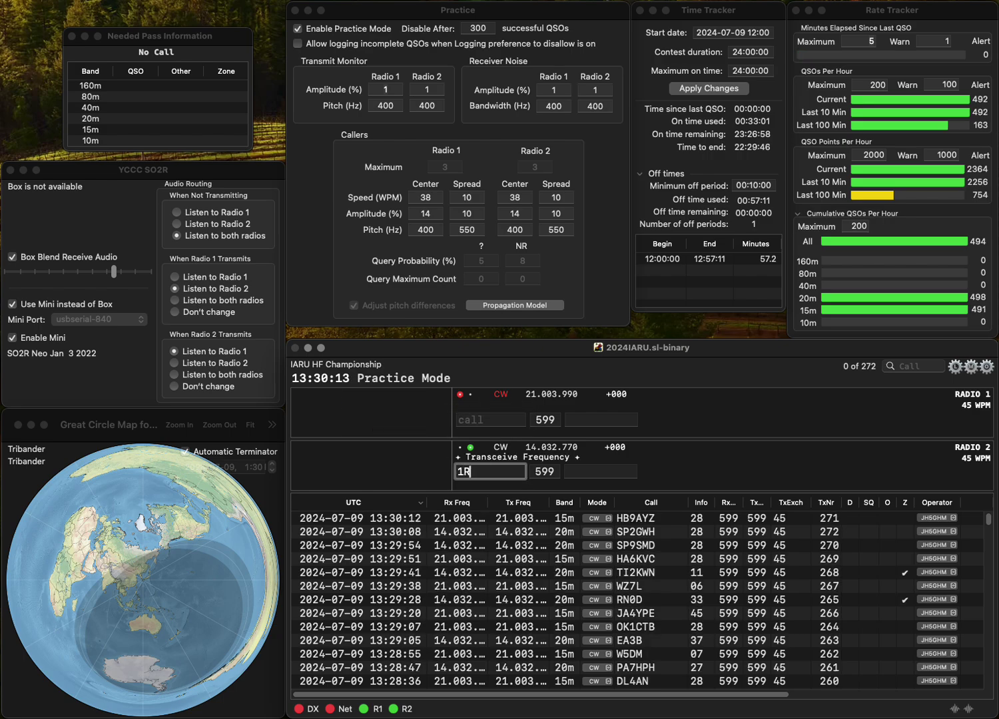
text(GA)
key(Home)
text(W)
key(Return)
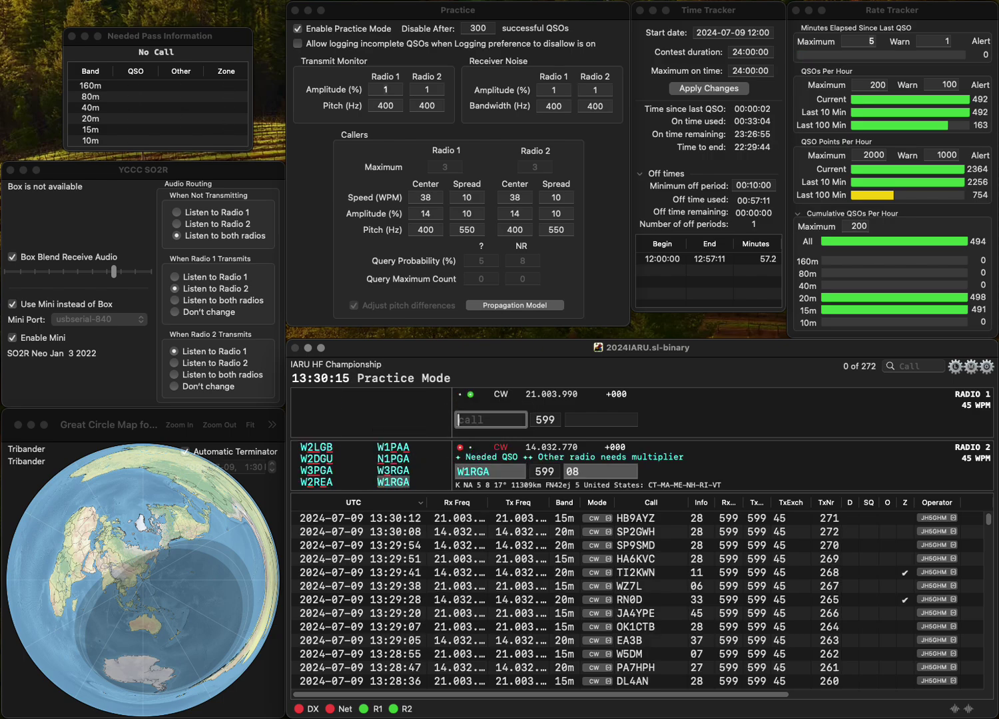
text(R6FY)
key(Return)
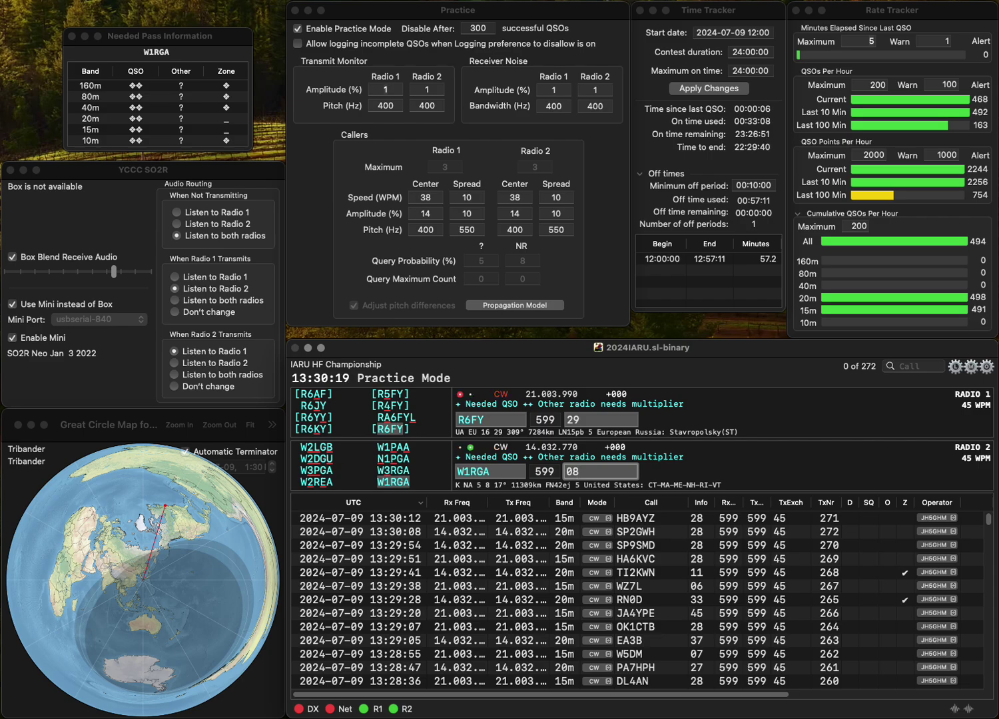
key(Return)
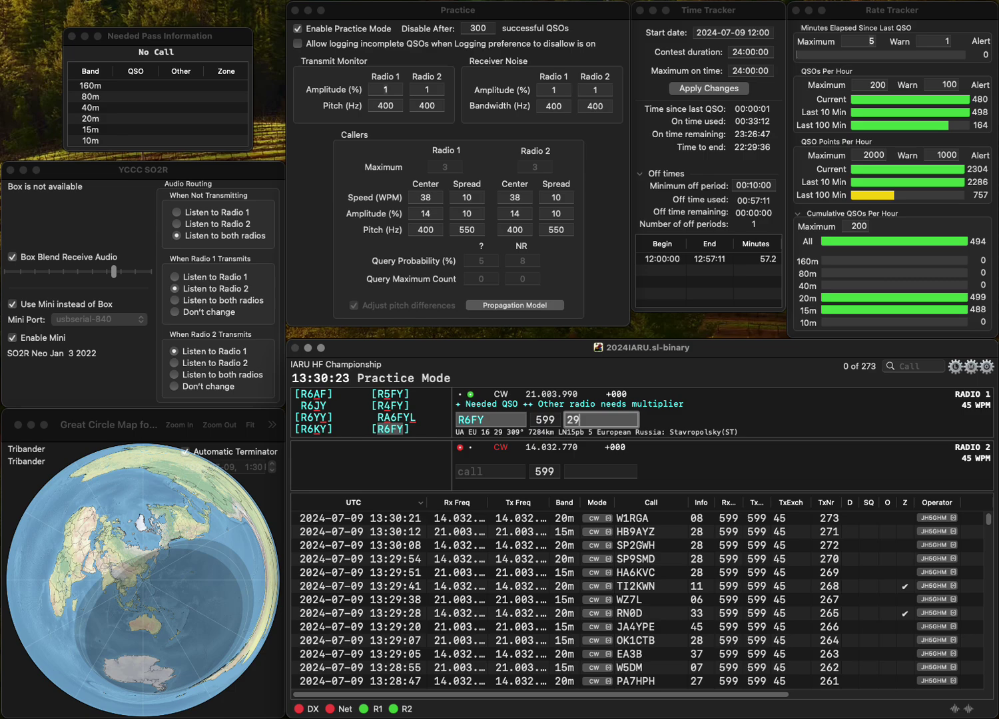
key(Return)
text(F8)
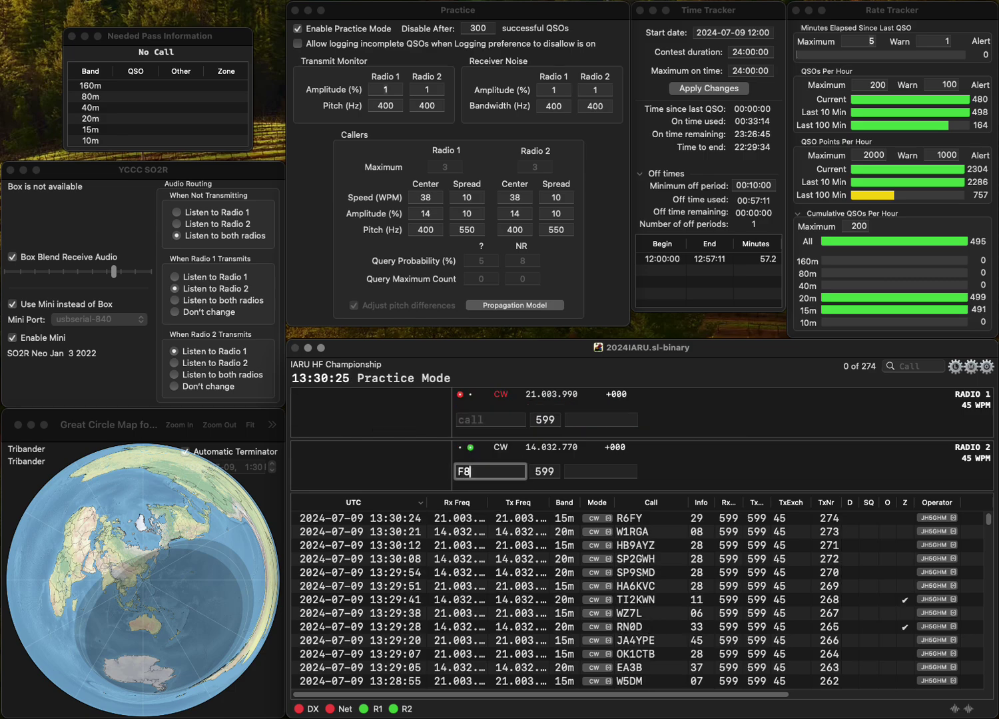
text(NJ)
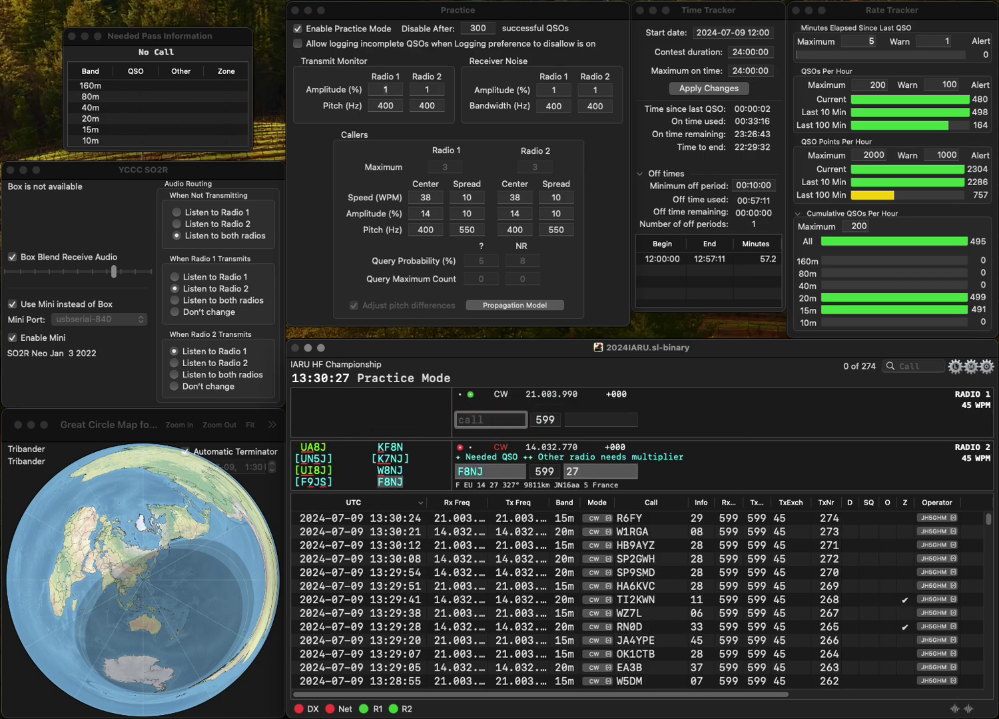
text(8RE)
key(Return)
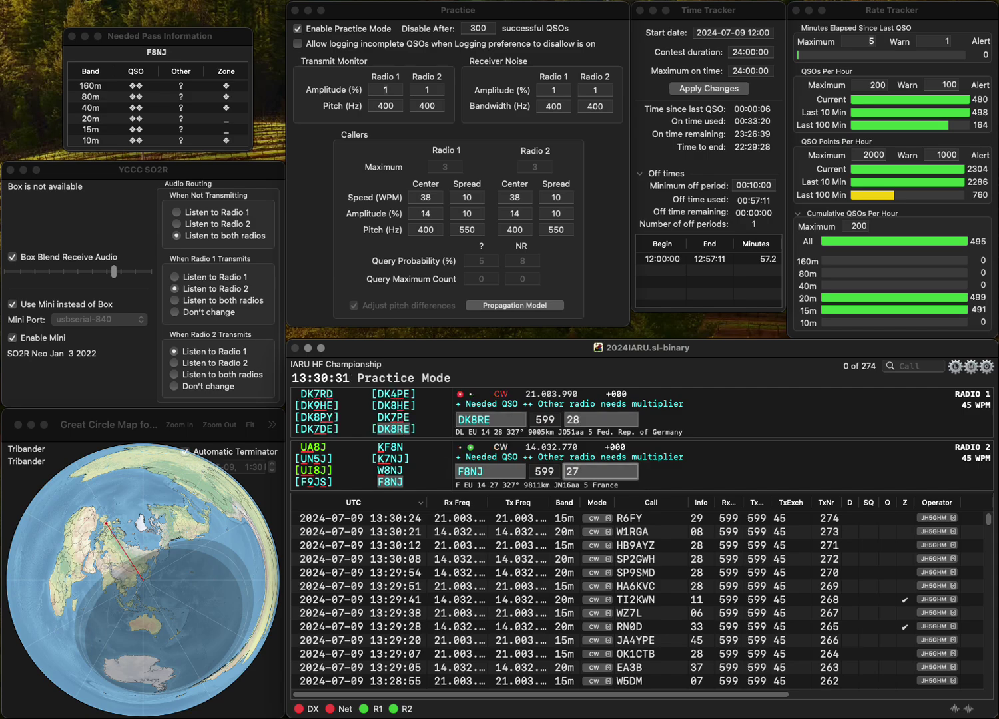
key(Return)
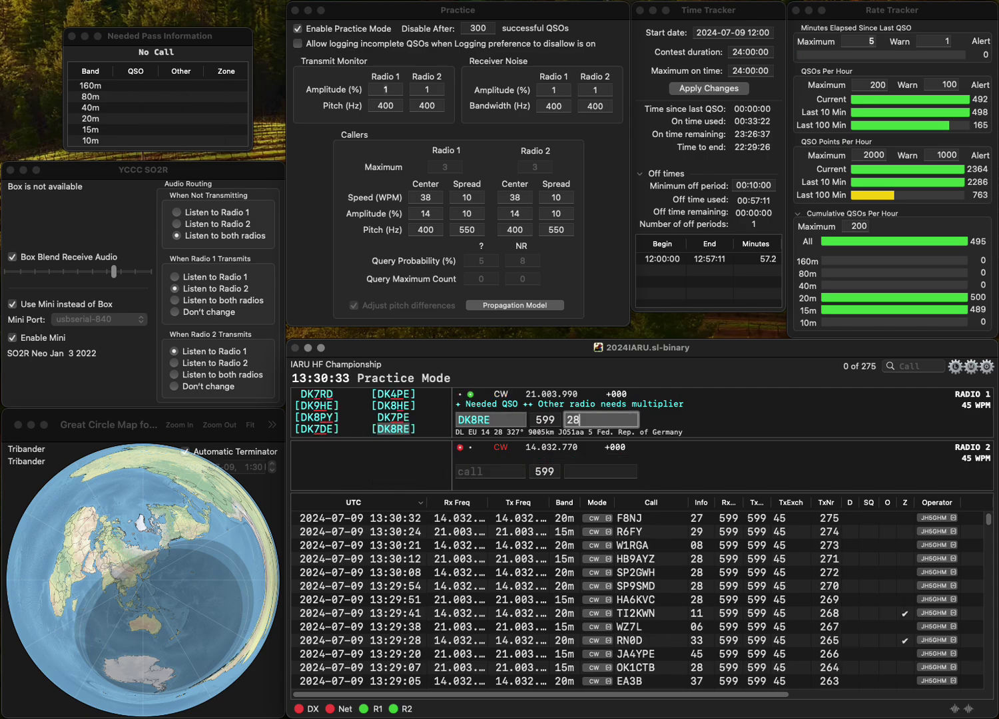
key(Return)
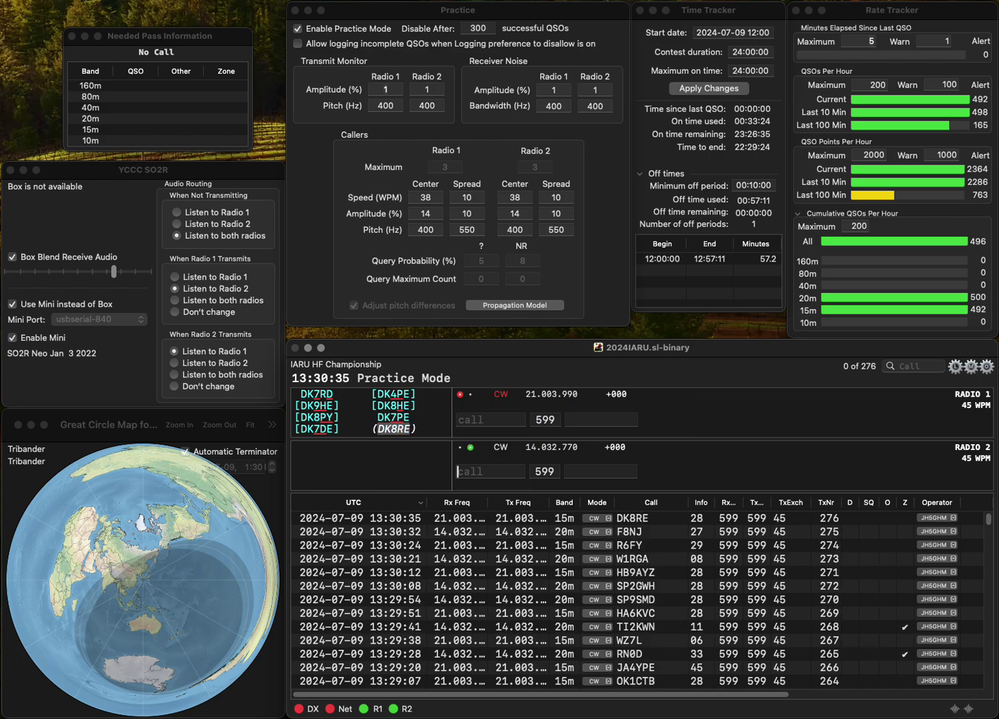
- Correct the mistyped 20m call WBGMP to W6GMP and send its exchange
text(WBGMP)
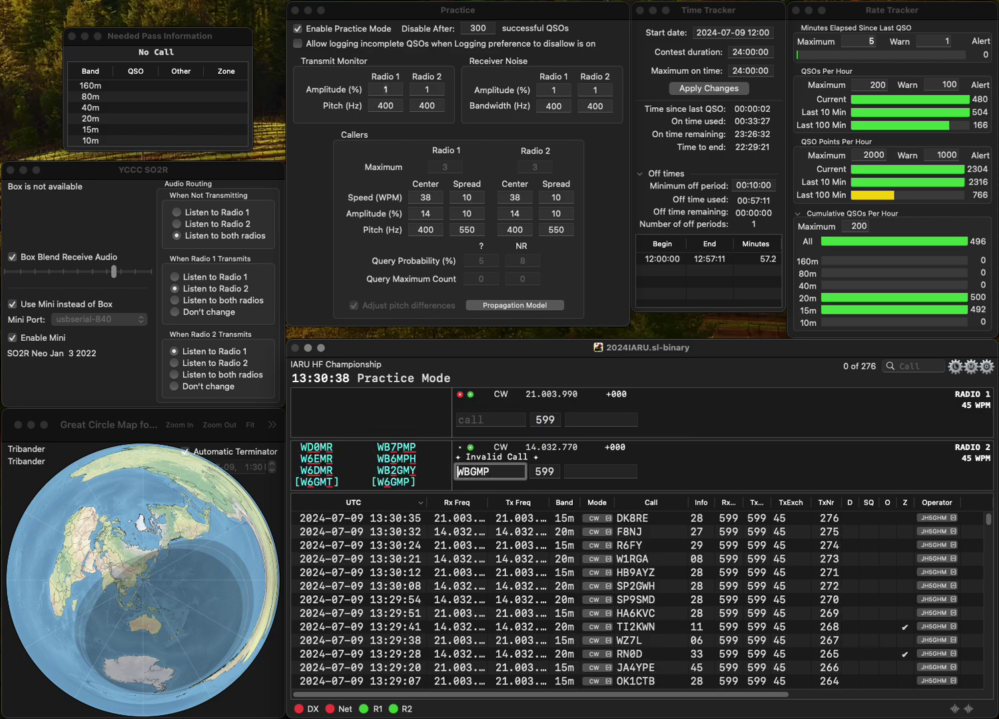
key(Right)
key(Delete)
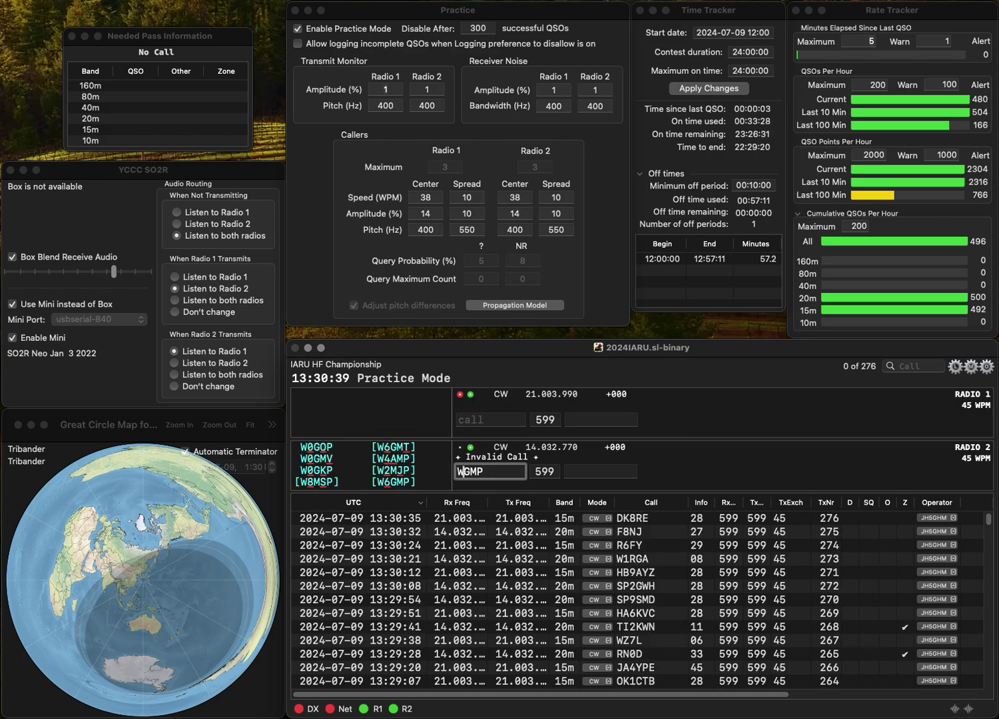
text(6)
key(Return)
- Enter DL2NEW on 15m, fixing the typo, and log the W6GMP contact
text(2DNW)
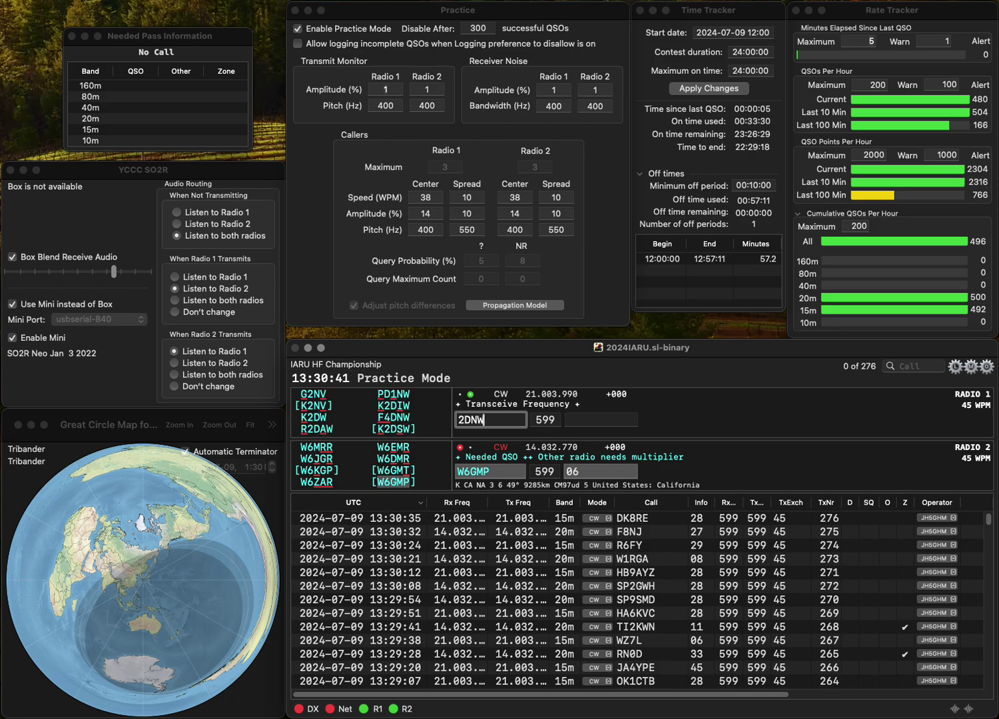
key(Home)
text(DL)
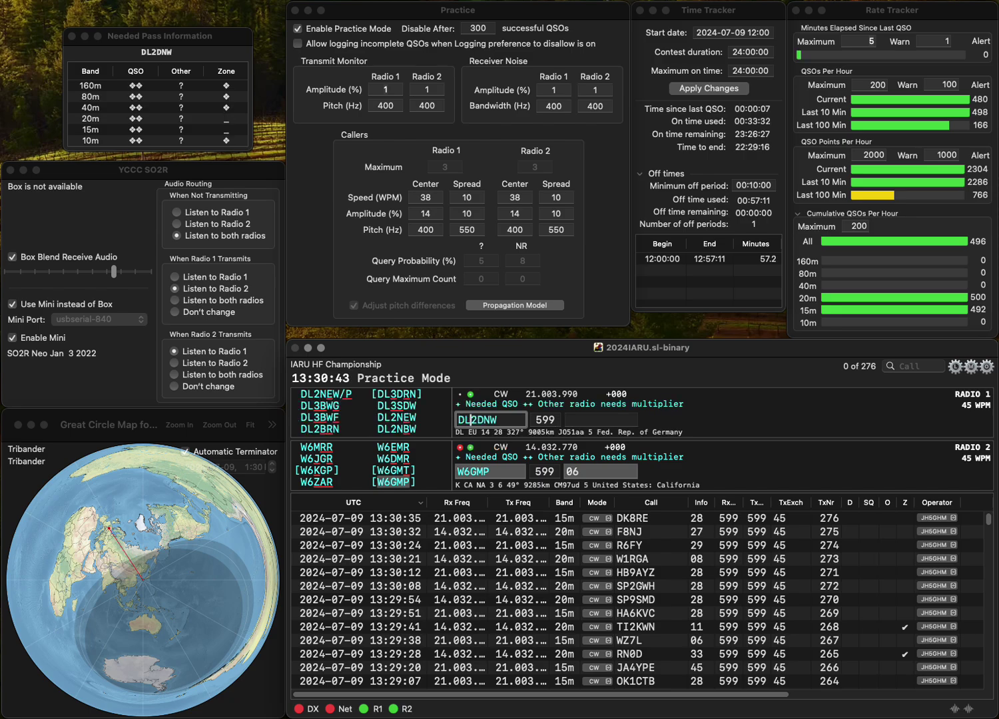
key(Return)
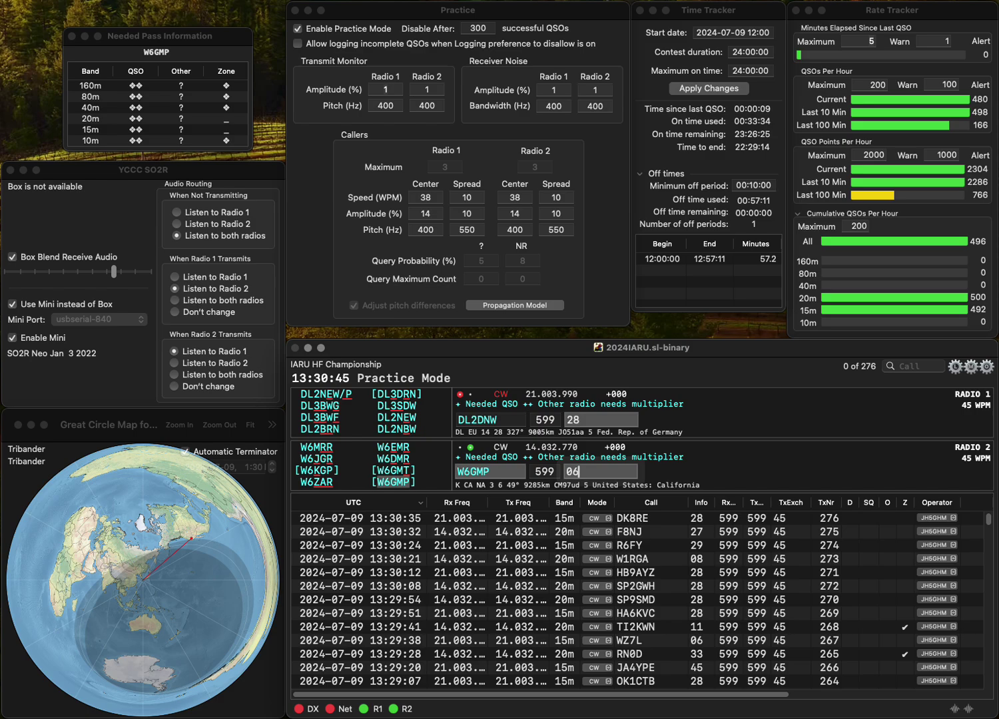
key(Return)
key(Right)
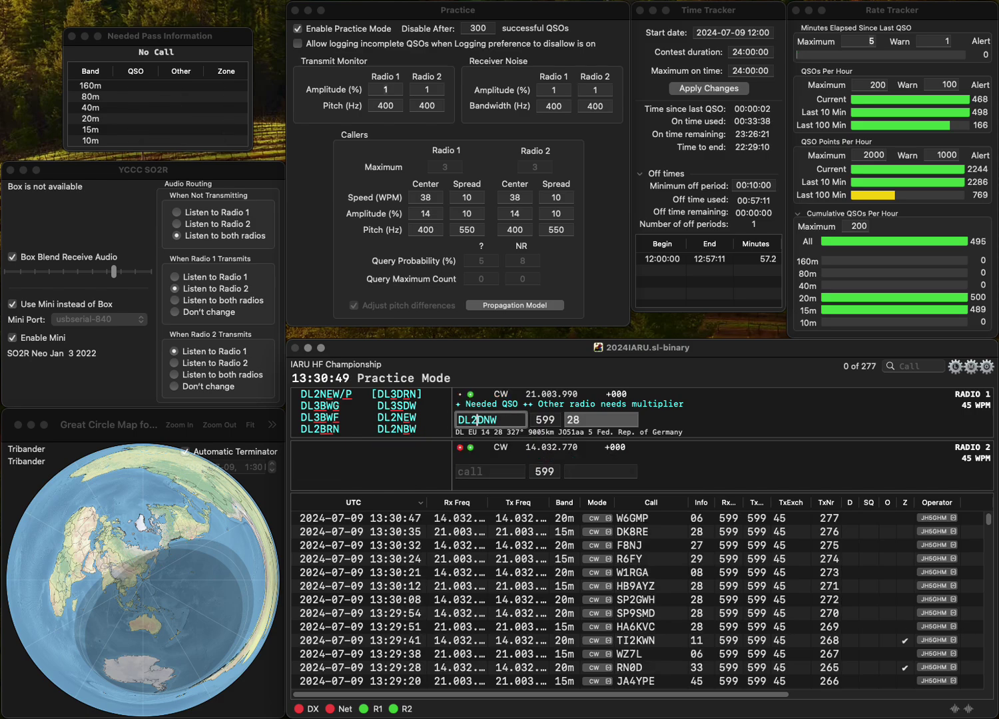
text(NE)
key(Return)
- Send the exchange to K2DM on 20m and log both radios' contacts
text(2DM)
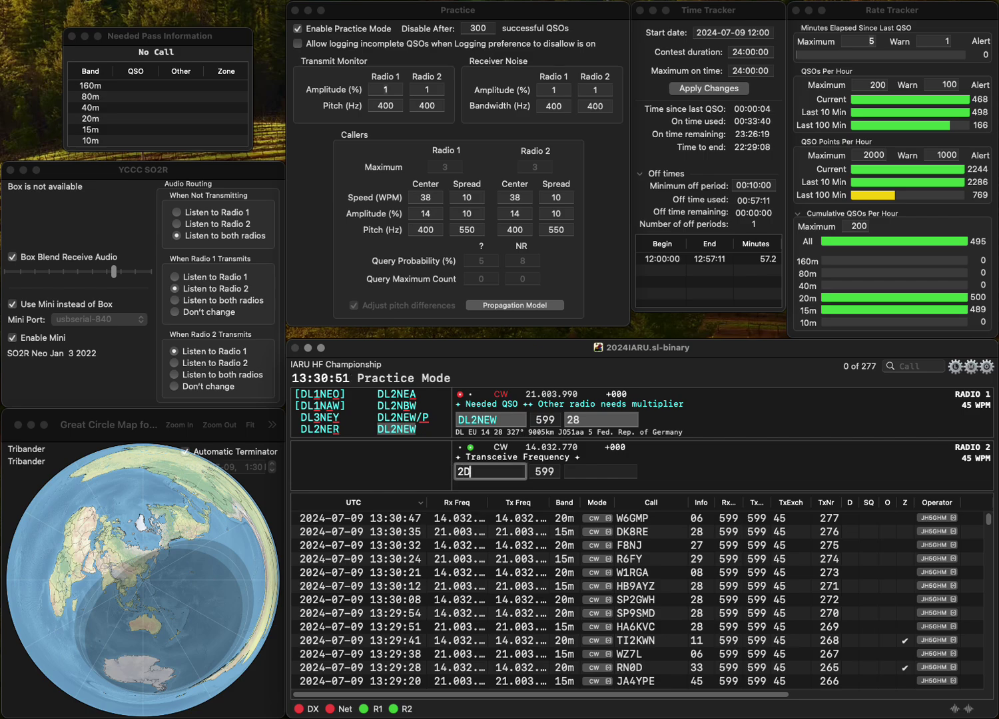
key(Home)
text(K)
key(Return)
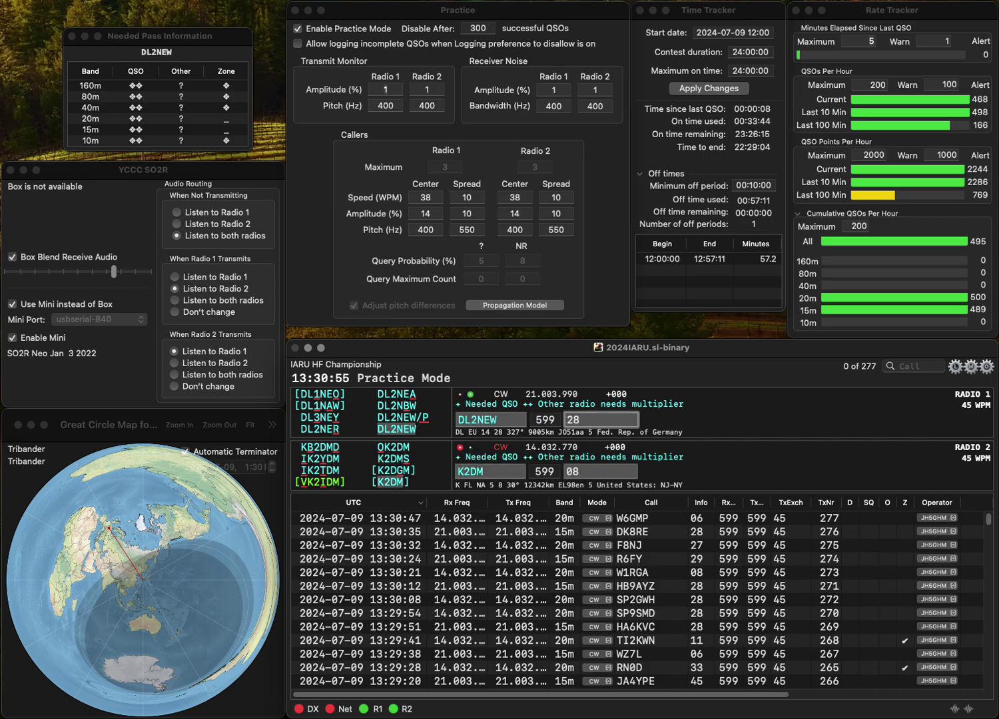
key(Return)
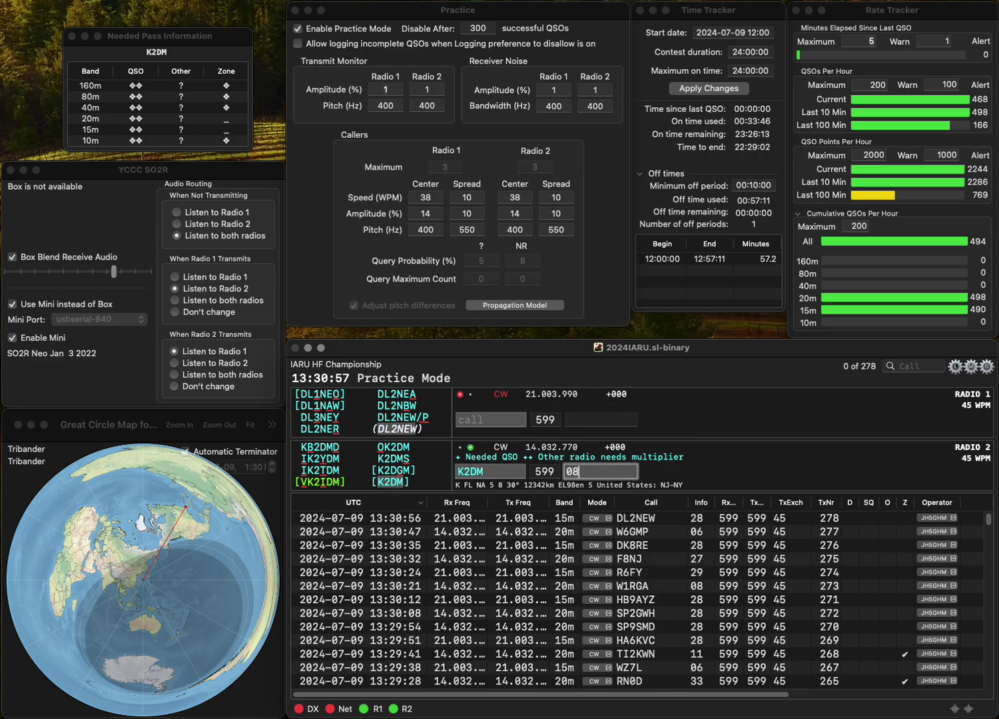
key(Return)
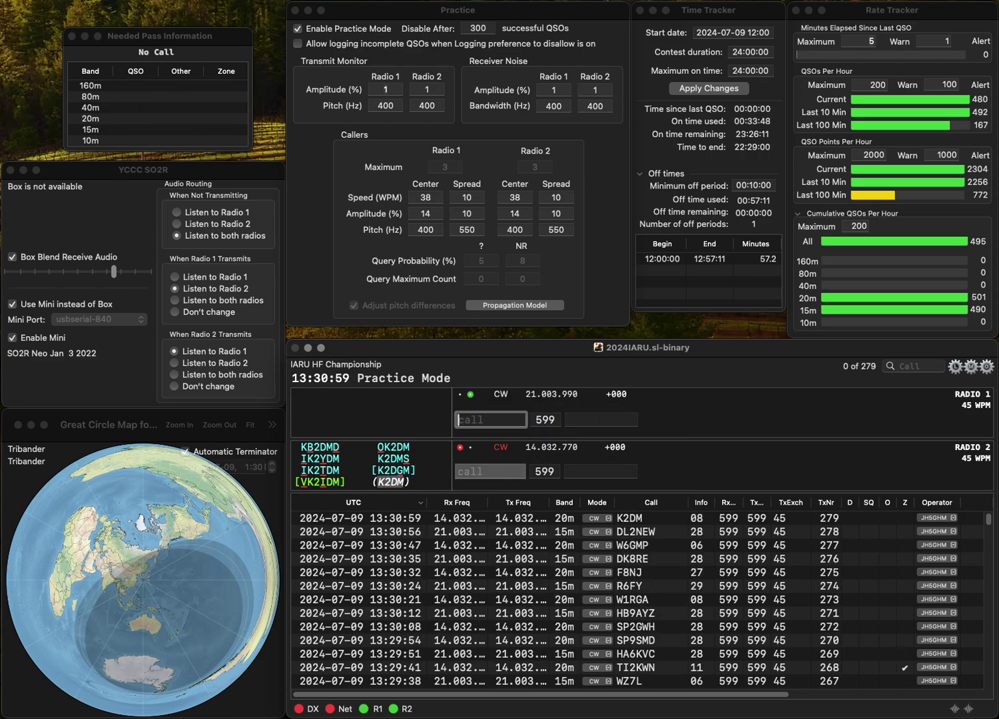
text(JA8YT)
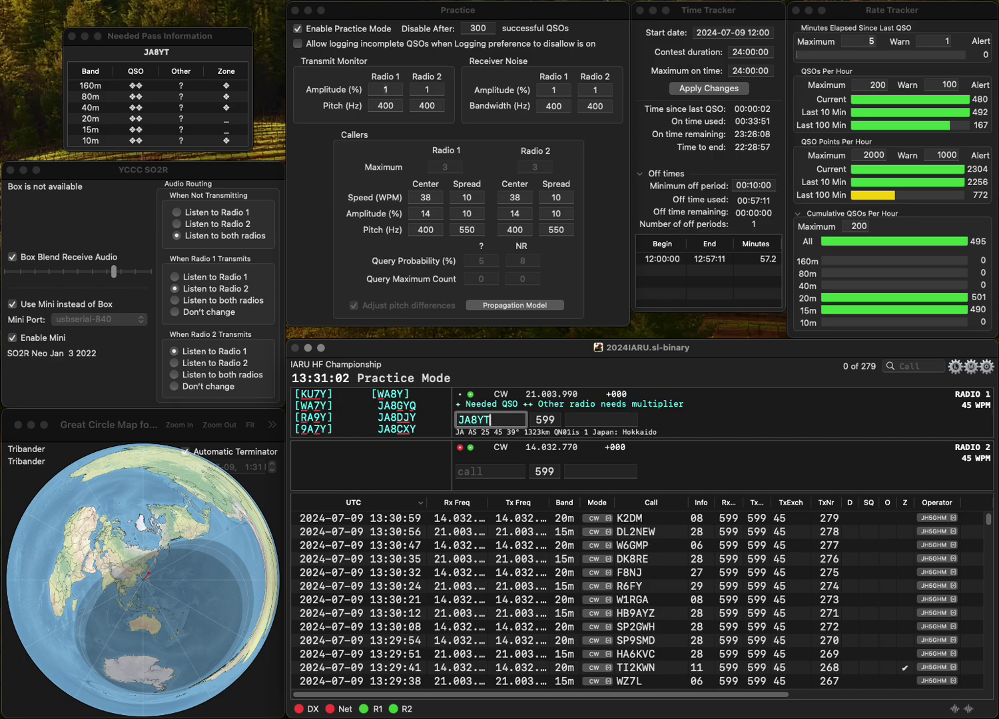
key(BackSpace)
text(CTV)
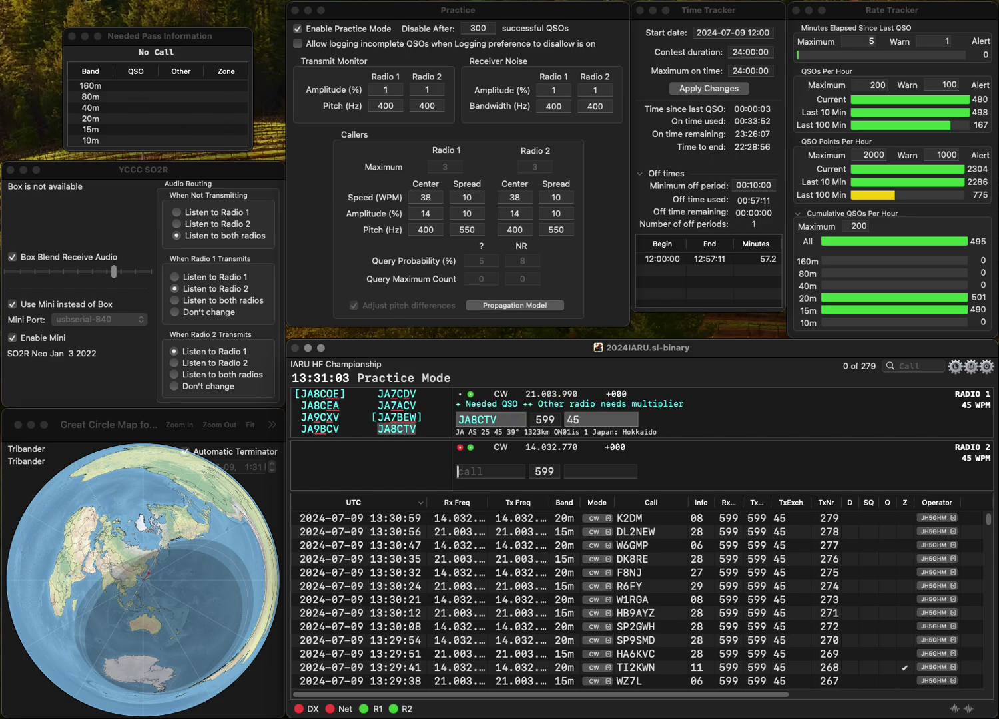
key(Return)
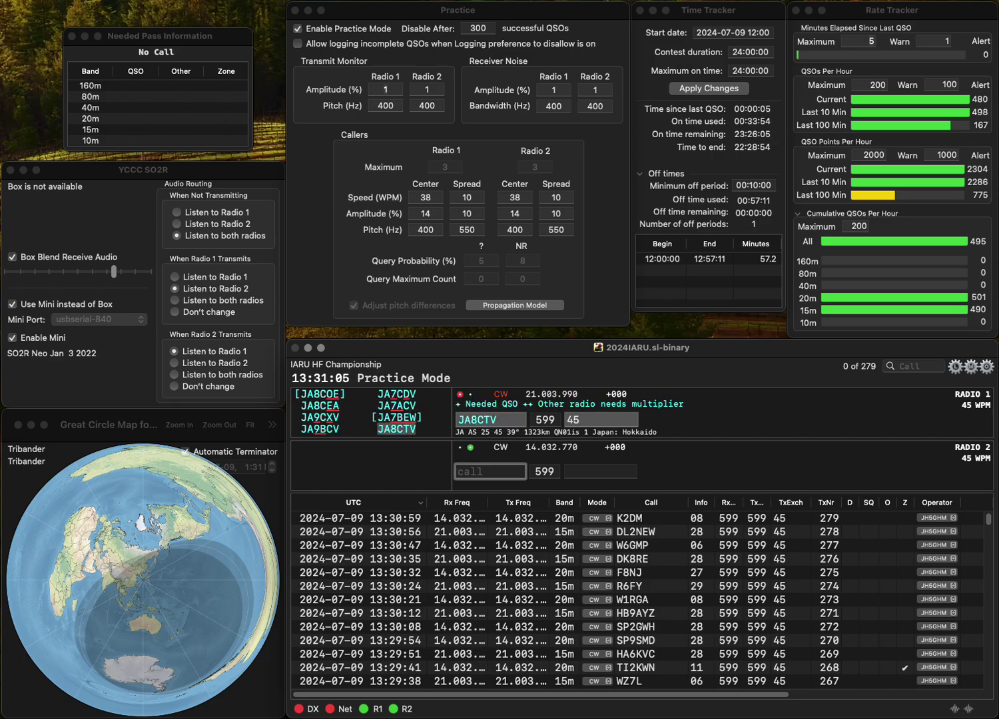
text(DL7VSN)
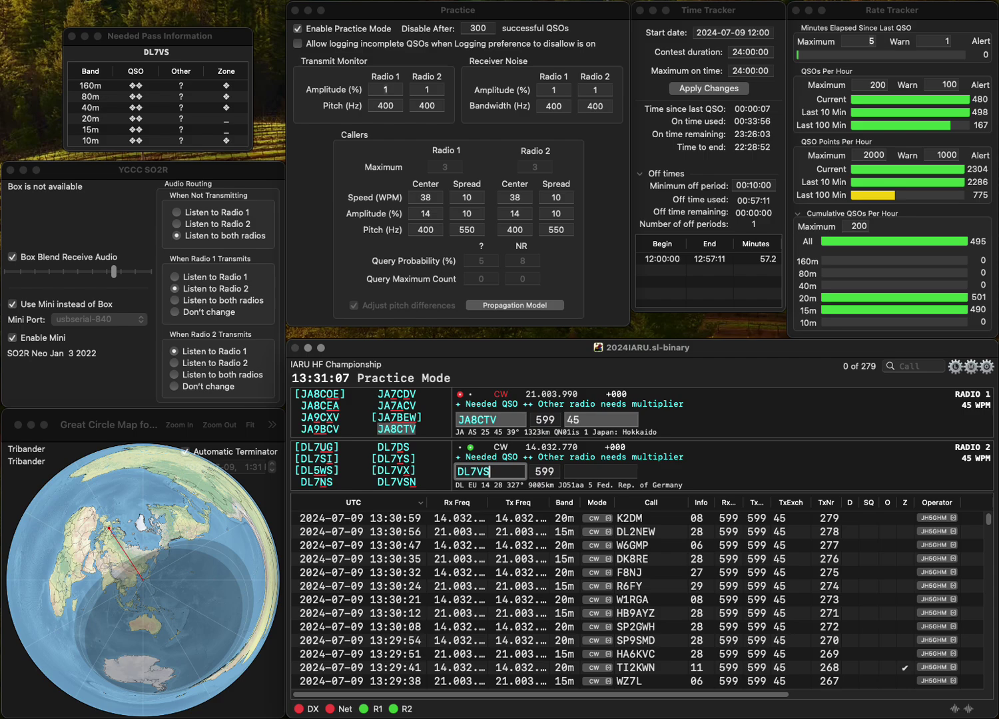
key(Return)
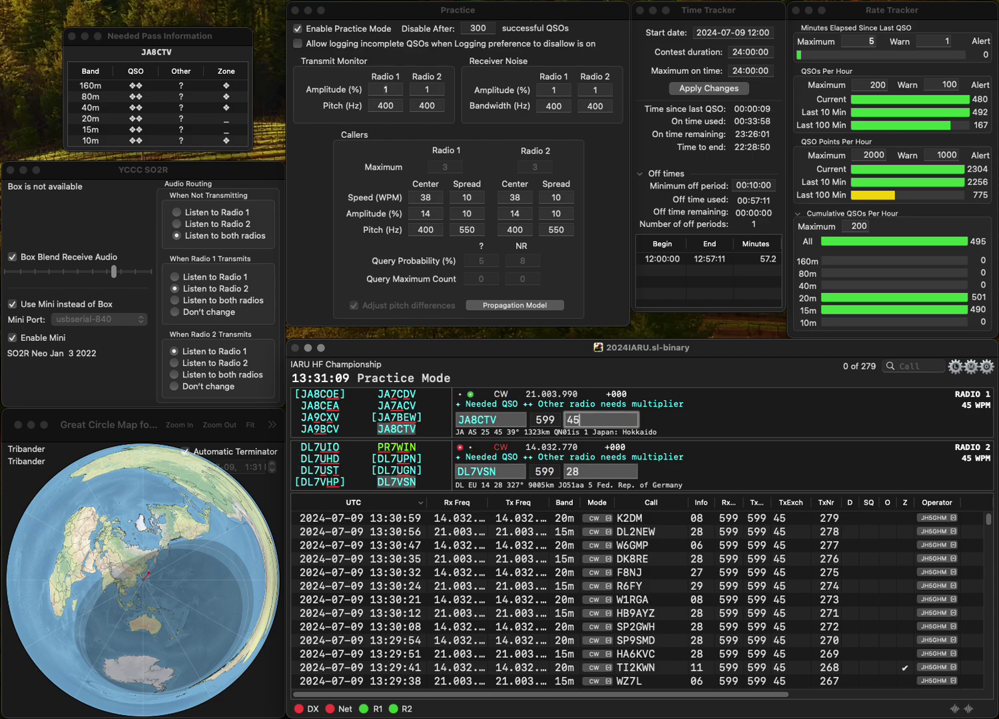
key(Return)
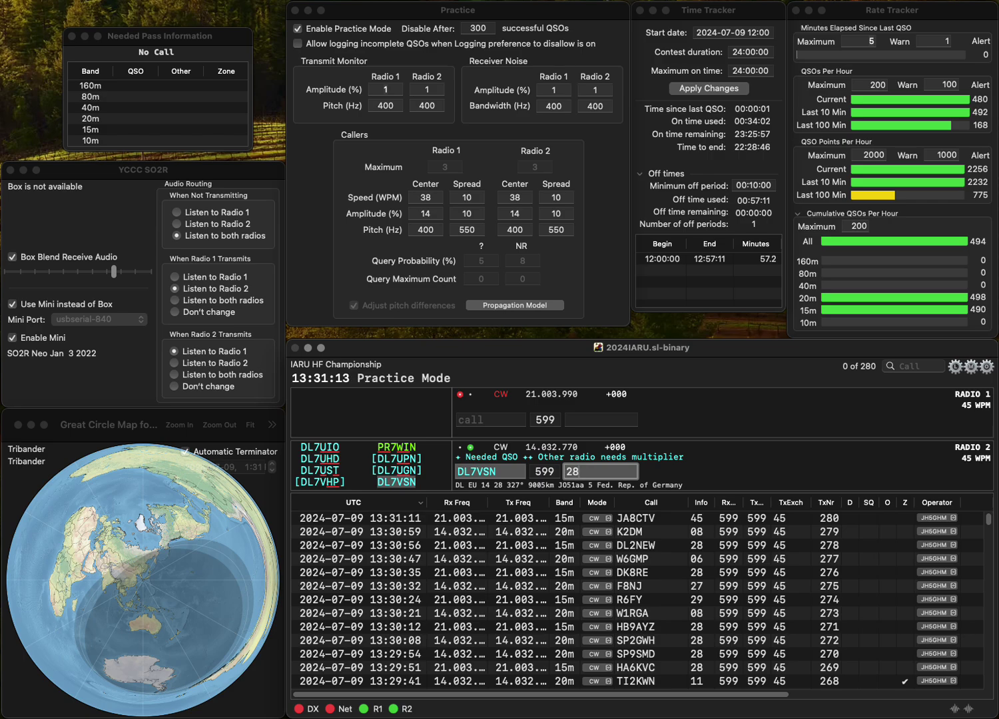
key(Return)
text(NA)
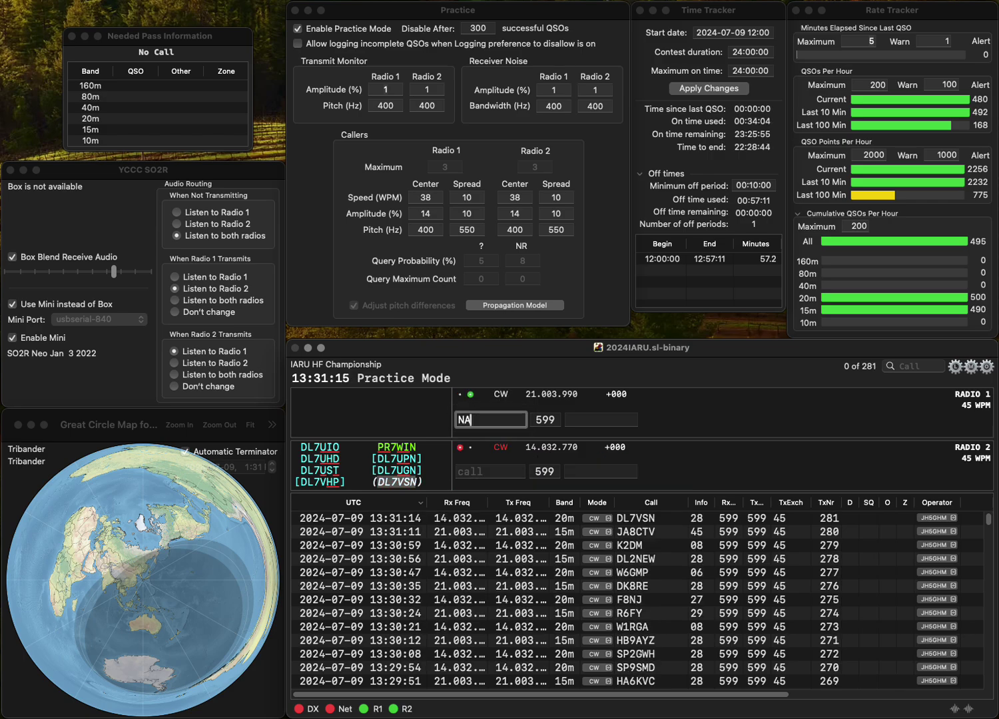
text(6NA)
key(Return)
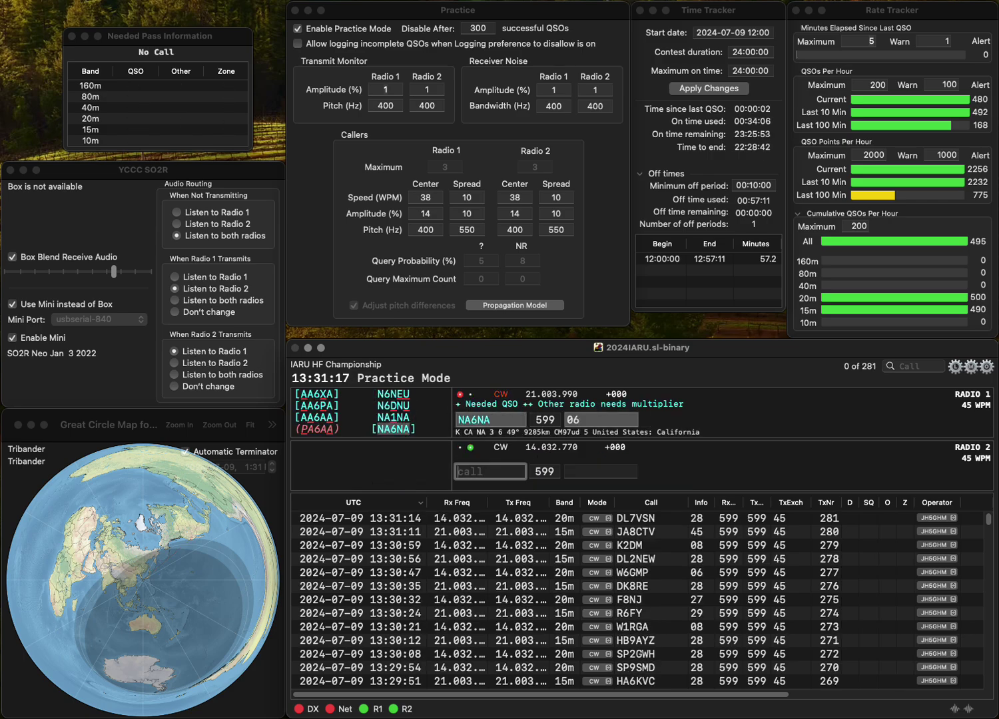
text(EIS)
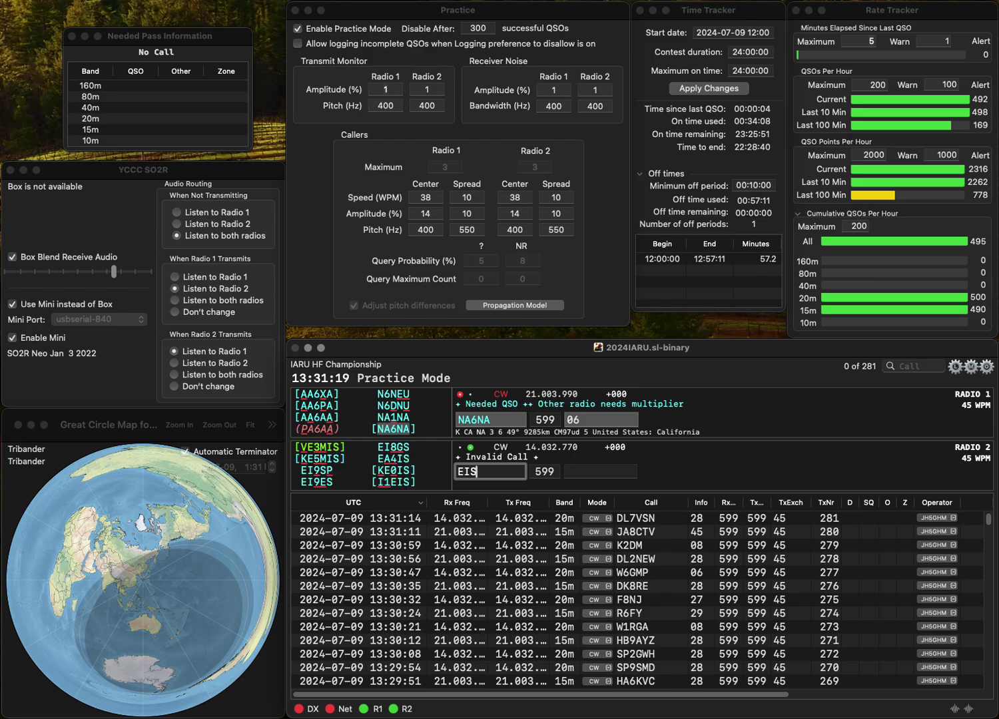
text(I)
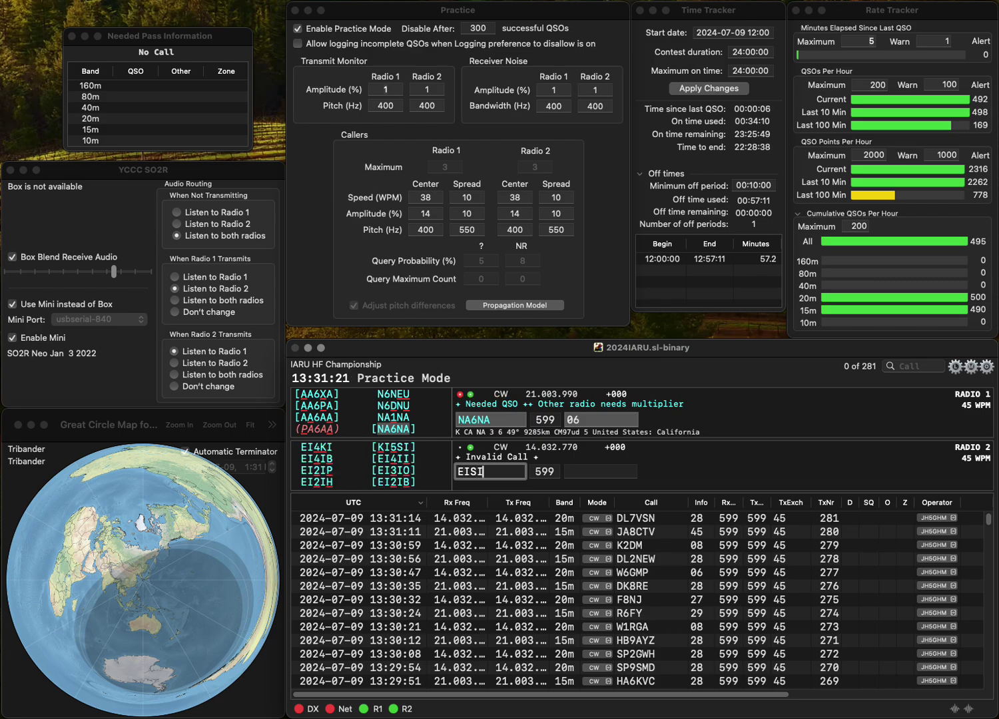
key(Up)
key(Return)
- Fix the mistyped 20m call to EI4II and send its exchange
key(Down)
key(BackSpace)
key(BackSpace)
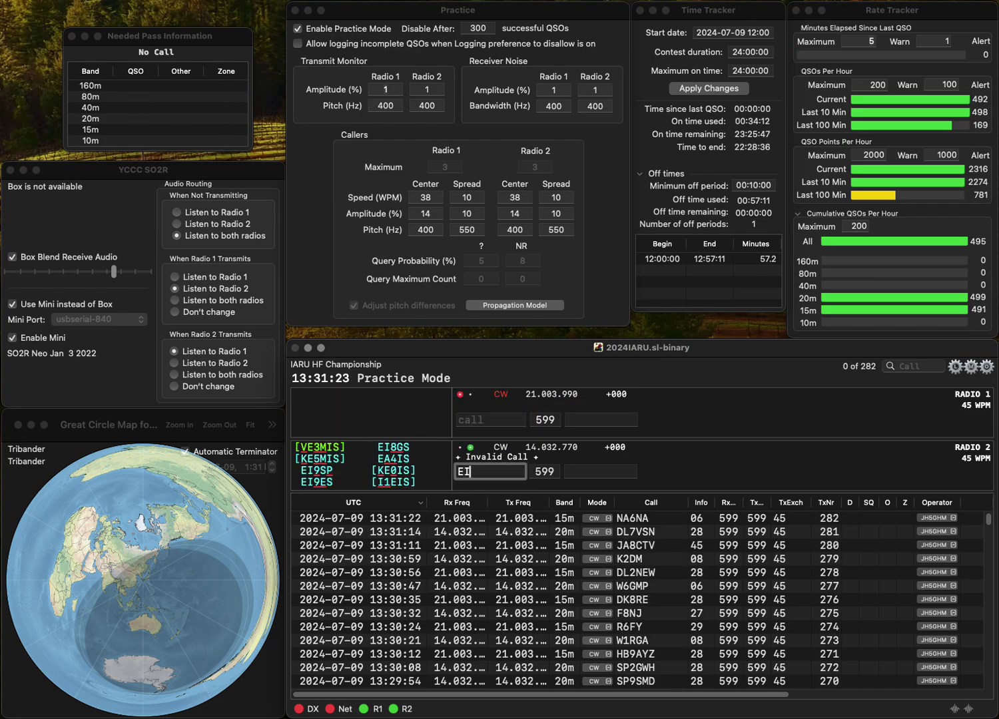
text(4I)
text(EI)
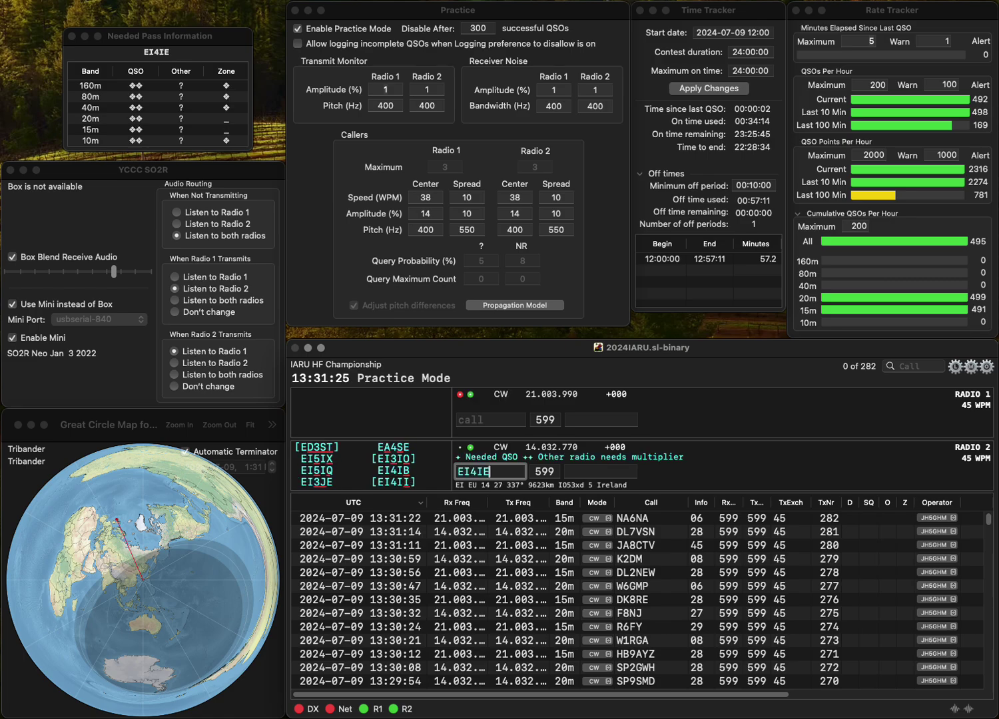
key(BackSpace)
key(BackSpace)
text(I)
key(Left)
key(BackSpace)
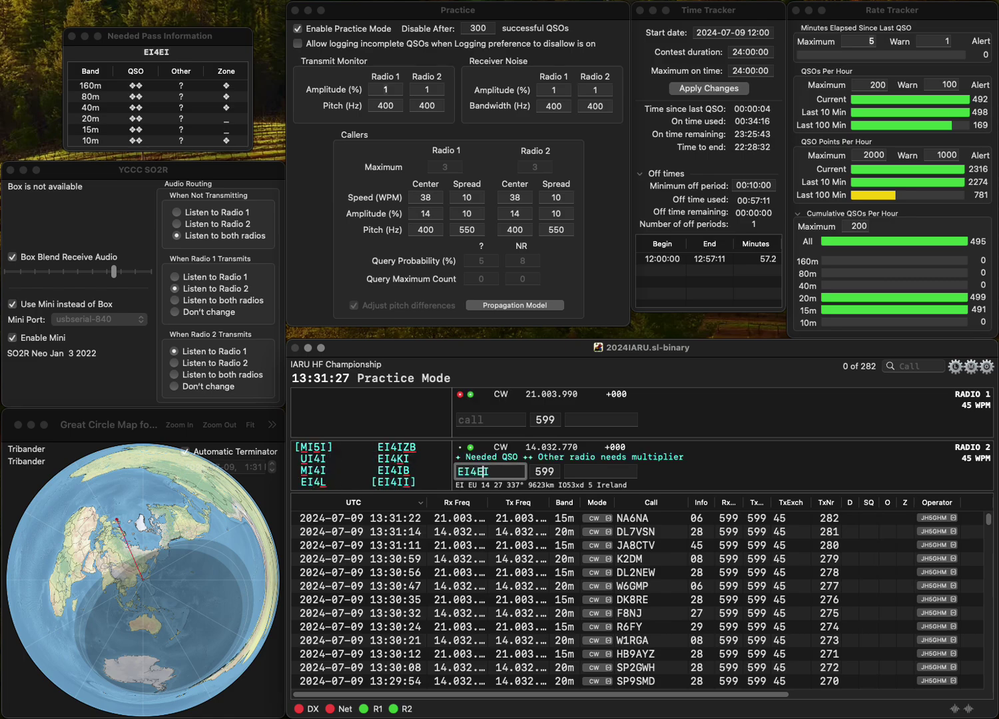
text(E)
key(BackSpace)
text(I)
key(Up)
key(Return)
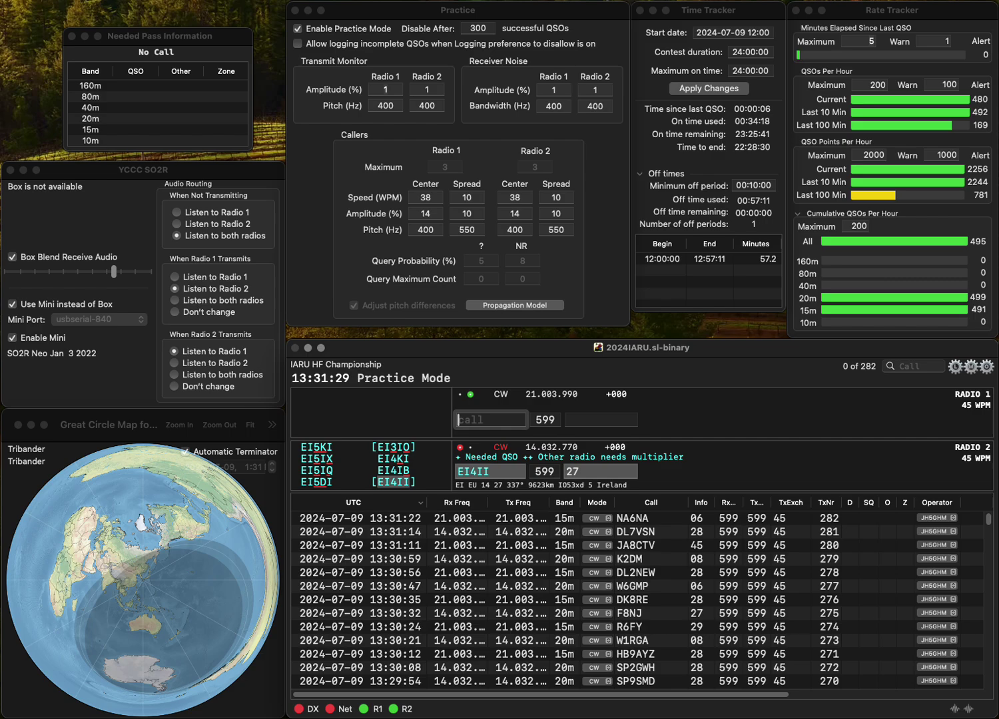
text(R3DHP)
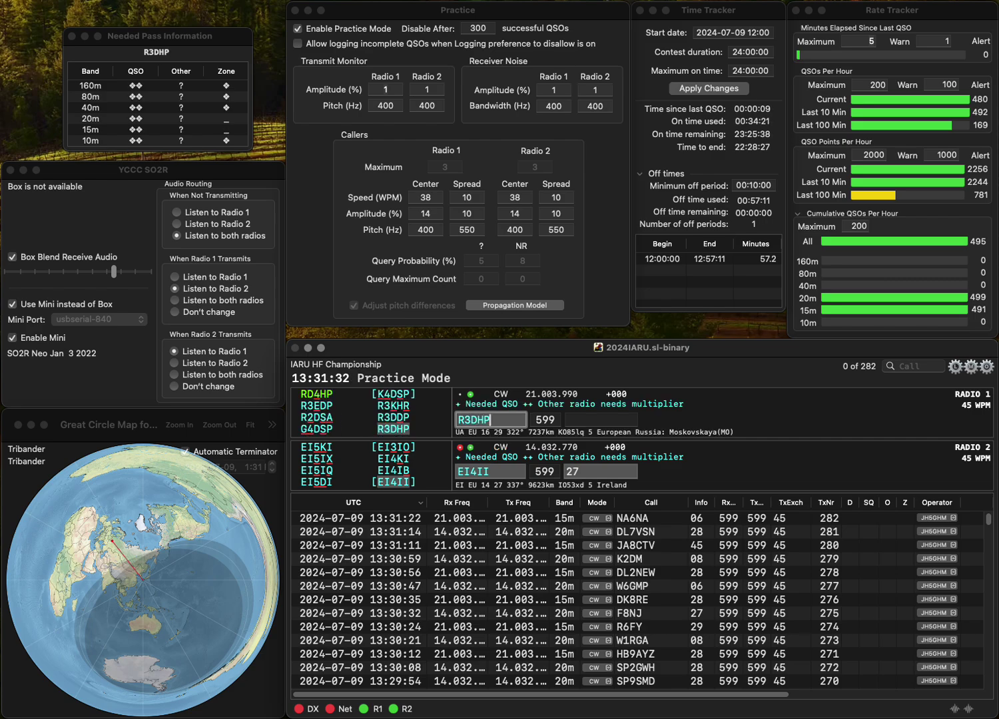
key(Return)
key(space)
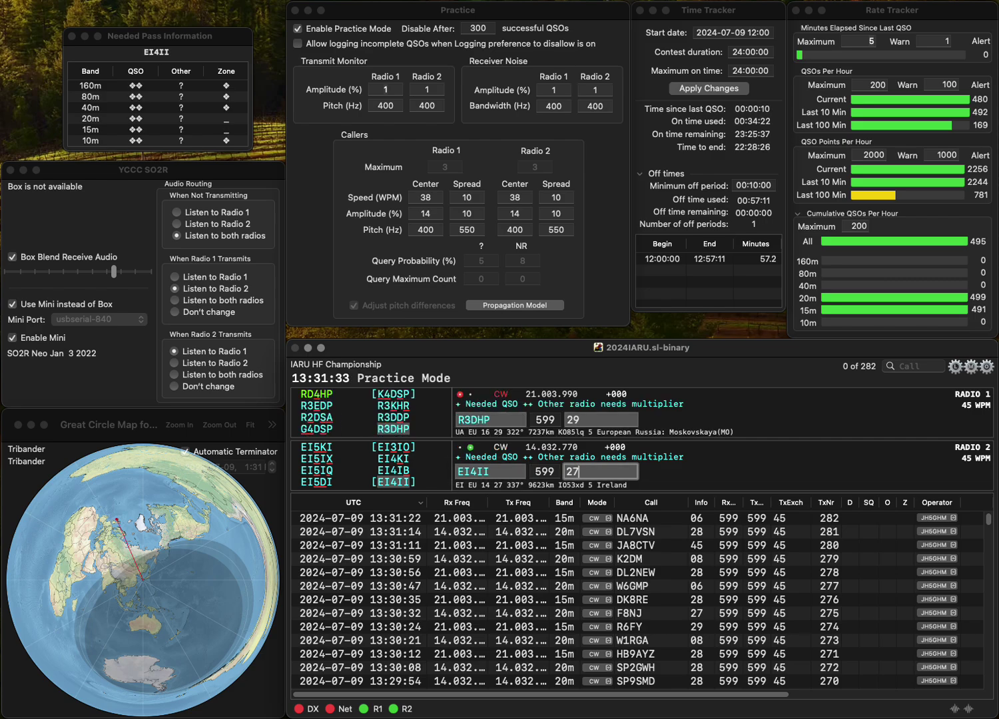
key(Return)
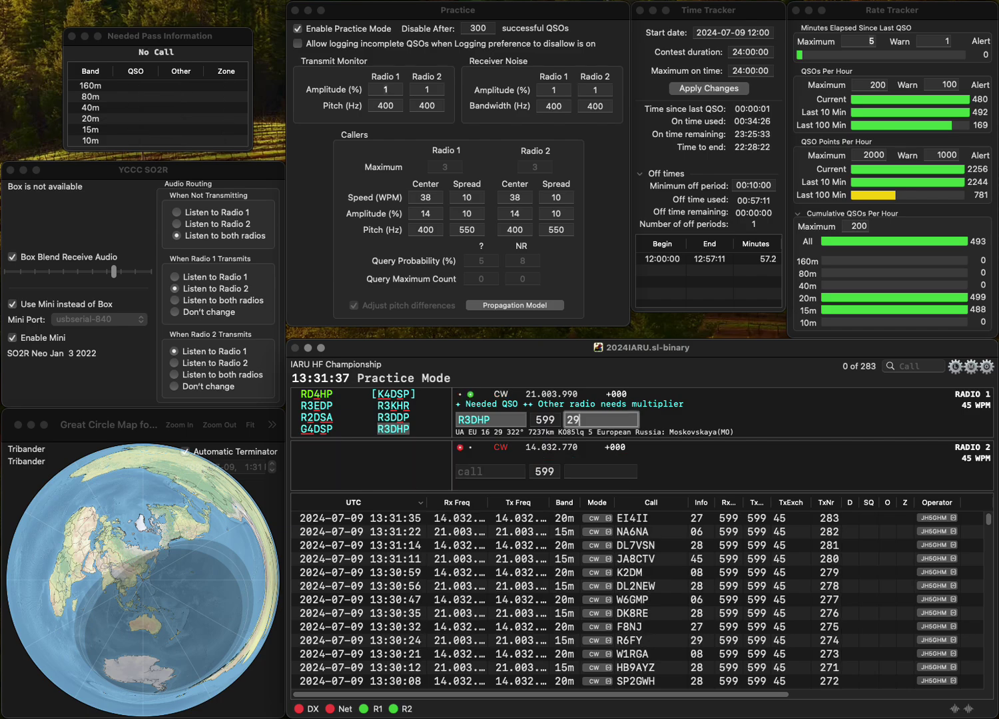
key(Return)
text(D)
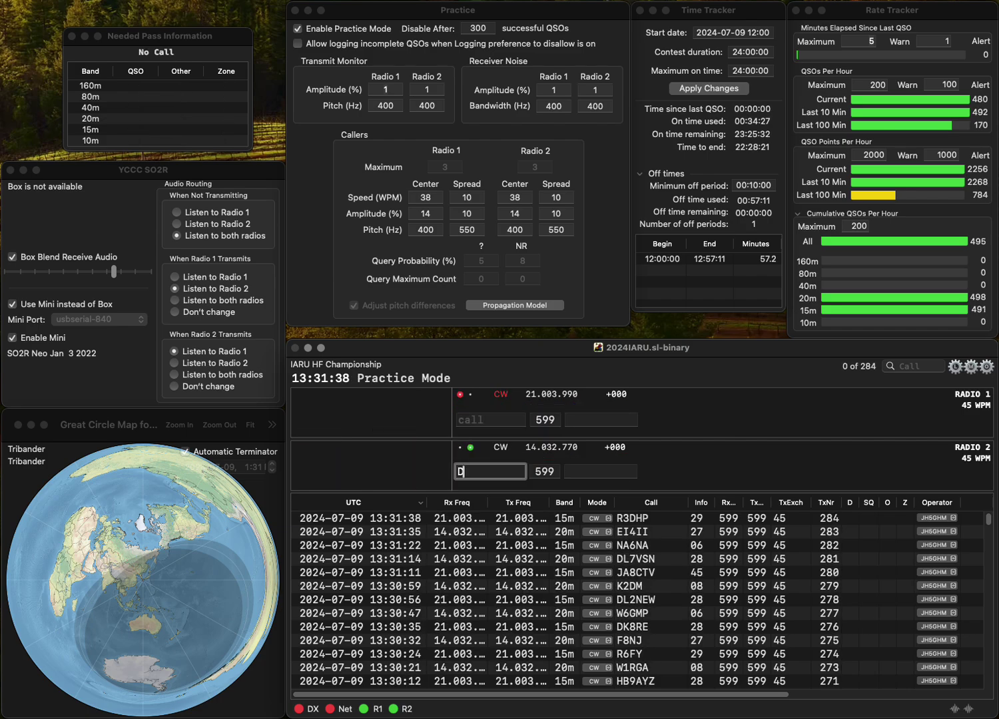
text(H1TL)
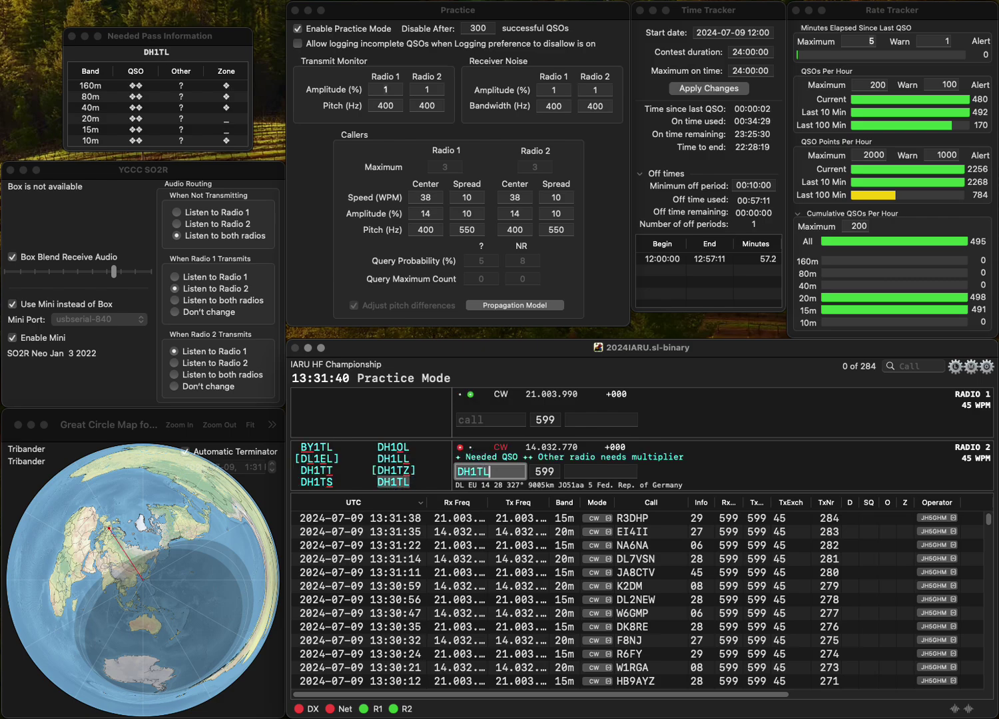
key(Return)
text(UT1)
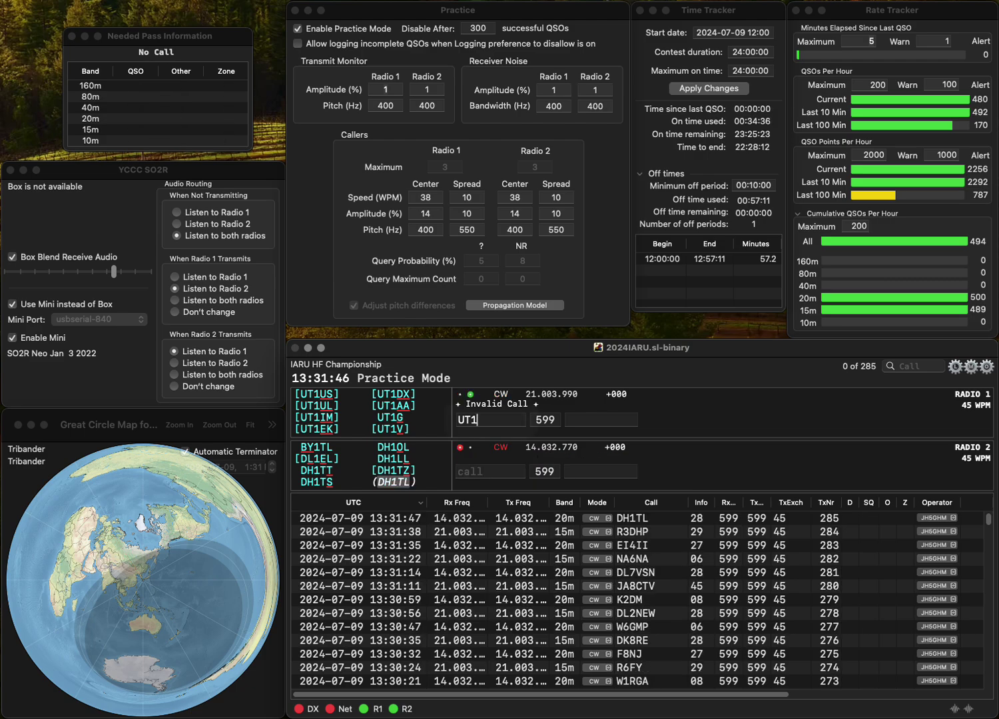
text(PG)
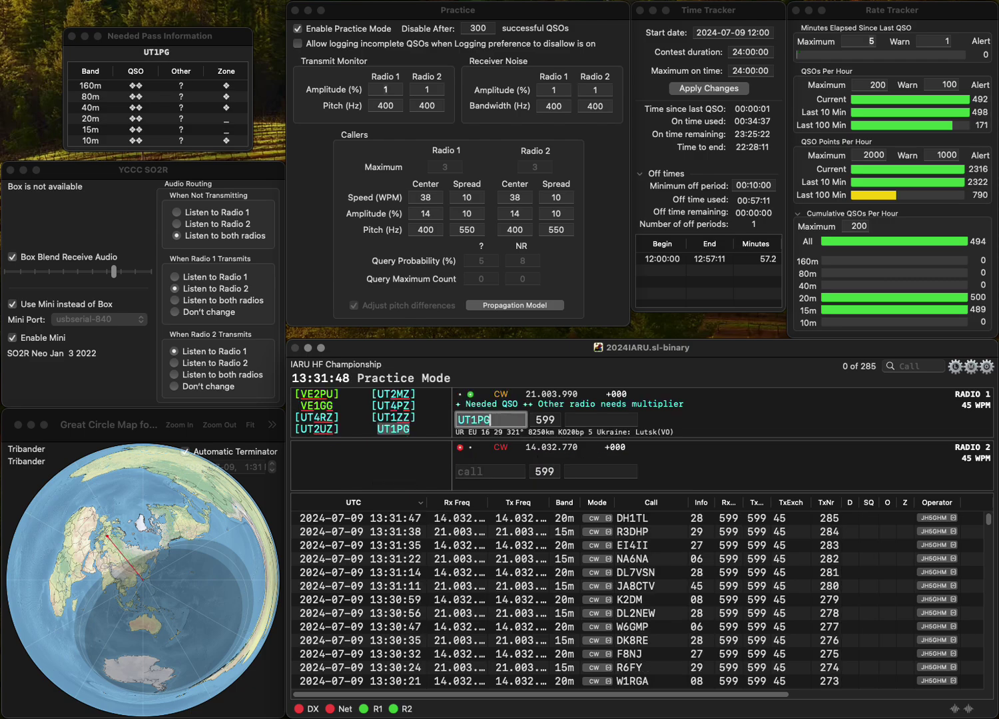
key(Return)
text(SV2HW)
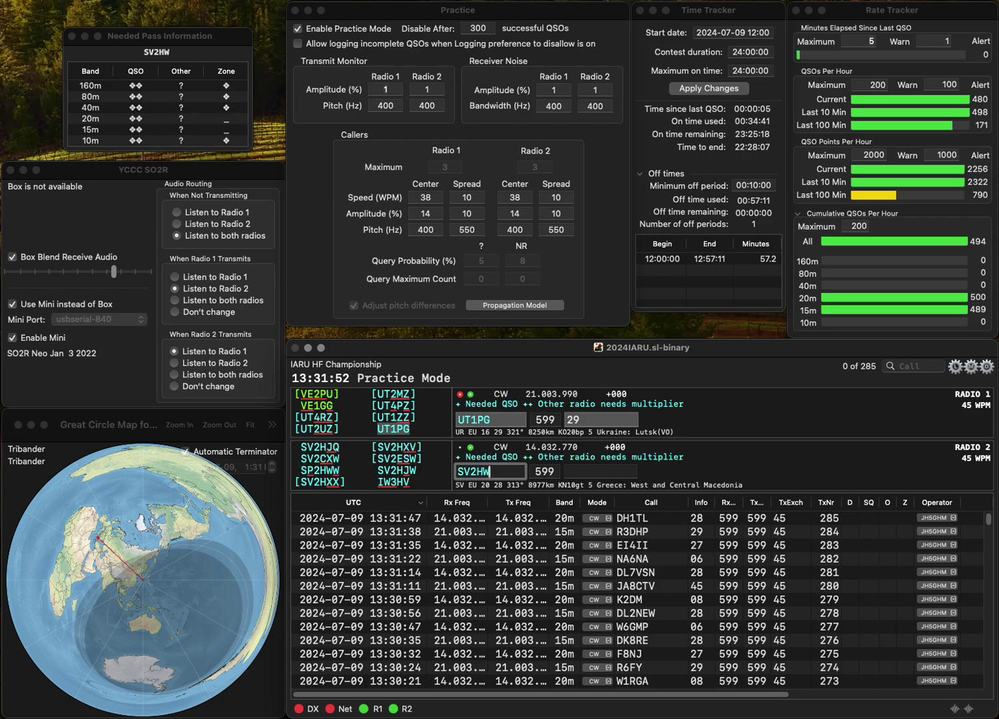
key(Return)
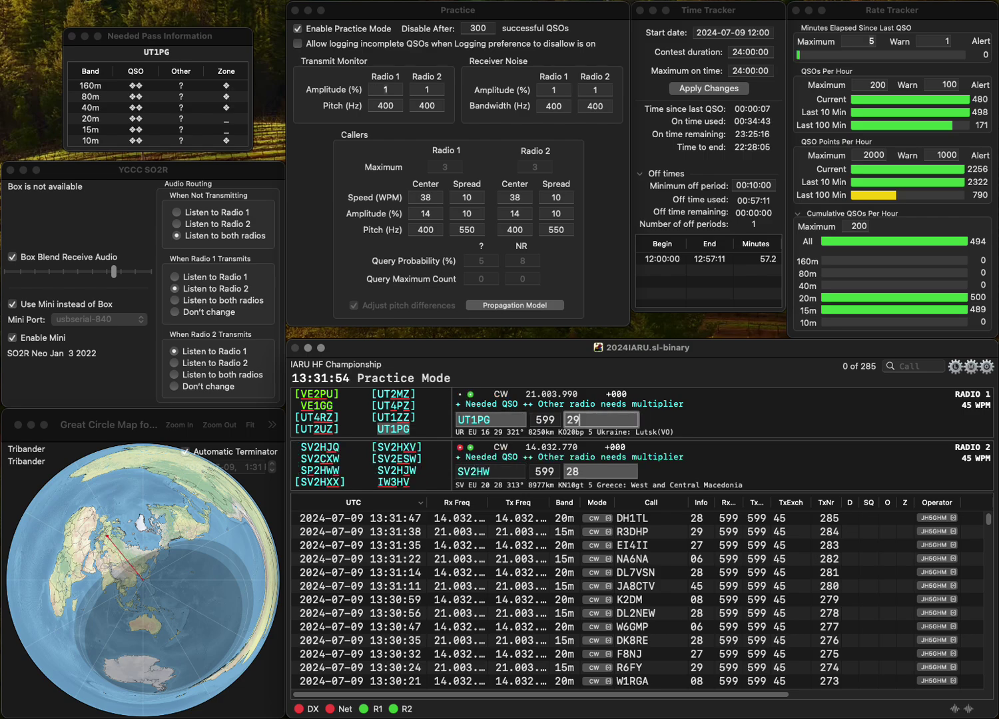
key(Return)
text(SIV3)
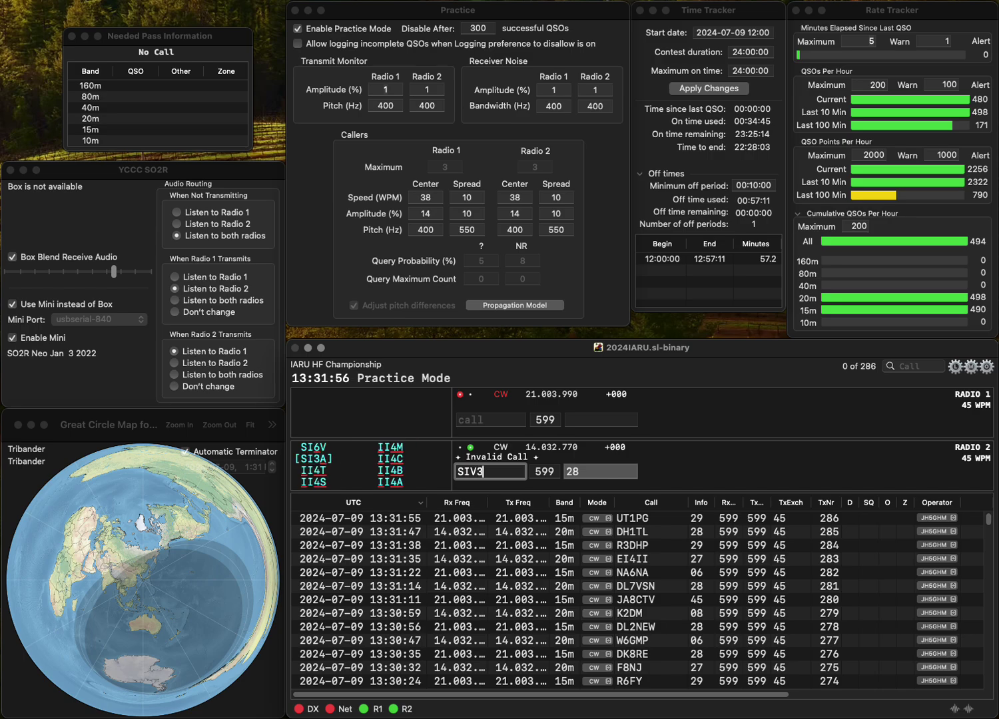
text(HWS)
key(Home)
key(Delete)
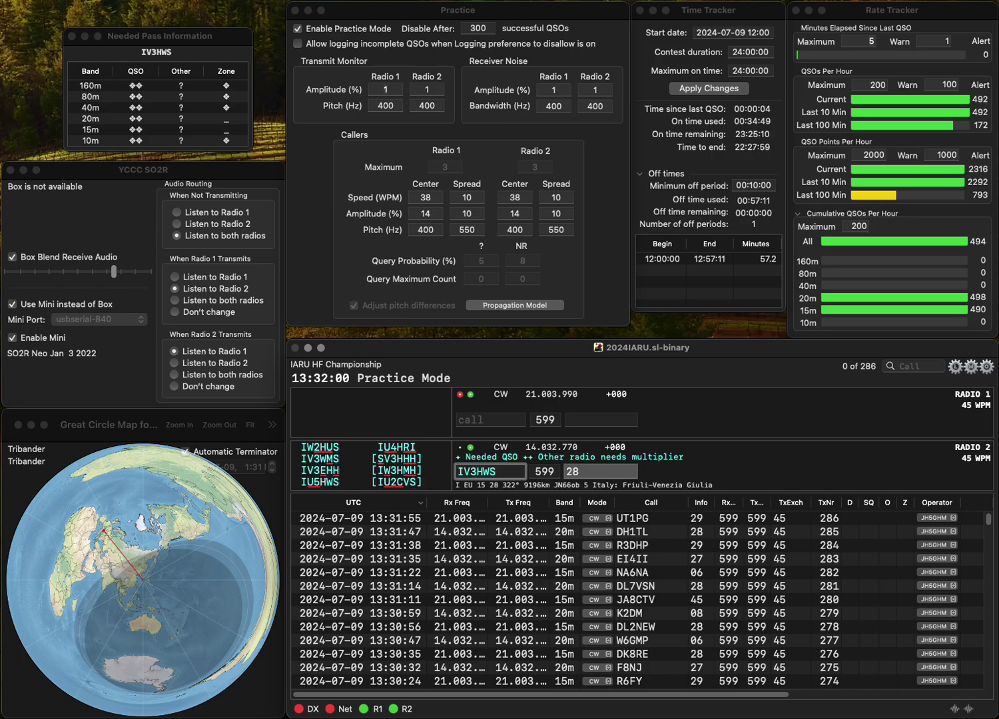
key(Return)
text(G)
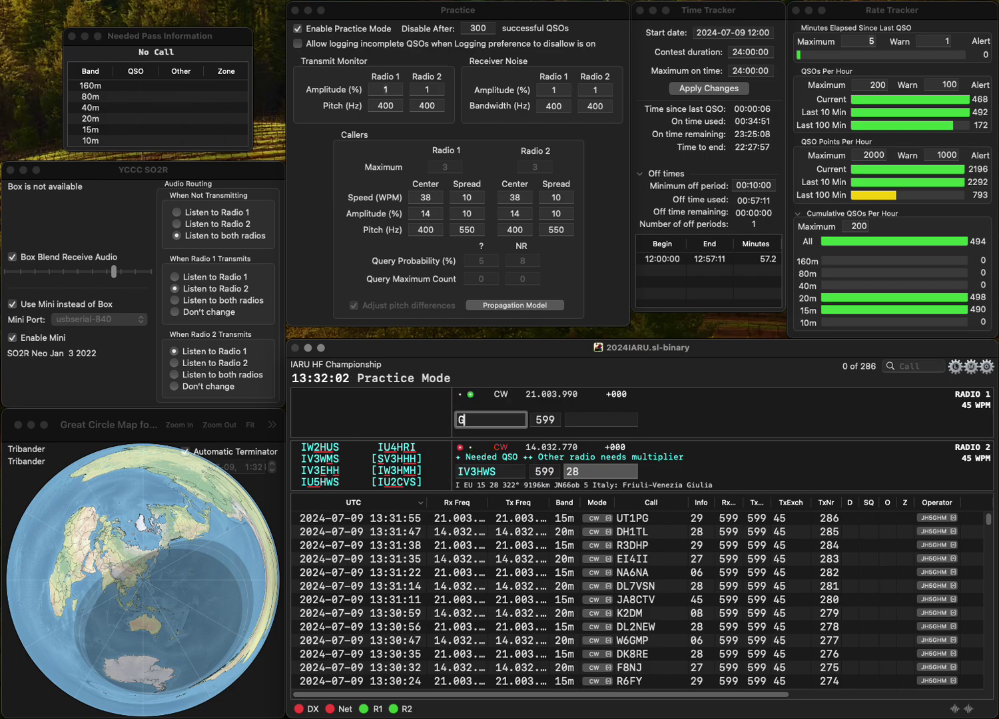
text(0KYH)
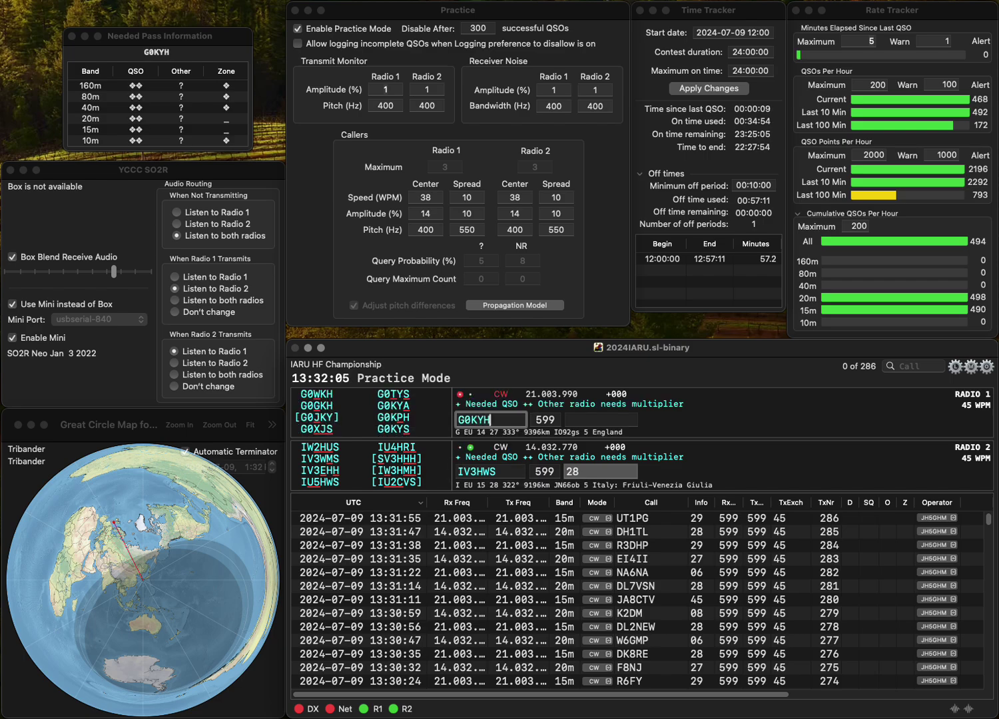
key(BackSpace)
text(S)
key(Return)
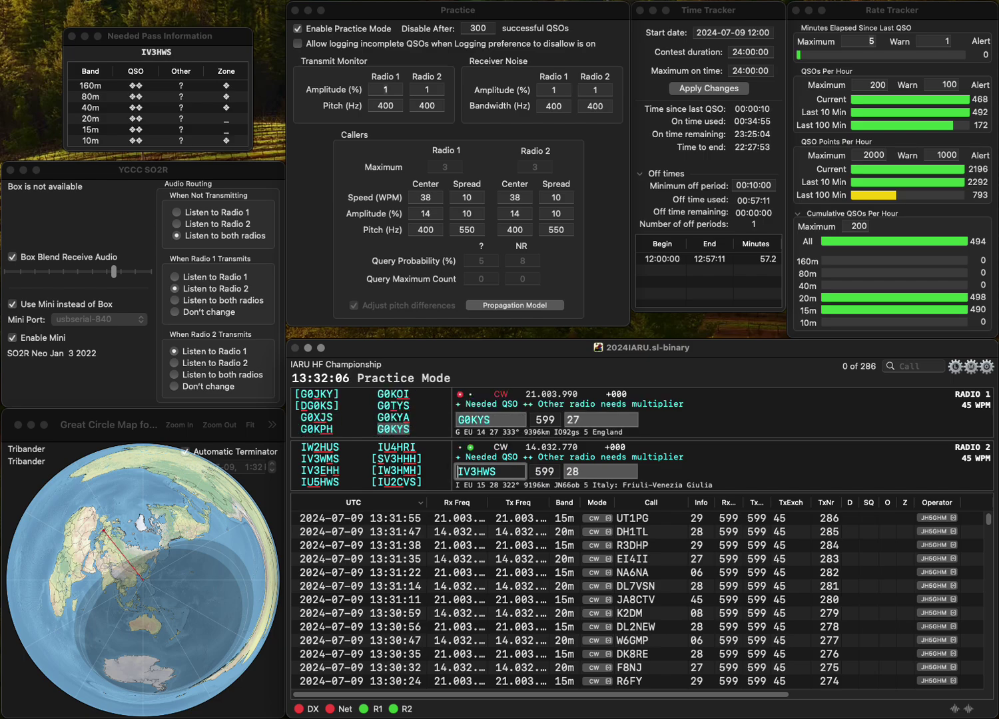
- Correct the 20m call IV3HWS to IU5HWS, resend, and log it
key(Right)
key(Delete)
text(5)
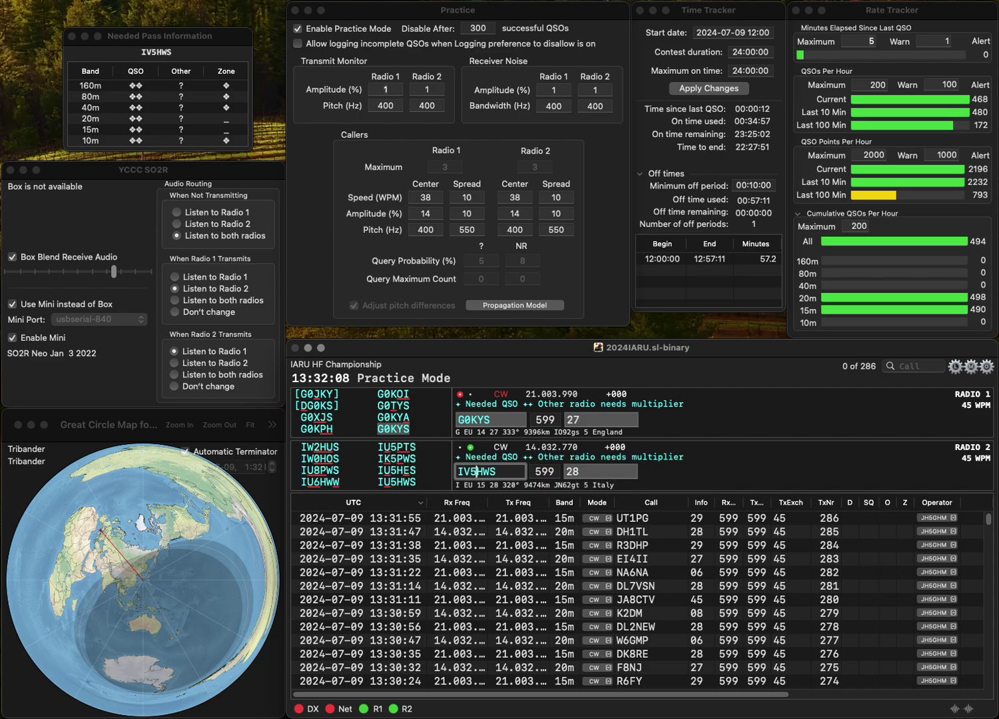
key(Left)
key(Left)
key(Delete)
text(U)
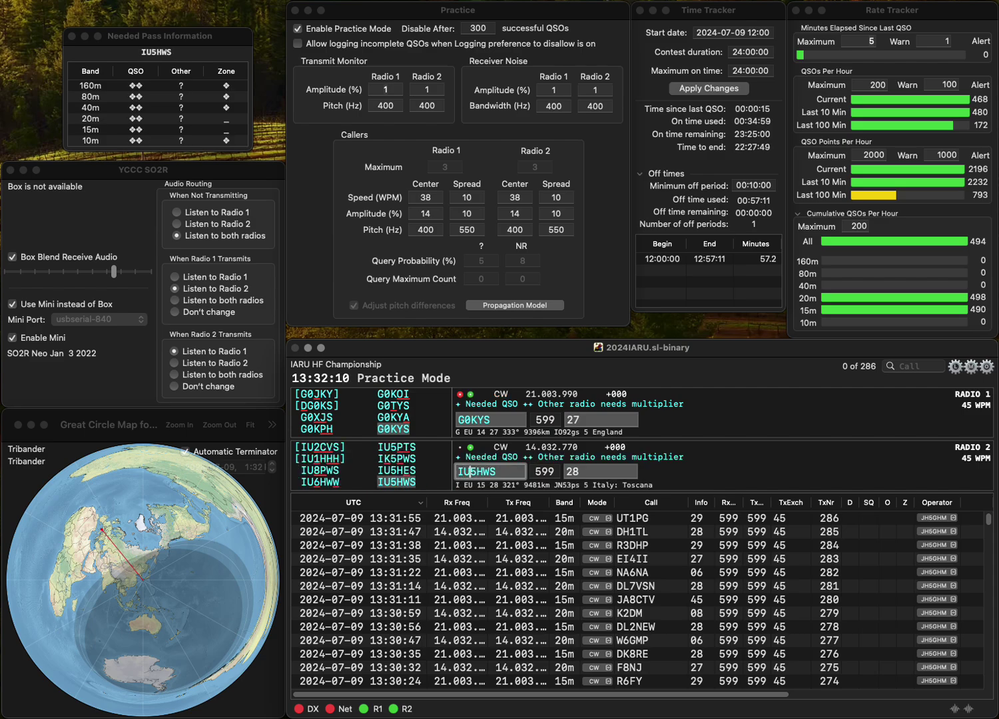
key(Return)
key(Return)
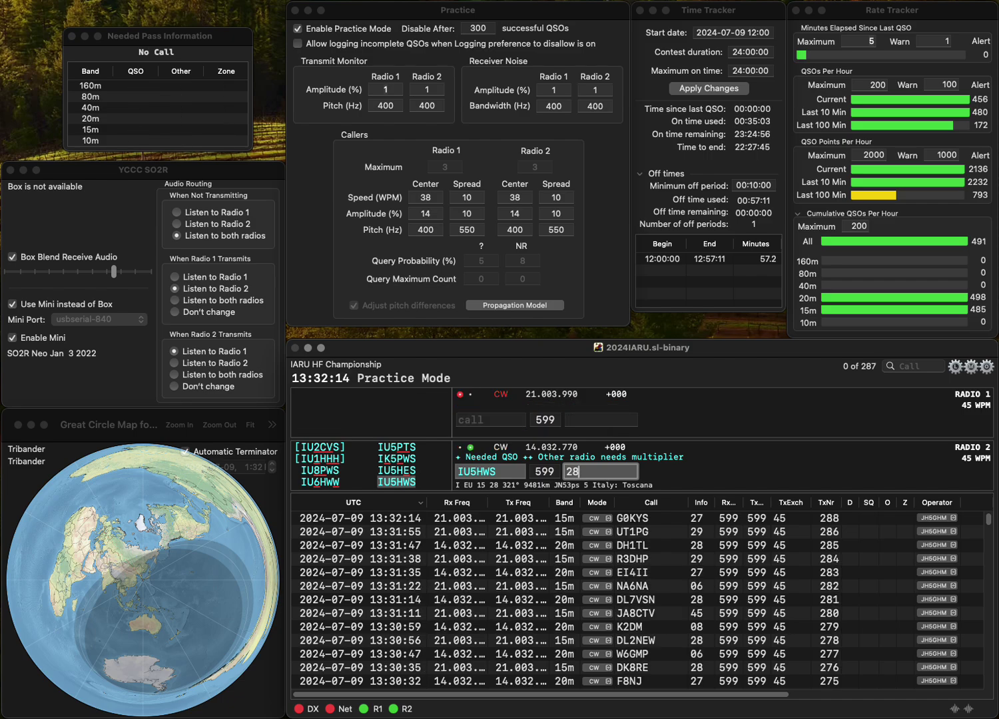
key(Return)
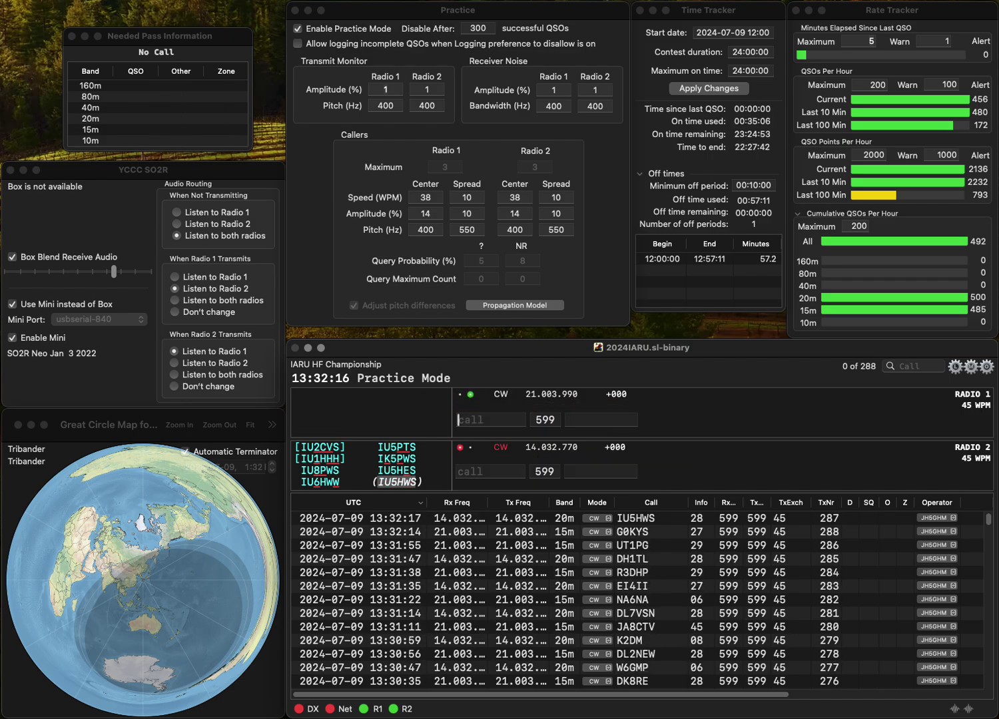
text(W0WR)
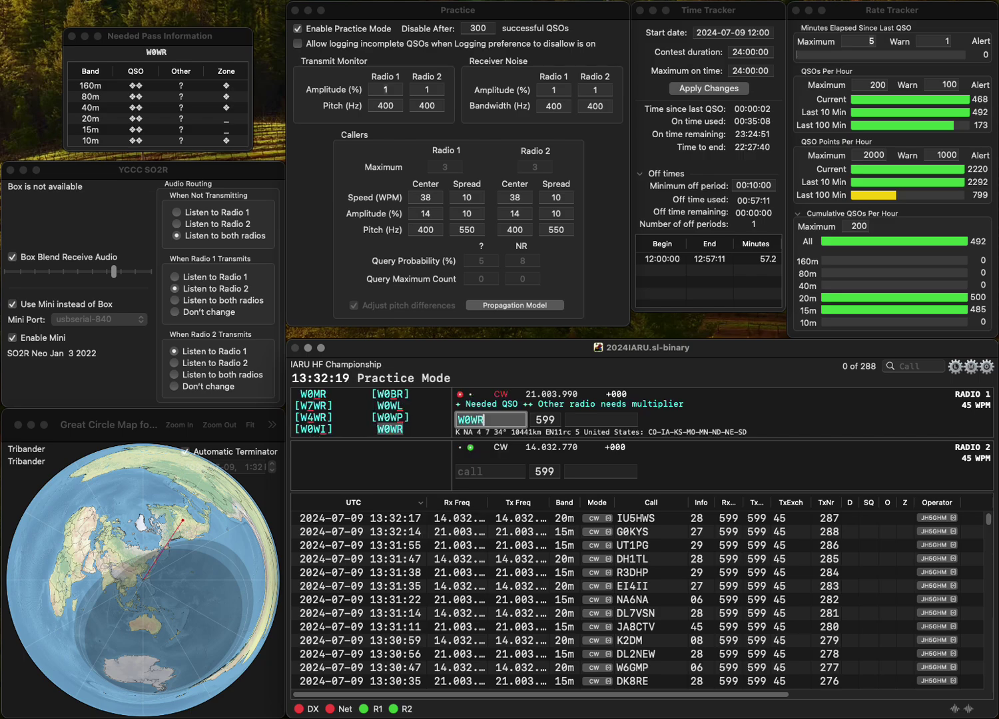
key(Return)
text(EA2X)
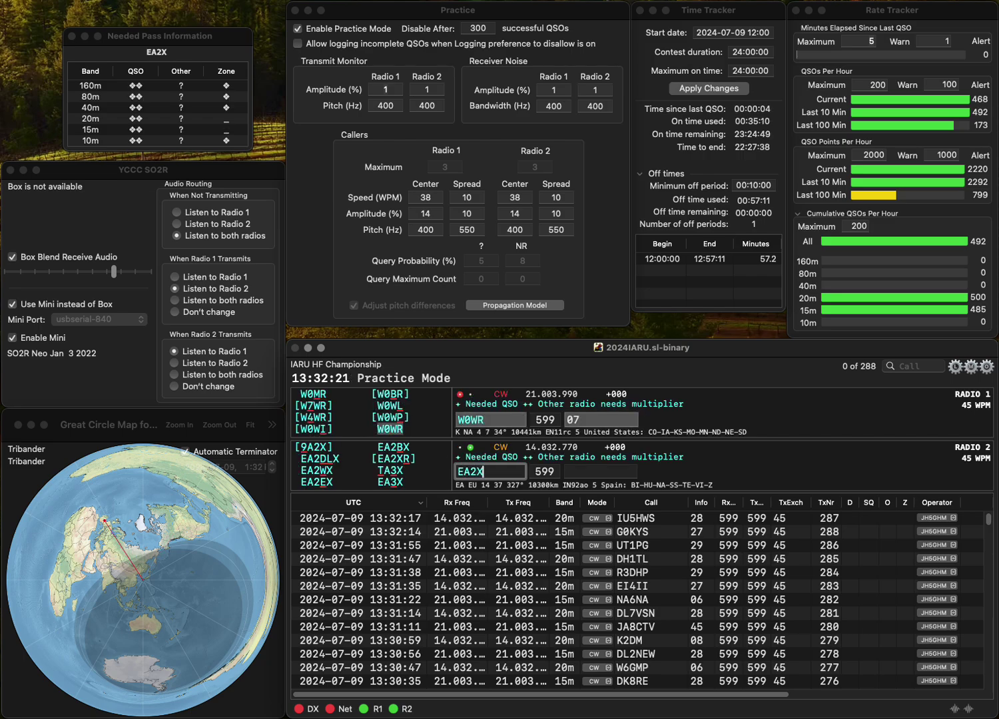
key(Return)
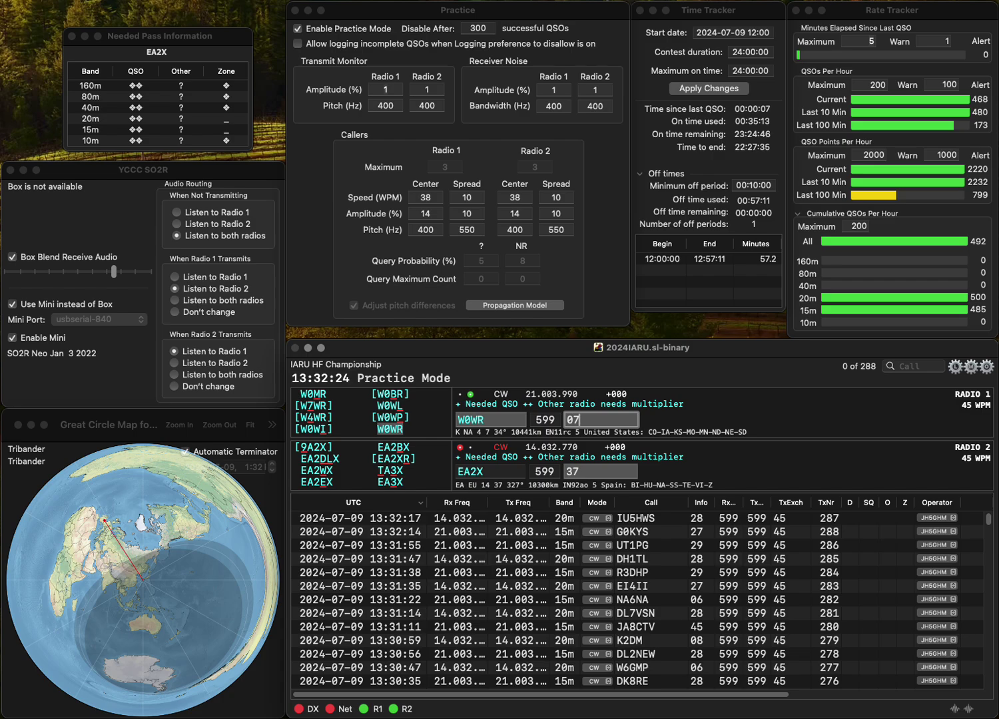
key(Return)
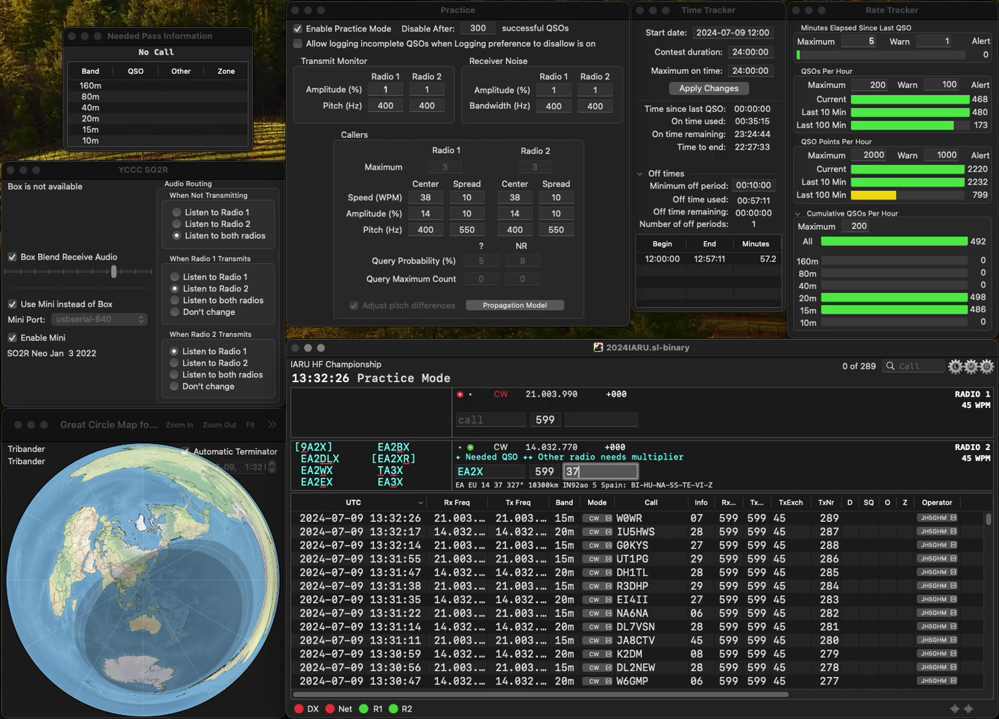
click(475, 471)
key(BackSpace)
text(3)
key(Return)
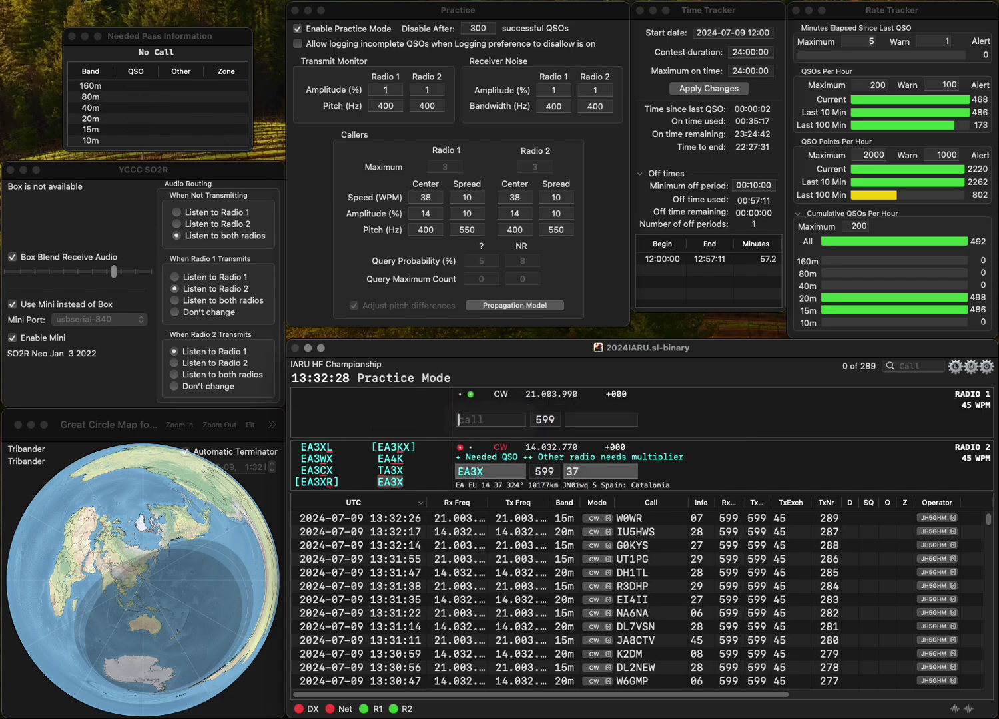
text(LN4BBC)
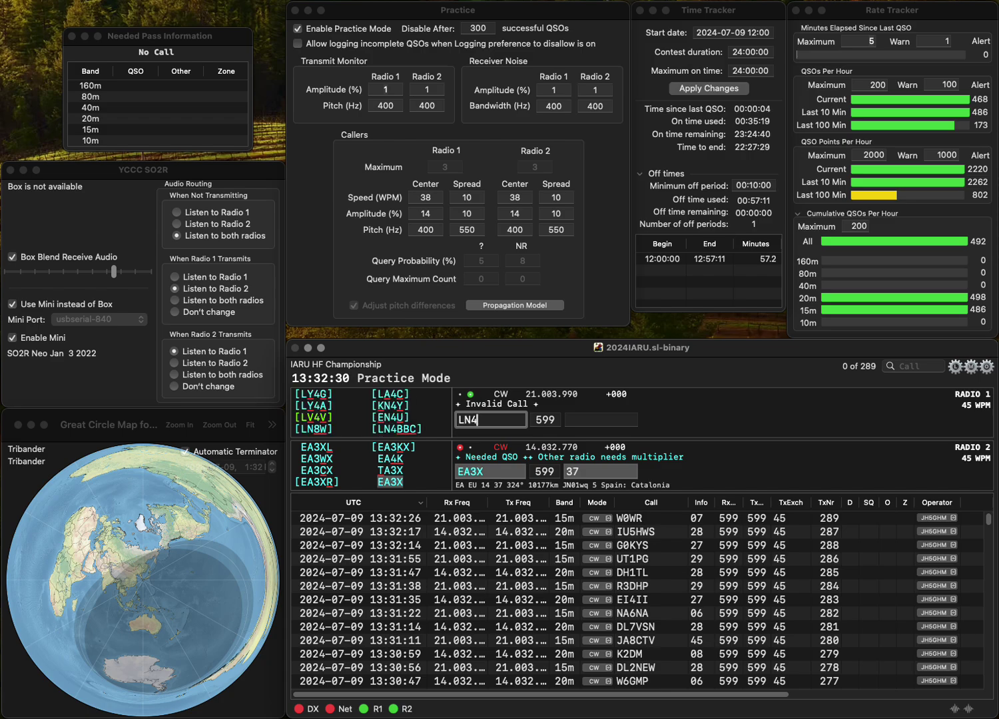
key(Return)
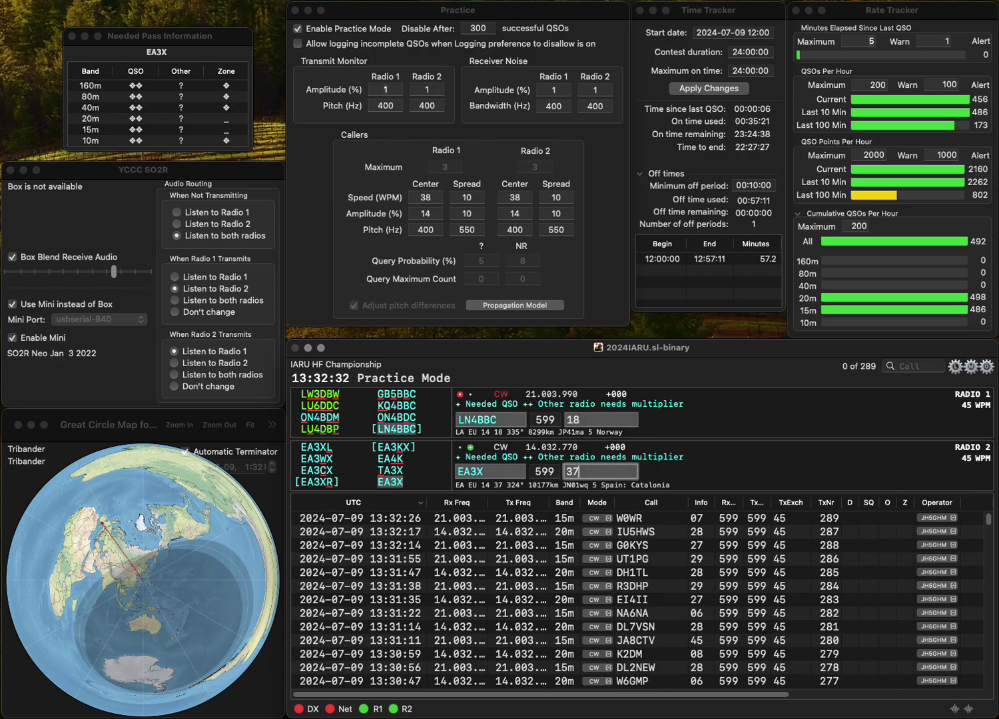
key(Return)
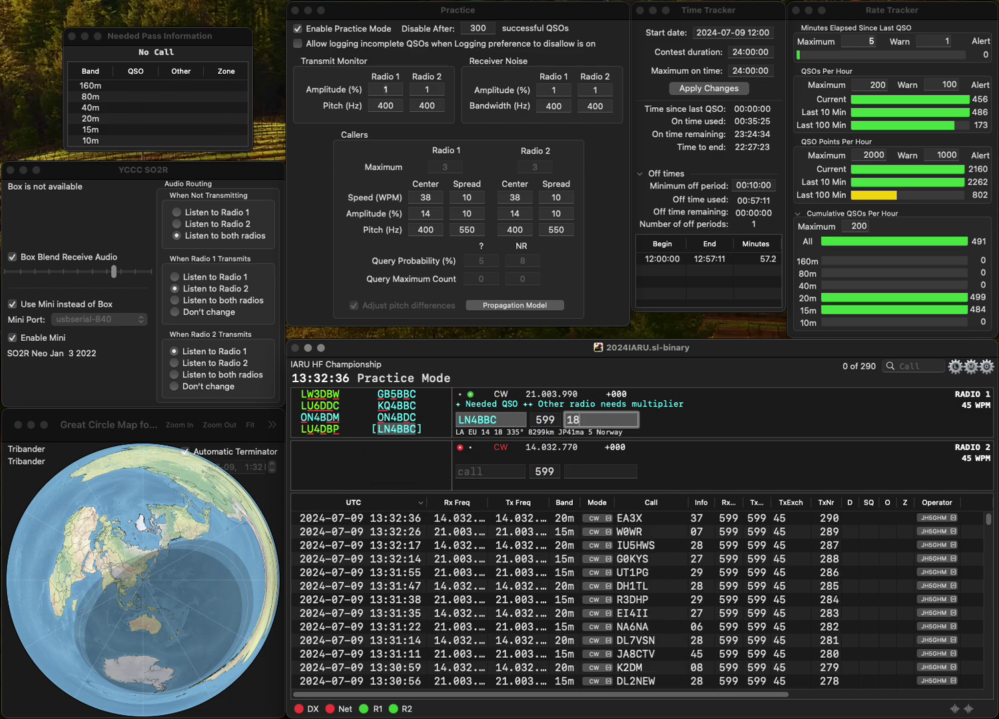
key(Return)
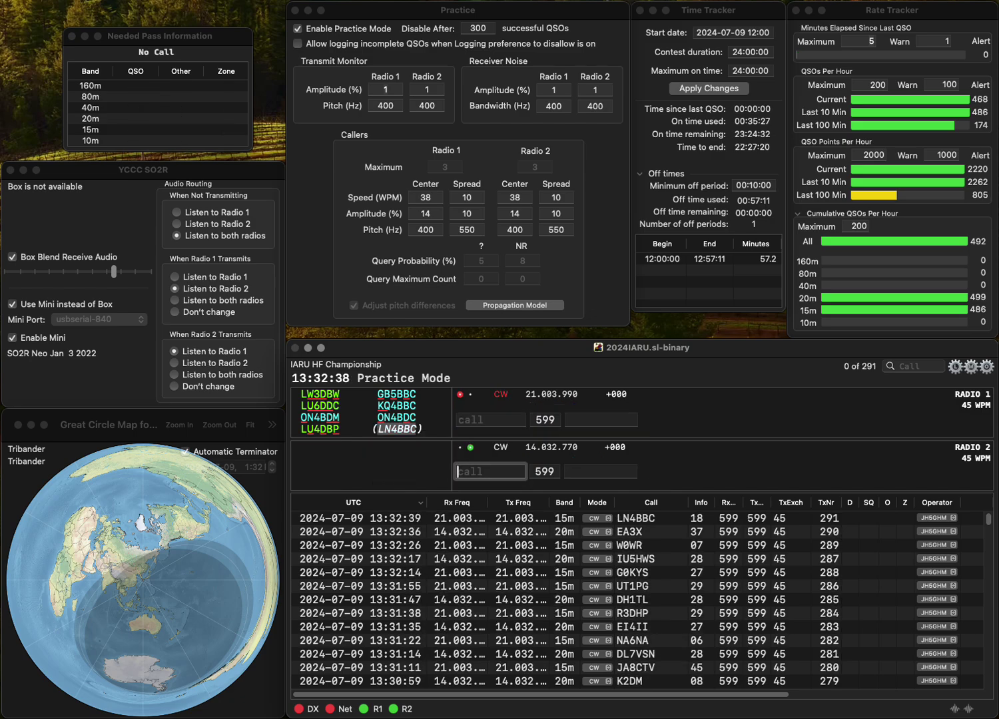
- Send EA3EZD on 20m, correct JA0BB to 9A0BB and log it, then enter KC4JNH
text(EA3EZD)
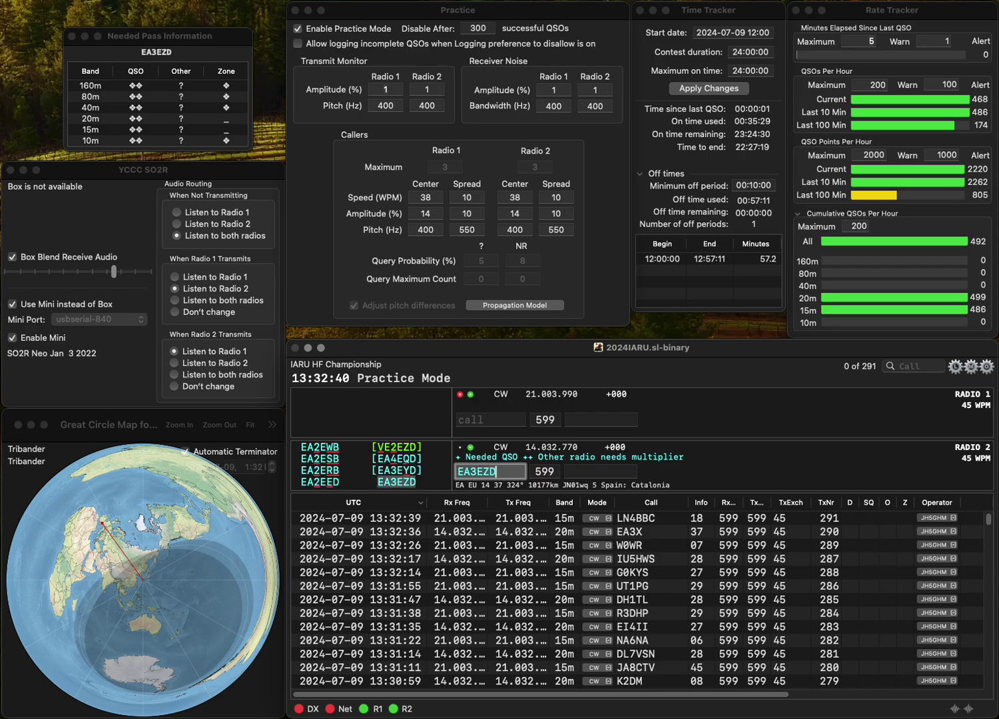
key(Return)
text(S)
key(BackSpace)
text(JA)
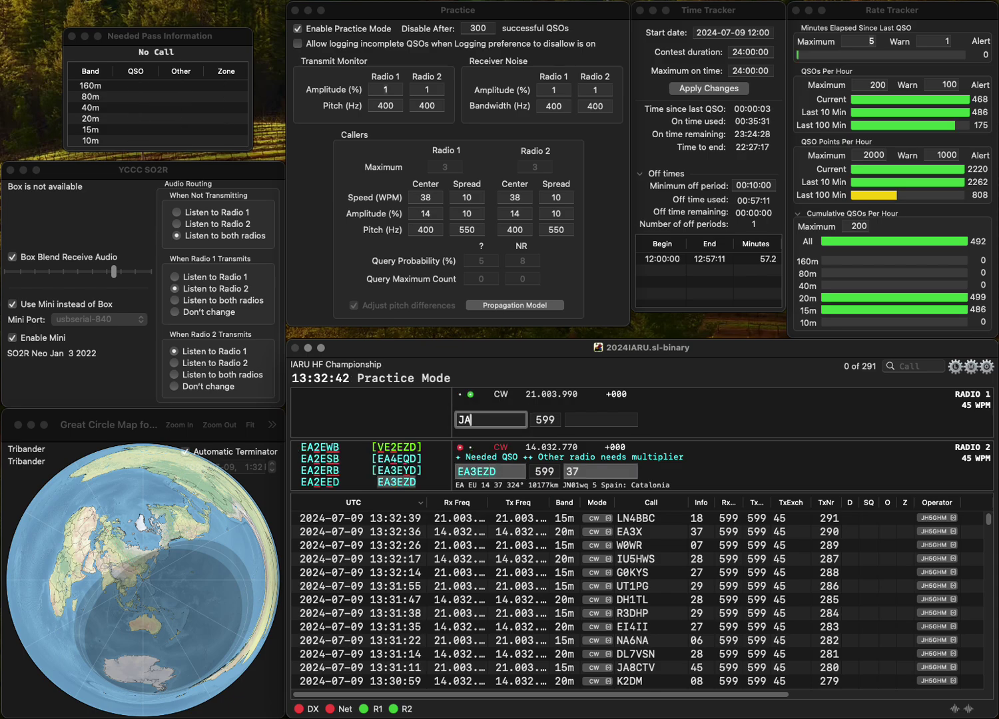
text(0BB)
key(Home)
key(Delete)
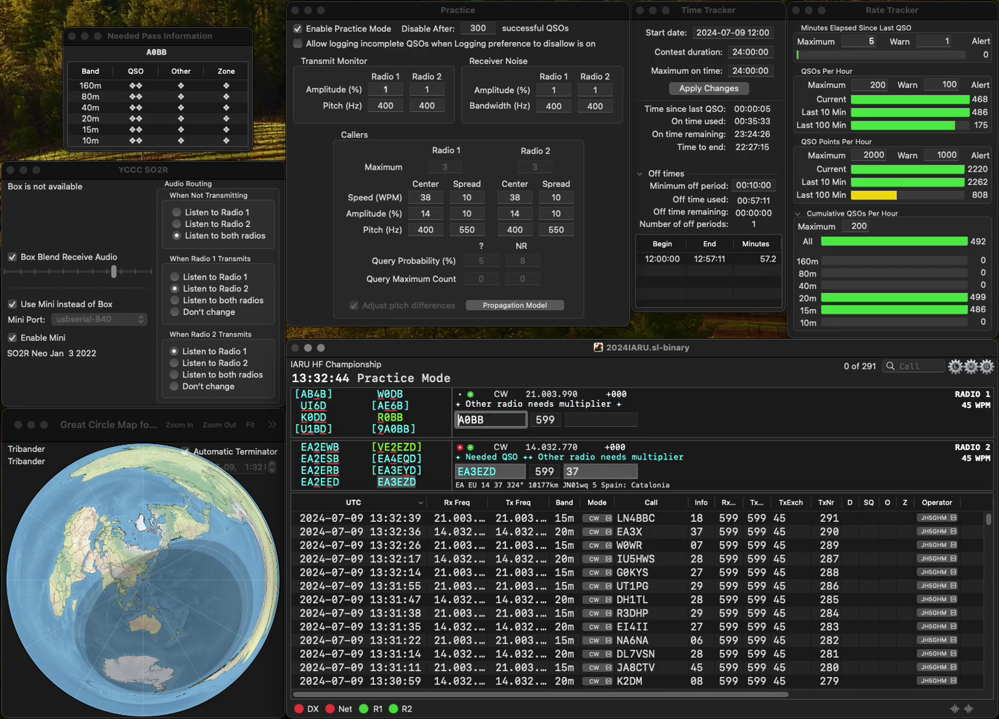
text(9)
key(Return)
key(Return)
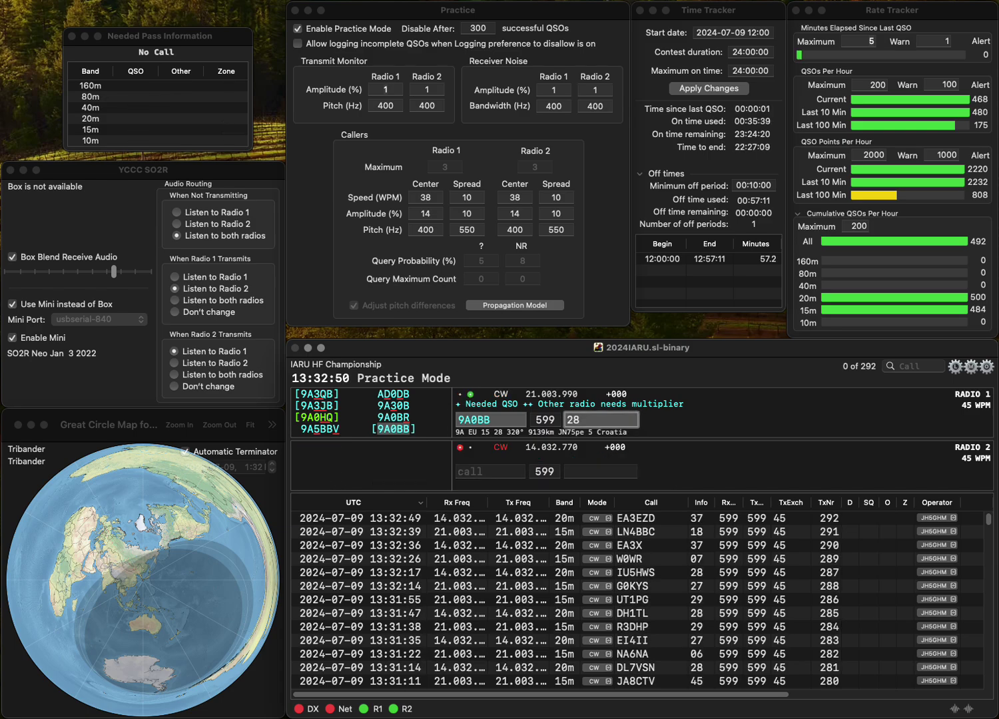
key(Return)
text(KC)
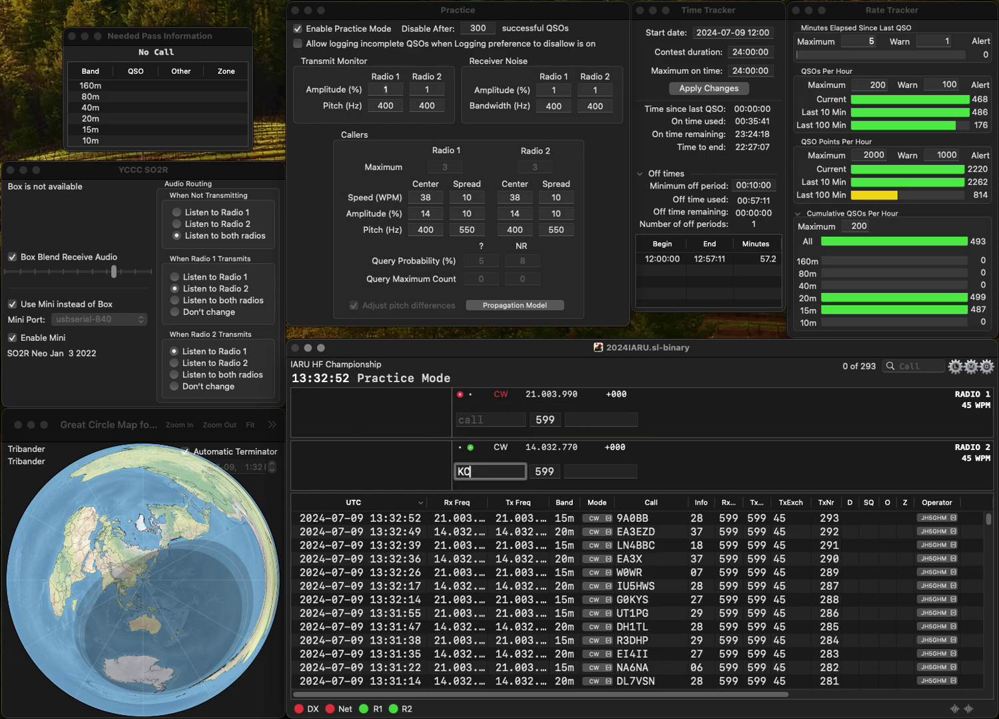
text(4JNH)
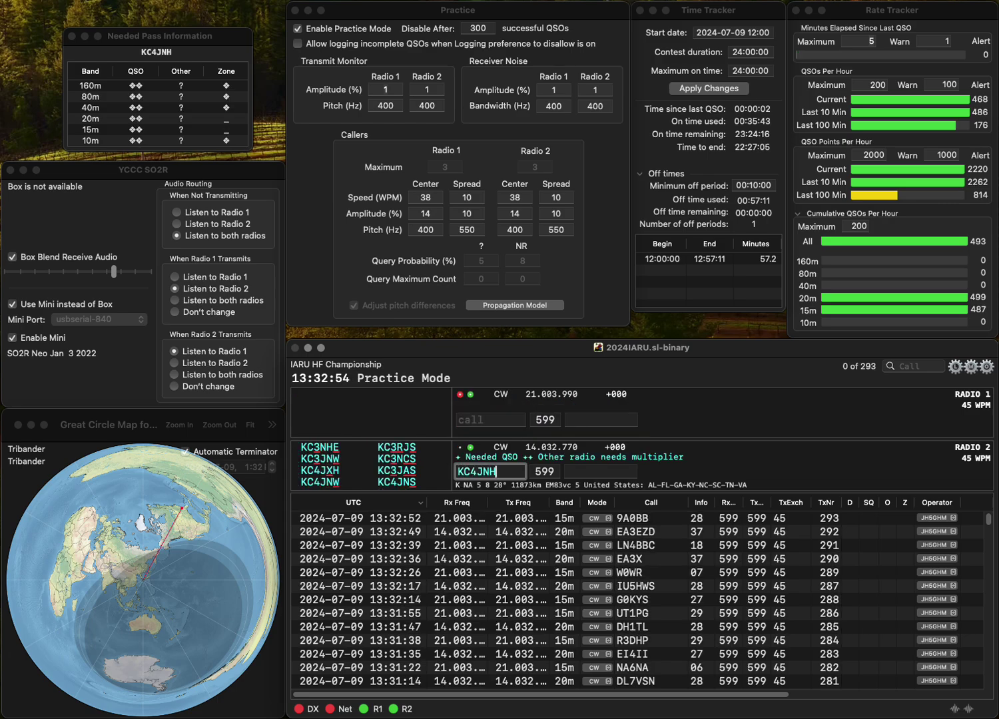
key(BackSpace)
text(S)
key(Return)
text(9K)
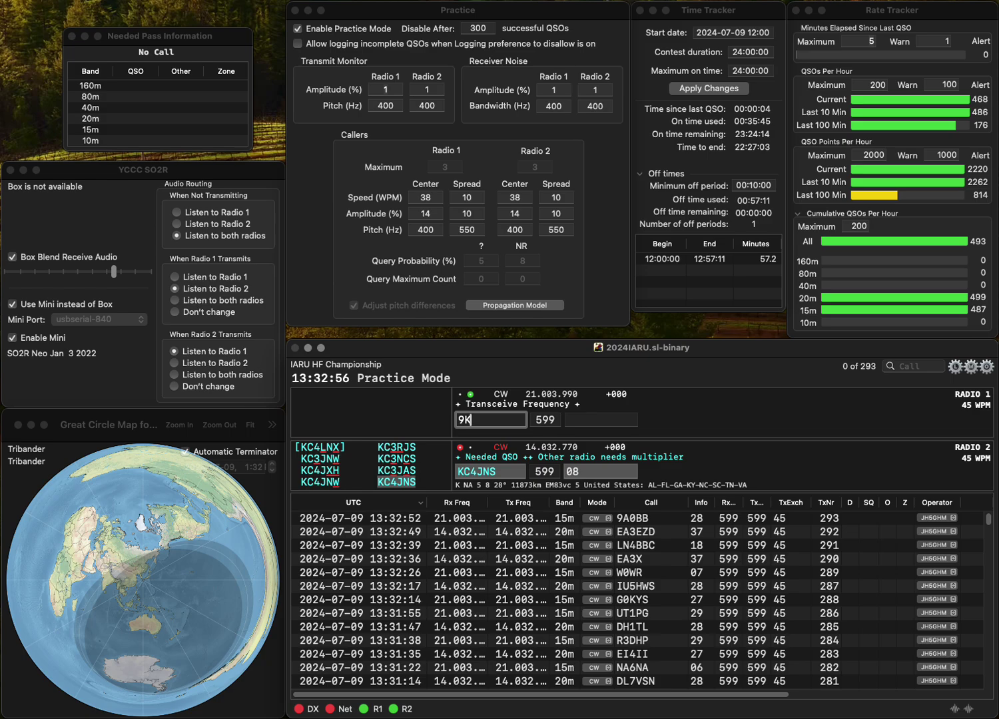
text(RJ)
key(Home)
text(SP)
key(Return)
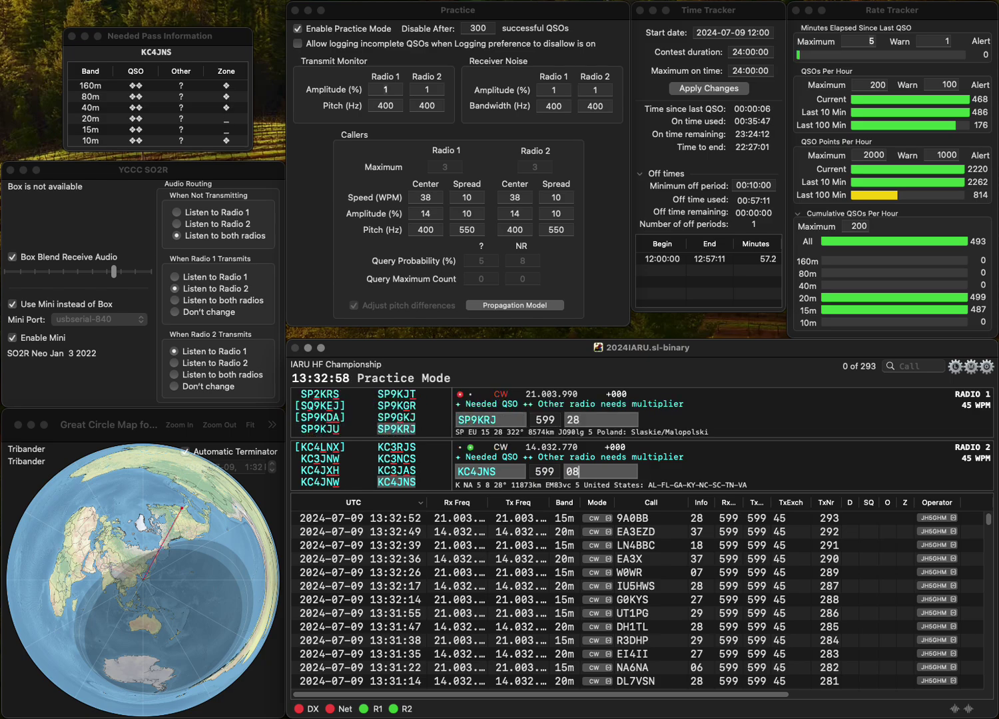
key(Return)
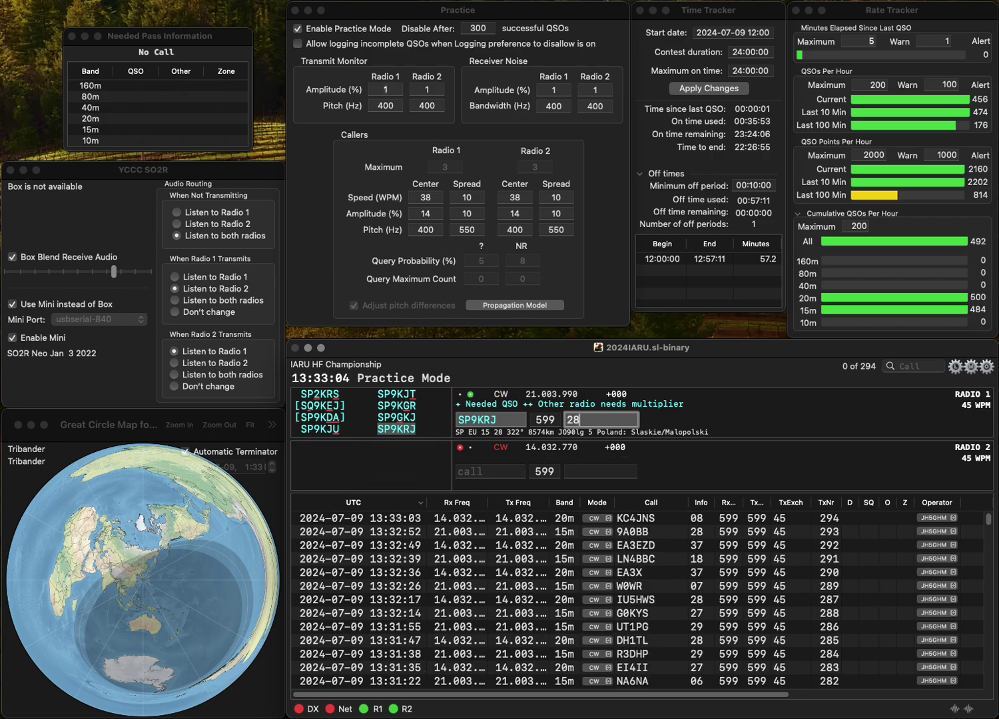
key(Return)
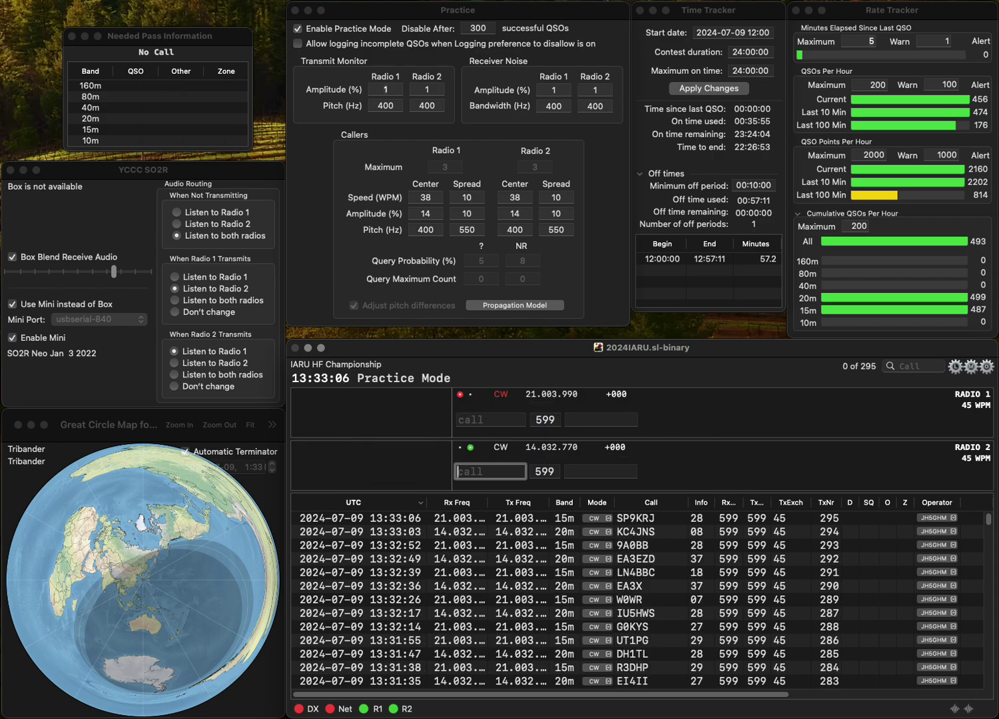
- Send exchanges to K8MH on 20m and to ON4NGY, corrected from ON4NMY, on 15m
text(M)
text(8MH)
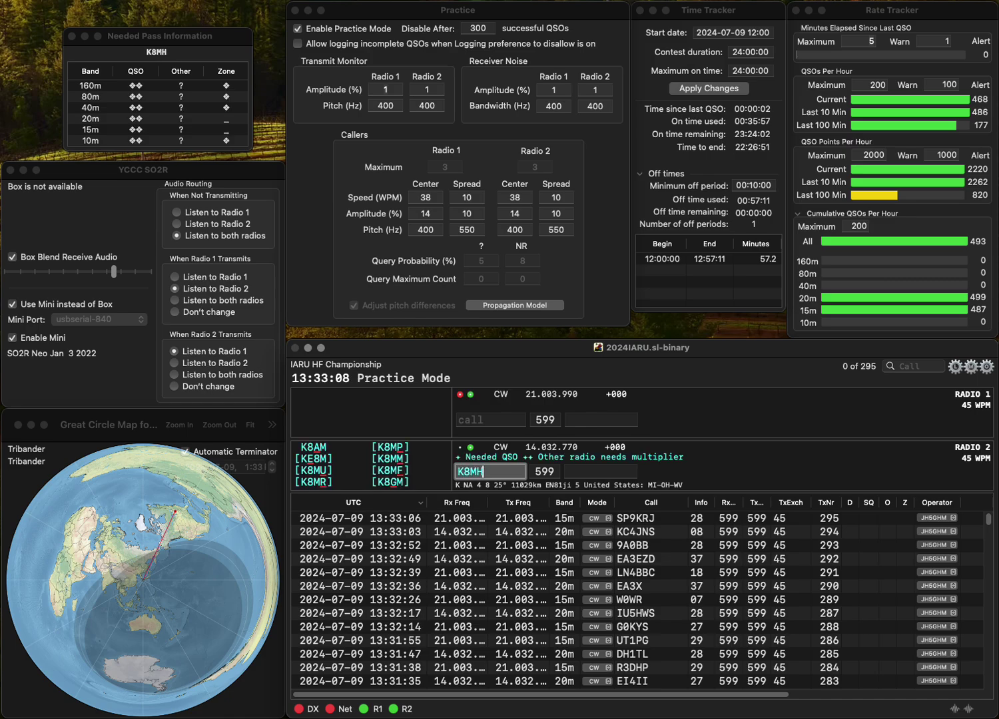
key(Return)
text(ON4NMY)
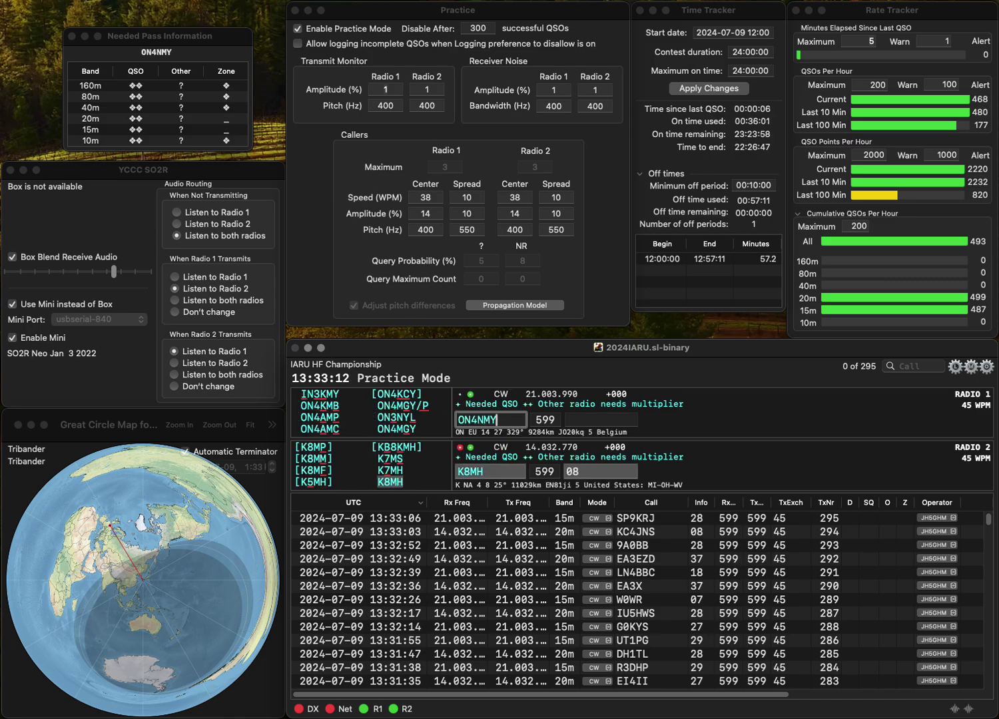
key(BackSpace)
key(BackSpace)
text(GY)
key(Return)
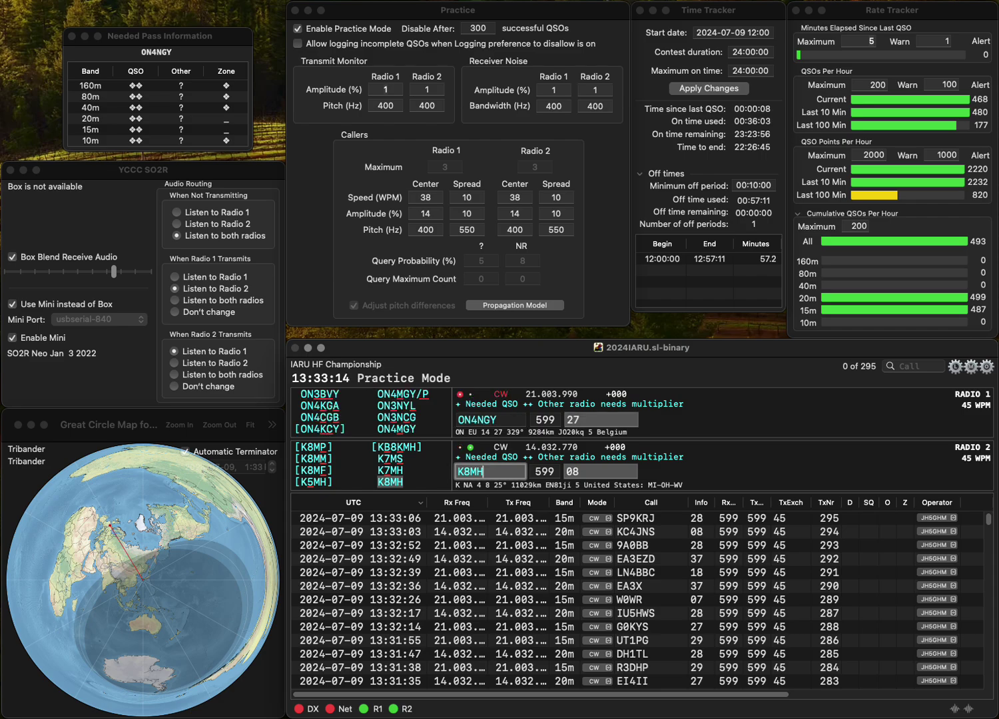
text(K7MH)
key(Return)
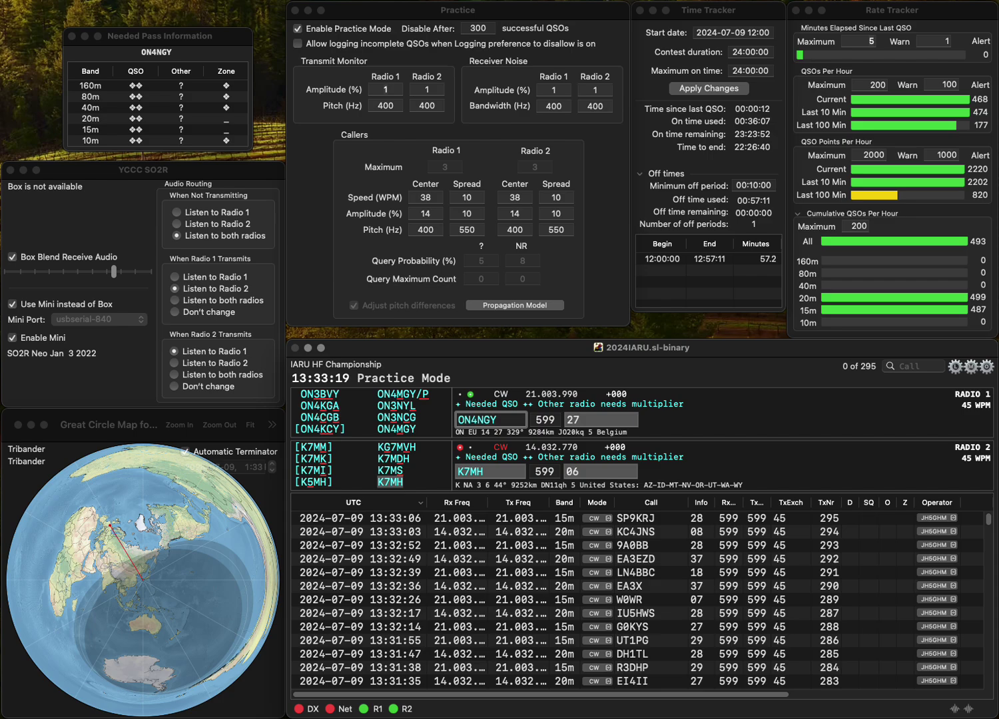
key(BackSpace)
text(M)
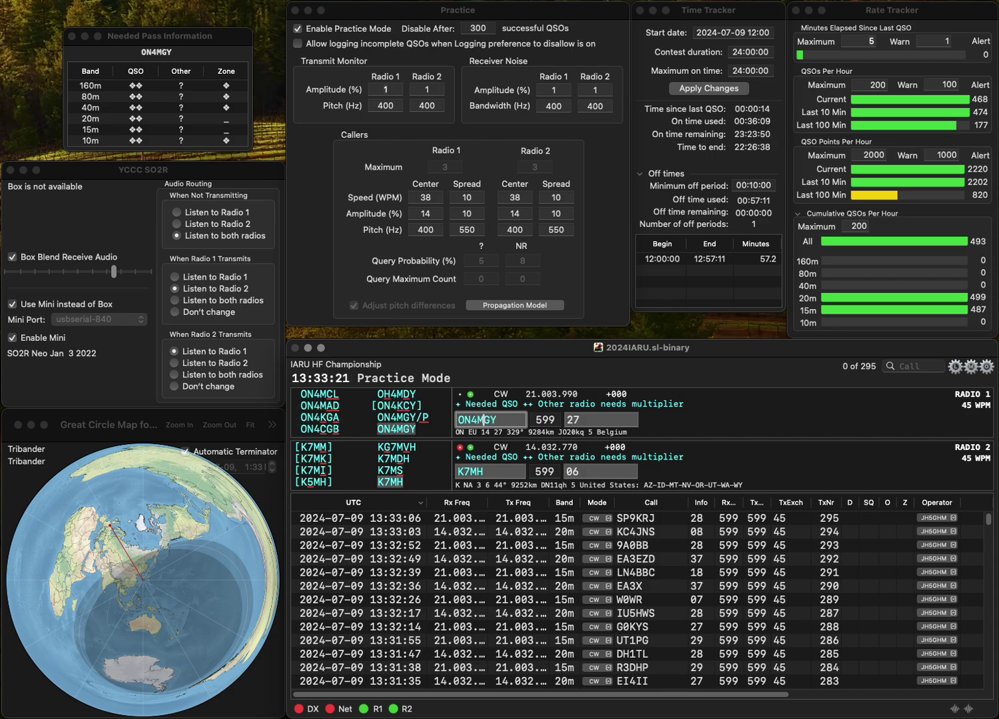
key(Return)
key(Return)
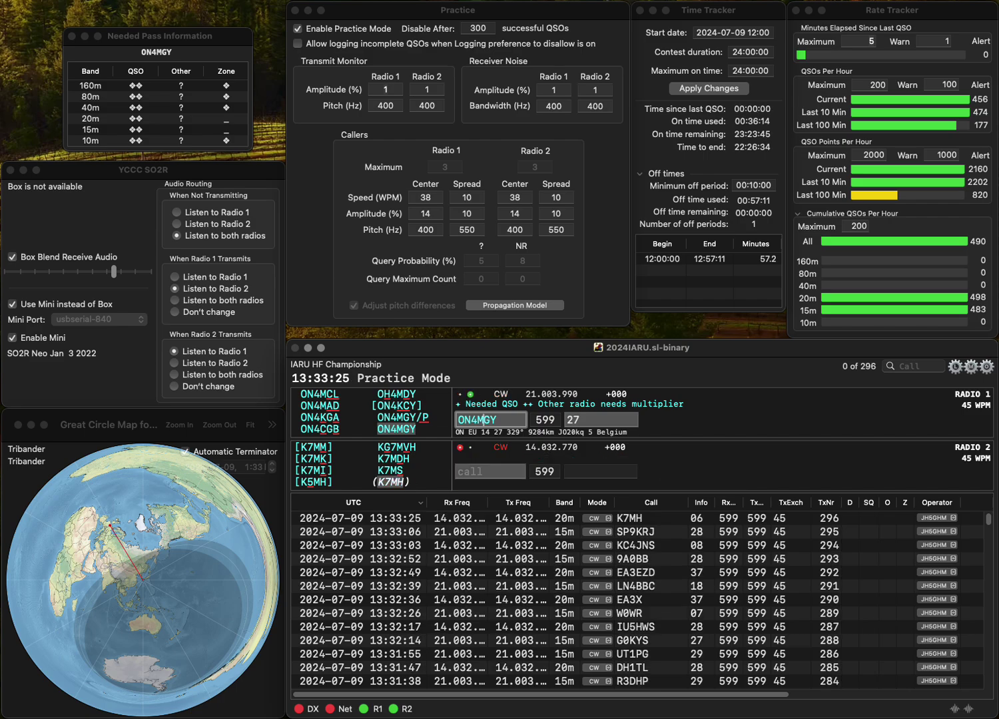
key(space)
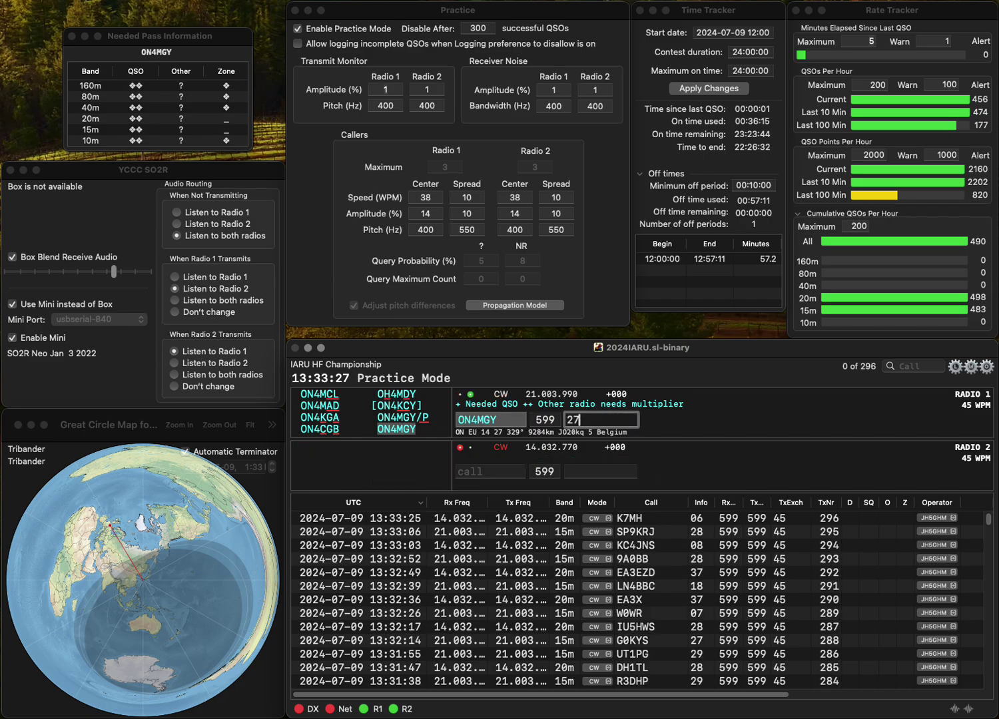
key(Return)
text(OE2GBW)
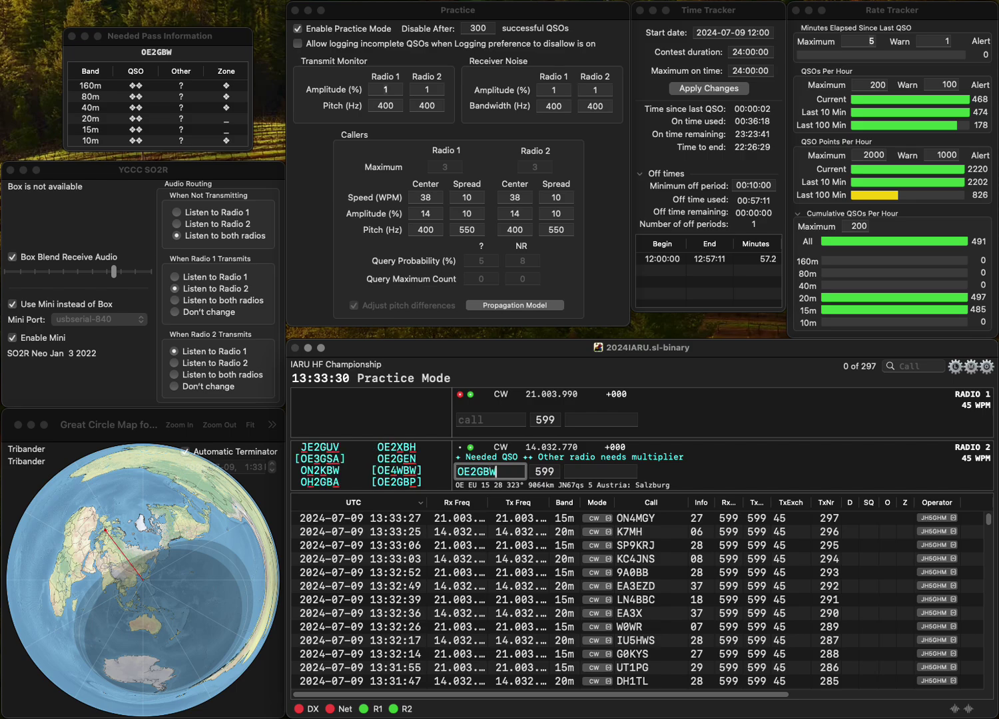
key(BackSpace)
text(P)
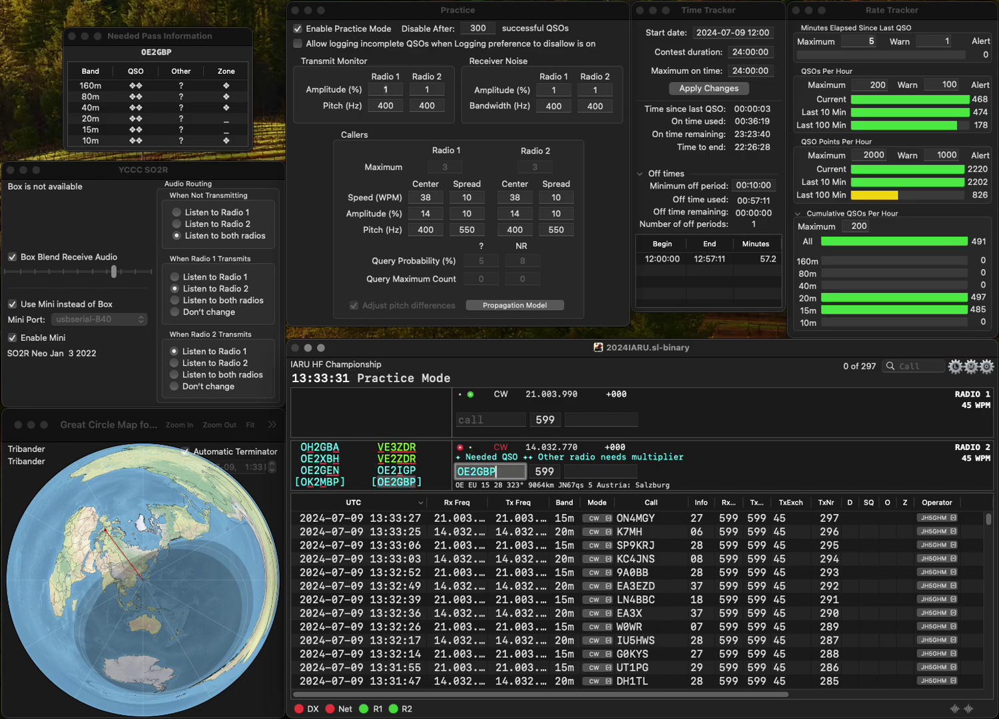
key(Return)
text(KFAK)
key(BackSpace)
key(BackSpace)
key(BackSpace)
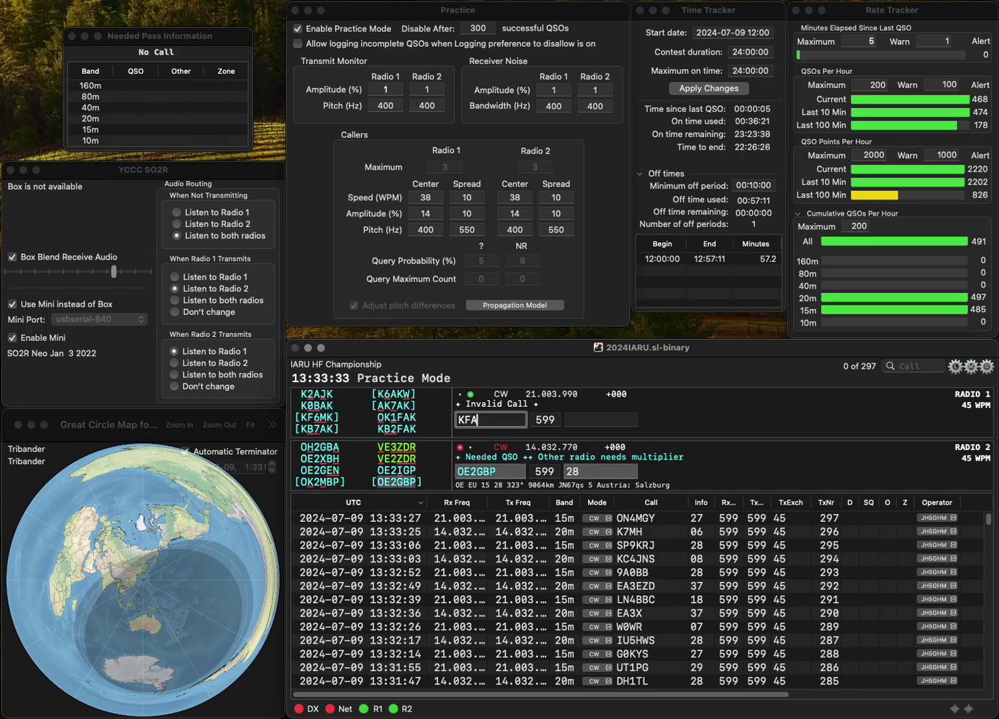
text(4KF)
key(Return)
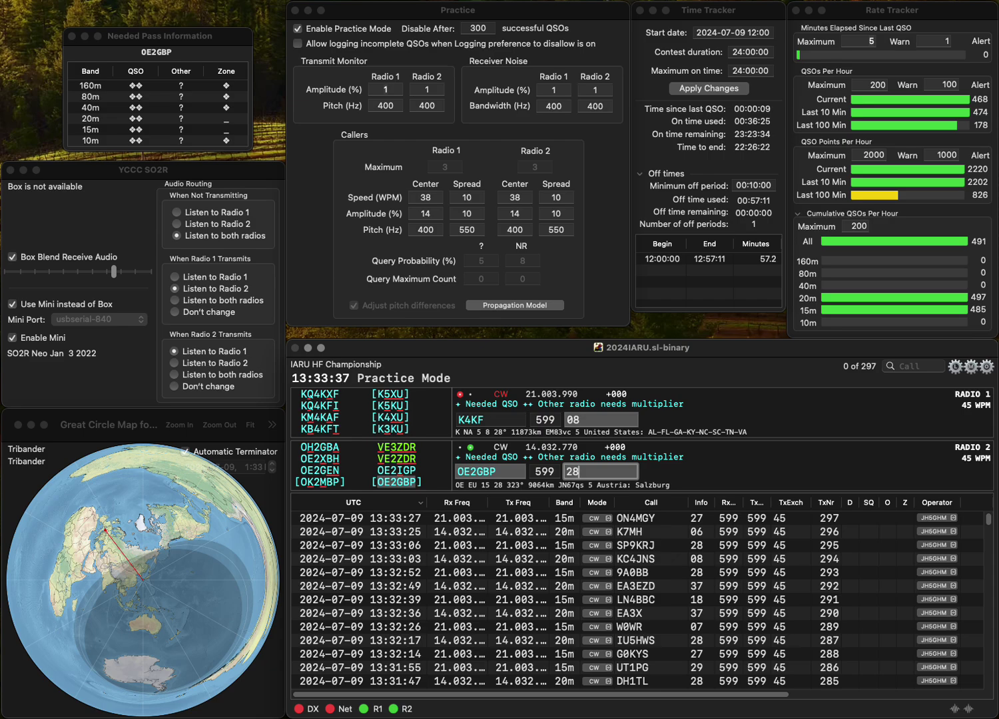
key(Return)
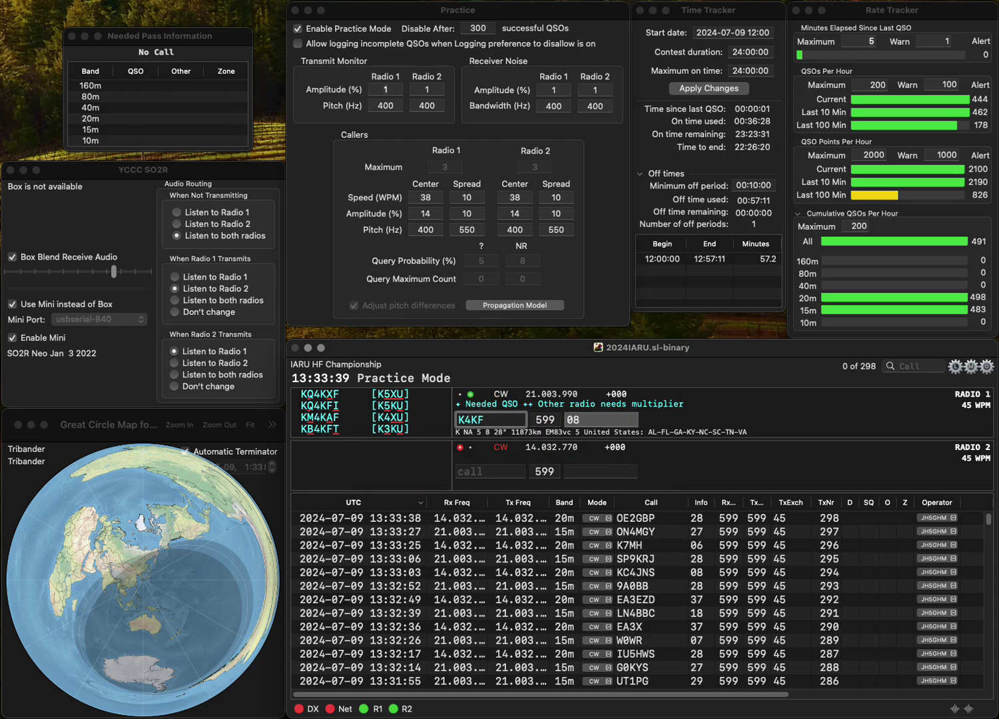
- Correct K4KF to N4KF and send the exchange to LC8P on 20m
key(BackSpace)
key(BackSpace)
text(N3)
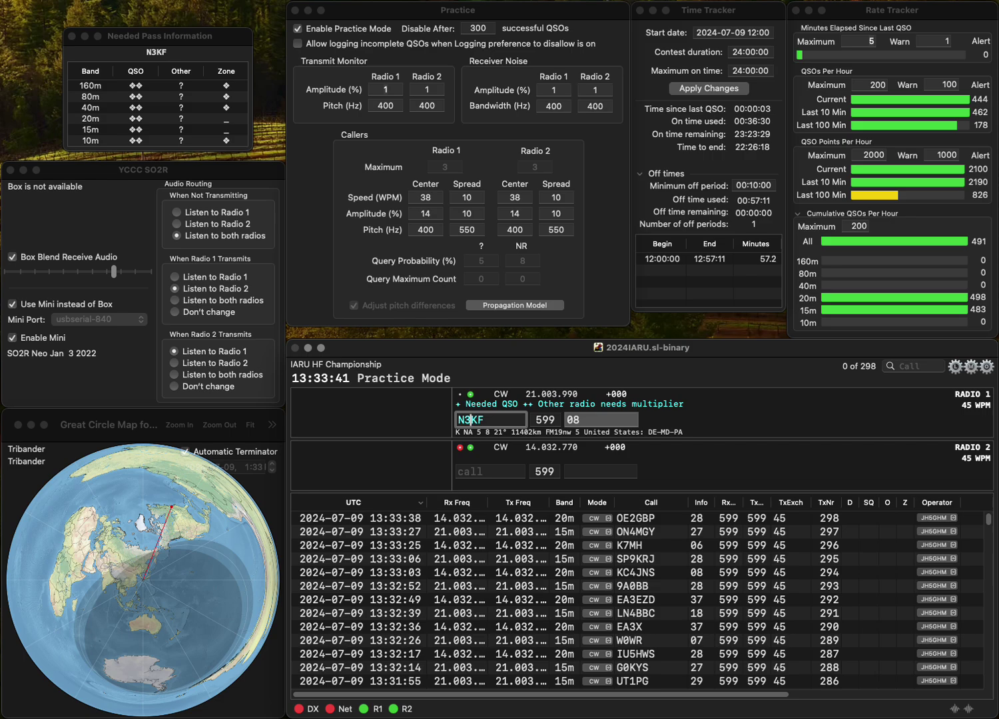
key(BackSpace)
text(4)
key(Return)
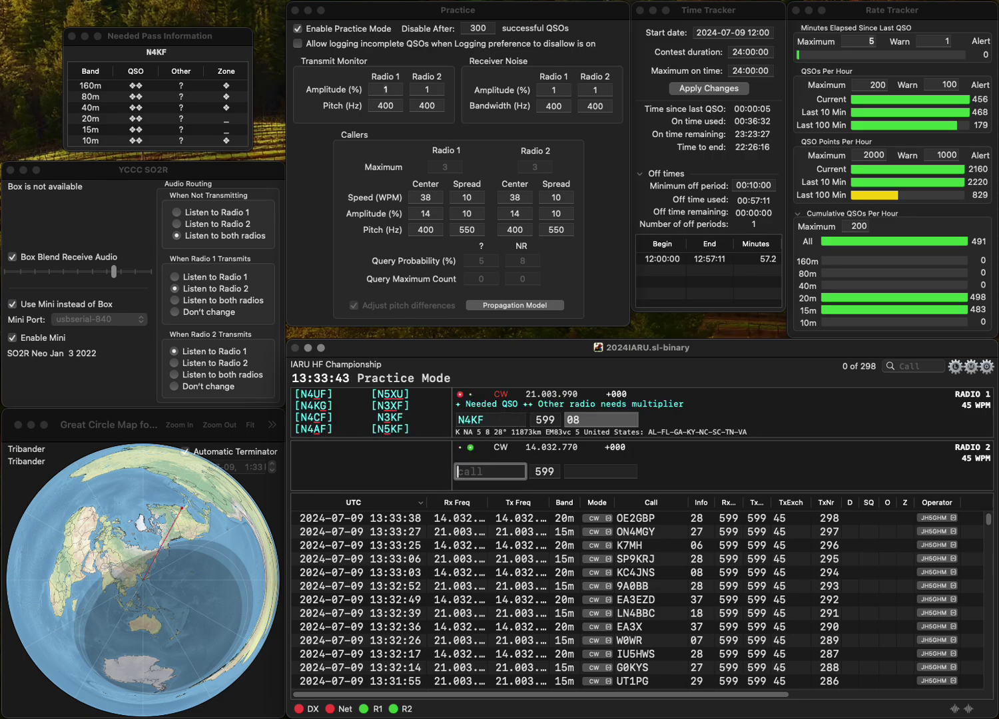
text(LC8P)
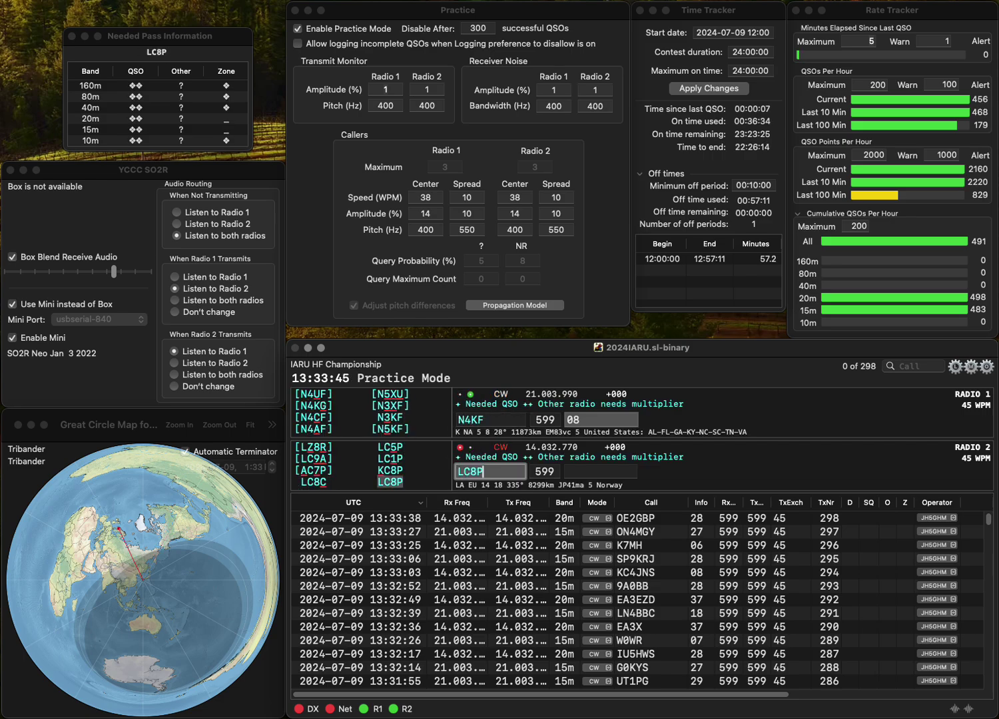
key(Return)
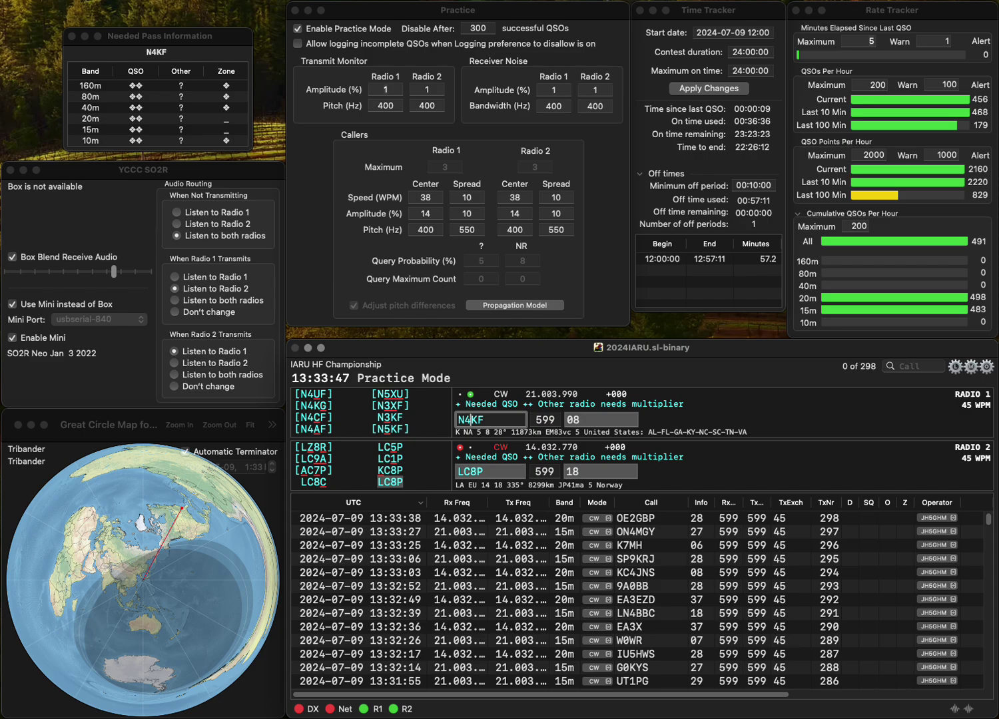
- Correct the call to N3XF, then log LC8P as QSO 300 and N3XF, ending practice mode
key(BackSpace)
text(3)
key(Right)
key(BackSpace)
text(X)
key(Return)
key(Return)
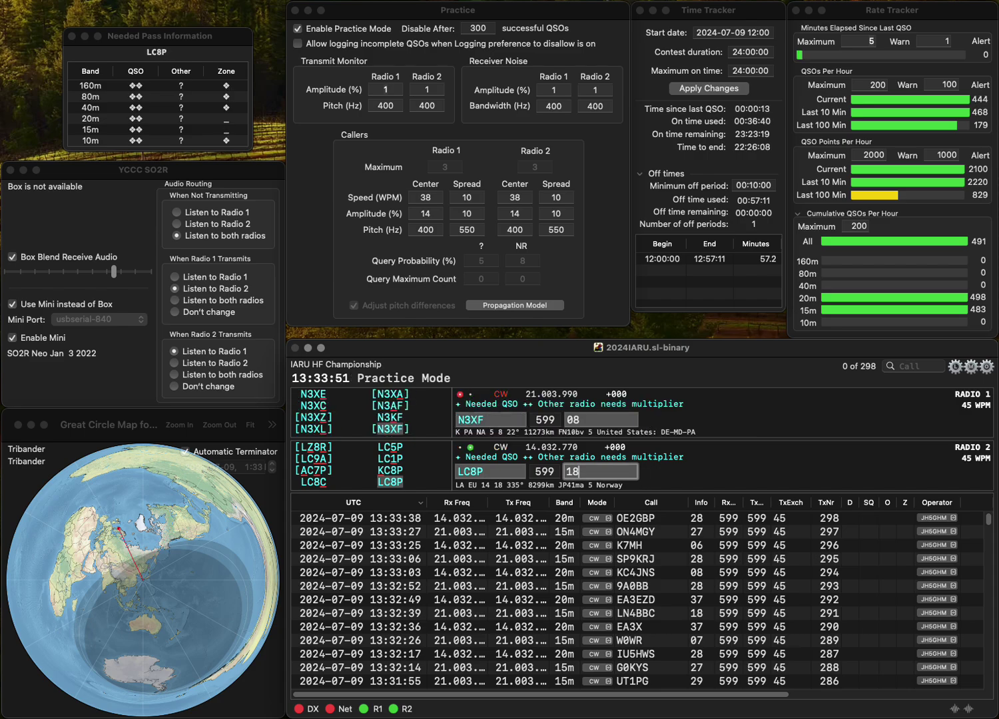
key(Return)
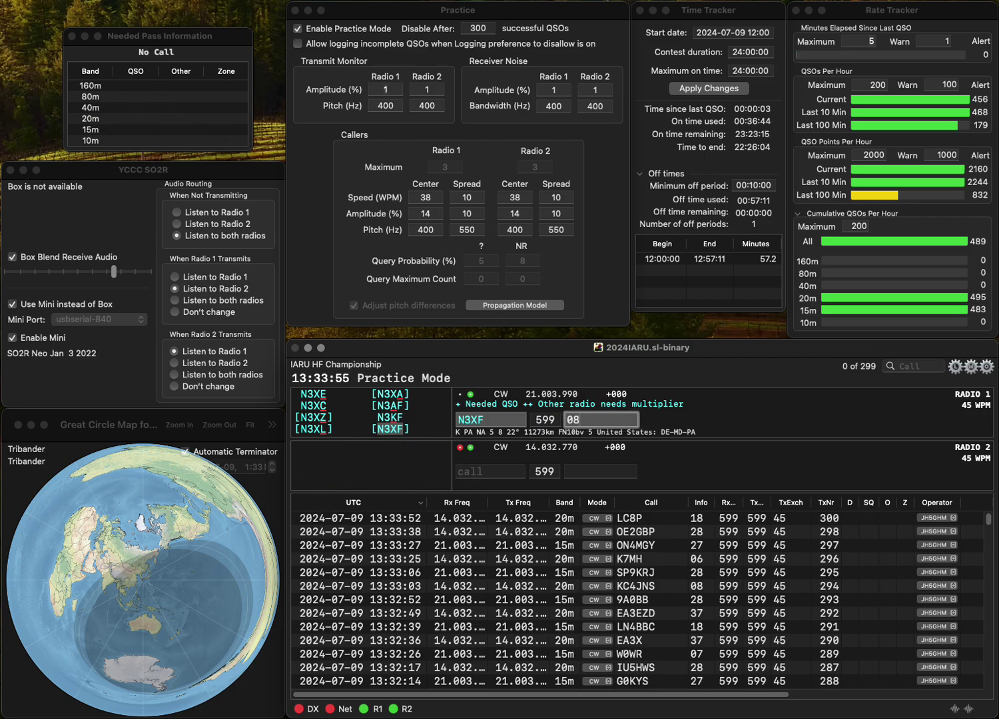
key(Return)
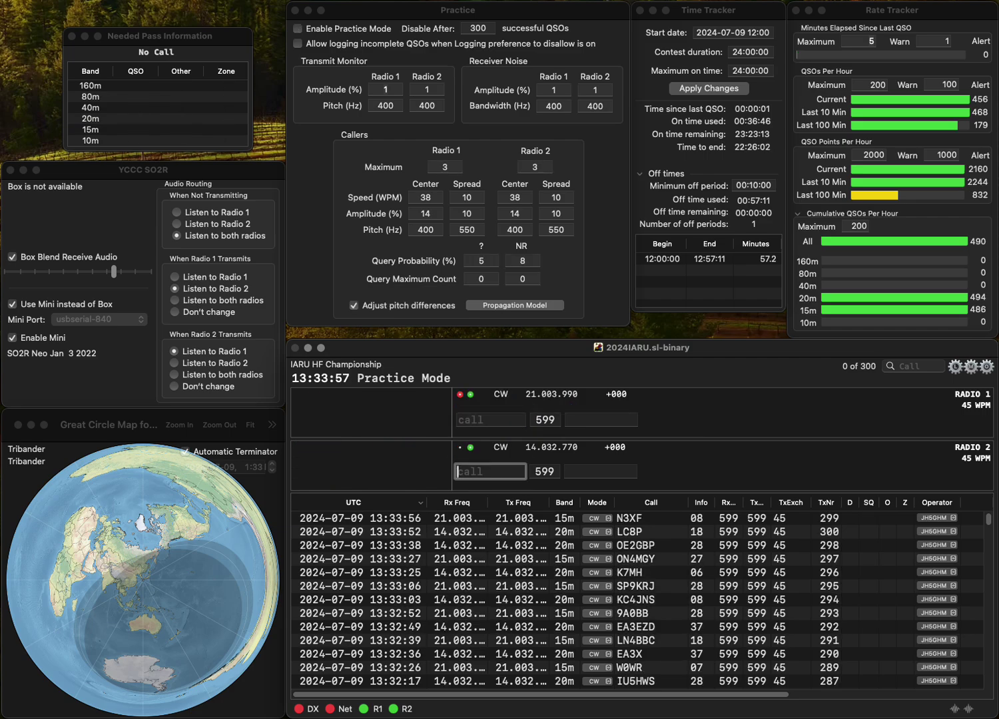